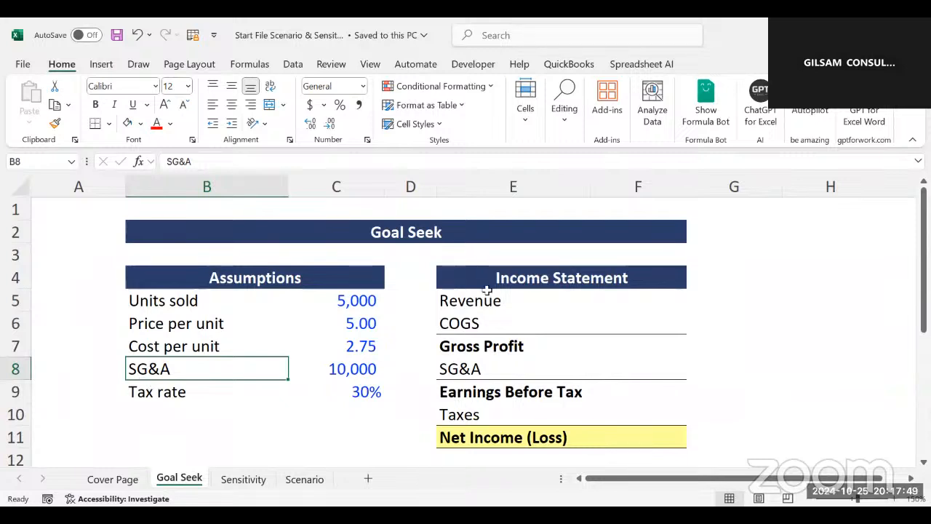
Step: Calculate Revenue in F5 of the income statement as units sold times price per unit, using =C5*C6
drag(535, 279, 538, 437)
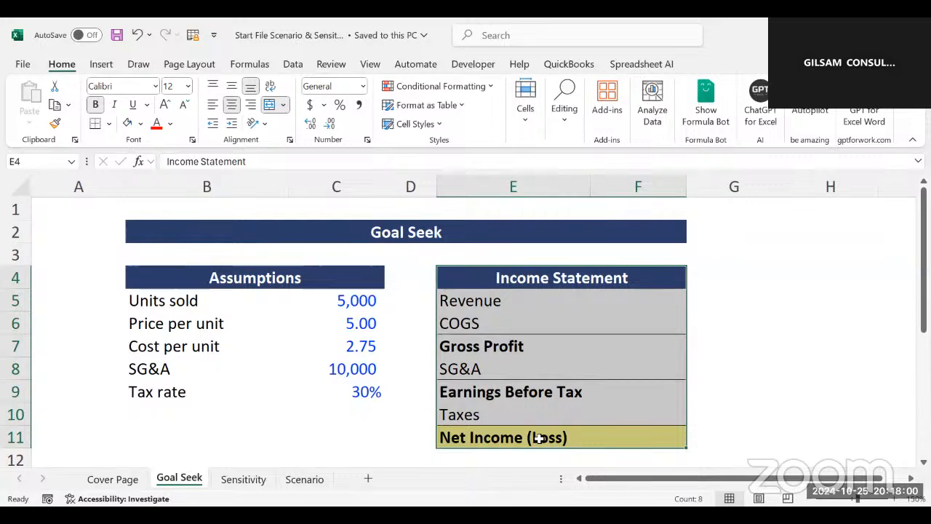
click(616, 387)
click(642, 296)
text(=)
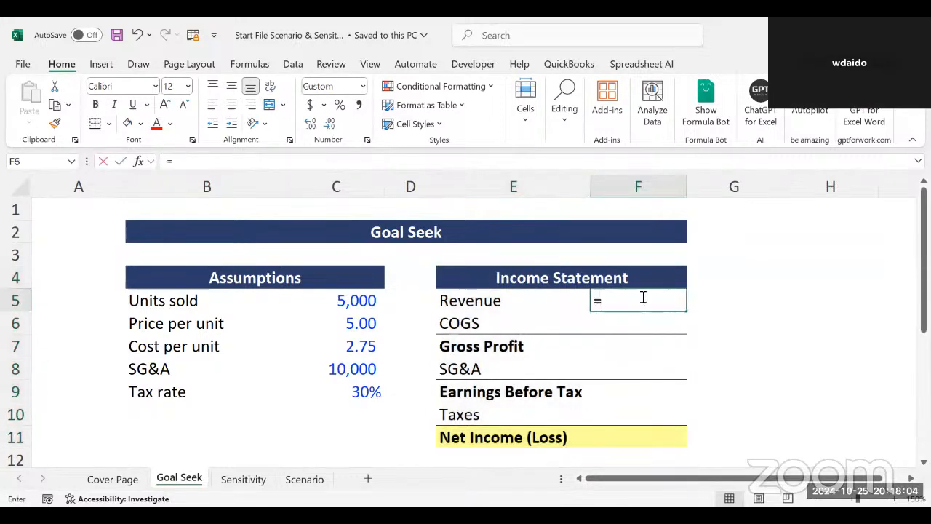
click(339, 302)
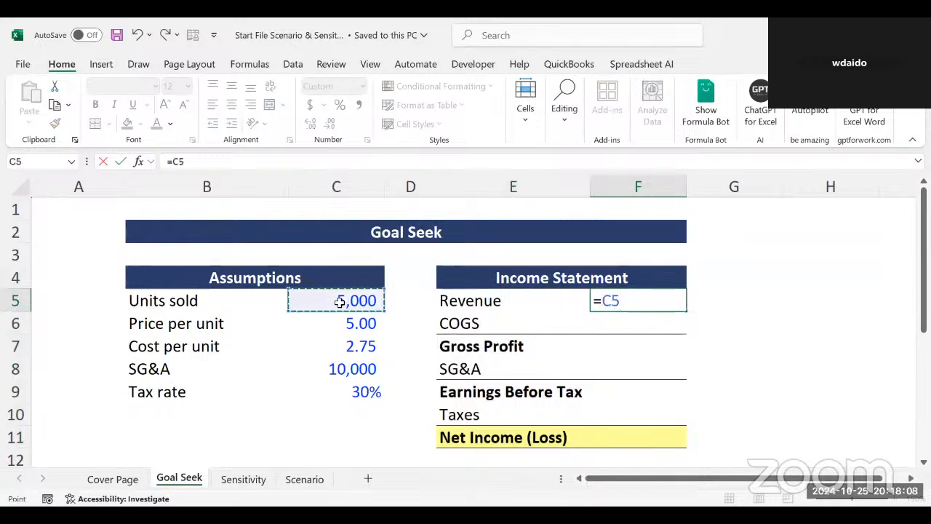
text(*)
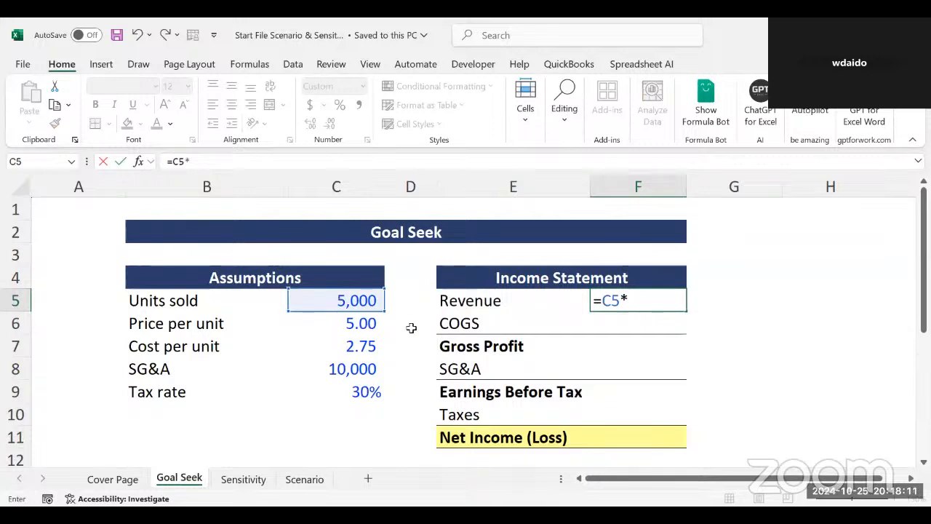
click(348, 325)
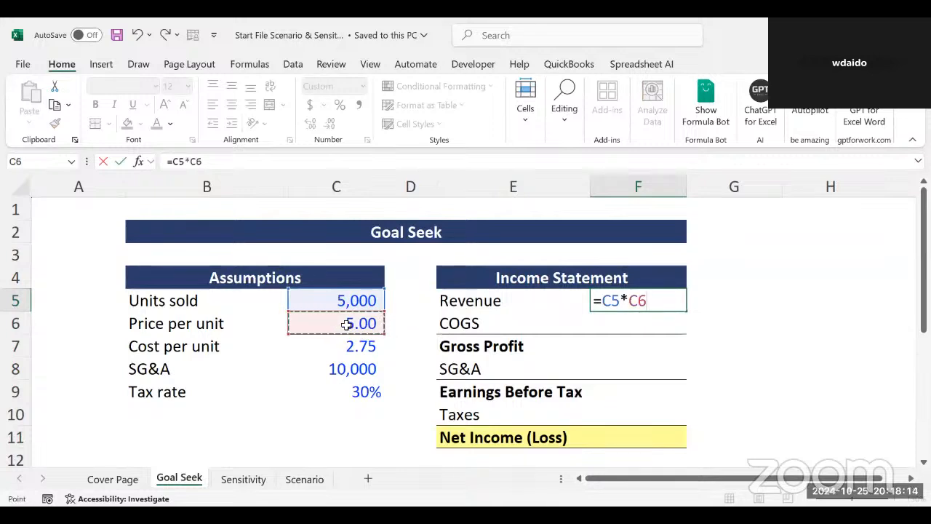
key(Return)
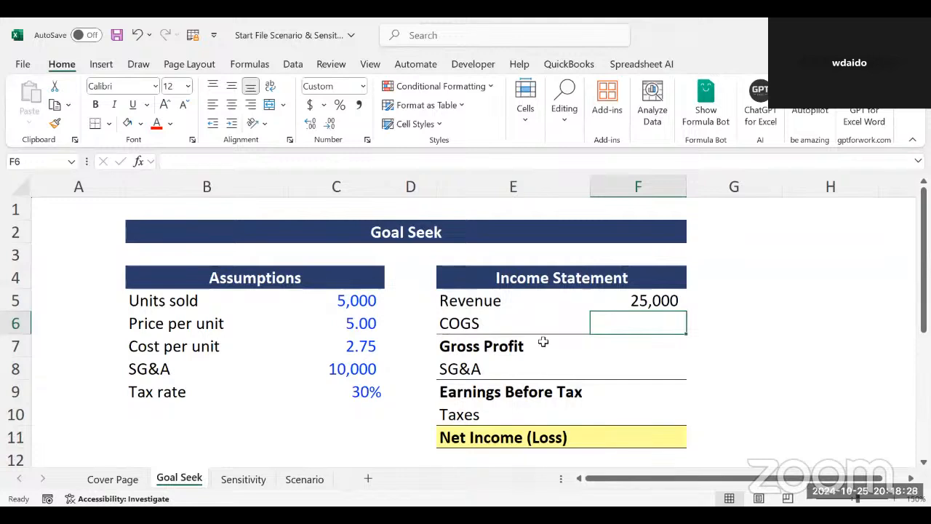
Step: Calculate COGS in F6 as units sold times cost per unit, using =C5*C7
text(=)
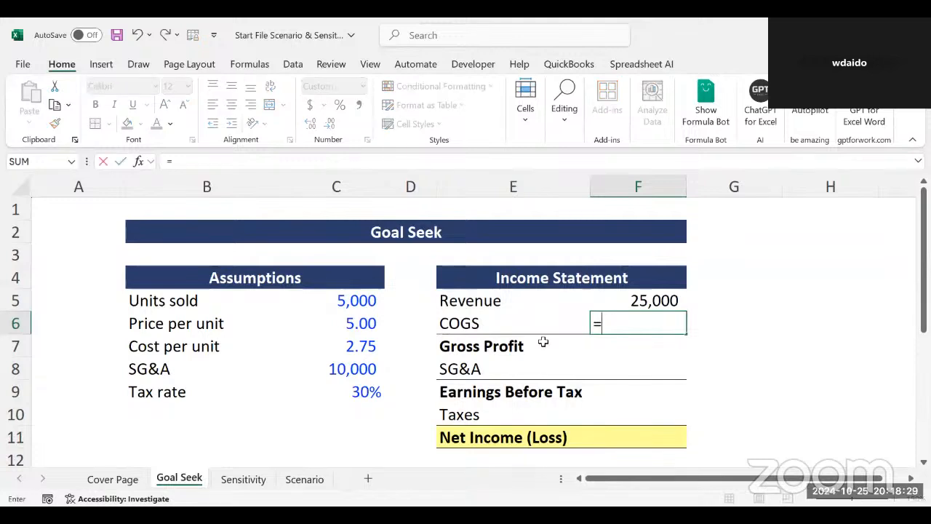
click(355, 301)
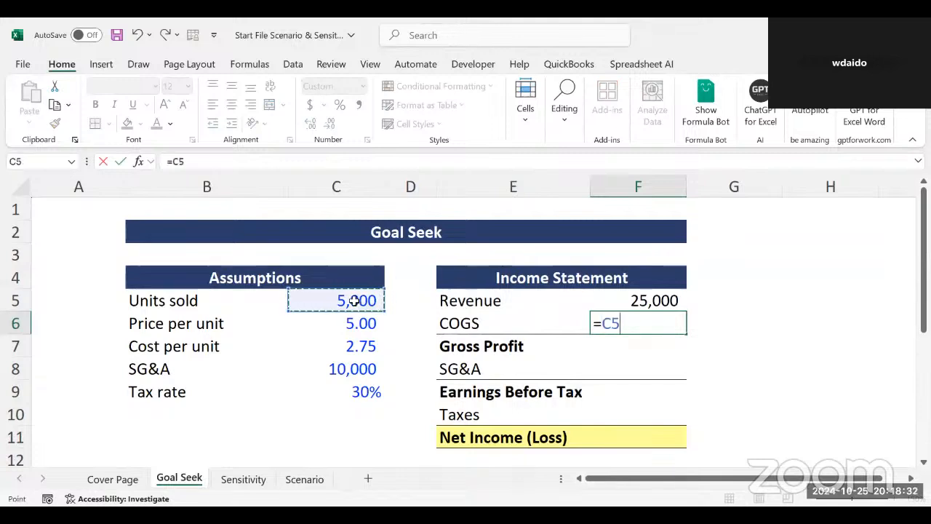
text(*)
click(354, 341)
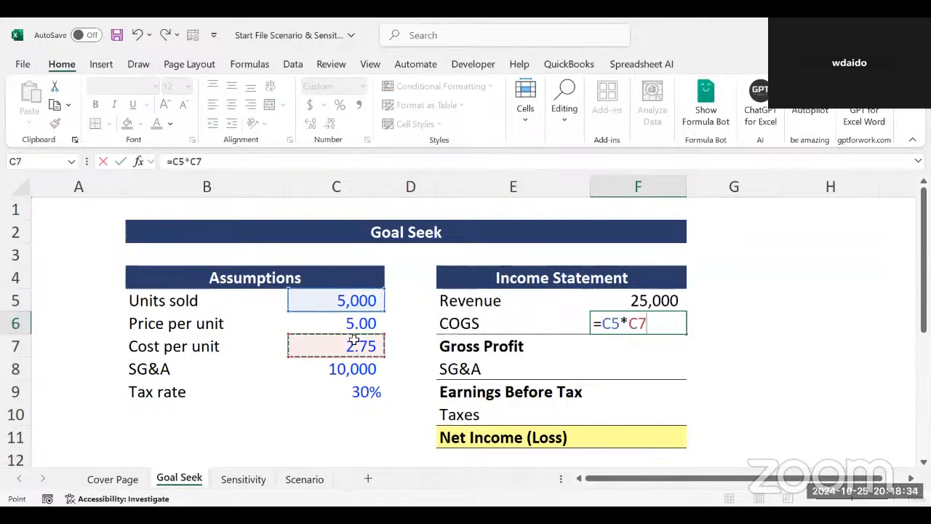
key(Return)
Step: Make COGS a negative amount by changing the formula in F6 to =C5*-C7
click(667, 318)
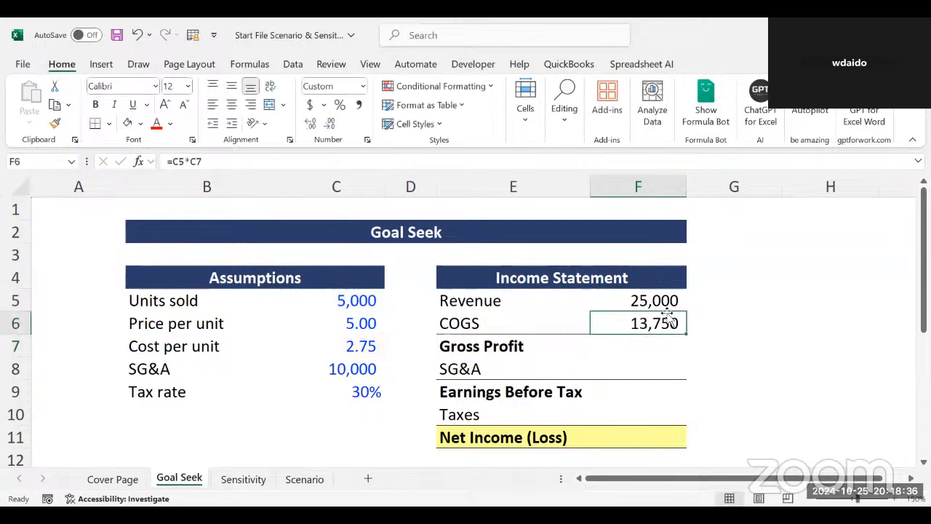
click(193, 161)
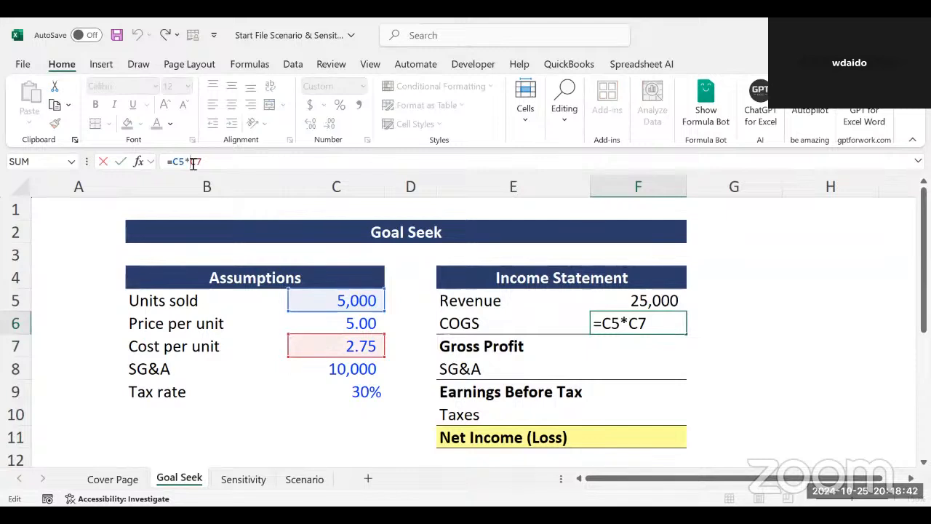
text(-)
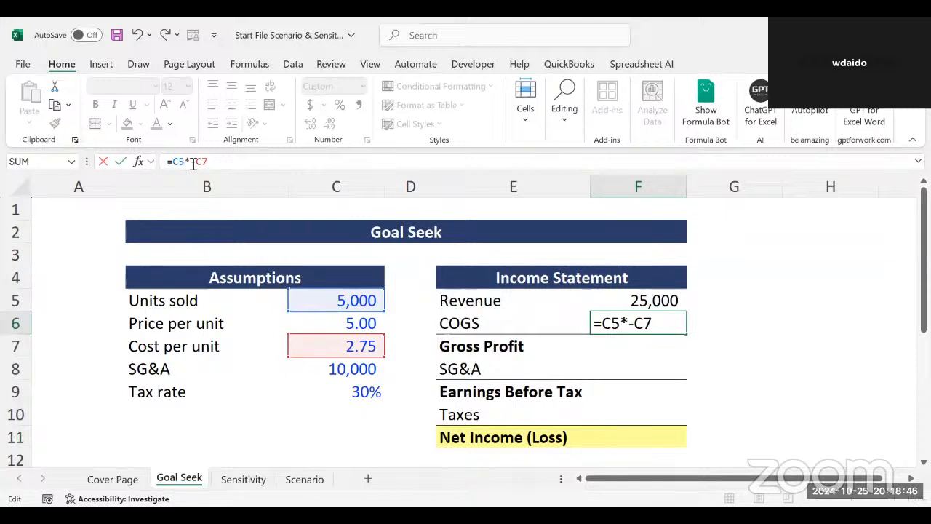
key(Return)
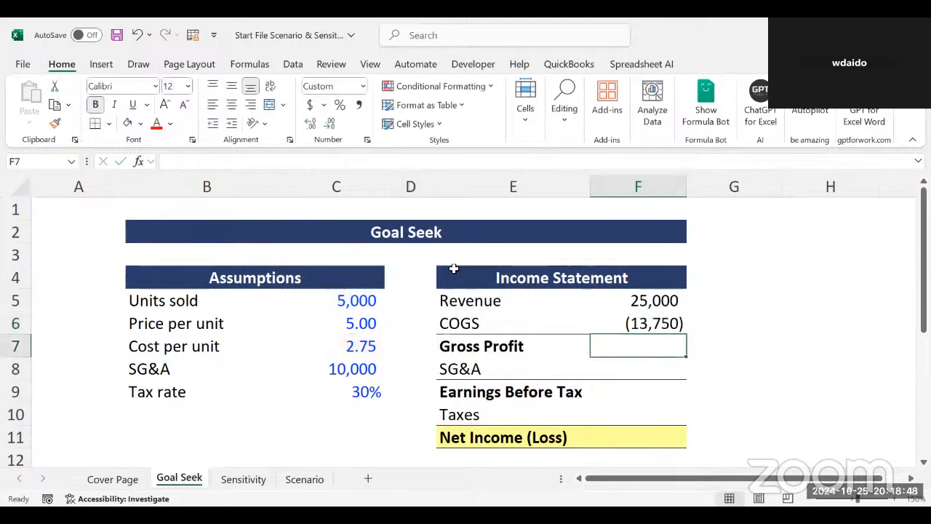
Step: Calculate Gross Profit in F7 by summing Revenue and COGS with =SUM(F5:F6)
key(alt+equal)
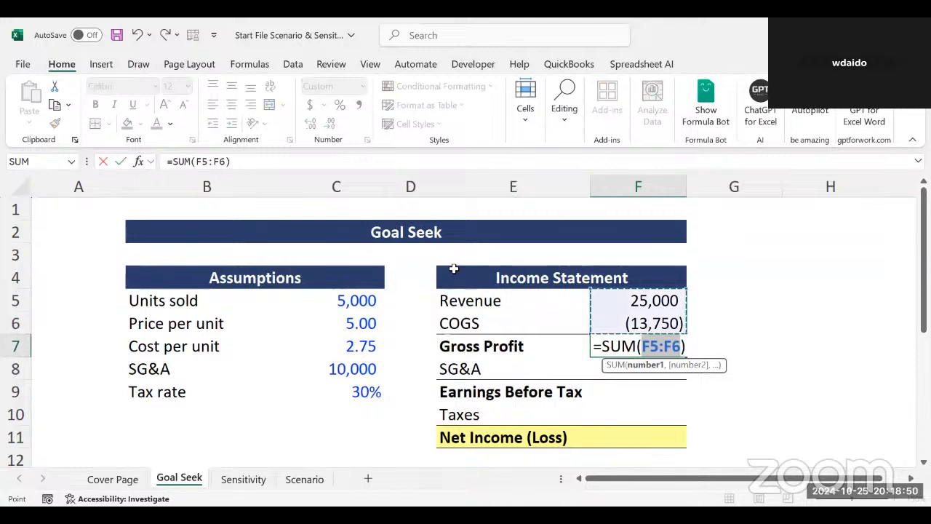
key(Return)
click(614, 339)
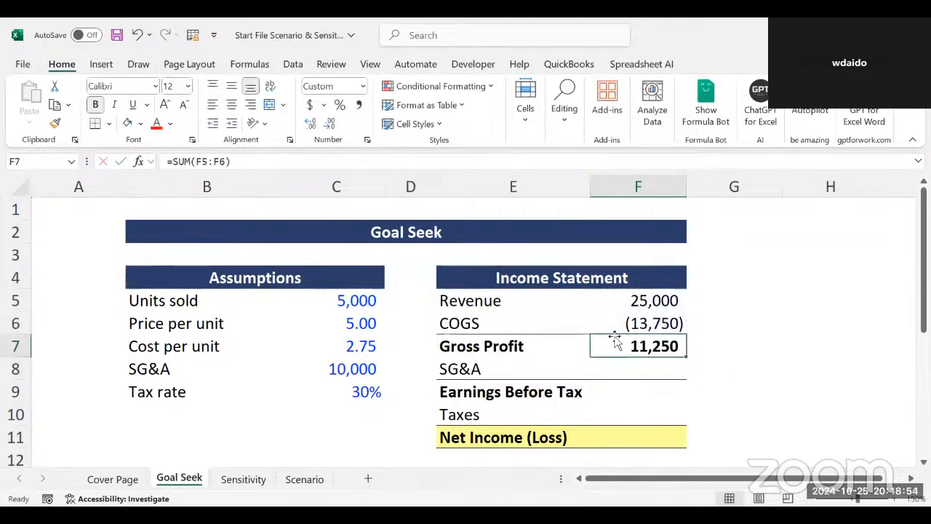
Step: Link the SG&A line in F8 to the SG&A assumption with =C8
click(654, 363)
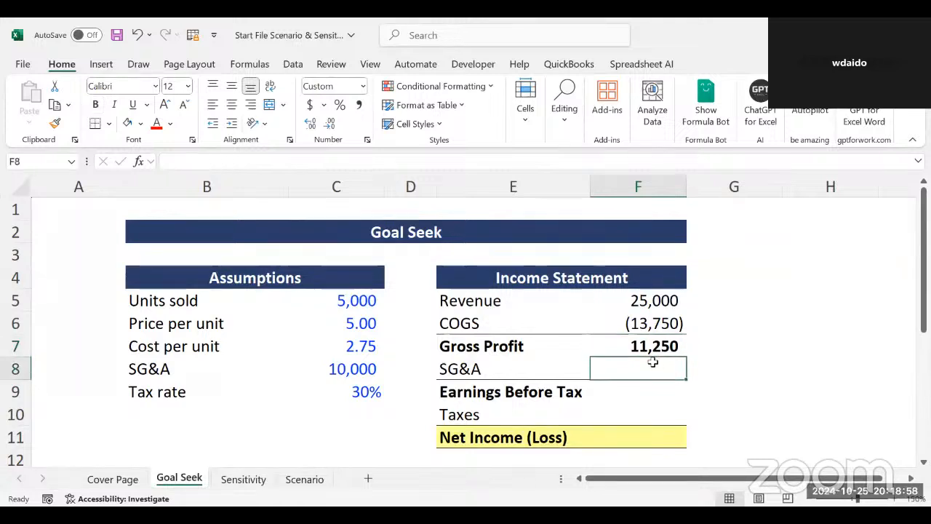
text(=)
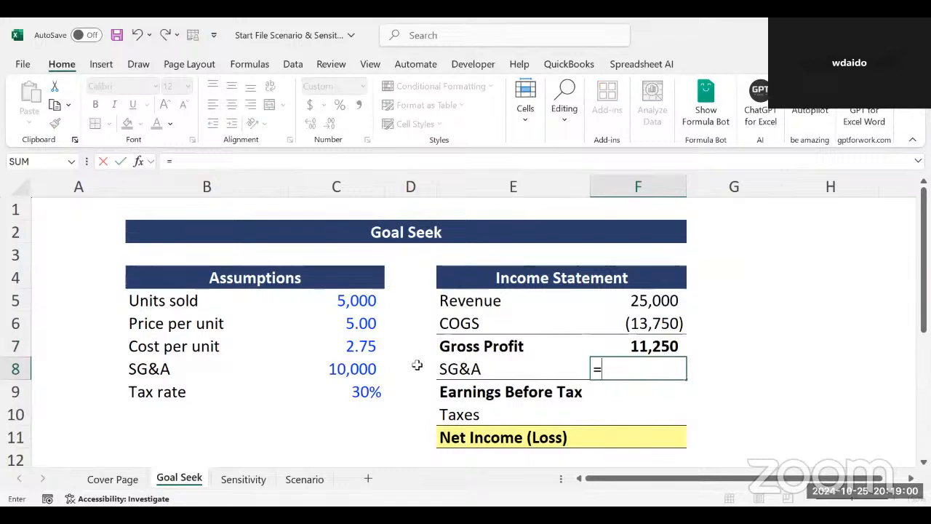
click(342, 369)
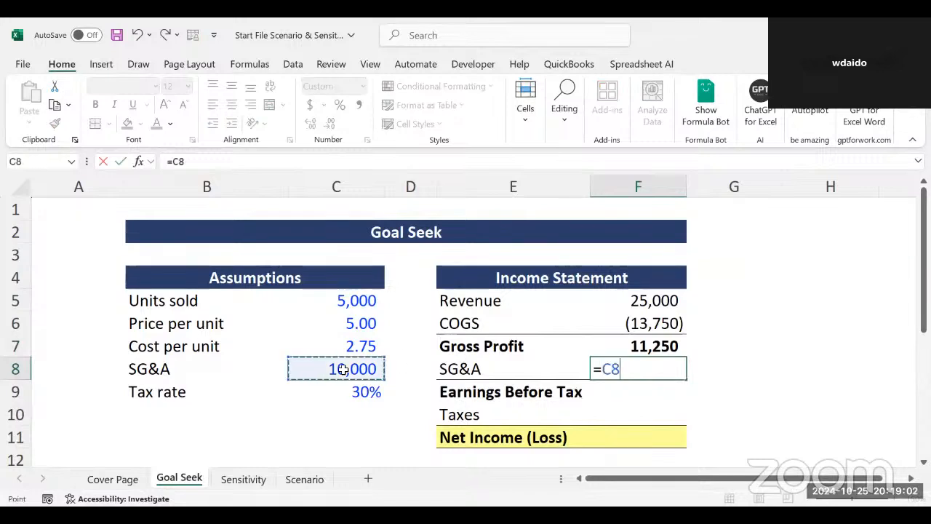
key(Return)
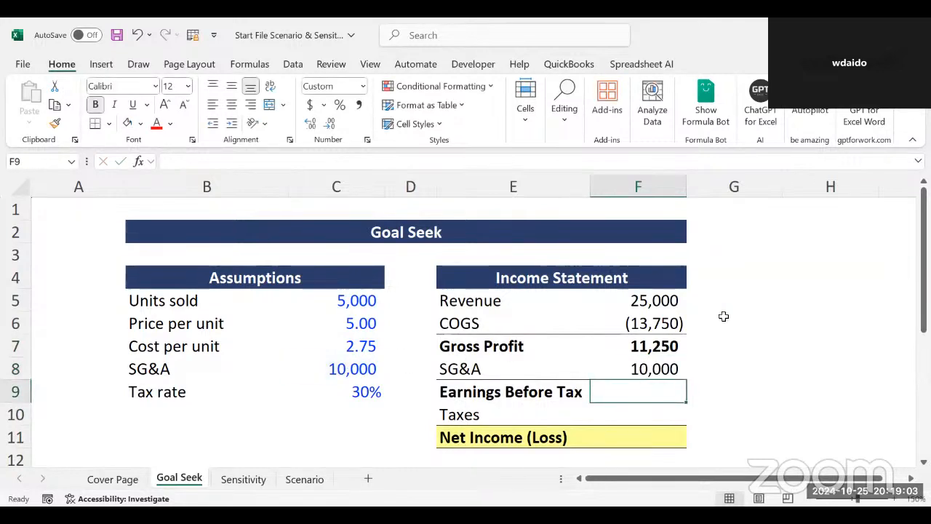
click(731, 408)
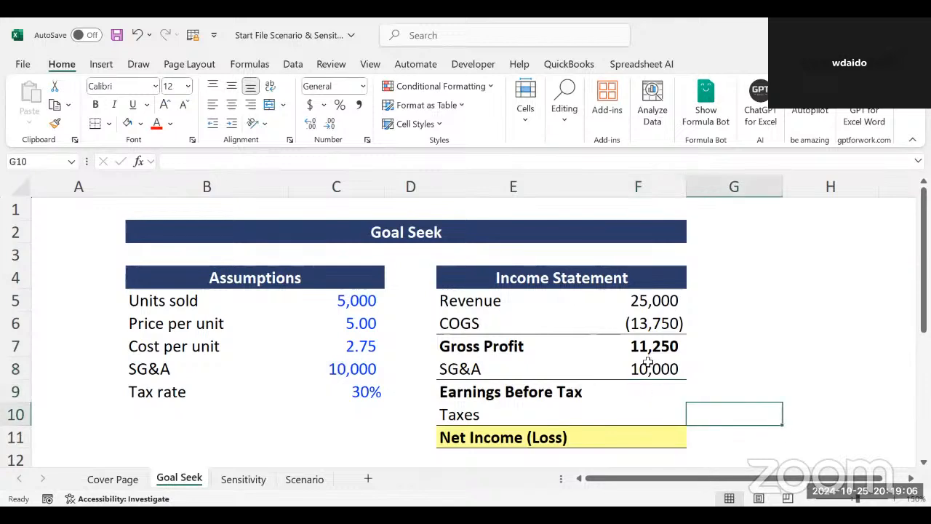
Step: Make the SG&A expense negative by changing the formula in F8 to =-C8
click(648, 364)
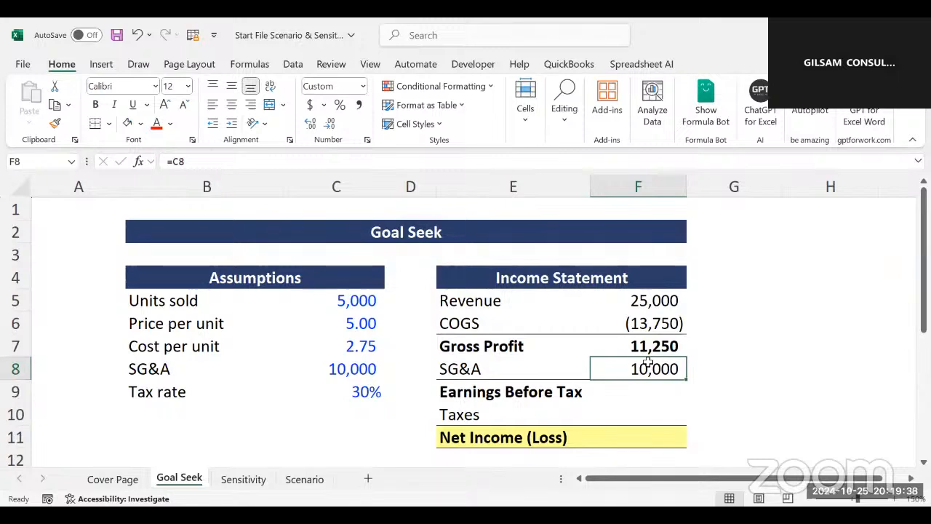
click(175, 159)
text(-)
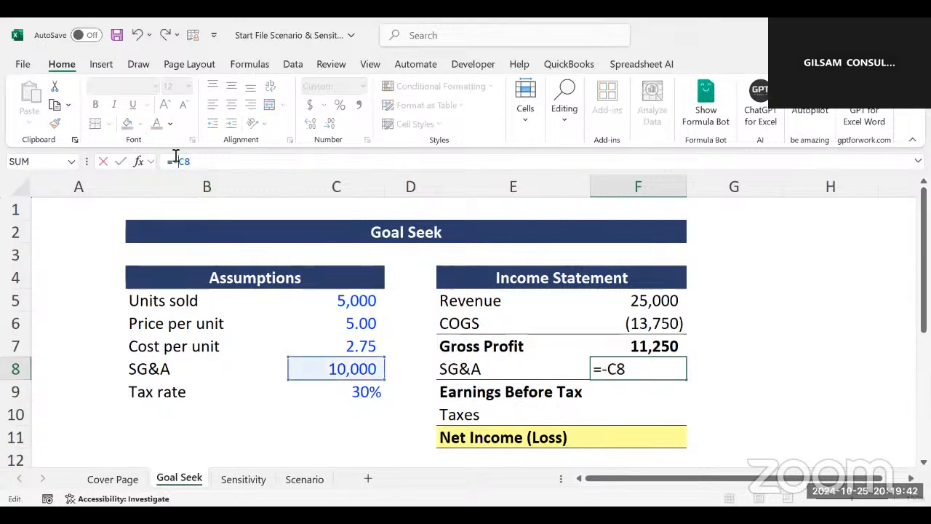
key(Return)
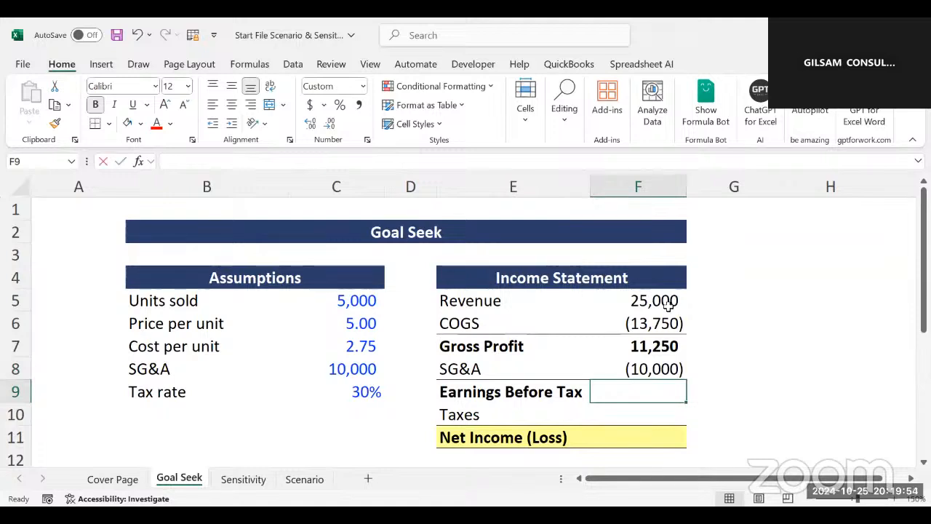
Step: Calculate Earnings Before Tax in F9 by summing Gross Profit and SG&A with =SUM(F7:F8)
text(=SUM()
key(Up)
key(BackSpace)
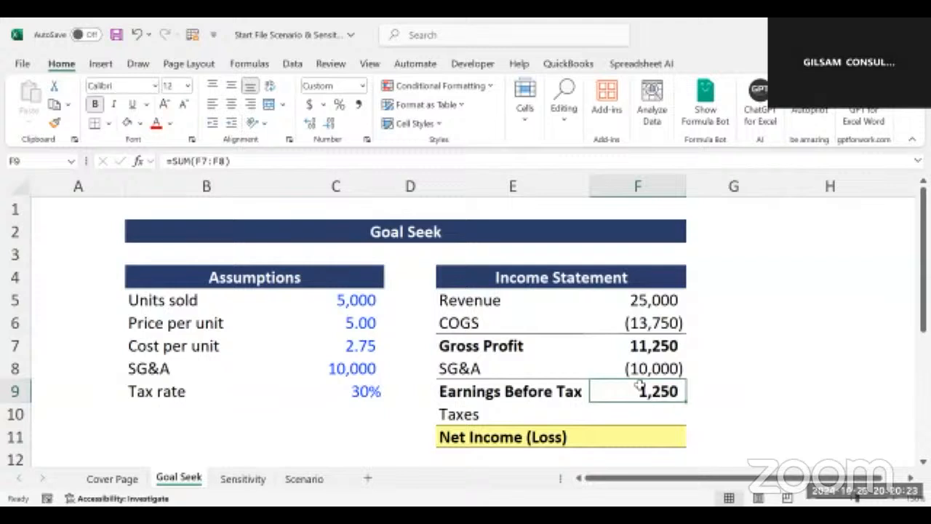
Step: Start an IF formula for Taxes in F10 that returns 0 when Earnings Before Tax is negative, =IF(F9<0,0,
click(649, 410)
text(=)
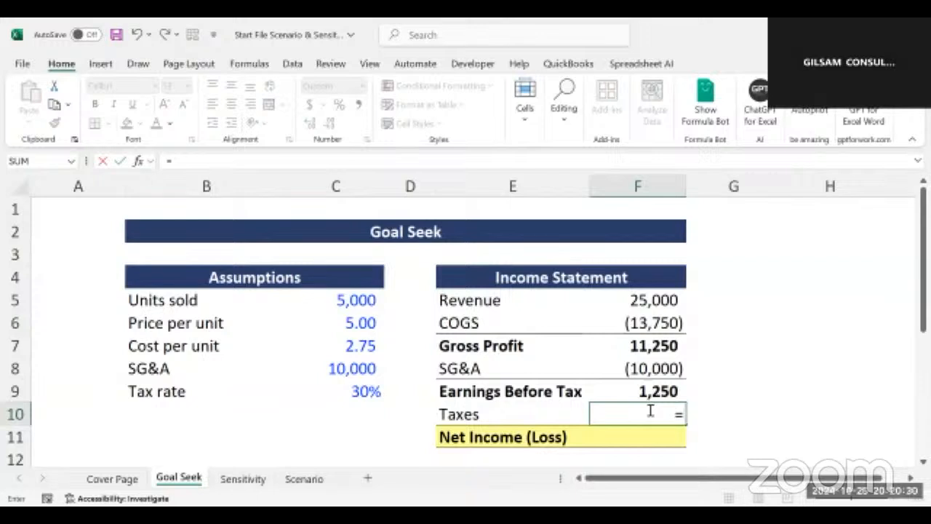
text(IF)
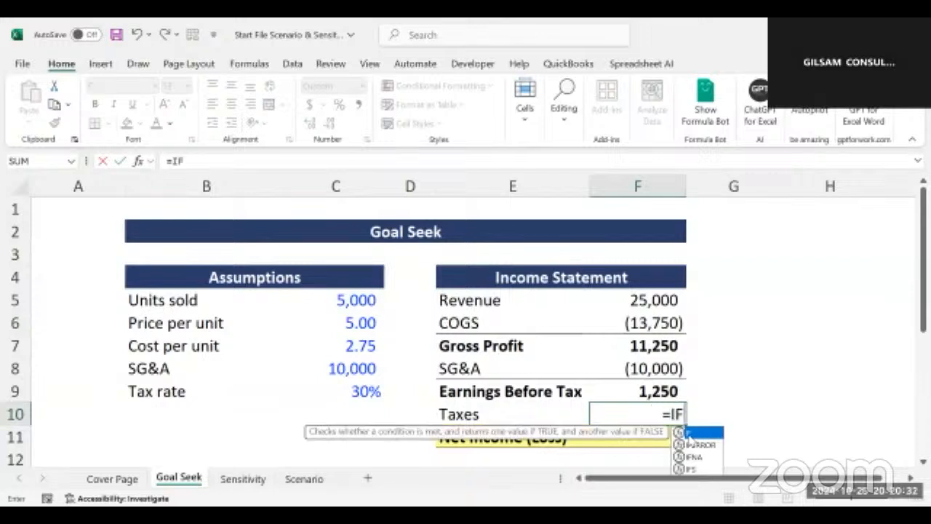
text(()
click(631, 387)
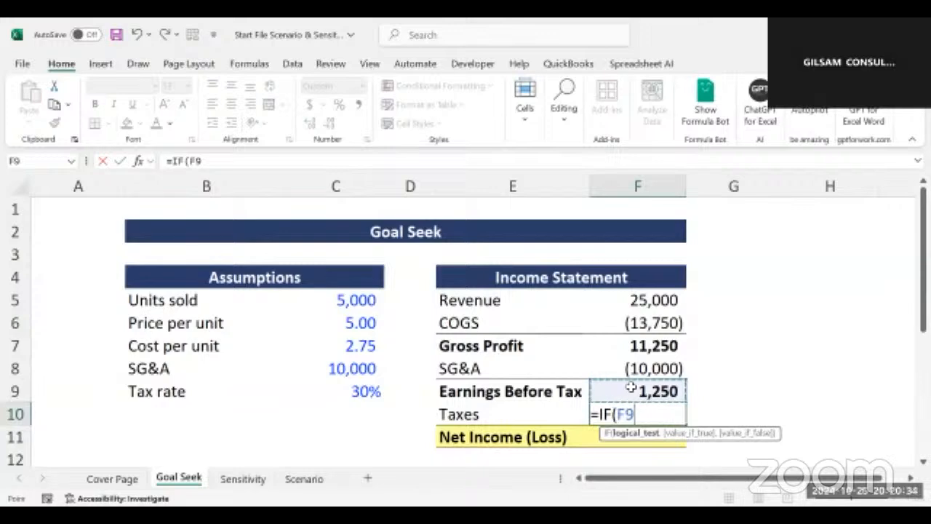
text(<0)
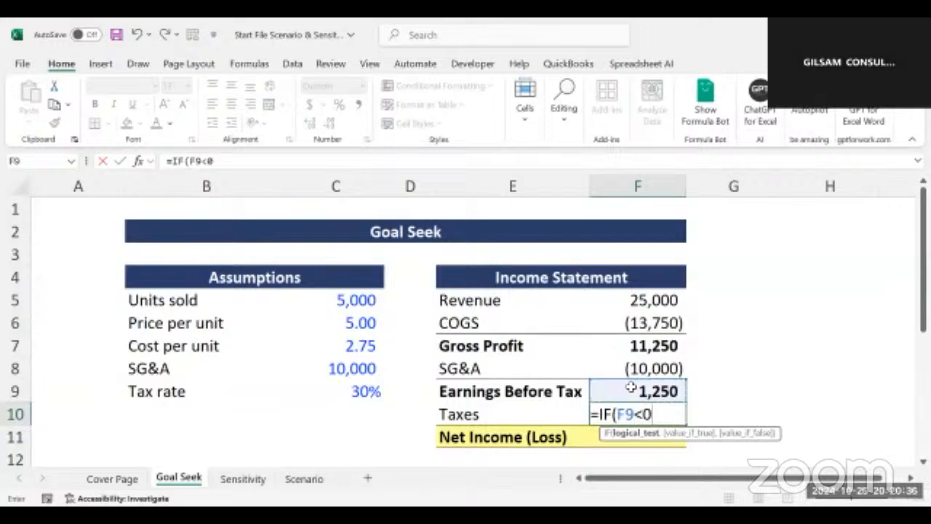
text(,)
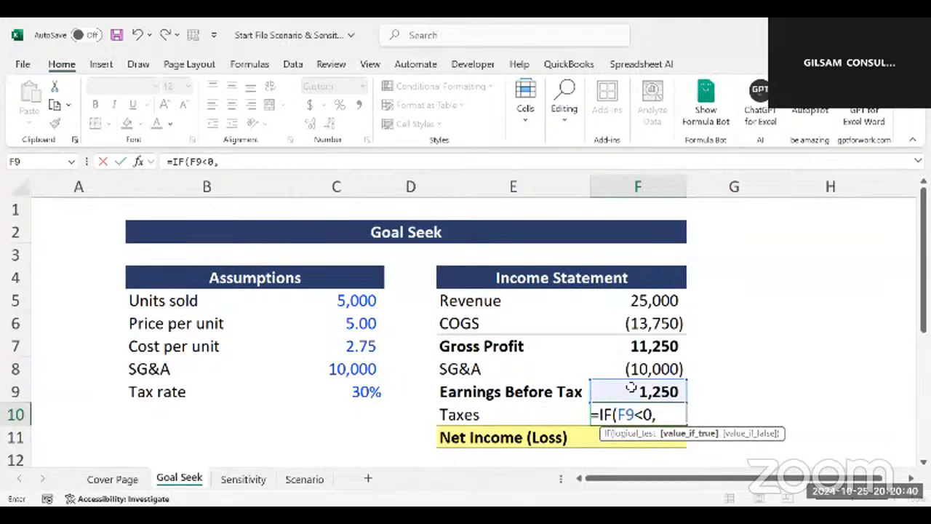
key(BackSpace)
text(,0,)
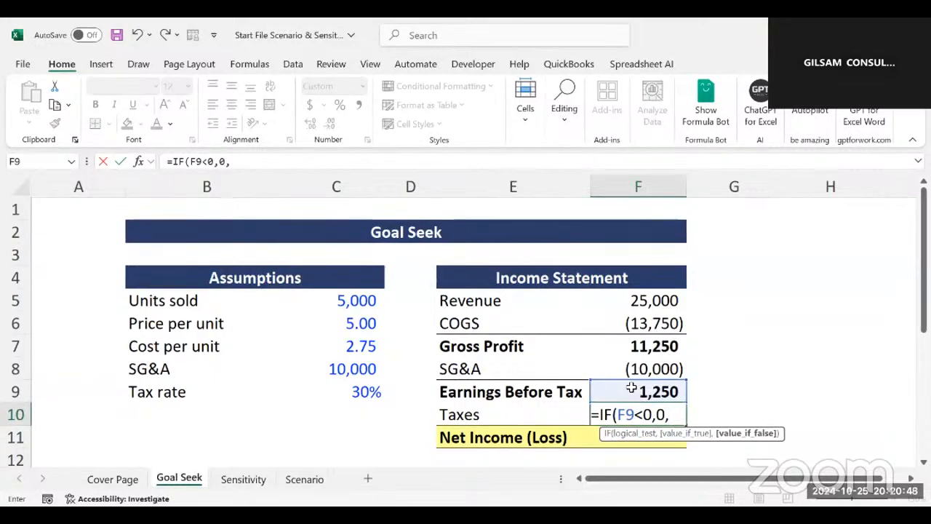
Step: Complete the Taxes formula with earnings before tax times the negative tax rate, F9*-C9, as the false result
click(632, 390)
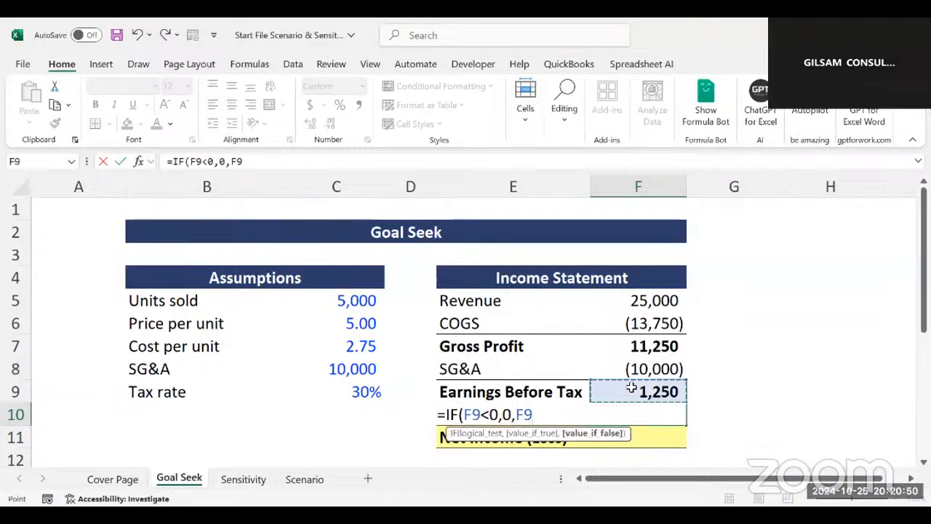
text(*)
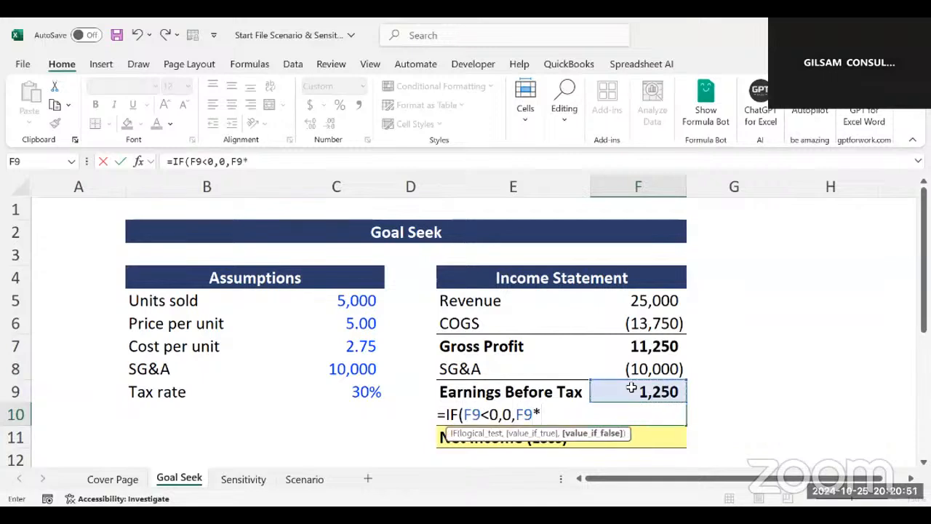
click(338, 391)
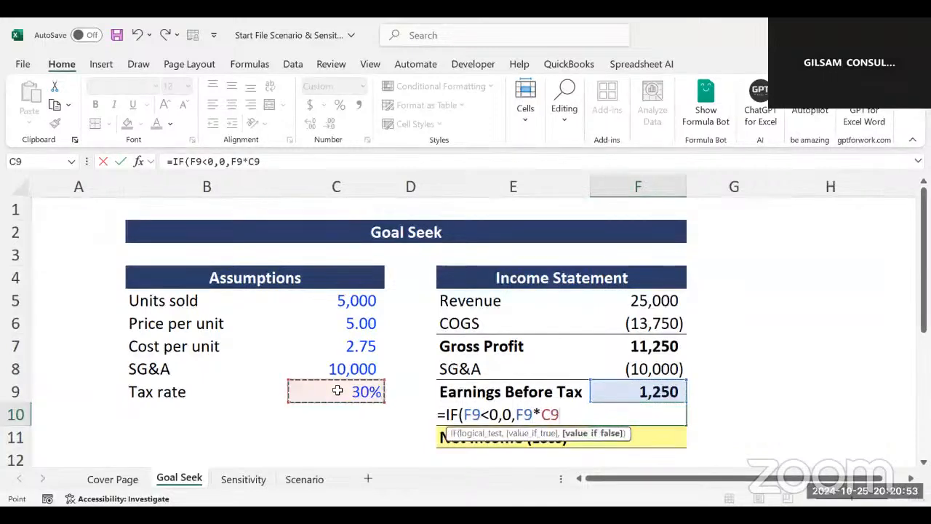
click(250, 161)
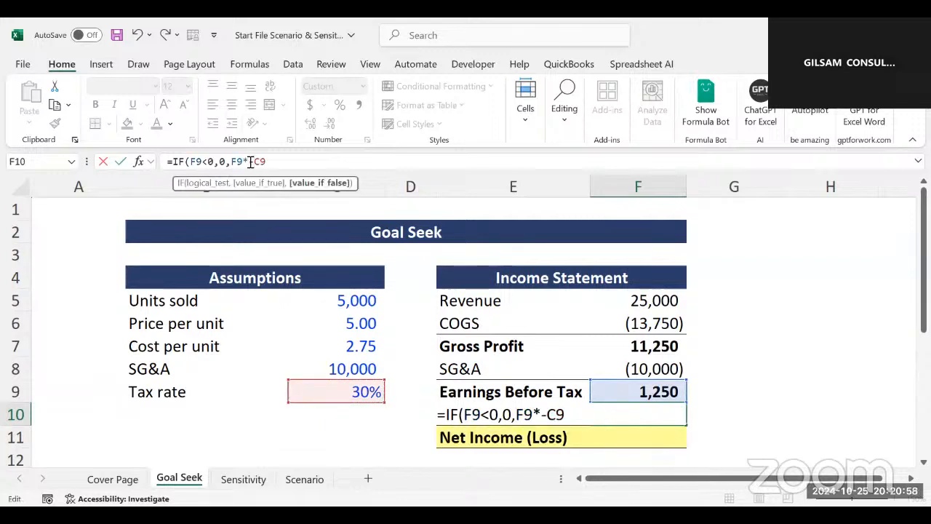
text(-)
key(Return)
click(708, 380)
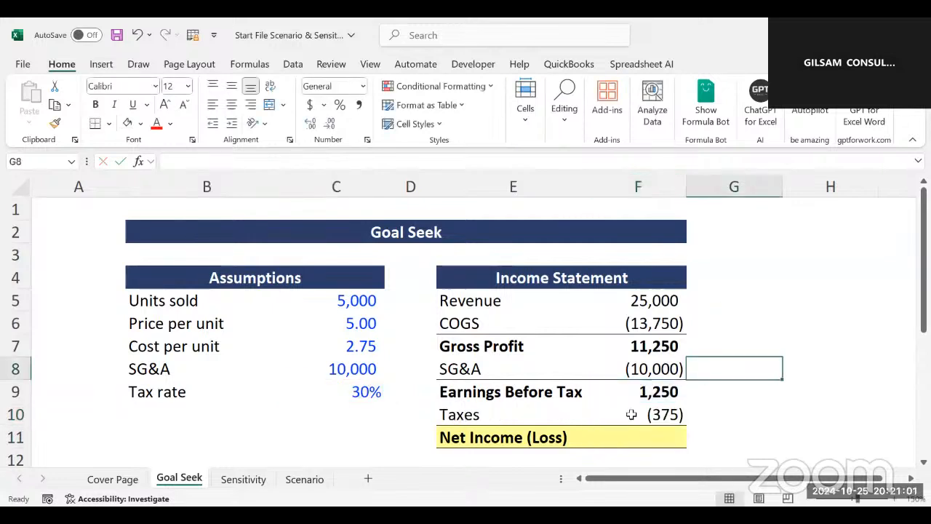
Step: Calculate Net Income (Loss) in F11 by summing Earnings Before Tax and Taxes with =SUM(F9:F10)
click(632, 413)
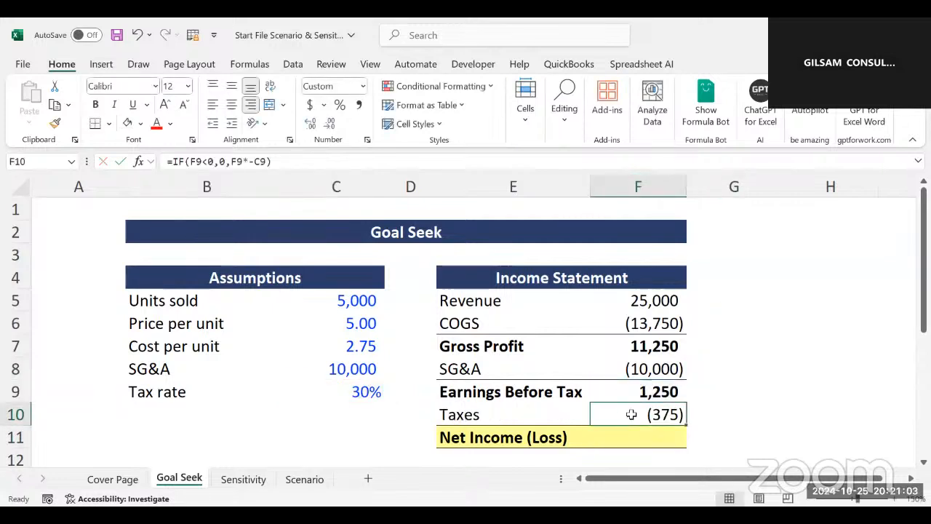
click(659, 431)
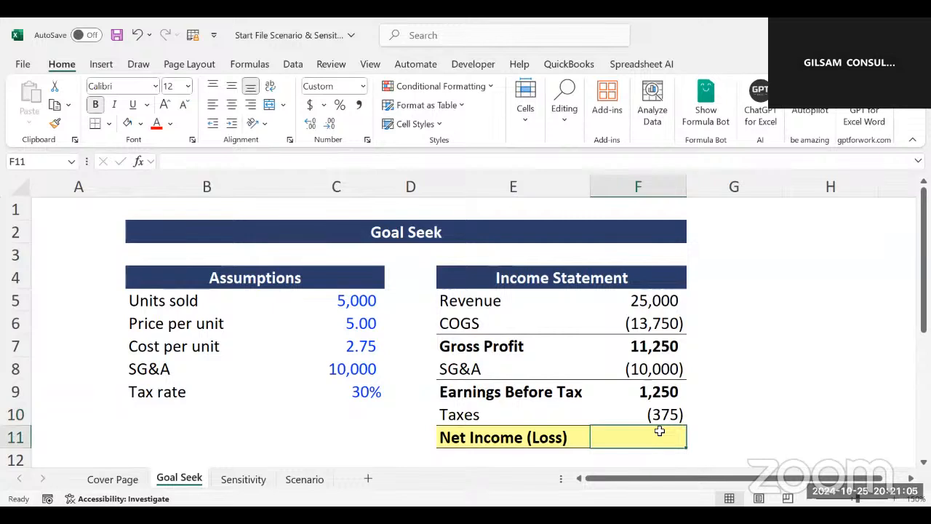
key(alt+equal)
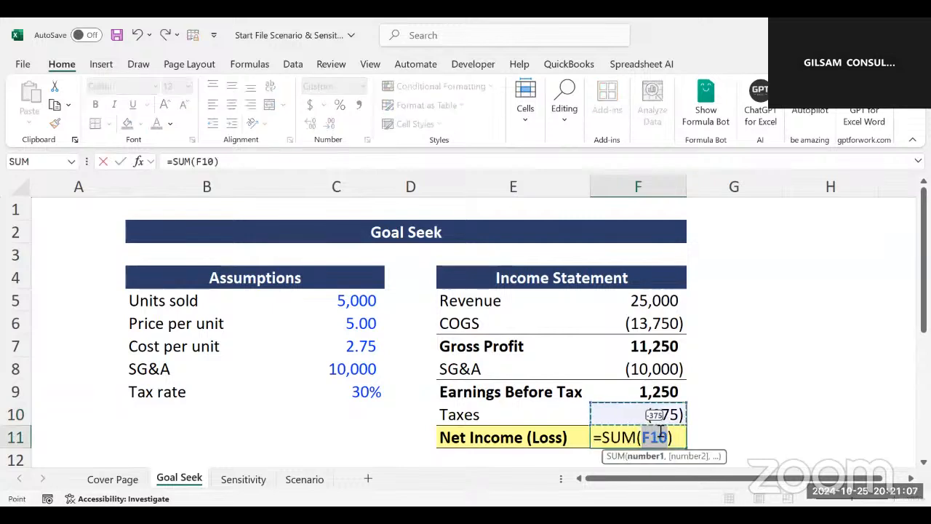
key(BackSpace)
click(654, 393)
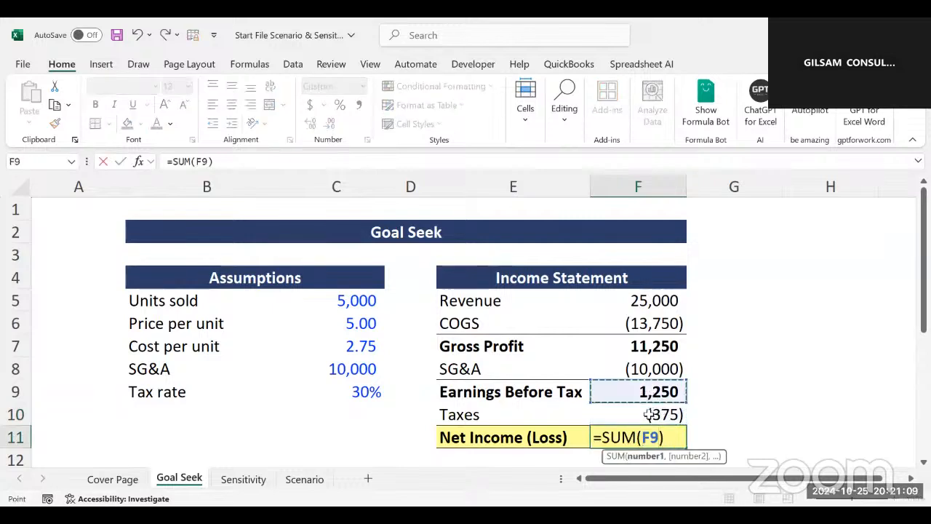
drag(655, 393, 670, 410)
key(Return)
Step: Ignore the inconsistent-formula error flagged on the Taxes cell F10
click(667, 410)
click(623, 389)
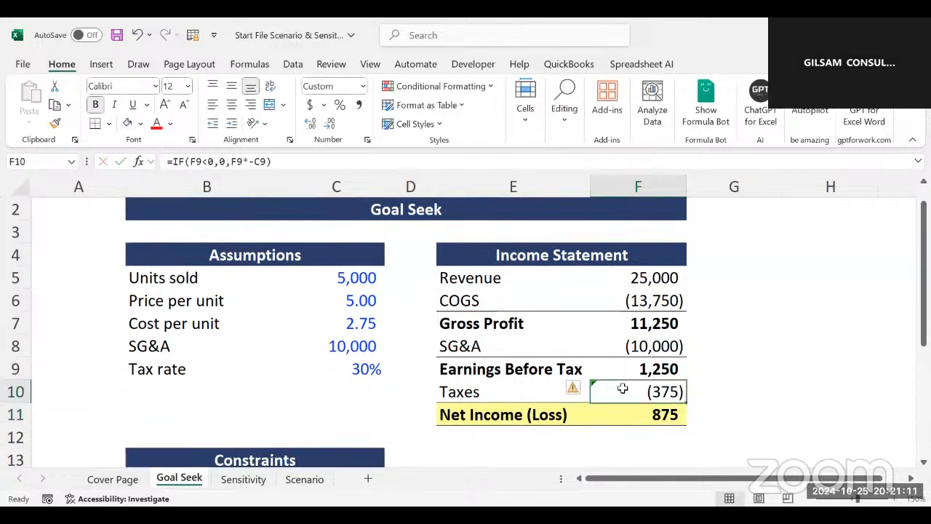
click(574, 389)
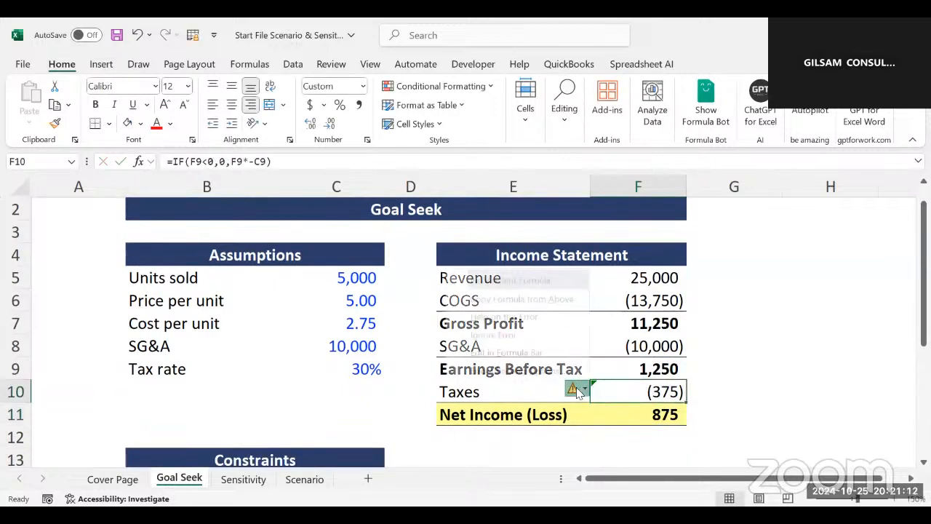
click(502, 334)
Step: Review the completed income statement figures from Revenue in F5 down to Net Income in F11
click(658, 349)
click(644, 283)
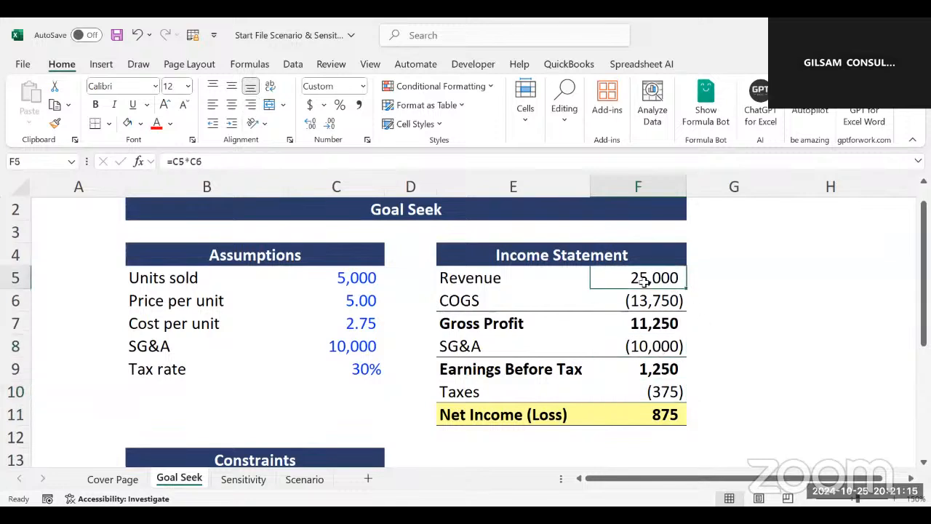
drag(644, 282, 658, 416)
click(724, 382)
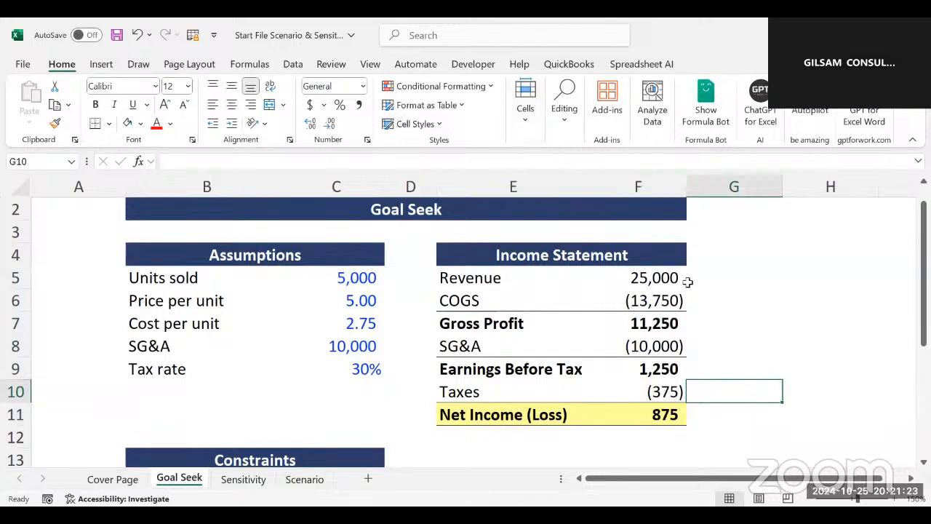
click(740, 280)
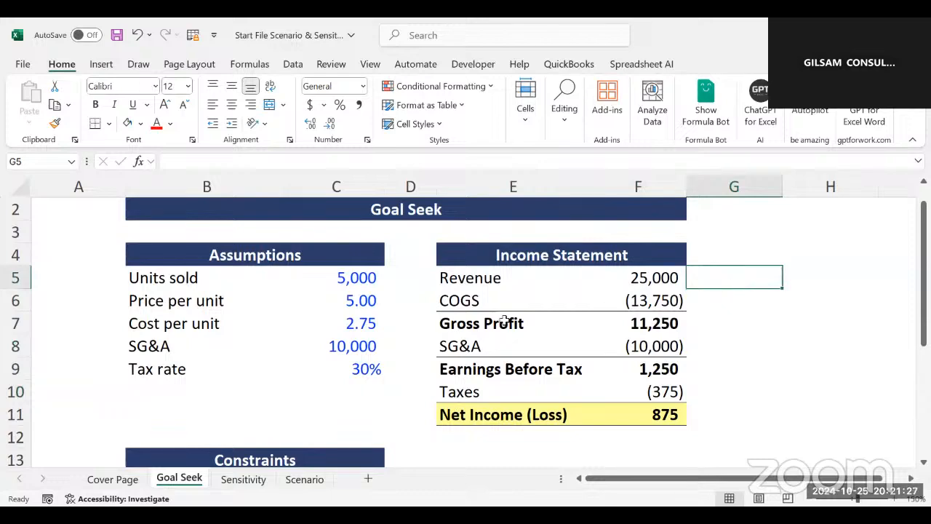
Step: Examine the Constraints block for net income, units sold and price per unit alongside the Net Income (Loss) line
click(280, 392)
key(Down)
key(Down)
key(Down)
key(Down)
key(Down)
key(Down)
key(Down)
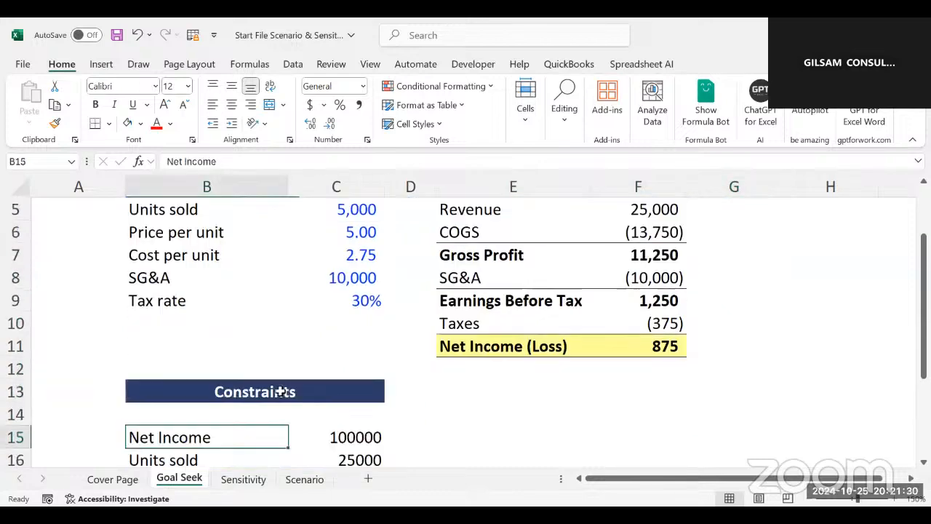
click(259, 346)
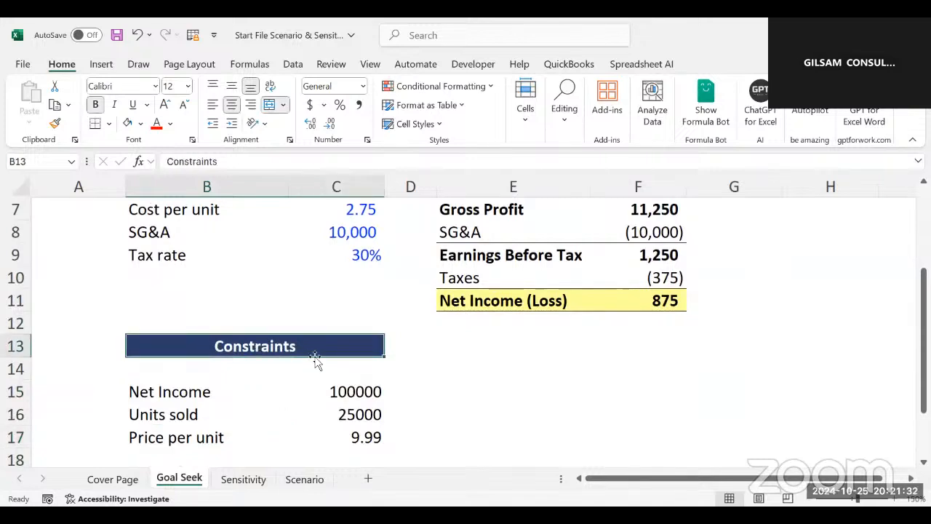
click(404, 388)
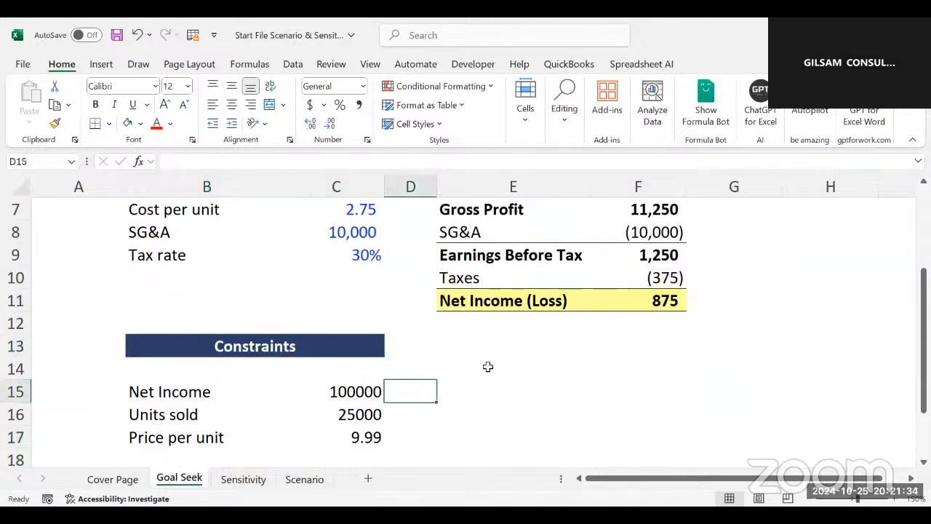
click(496, 321)
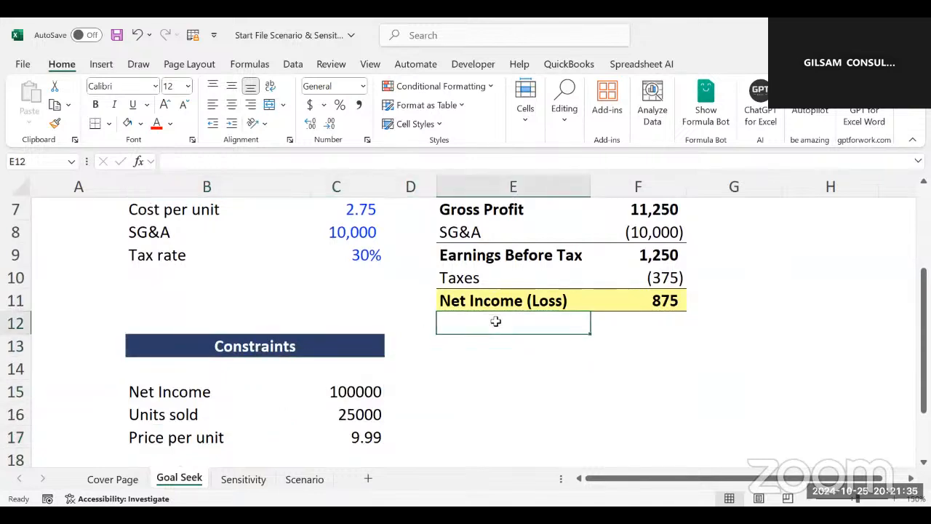
click(557, 299)
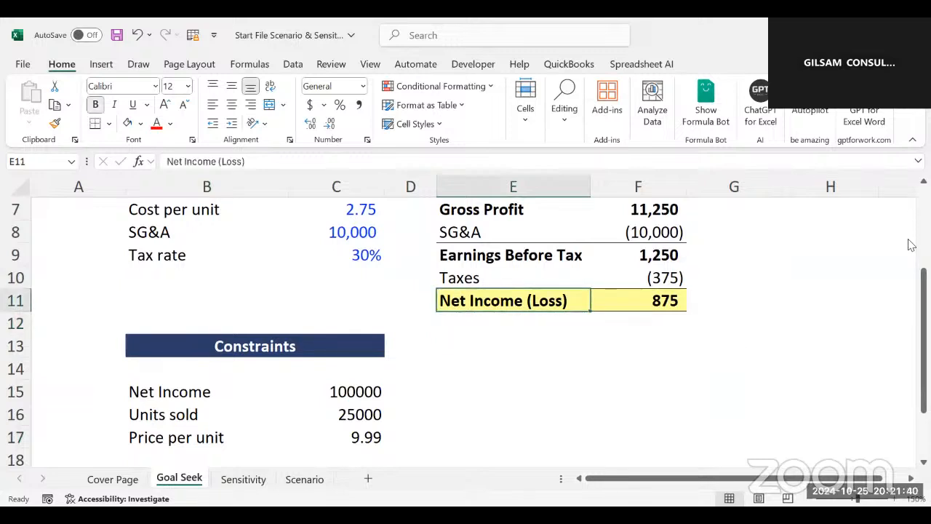
Step: Compare the Net Income constraint in C15 with the Units sold assumption in C5
scroll(909, 181, up, 2)
scroll(909, 180, down, 2)
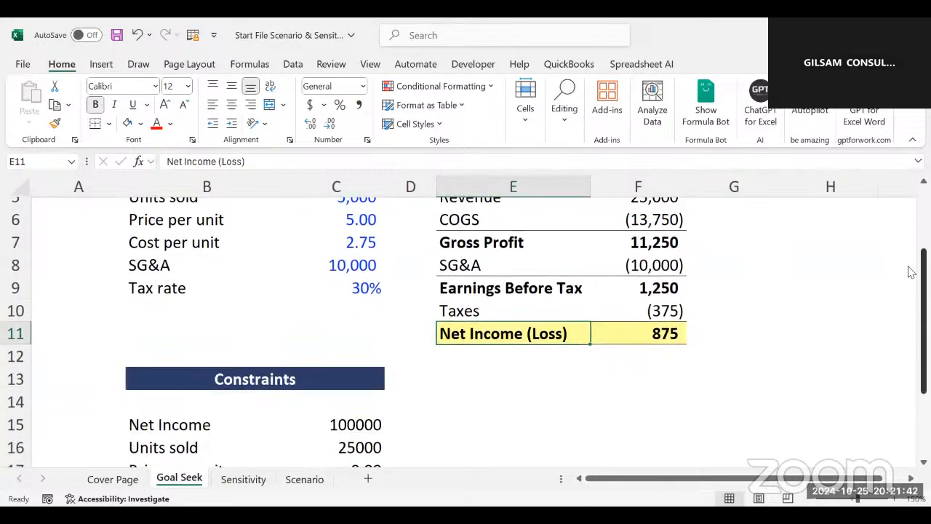
click(364, 423)
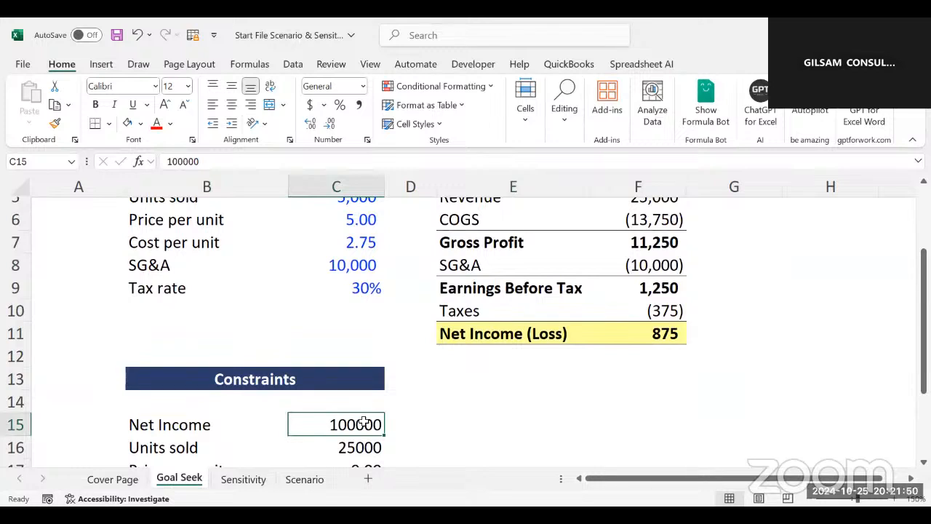
scroll(364, 422, up, 2)
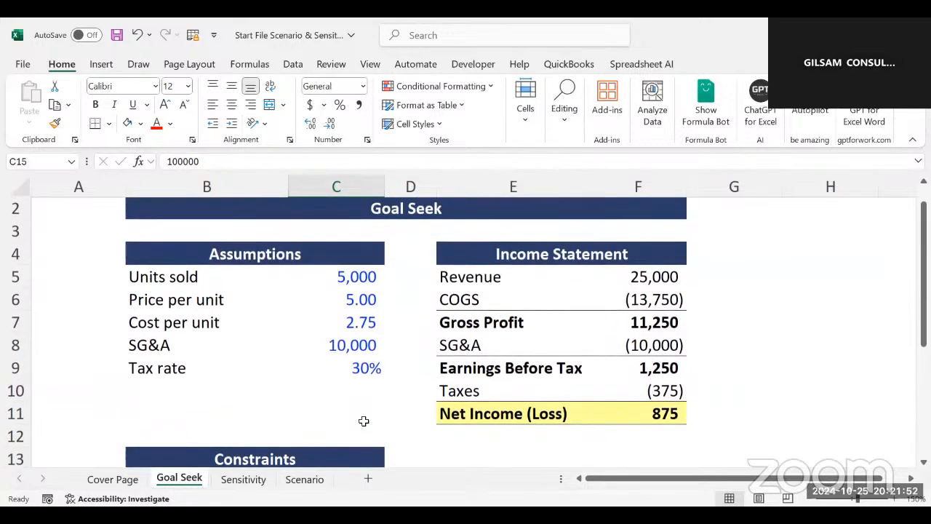
click(213, 275)
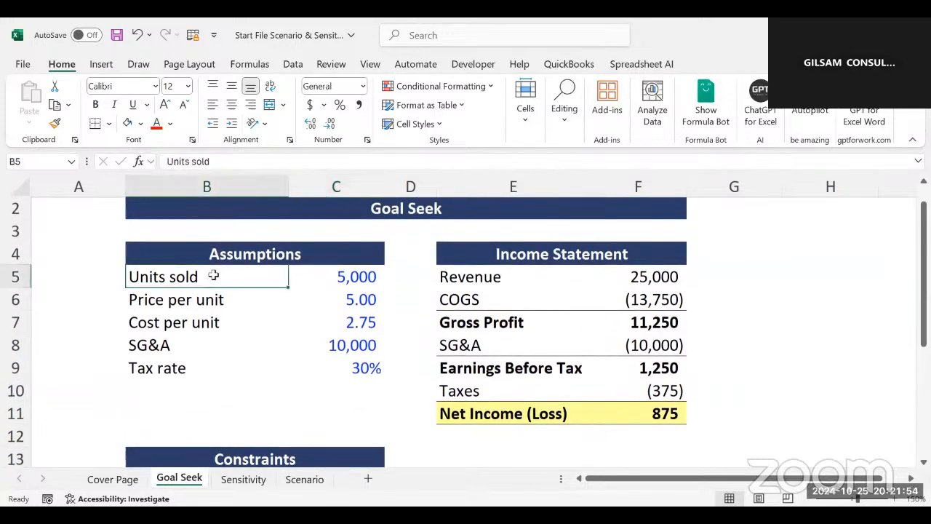
click(317, 273)
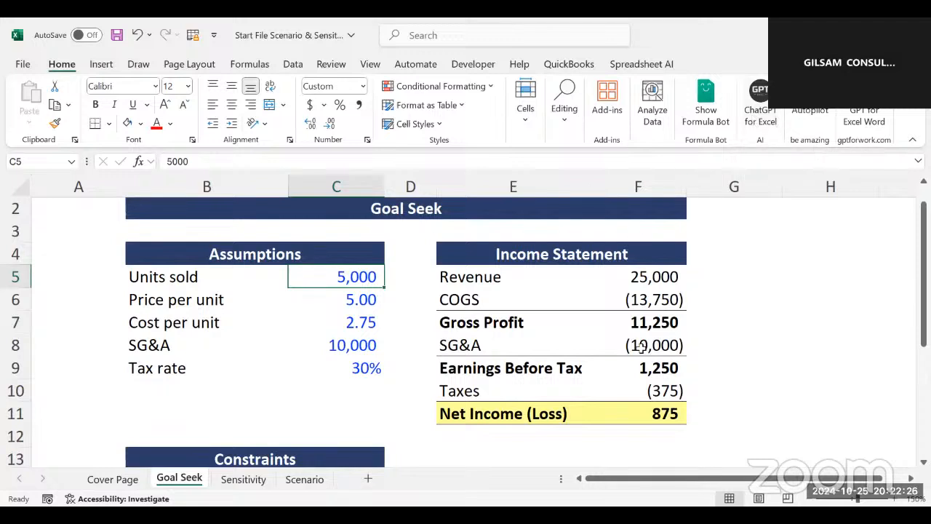
Step: Check the Net Income constraint in C15 against the Net Income formula in F11 and the Price per unit assumption in C6
click(728, 331)
scroll(720, 336, down, 3)
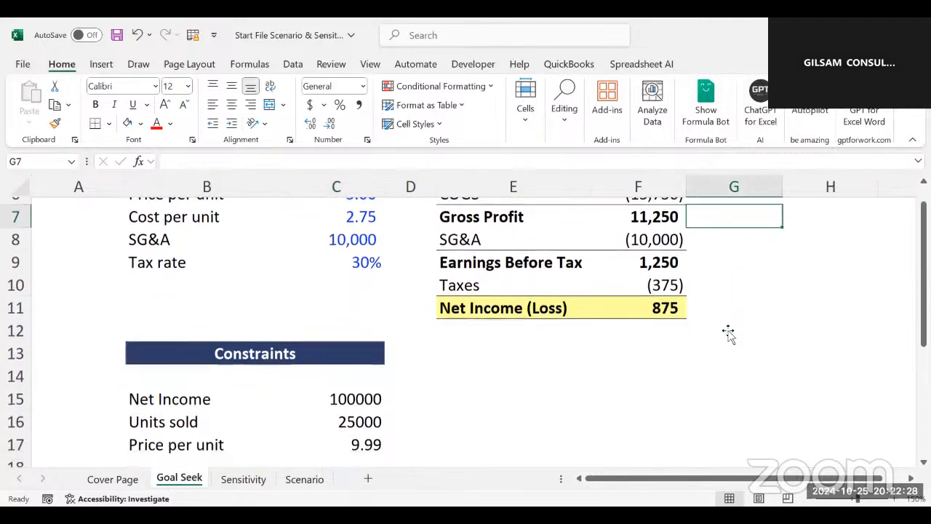
scroll(719, 338, down, 1)
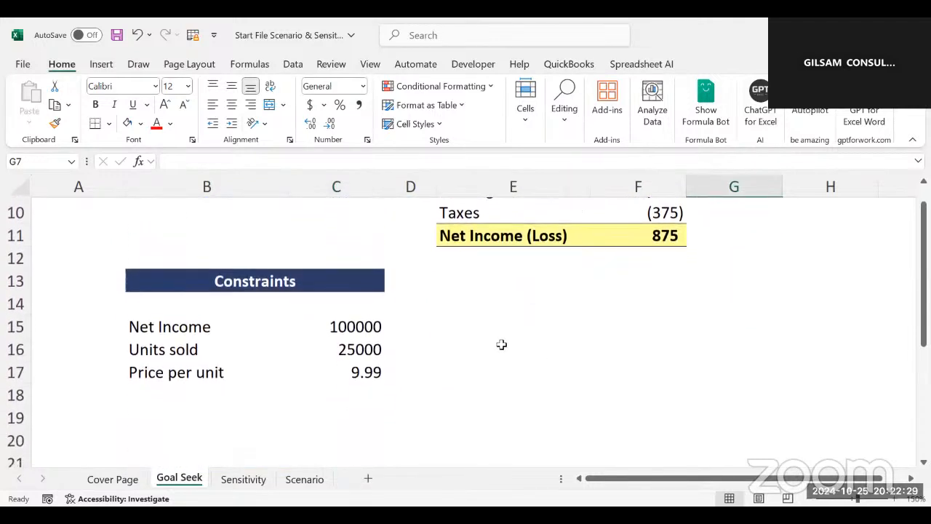
click(358, 327)
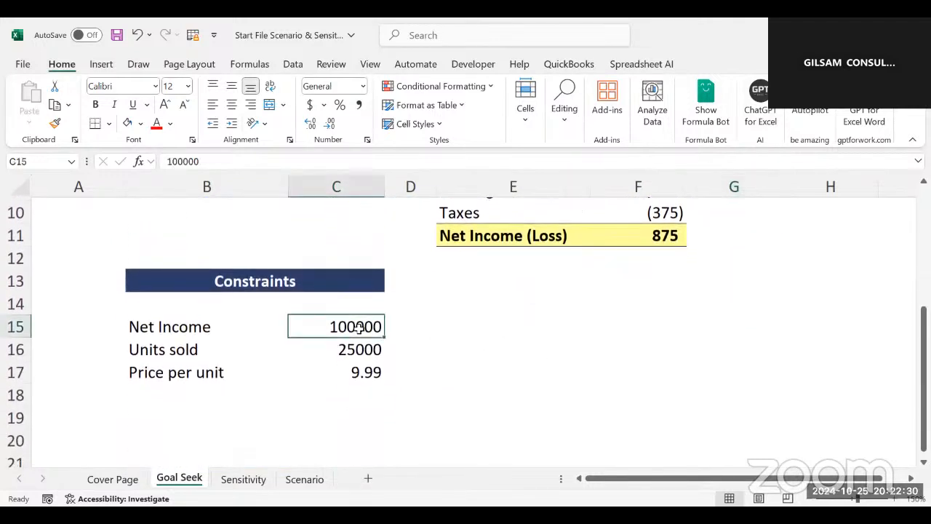
click(663, 236)
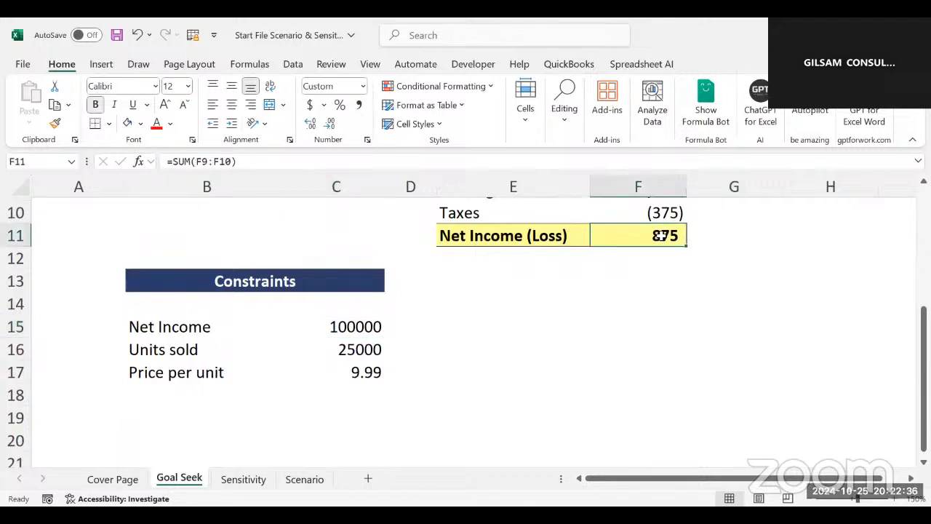
scroll(663, 235, up, 3)
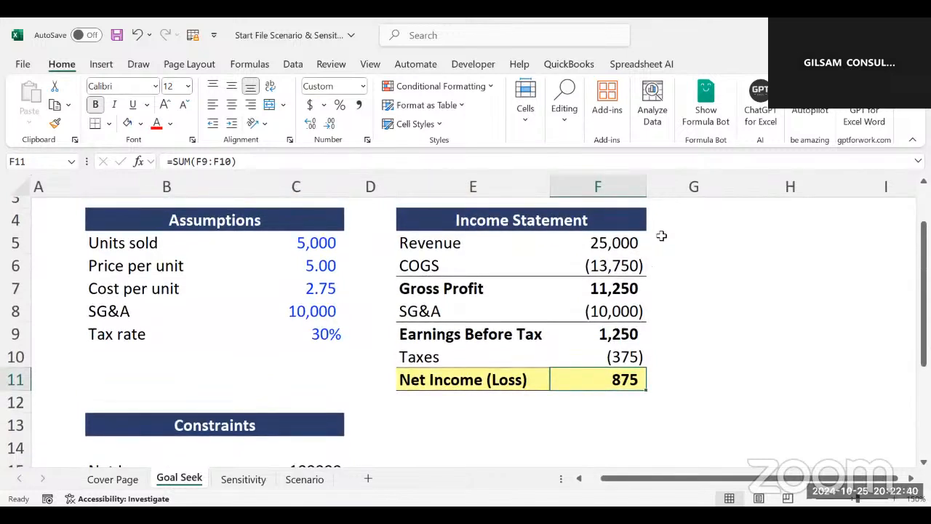
click(296, 265)
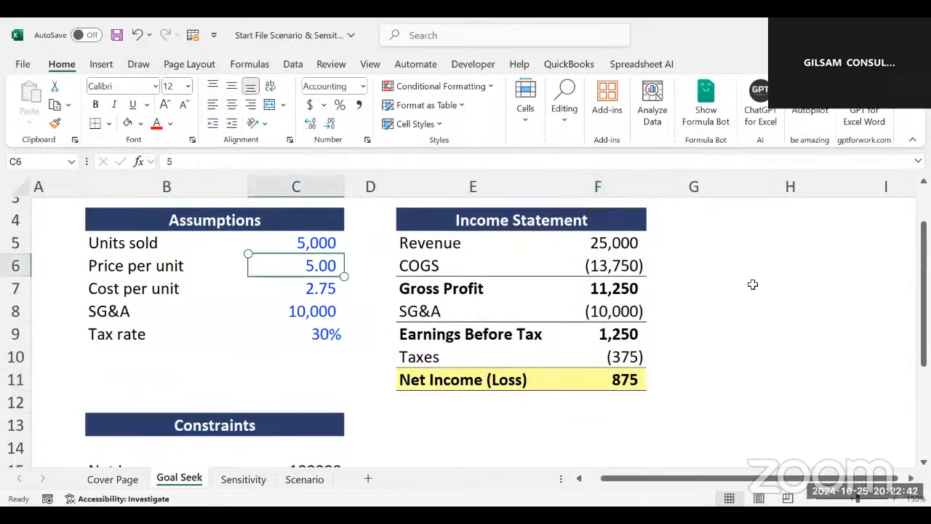
Step: Start a Goal Seek what-if analysis with the Net Income cell F11 as the set cell
click(609, 383)
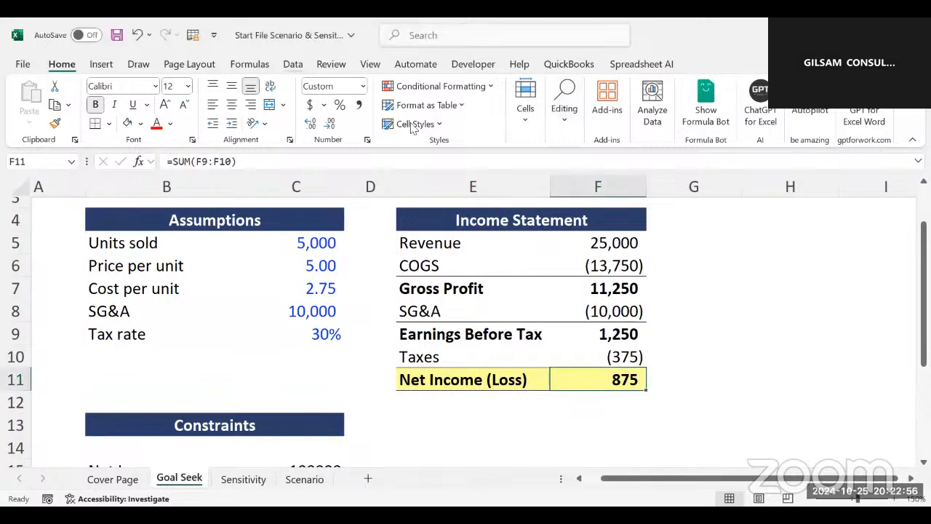
key(alt+a)
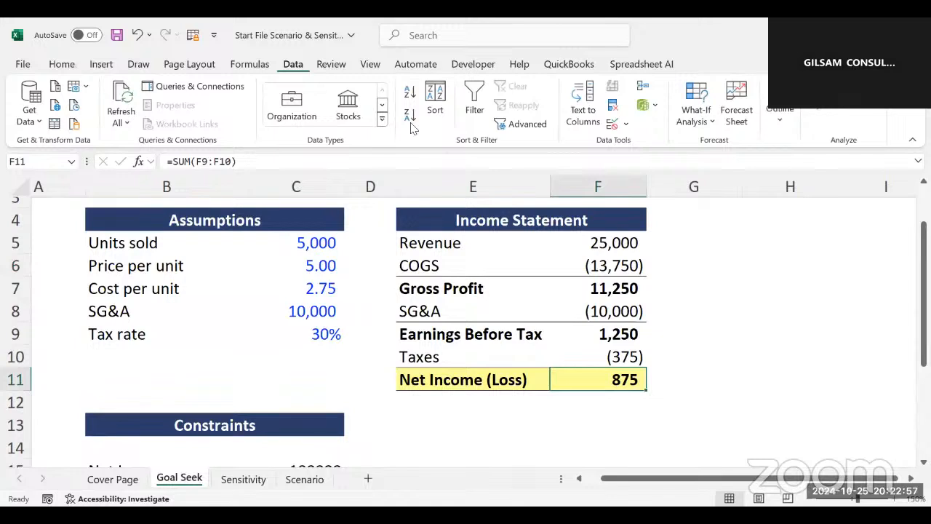
click(713, 122)
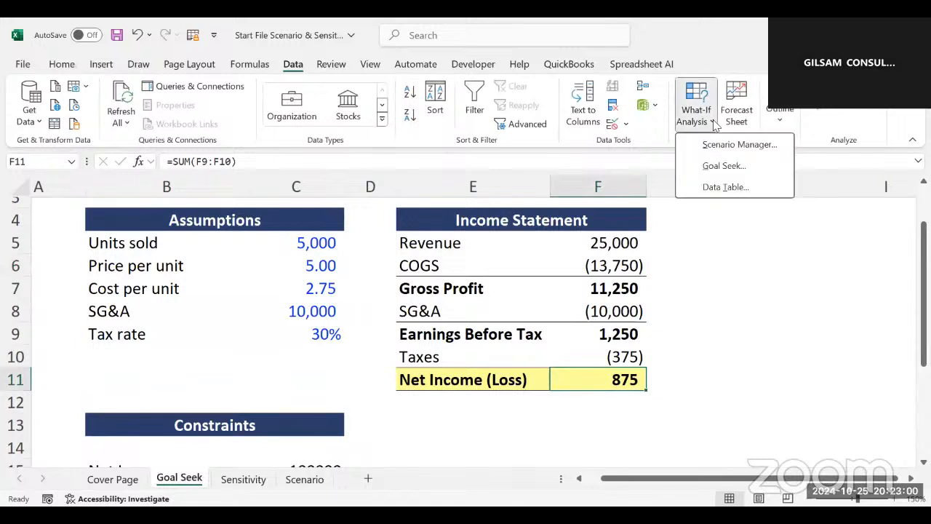
click(710, 167)
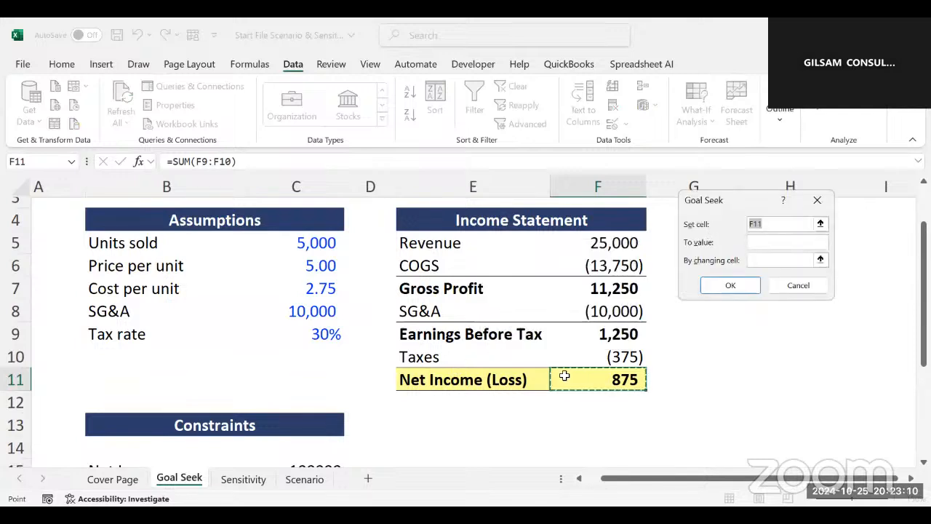
Step: Run Goal Seek to a value of 100000 by changing Units sold in C5, and accept the solution
click(764, 241)
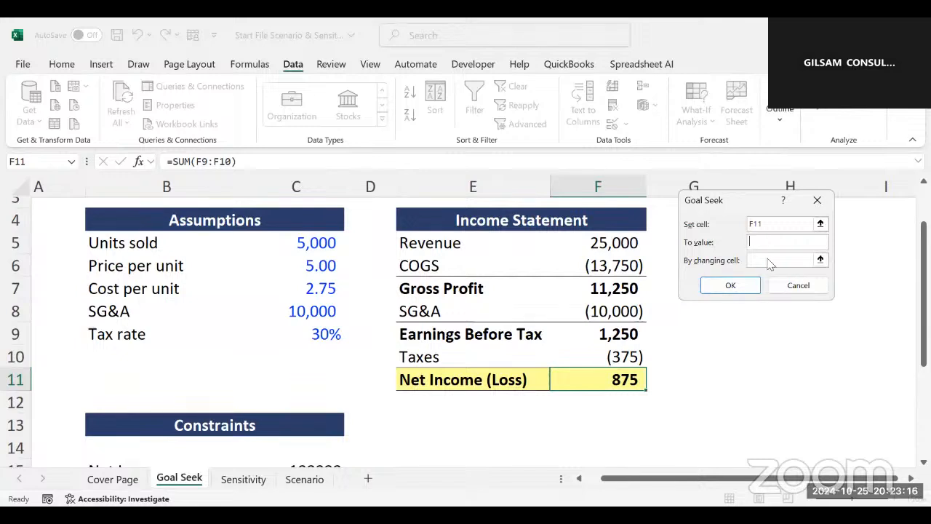
text(100000)
click(762, 258)
click(291, 240)
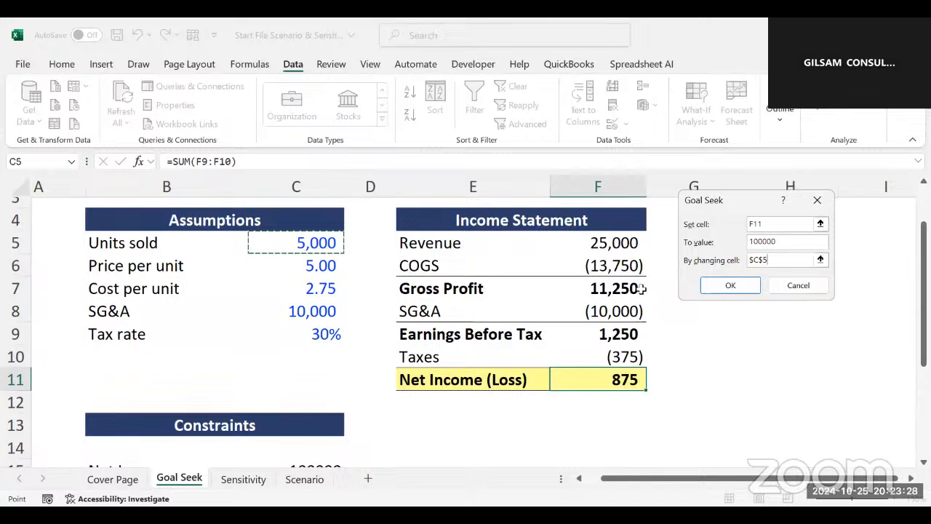
click(731, 286)
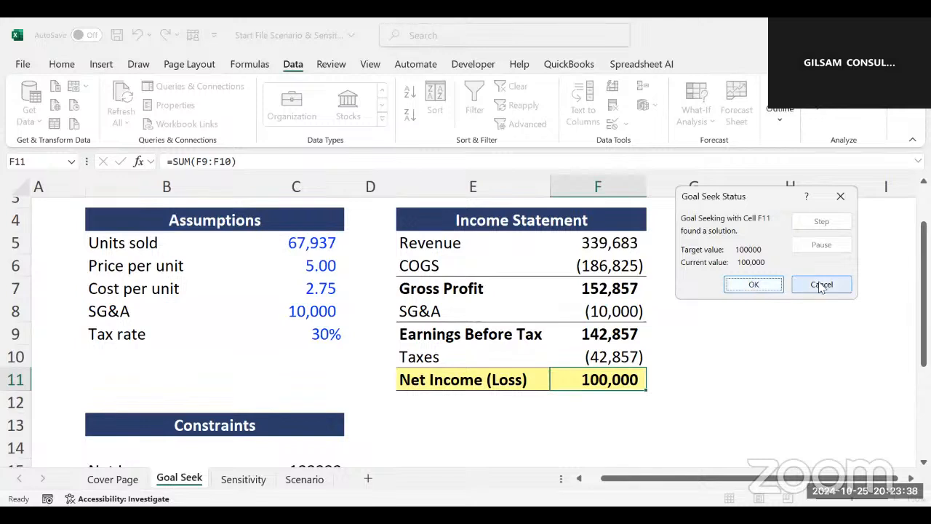
click(755, 286)
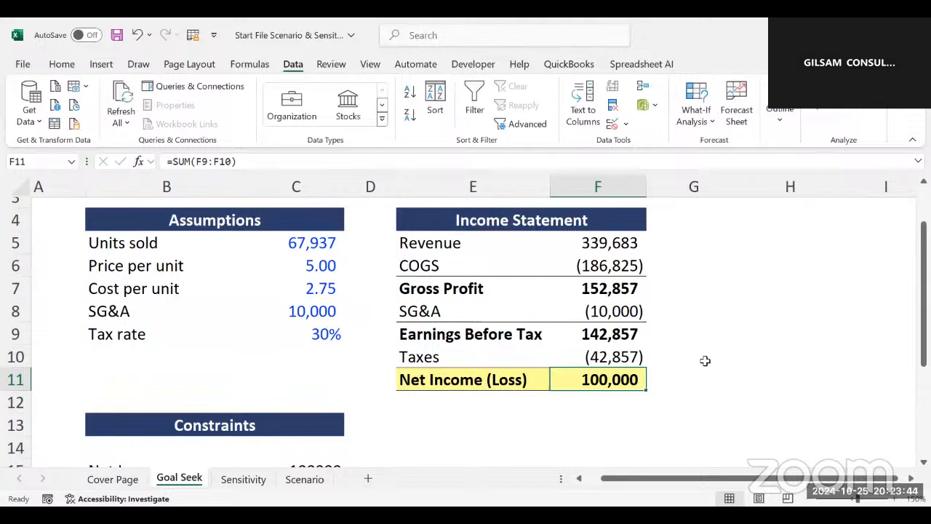
Step: Inspect the resulting Net Income in F11, Units sold in C5 and the other assumptions in C6:C9
click(592, 396)
click(595, 375)
click(297, 240)
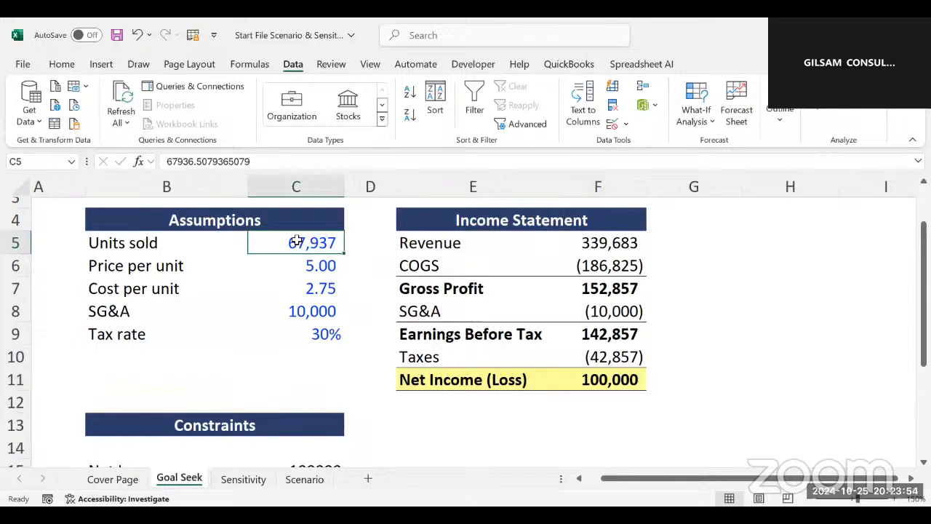
drag(324, 264, 300, 334)
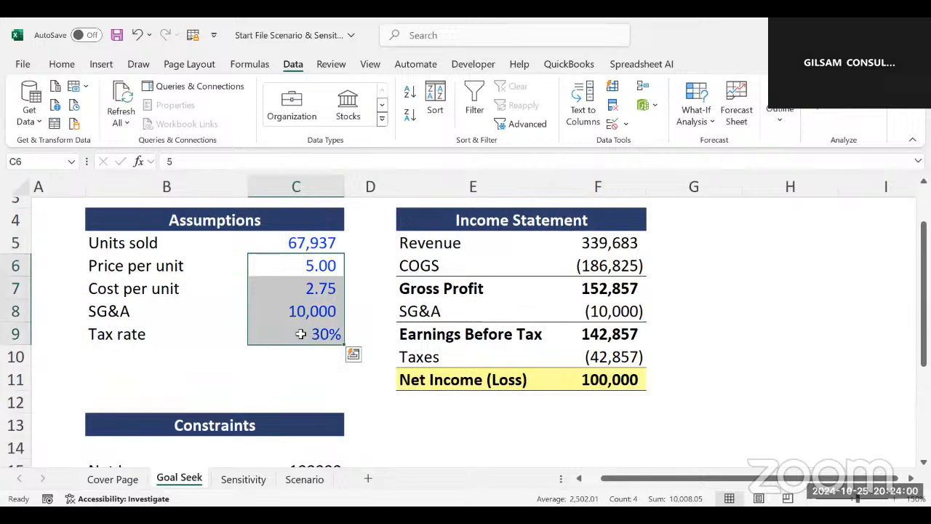
Step: Review the income statement formulas for COGS in F6, SG&A in F8, Taxes in F10 and Net Income in F11
click(595, 265)
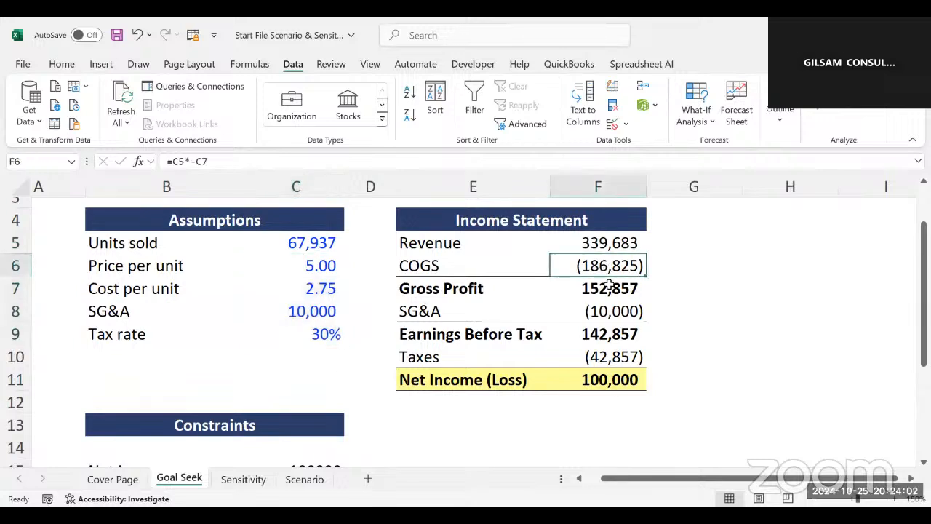
click(598, 304)
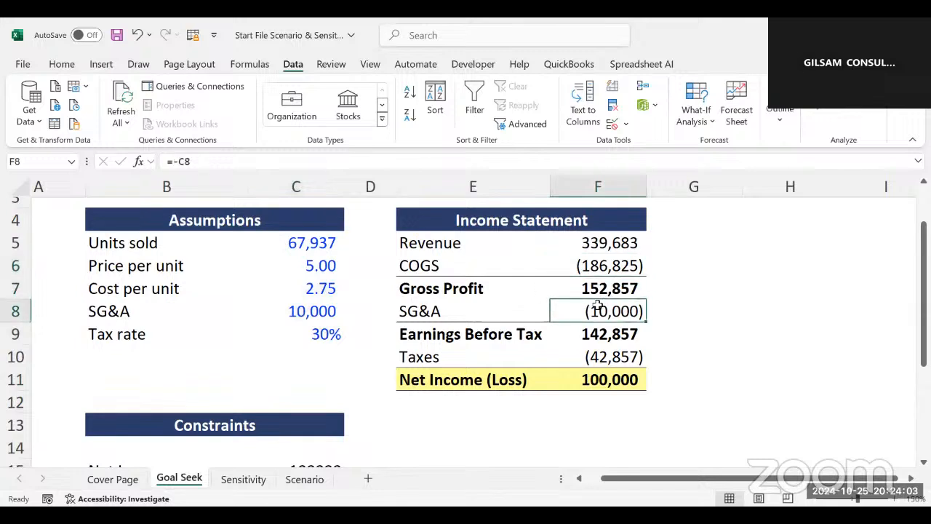
click(613, 354)
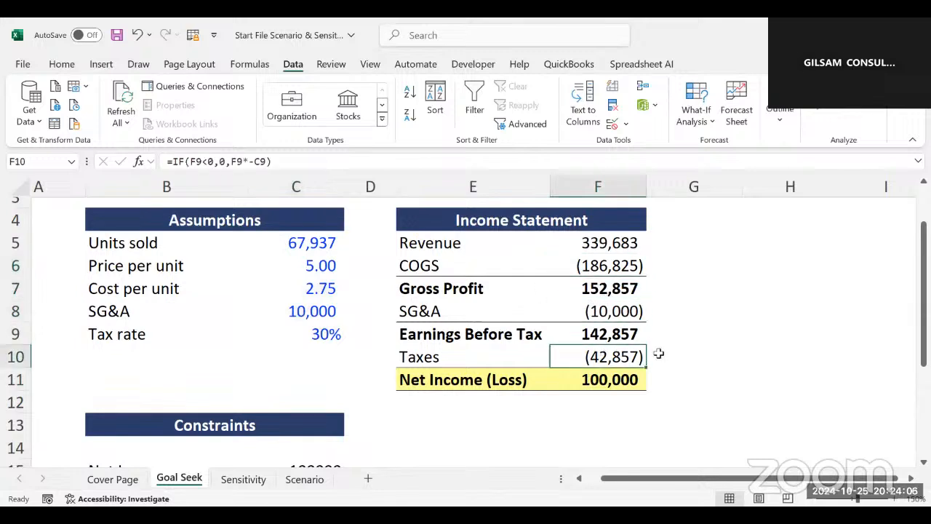
key(Down)
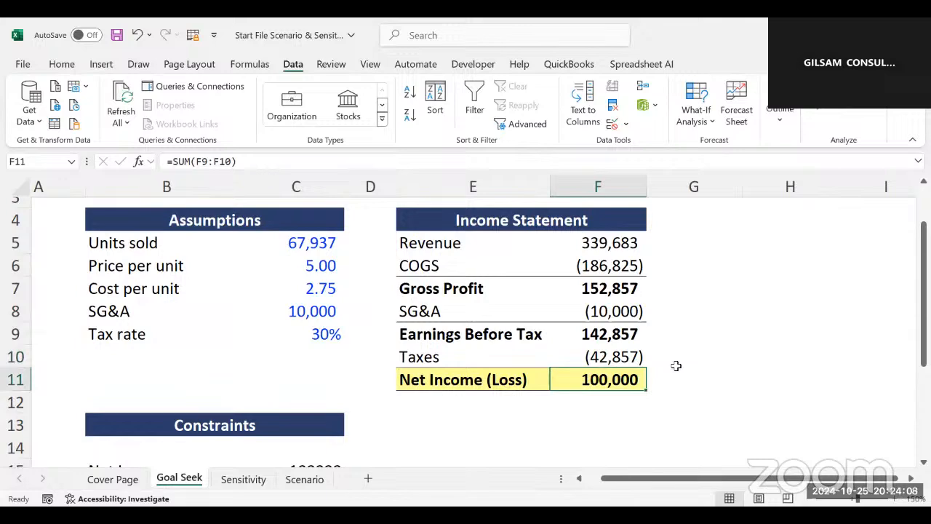
scroll(675, 365, down, 1)
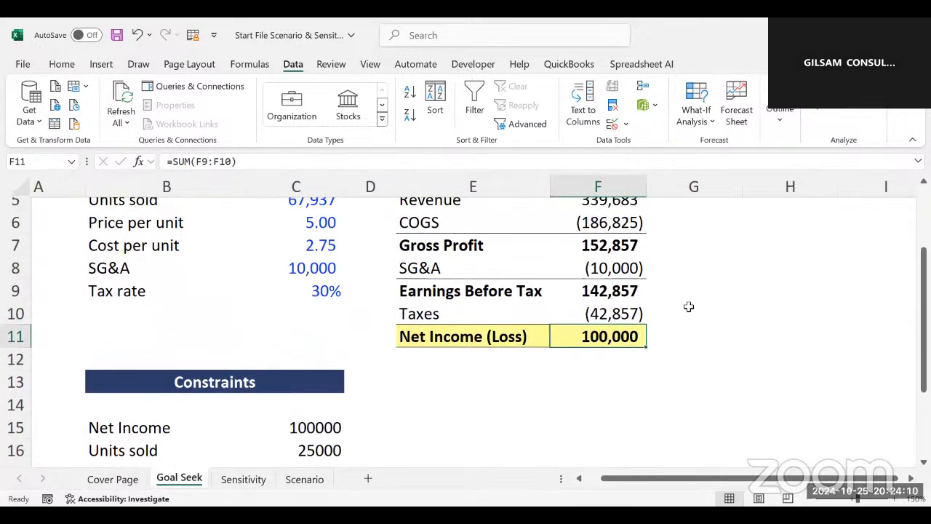
click(688, 308)
scroll(688, 307, up, 1)
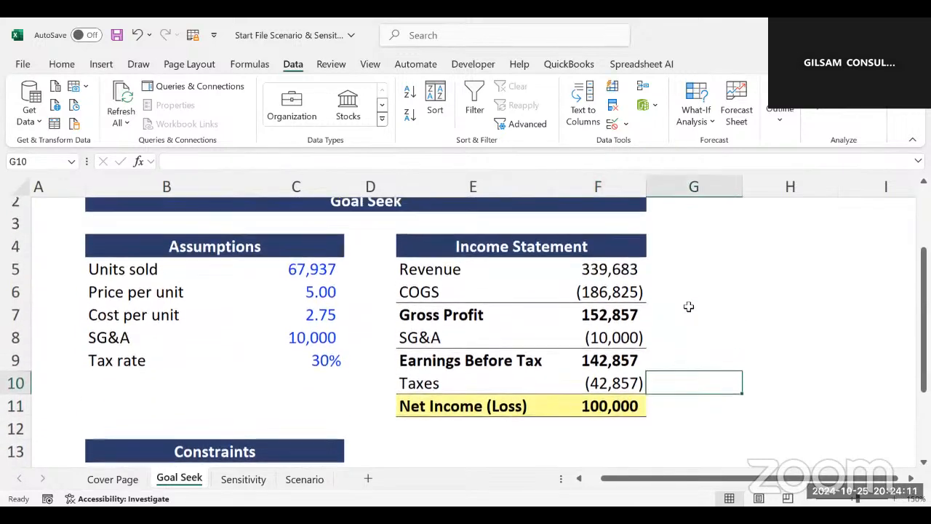
Step: Enter the note heading GOAL SEEK in cell H2, beside the income statement
click(721, 224)
key(Right)
scroll(721, 224, up, 1)
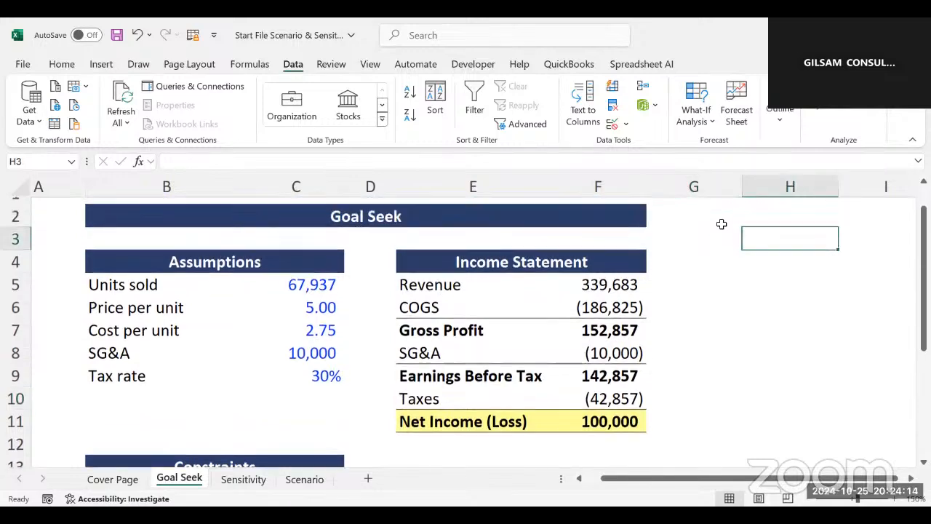
click(699, 231)
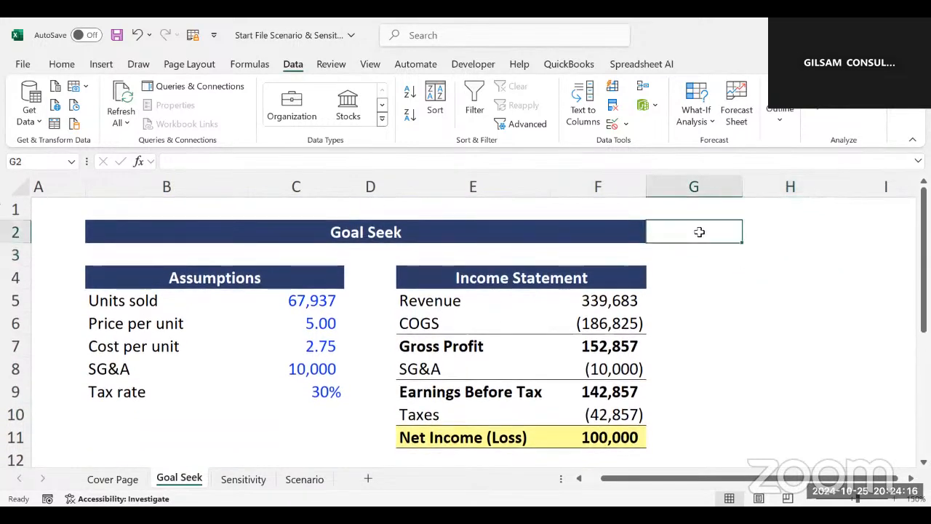
key(Right)
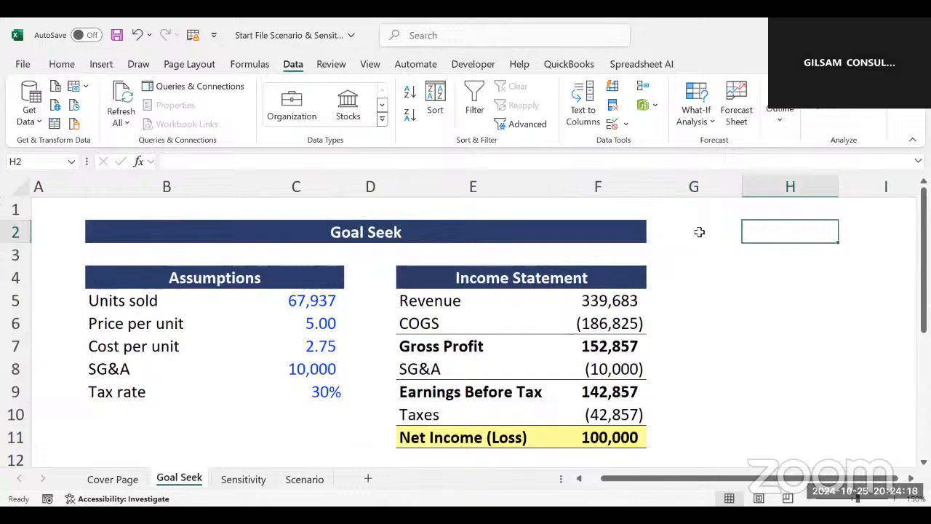
text(GOAL)
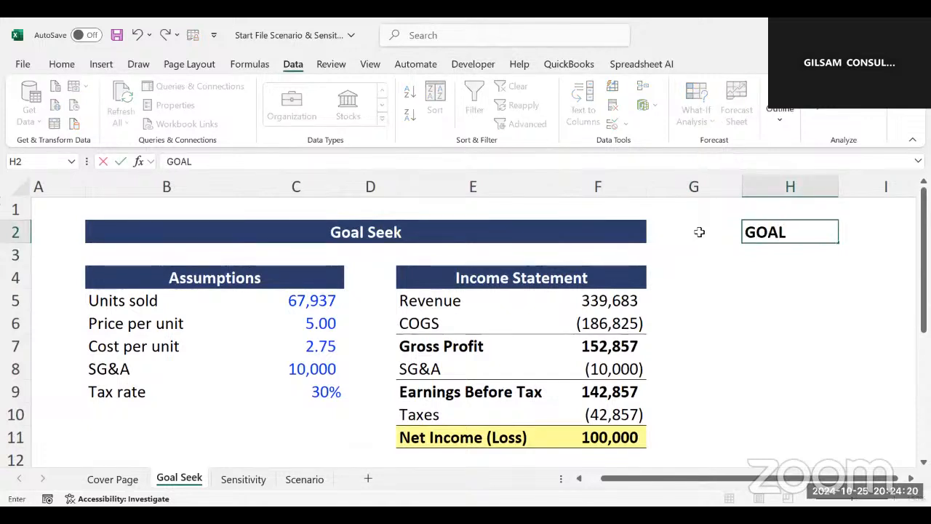
text( SEEK)
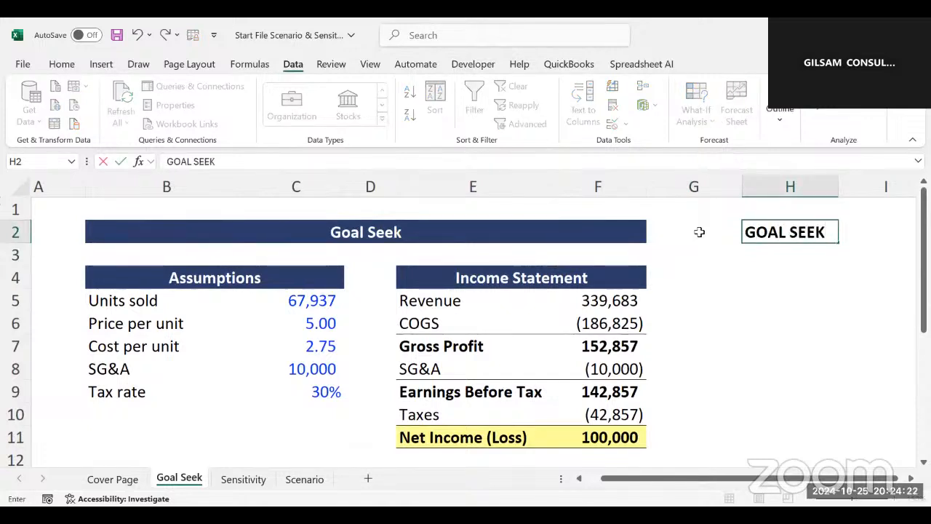
key(Return)
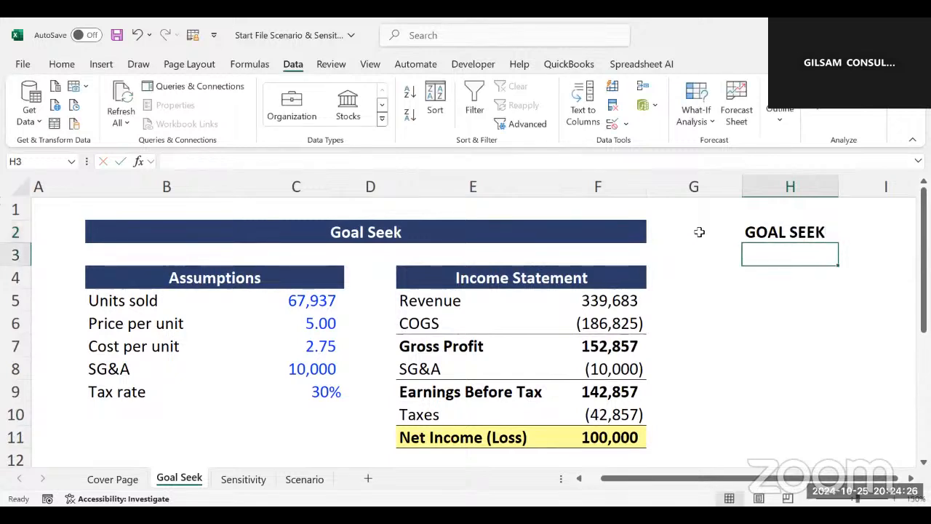
Step: Add the note ONE CONSTRAINTS in cell H3, under the GOAL SEEK heading
text(ONE C)
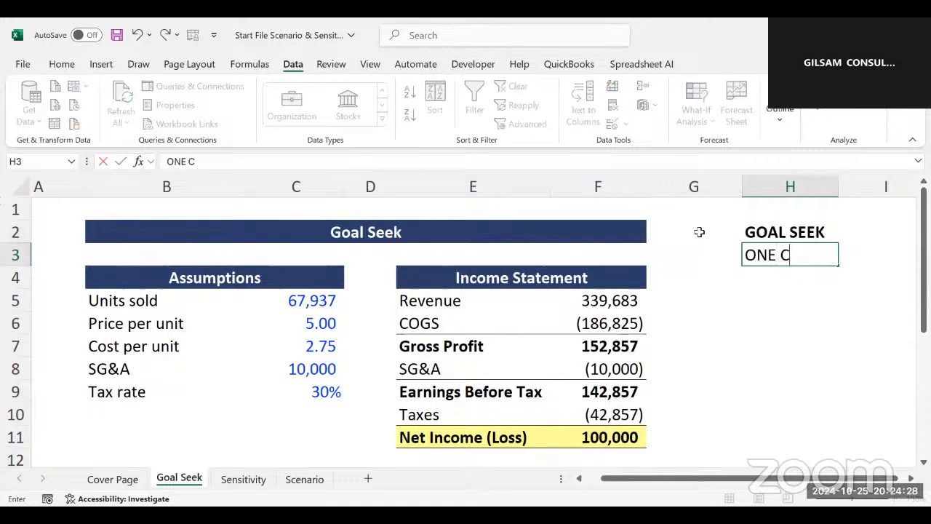
text(ONT)
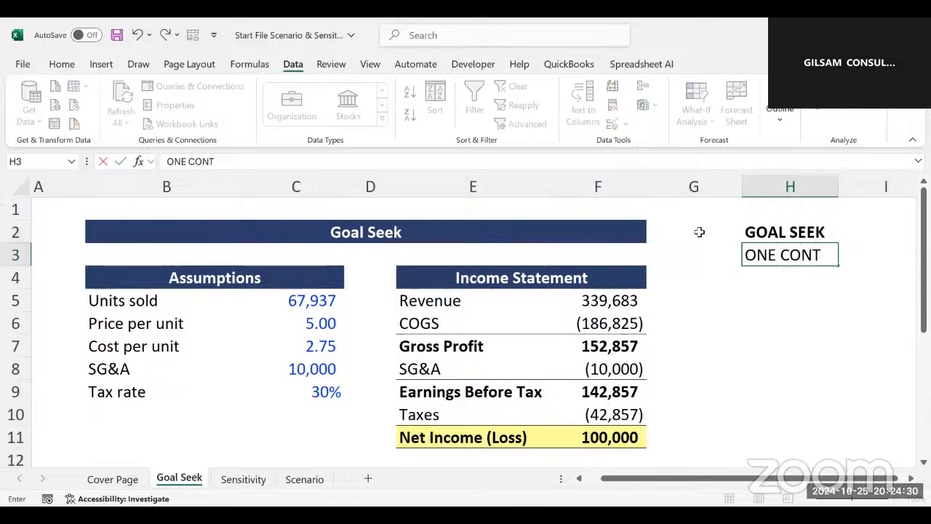
key(BackSpace)
text(STRA)
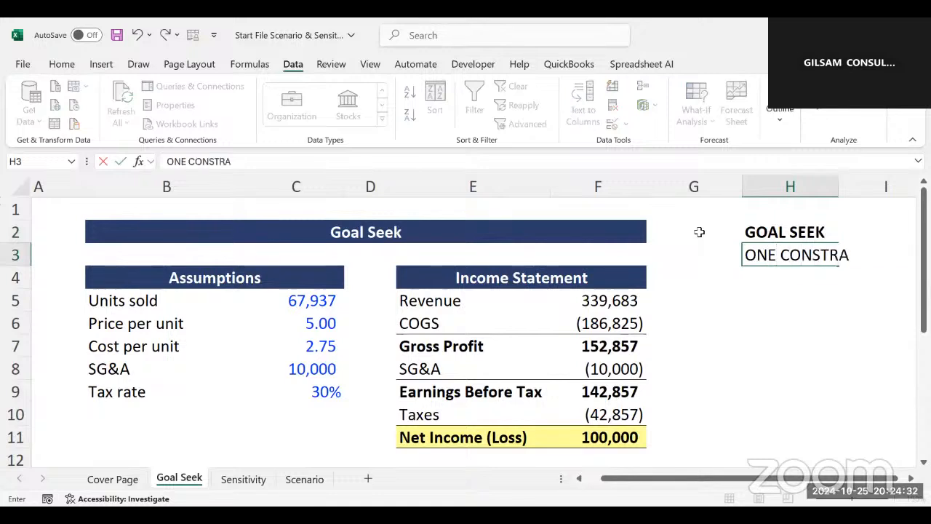
text(INTS)
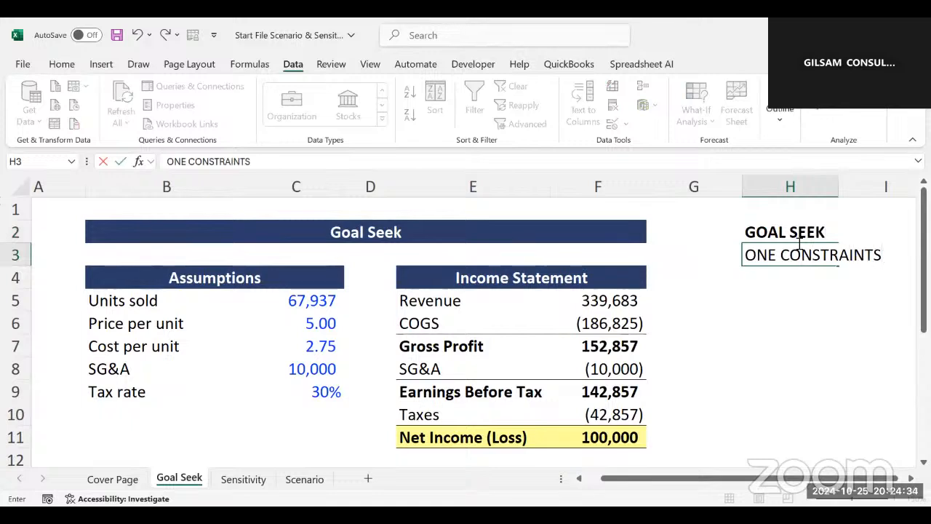
click(754, 317)
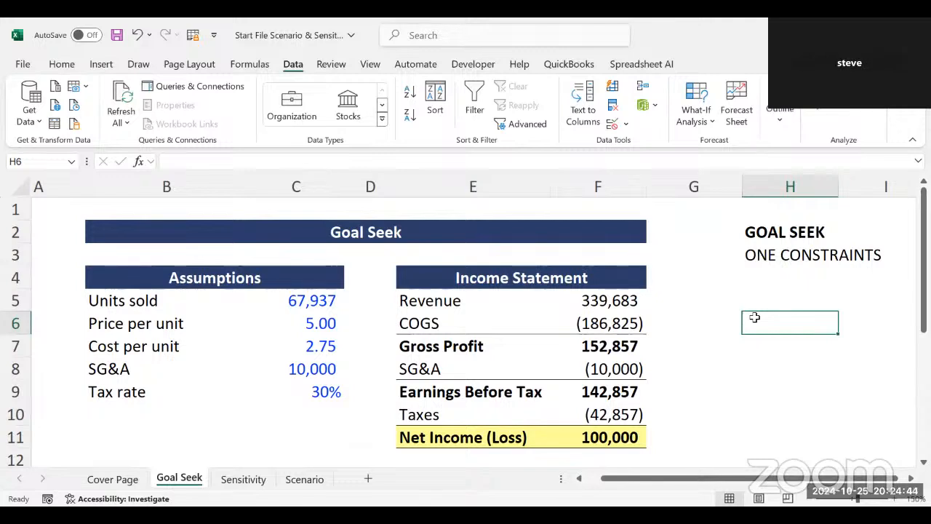
click(754, 256)
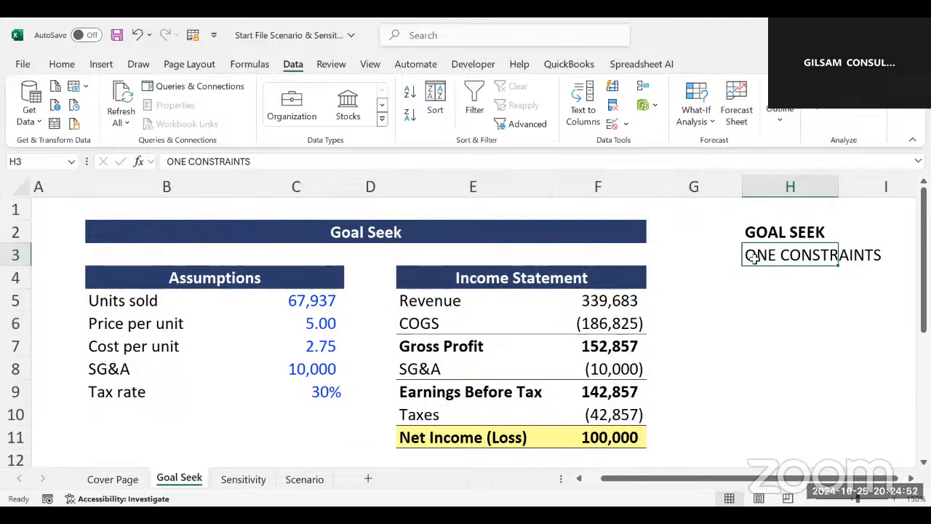
drag(754, 259, 89, 209)
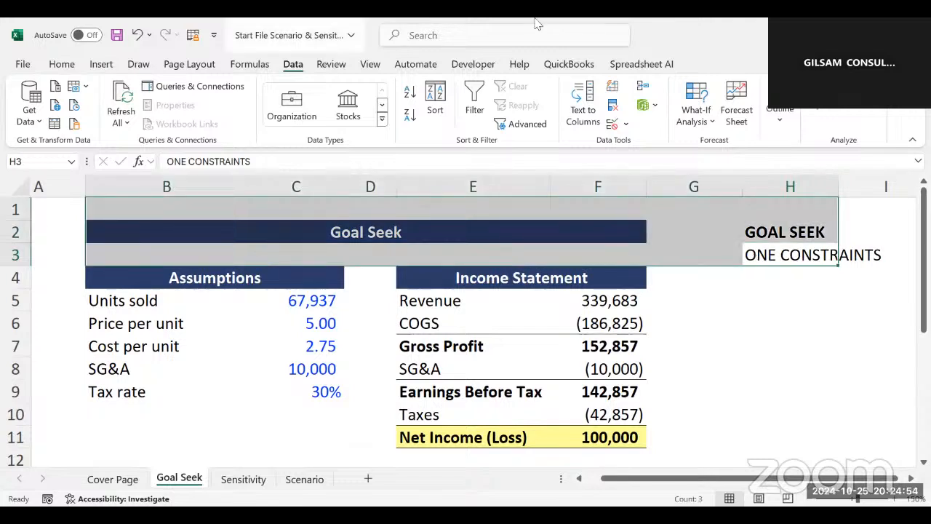
click(760, 371)
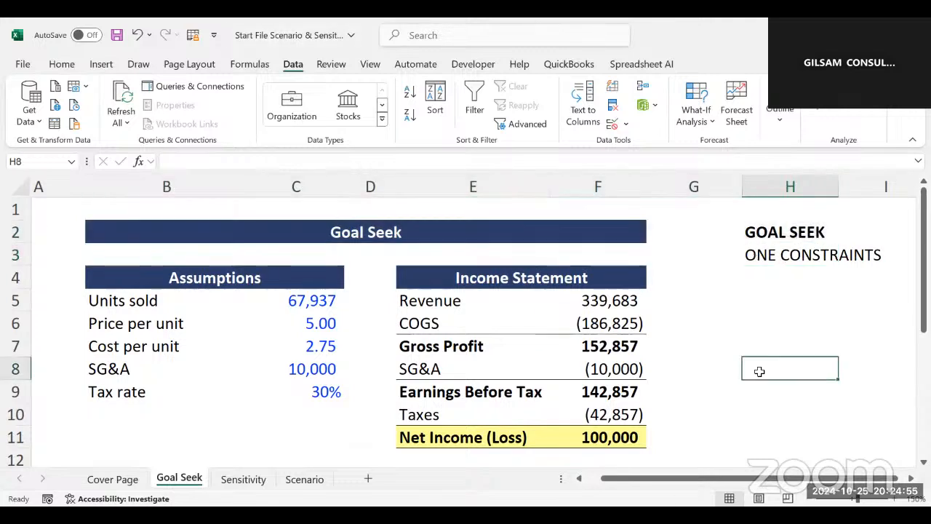
click(707, 307)
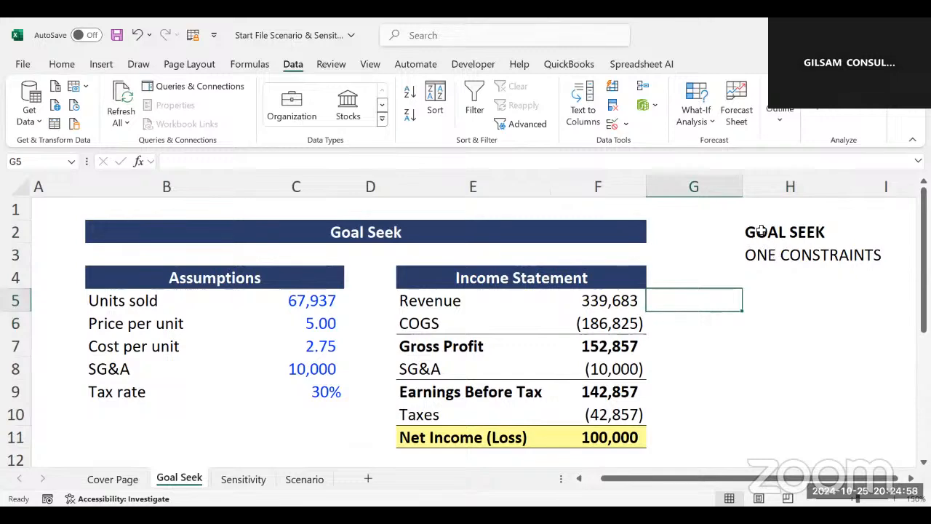
Step: Compare the Net Income result with the Constraints table and inspect the Units sold assumption in C5
scroll(761, 230, down, 3)
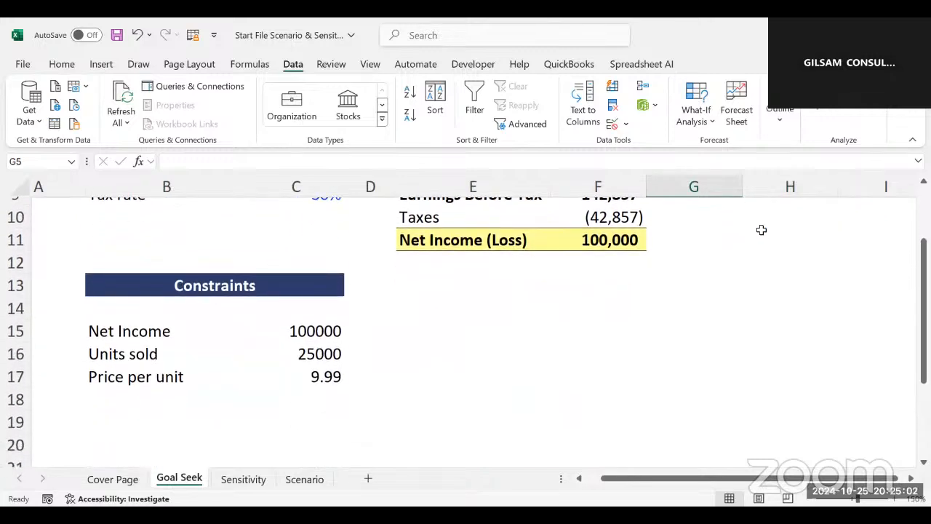
click(598, 236)
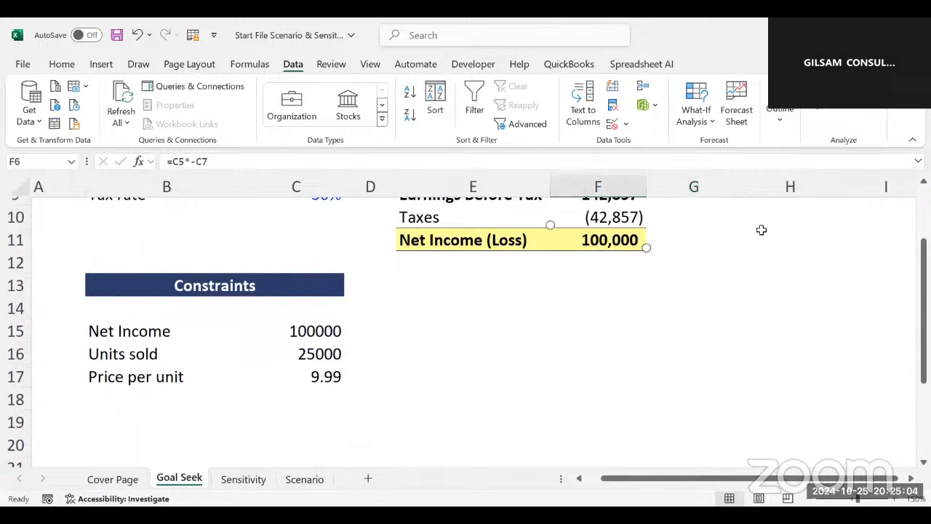
click(296, 239)
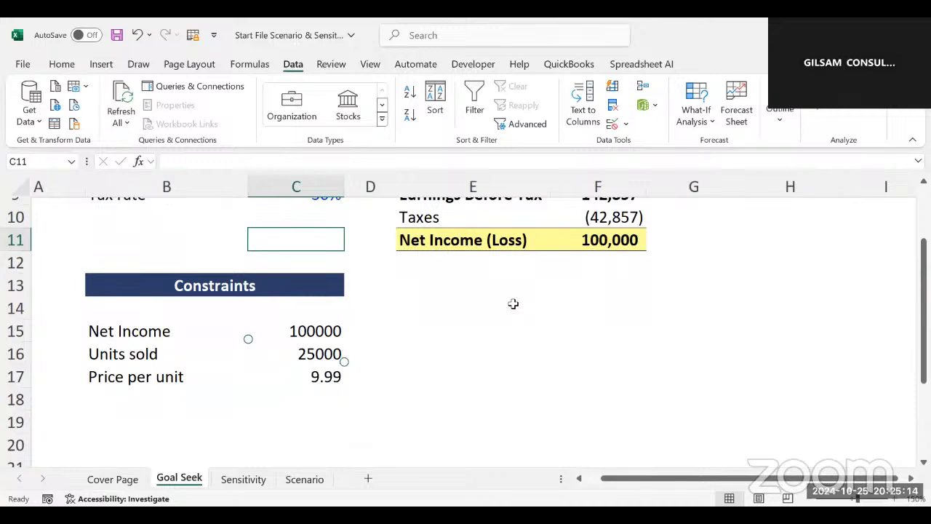
scroll(513, 303, up, 3)
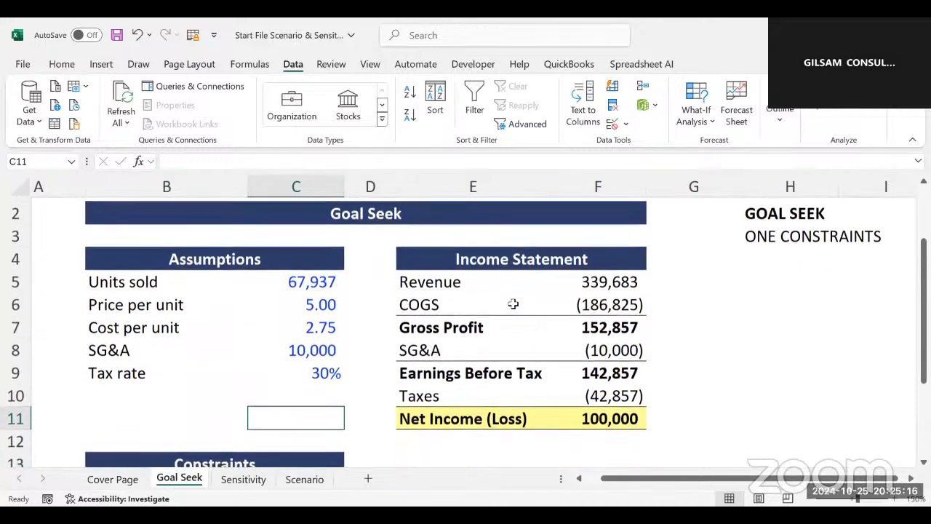
key(Up)
key(Up)
key(Up)
key(Up)
key(Up)
key(Up)
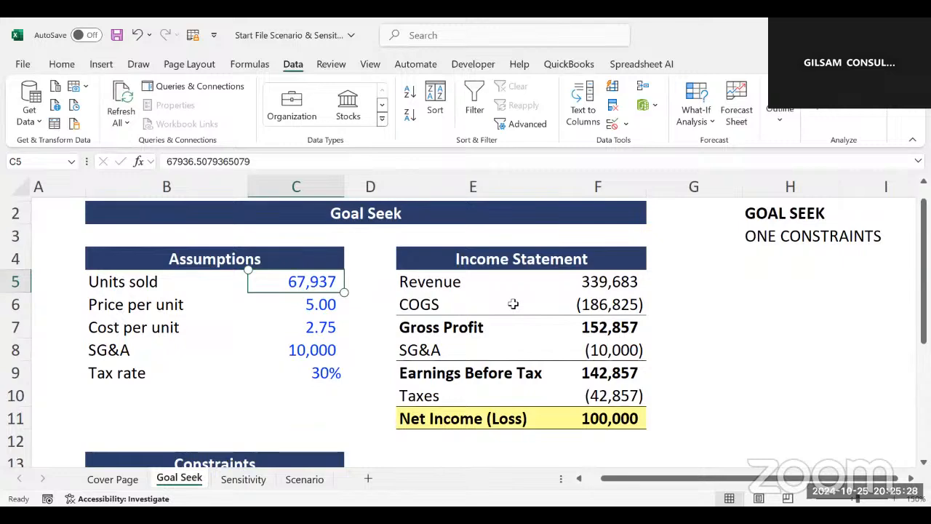
Step: Check the Units sold and Price per unit constraints in C16:C17 and the Net Income formula in F11
scroll(513, 304, down, 2)
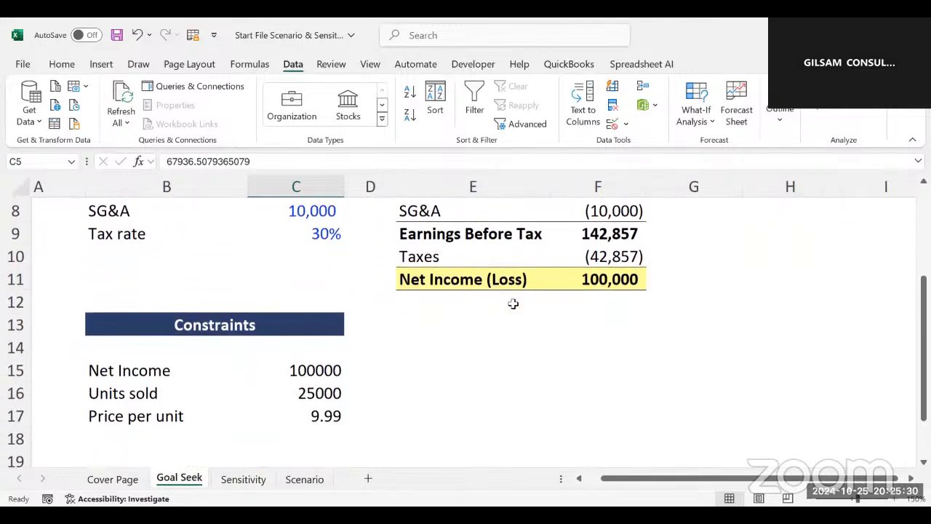
click(296, 393)
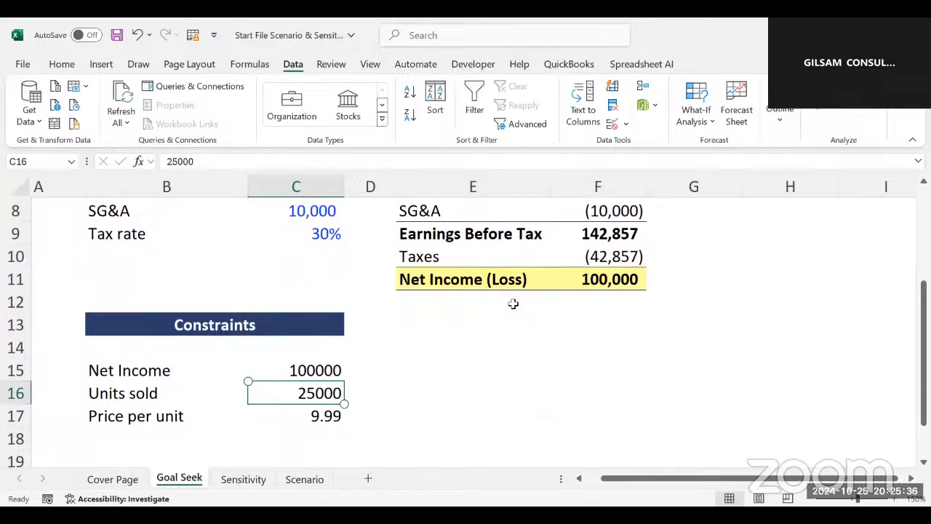
key(Down)
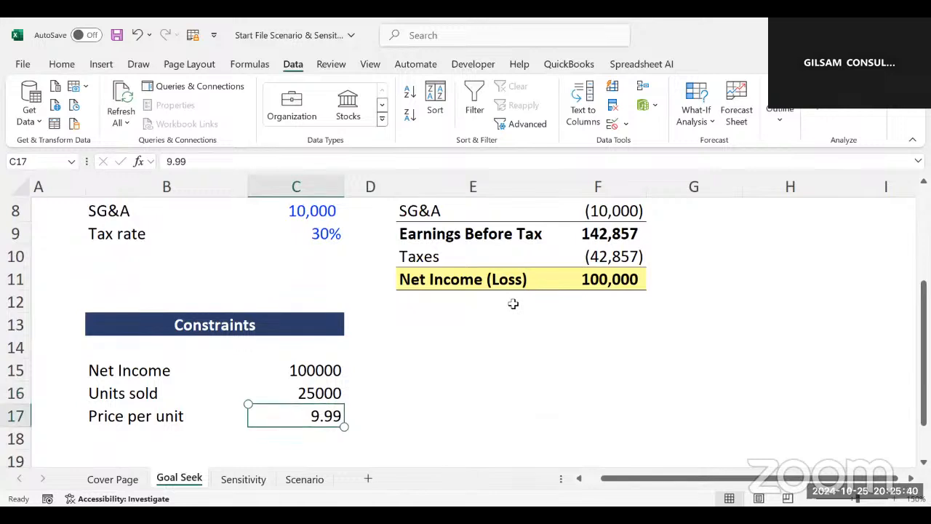
click(598, 279)
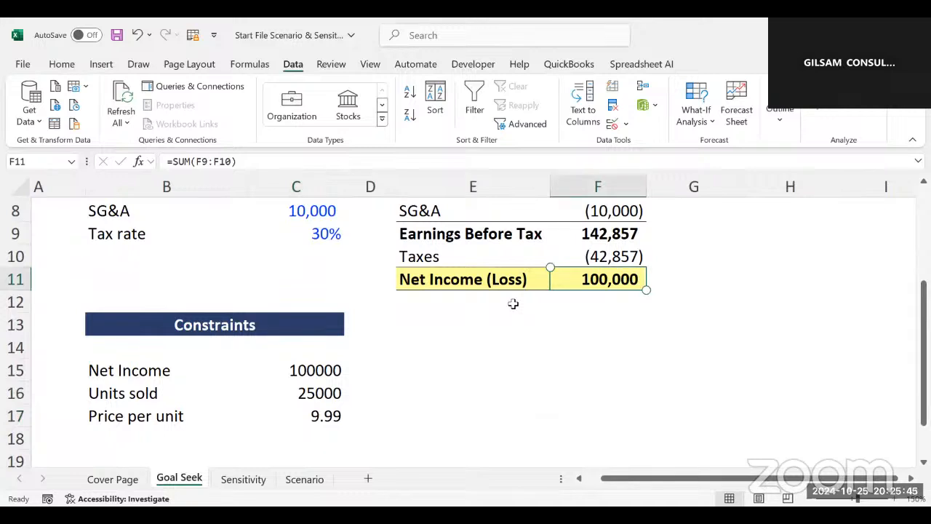
Step: Enter the note SOLVER in cell G12, just below the income statement
double_click(723, 301)
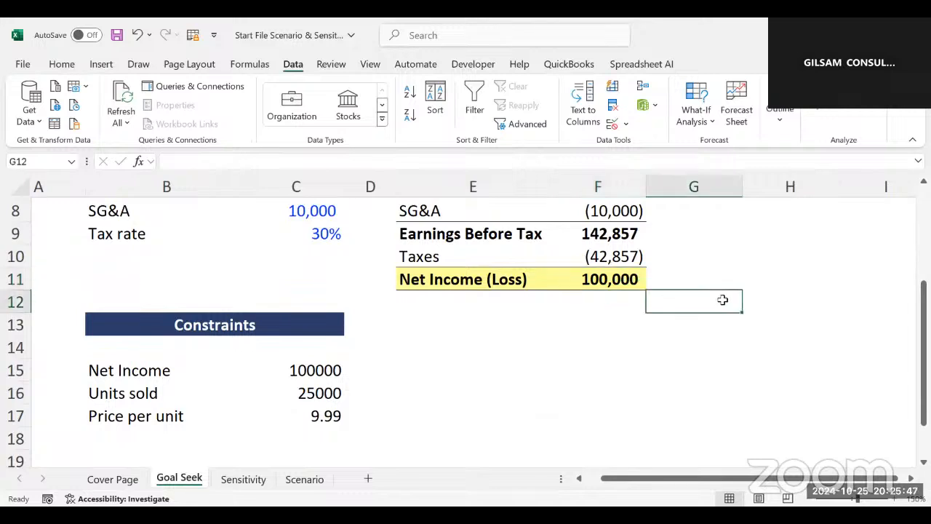
text(SOLVER)
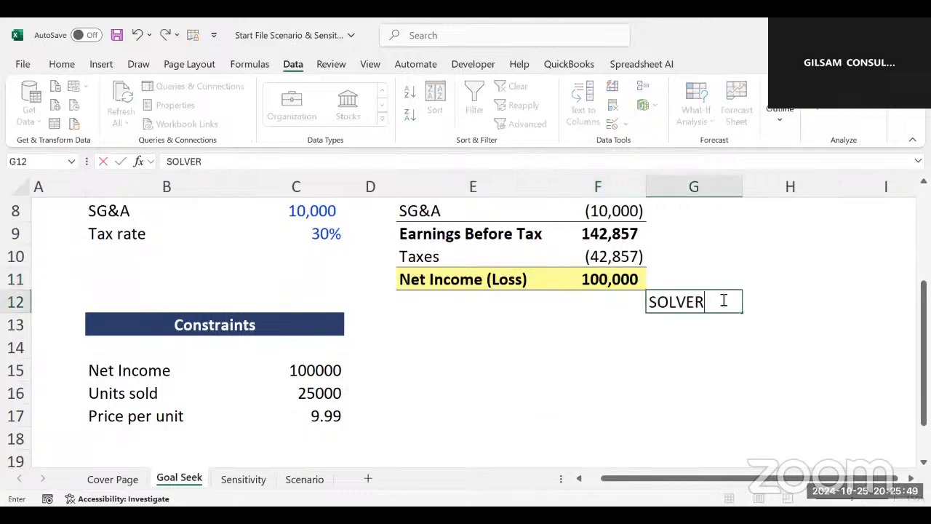
key(Return)
click(671, 357)
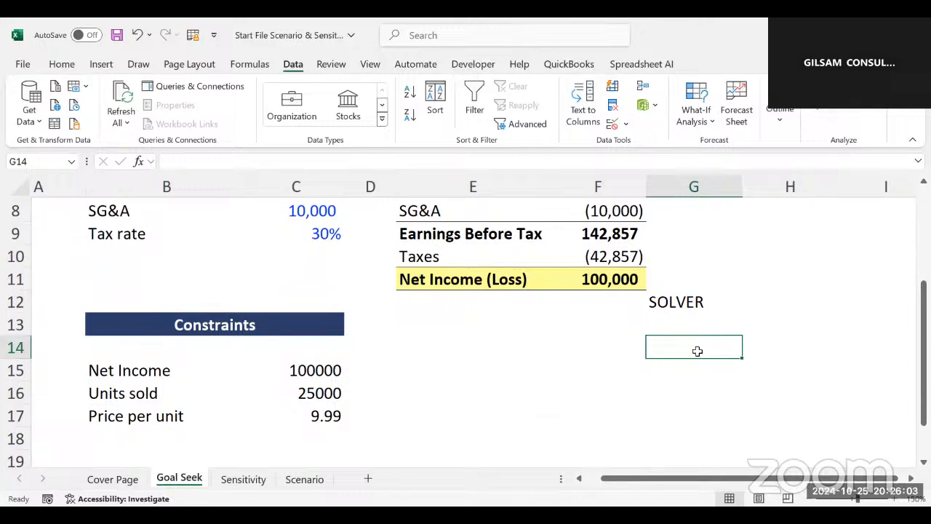
Step: Open the Excel add-ins list from the program options and enable only Analysis ToolPak and Solver Add-in
click(22, 65)
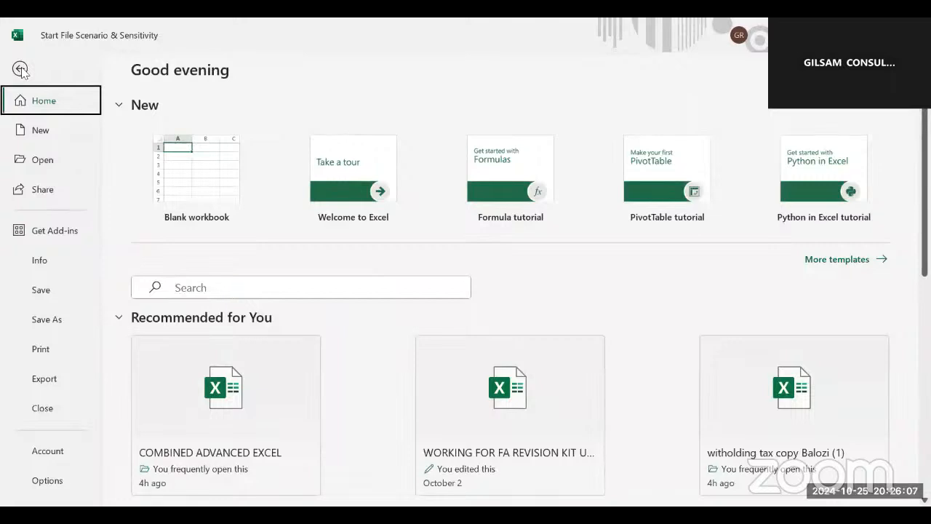
click(48, 480)
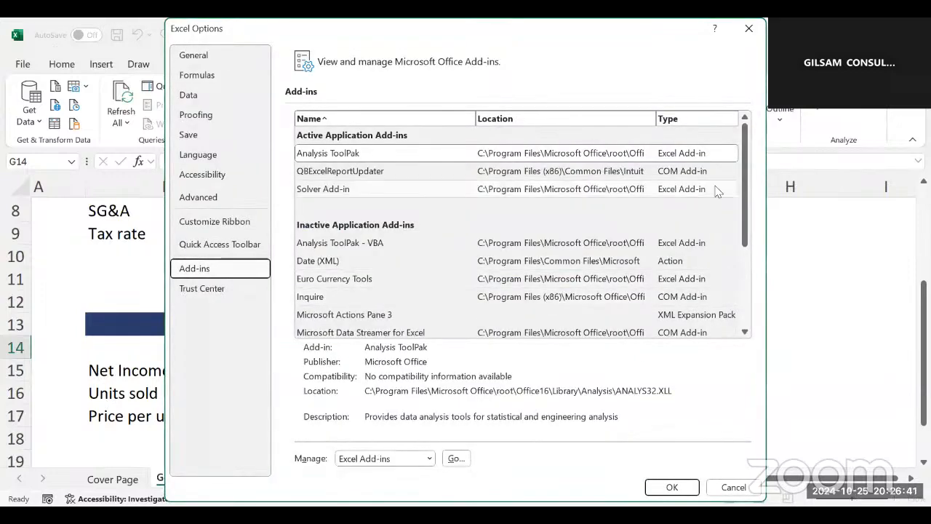
drag(745, 231, 760, 299)
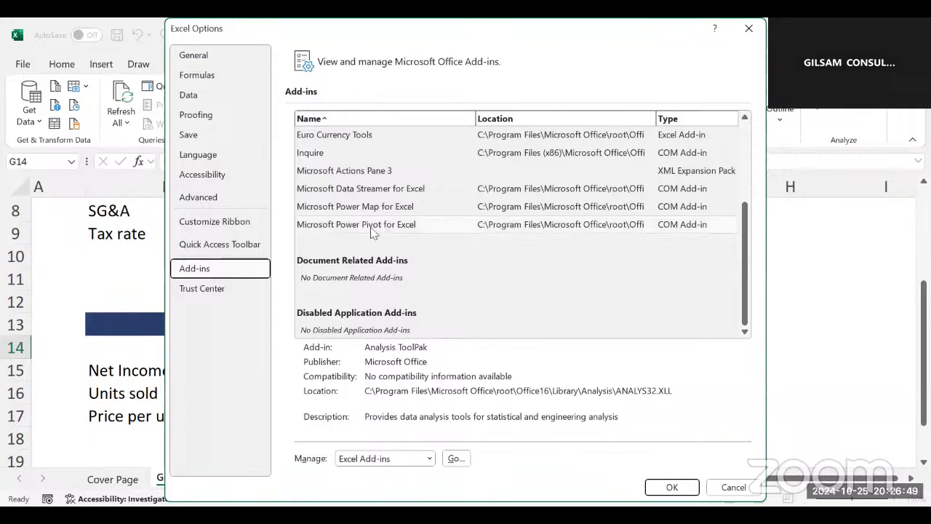
click(454, 459)
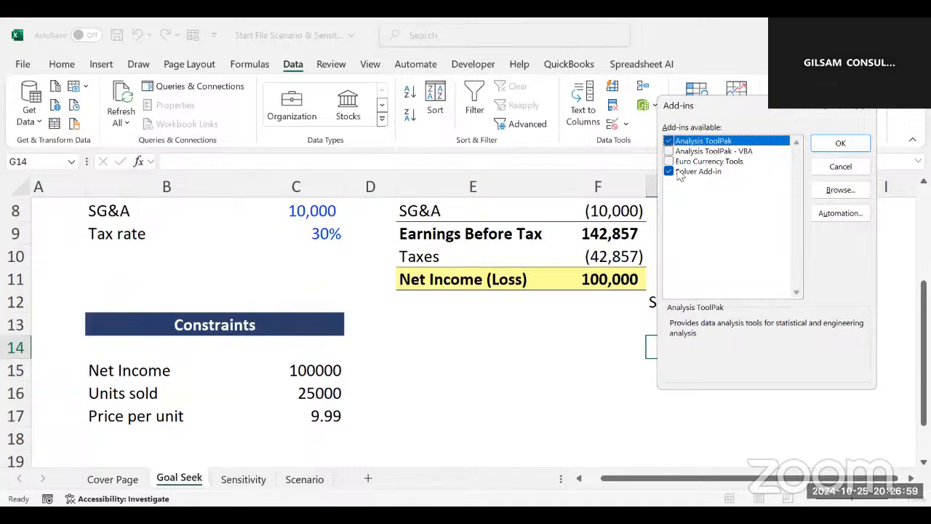
click(668, 141)
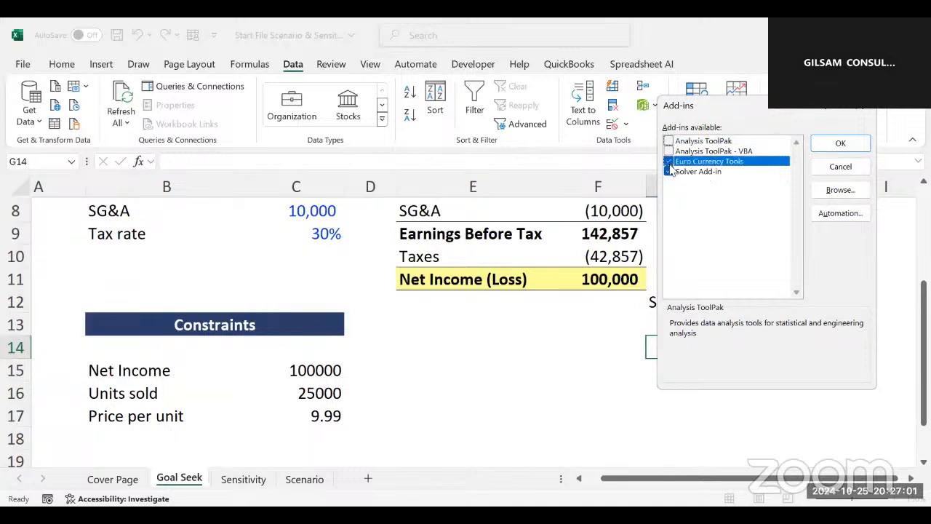
click(669, 162)
click(669, 171)
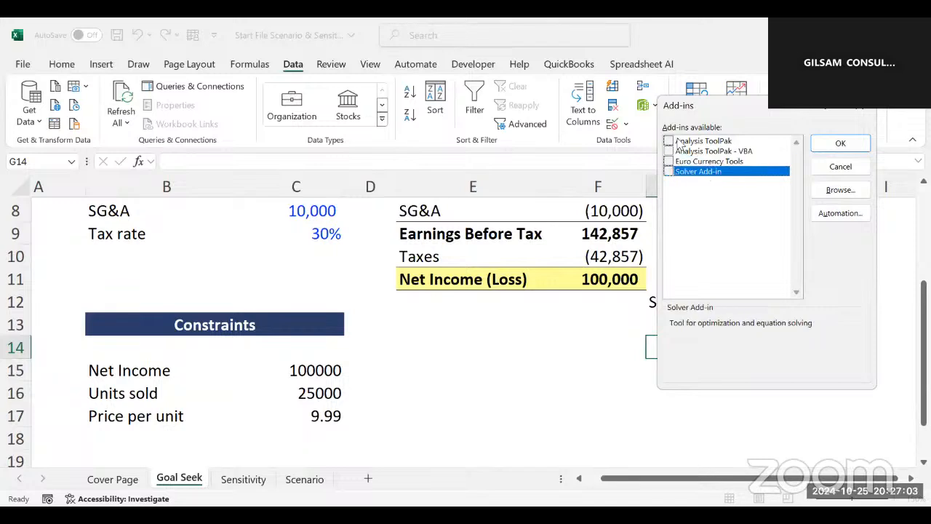
click(668, 141)
click(668, 172)
click(841, 146)
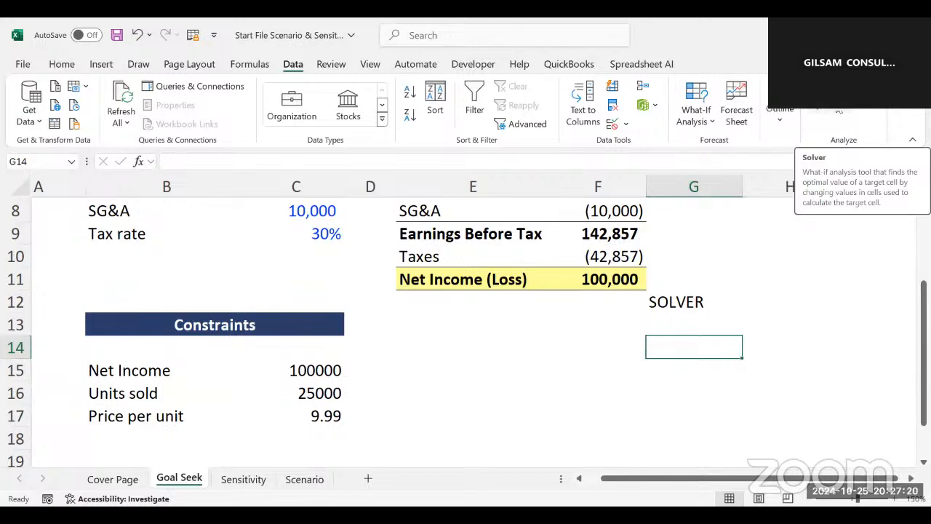
Step: Delete the SOLVER note from cell G12
click(664, 288)
click(659, 309)
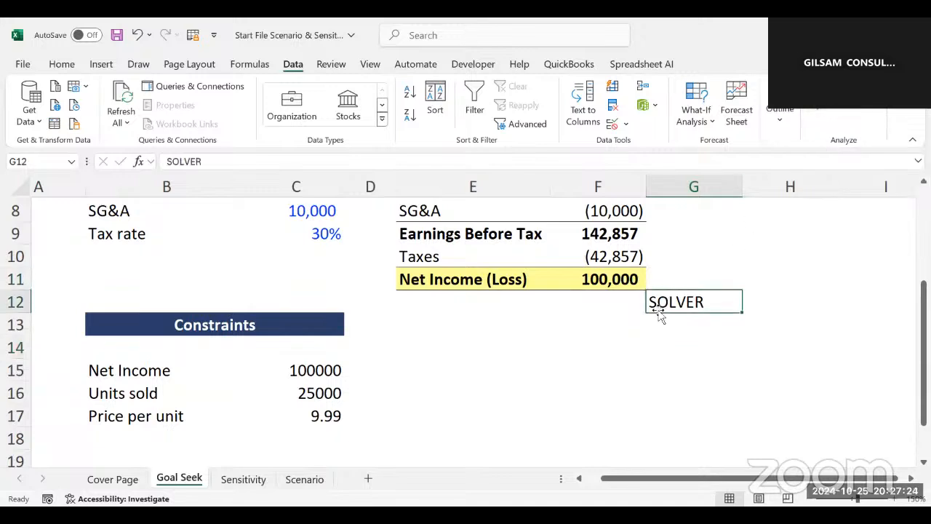
key(Delete)
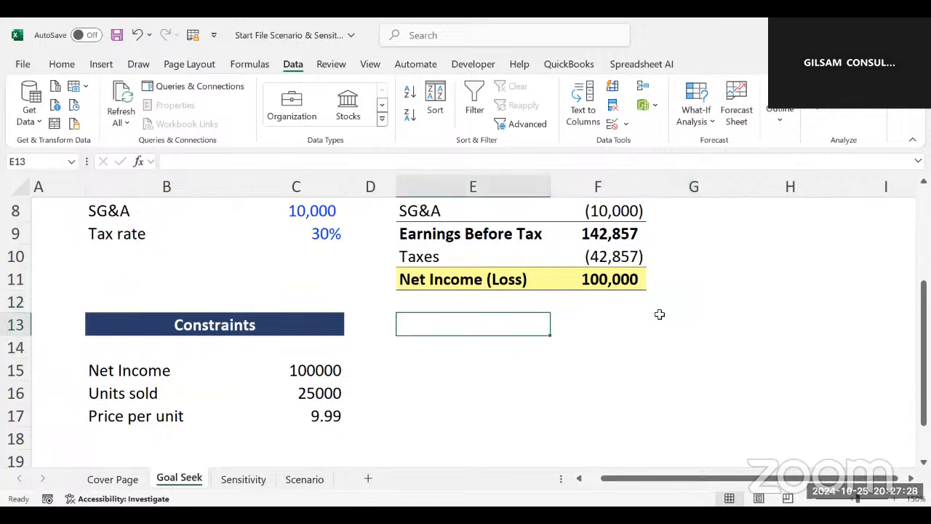
Step: Open Solver from the Net Income cell F11 and clear its old objective and both existing constraints
click(598, 282)
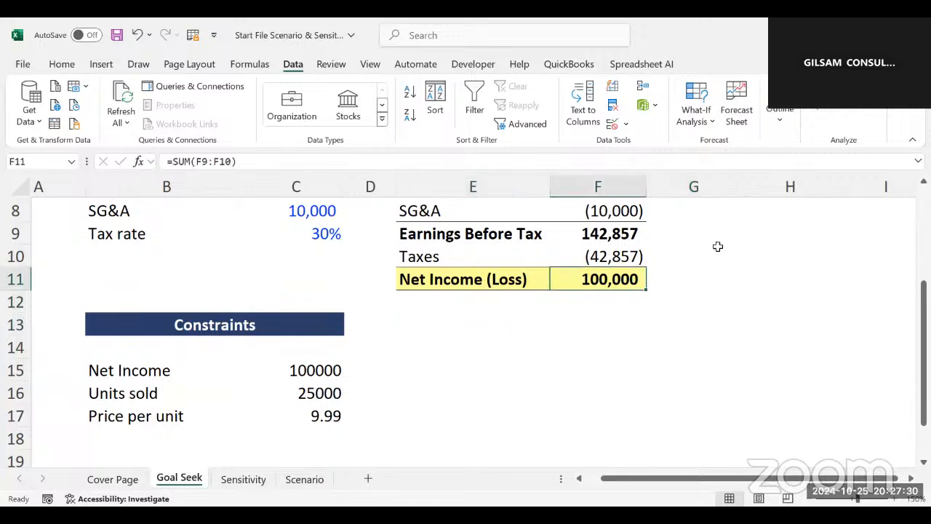
click(835, 113)
key(BackSpace)
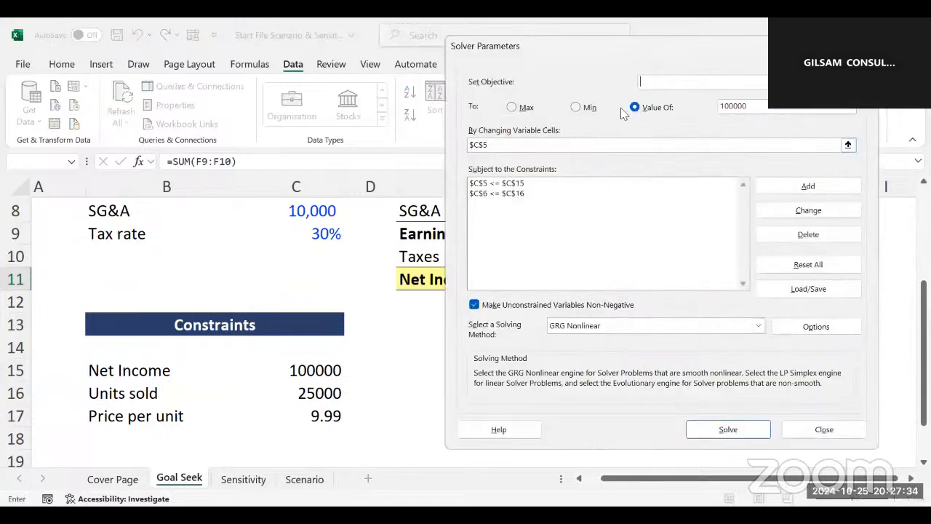
click(527, 197)
click(519, 183)
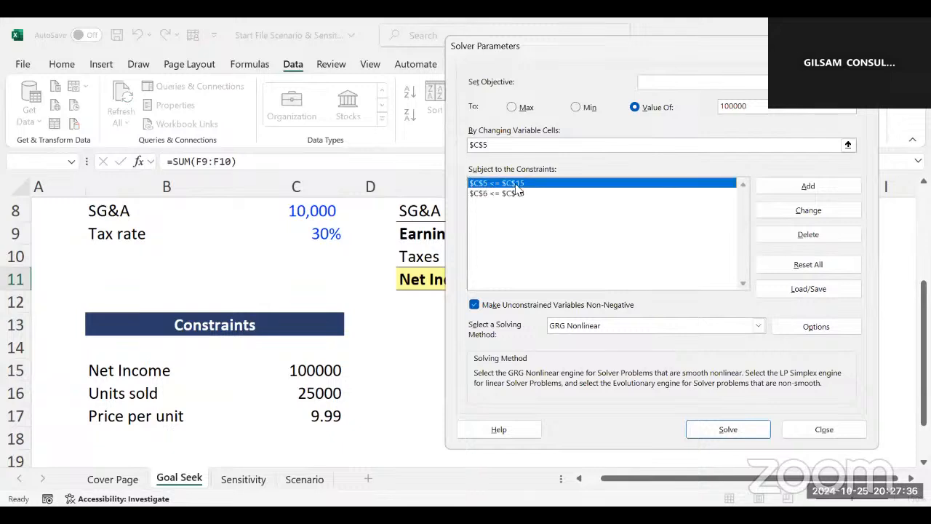
click(520, 196)
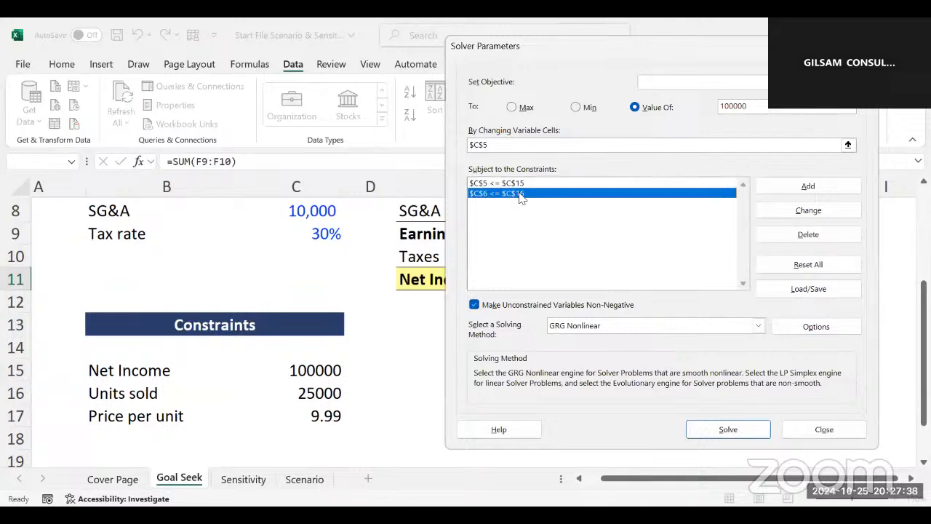
click(787, 231)
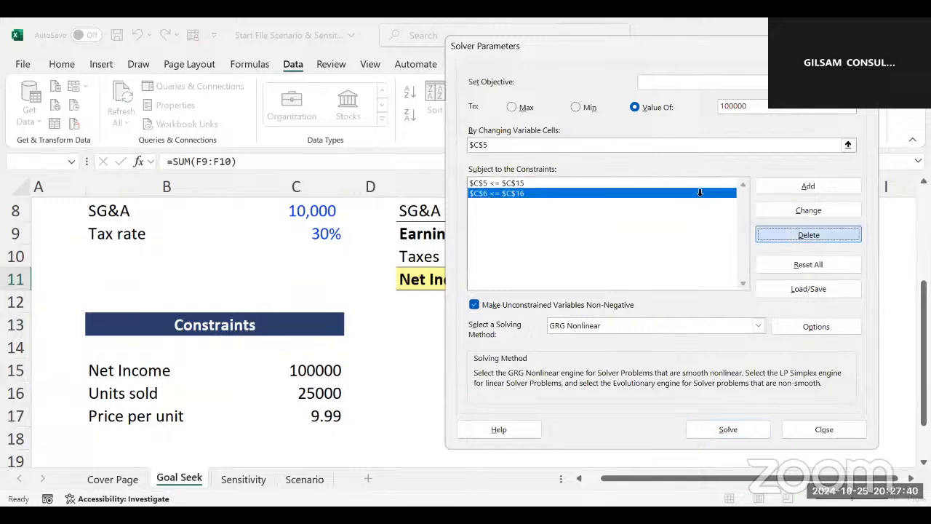
click(541, 185)
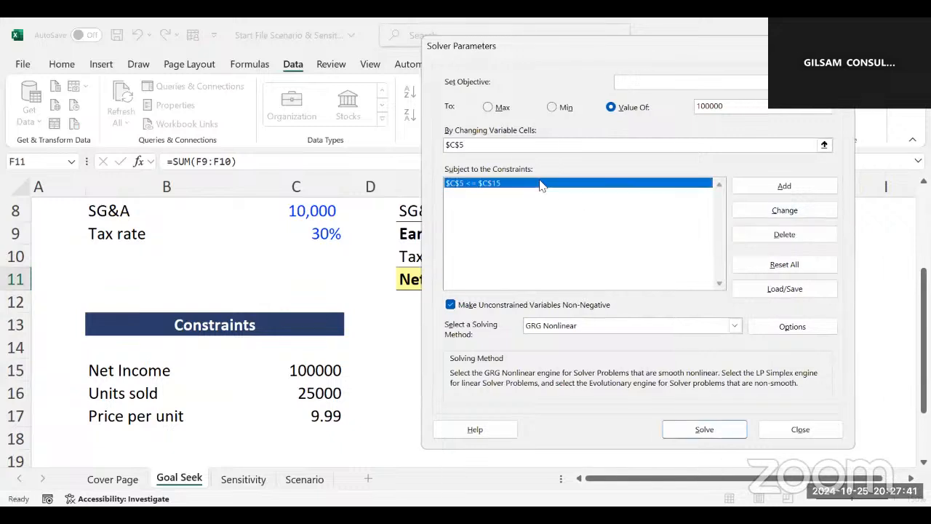
click(750, 235)
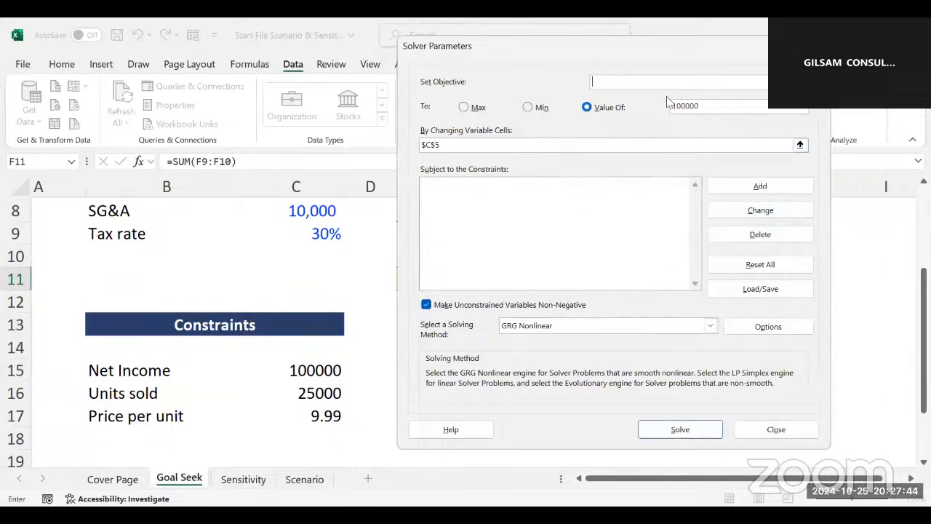
Step: Set the Solver objective to the Net Income cell F11 with a target value of 100000
click(708, 102)
click(610, 86)
drag(613, 47, 302, 157)
click(588, 279)
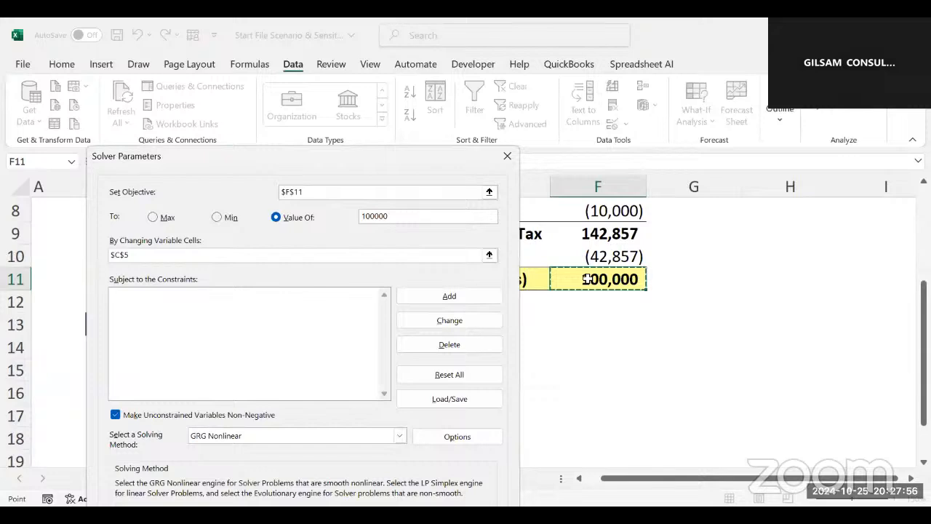
click(404, 215)
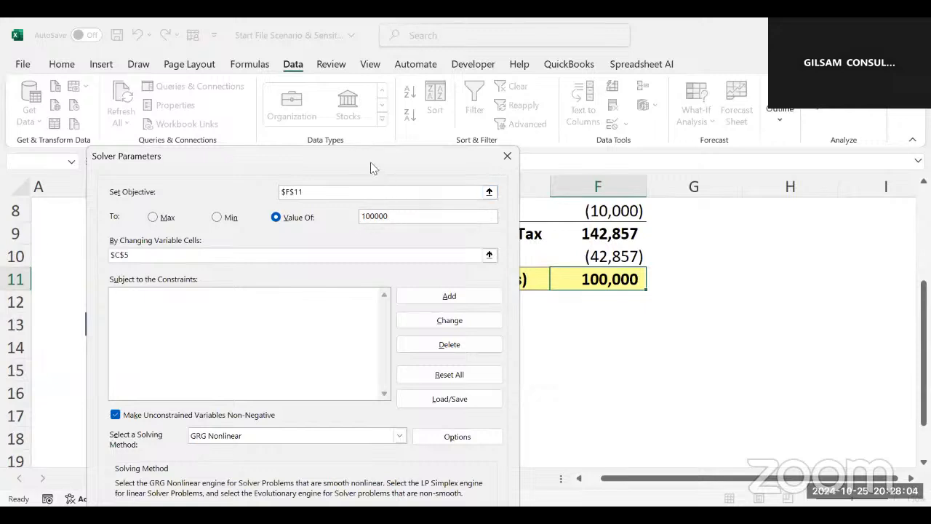
Step: Replace the changing variable cell reference in Solver with the Units sold assumption in C5
drag(370, 162, 734, 89)
click(500, 185)
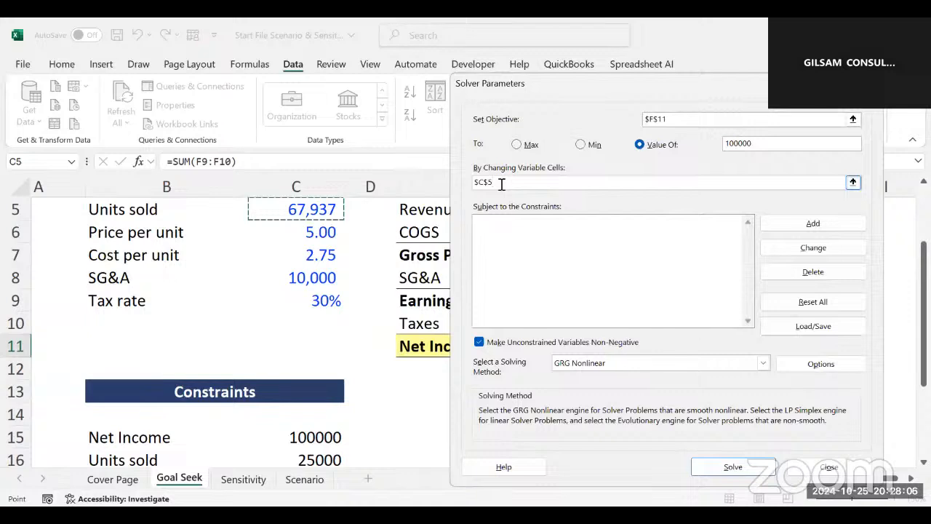
key(BackSpace)
key(BackSpace)
key(BackSpace)
key(BackSpace)
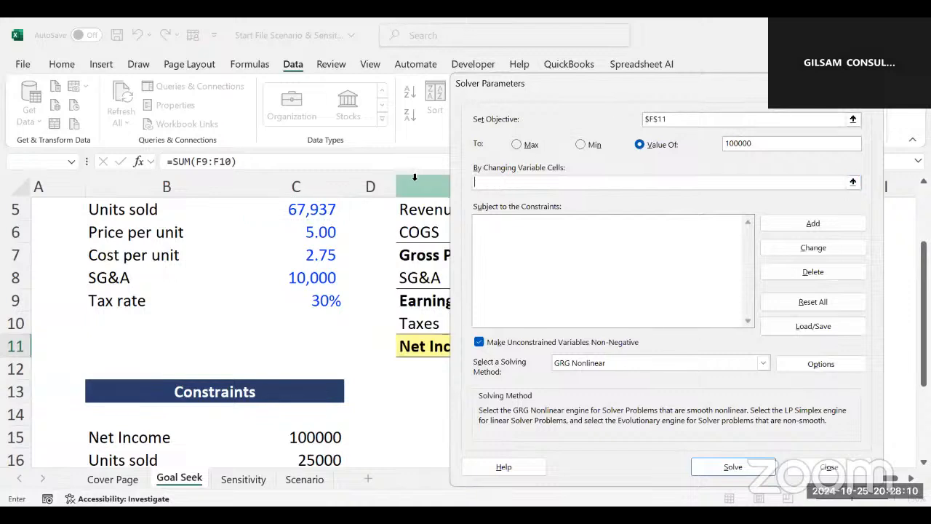
scroll(354, 244, up, 1)
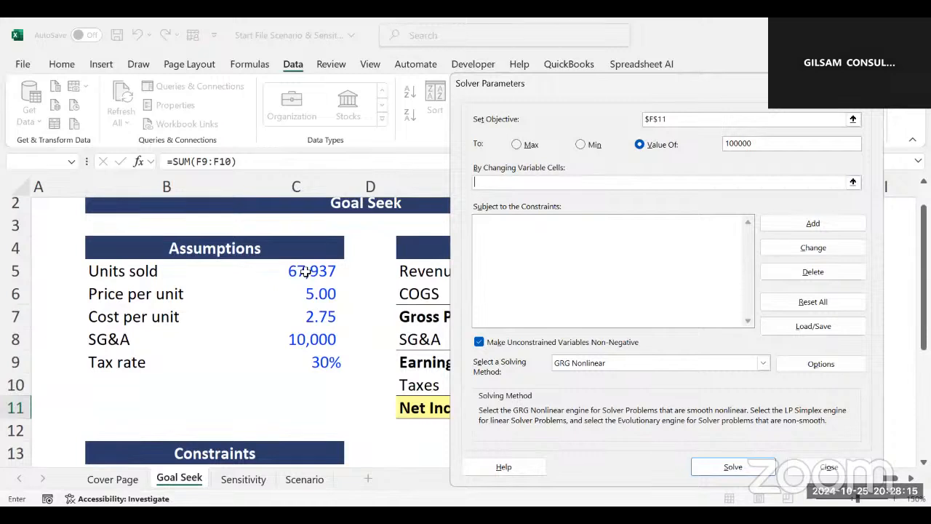
click(305, 272)
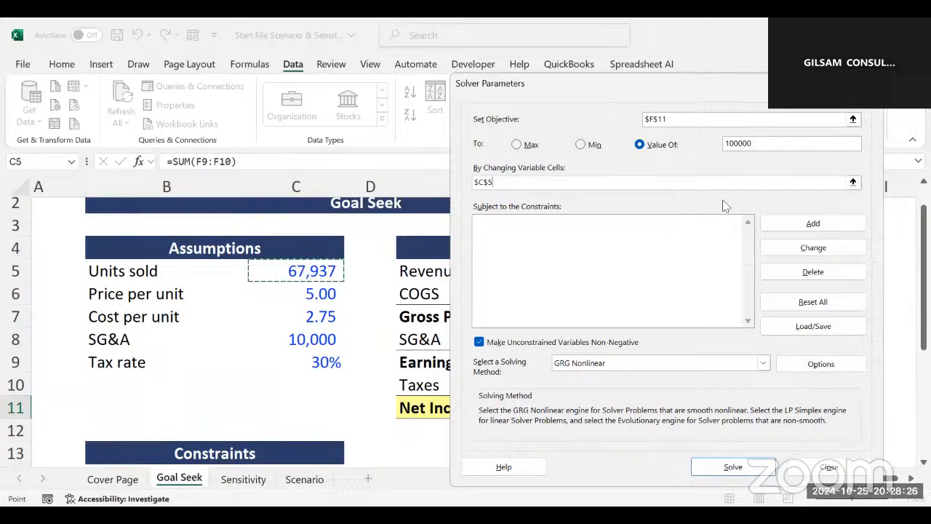
Step: Add a constraint that Units sold in C5 is less than or equal to the limit in C16
click(788, 229)
drag(660, 240, 732, 107)
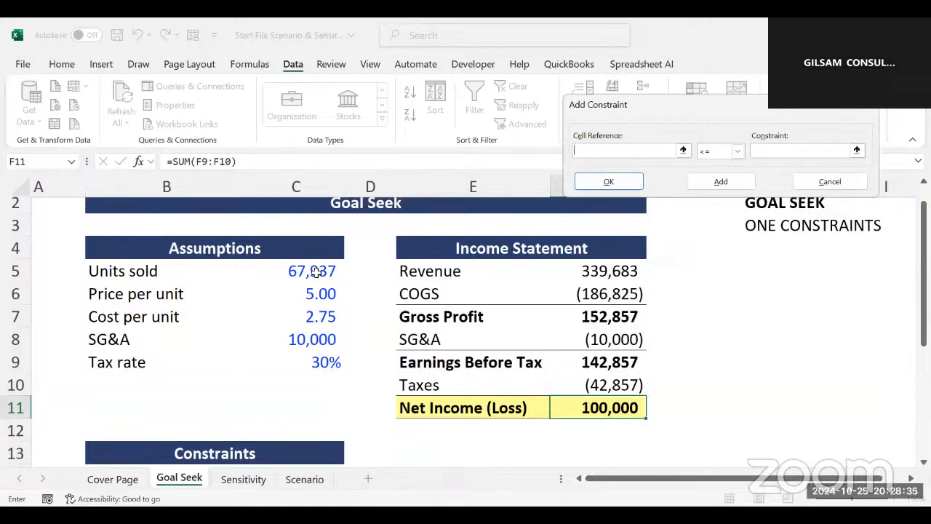
click(316, 271)
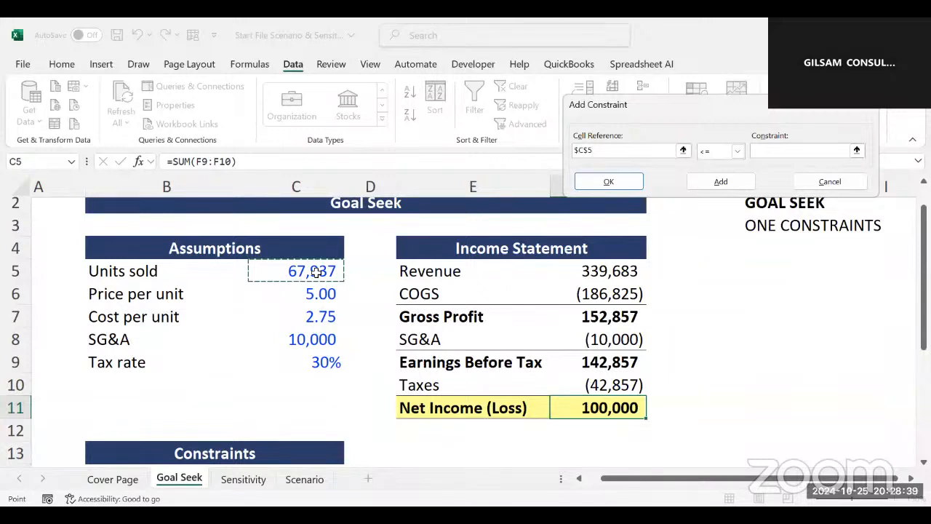
click(772, 148)
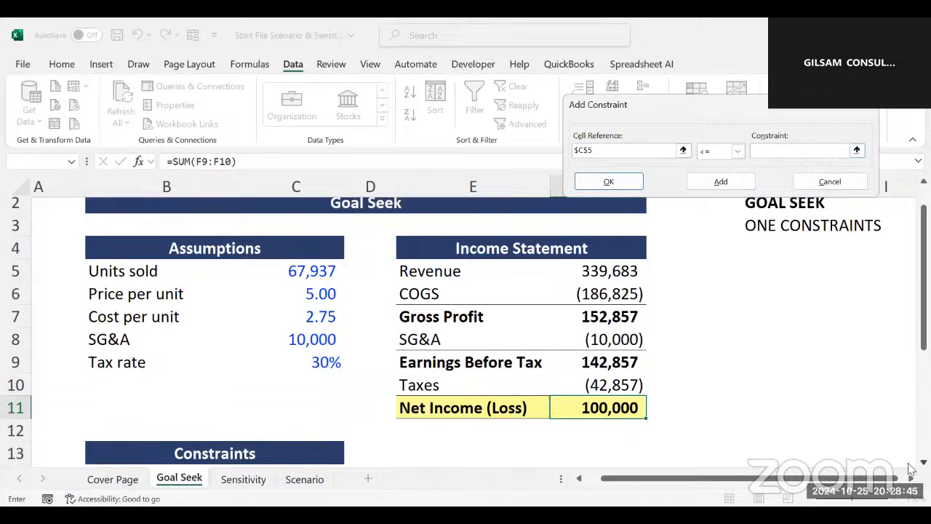
scroll(909, 469, down, 1)
scroll(909, 469, down, 5)
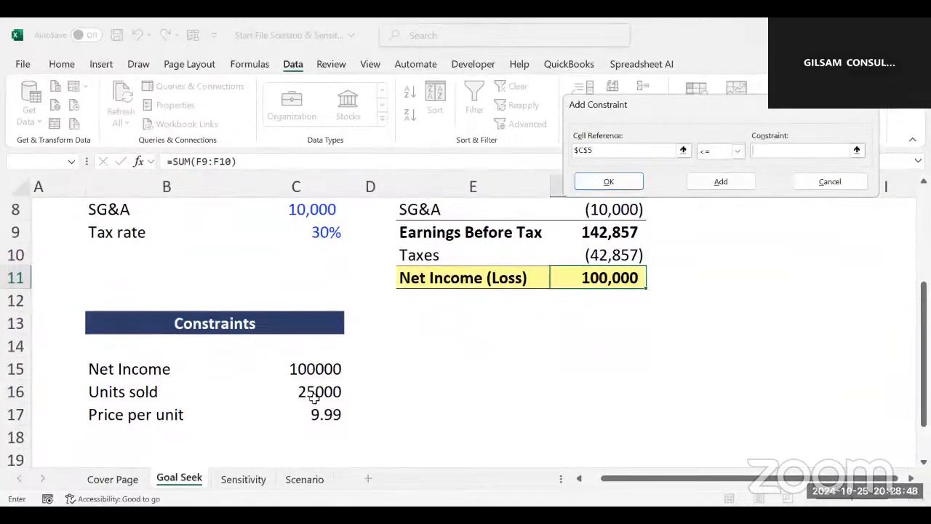
click(312, 395)
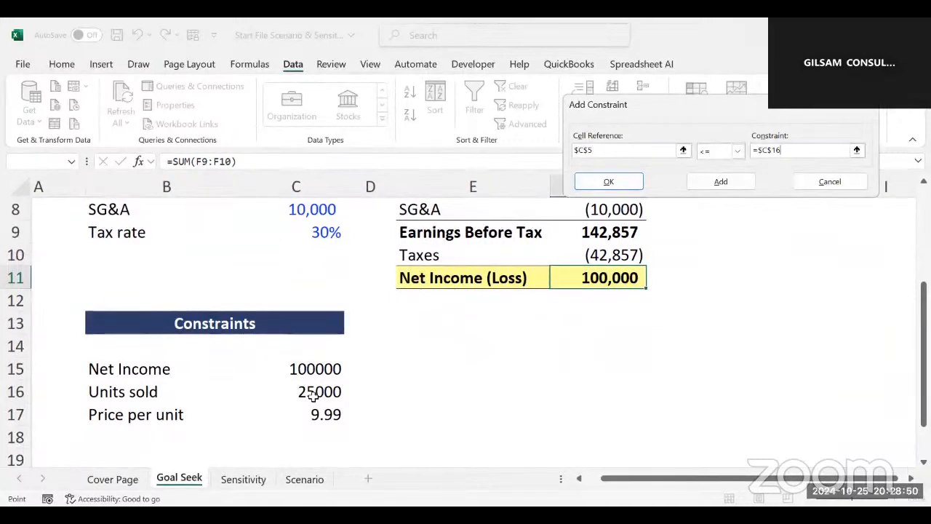
click(720, 182)
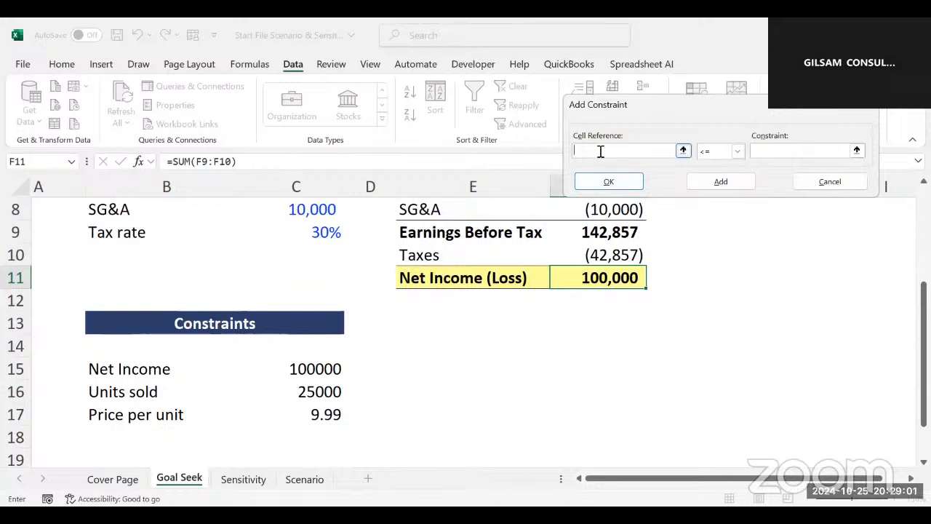
Step: Add a constraint that Price per unit in C6 is <= the limit in C17, and solve the model with GRG Nonlinear
scroll(601, 152, up, 1)
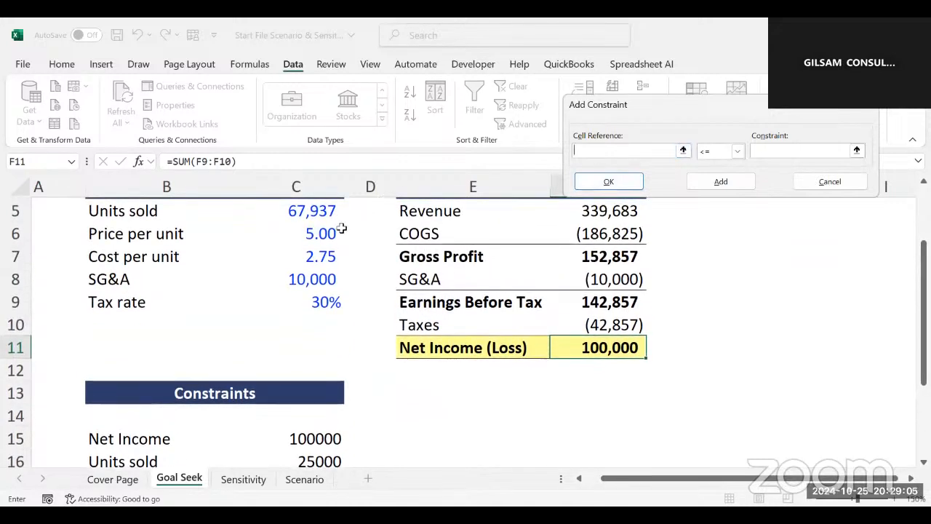
click(310, 233)
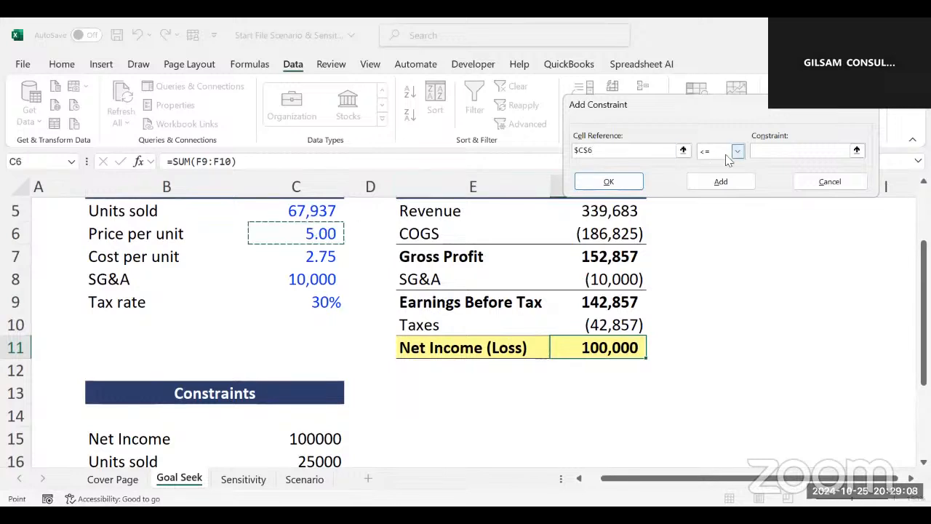
click(769, 150)
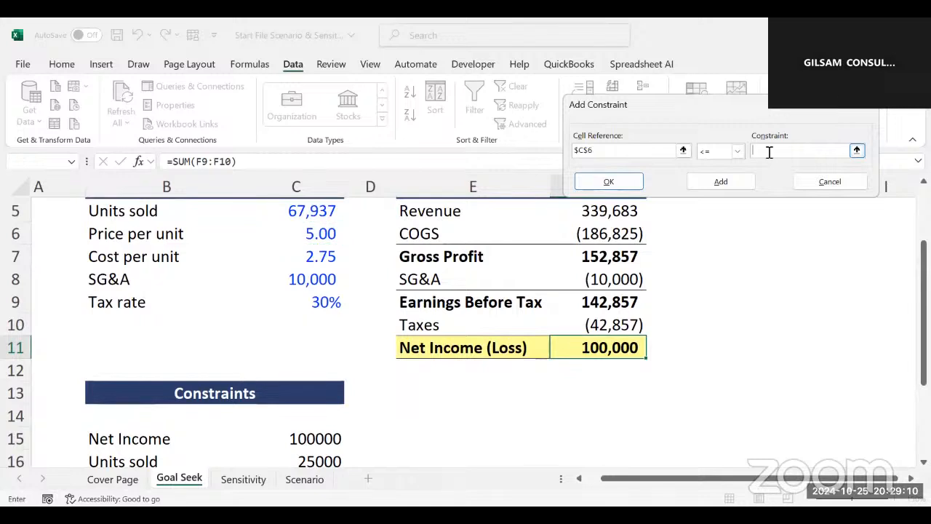
scroll(769, 151, down, 1)
scroll(769, 150, down, 1)
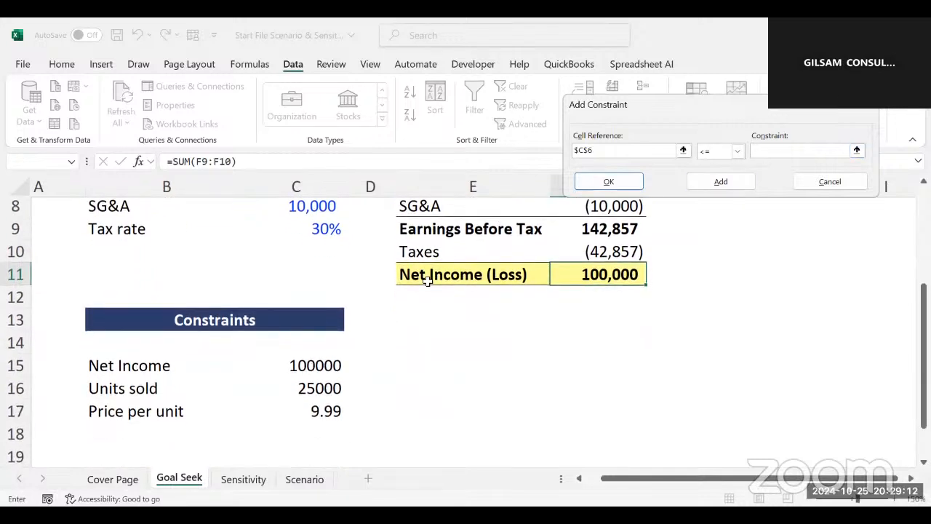
click(318, 412)
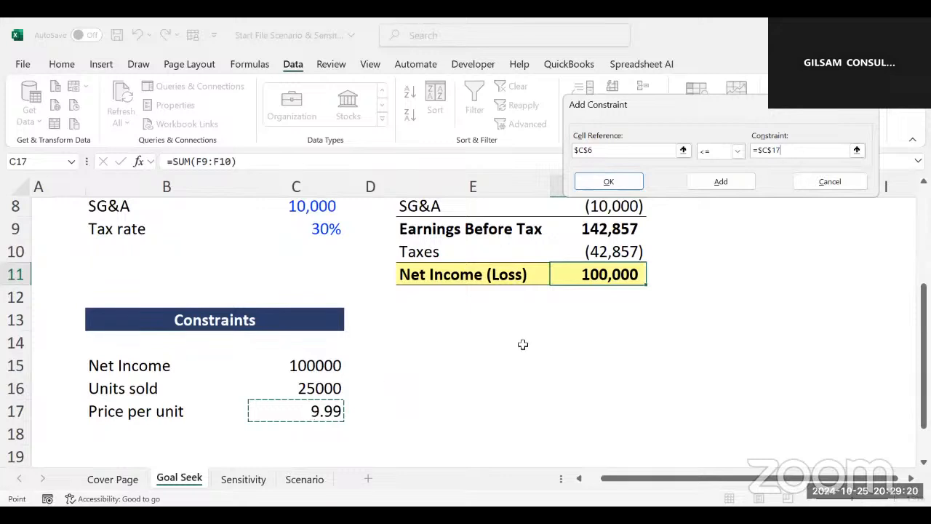
click(609, 183)
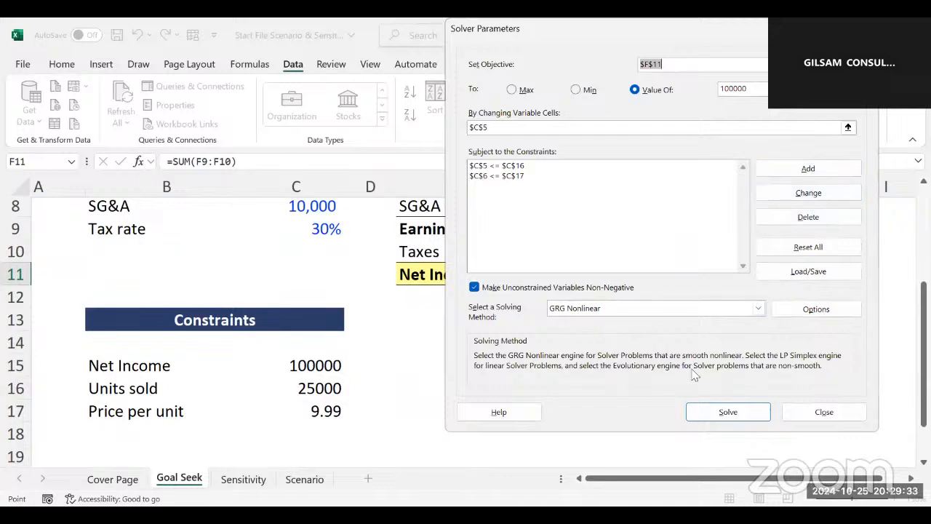
click(710, 412)
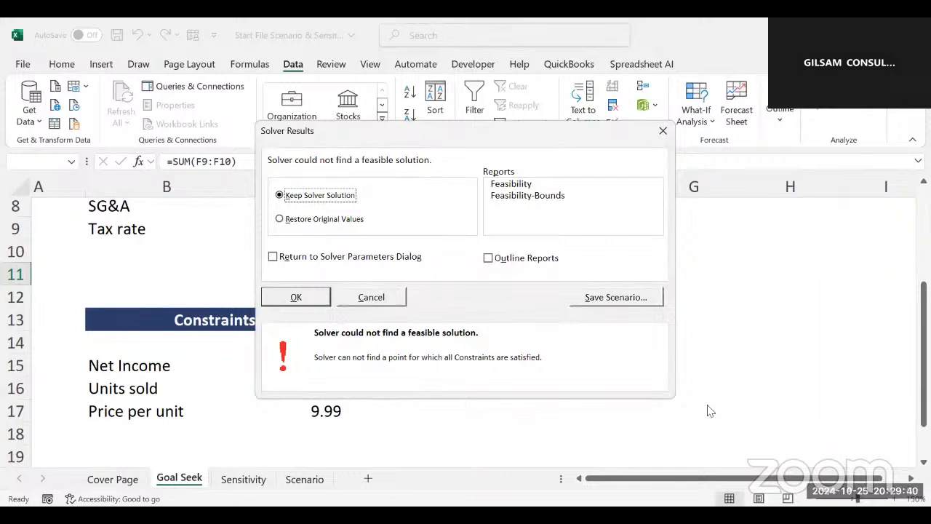
Step: Keep the Solver solution and compare the Net Income in F11 with the constraint values in C15:C17
click(302, 296)
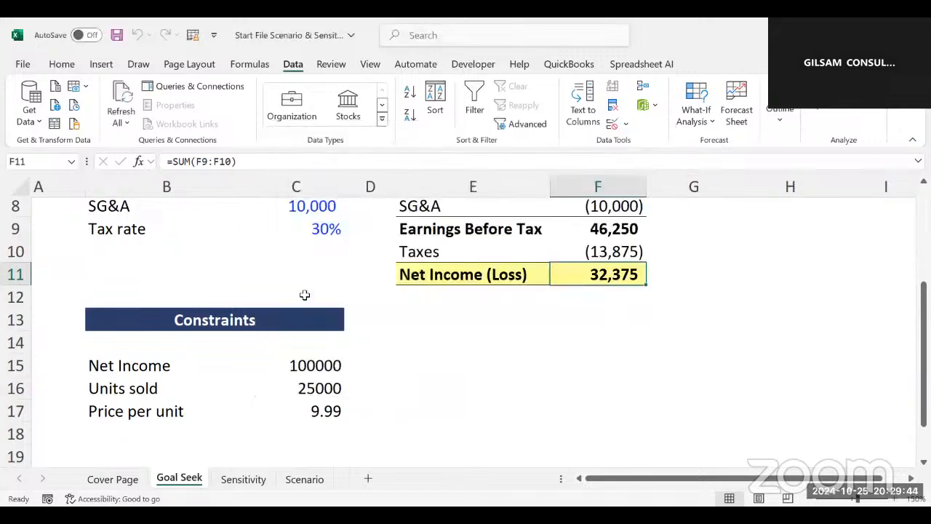
click(480, 368)
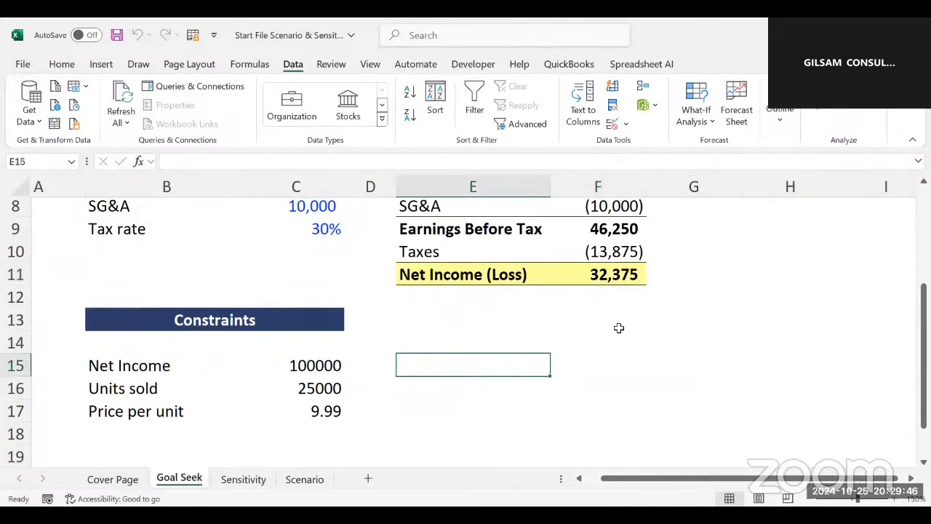
click(602, 283)
click(547, 326)
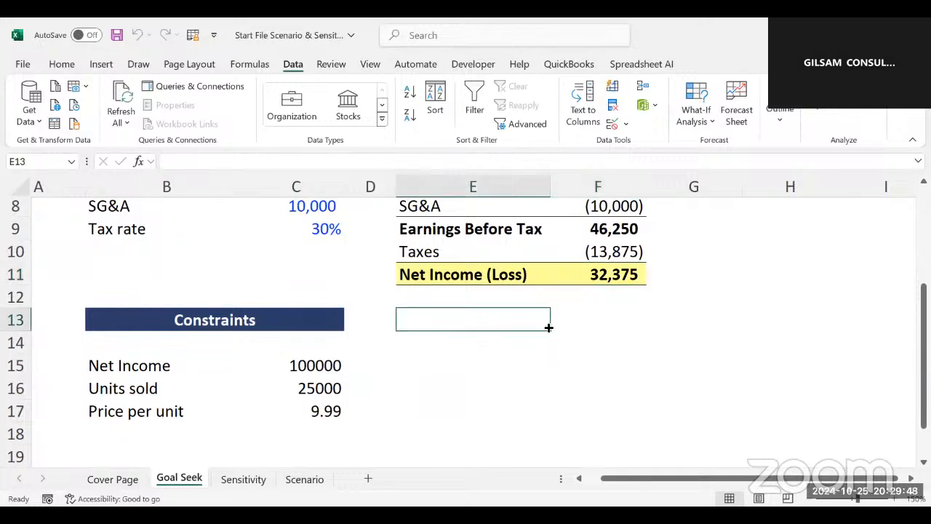
scroll(549, 327, up, 1)
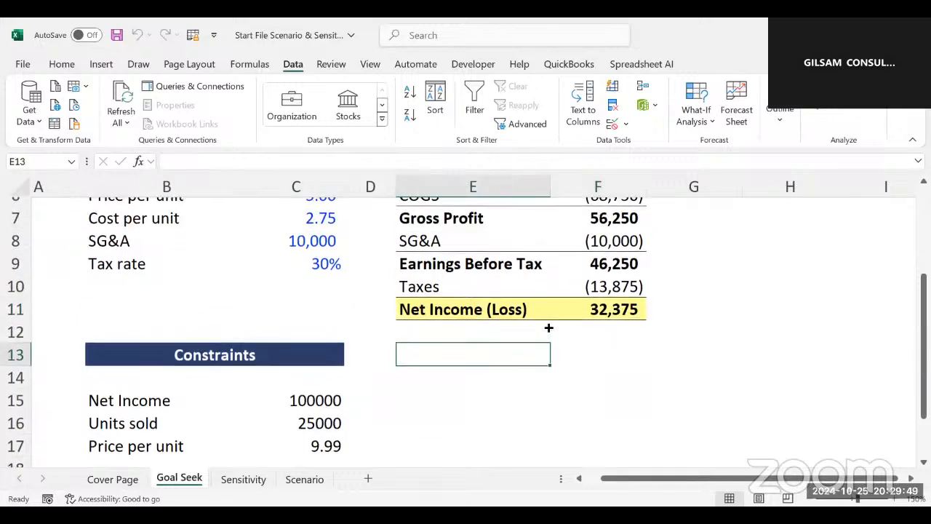
click(325, 401)
drag(325, 401, 325, 445)
click(417, 405)
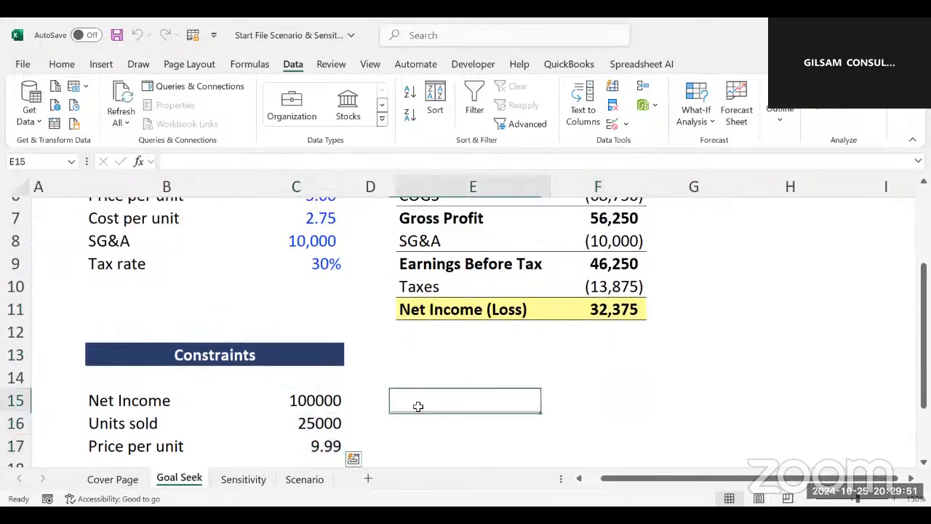
Step: Enter 100000, 25000 and 9.99 as plain values in cells C20, C21 and C22 below the constraints table
scroll(417, 405, down, 3)
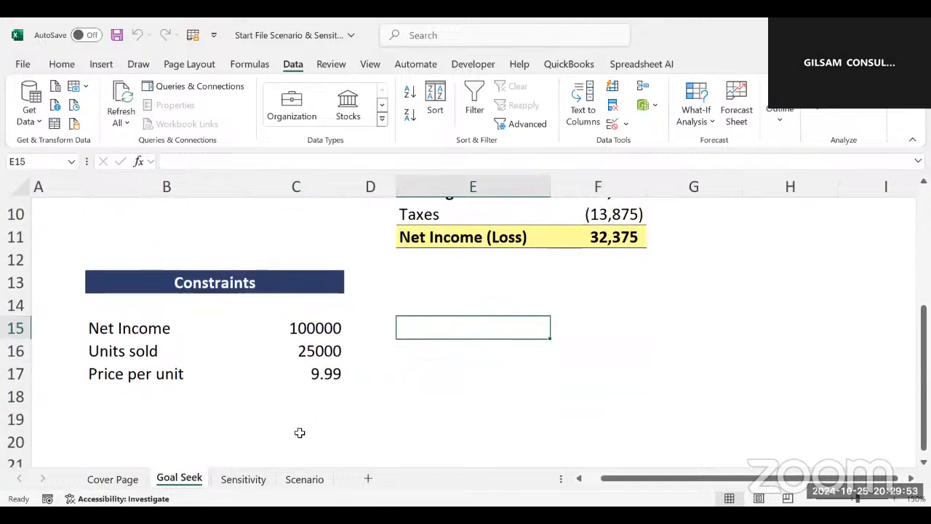
click(298, 435)
text(100000)
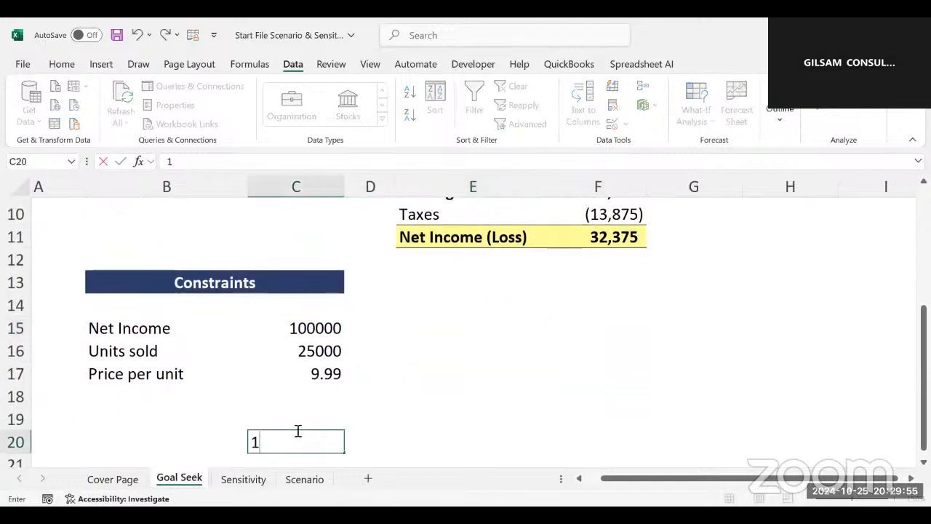
click(416, 398)
scroll(417, 398, down, 2)
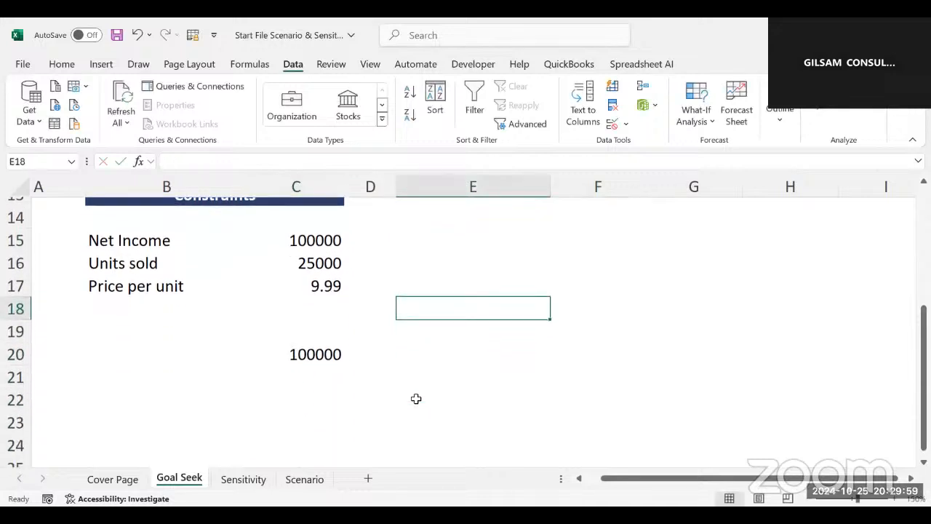
click(310, 372)
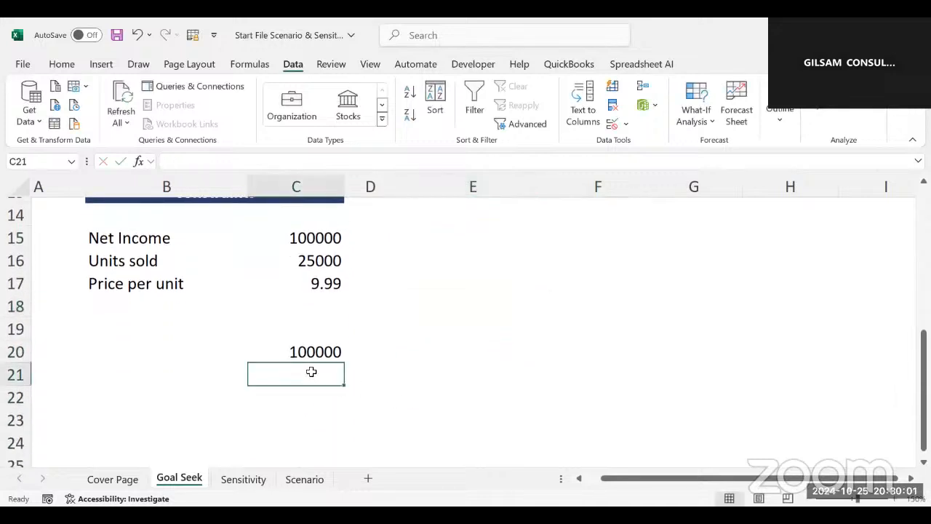
text(25000)
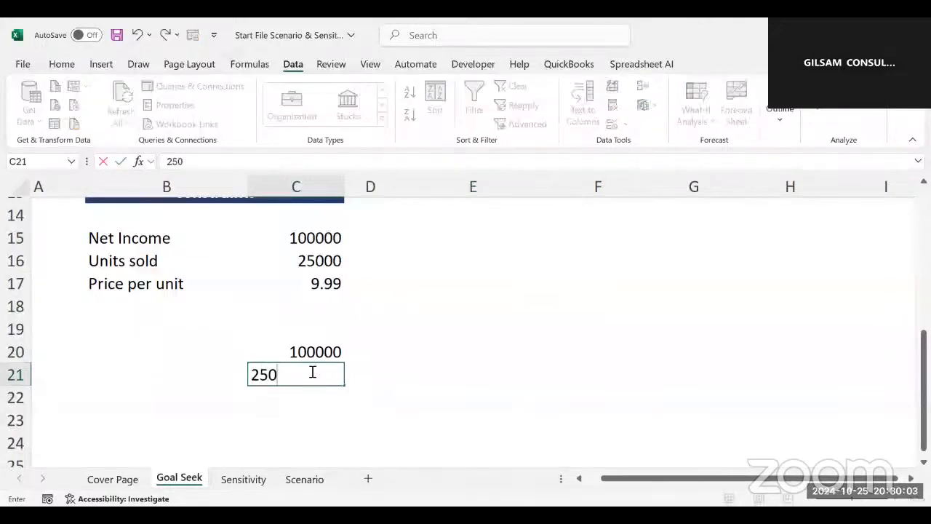
click(304, 392)
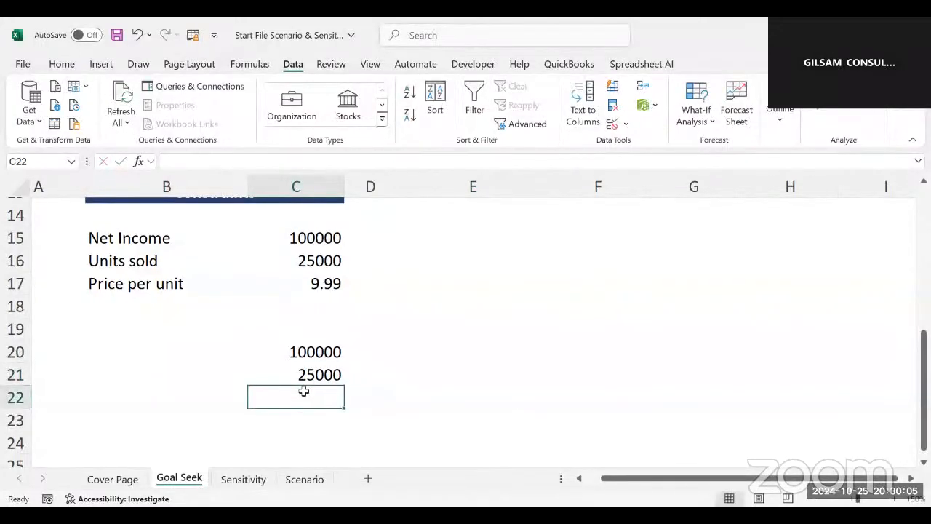
text(9.99)
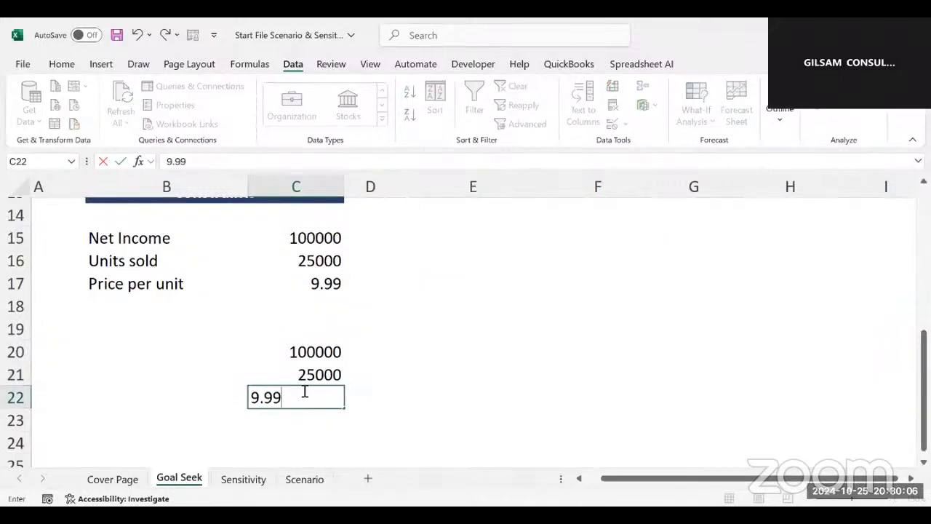
click(389, 352)
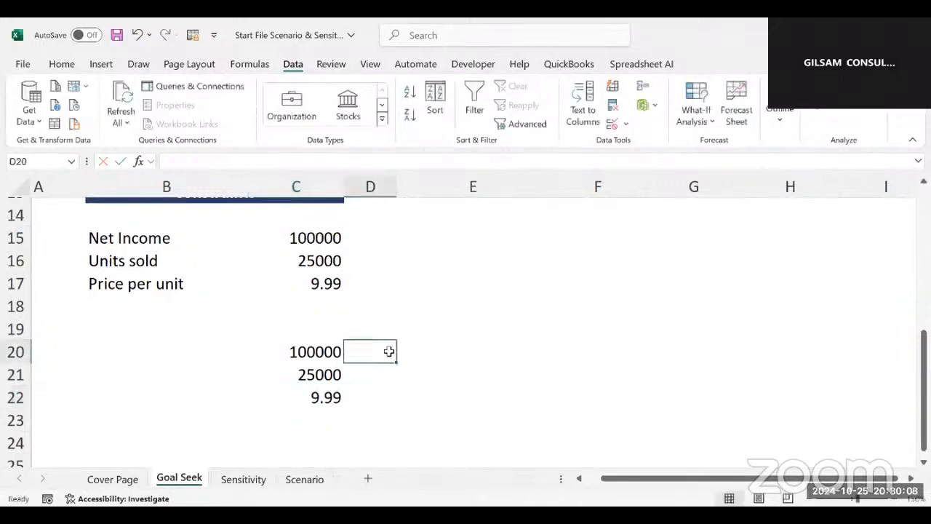
Step: Reset all Solver parameters and set the objective to the Net Income cell F11
scroll(390, 352, up, 2)
click(603, 246)
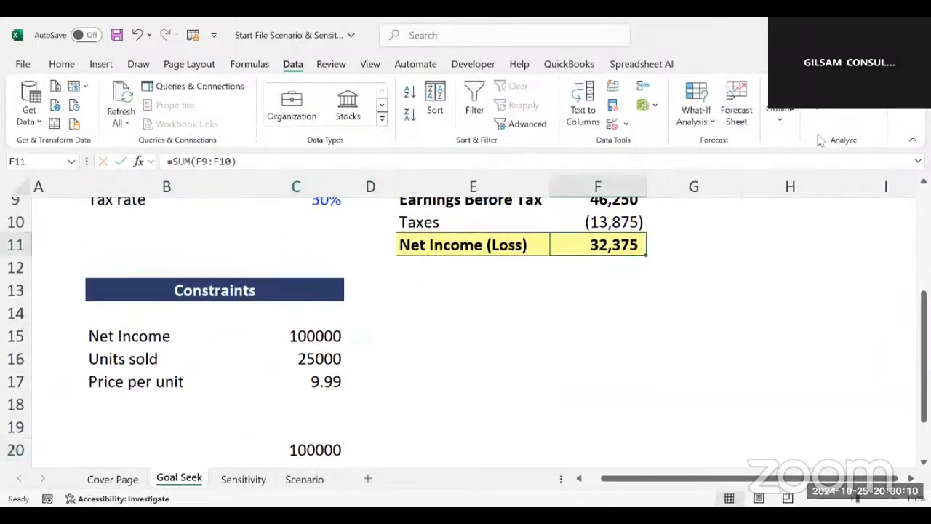
click(838, 118)
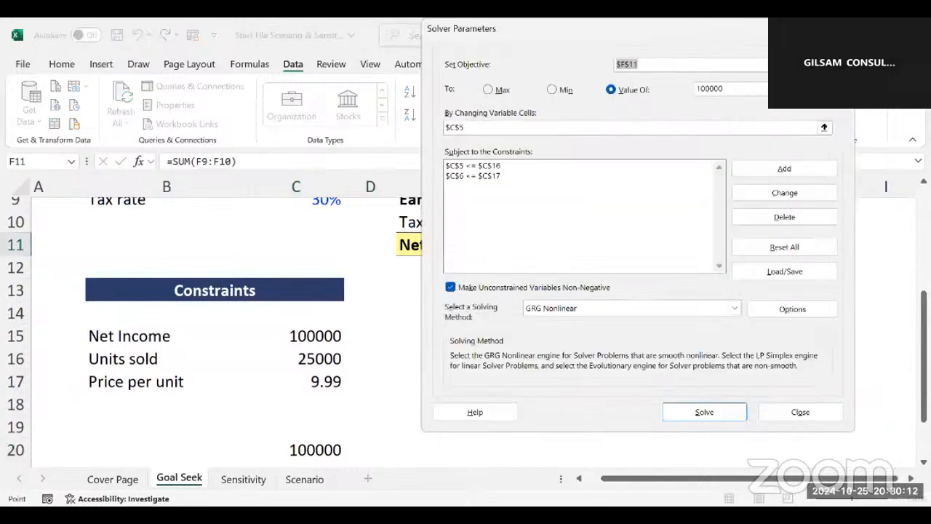
click(771, 249)
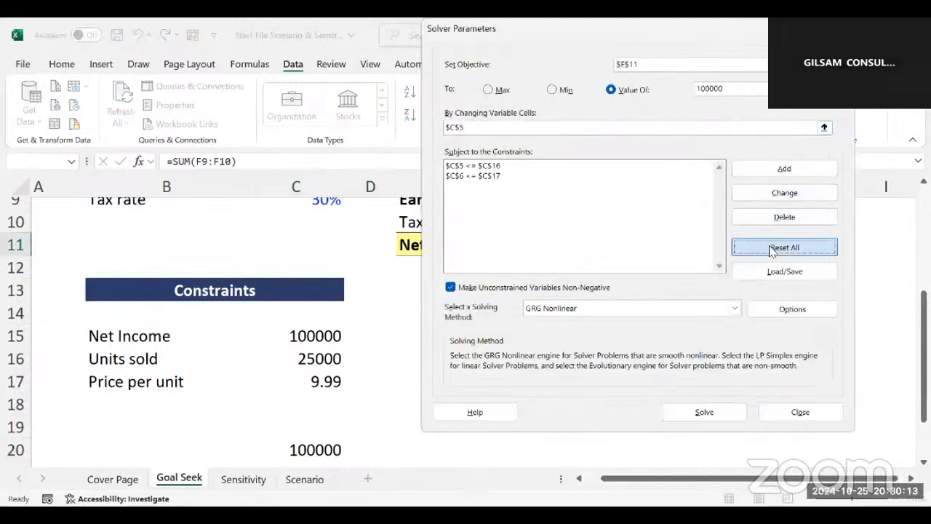
click(480, 322)
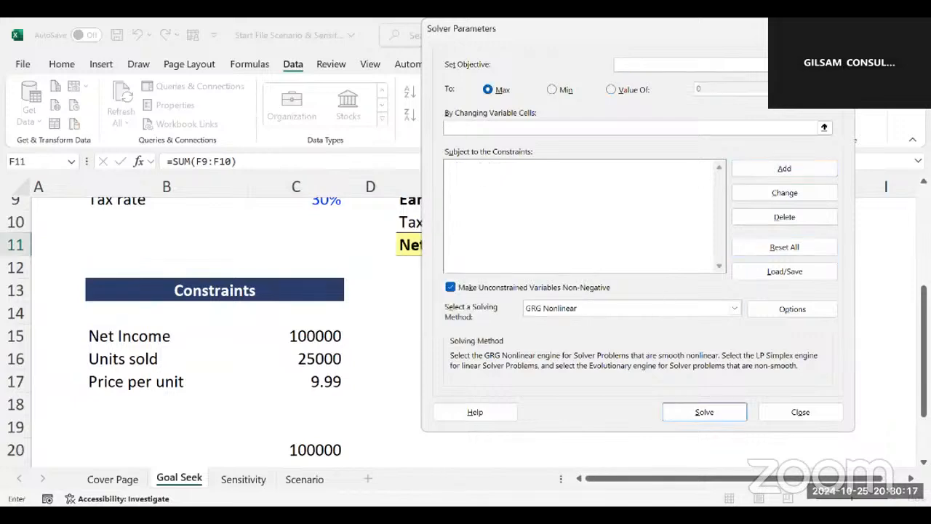
drag(509, 29, 774, 201)
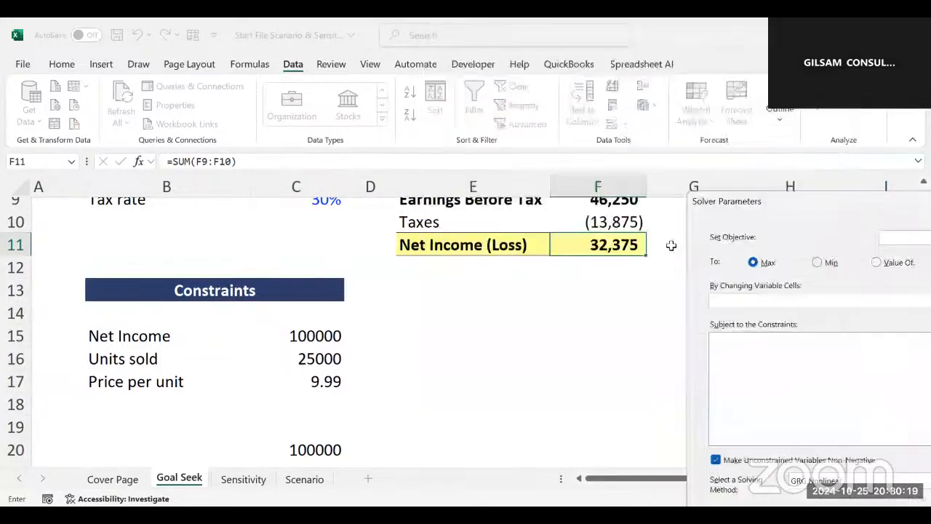
click(598, 244)
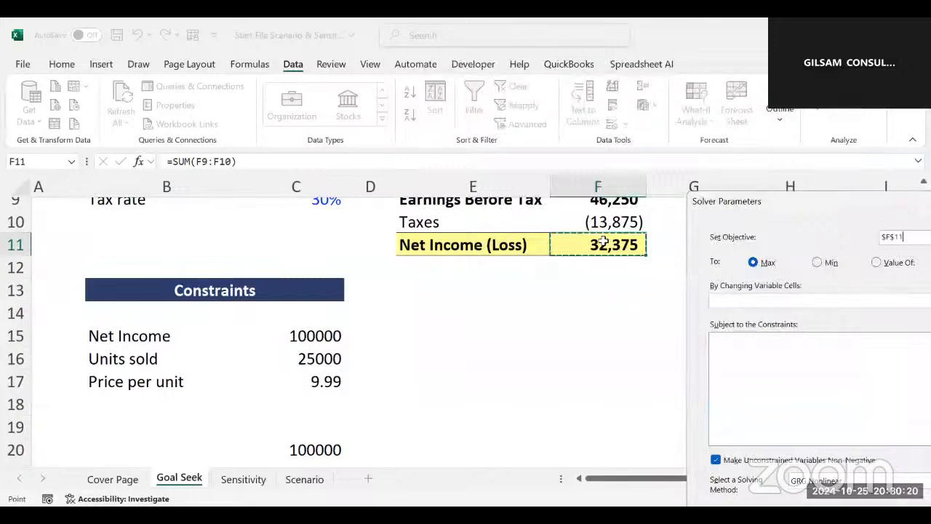
Step: Set the Solver's changing variable cell to the Units sold assumption in C5
click(725, 298)
scroll(302, 209, up, 1)
scroll(302, 209, up, 4)
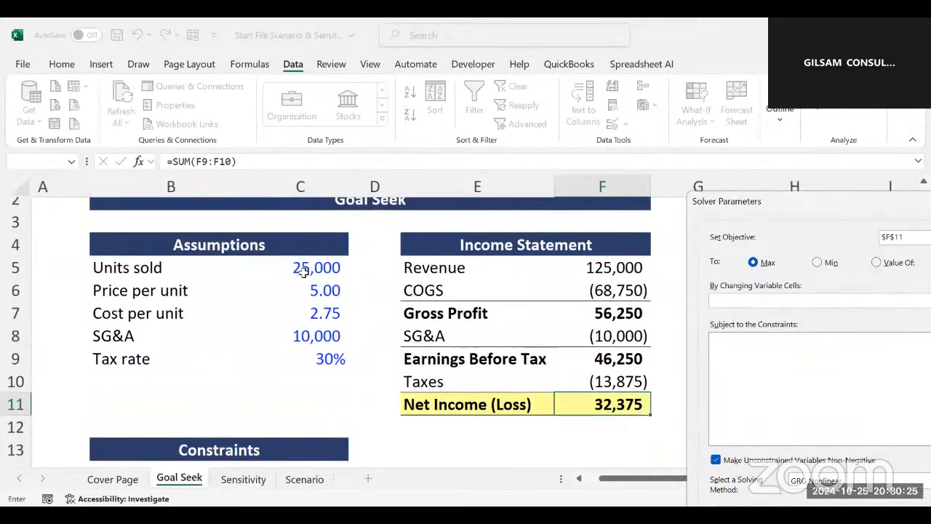
scroll(306, 274, up, 1)
scroll(303, 276, down, 2)
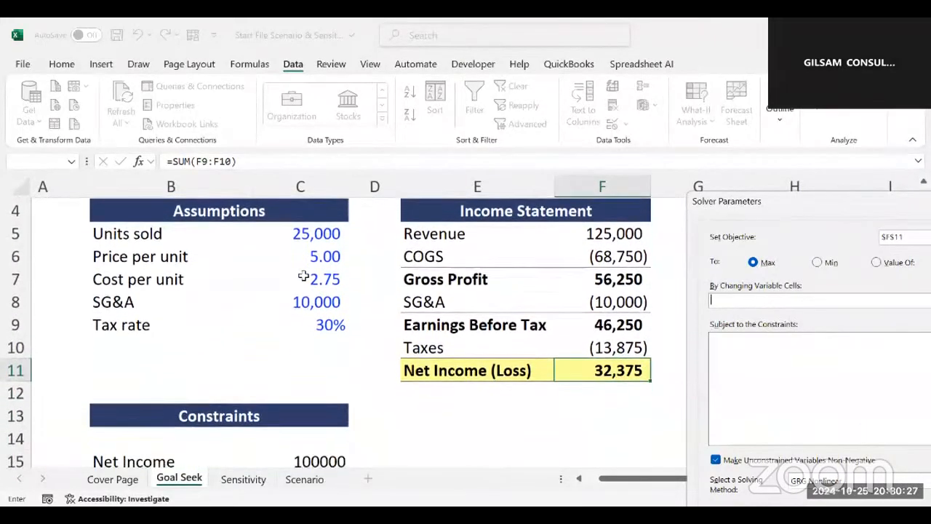
click(306, 236)
click(731, 355)
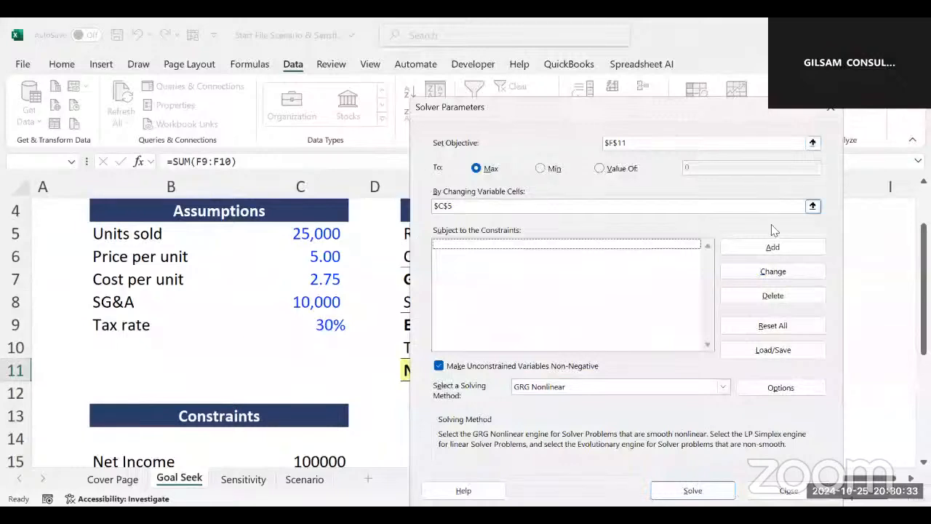
Step: Add a Solver constraint that Units sold in C5 is <= the retyped limit in C21
click(773, 247)
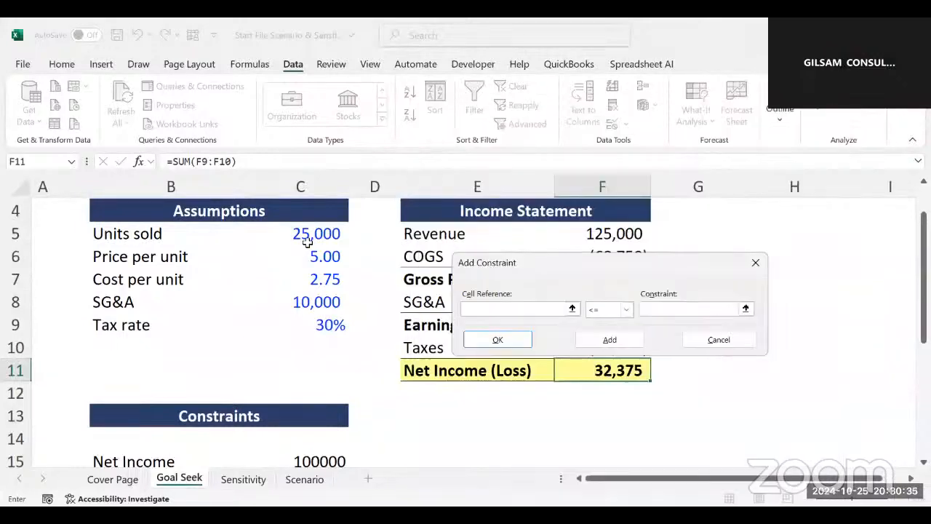
click(305, 235)
click(660, 316)
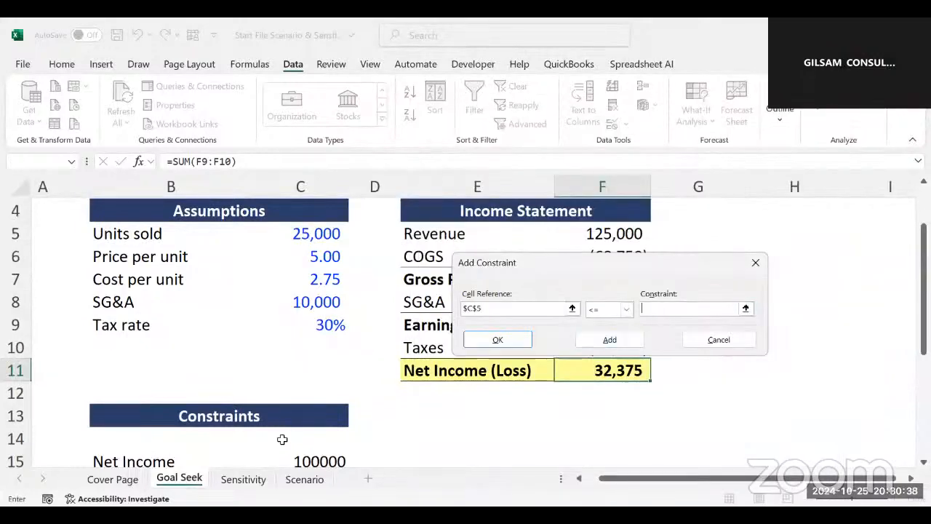
scroll(294, 447, down, 2)
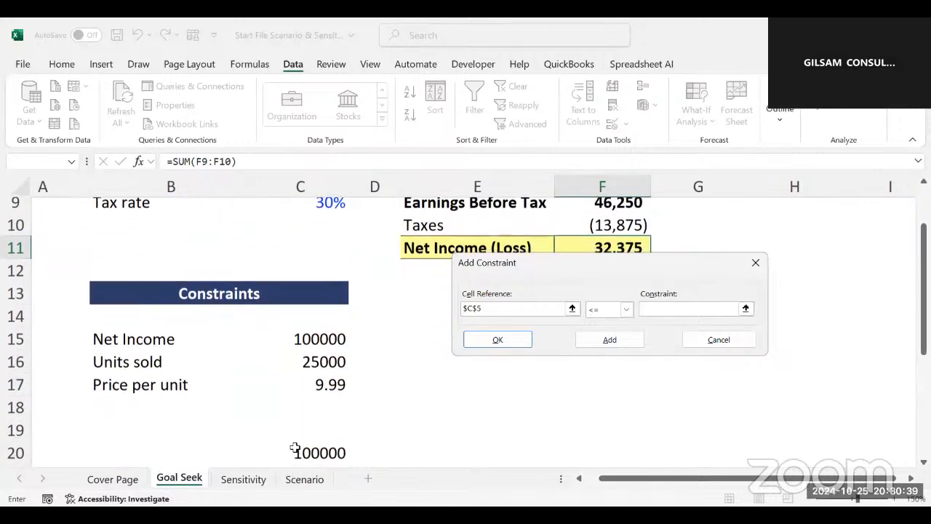
scroll(304, 447, down, 1)
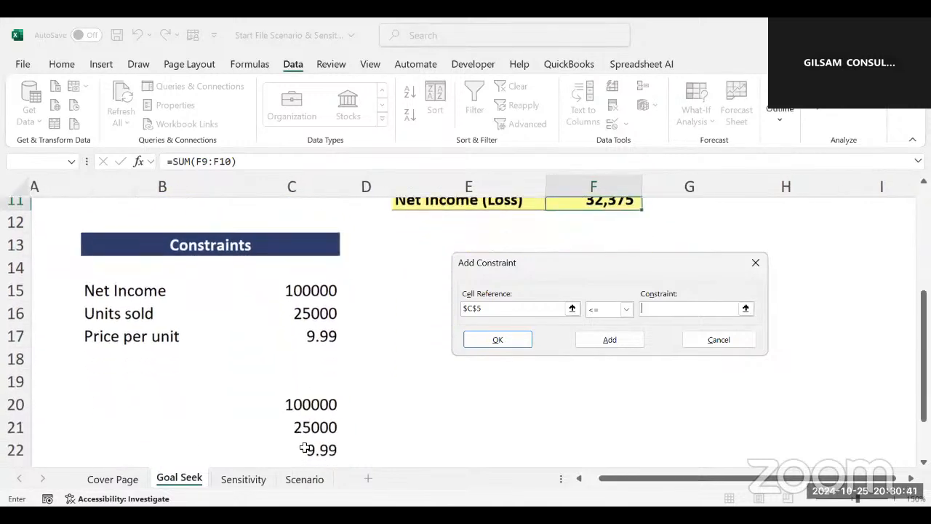
click(317, 413)
click(610, 339)
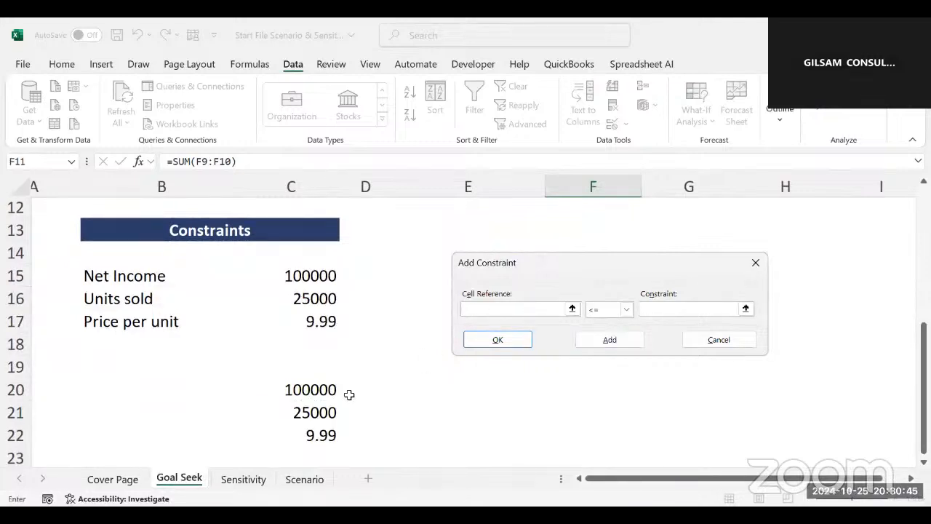
Step: Add a Solver constraint that Price per unit in C6 is <= the retyped limit in C22
scroll(405, 270, up, 4)
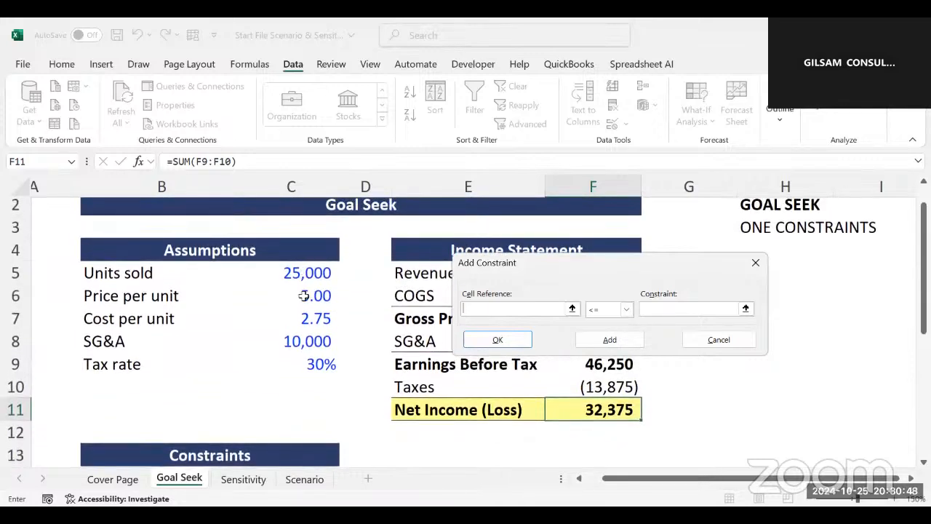
click(309, 294)
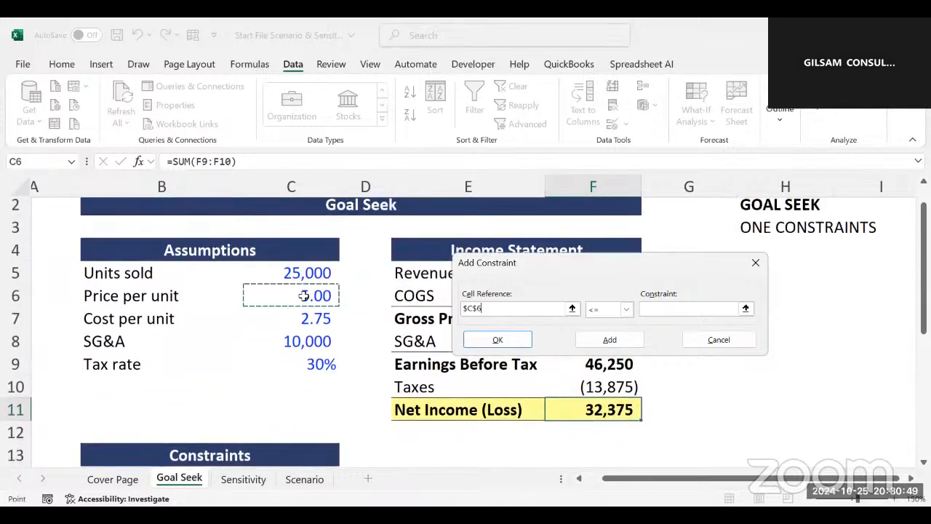
click(653, 309)
scroll(654, 309, down, 6)
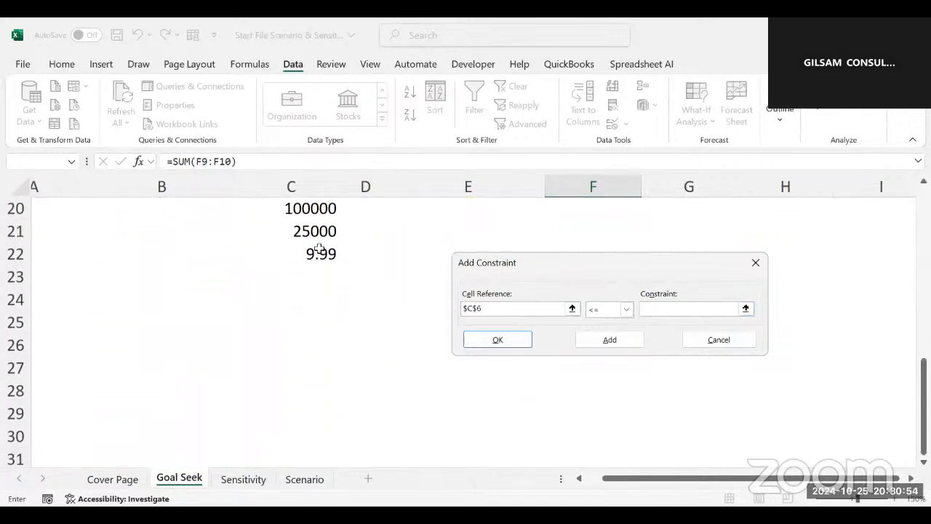
click(312, 254)
click(508, 342)
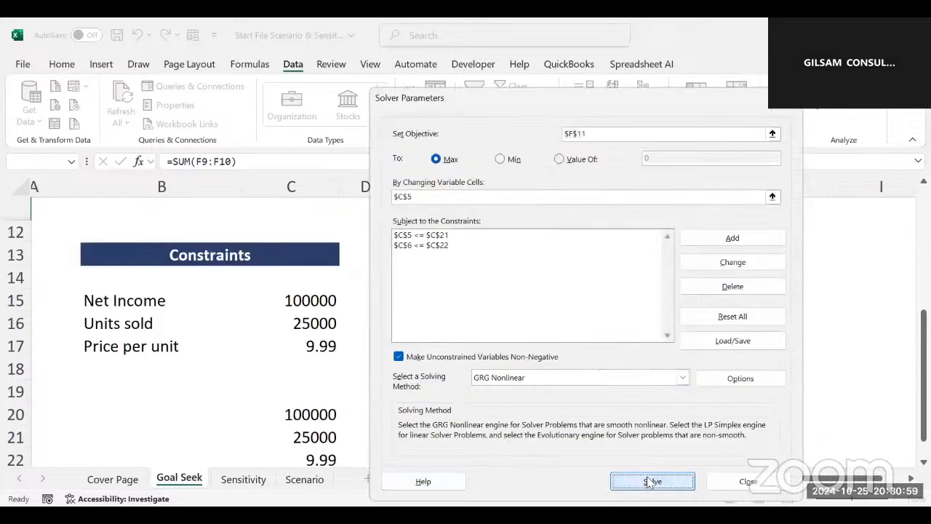
Step: Solve for the maximum Net Income with GRG Nonlinear, keep the Solver solution and review the income statement
click(650, 482)
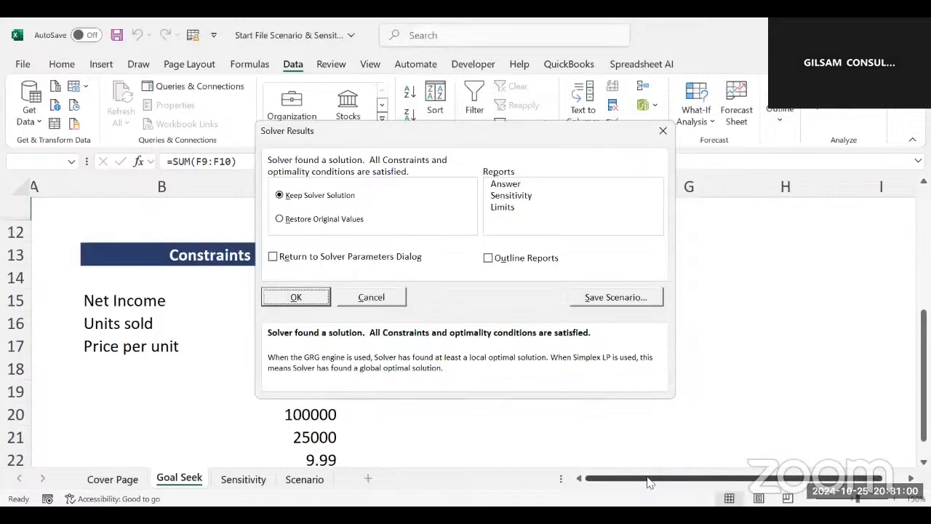
click(312, 299)
click(569, 280)
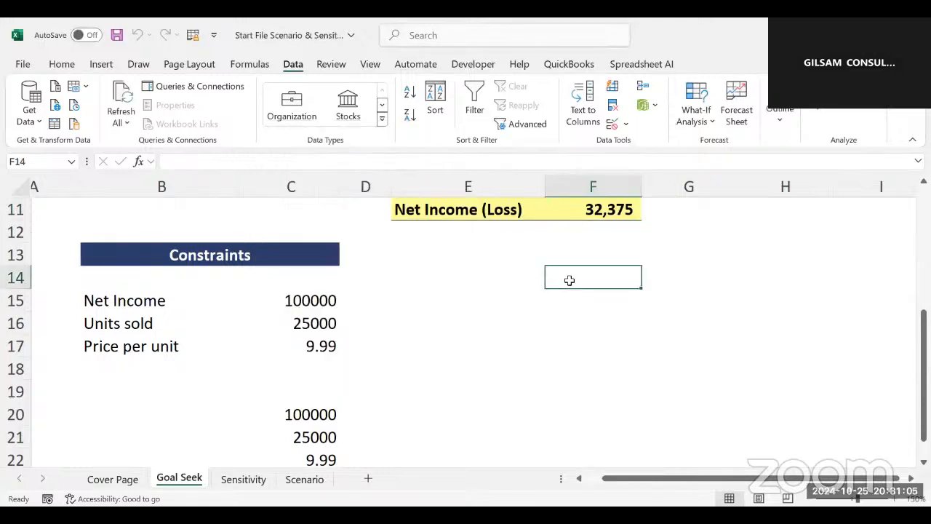
scroll(570, 280, up, 2)
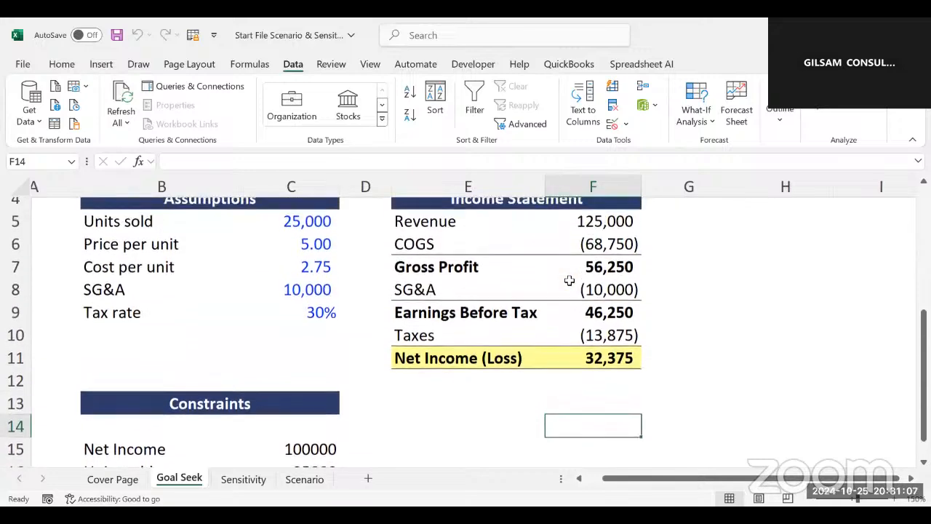
scroll(569, 280, down, 2)
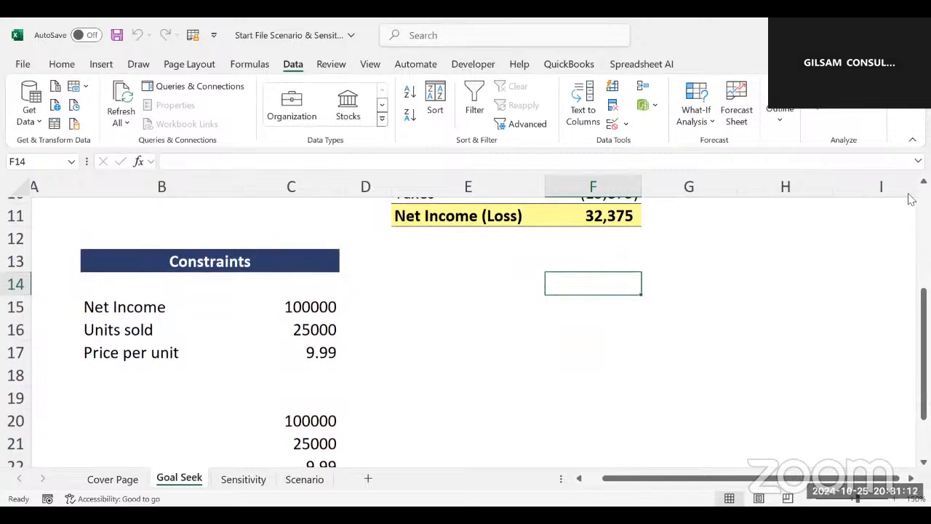
Step: Compare Units sold in C5 and Net Income in F11 with the retyped constraint limits in C20:C22
scroll(911, 199, up, 2)
key(Up)
key(Up)
key(Up)
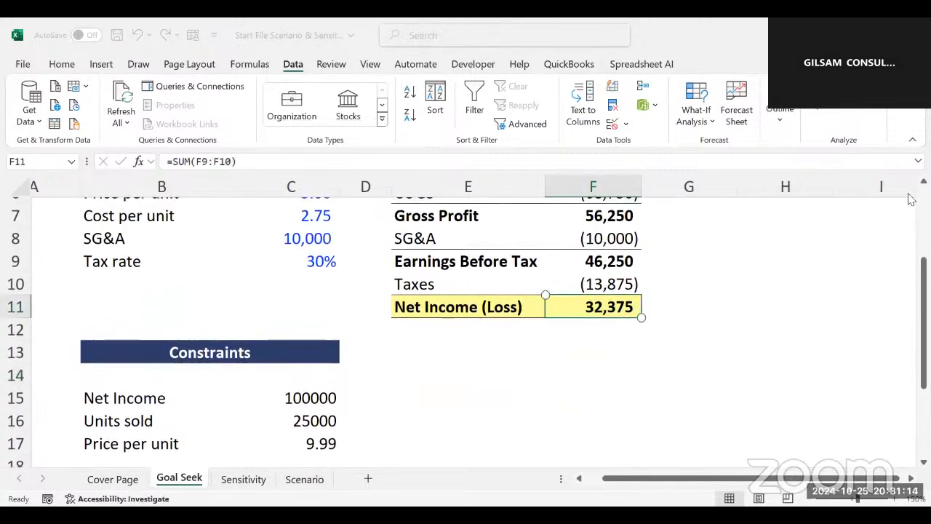
scroll(912, 199, up, 1)
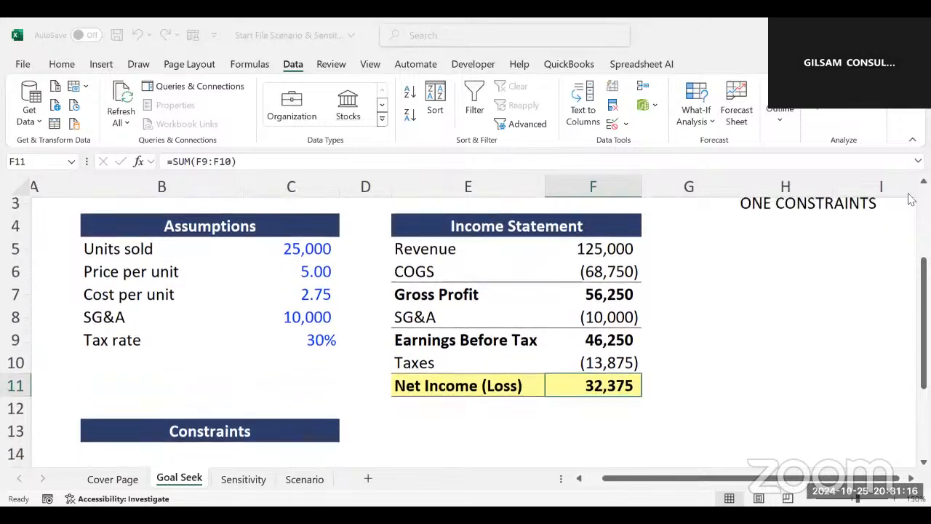
click(291, 254)
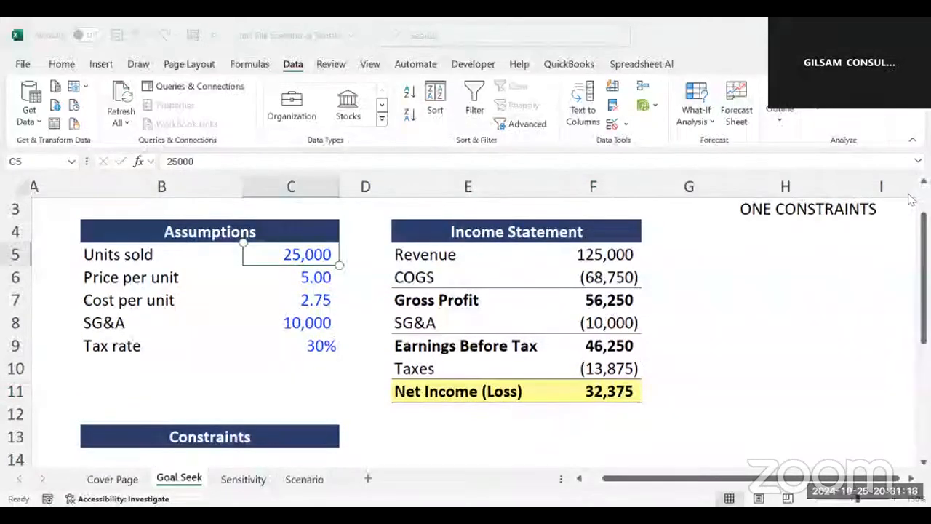
click(593, 391)
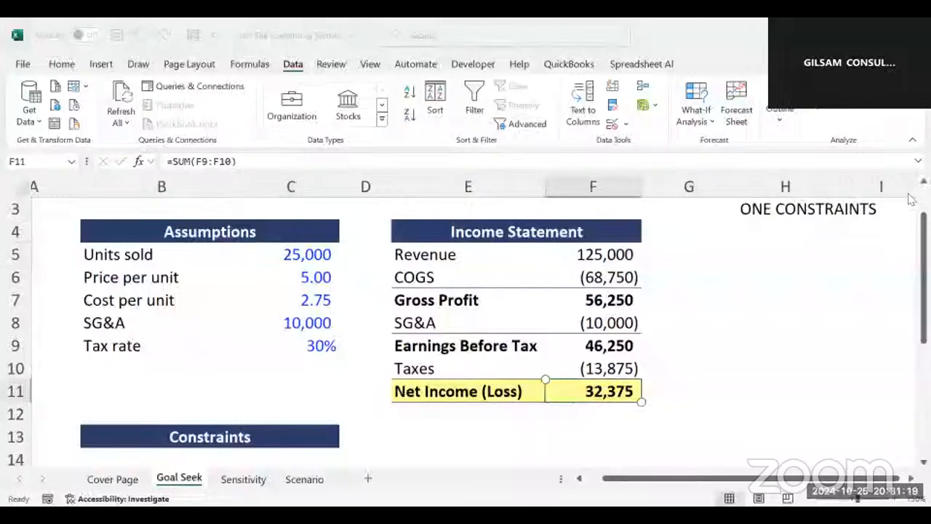
scroll(912, 199, down, 2)
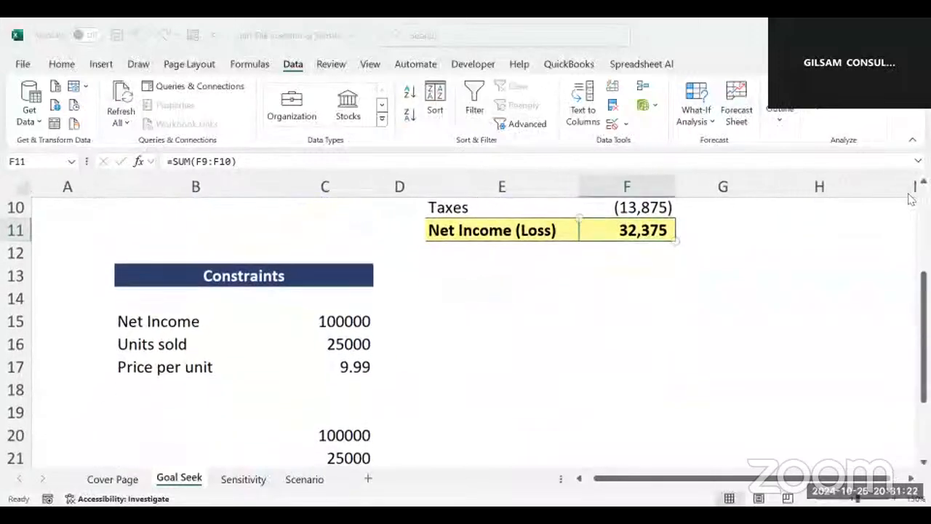
scroll(911, 199, down, 2)
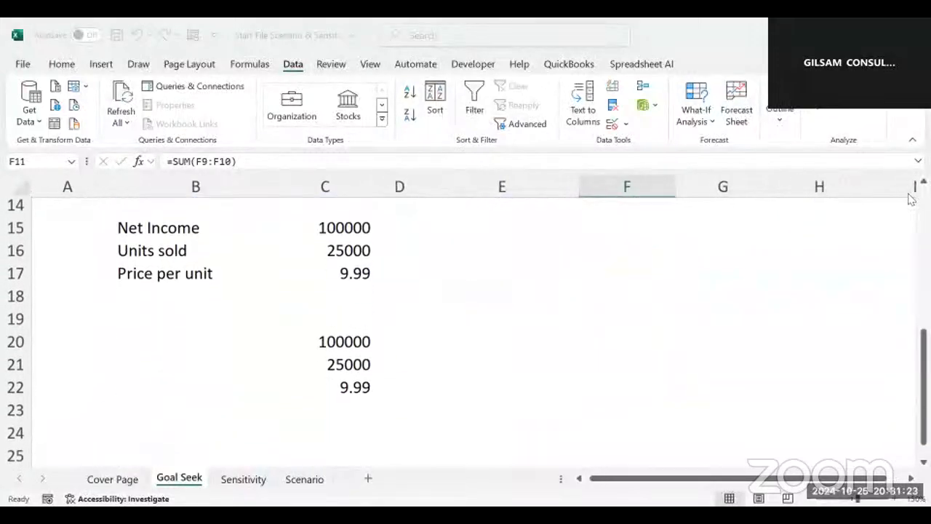
click(325, 341)
click(325, 364)
click(325, 342)
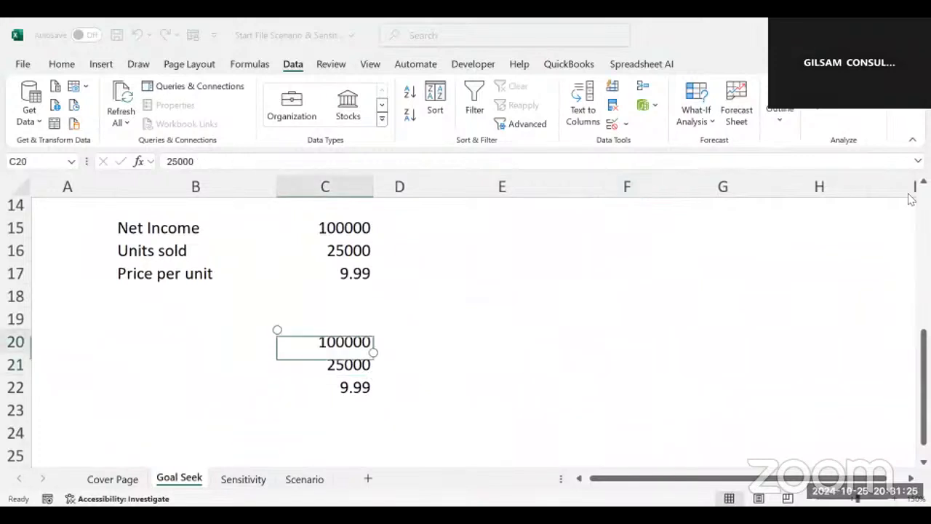
click(325, 365)
click(325, 410)
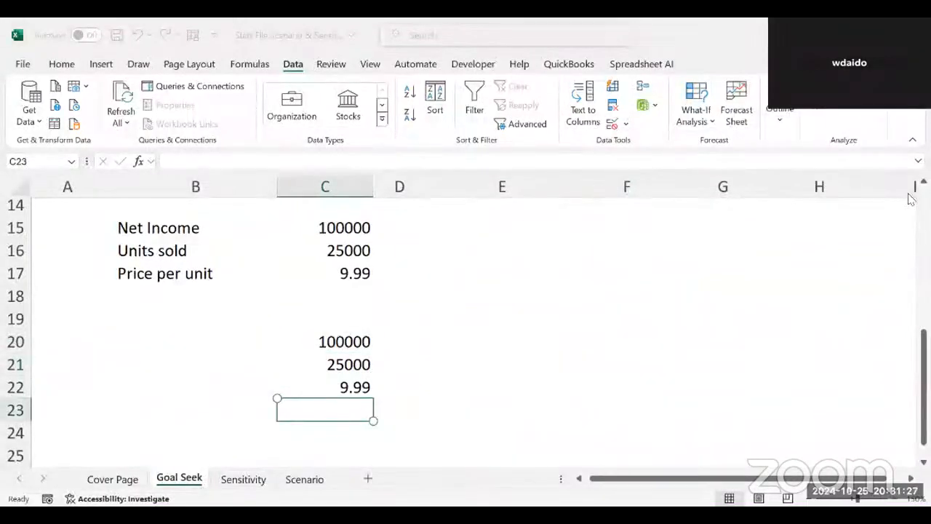
Step: Review the Solver's objective, changing cell and constraints for the income statement, and close it without solving
scroll(673, 301, up, 2)
scroll(673, 301, right, 1)
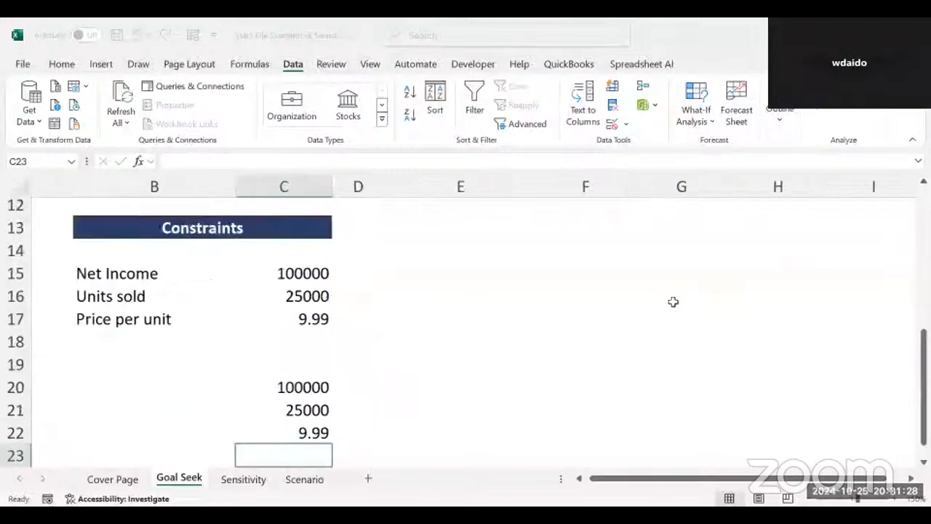
scroll(673, 301, up, 3)
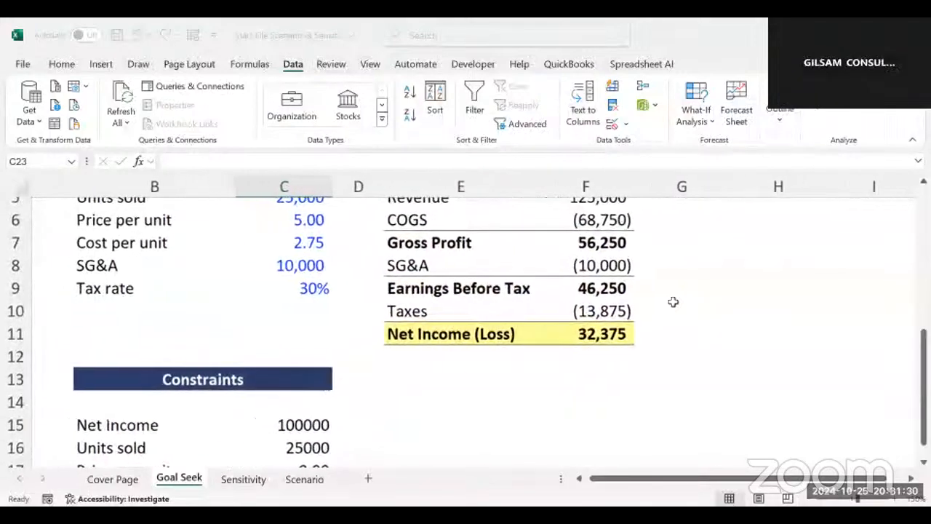
click(844, 86)
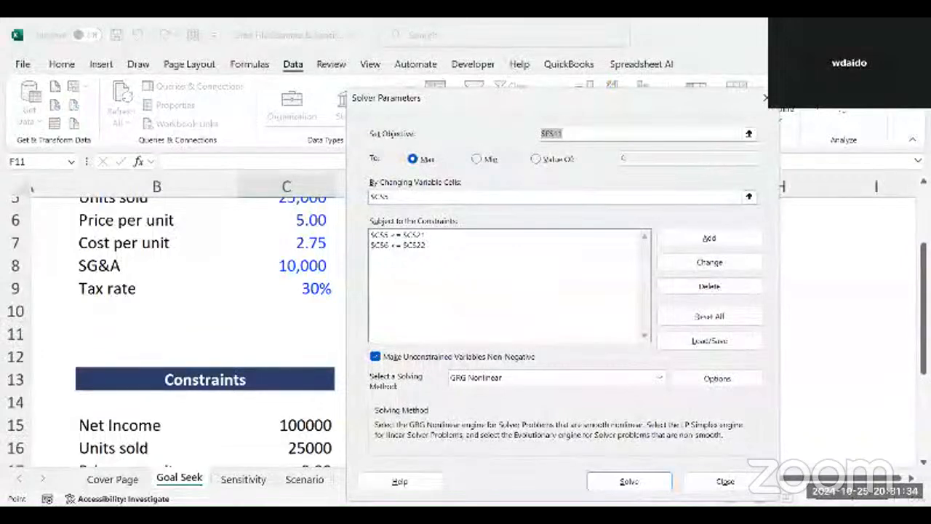
key(Escape)
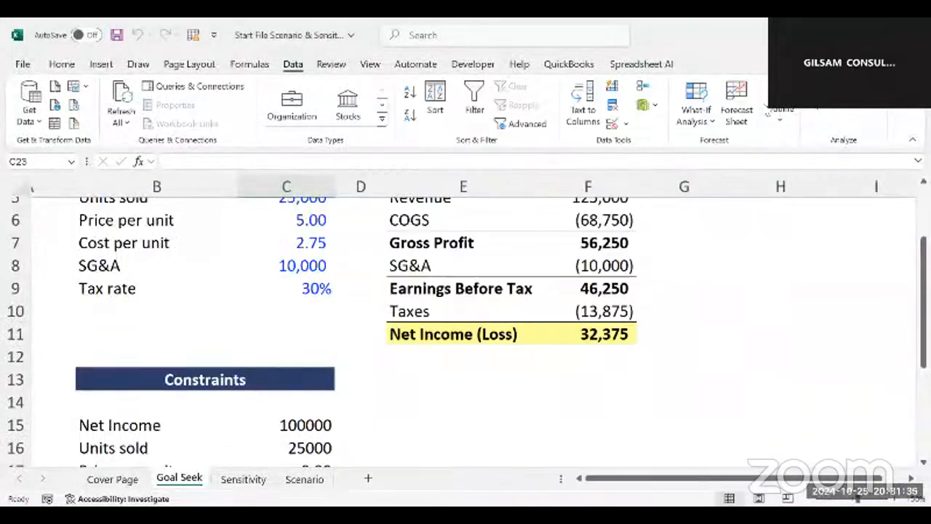
Step: Review the active and inactive add-ins in Excel Options and the available Excel Add-ins list, leaving it without changes
click(23, 64)
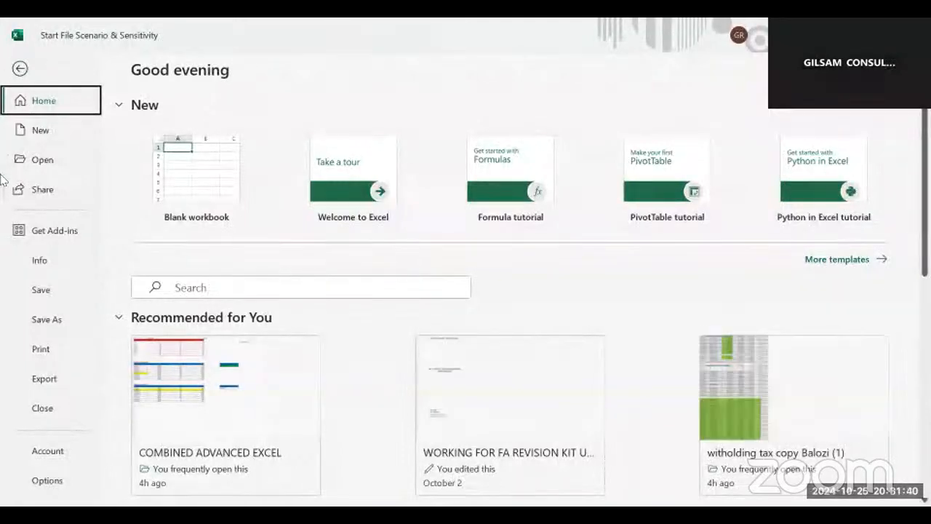
click(42, 483)
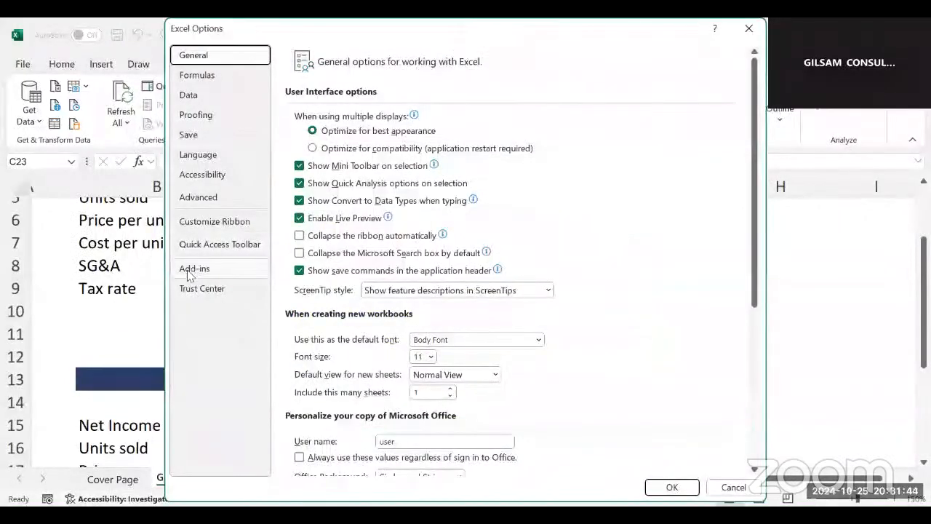
click(190, 270)
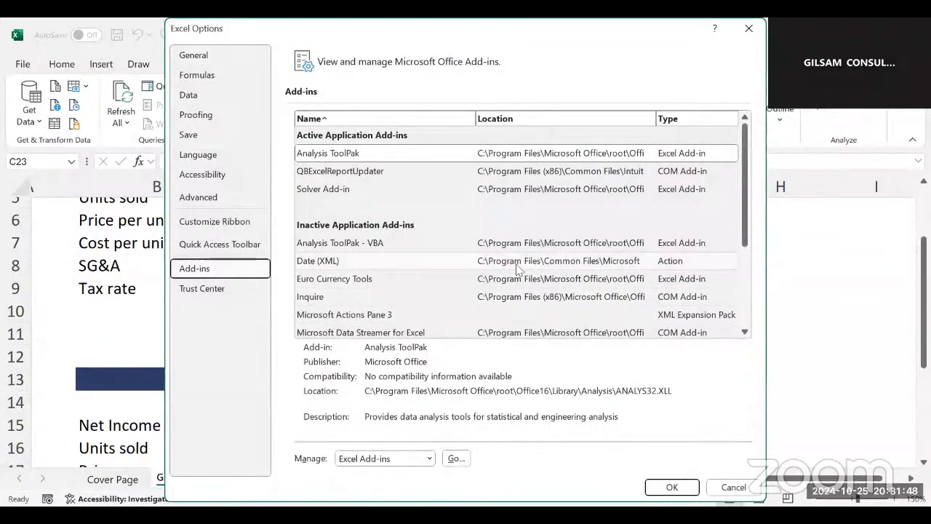
scroll(749, 298, down, 3)
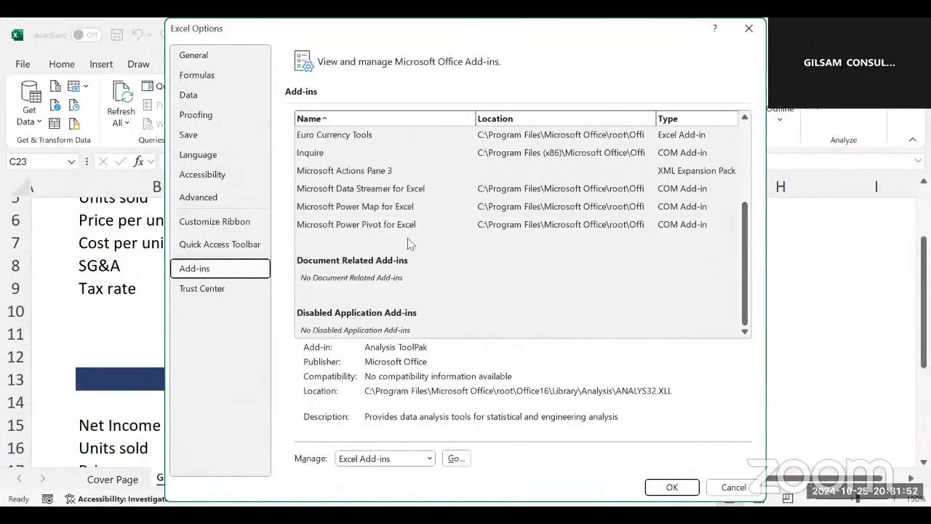
click(456, 458)
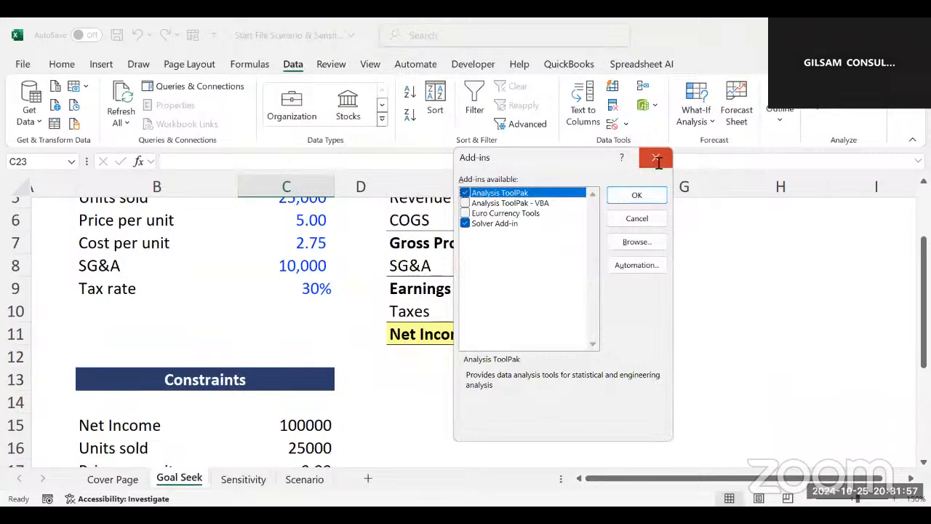
click(657, 157)
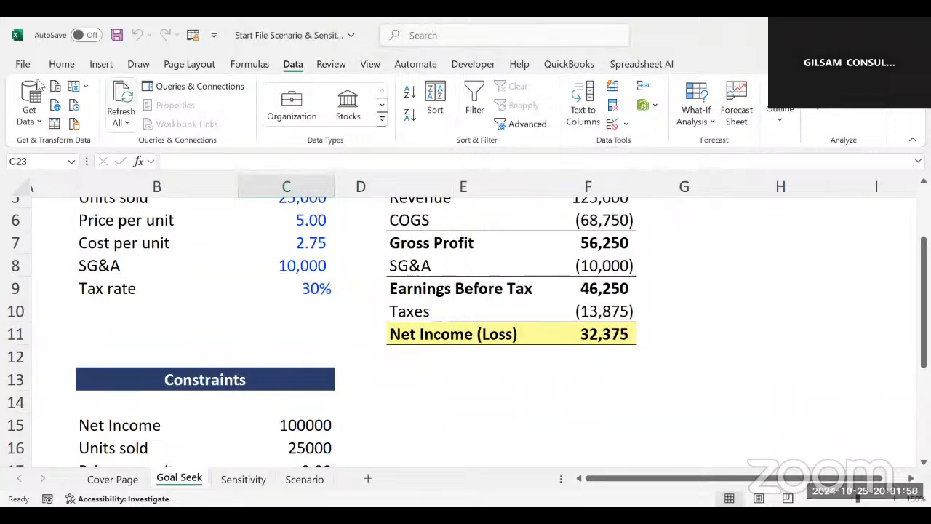
Step: Look up Solver Add-in in the Excel Options add-ins, and confirm the Excel Add-ins list with Analysis ToolPak and Solver Add-in enabled
click(22, 65)
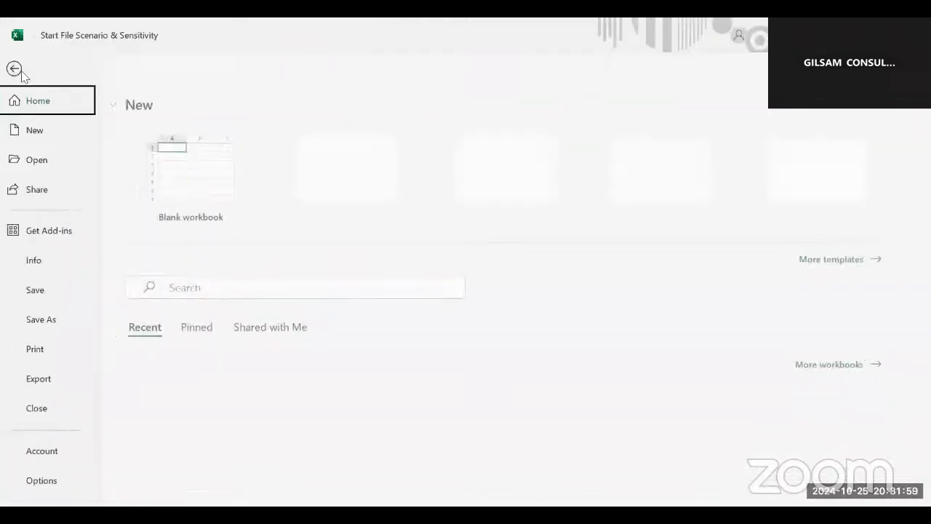
click(46, 480)
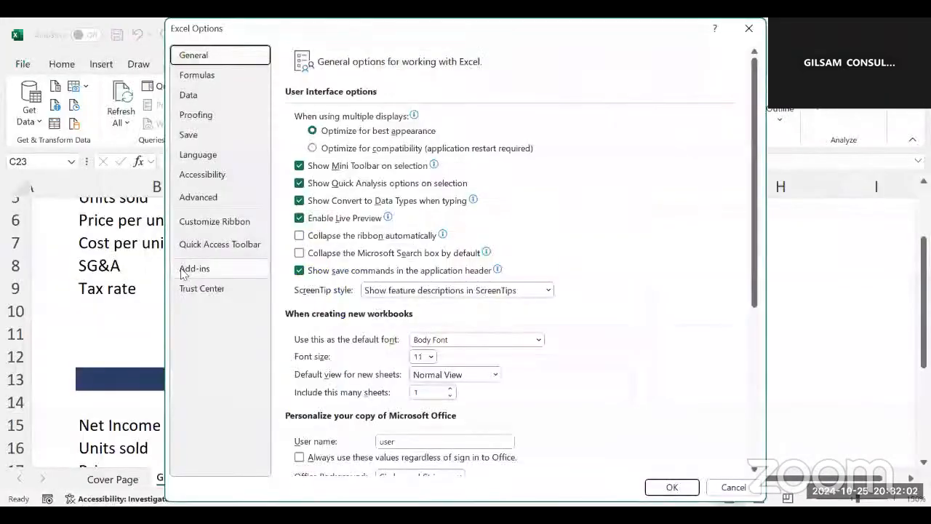
click(190, 268)
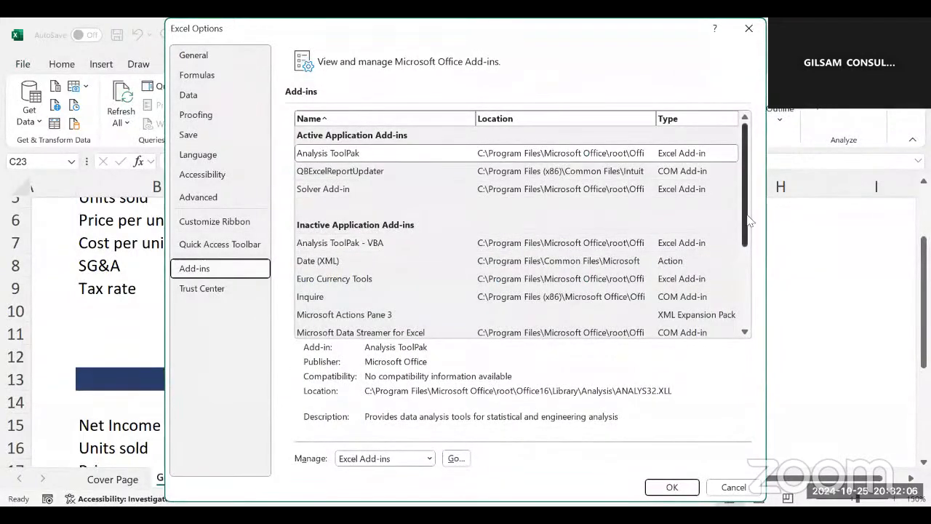
scroll(749, 225, down, 3)
scroll(750, 202, up, 2)
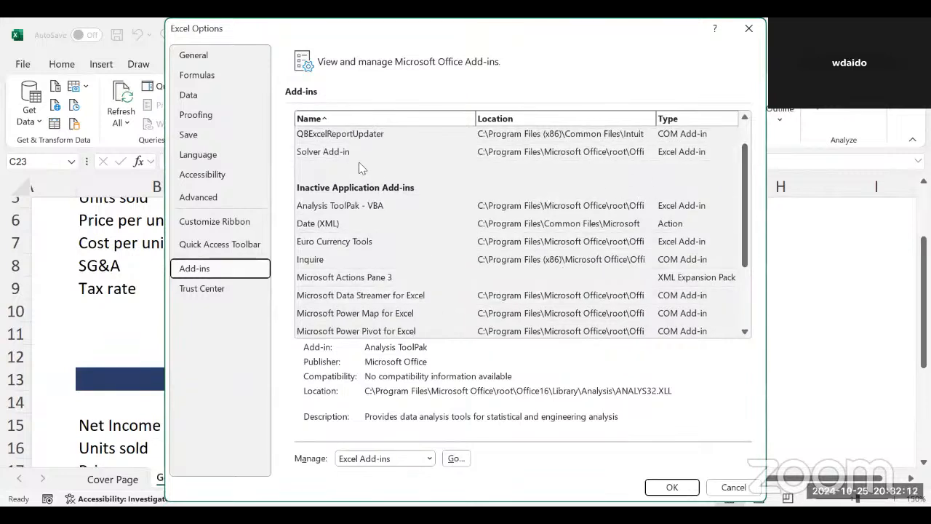
click(333, 153)
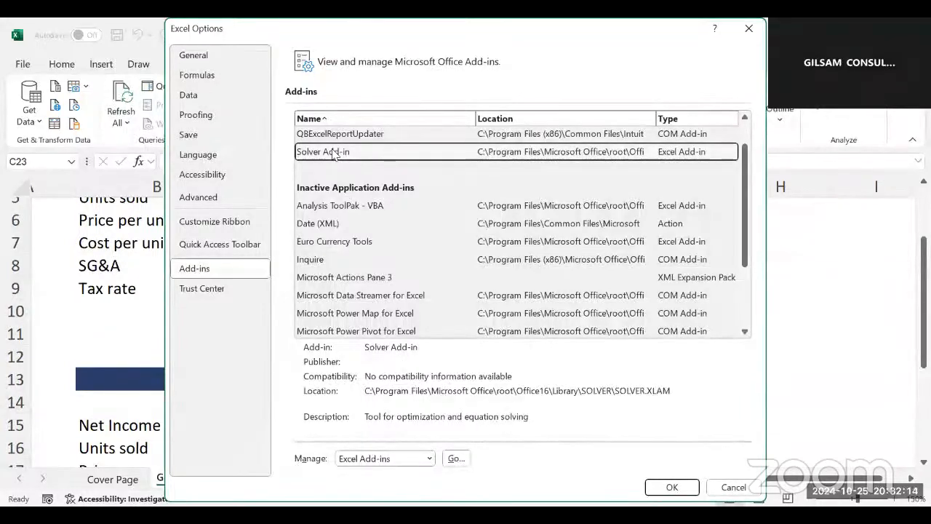
click(461, 463)
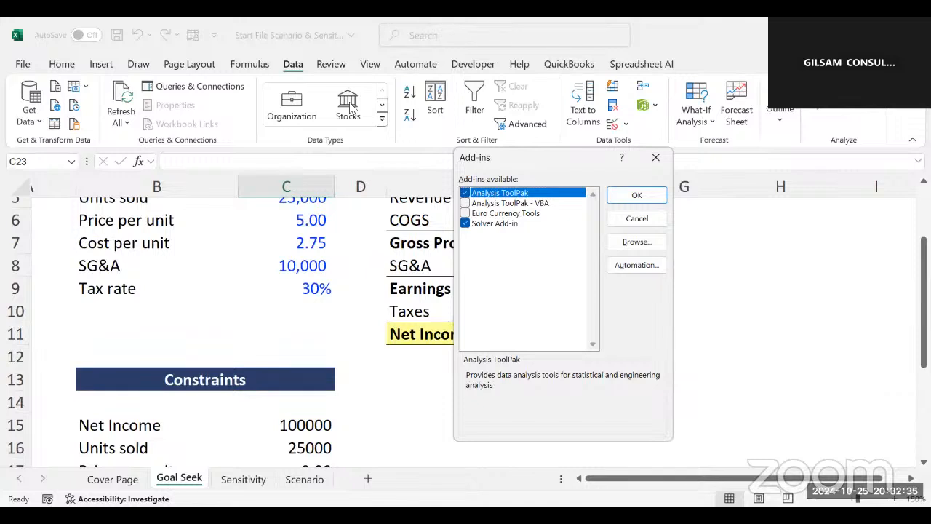
click(635, 197)
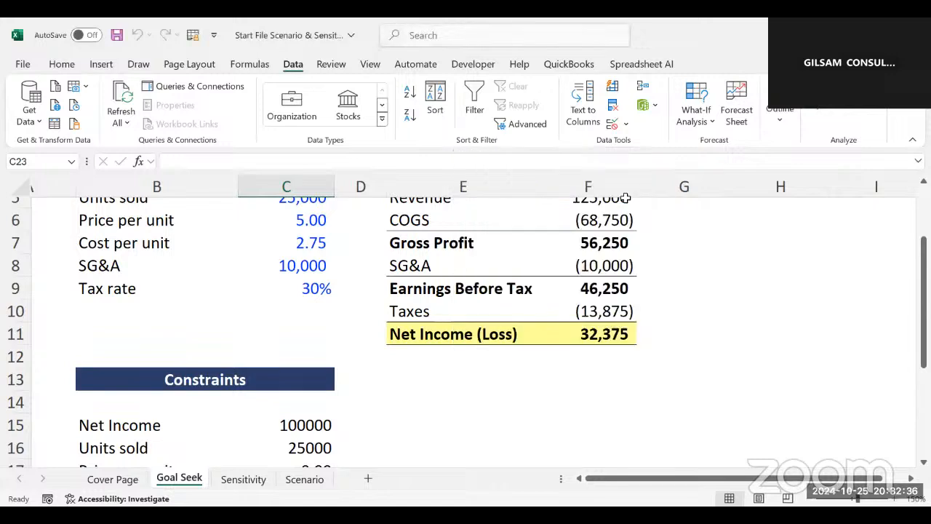
click(662, 340)
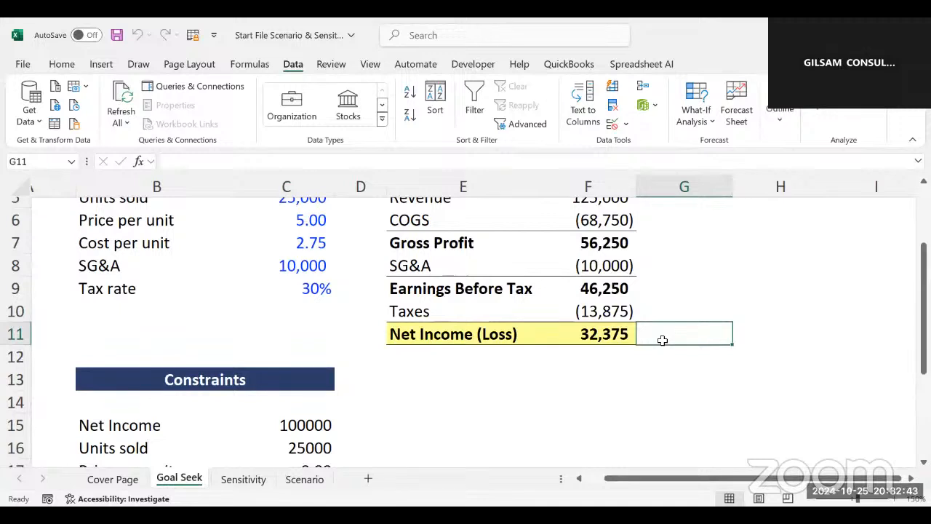
Step: Switch to the Sensitivity sheet and examine its Units sold and Price per unit assumptions and the Net Income formula
click(244, 479)
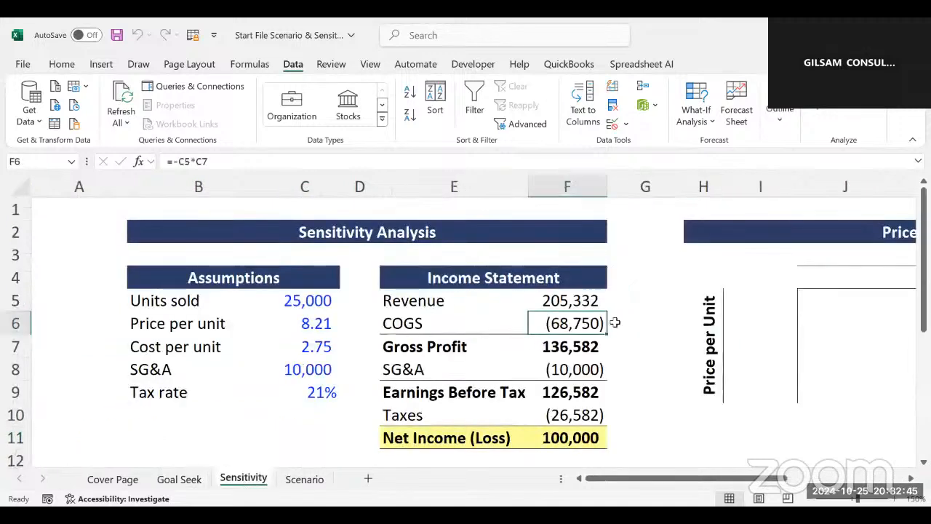
click(648, 374)
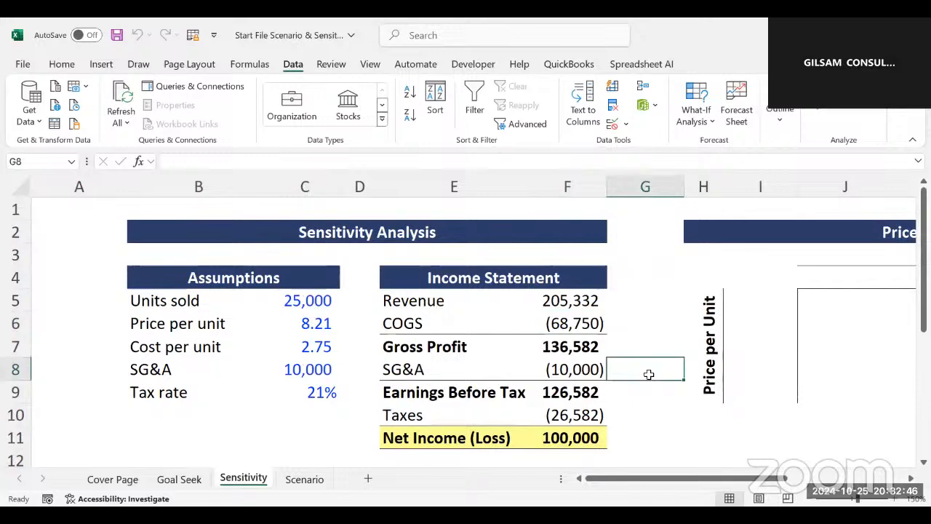
scroll(648, 374, down, 1)
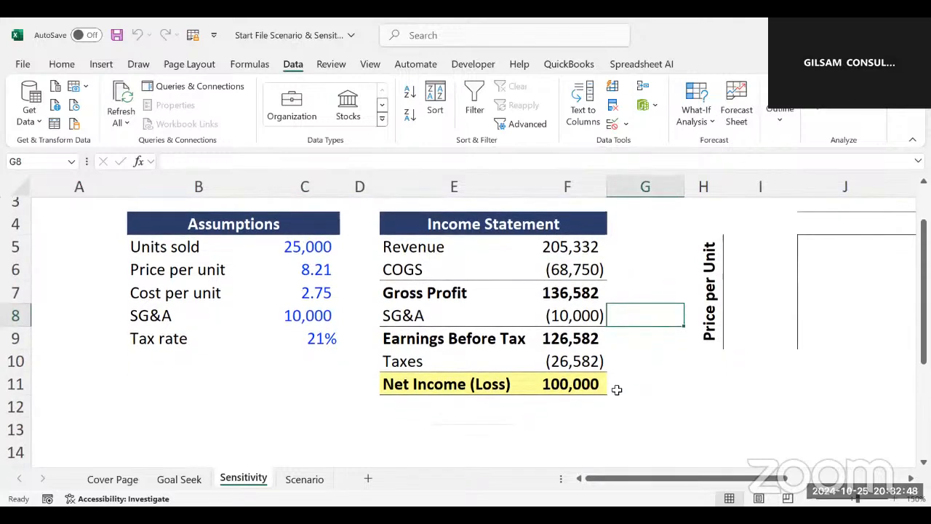
click(287, 246)
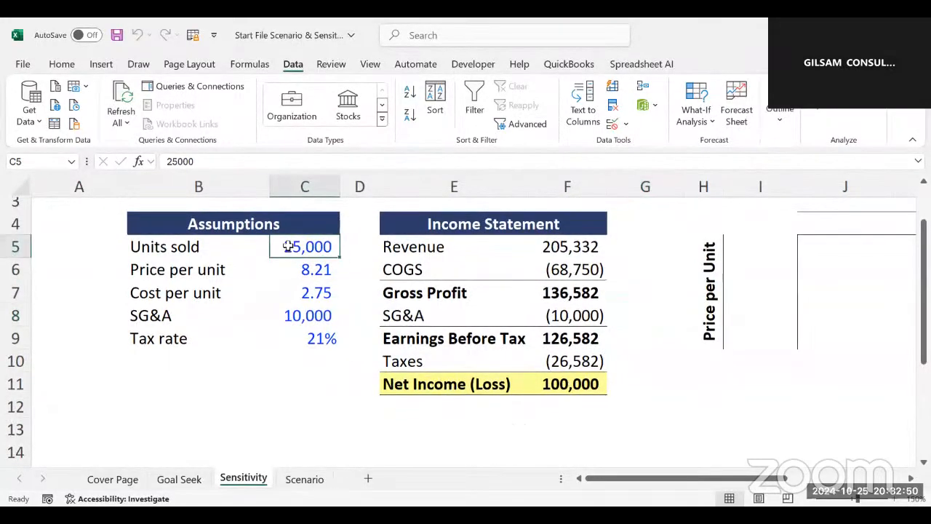
click(167, 274)
click(291, 272)
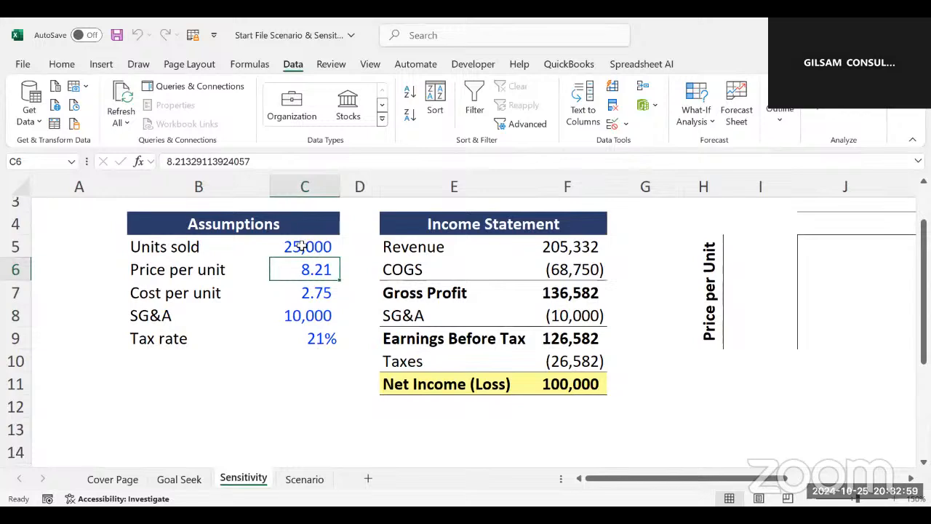
click(302, 247)
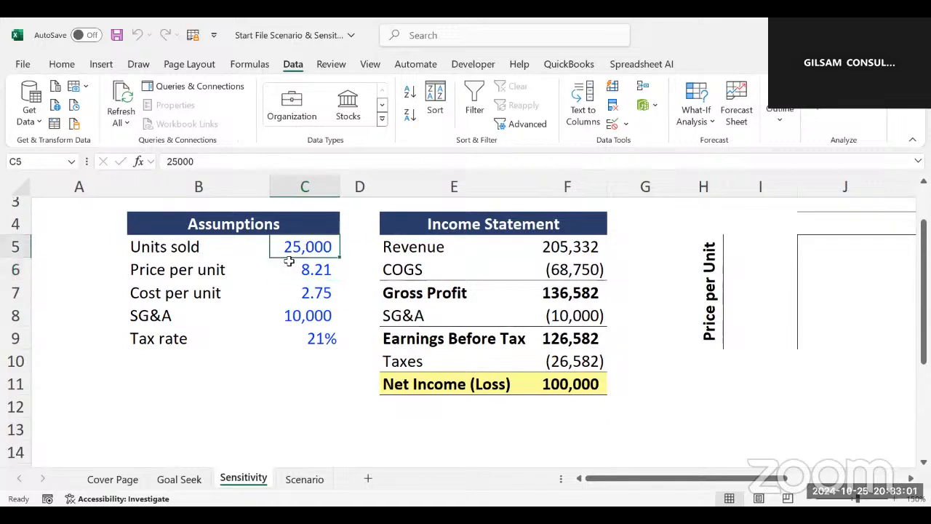
click(291, 266)
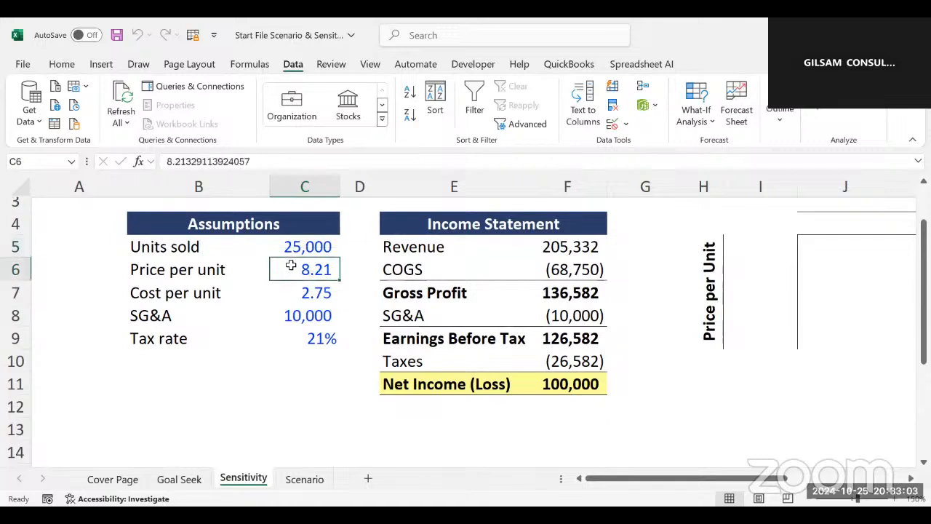
click(568, 384)
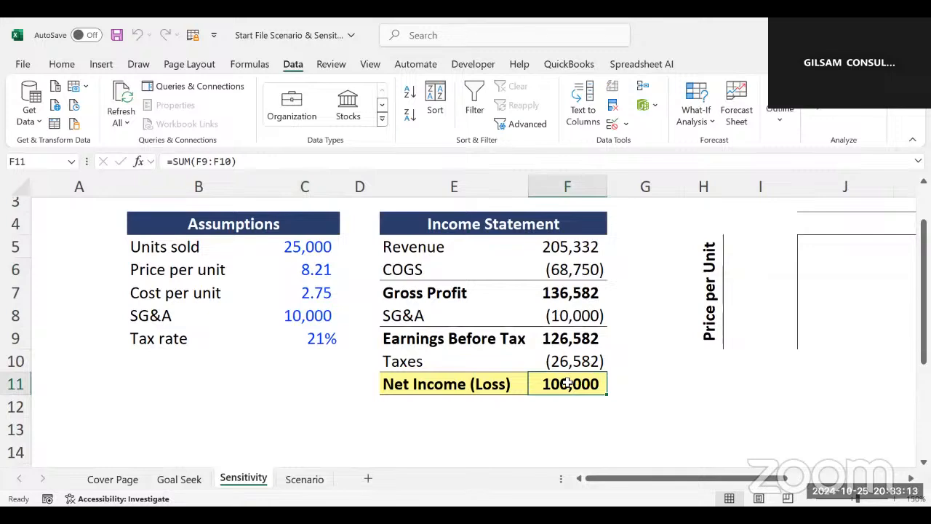
click(635, 384)
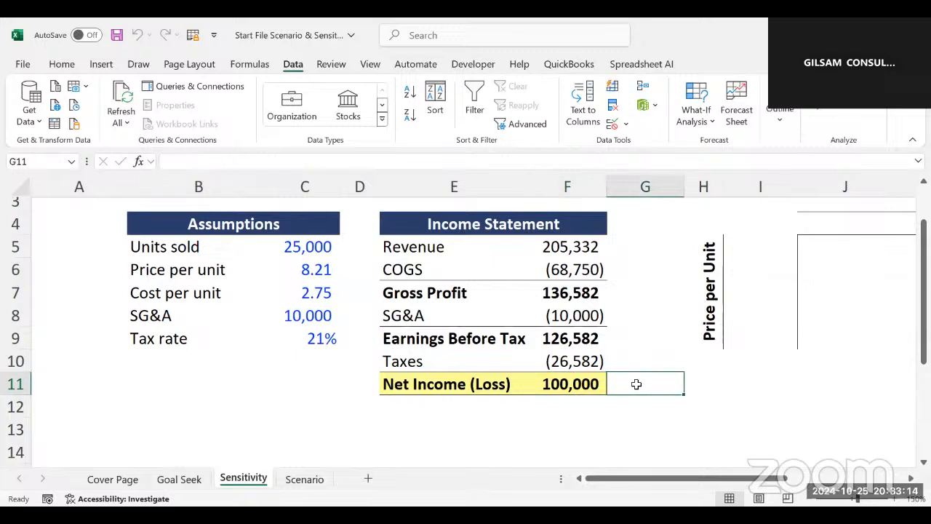
Step: Enter the label DATA TABLES in cell I13, below the empty price and quantity sensitivity grid
click(320, 341)
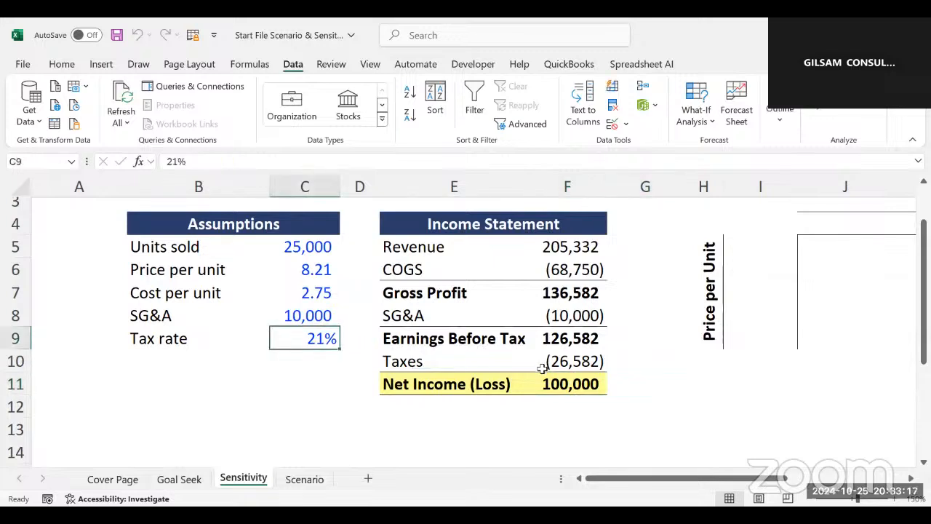
click(431, 438)
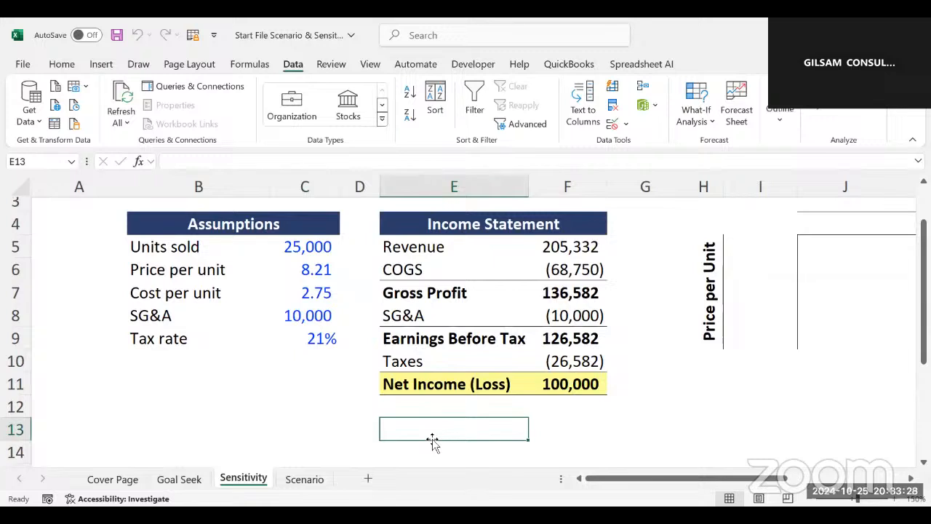
scroll(432, 441, right, 5)
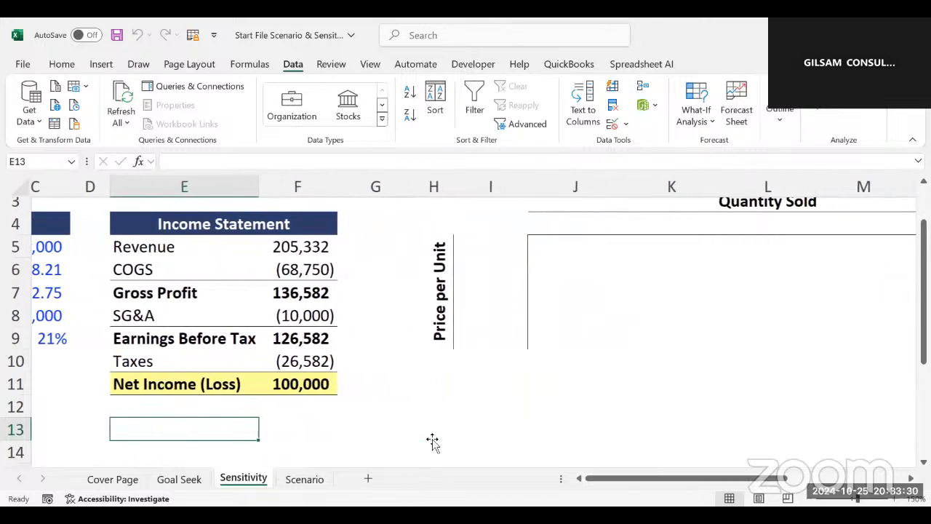
click(491, 429)
text(DATA )
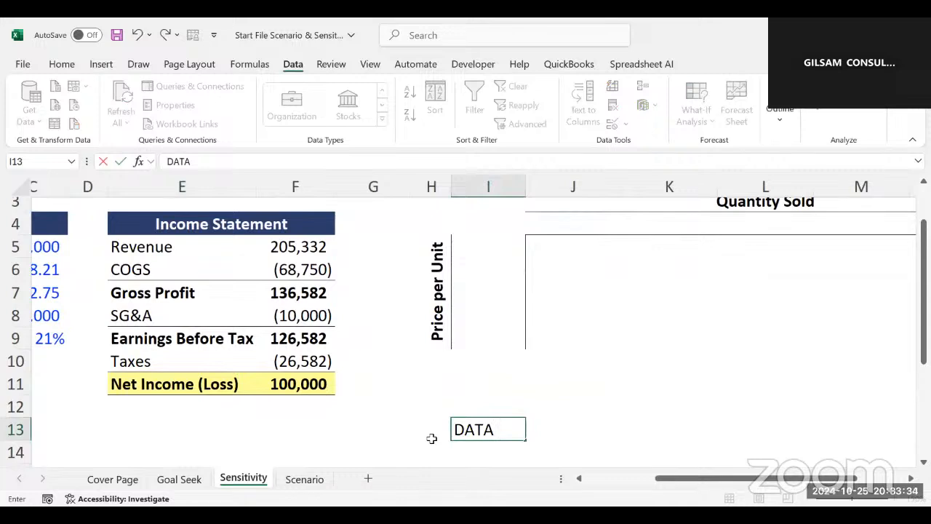
text(TABLES)
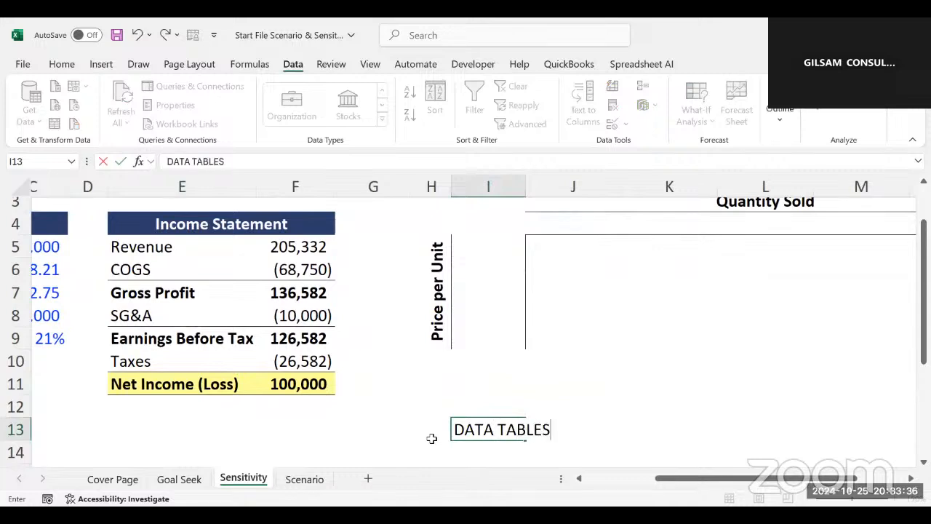
key(Up)
key(Up)
key(Right)
key(Right)
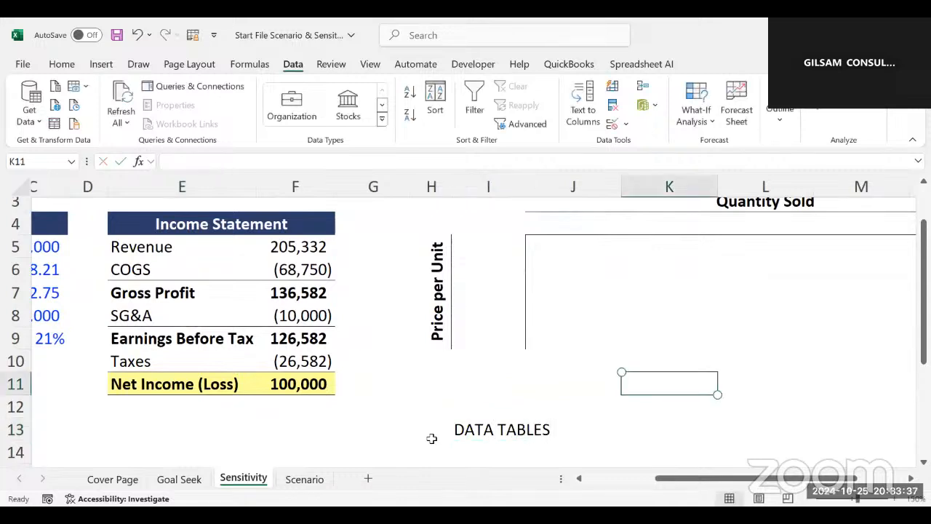
click(496, 435)
right_click(496, 435)
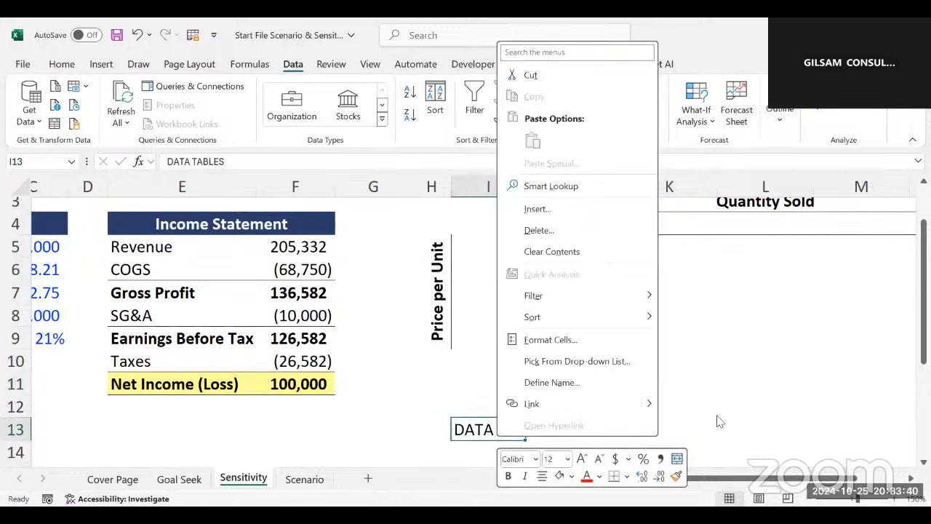
click(663, 233)
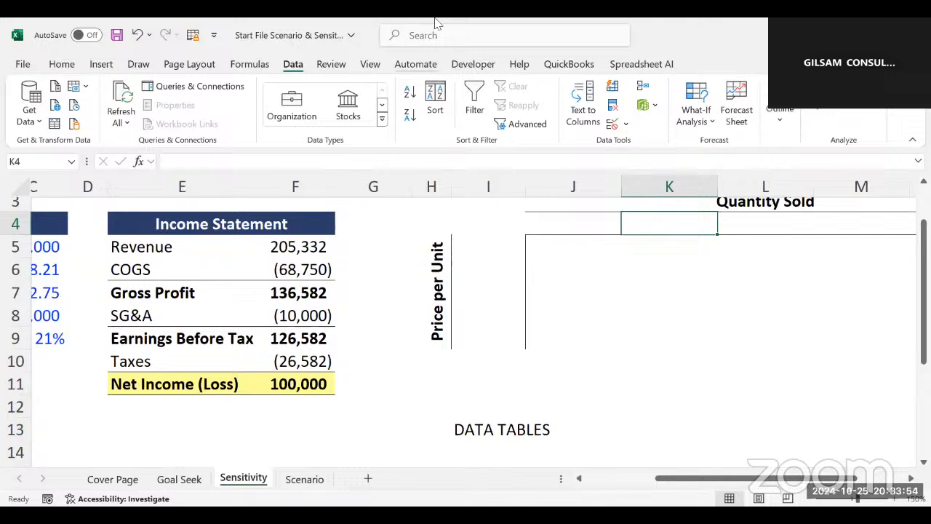
click(553, 430)
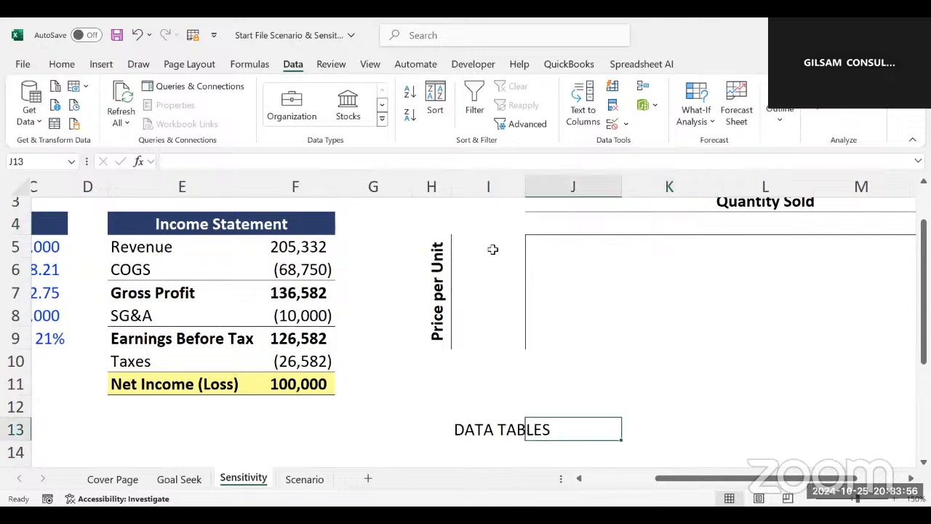
Step: Copy the Units sold value from C5 into L4 under Quantity Sold, using Paste Special with the All option
click(54, 238)
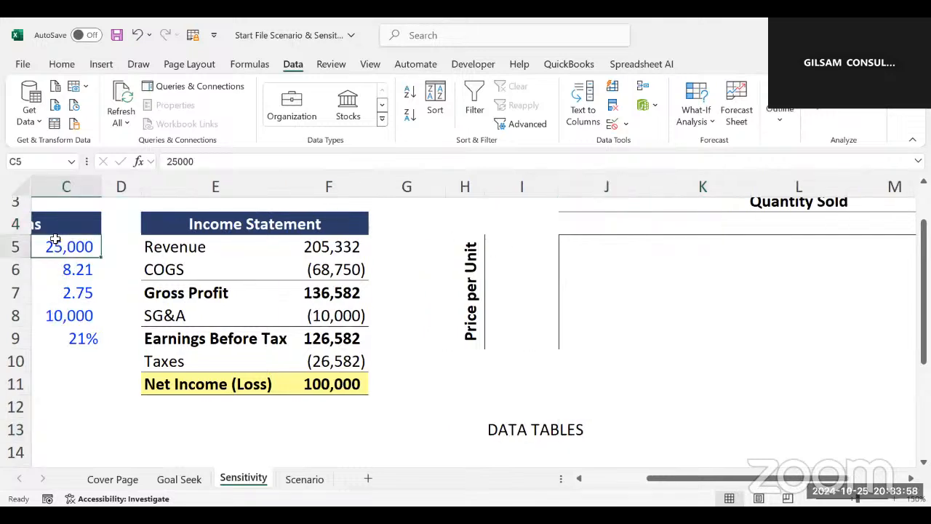
key(ctrl+c)
click(779, 216)
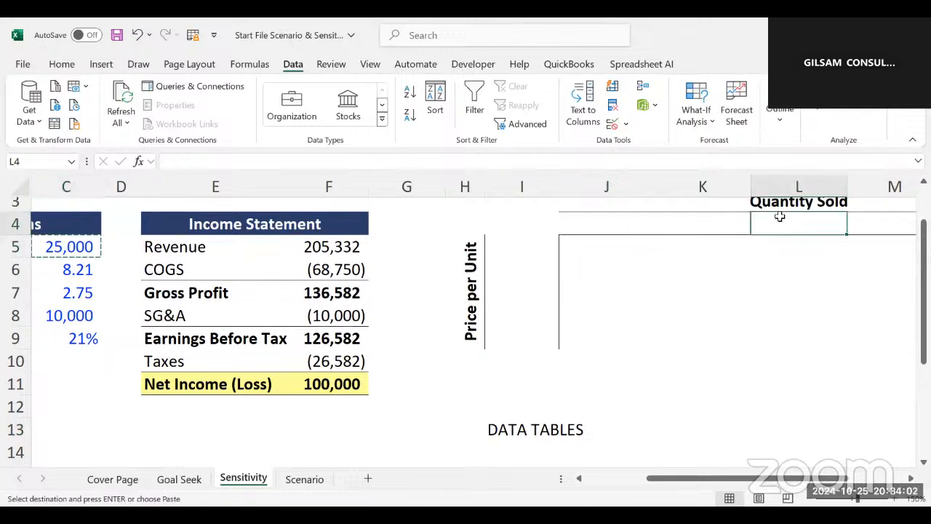
key(ctrl+v)
click(728, 331)
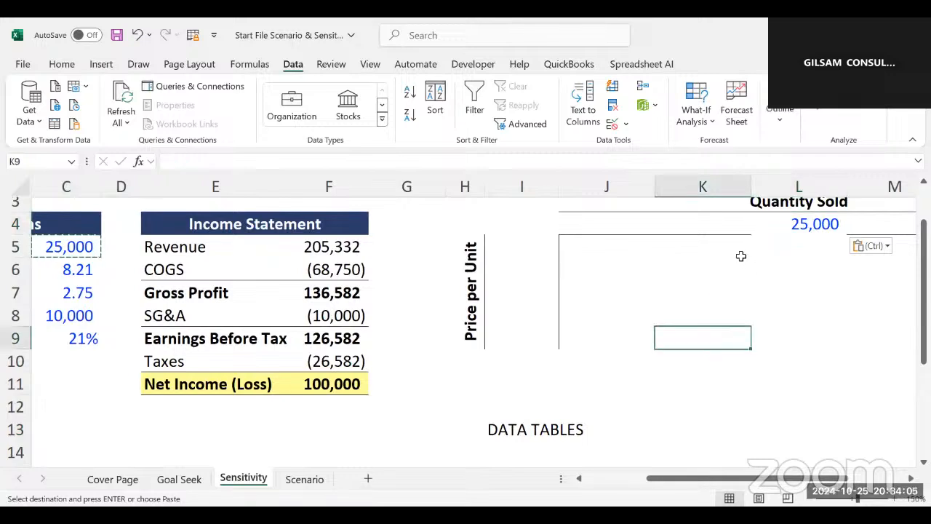
key(ctrl+z)
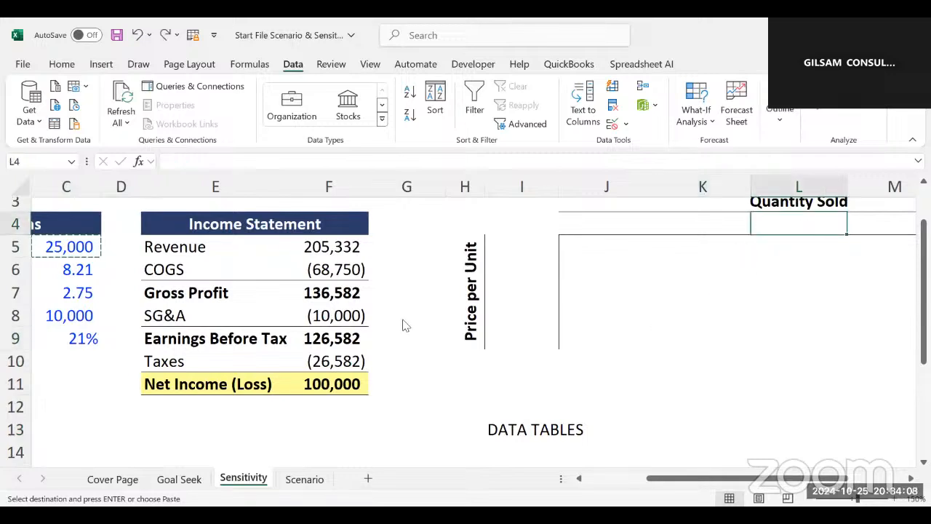
key(ctrl+alt+v)
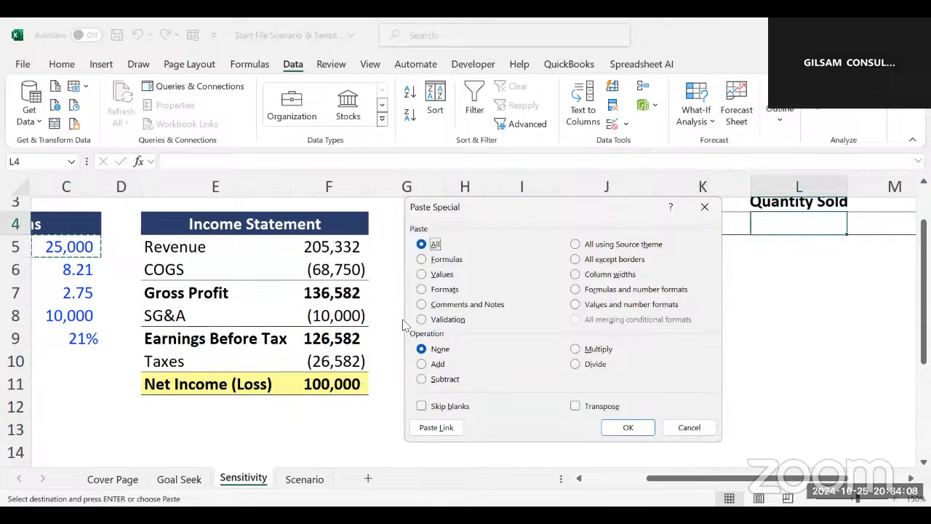
key(Return)
scroll(545, 327, right, 2)
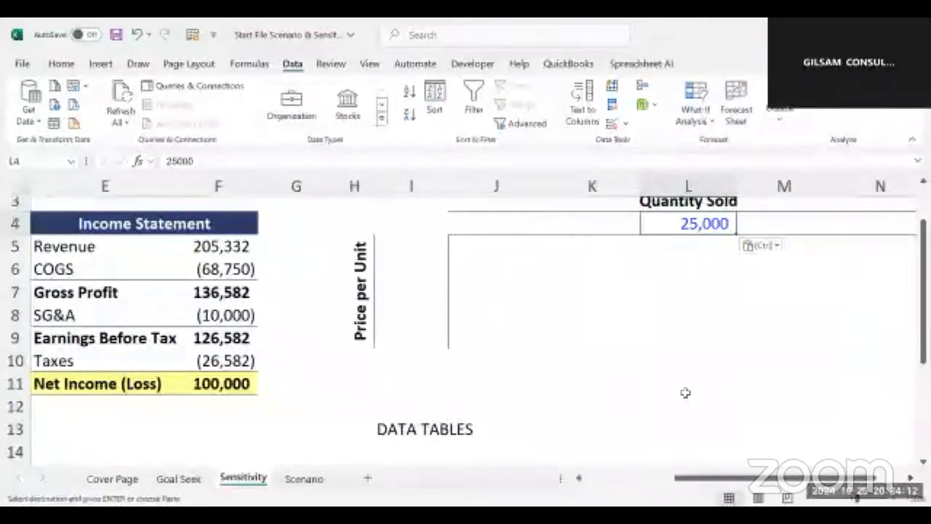
click(686, 391)
Step: Enter the formula =L4-5000 in K4 for the quantity one step below the base case
click(625, 220)
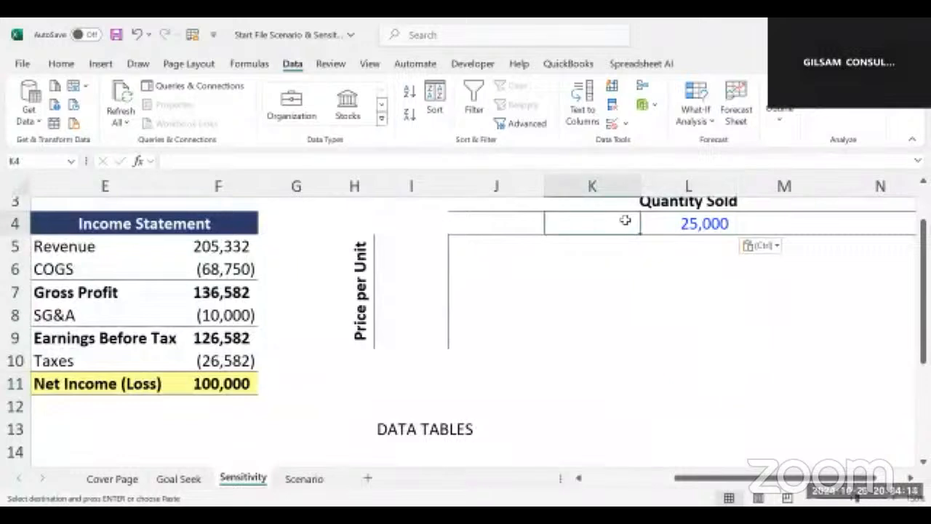
text(=)
click(686, 222)
text(-)
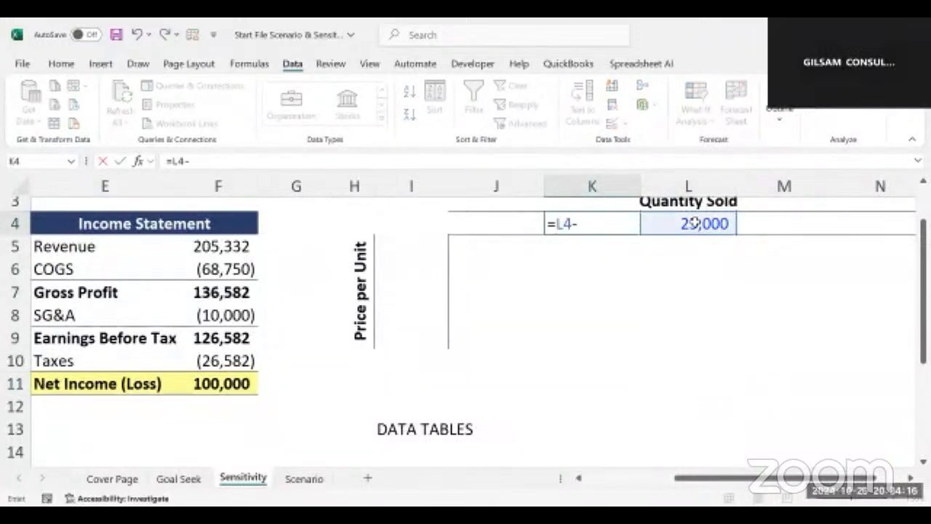
text(5000)
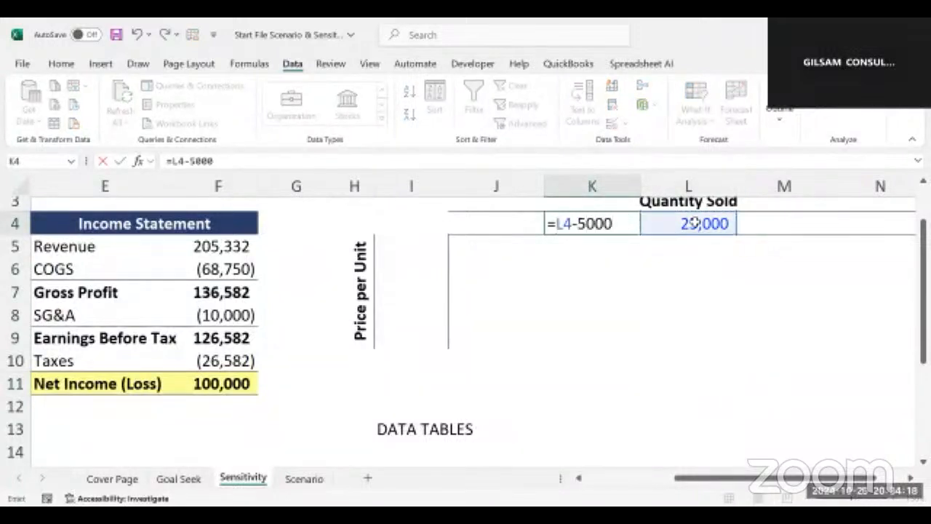
key(Return)
Step: Enter the formula =K4-5000 in J4 for the lowest quantity in the Quantity Sold row
click(499, 228)
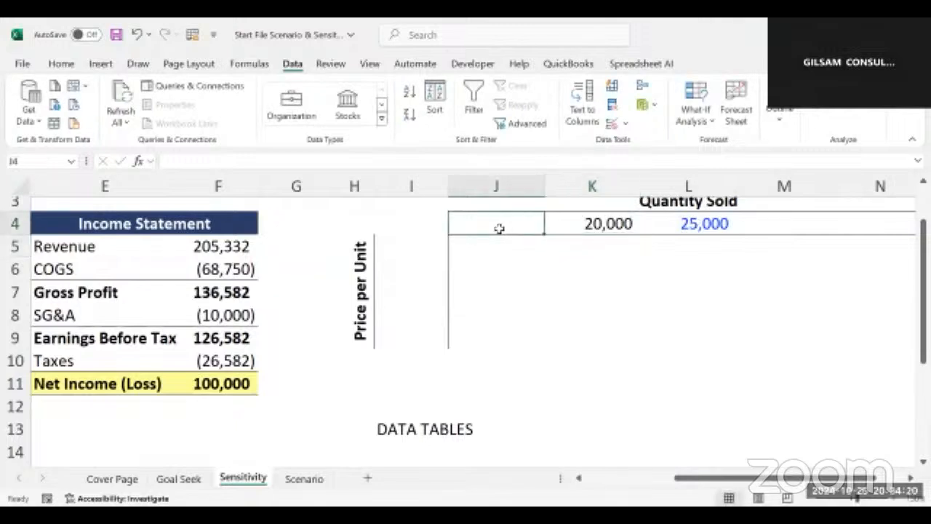
text(=)
click(609, 221)
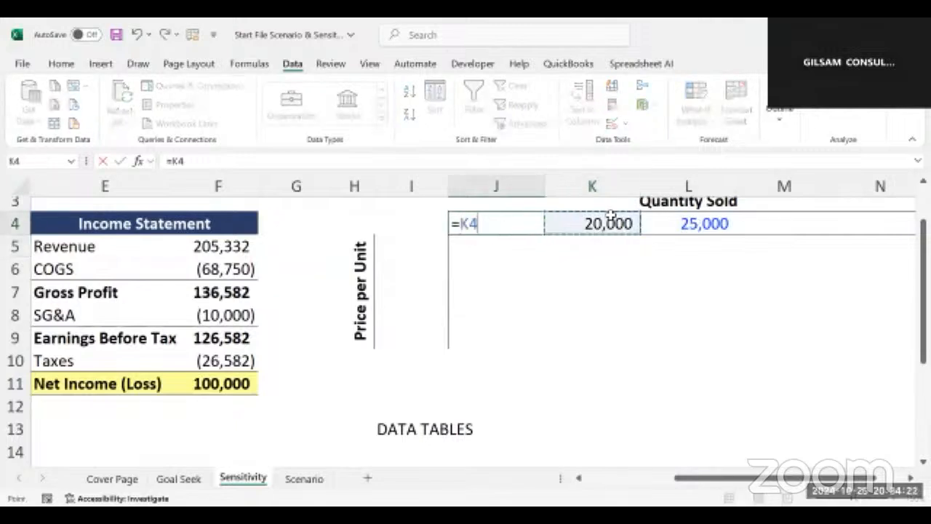
text(-5000)
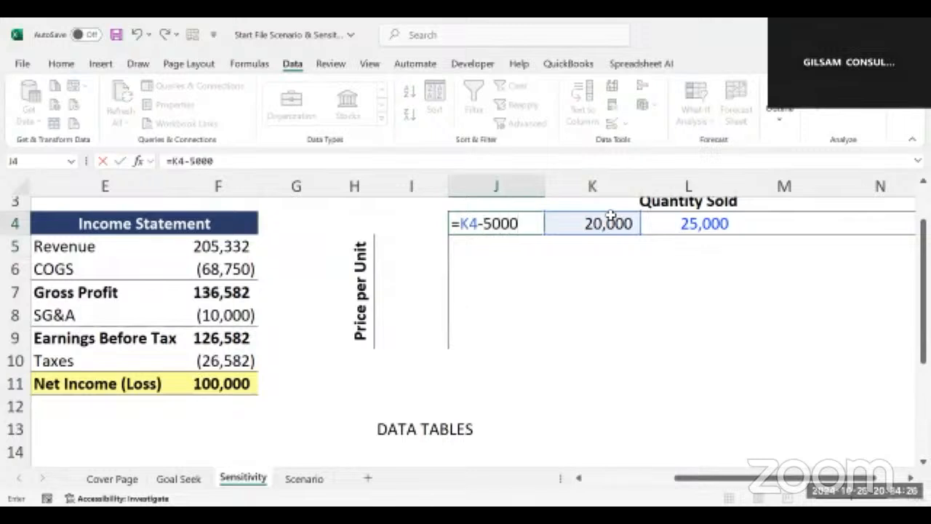
key(Return)
click(596, 266)
click(498, 230)
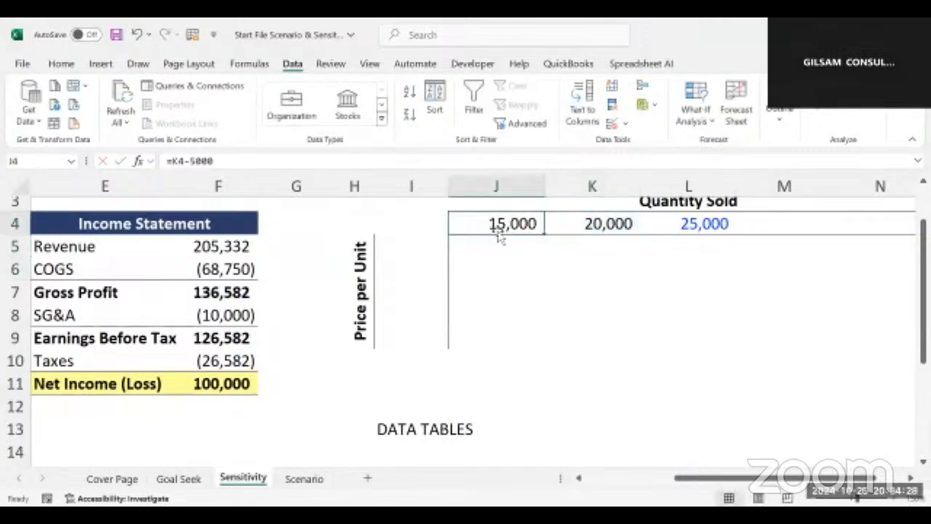
Step: Enter the formula =L4+5000 in M4 for the quantity one step above the base case
scroll(553, 279, up, 1)
scroll(553, 280, right, 1)
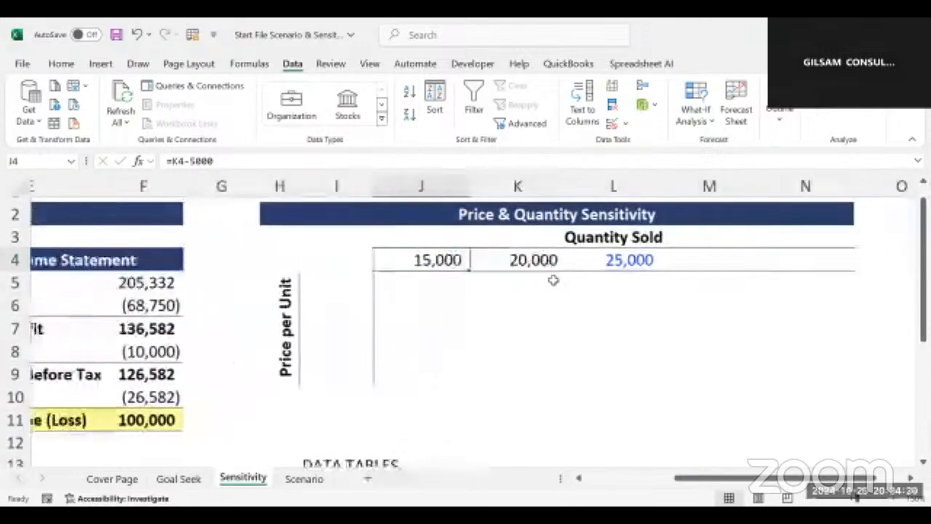
scroll(554, 280, right, 2)
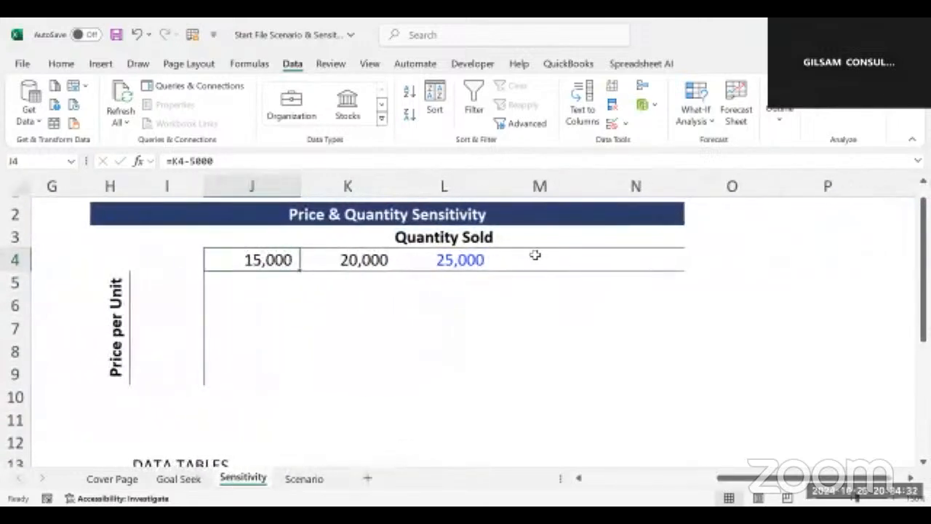
click(535, 254)
text(=)
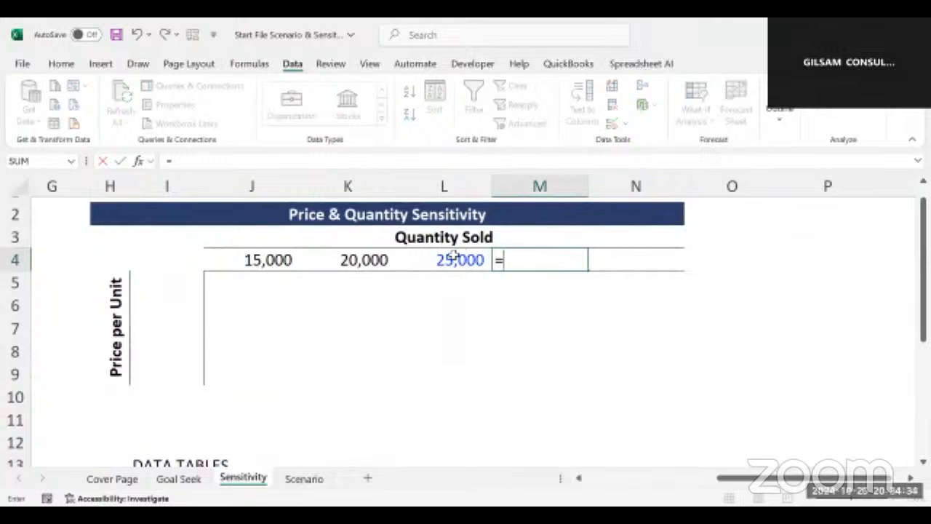
click(454, 256)
text(+)
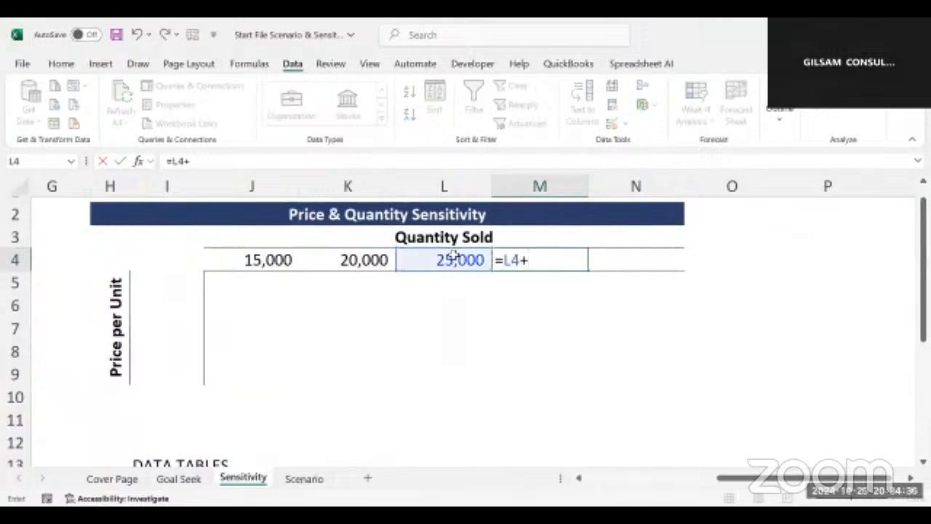
text(5000)
key(Return)
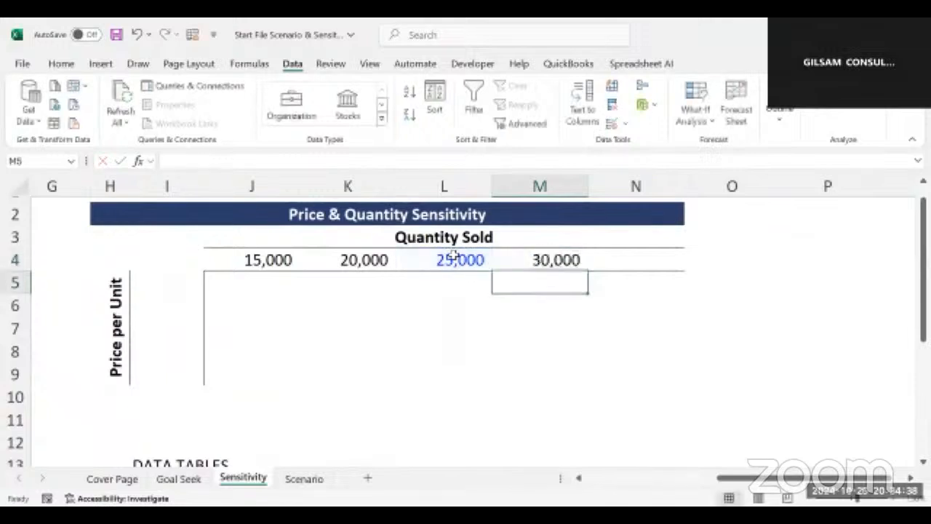
Step: Fill the M4 formula across to N4 to complete the Quantity Sold row, and check the copied formula
click(538, 258)
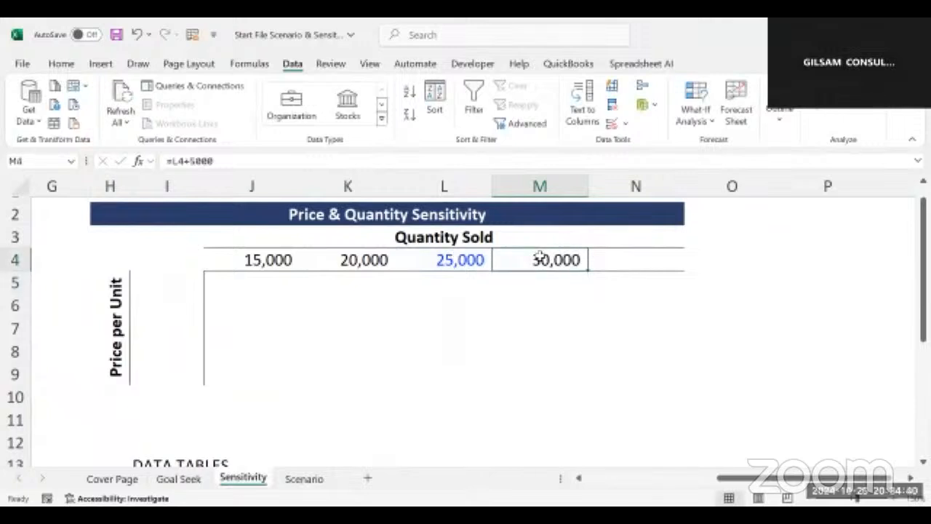
drag(539, 256, 622, 252)
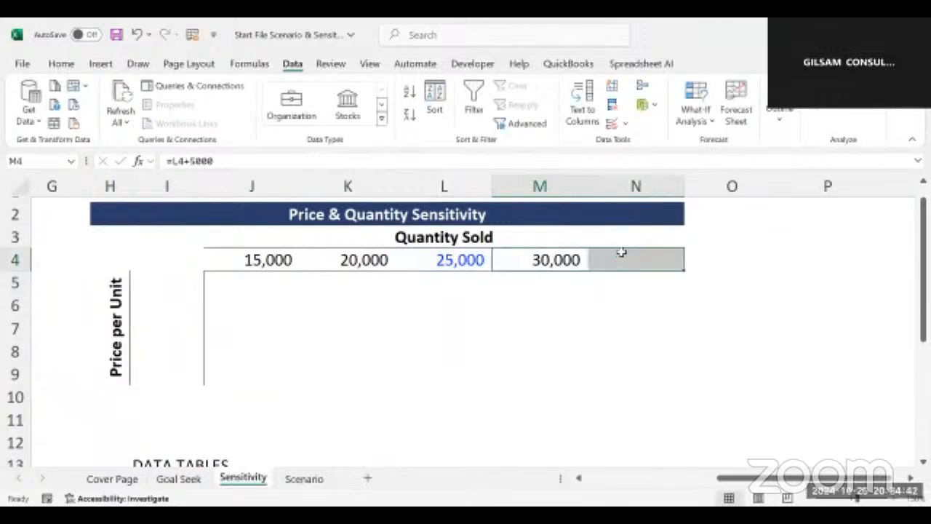
key(ctrl+r)
click(603, 295)
click(591, 256)
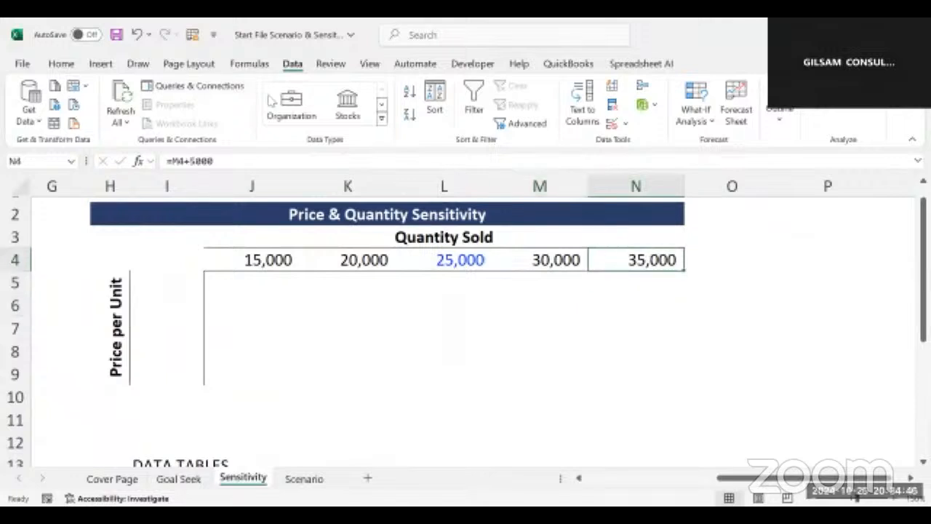
click(436, 333)
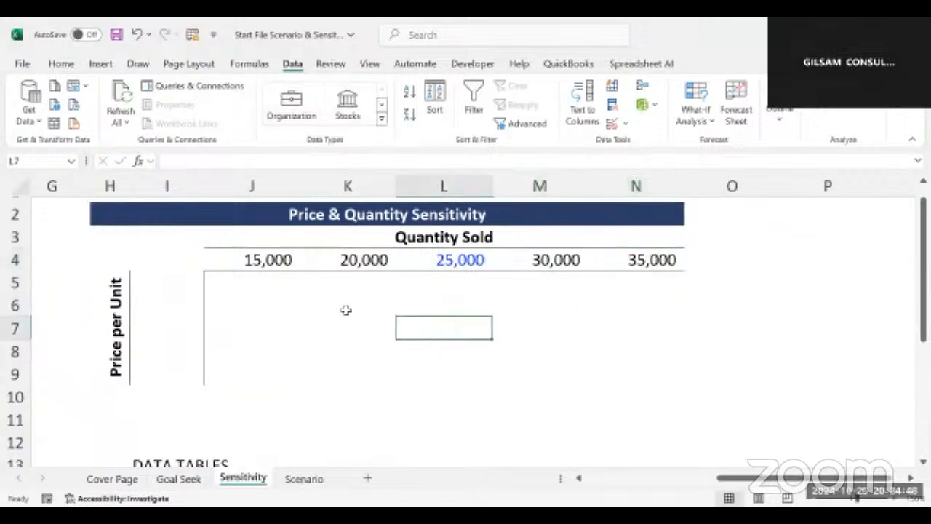
Step: Copy the price per unit from C6 and paste it as values only into I7, the middle of the Price per Unit column
click(184, 298)
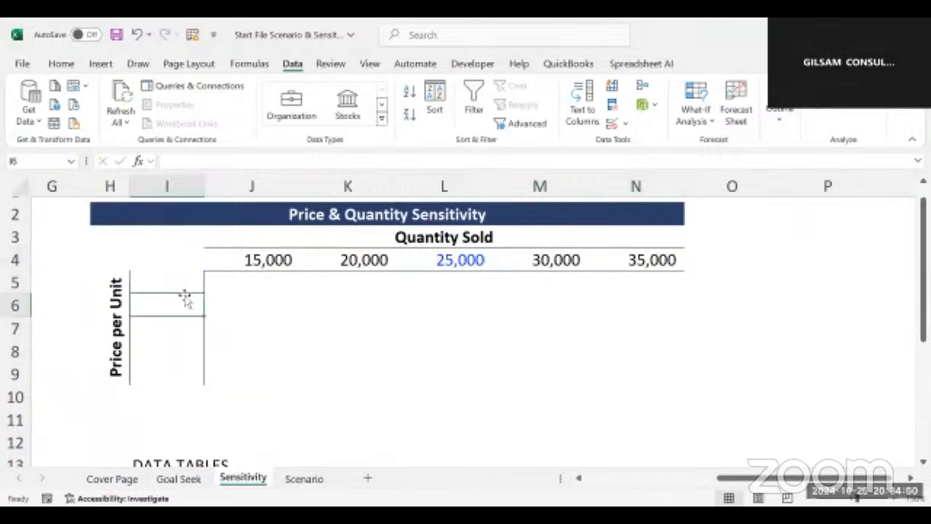
click(444, 237)
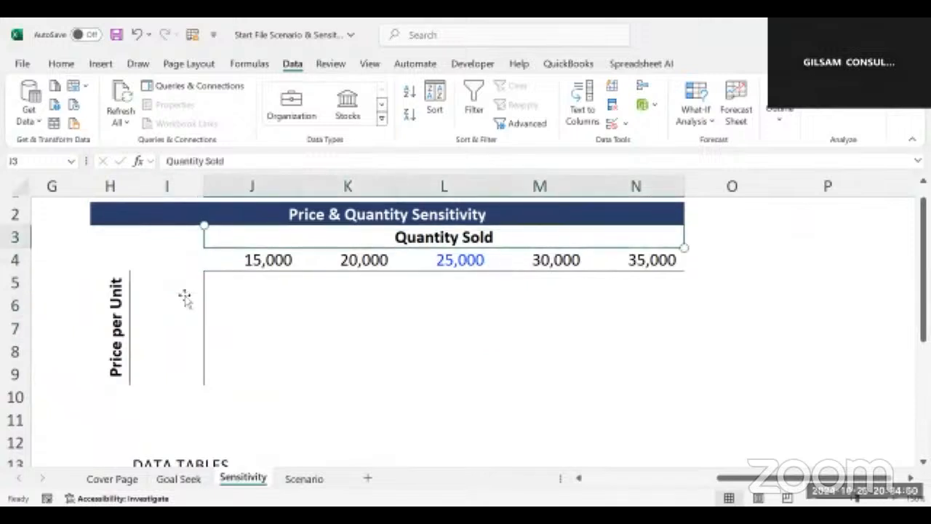
click(117, 357)
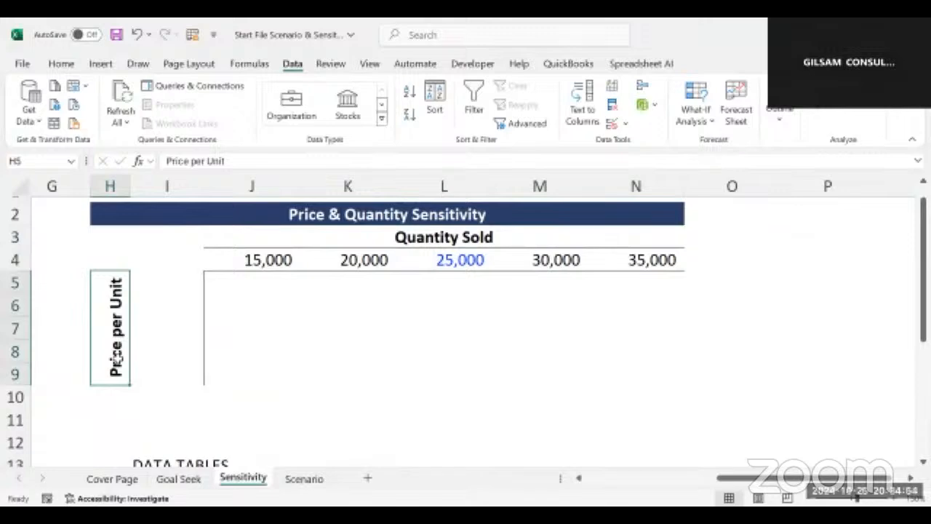
scroll(118, 357, left, 5)
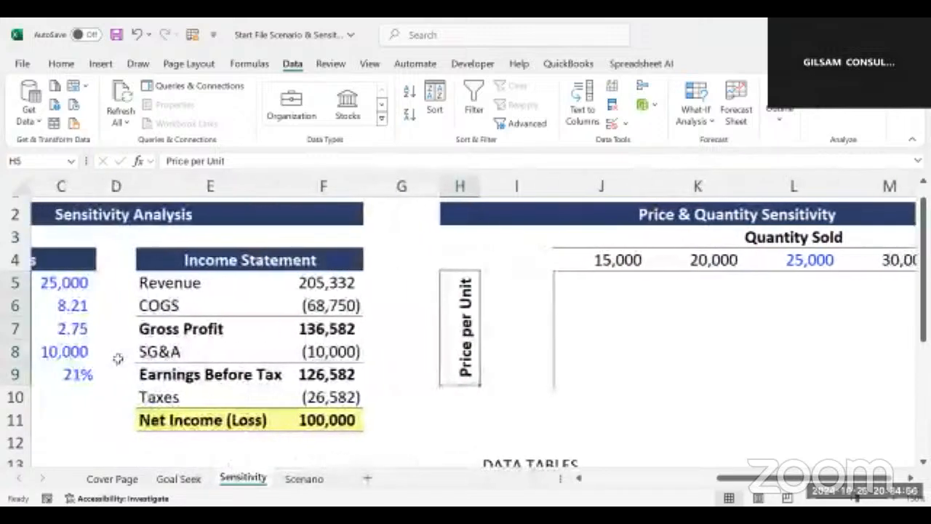
click(66, 306)
key(ctrl+c)
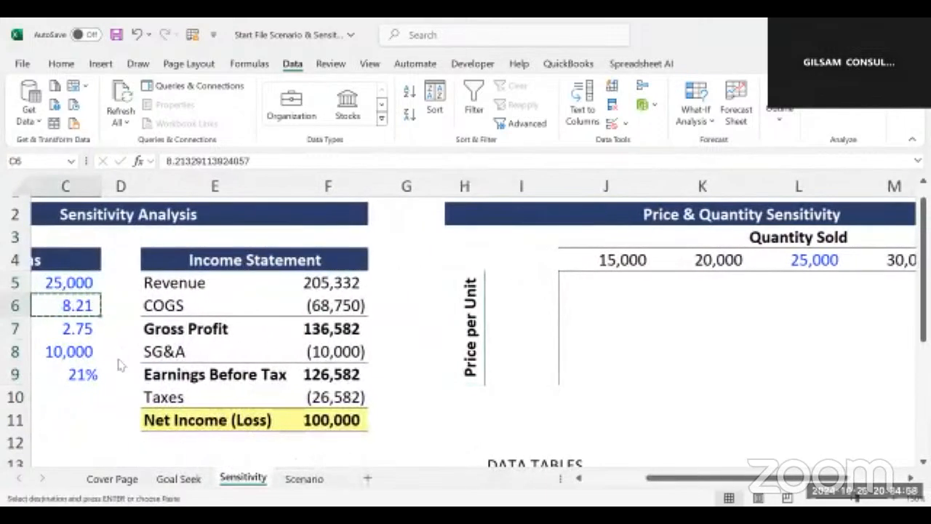
click(521, 328)
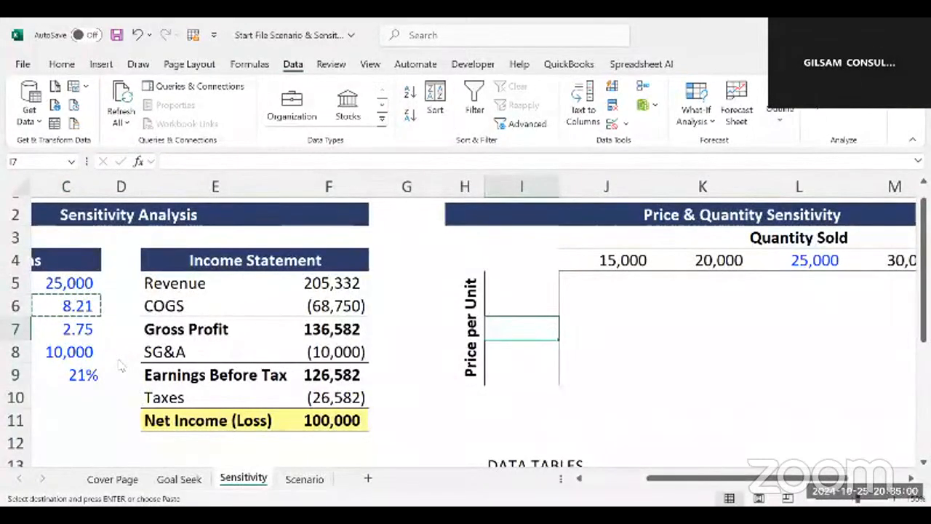
key(ctrl+alt+v)
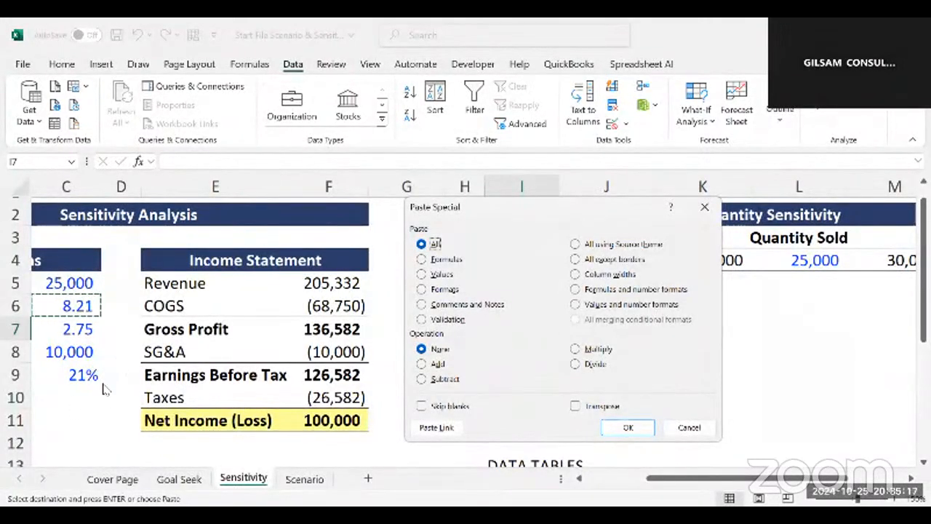
click(421, 274)
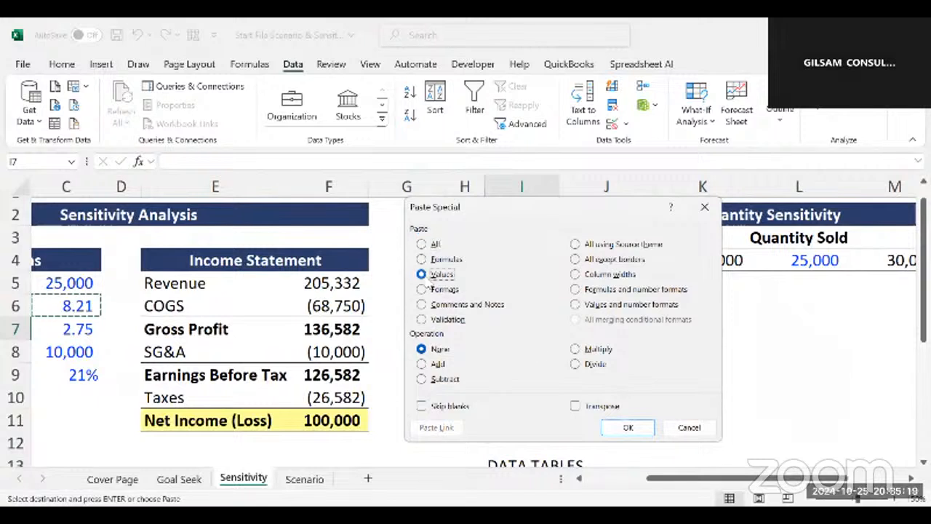
click(628, 428)
click(651, 332)
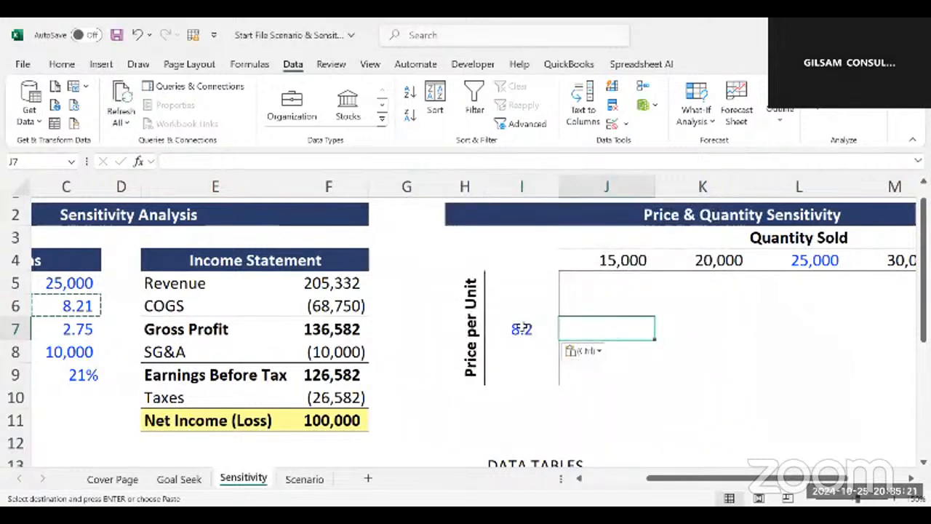
click(515, 327)
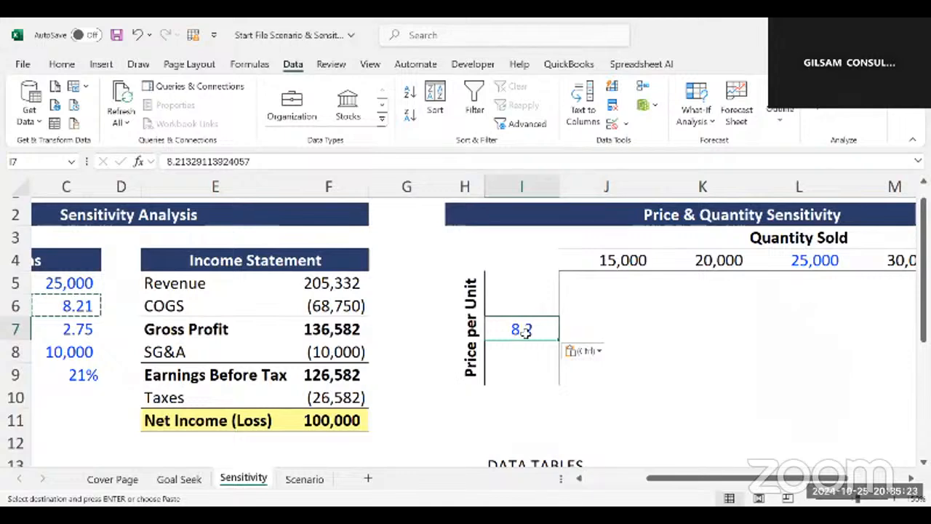
Step: Enter 8 in I7 as the rounded base-case price per unit
key(Escape)
text(8)
click(613, 320)
click(529, 330)
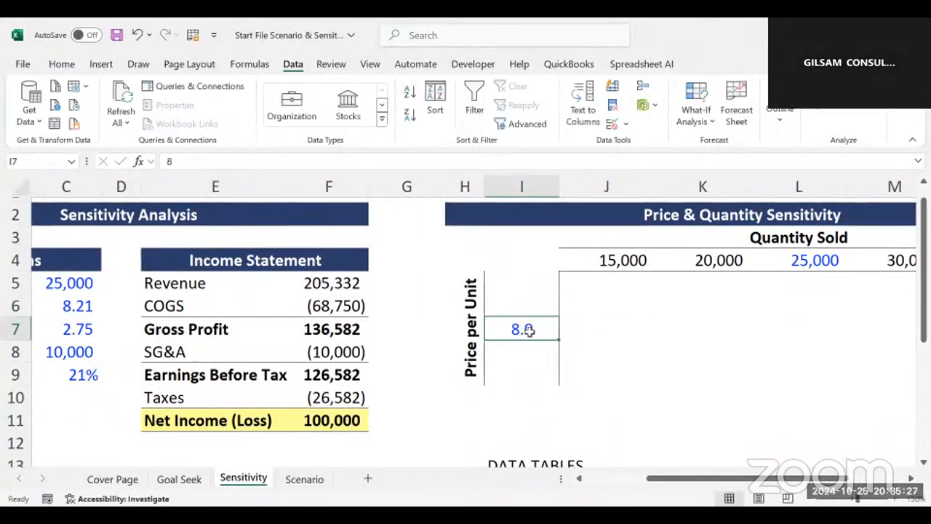
Step: Enter the formula =I7-1 in I6 for the price one step below the base case
click(520, 305)
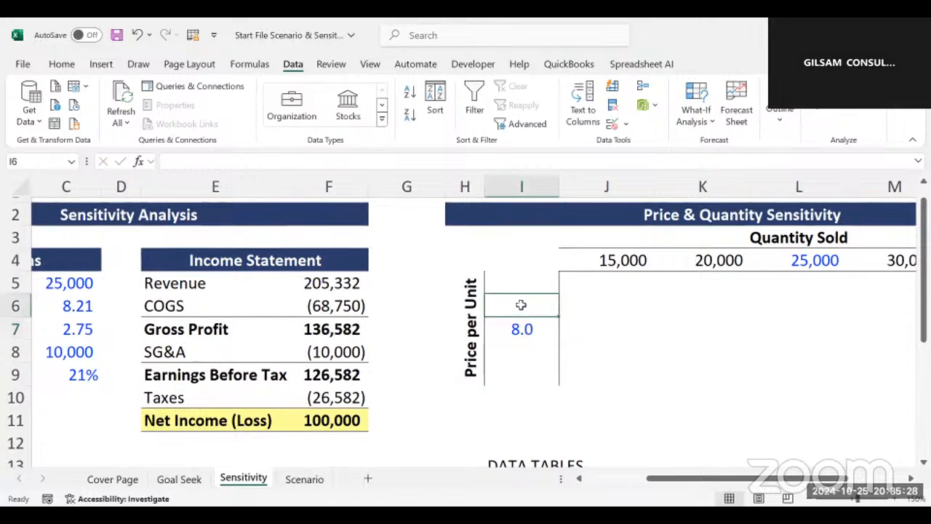
text(=)
click(520, 328)
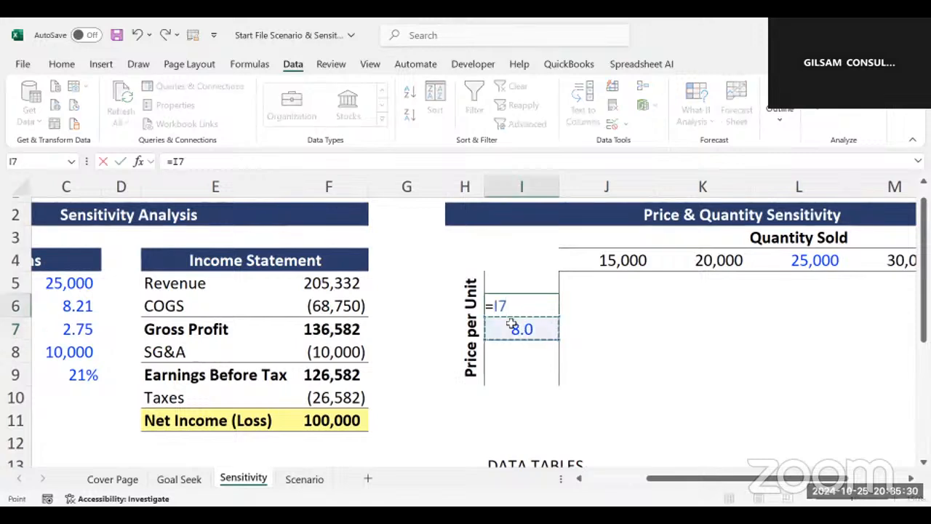
text(-1)
key(Return)
Step: Enter the formula =I6-1 in I5 for the lowest price in the Price per Unit column
click(514, 279)
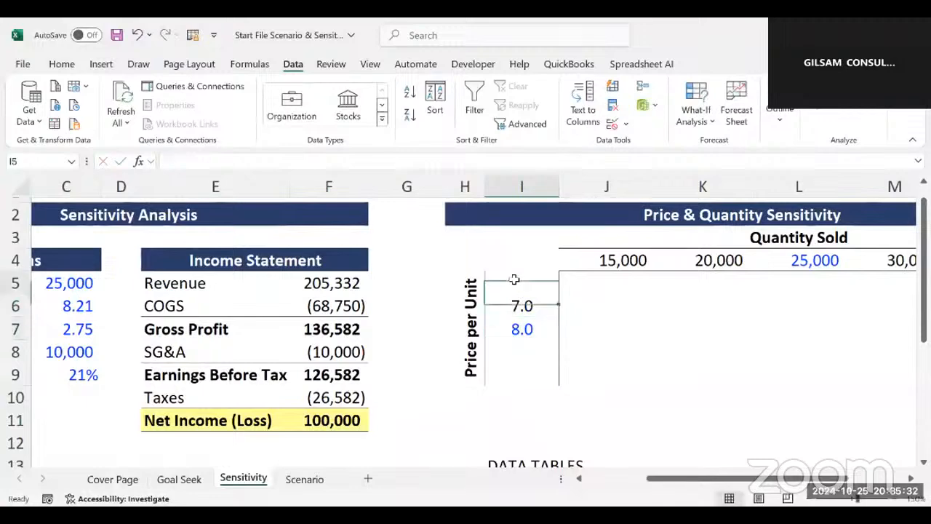
text(=)
click(510, 305)
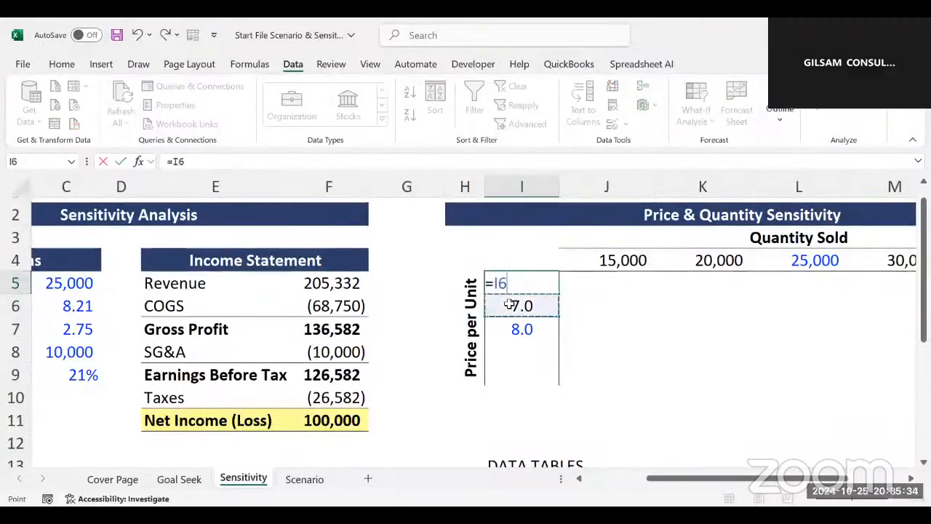
text(-1)
key(Return)
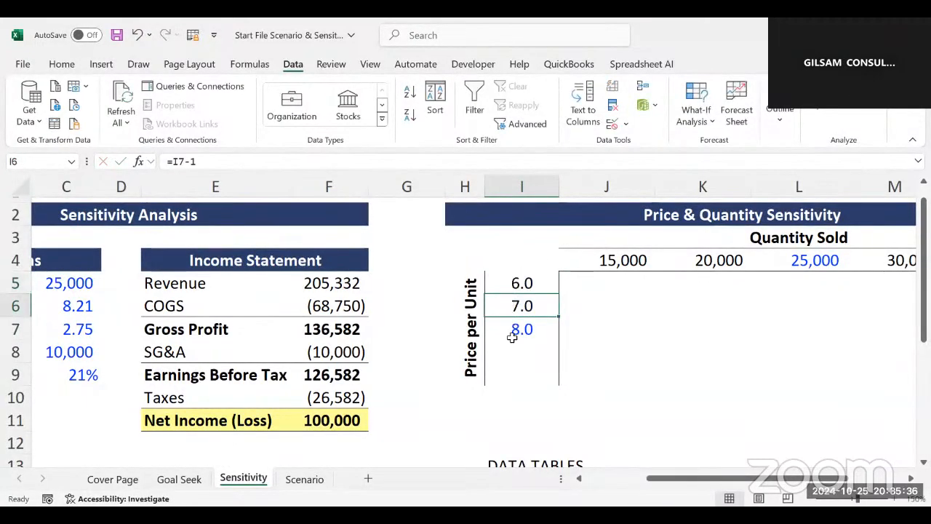
Step: Enter the formula =I7+1 in I8 for the price one step above the base case
click(513, 331)
click(513, 343)
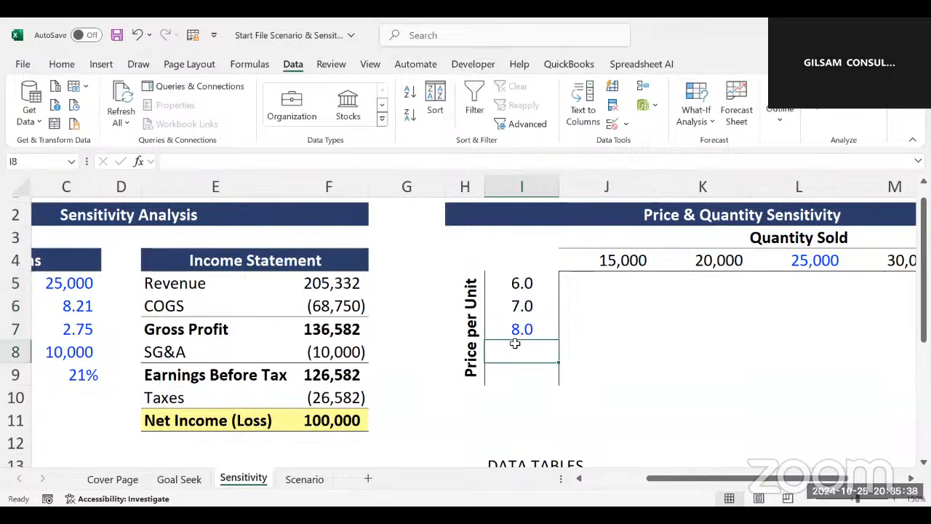
text(=)
click(506, 332)
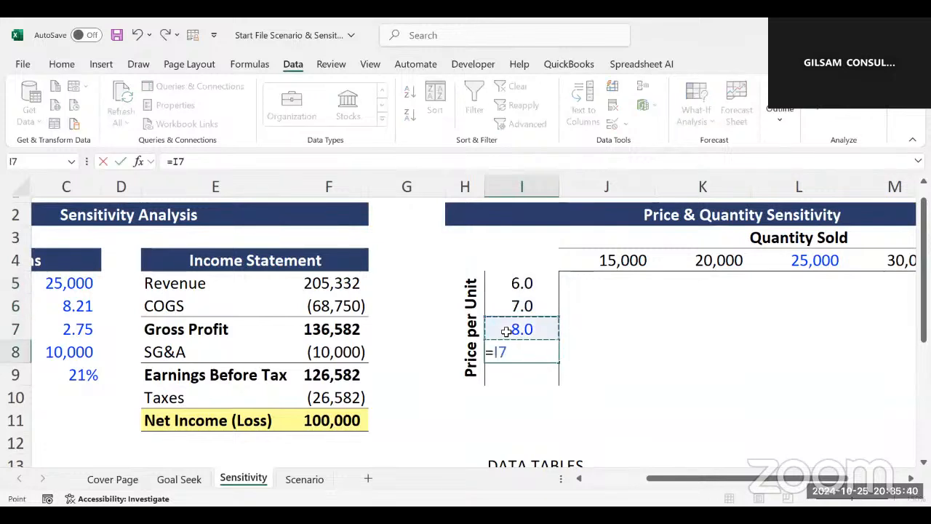
text(+1)
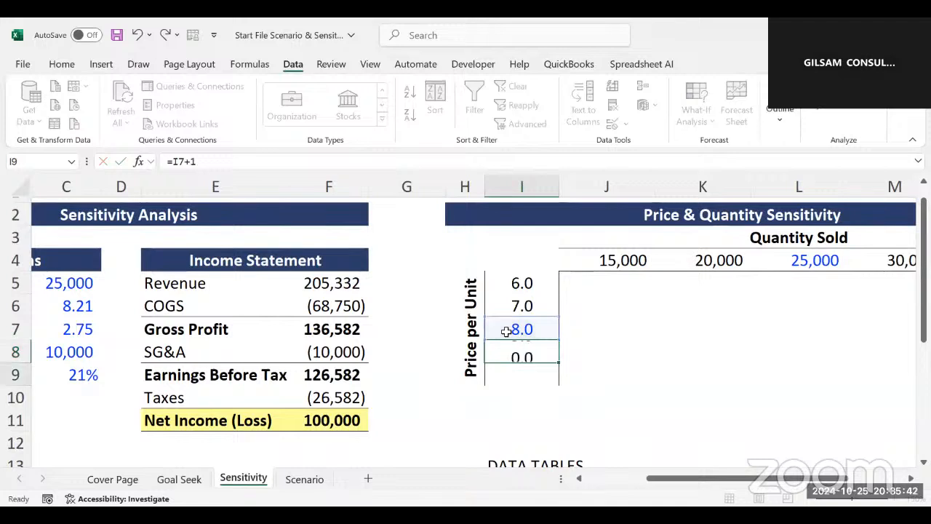
key(Return)
Step: Enter the formula =I8+1 in I9 for the highest price in the Price per Unit column
text(=)
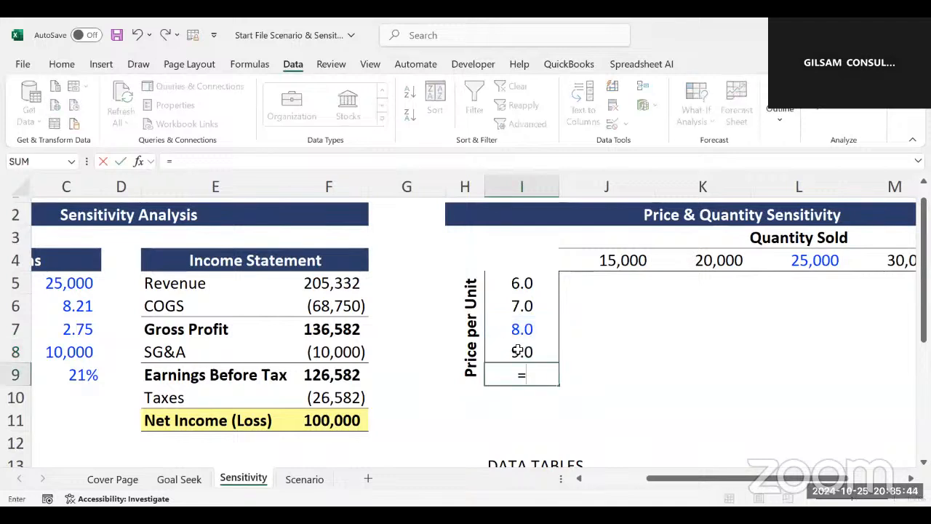
click(518, 351)
text(+1)
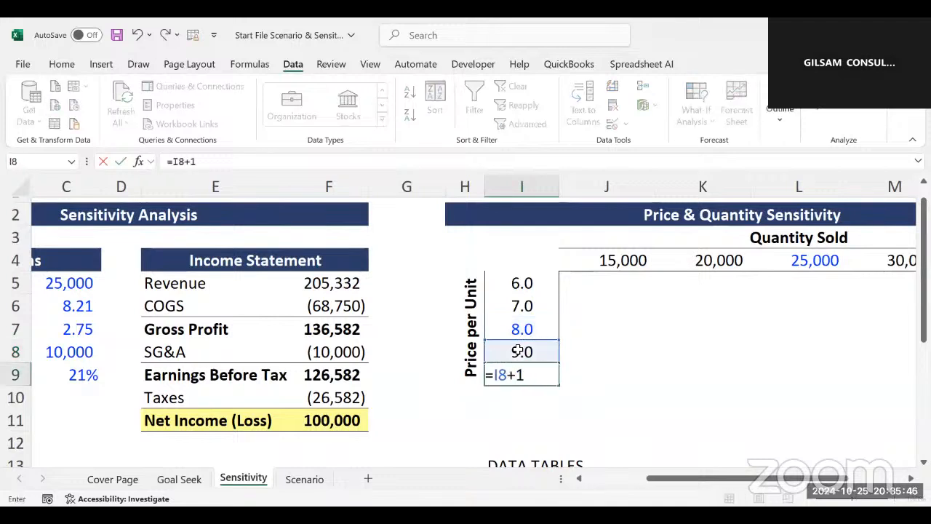
key(Return)
click(563, 354)
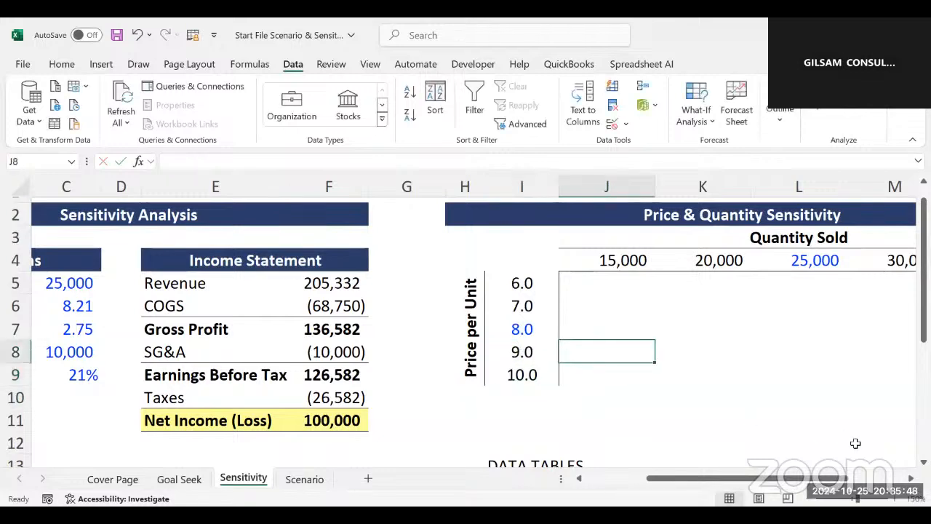
Step: Examine the Quantity Sold row, the Price per Unit column and the empty grid between them
click(910, 478)
click(910, 478)
click(910, 478)
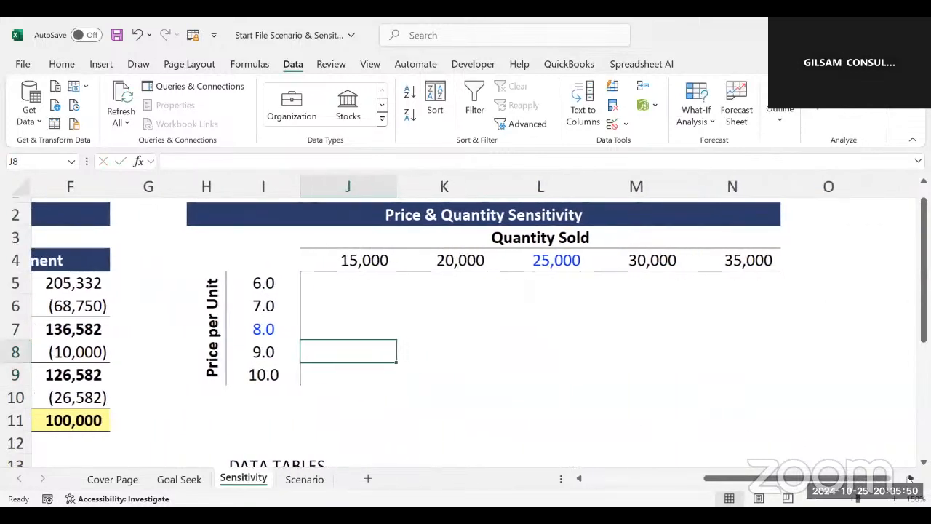
click(346, 279)
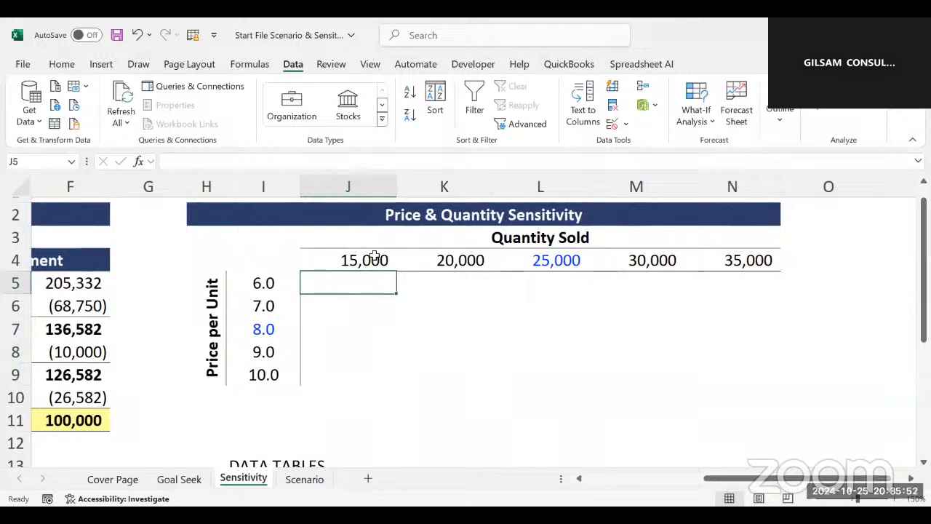
click(374, 256)
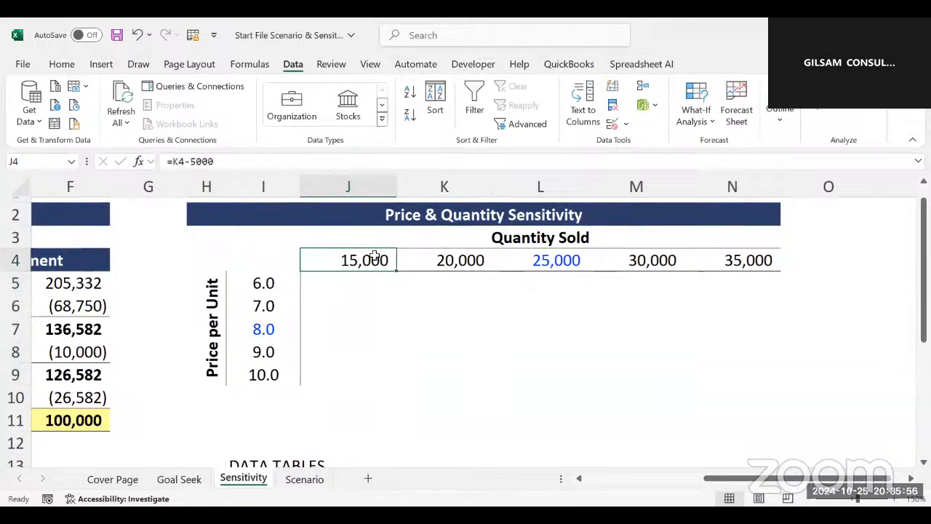
click(263, 374)
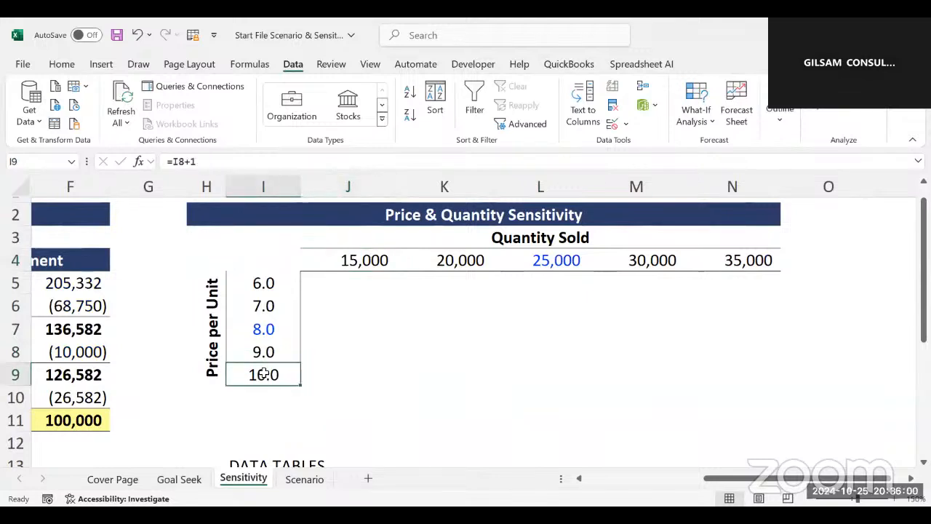
click(427, 352)
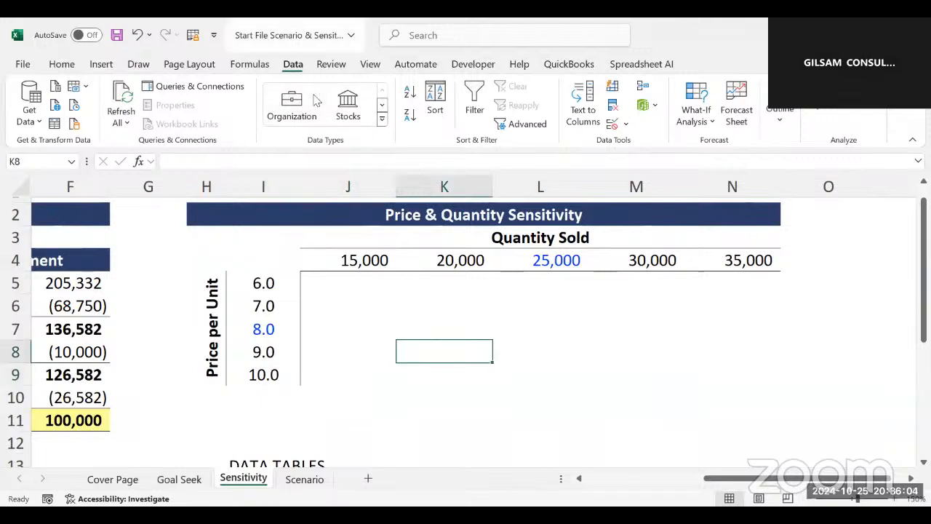
click(352, 378)
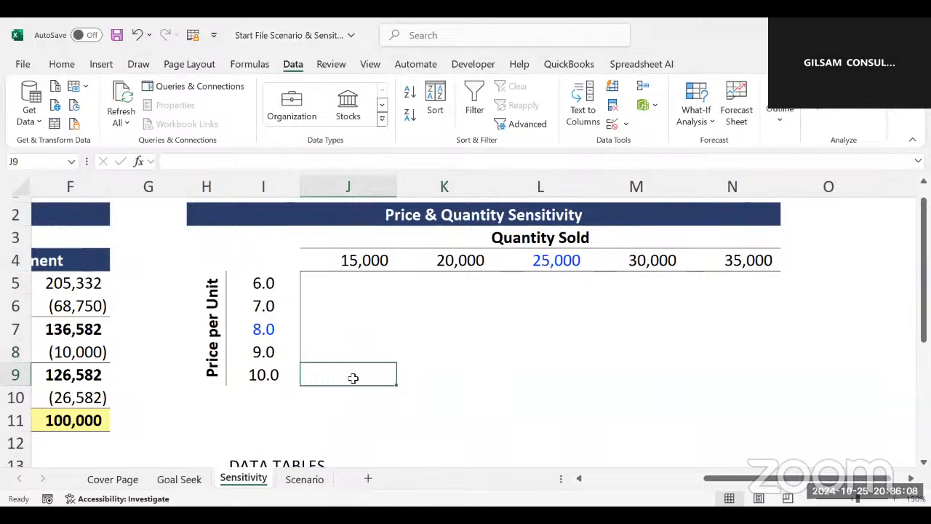
click(541, 351)
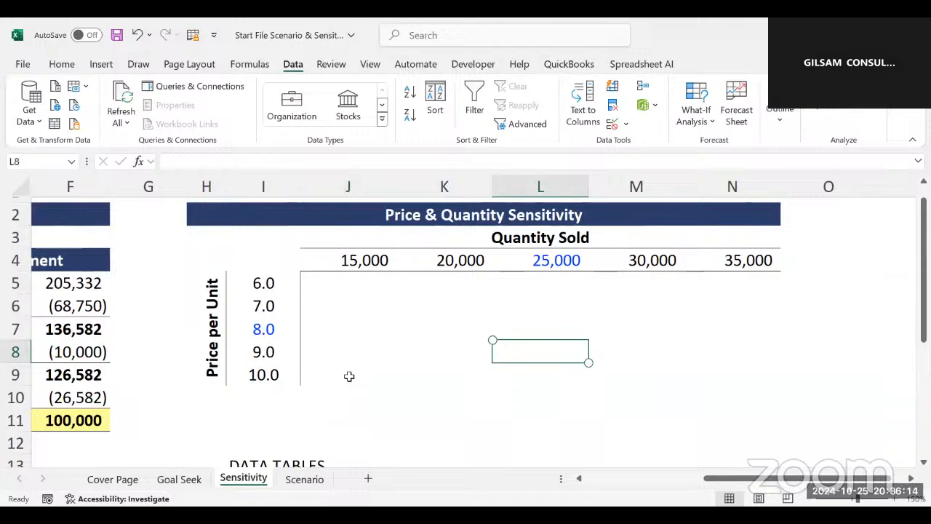
Step: Link the data table's corner cell I4 to Net Income (Loss) with the formula =F11, and check the formula
click(287, 265)
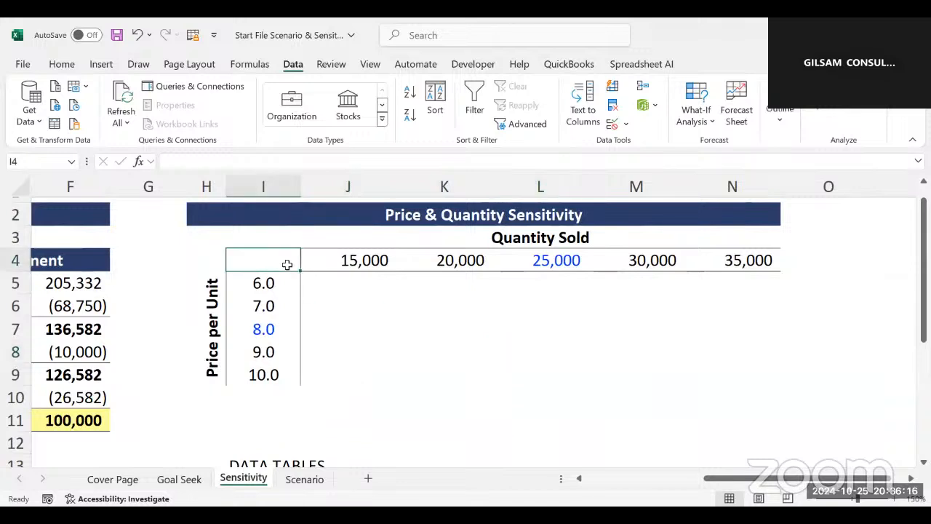
scroll(287, 265, left, 3)
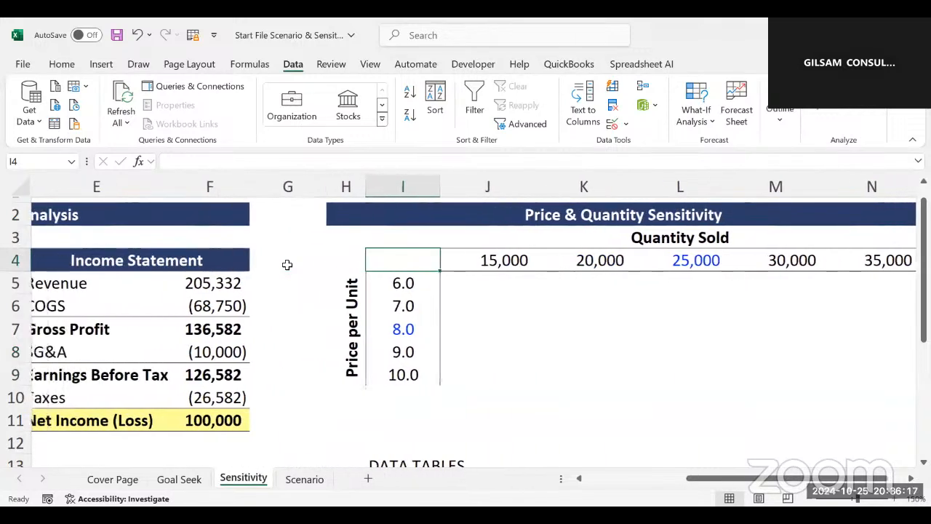
text(=)
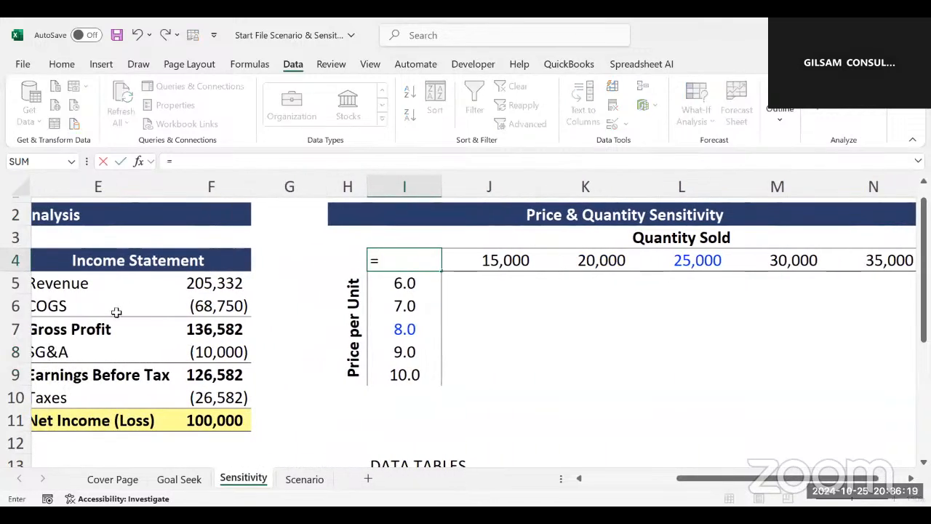
click(205, 419)
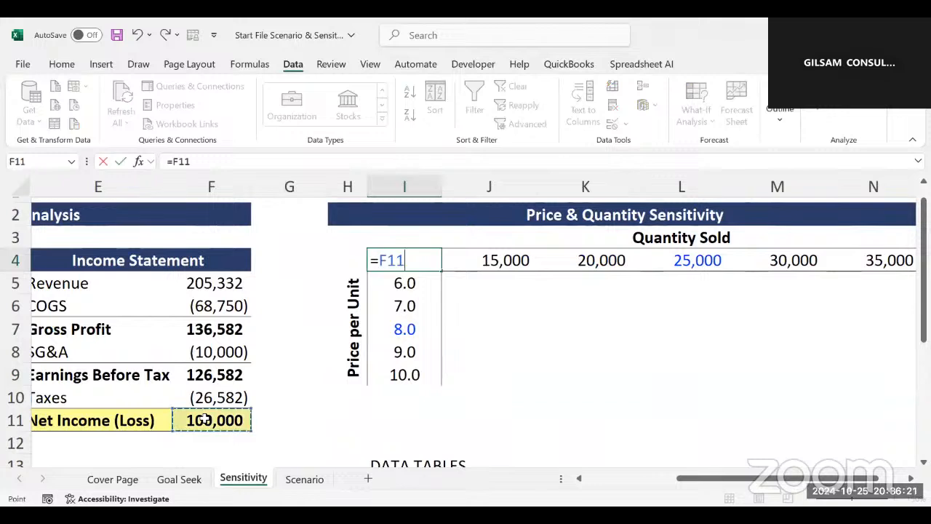
key(Return)
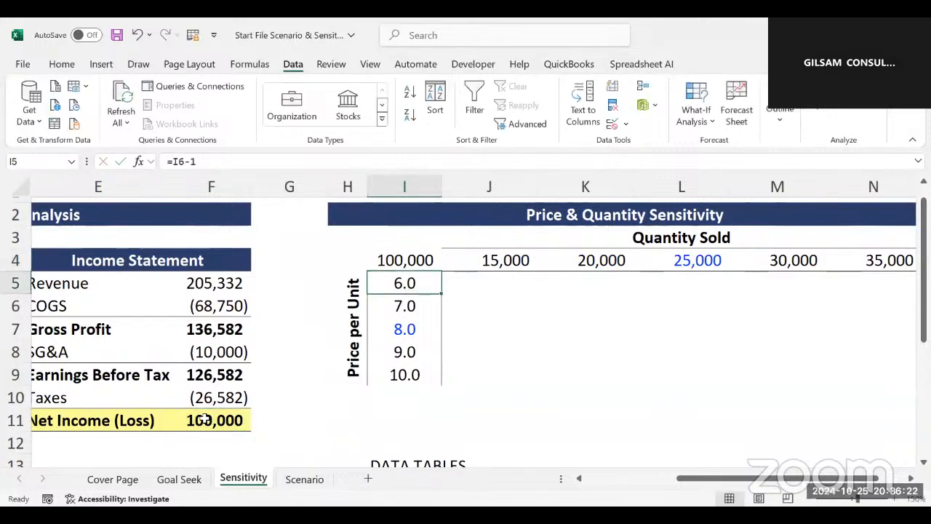
click(453, 379)
click(392, 260)
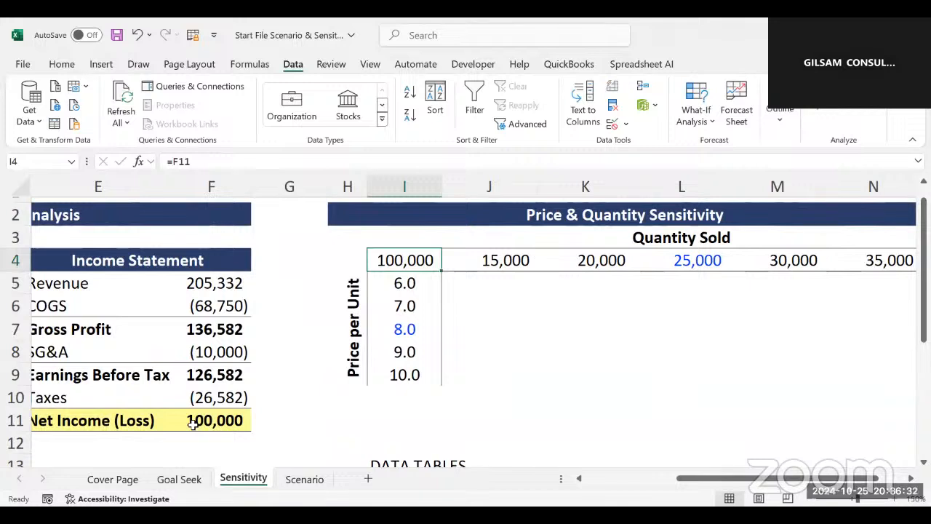
Step: Look at the DATA TABLES note in I13 below the Price & Quantity Sensitivity grid
key(Down)
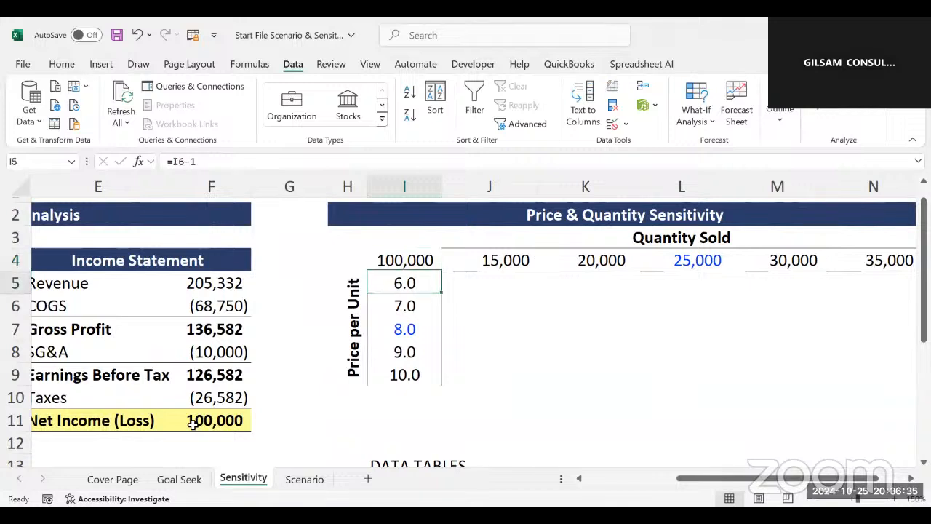
click(518, 404)
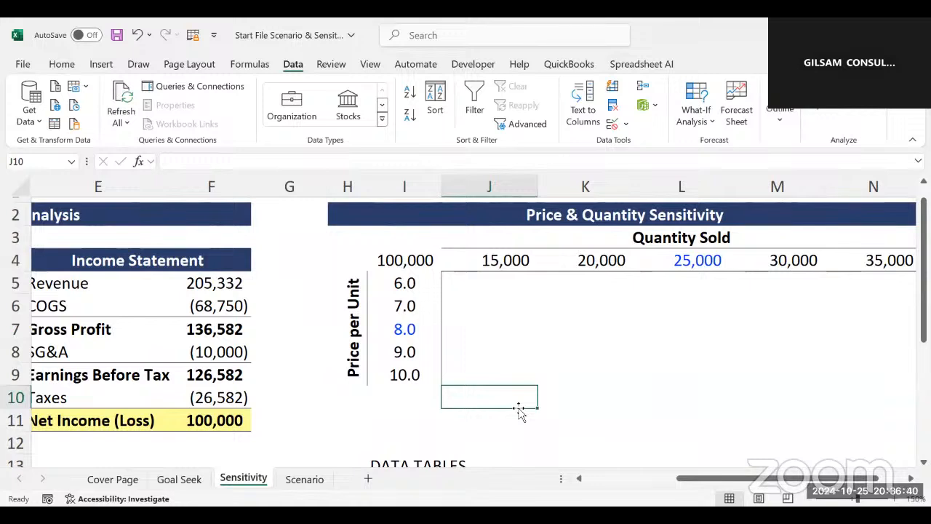
key(Down)
key(Down)
key(Down)
key(Down)
key(Up)
key(Left)
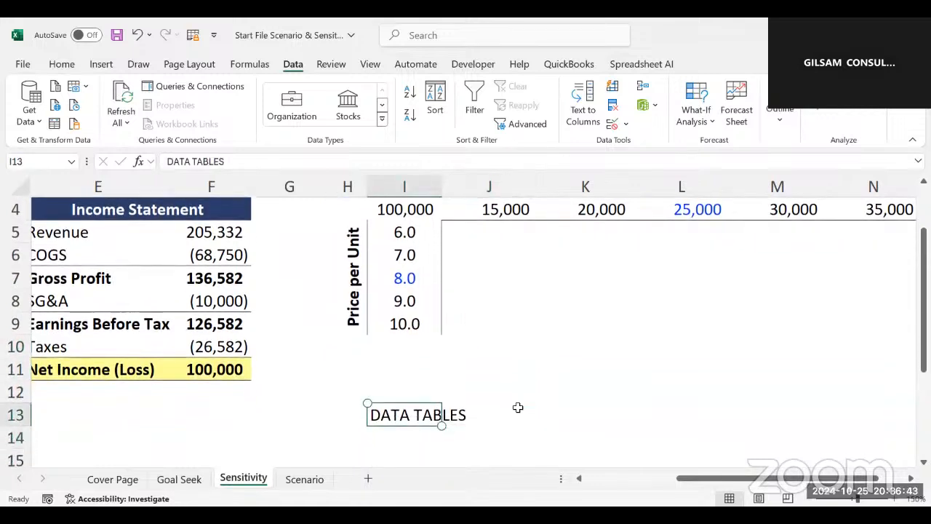
Step: Start a What-If Data Table on the range I4:N9, covering the corner formula, quantities, prices and empty grid
scroll(518, 407, up, 3)
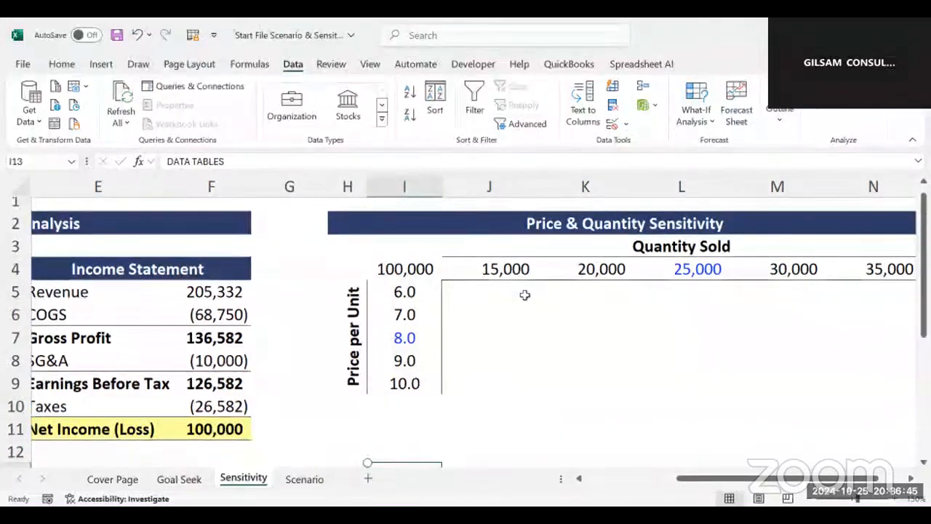
drag(405, 269, 771, 374)
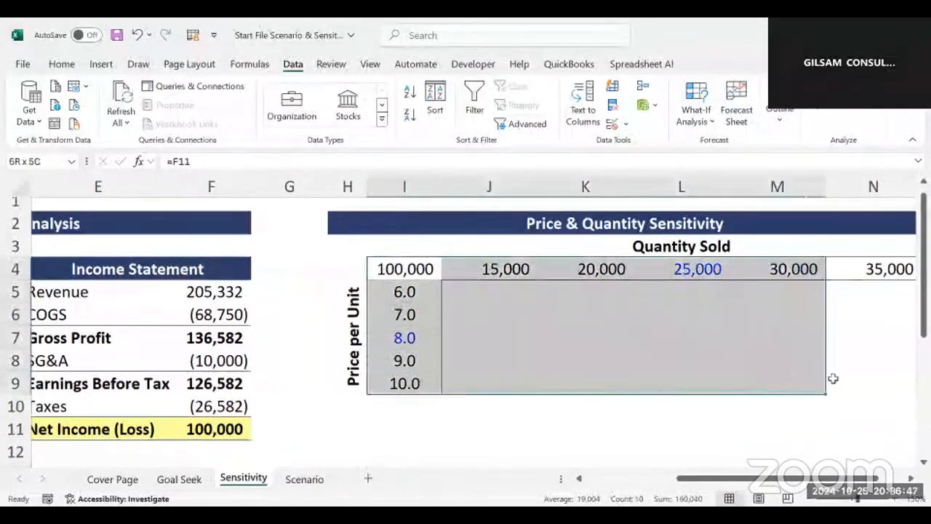
drag(833, 378, 766, 379)
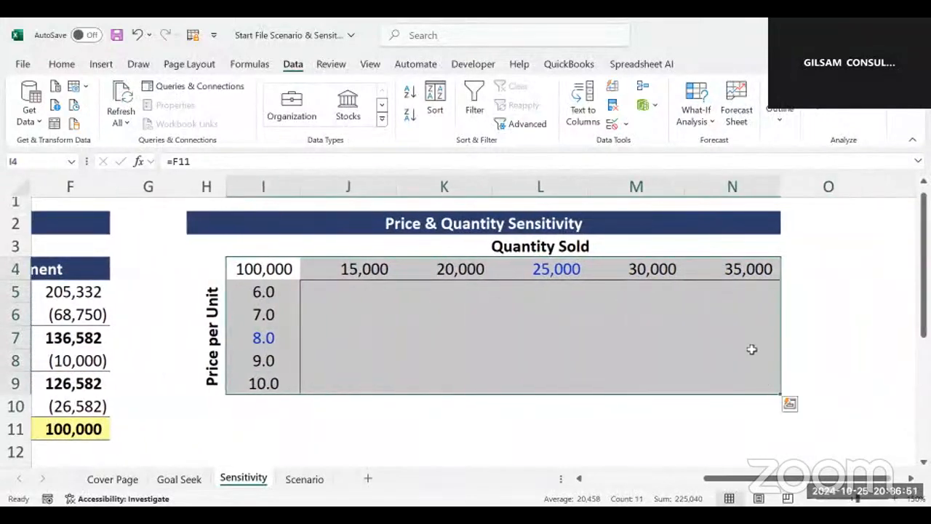
click(713, 123)
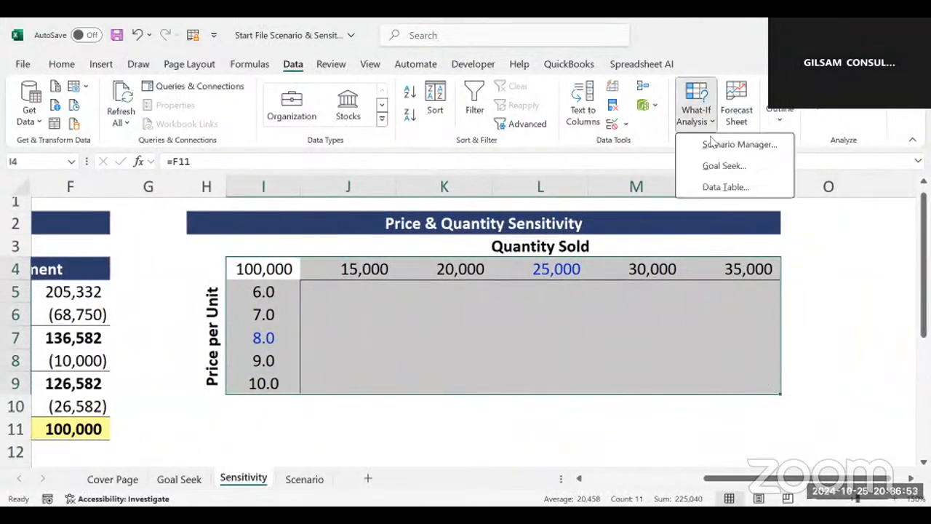
click(720, 186)
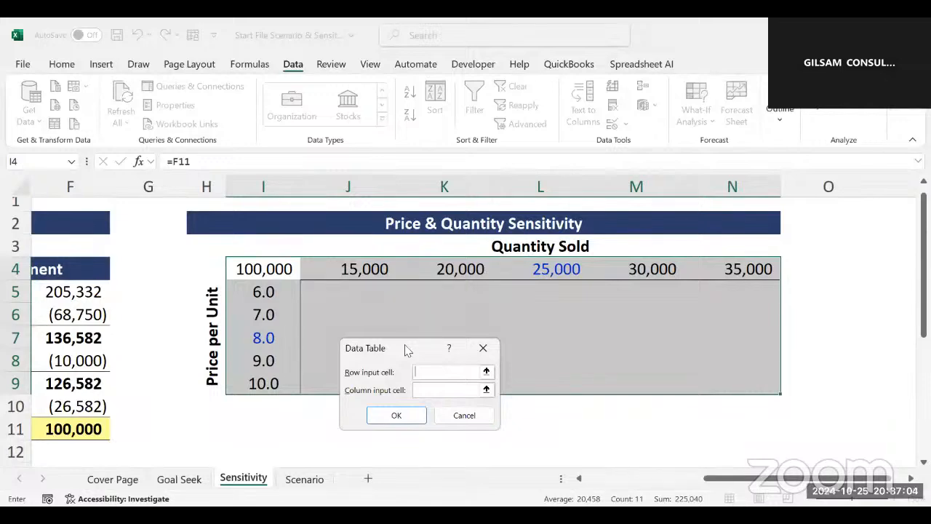
Step: Set the data table's row input cell to the Units sold assumption, $C$5, and move on to the column input cell
click(579, 479)
click(581, 479)
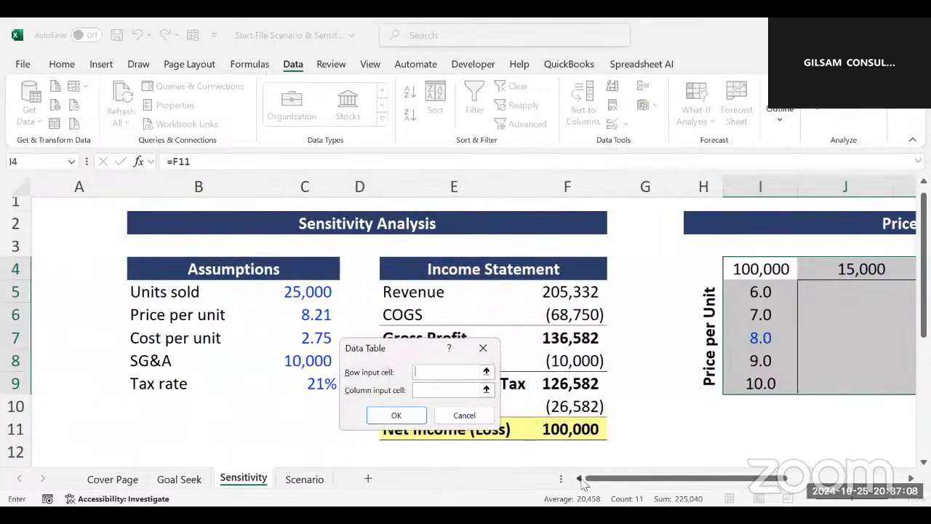
click(297, 296)
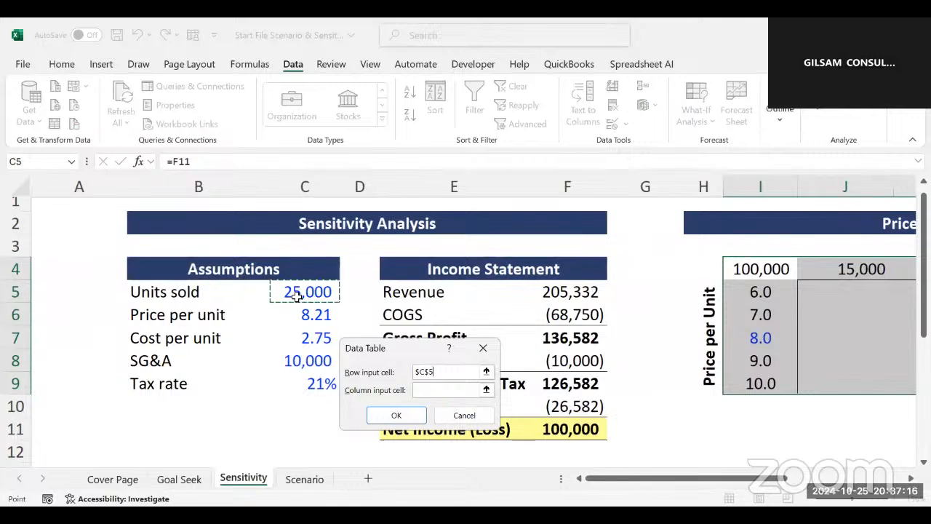
click(428, 391)
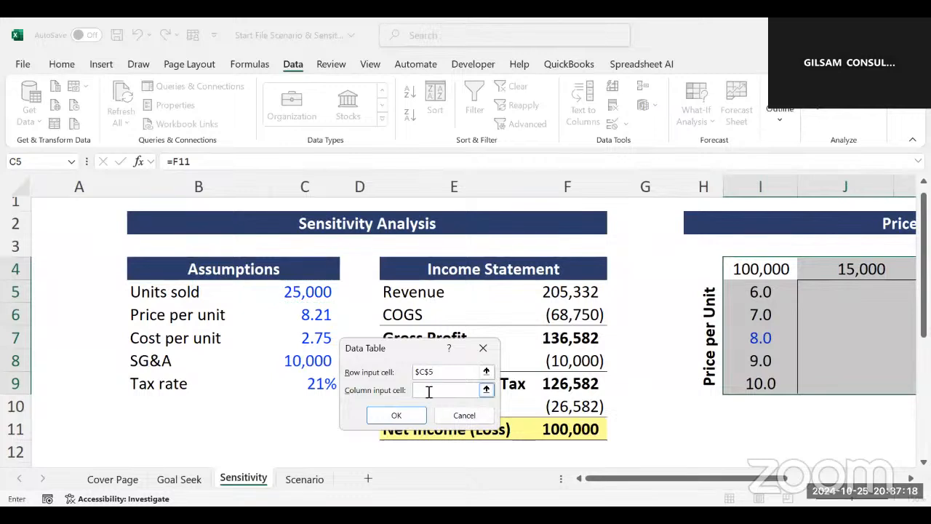
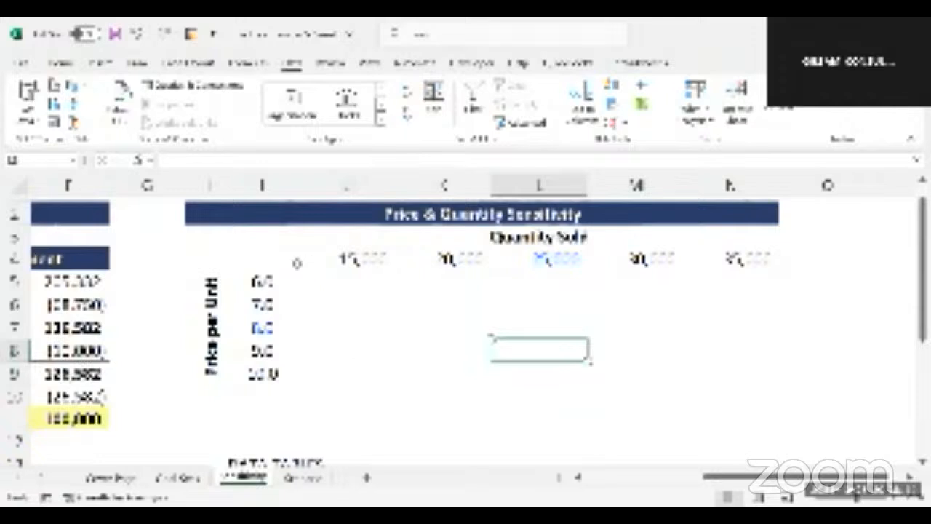
Step: Link cell I4, the empty corner of the price and quantity grid, to the Net Income value in F11
click(287, 263)
scroll(286, 263, left, 3)
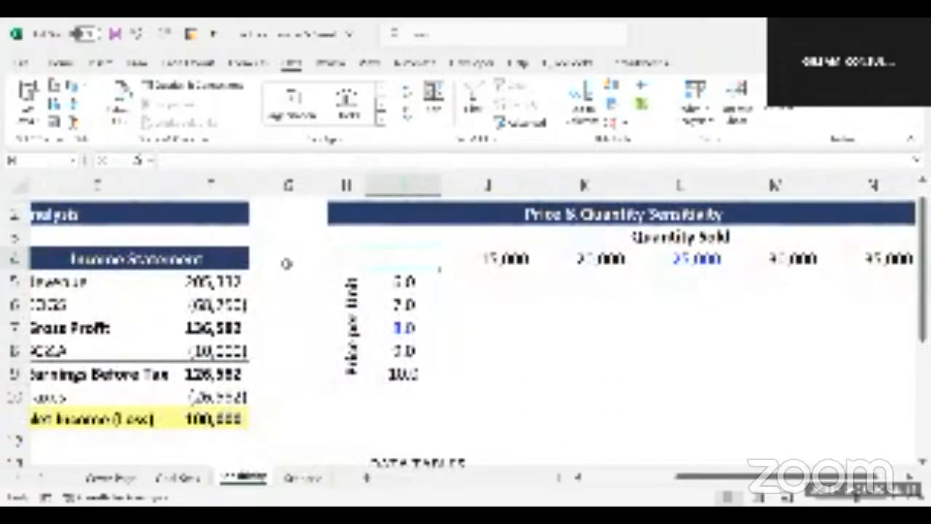
text(=)
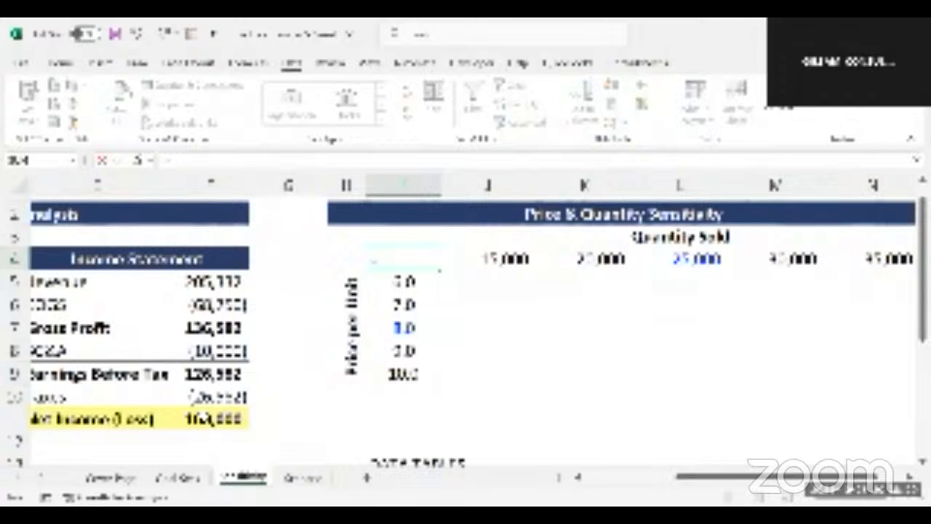
click(204, 417)
key(Return)
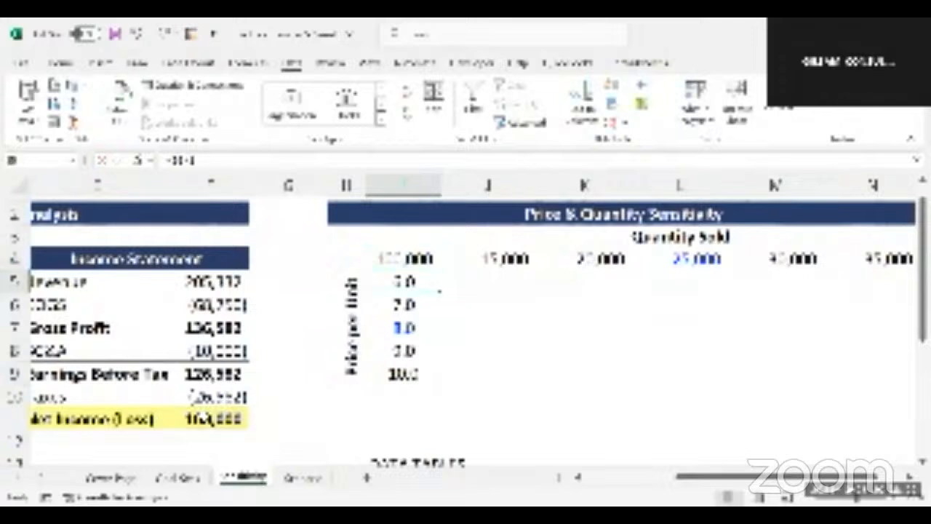
Step: Examine the formula in corner cell I4 and the DATA TABLES note below the price and quantity grid
click(449, 376)
click(435, 264)
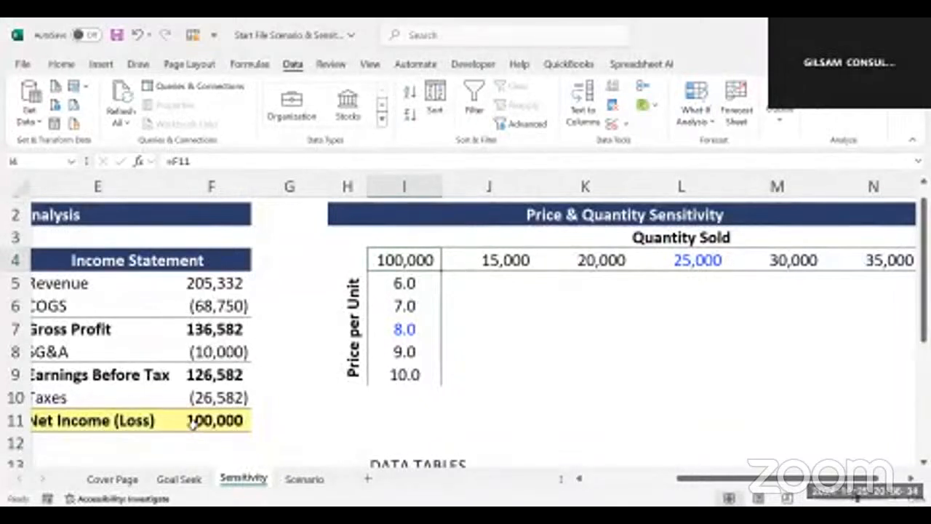
key(Down)
click(516, 404)
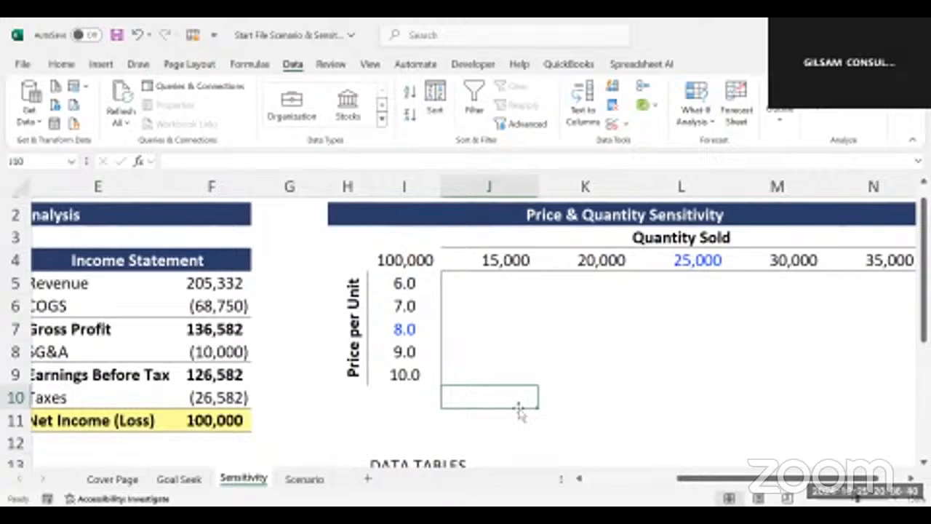
key(Down)
key(Down)
key(Down)
key(Down)
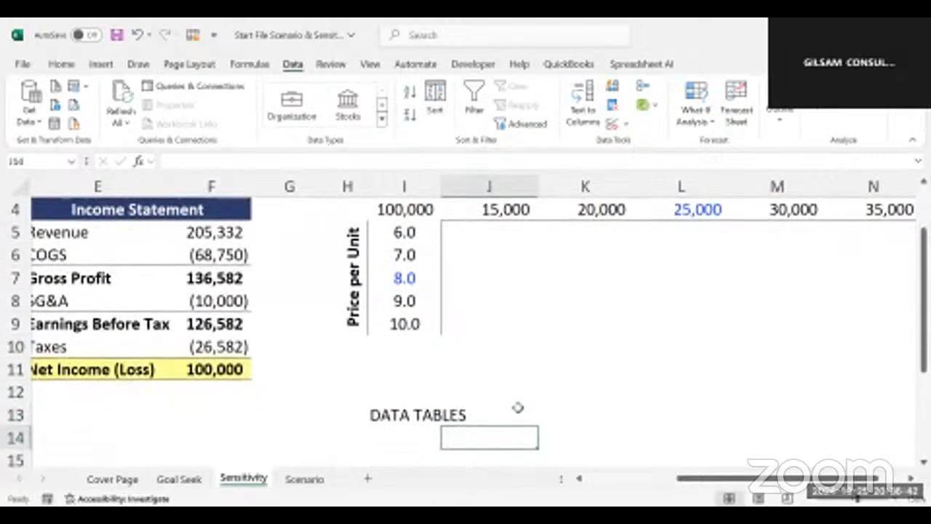
key(Up)
key(Left)
scroll(517, 407, up, 1)
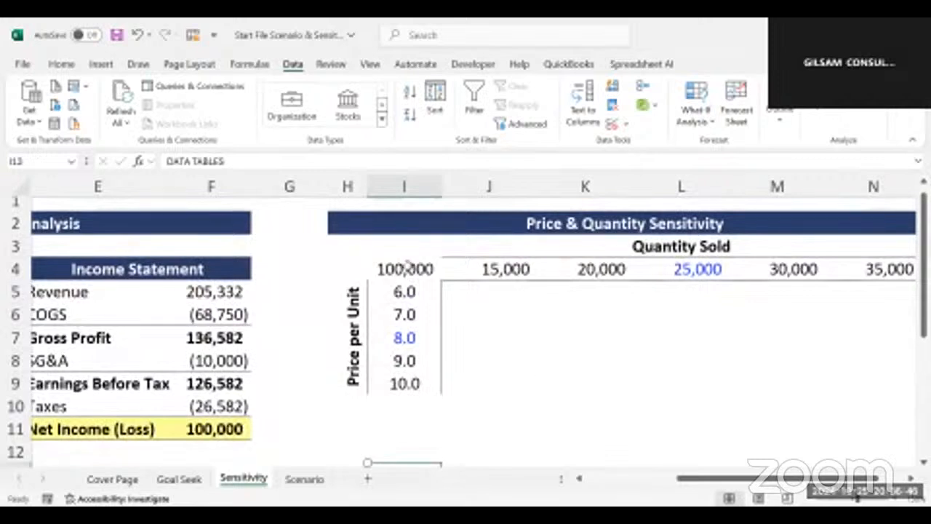
Step: Create a what-if data table over I4:N9 with C5 as the row input cell and C6 as the column input cell
drag(408, 266, 766, 379)
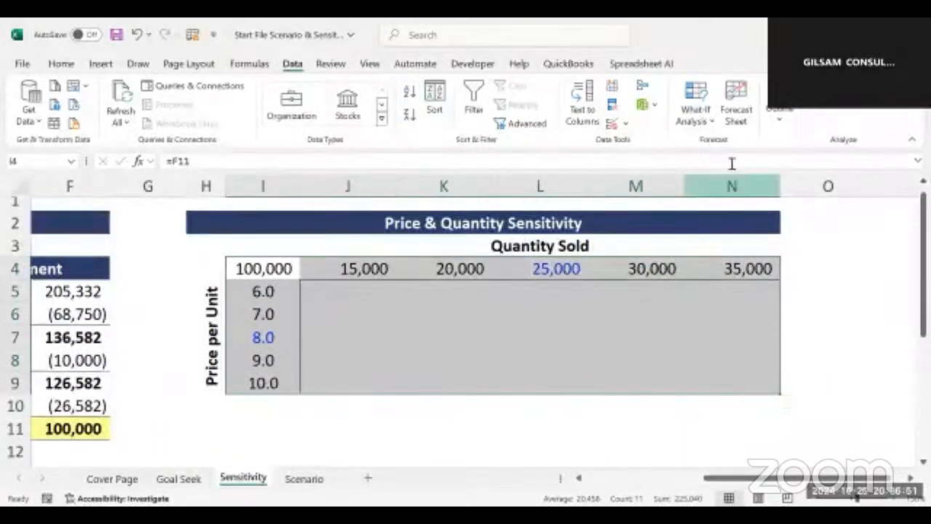
click(704, 119)
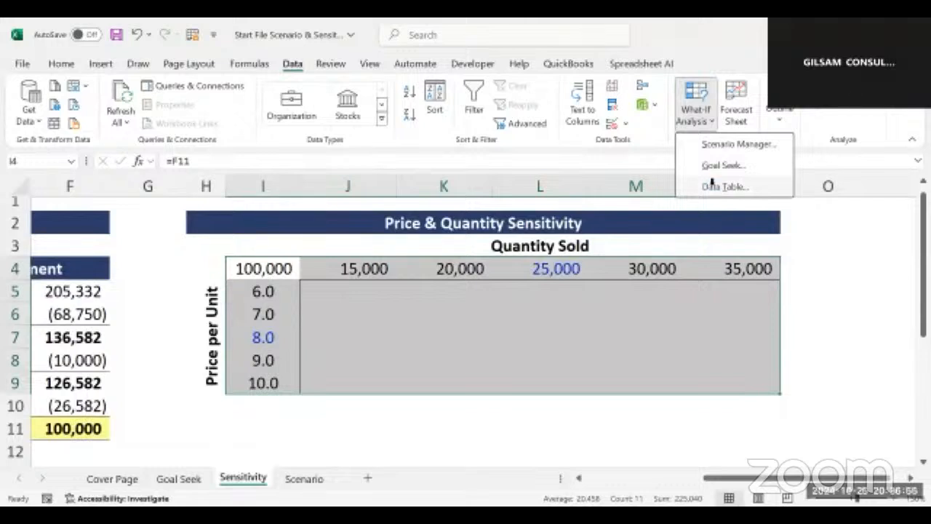
click(720, 187)
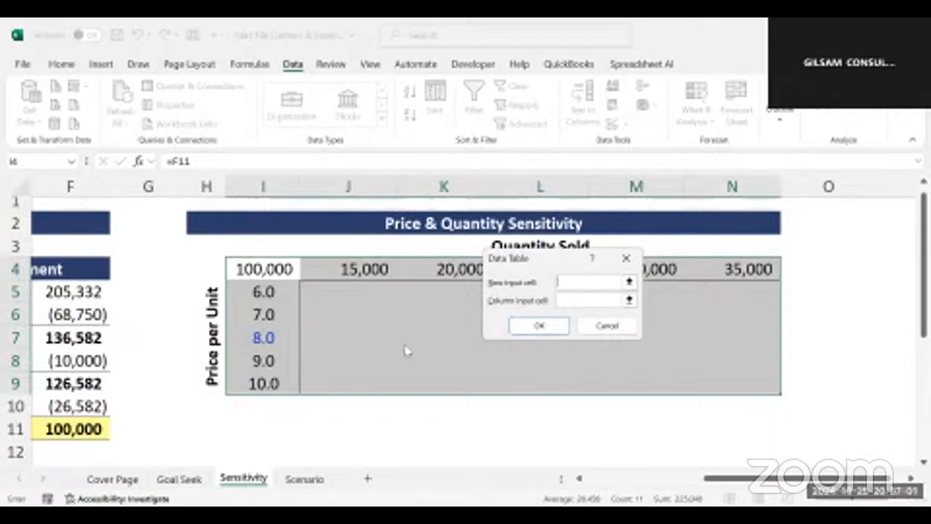
drag(549, 257, 406, 346)
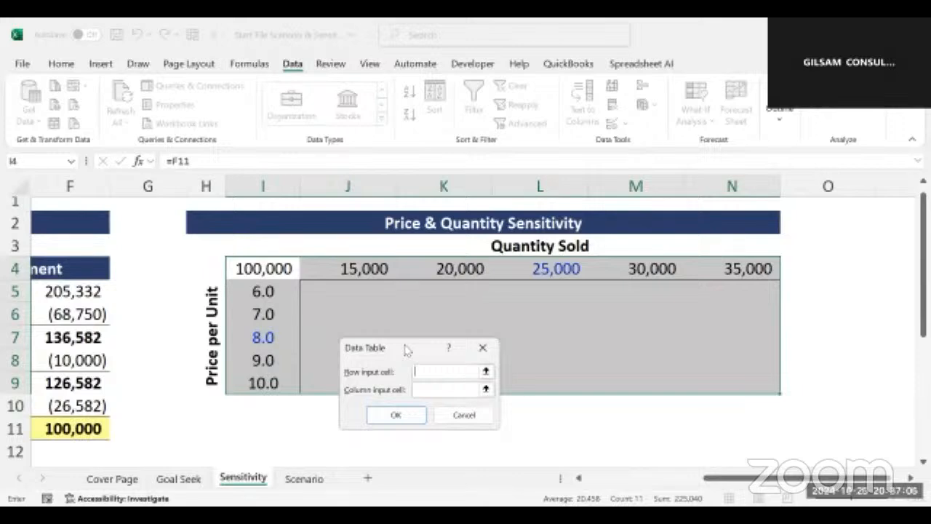
click(579, 478)
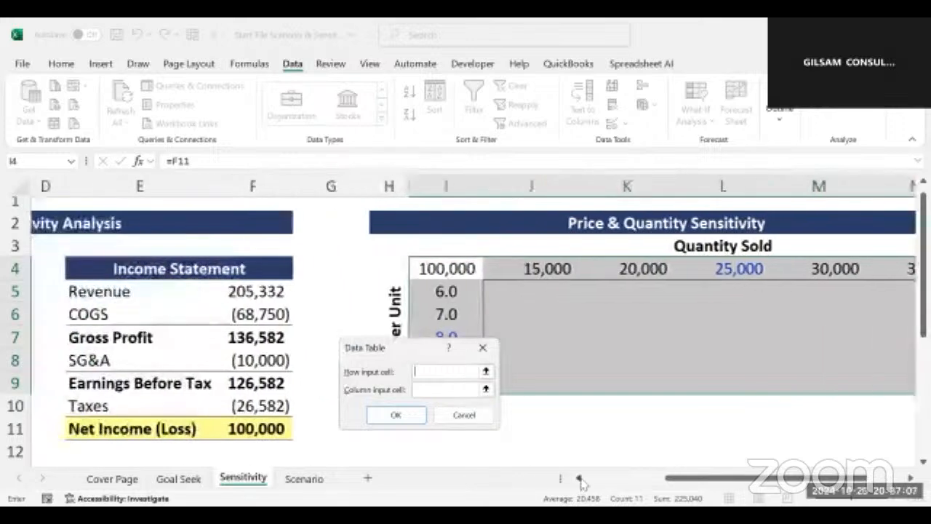
click(580, 478)
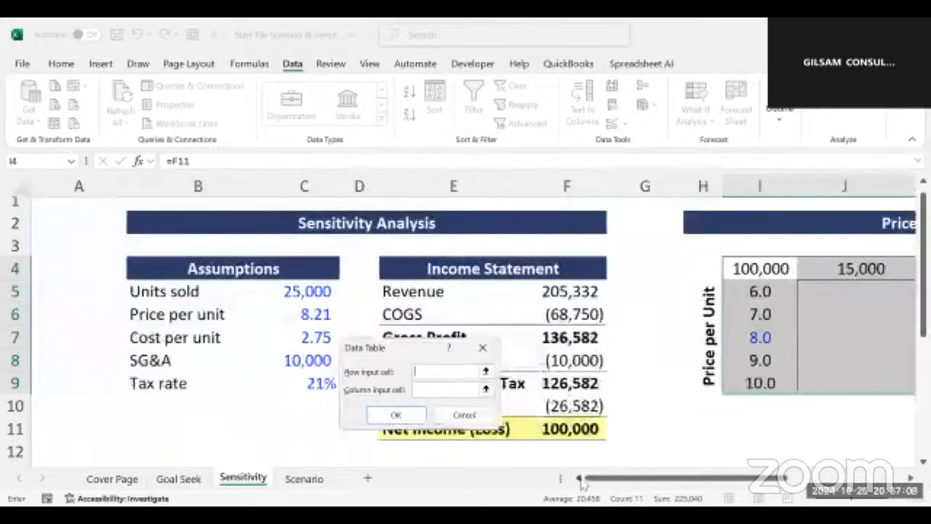
click(297, 294)
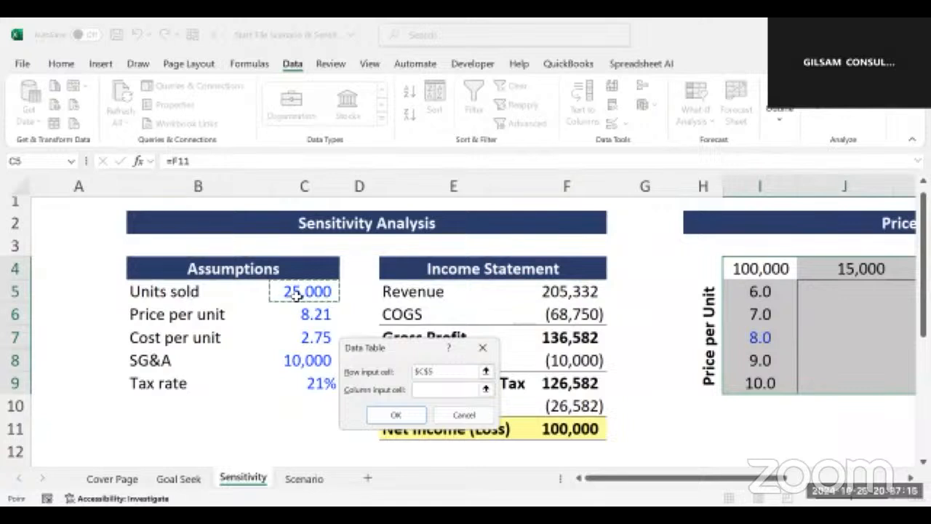
click(428, 391)
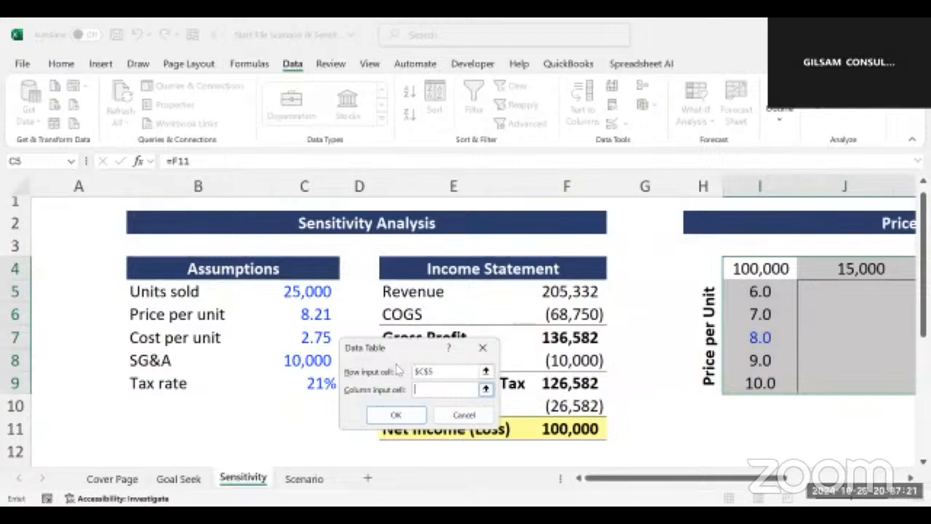
click(307, 313)
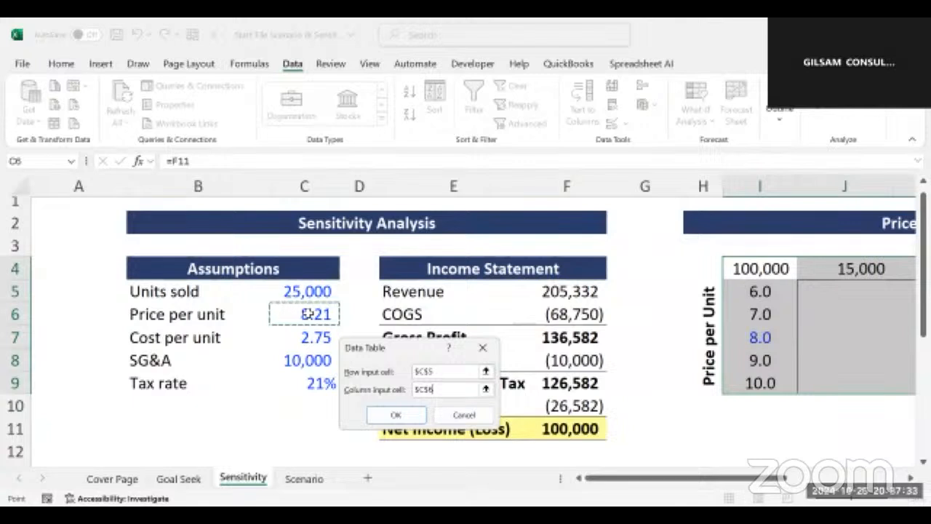
click(388, 413)
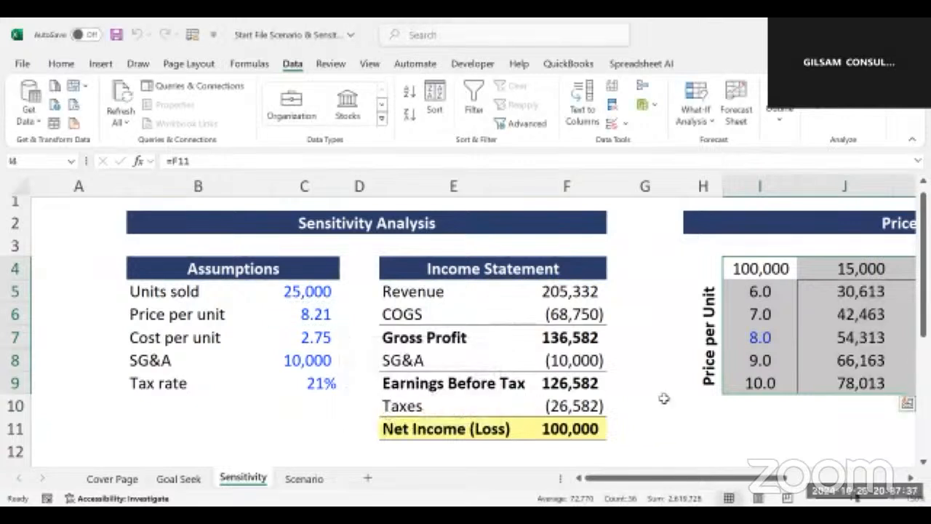
scroll(663, 398, right, 5)
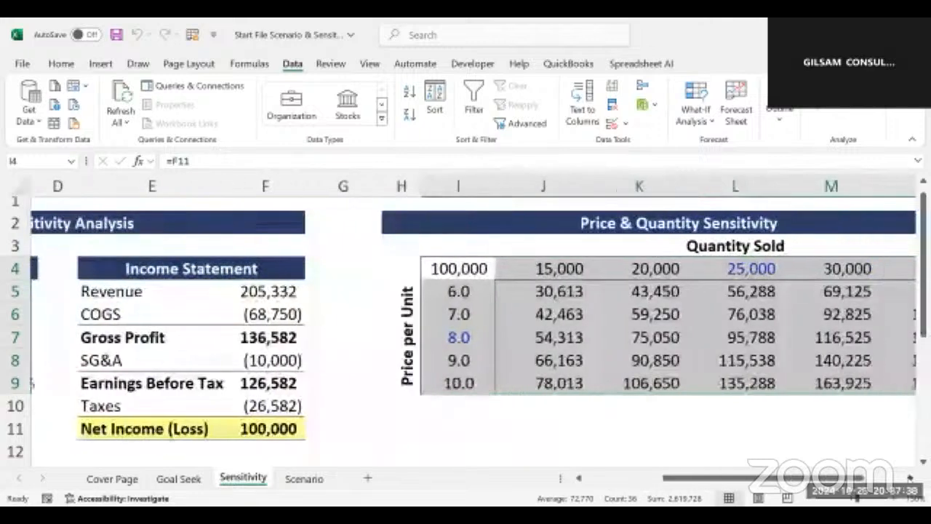
scroll(555, 445, right, 2)
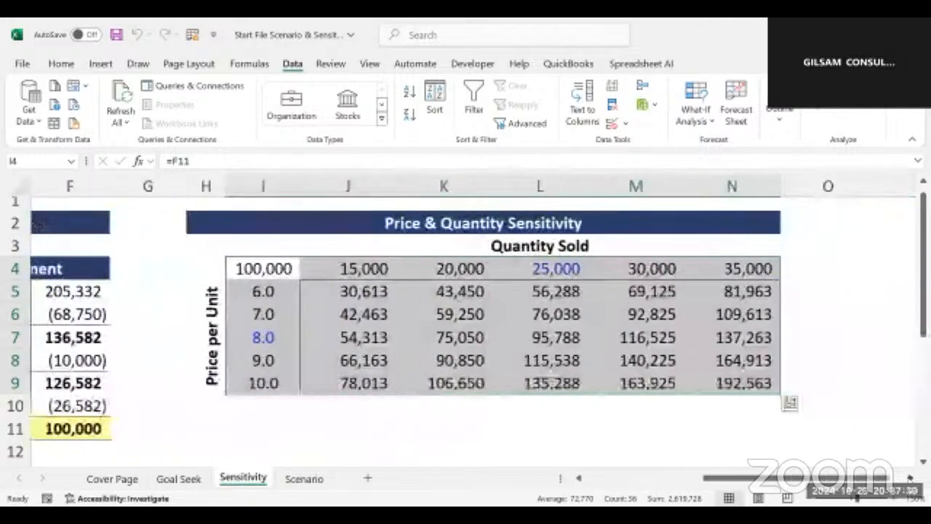
click(554, 445)
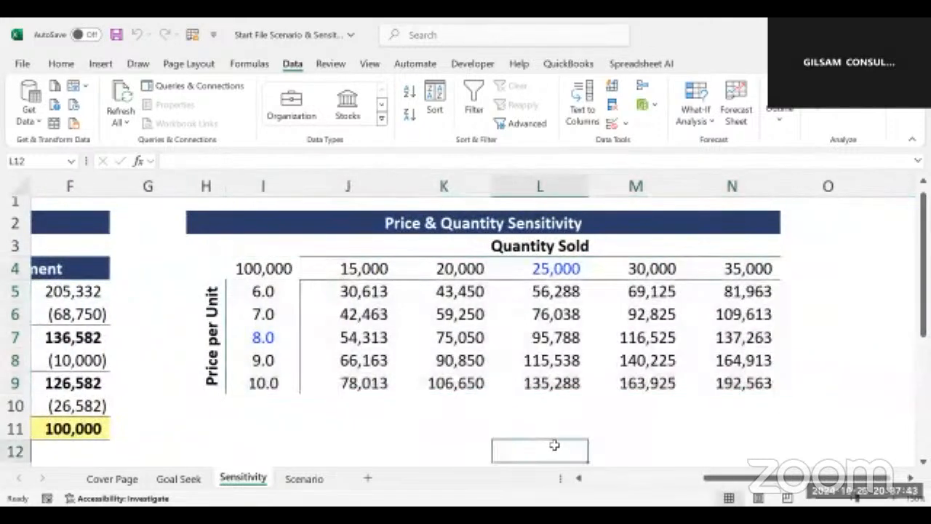
Step: Replace the middle price in I7 of the sensitivity grid with the price per unit copied from C6
click(539, 337)
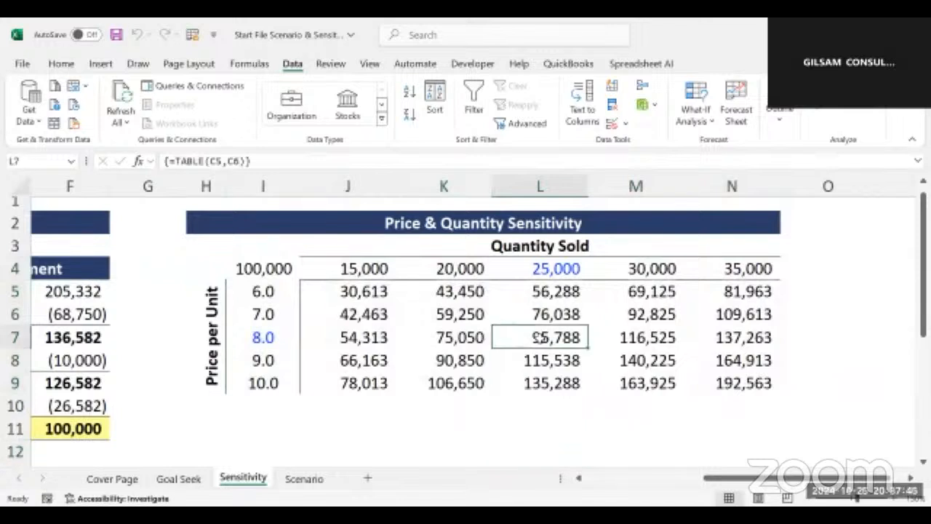
click(263, 338)
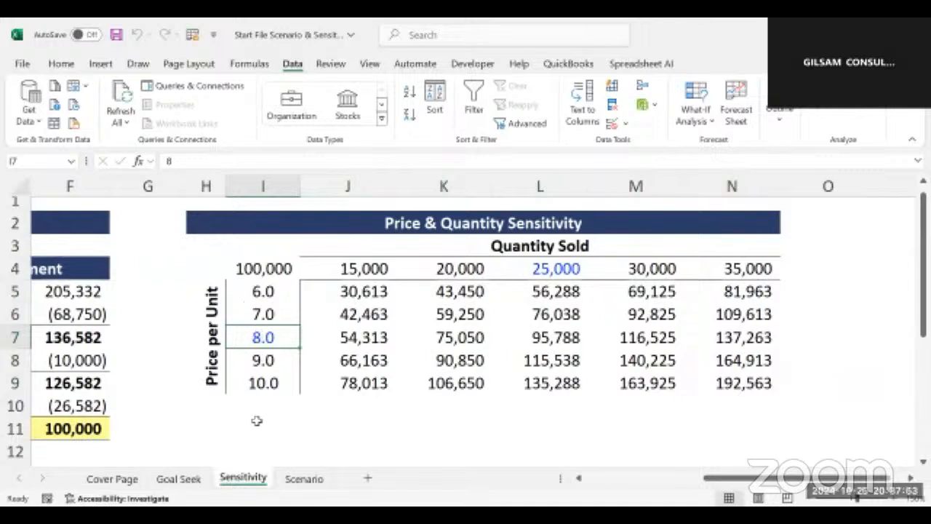
click(581, 479)
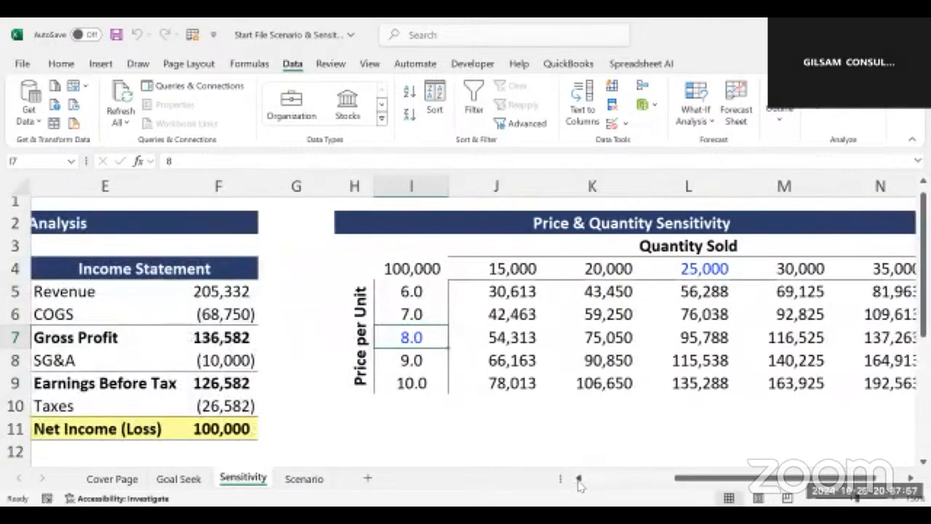
click(580, 478)
click(78, 317)
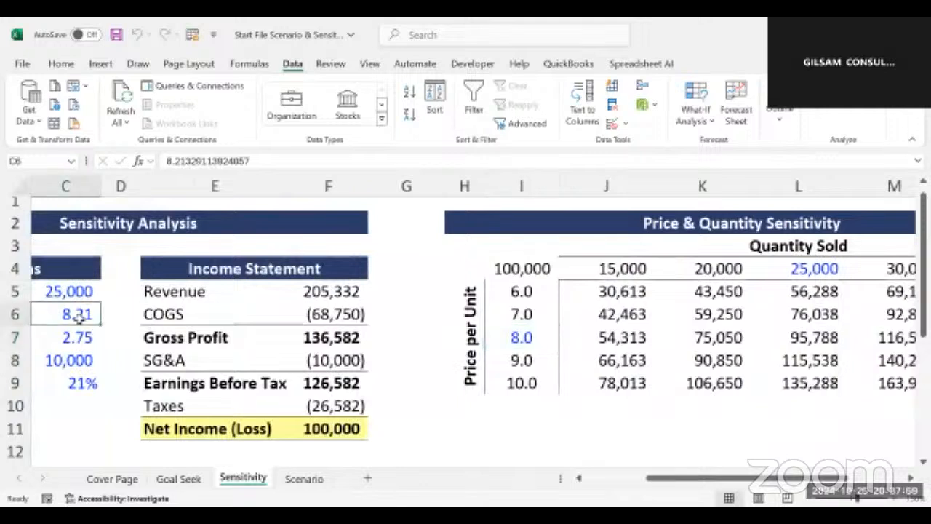
key(ctrl+c)
click(521, 336)
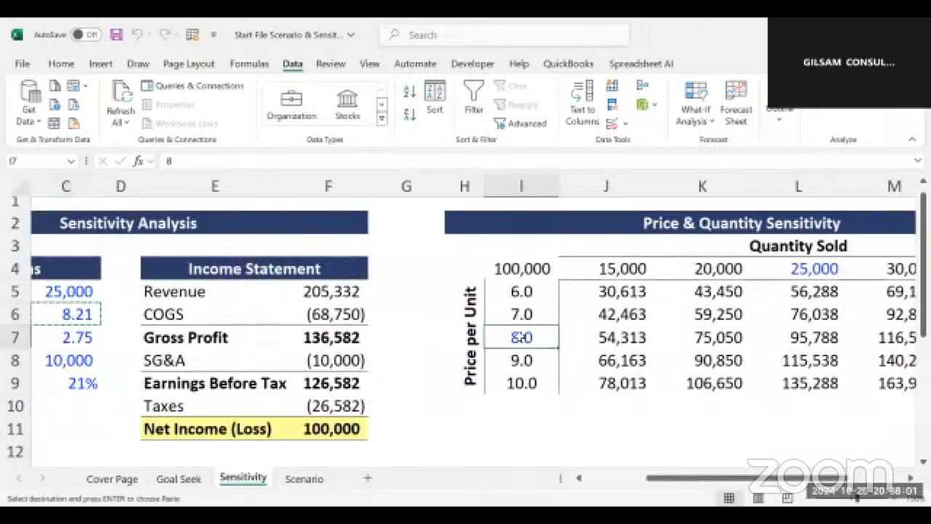
key(ctrl+v)
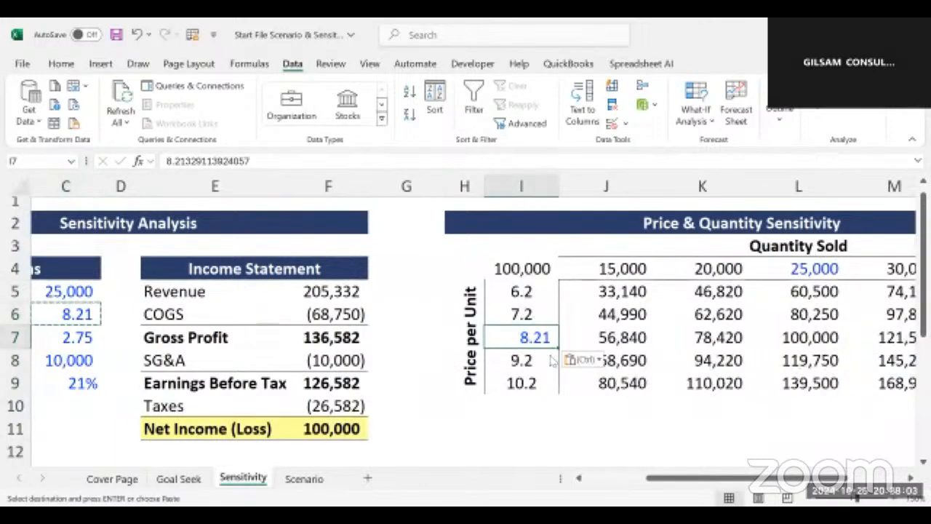
Step: Highlight the base-case result in L7 with a yellow font and a black fill
click(800, 335)
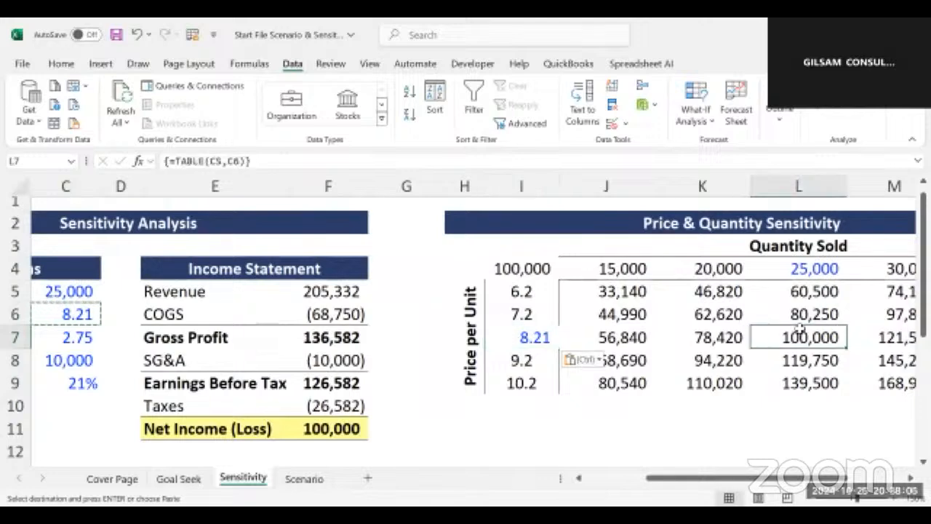
scroll(331, 190, right, 4)
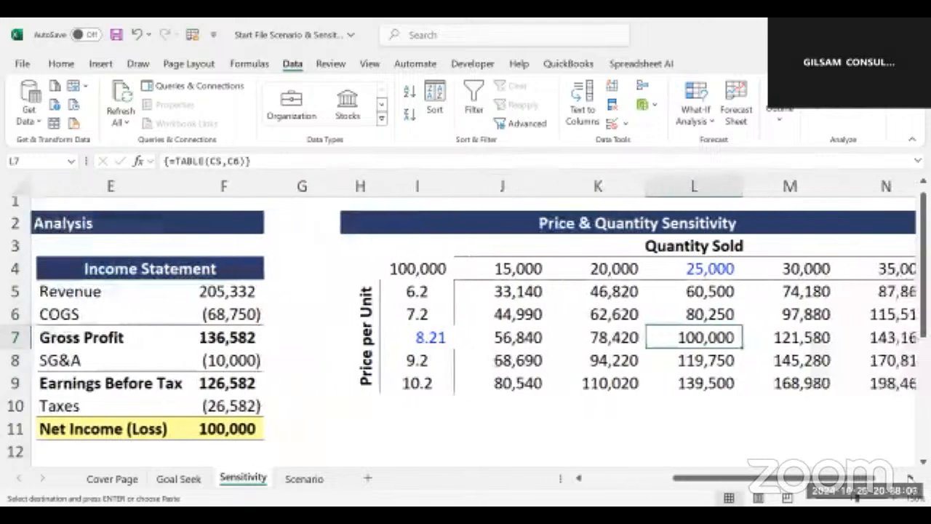
click(61, 64)
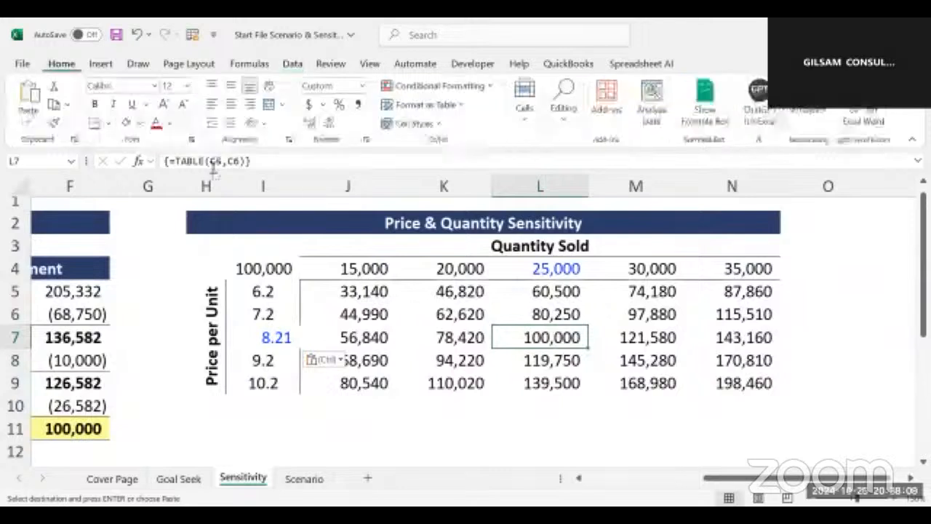
click(170, 122)
click(191, 312)
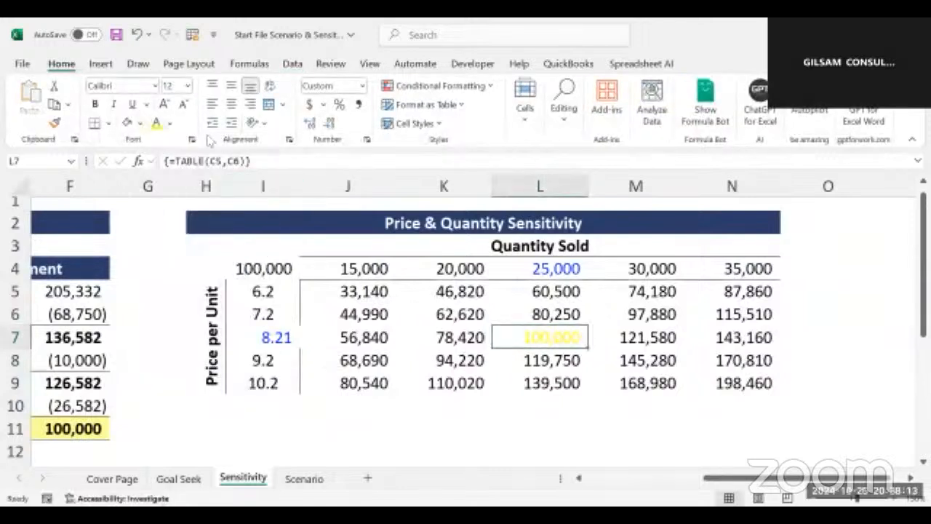
click(139, 123)
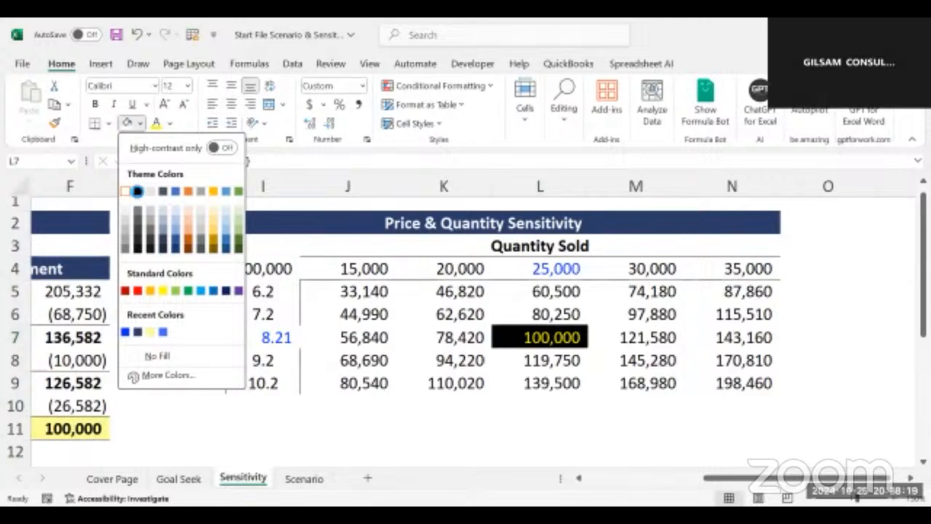
click(137, 191)
click(269, 331)
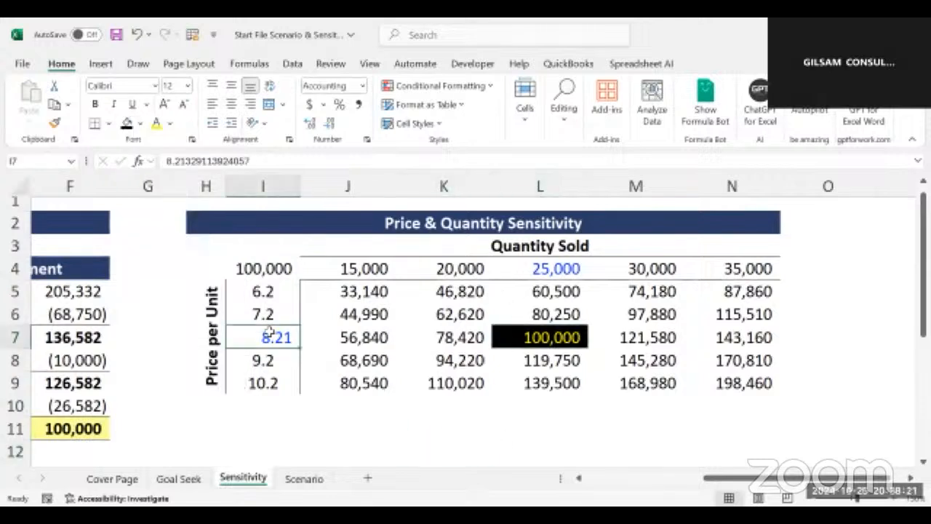
click(530, 268)
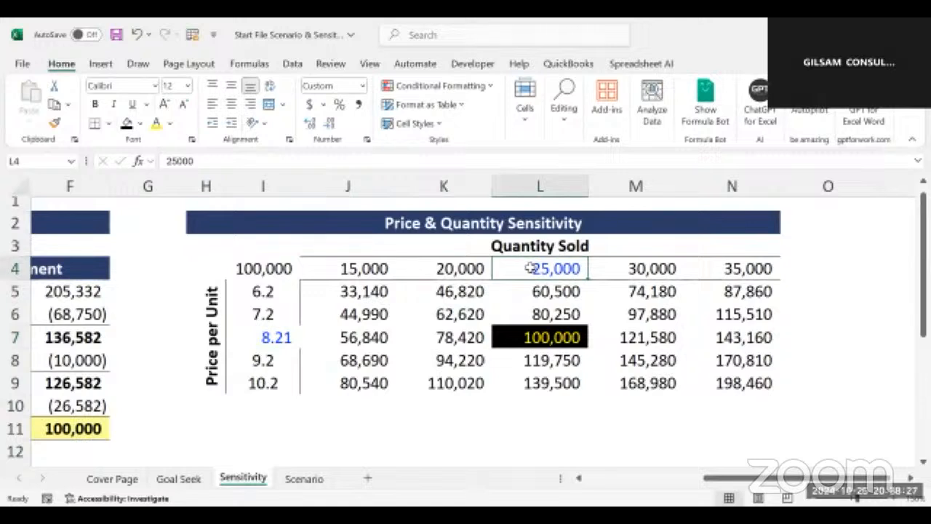
click(532, 335)
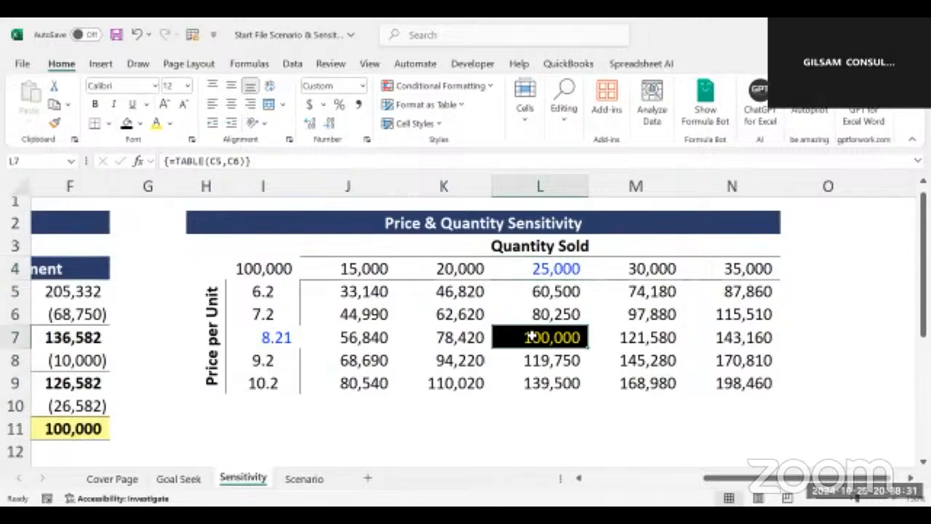
Step: Examine the net income results across the price and quantity combinations in the sensitivity table, including the formulas behind its axis values
click(745, 268)
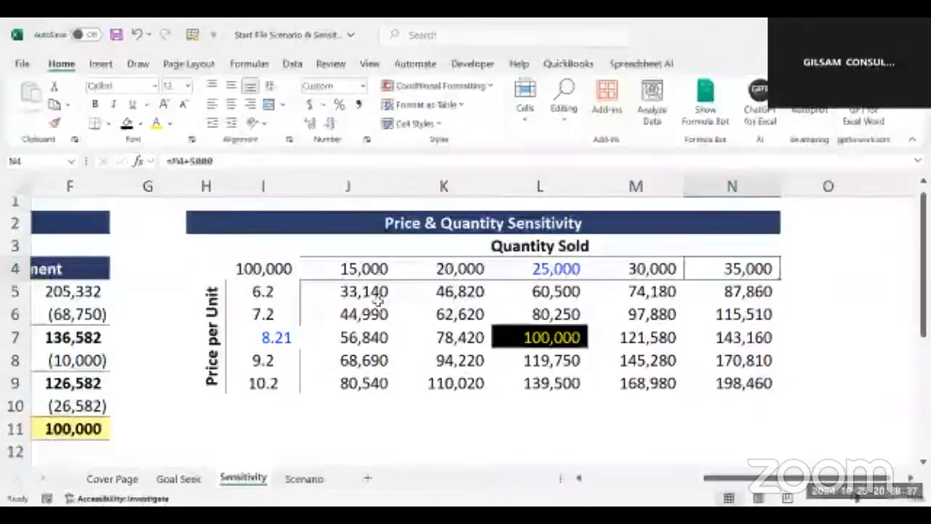
click(698, 291)
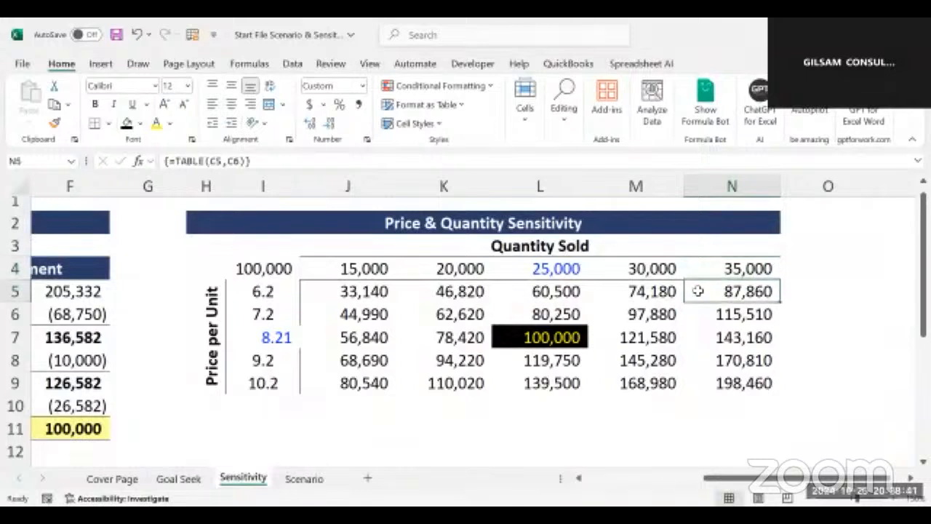
drag(279, 270, 717, 384)
click(446, 432)
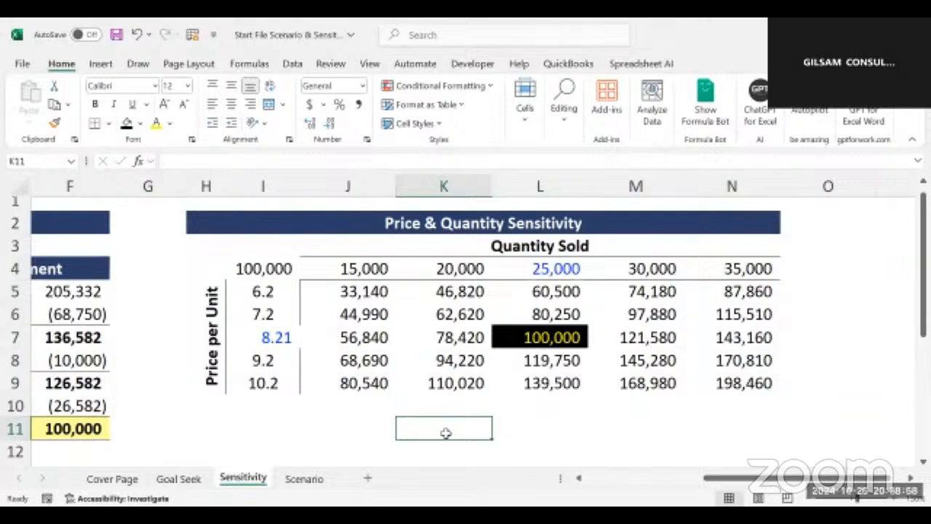
click(263, 384)
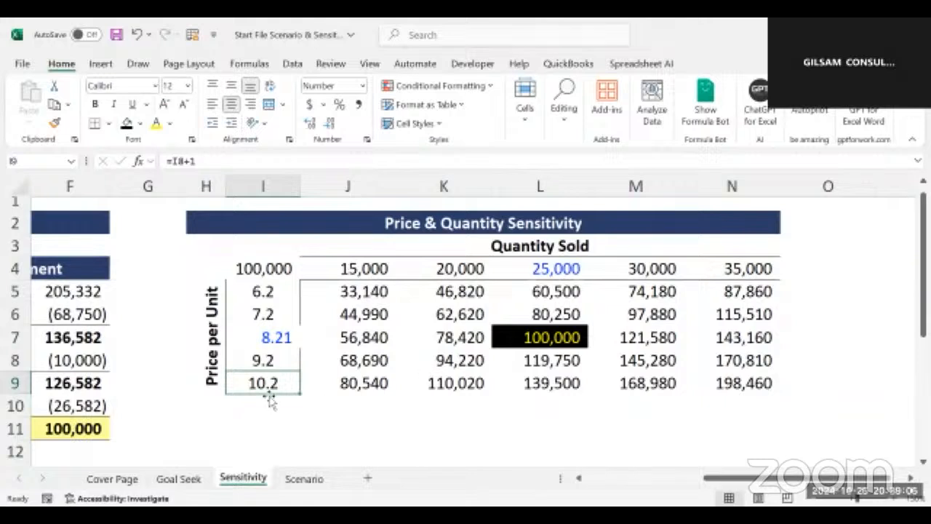
click(460, 268)
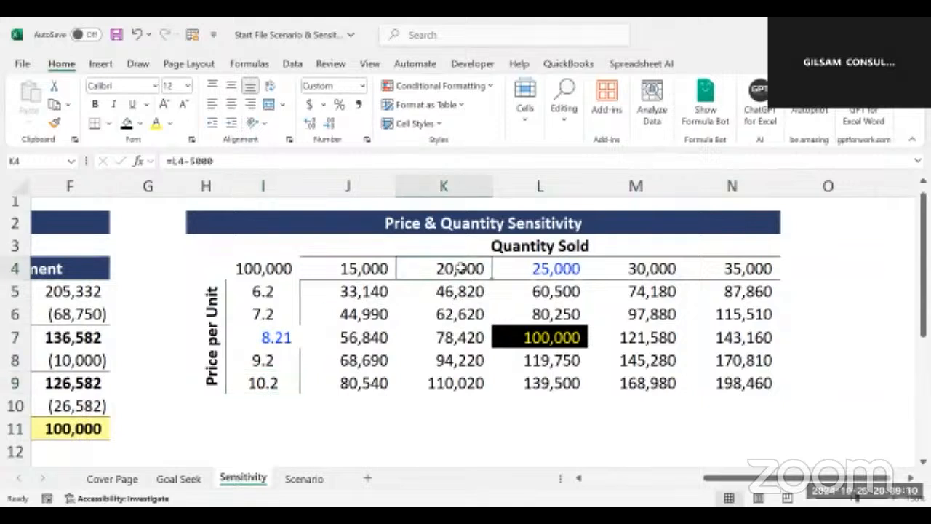
click(439, 382)
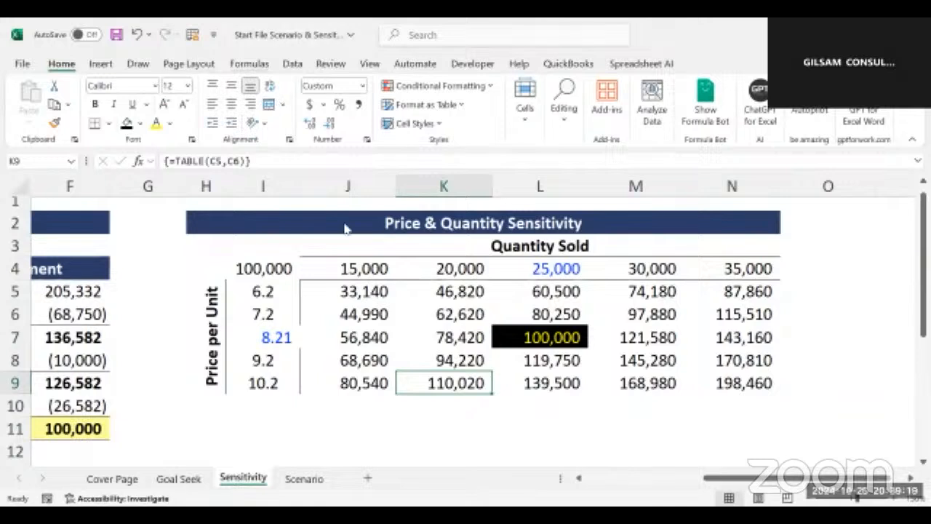
click(419, 442)
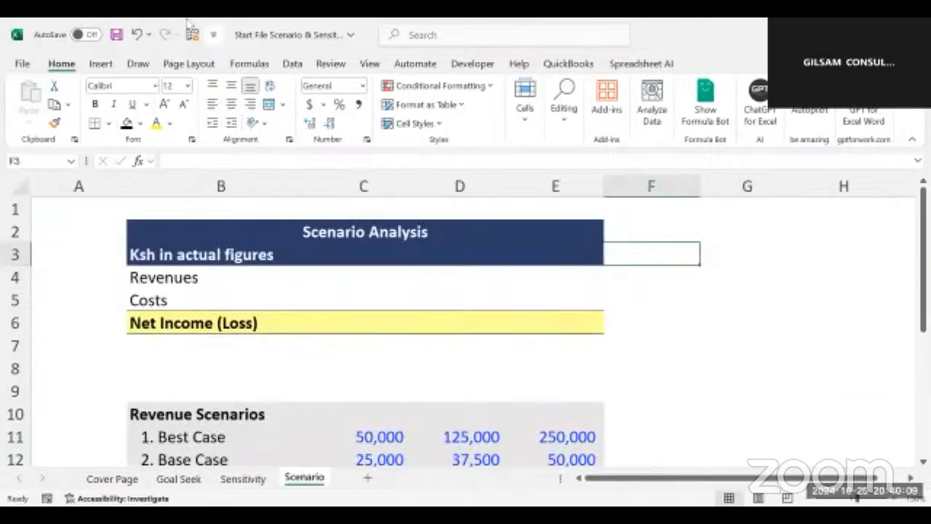
Step: Enter the date 1/1/2022 in C3 as the first year heading of the Scenario Analysis table
click(337, 281)
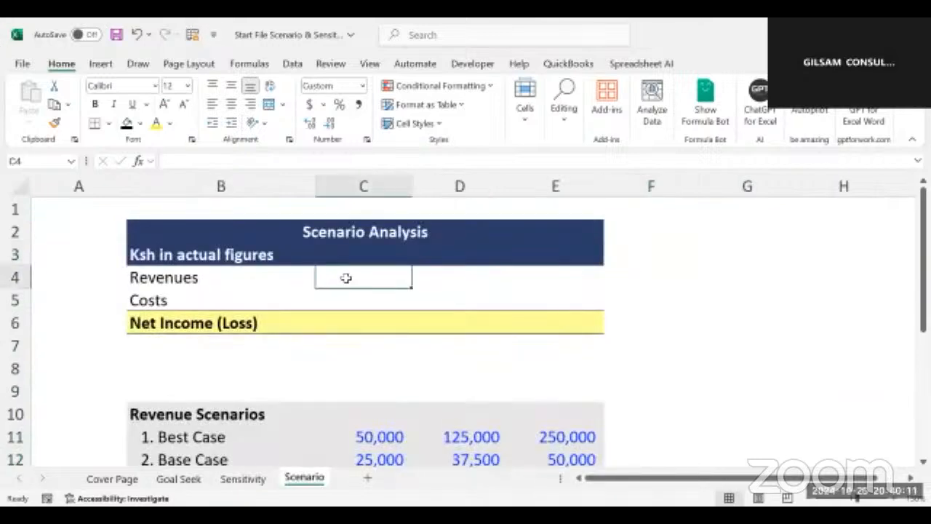
scroll(347, 277, left, 1)
scroll(346, 277, up, 1)
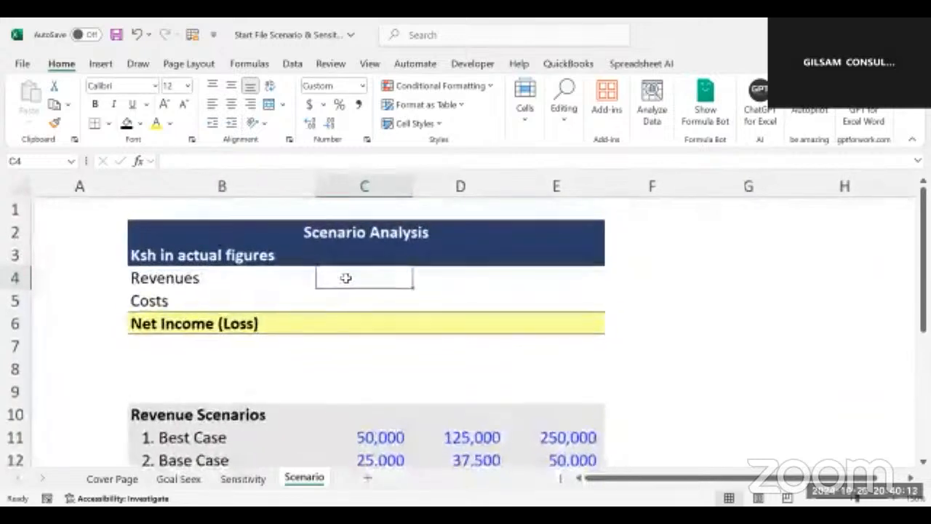
scroll(346, 277, down, 3)
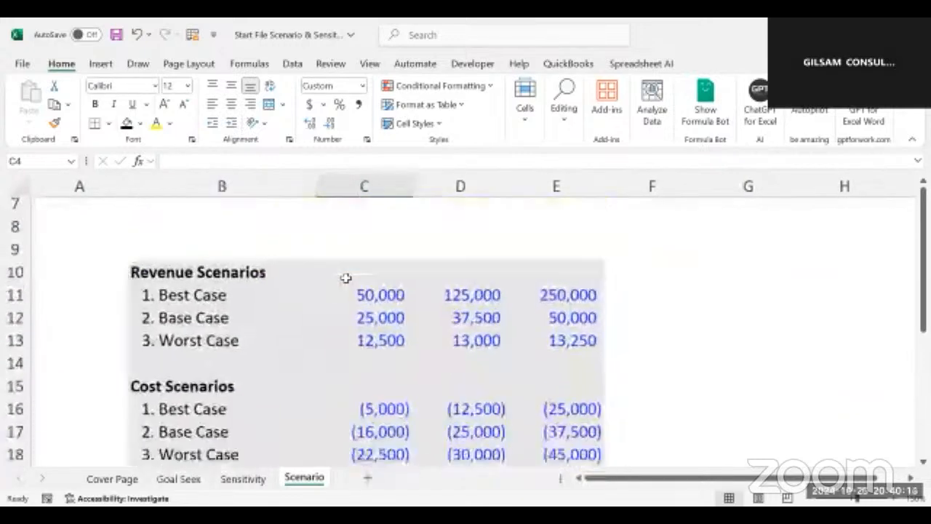
scroll(345, 278, down, 3)
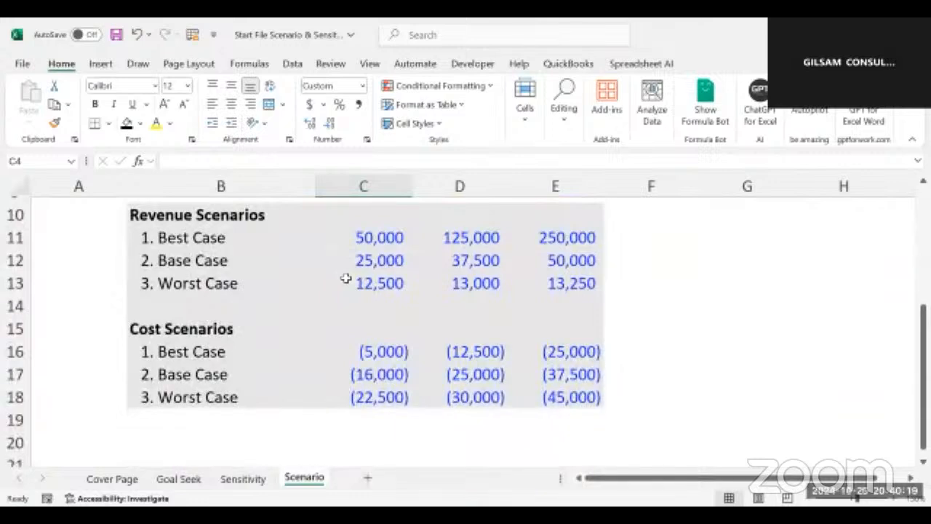
scroll(346, 278, up, 3)
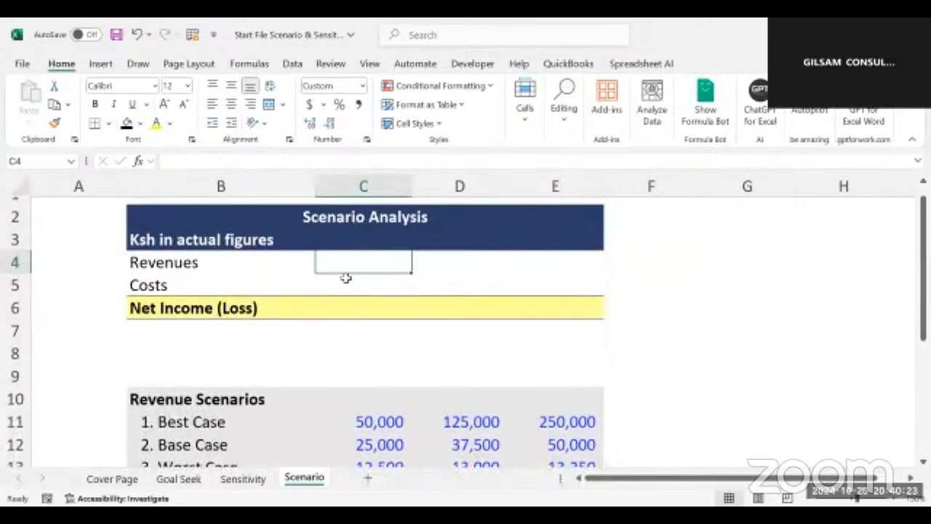
click(349, 240)
text(1)
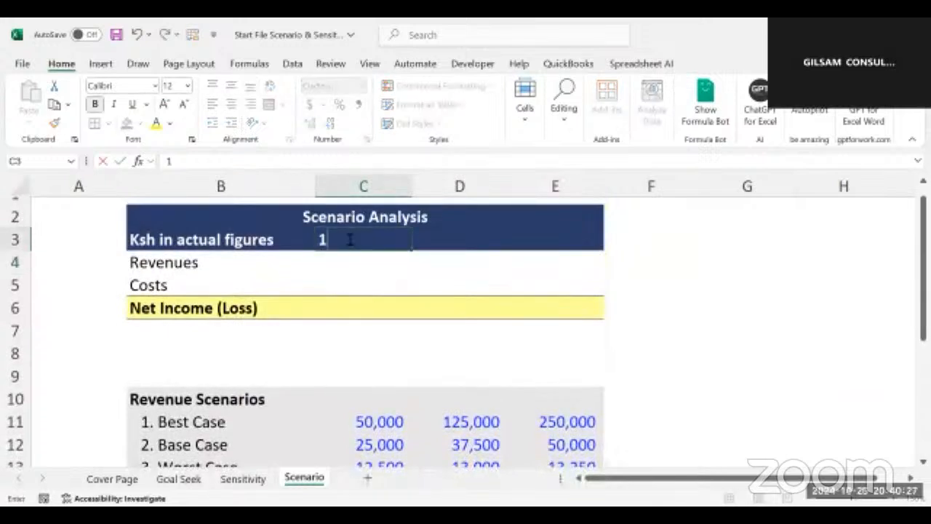
text(/1/2022)
key(Return)
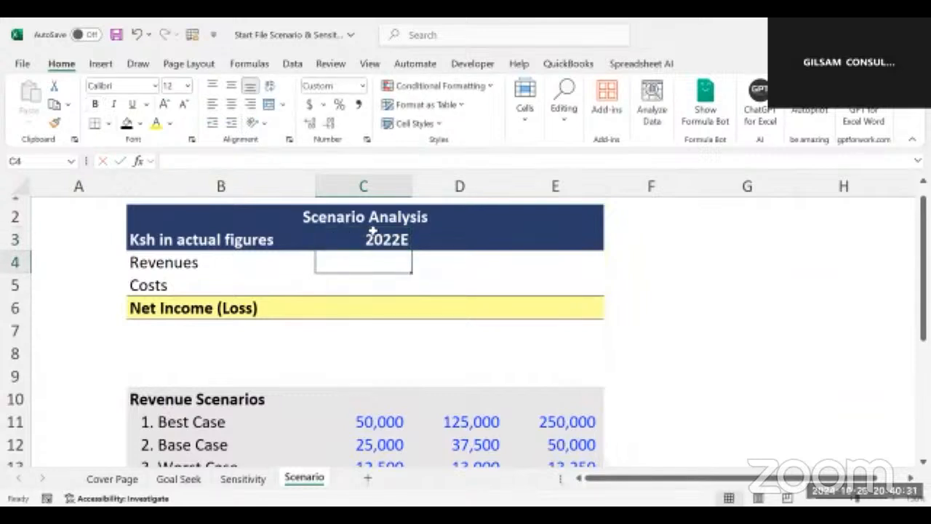
click(372, 231)
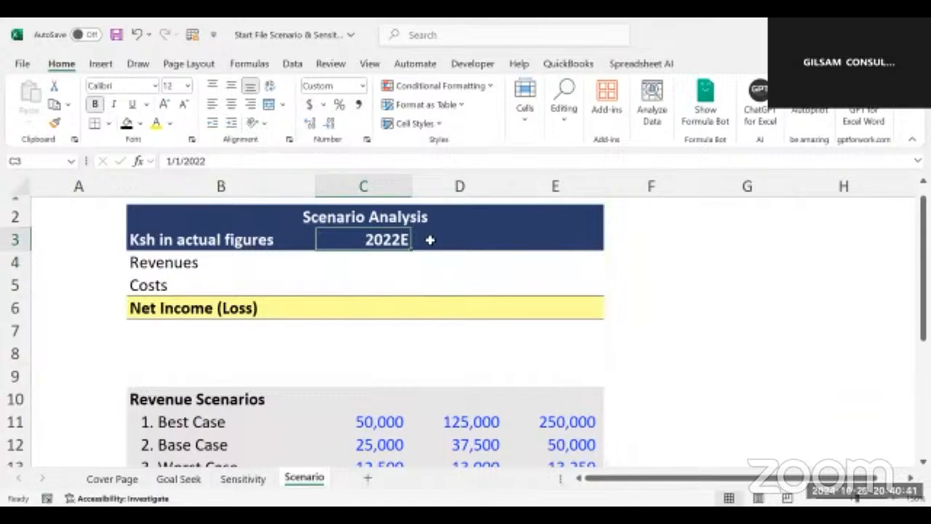
click(366, 266)
Step: Enter the date 1/1/2022 in the empty cell F4 beside the Revenues row
click(684, 255)
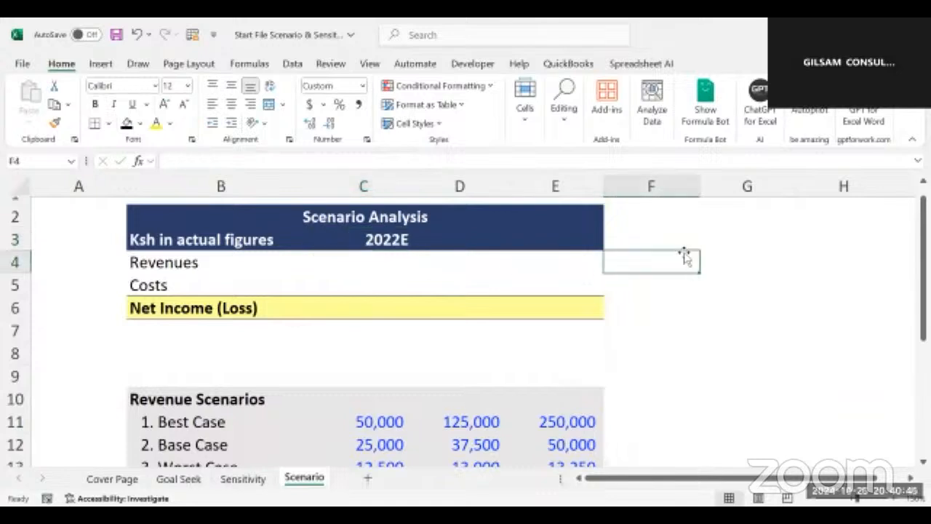
click(683, 281)
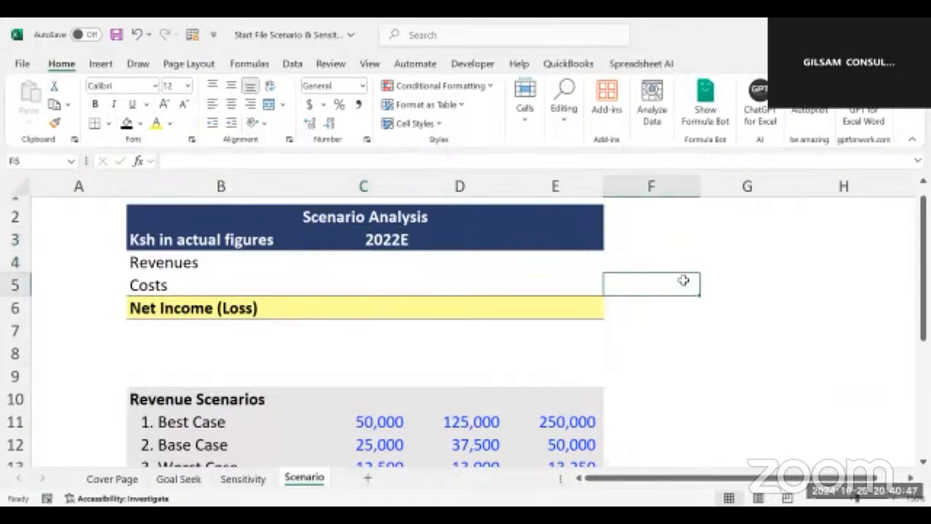
click(685, 262)
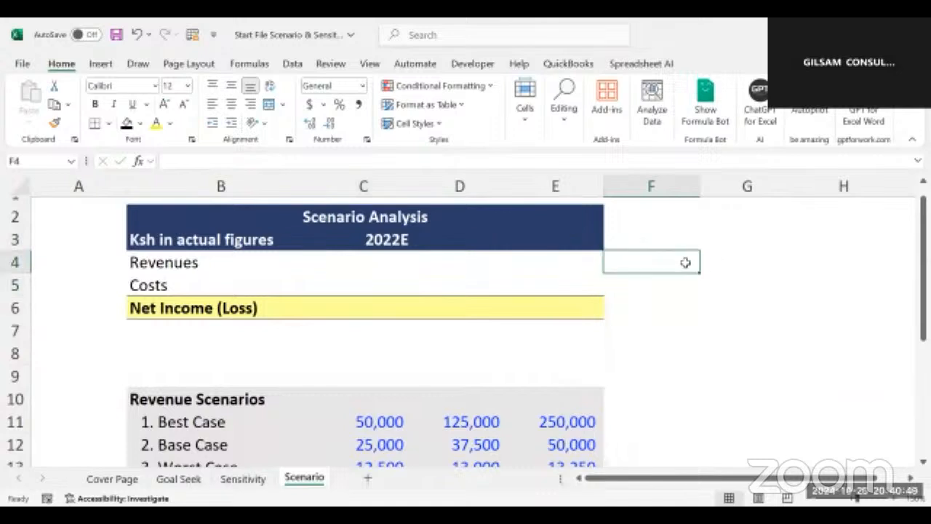
text(1/1)
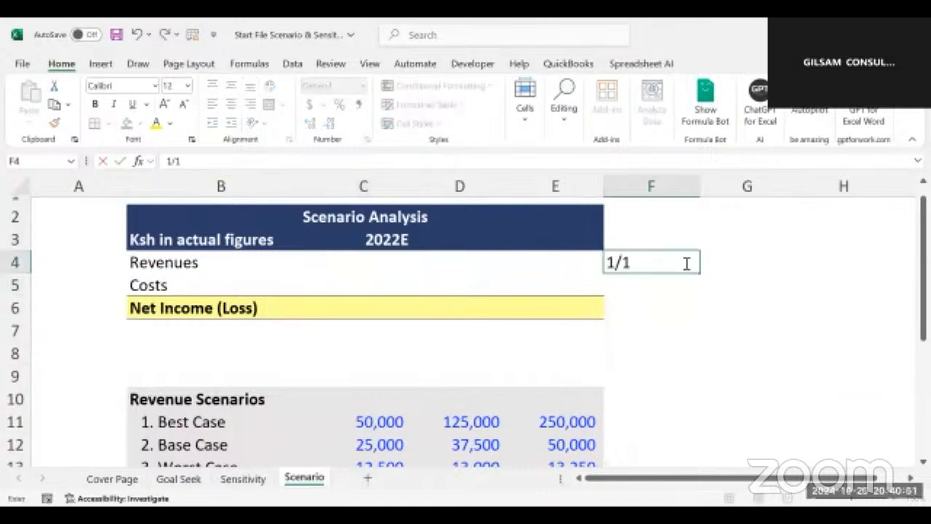
text(/2022)
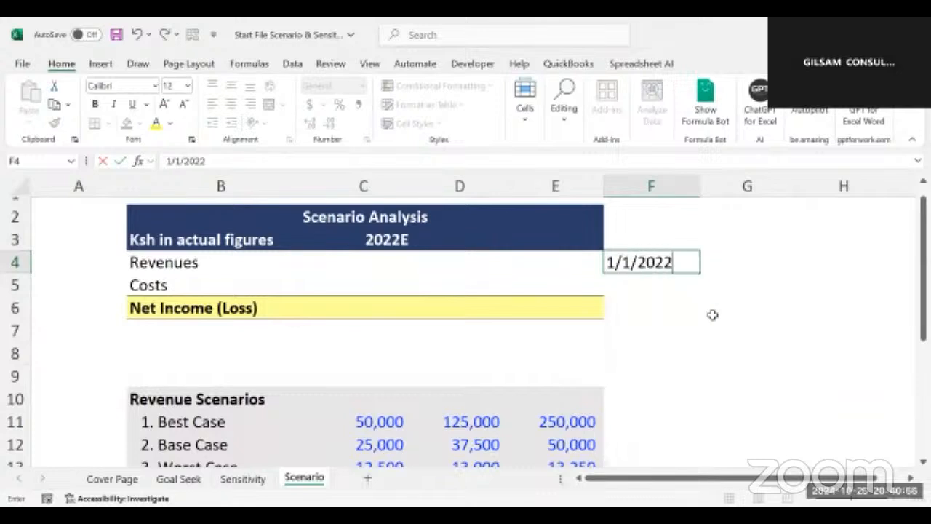
click(738, 336)
click(650, 248)
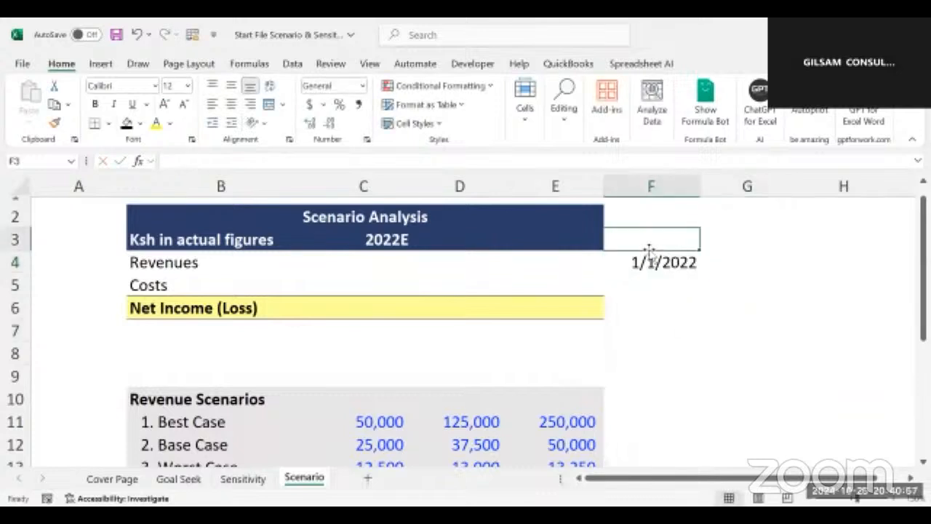
click(641, 263)
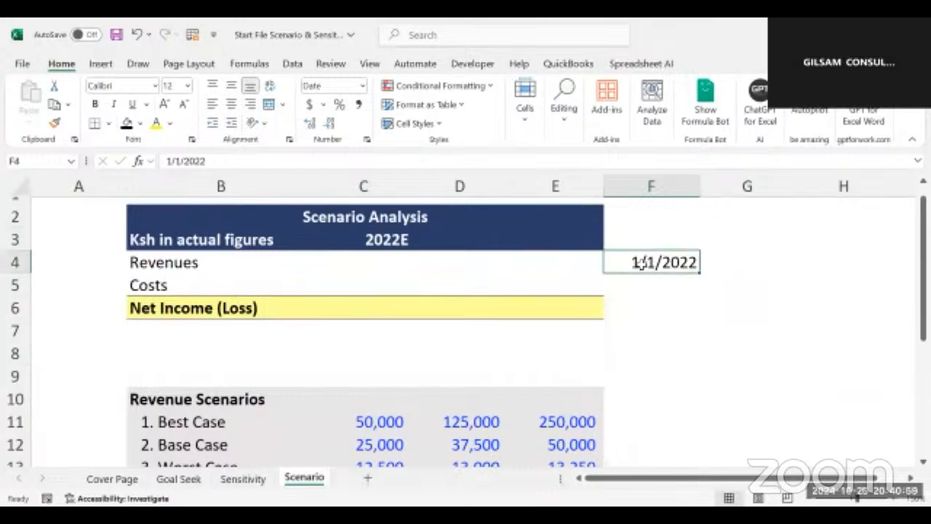
click(367, 141)
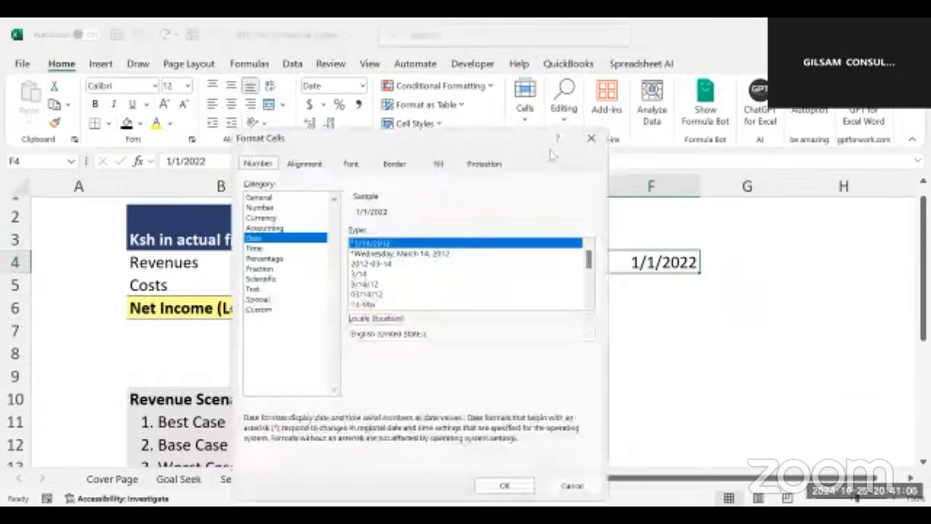
key(Escape)
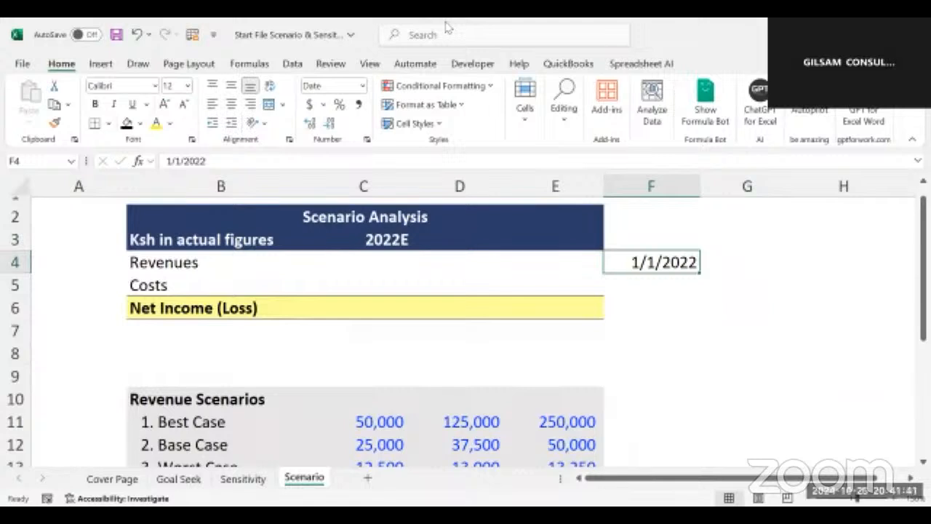
click(695, 328)
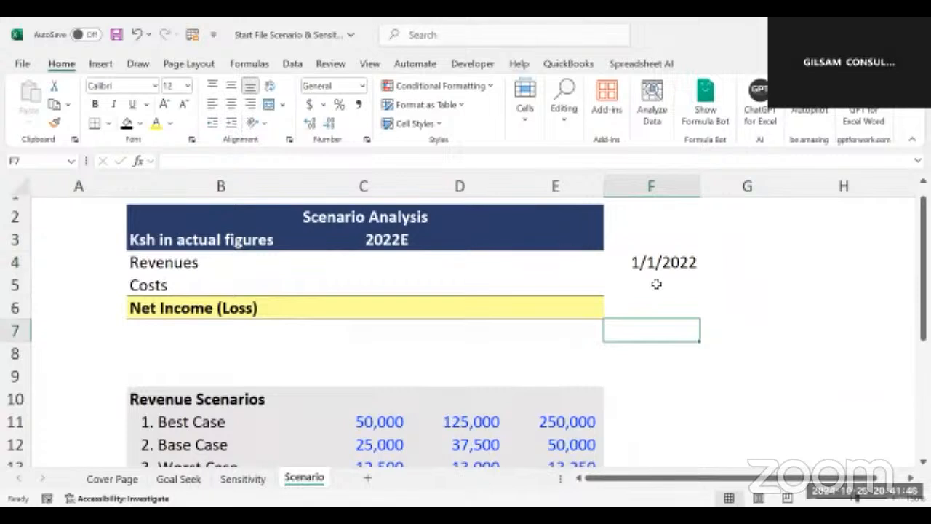
click(664, 264)
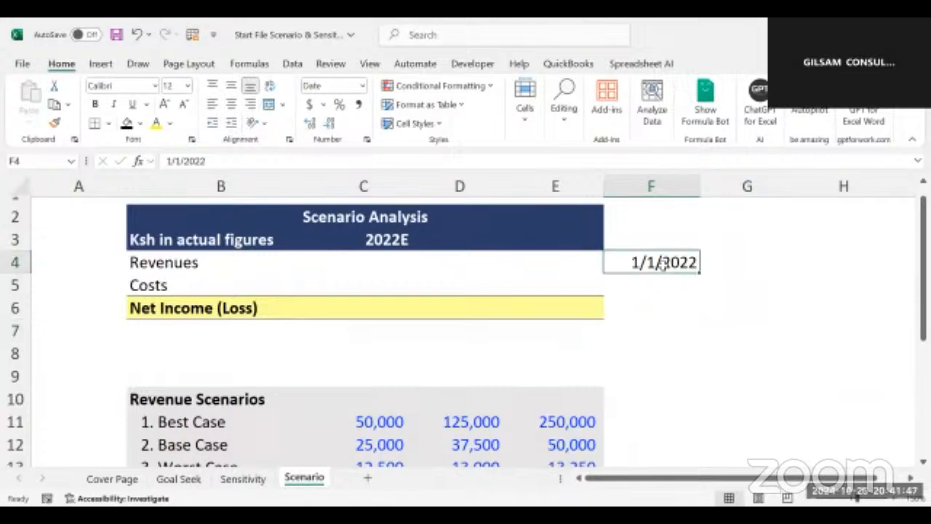
key(alt)
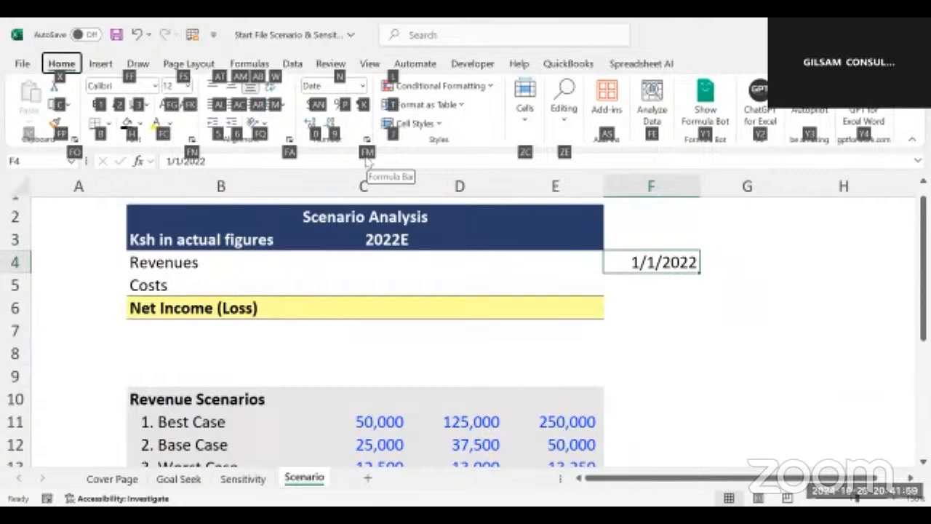
key(f)
key(m)
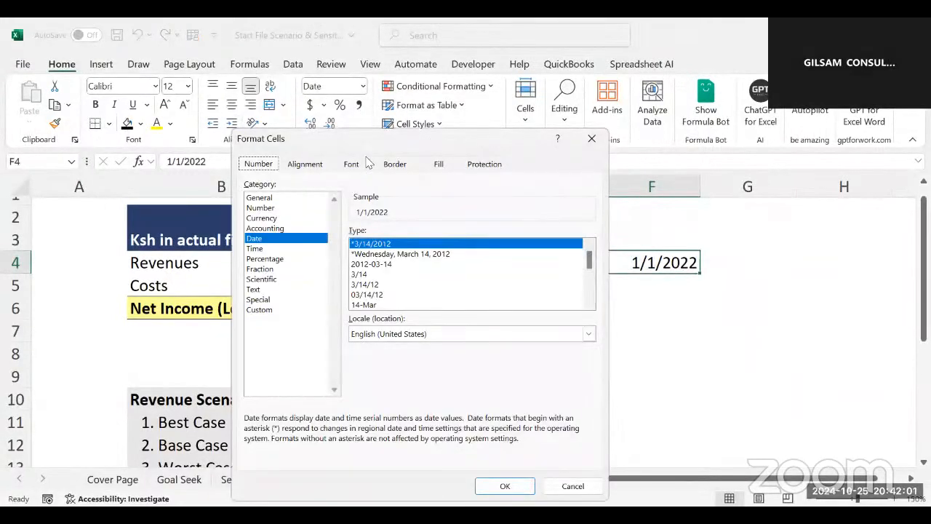
click(592, 138)
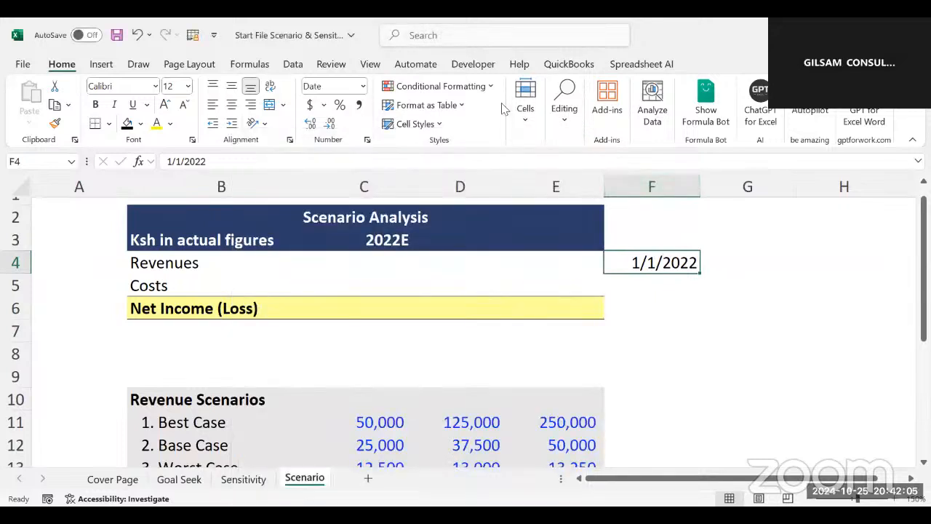
click(643, 304)
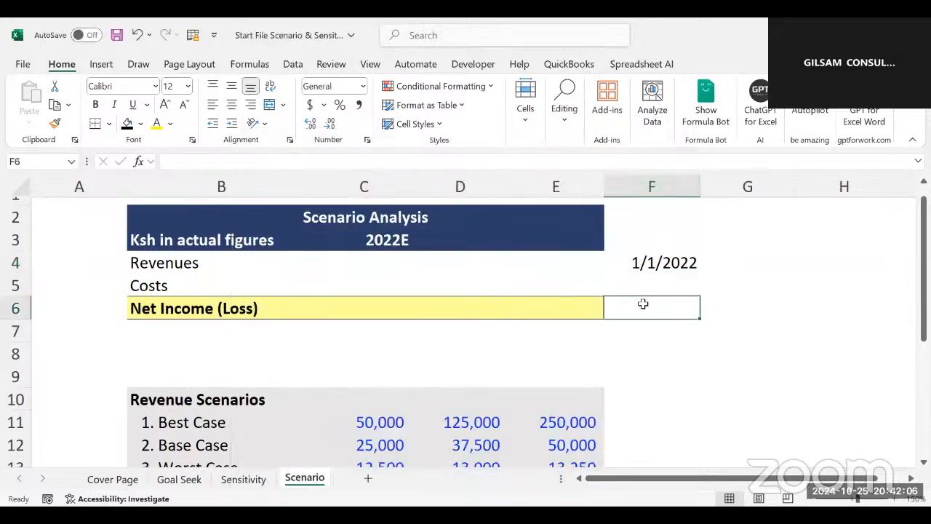
Step: Apply the custom number format yyyy\E to the date in F4
click(649, 267)
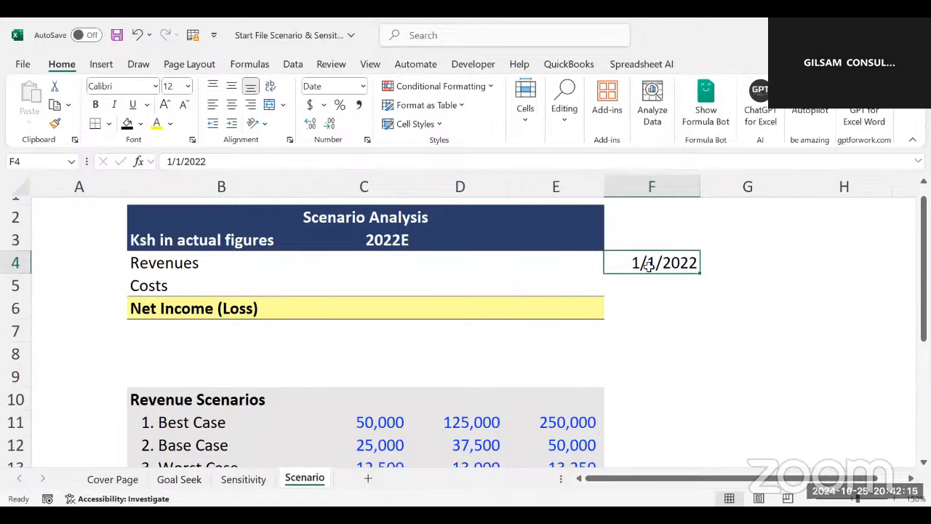
key(ctrl+1)
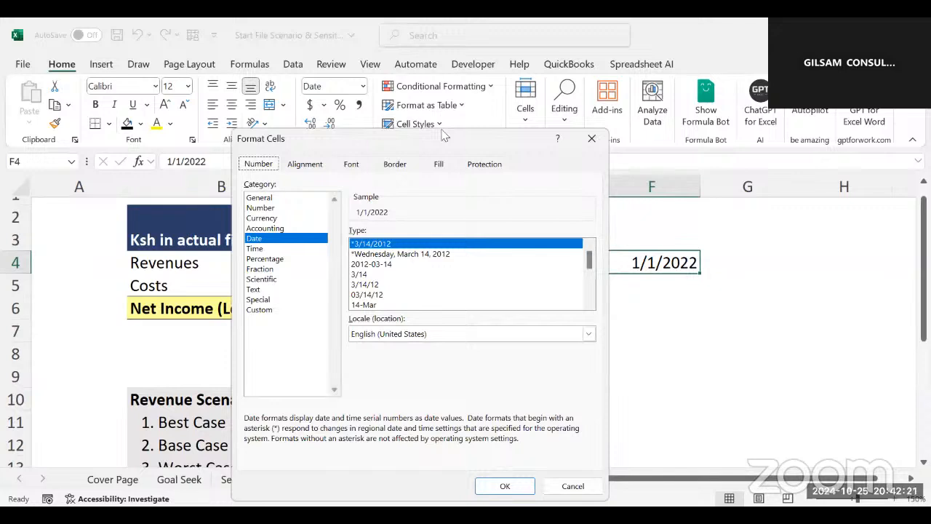
drag(444, 135, 371, 82)
click(186, 255)
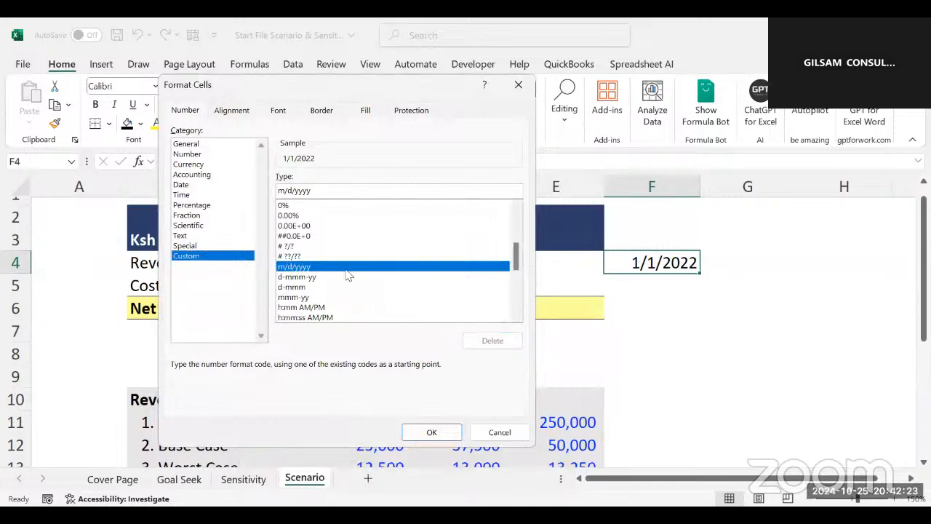
drag(518, 265, 522, 299)
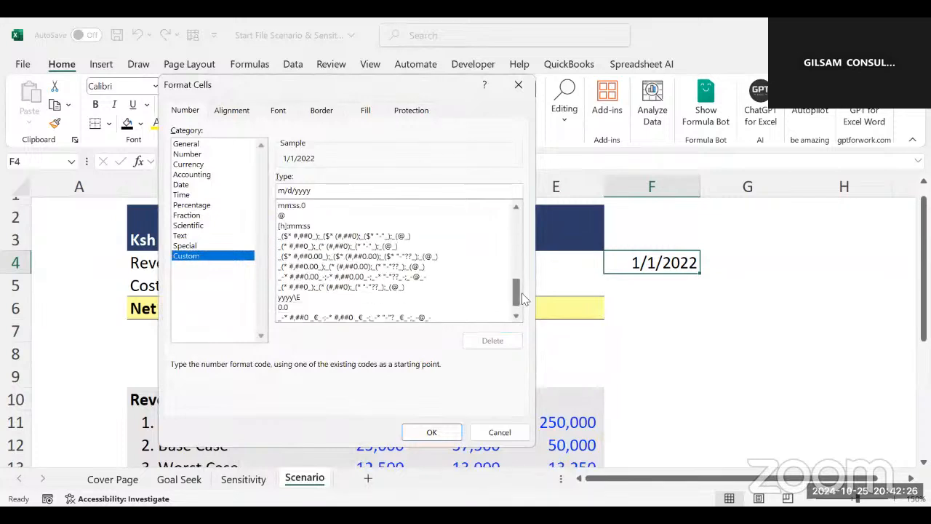
click(289, 301)
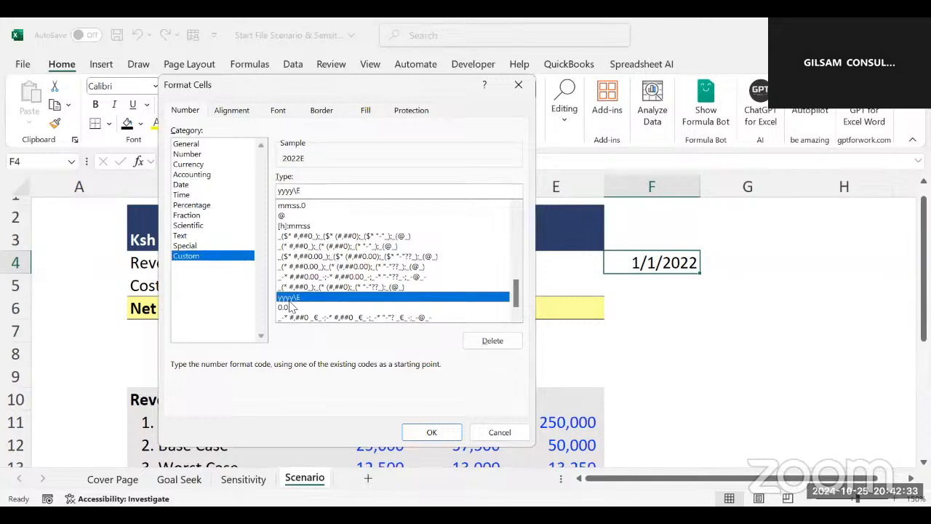
key(Return)
click(695, 287)
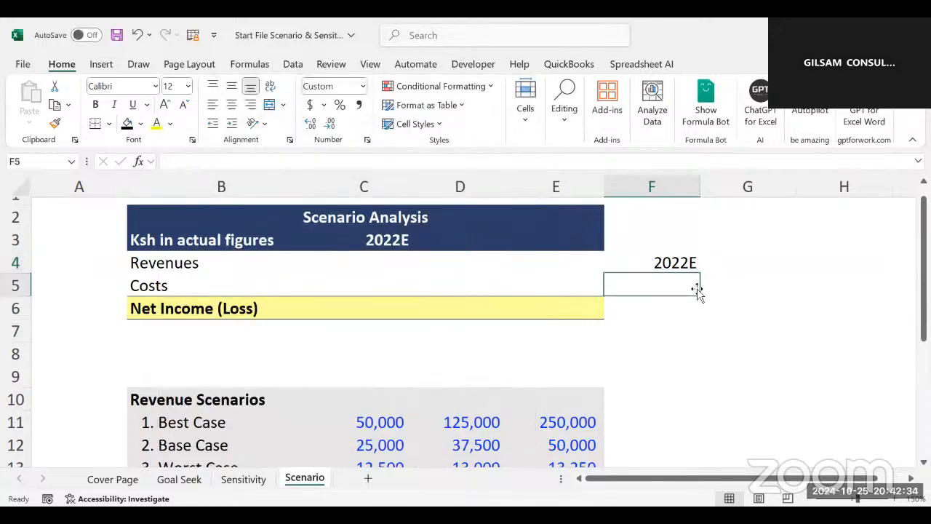
Step: Clear the trial date from F4 beside the Revenues row
click(667, 262)
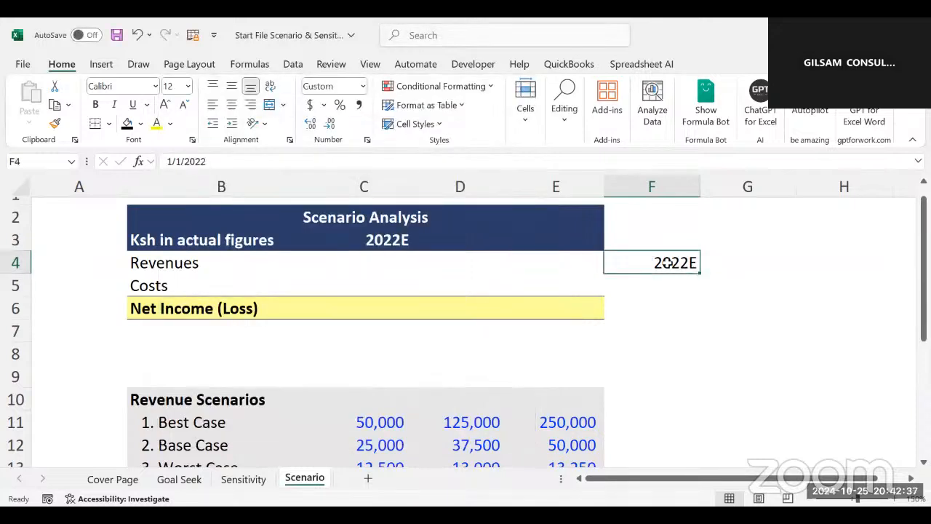
key(Delete)
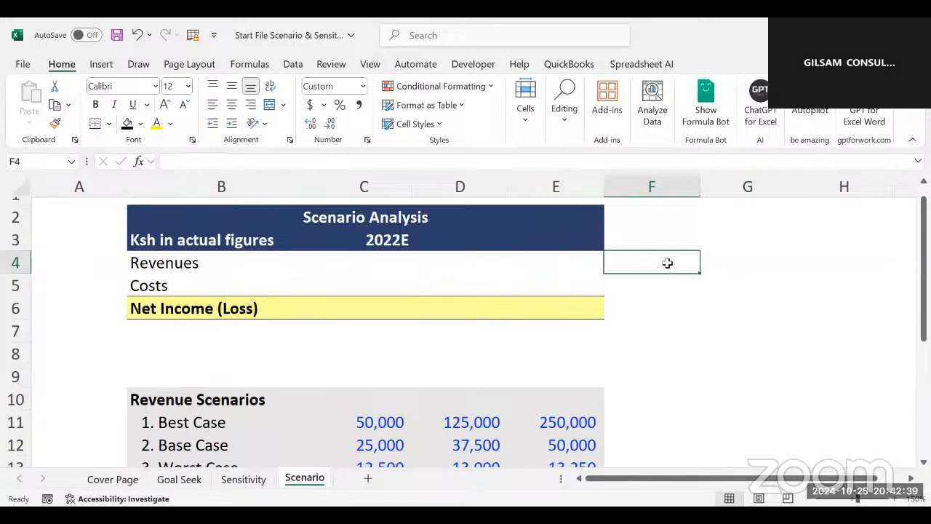
click(390, 245)
click(437, 241)
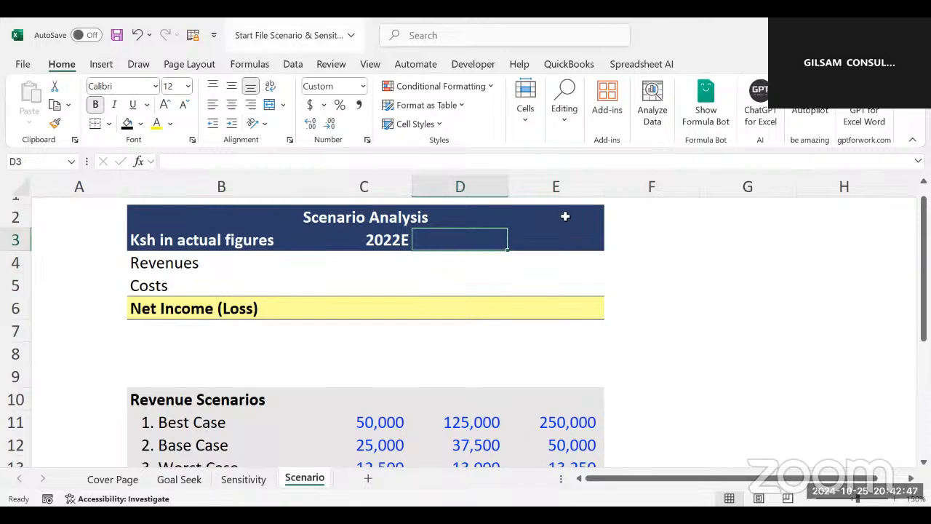
Step: Enter the note EDATE FUNCTION in G4, outside the Scenario Analysis table
click(674, 265)
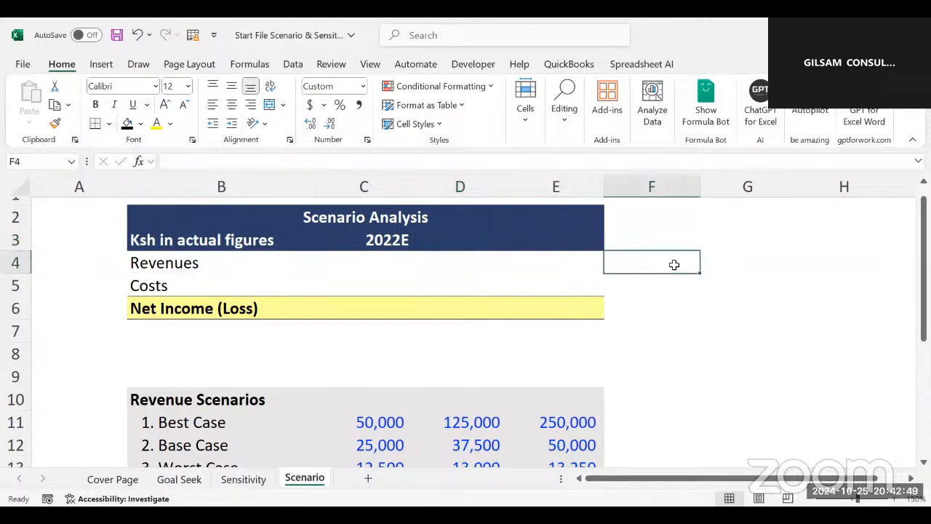
key(Right)
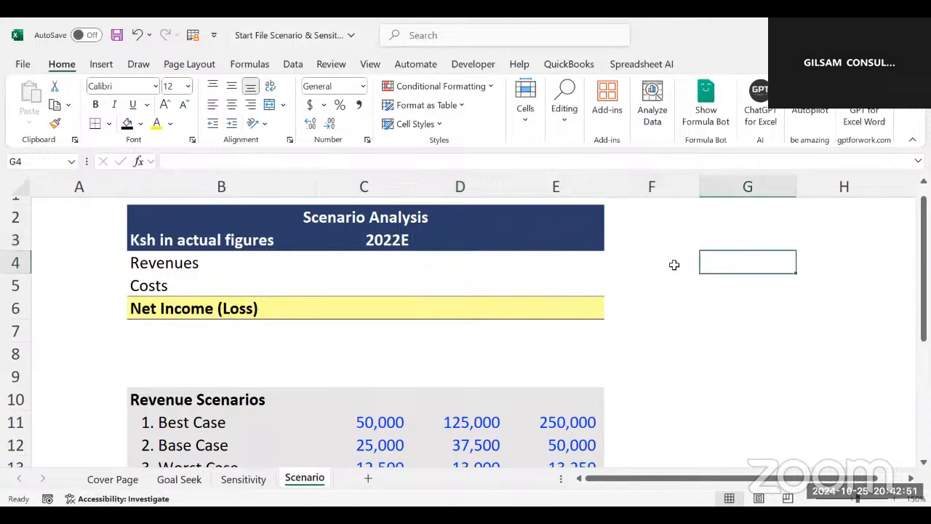
text(EDATE FUNCTY)
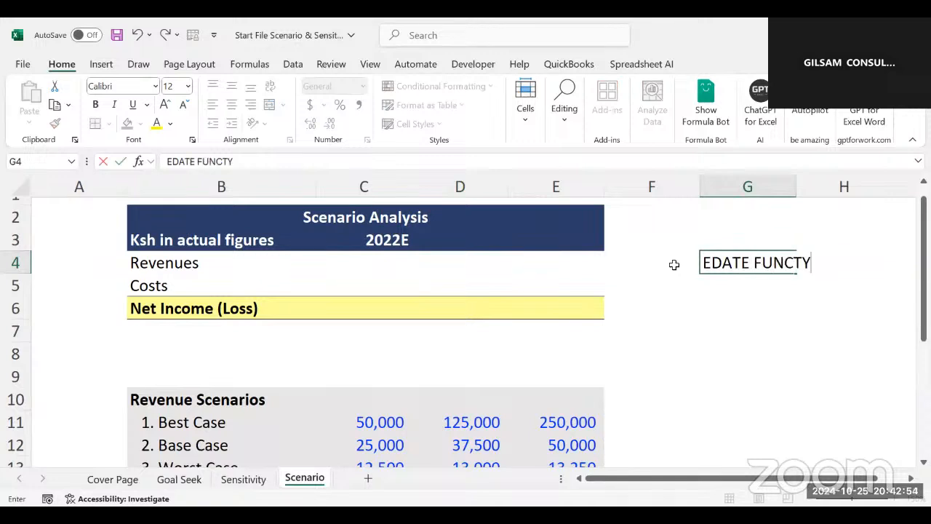
key(BackSpace)
text(ION)
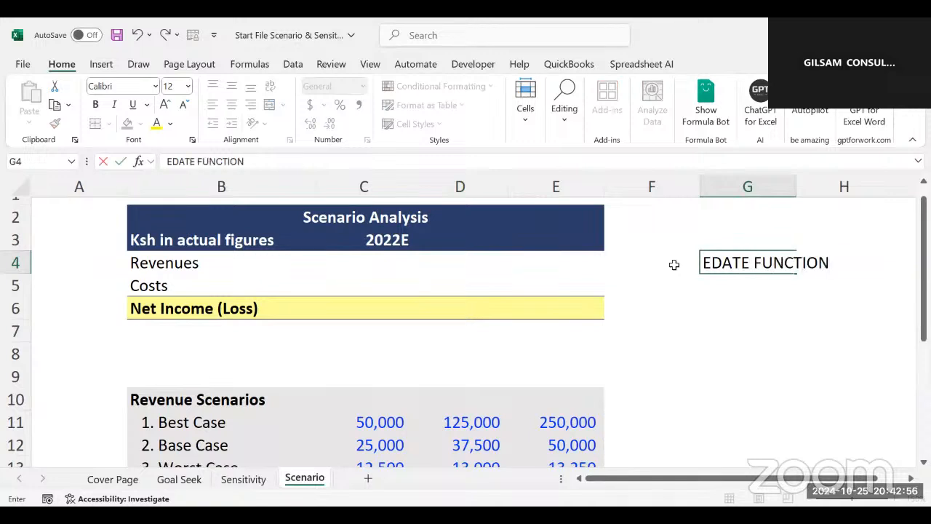
click(728, 330)
Step: Enter the formula =EDATE(C3,12) in D3 to make the second year heading of the Scenario Analysis table
click(458, 242)
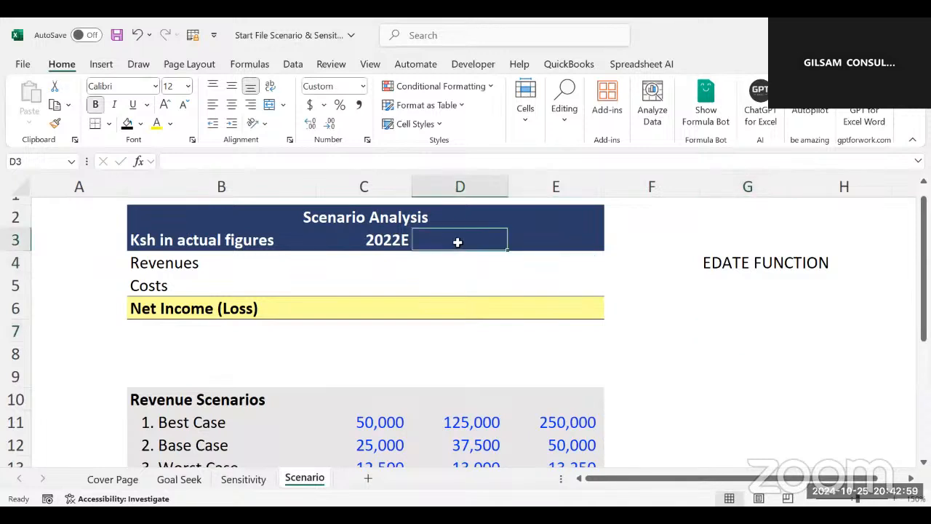
text(=)
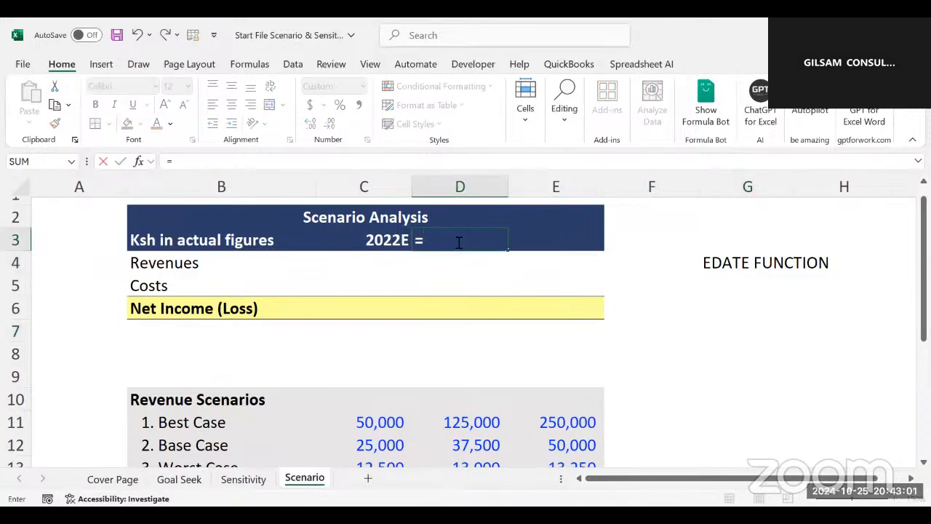
text(ED)
double_click(449, 262)
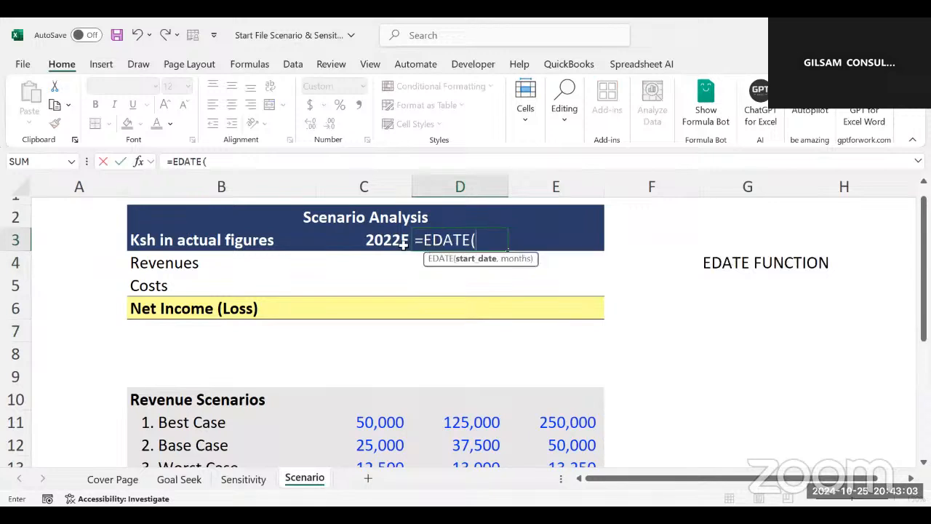
click(378, 242)
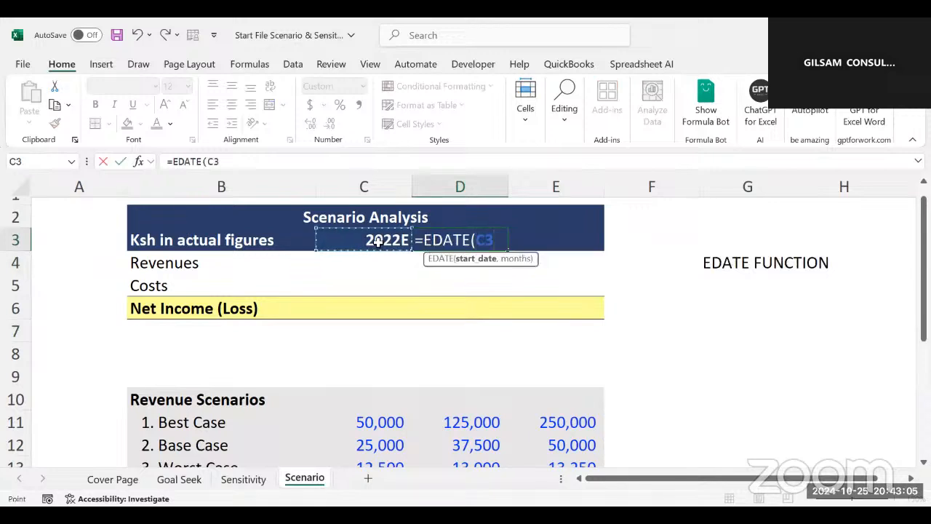
text(,)
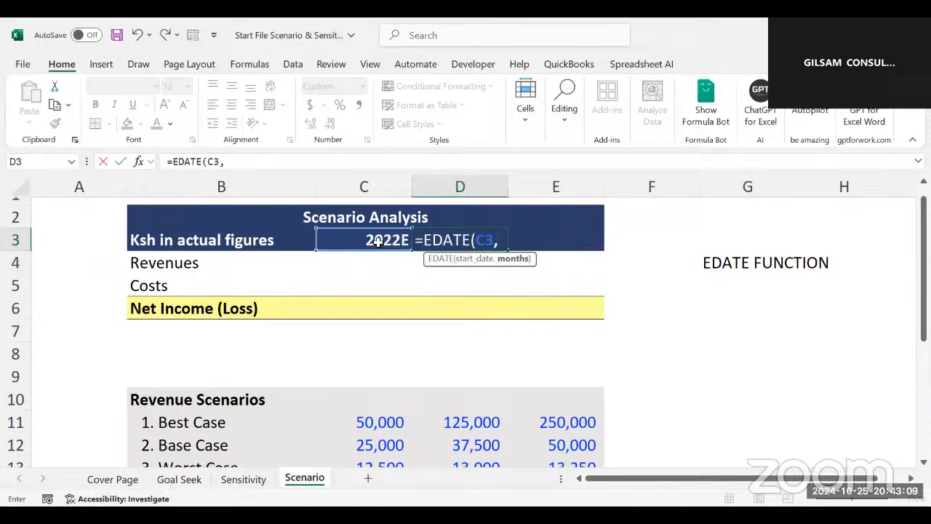
text(12))
key(Return)
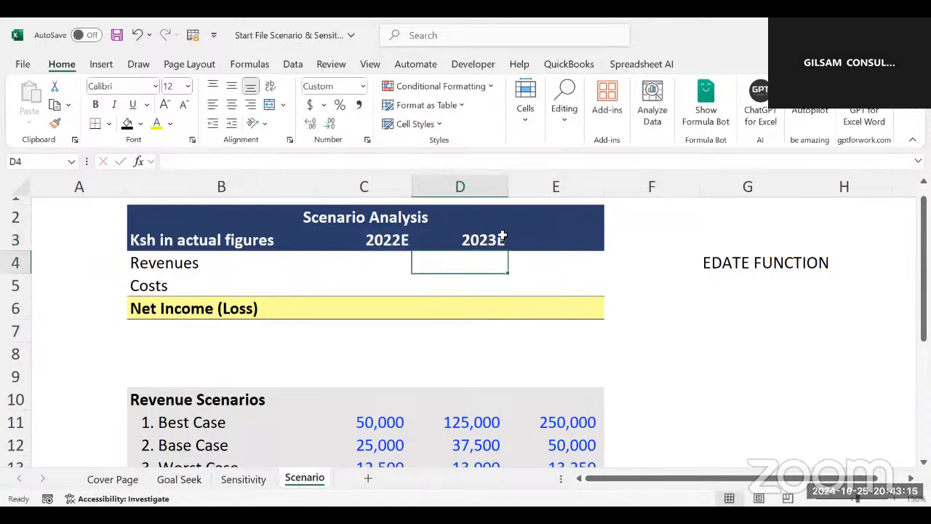
Step: Fill the EDATE formula from D3 across to E3 for the third year heading and check the copied formula
click(483, 240)
drag(483, 239, 557, 240)
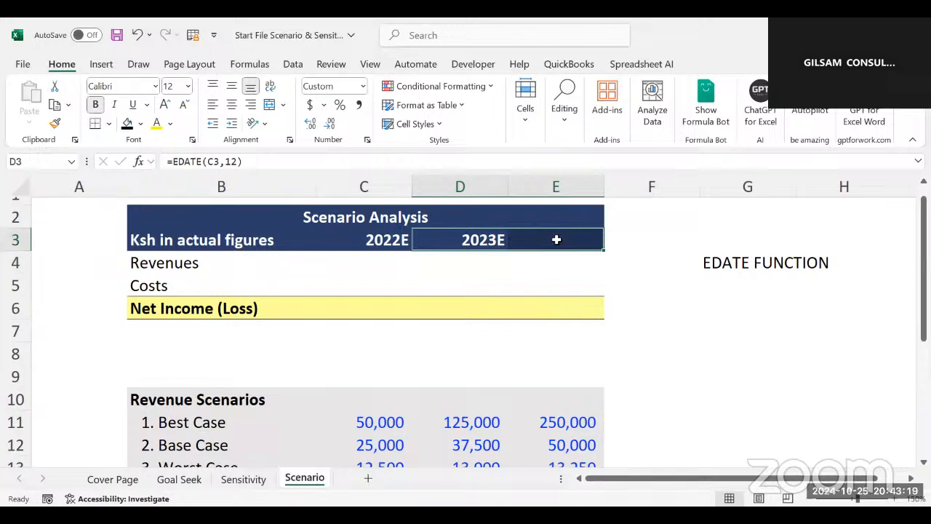
key(ctrl+r)
click(559, 268)
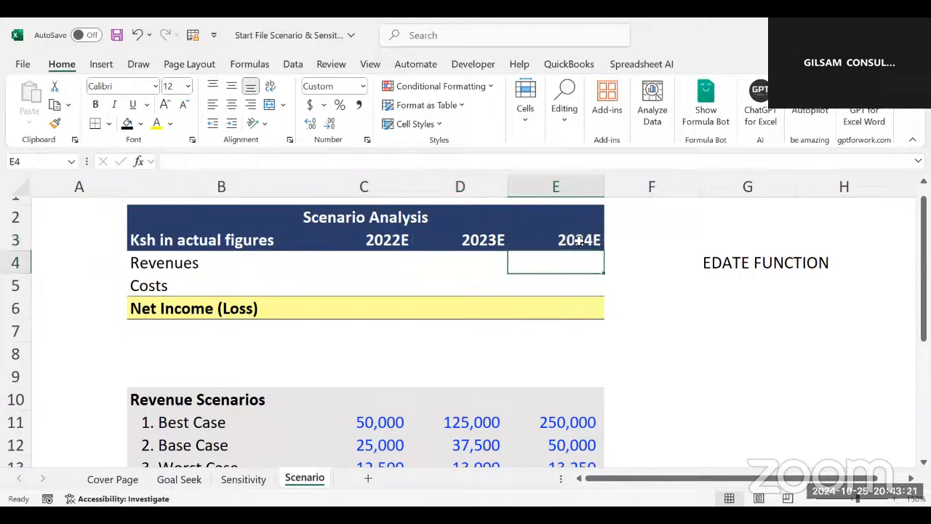
click(575, 240)
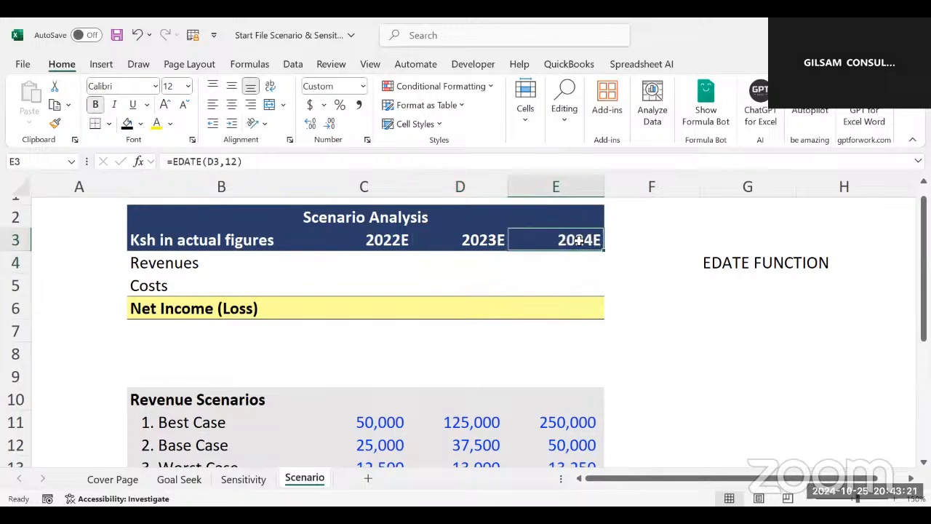
click(467, 241)
click(565, 243)
click(366, 263)
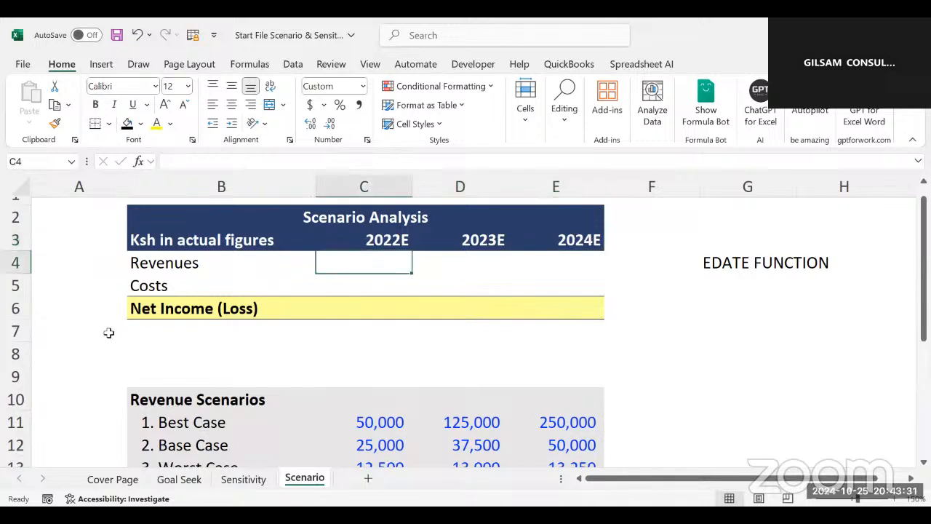
Step: Insert three rows directly below the Net Income (Loss) row and set them to No Fill
click(15, 331)
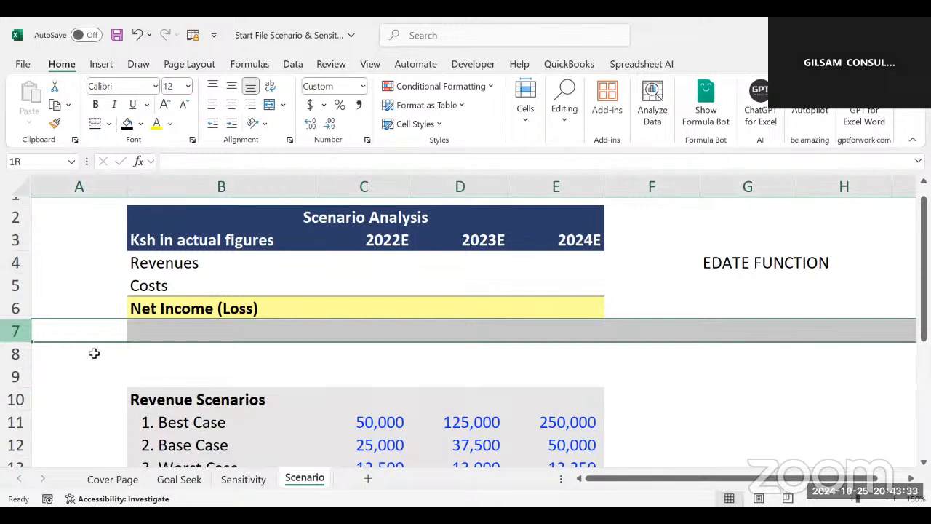
click(135, 217)
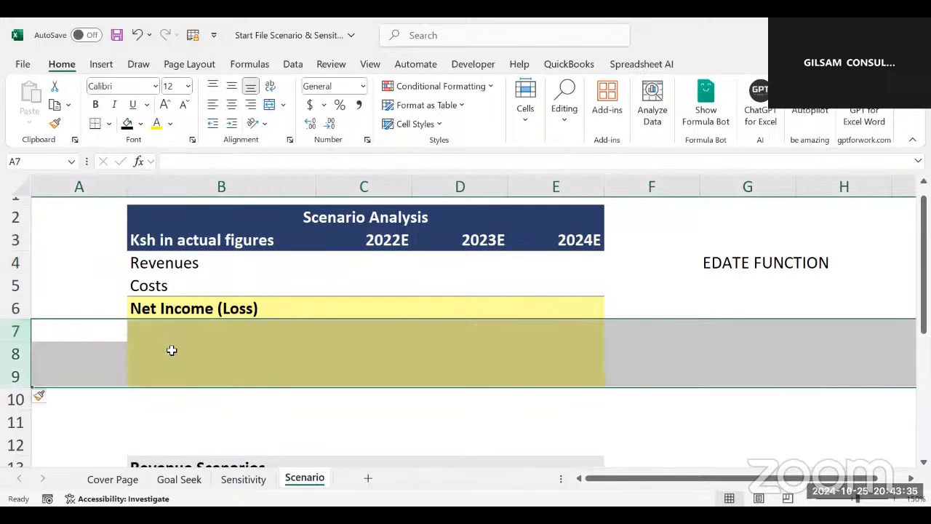
click(171, 124)
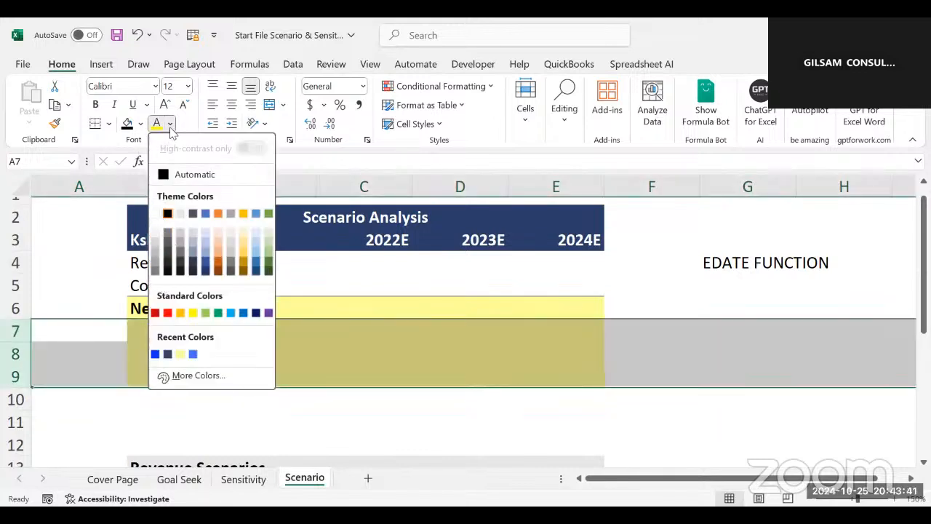
click(141, 124)
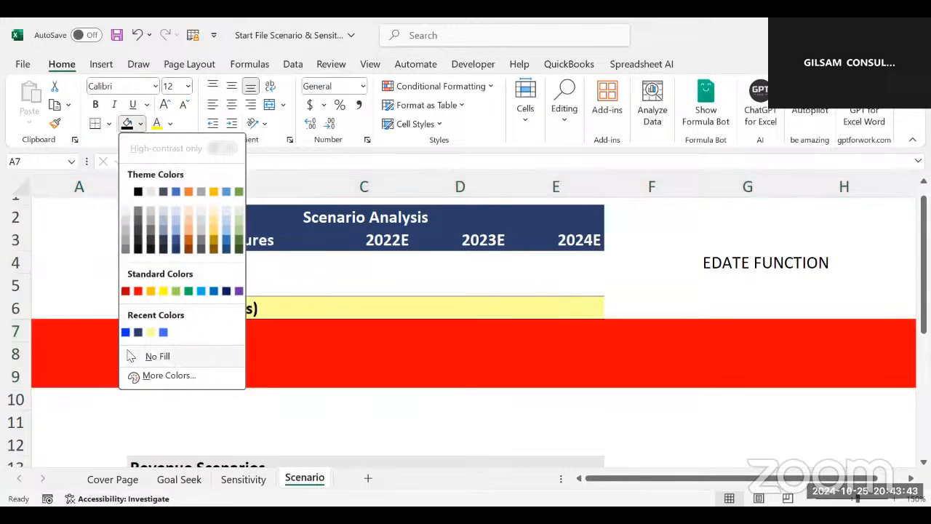
click(128, 355)
click(222, 331)
Step: Delete the two surplus blank rows 11 and 12 above the Revenue Scenarios block
scroll(255, 340, down, 2)
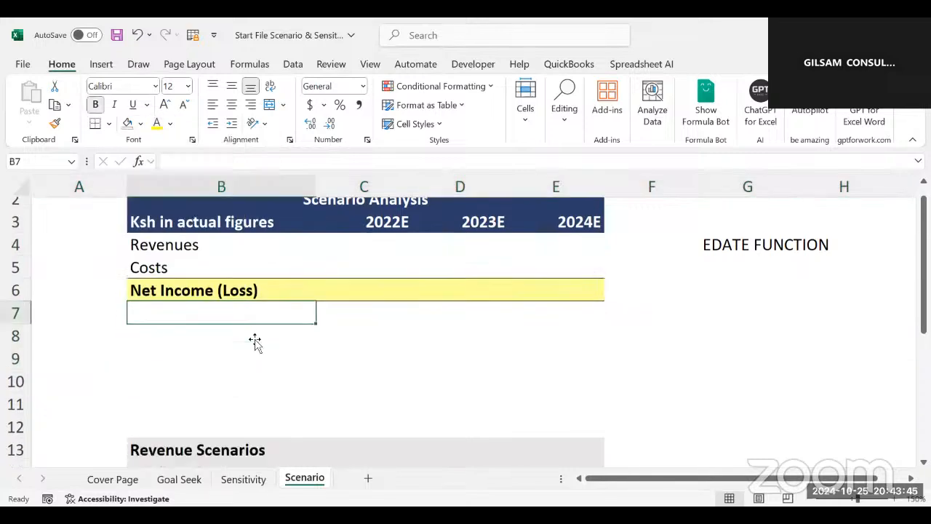
ctrl+scroll(255, 340, down, 3)
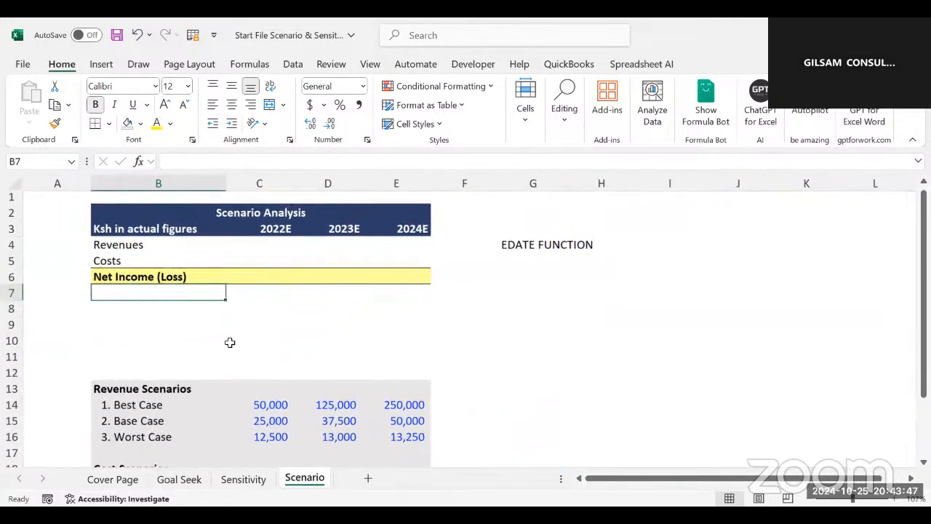
click(131, 324)
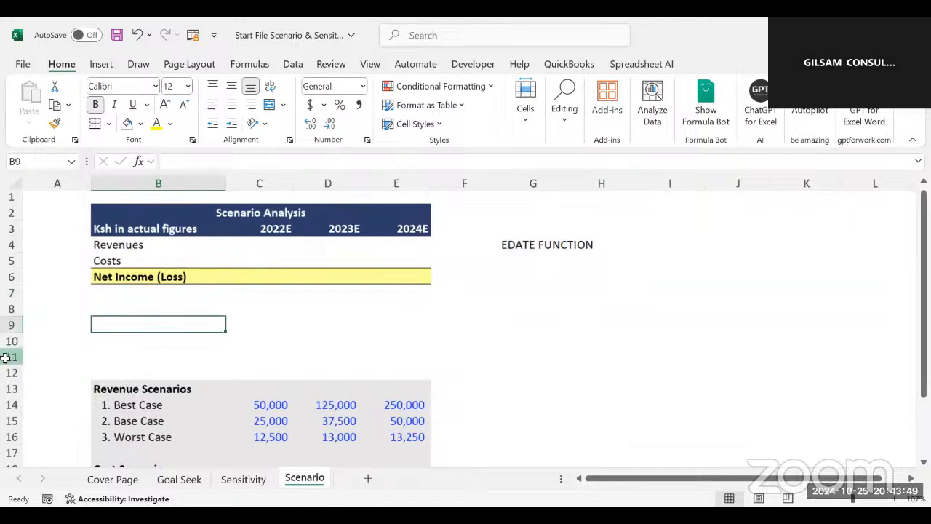
drag(11, 356, 37, 368)
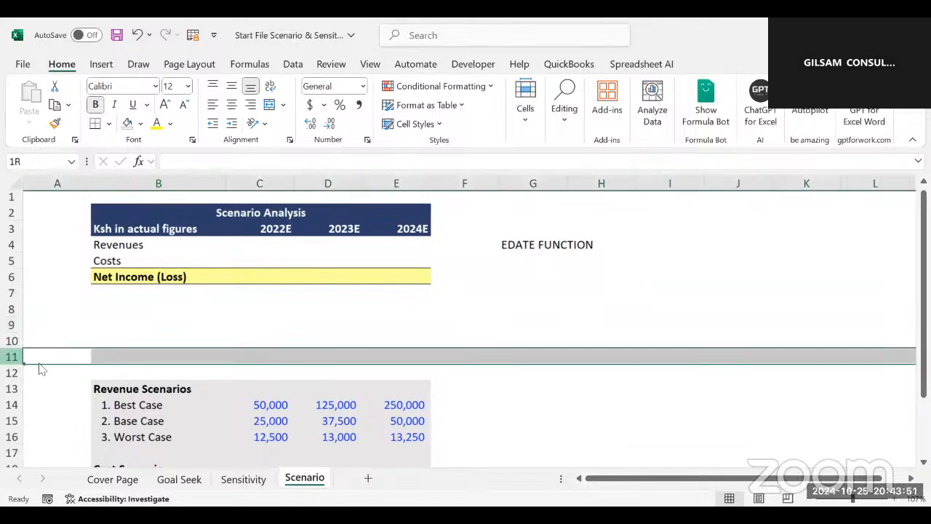
right_click(37, 368)
click(81, 251)
Step: Enter the label CHOOSE SCENARIO > in B8, between the net income row and the Revenue Scenarios block
click(104, 306)
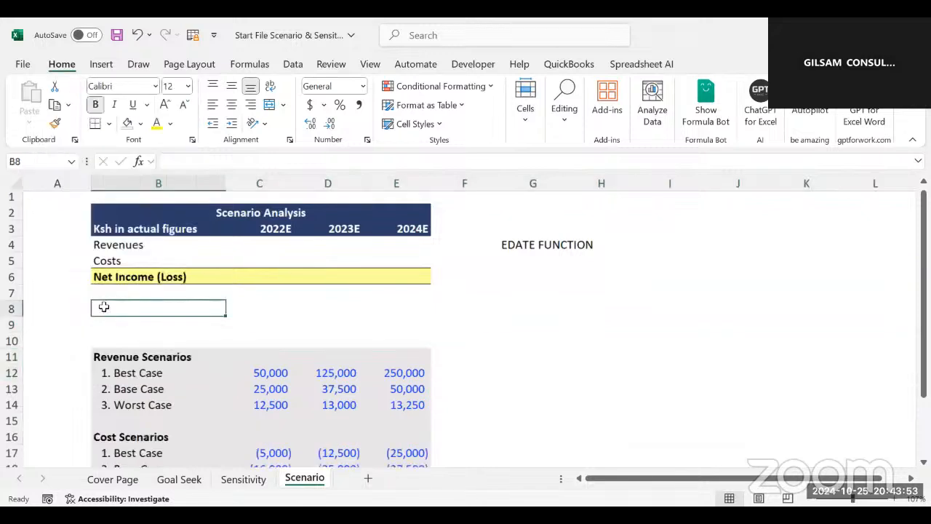
text(CHOO)
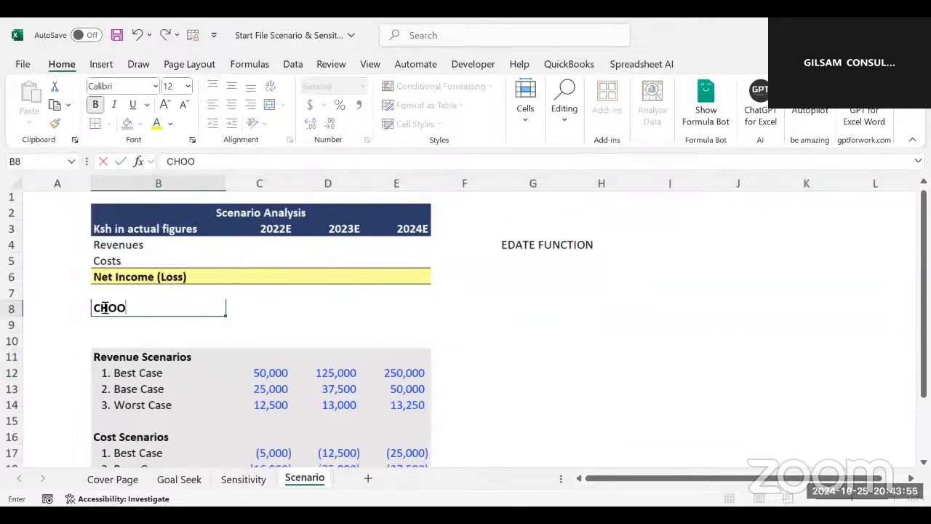
text(SE SCEN)
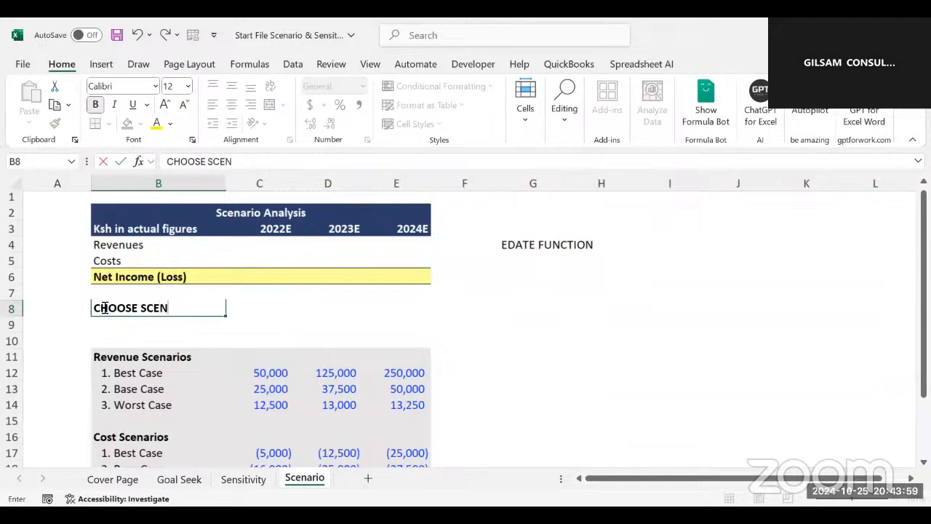
text(ARIO >)
click(320, 320)
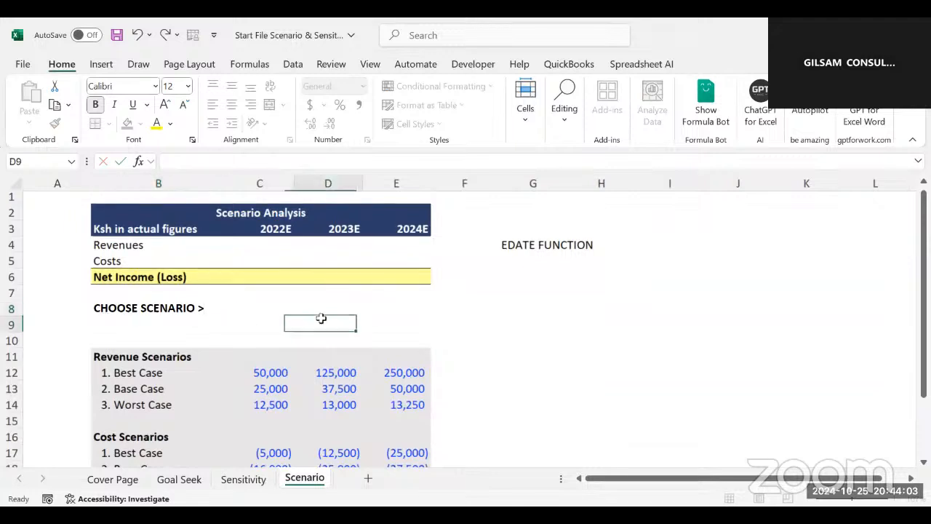
Step: Enter 1 as the scenario number in C8, beside the CHOOSE SCENARIO > label
click(183, 307)
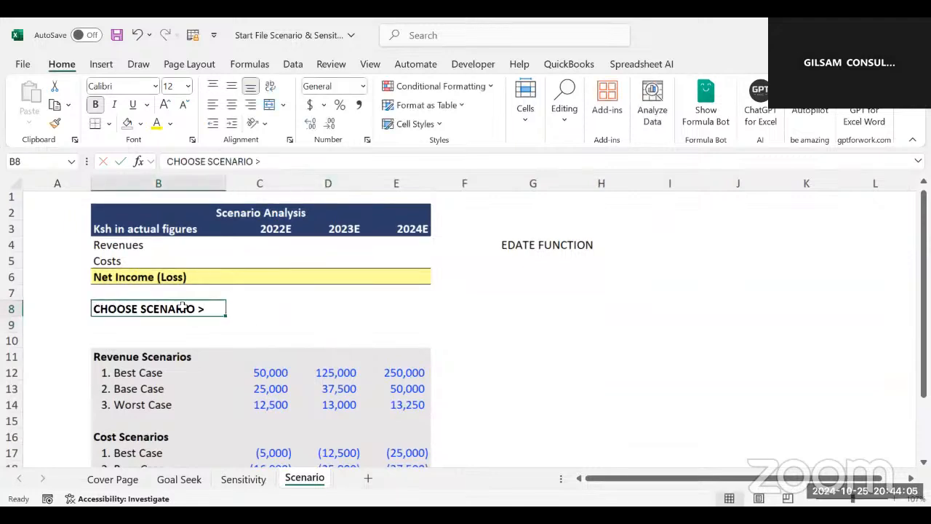
click(266, 321)
click(270, 306)
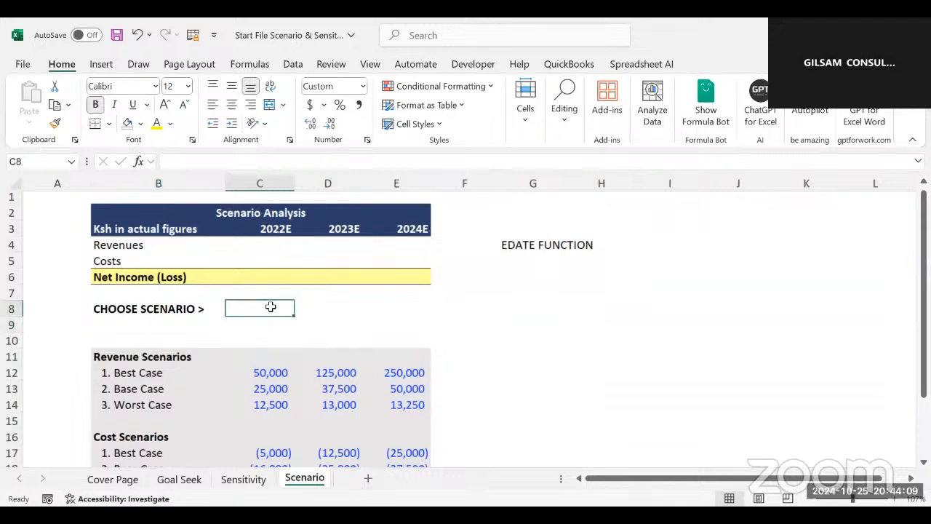
text(1)
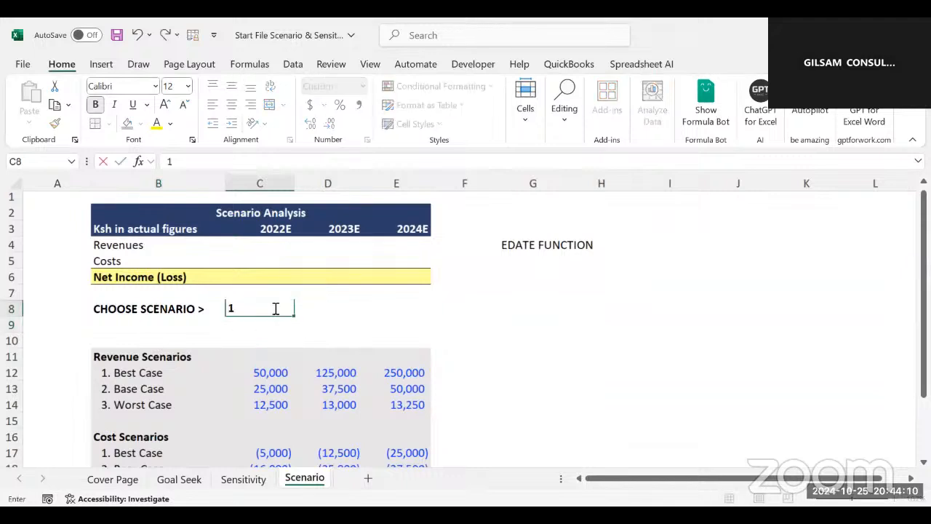
click(457, 313)
click(270, 305)
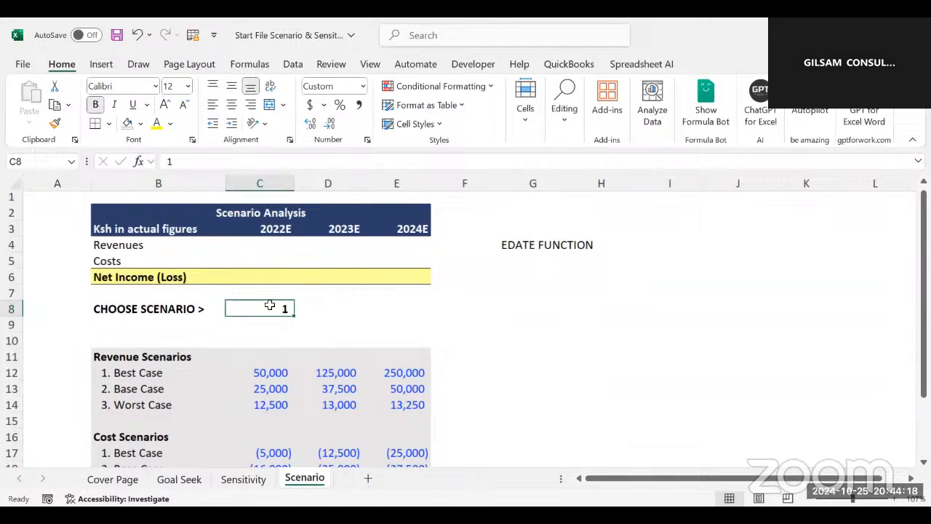
Step: Enter the note CHOOSE FUNCTIONS in G7, below the EDATE FUNCTION note
click(525, 294)
text(CH)
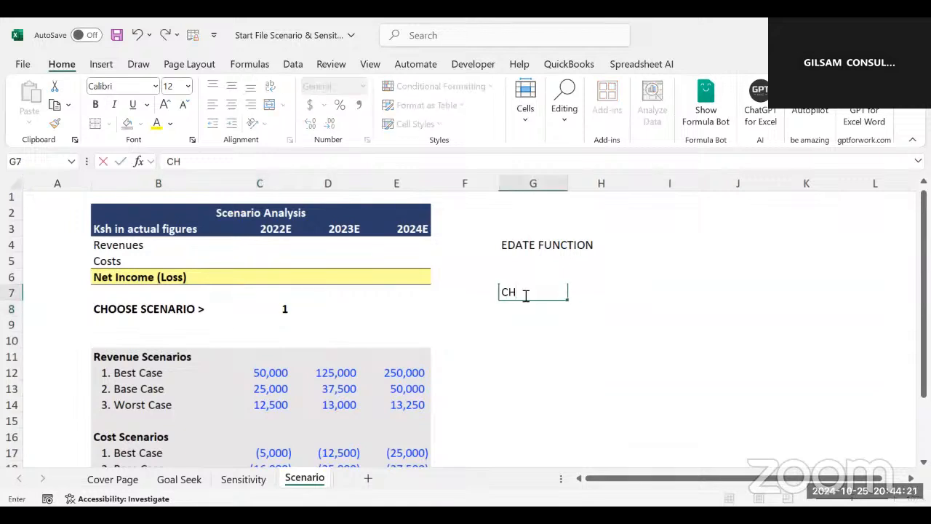
text(OOSE FUNCTIONS)
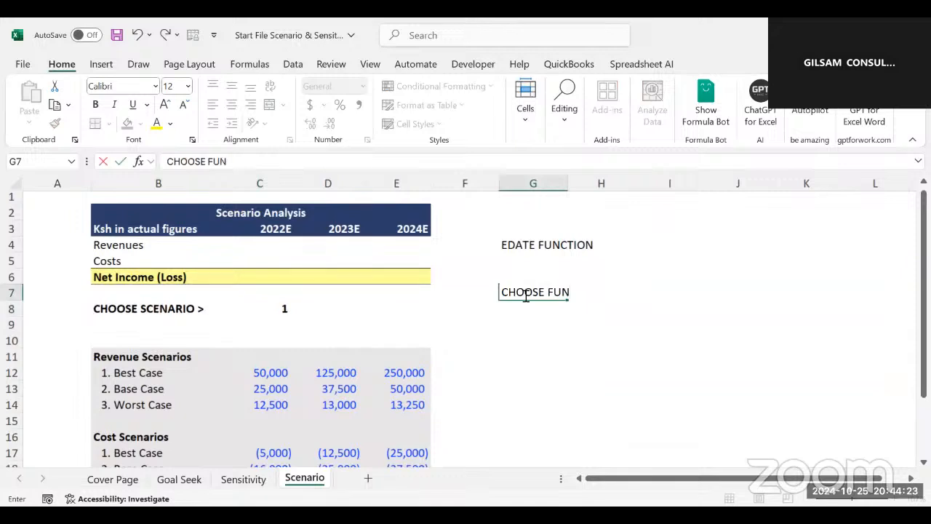
click(595, 308)
click(525, 290)
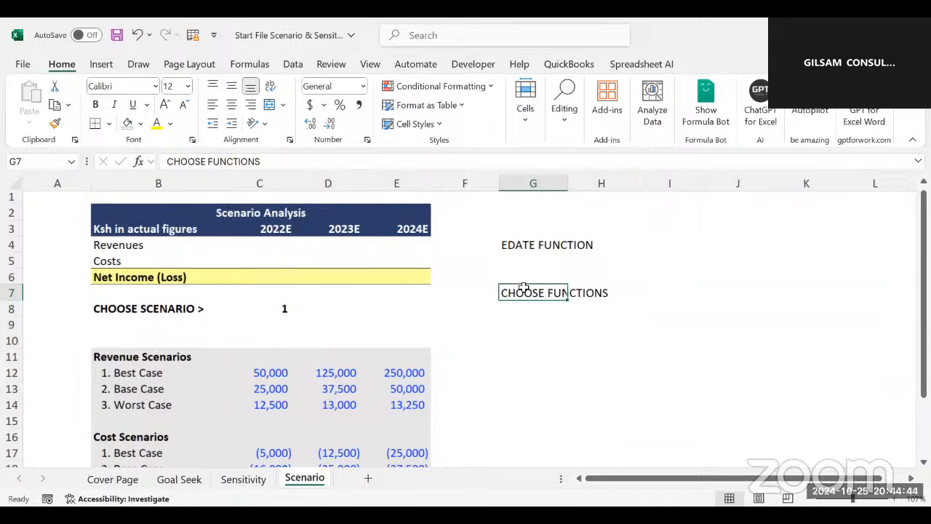
Step: Write the 2022E revenue formula =CHOOSE(C8,C12,C13,C14) in C4, using the scenario number as the index
click(284, 306)
click(262, 241)
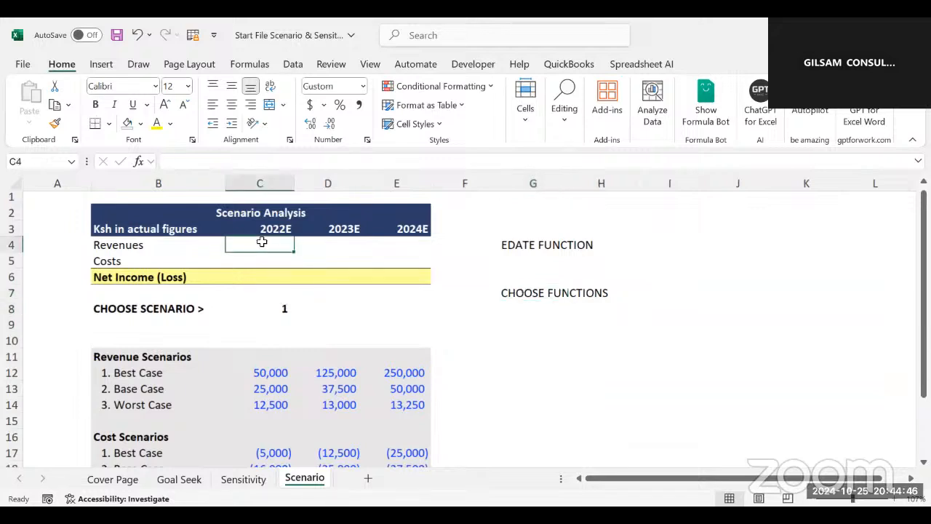
text(=)
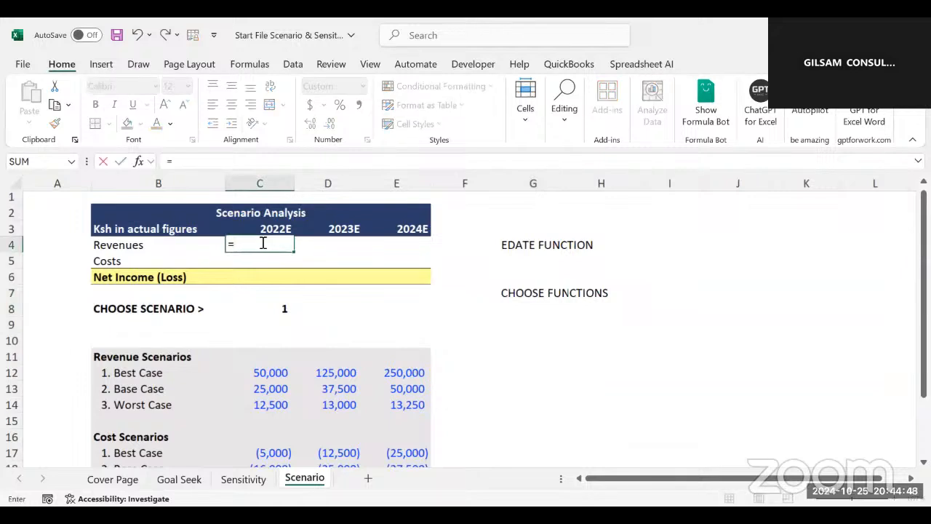
text(CHOOS)
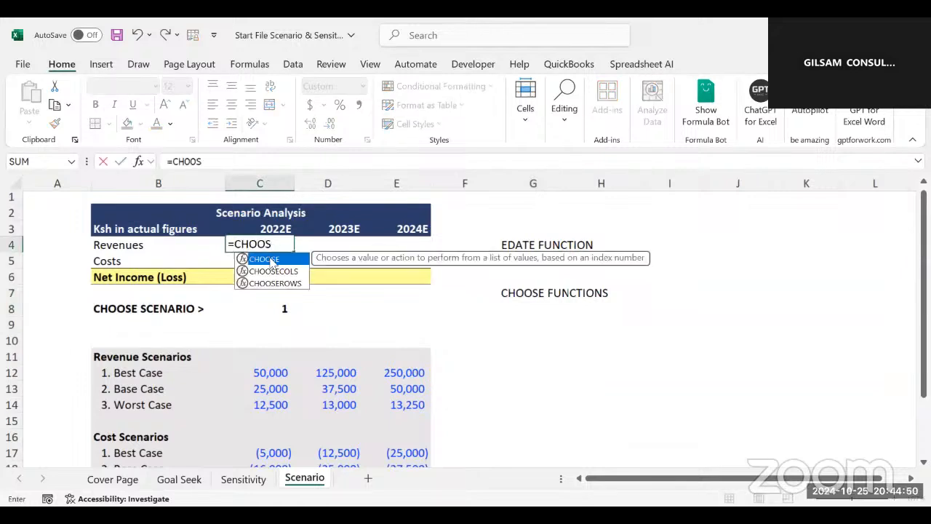
key(Tab)
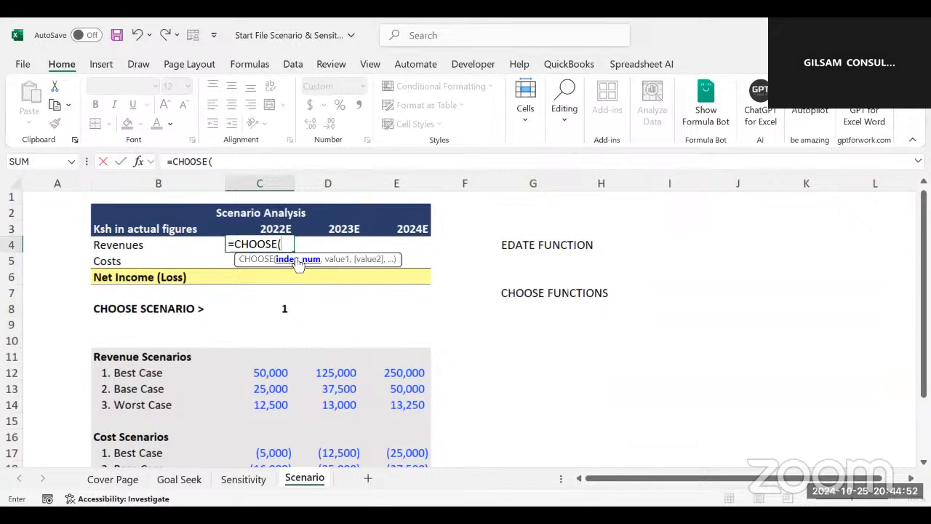
click(281, 309)
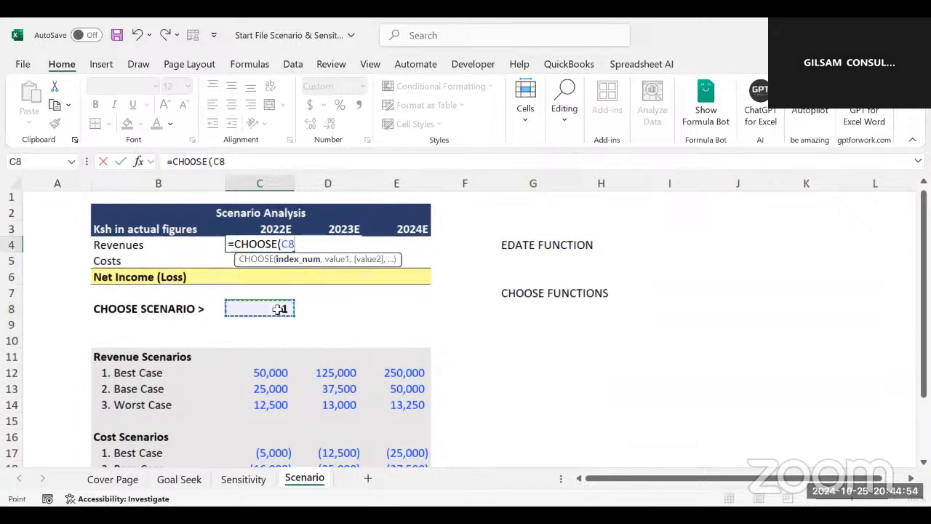
text(,)
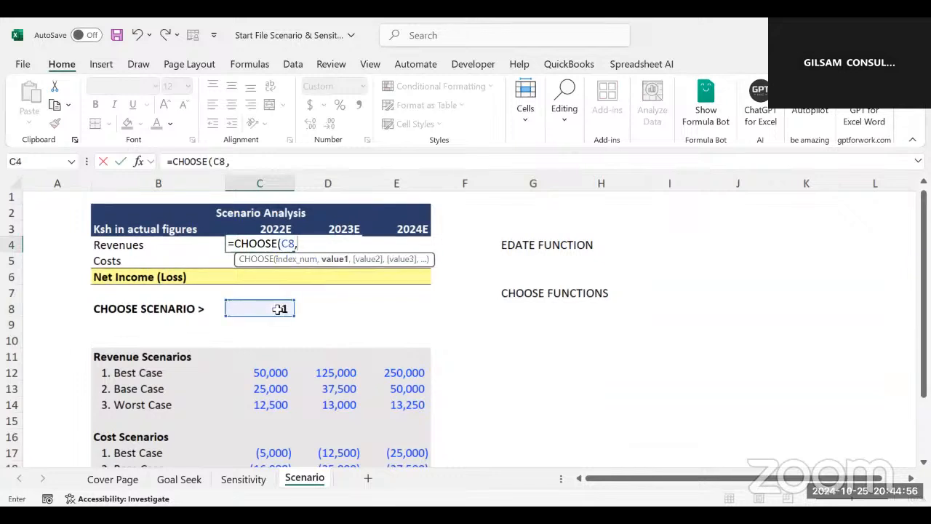
click(258, 373)
text(,)
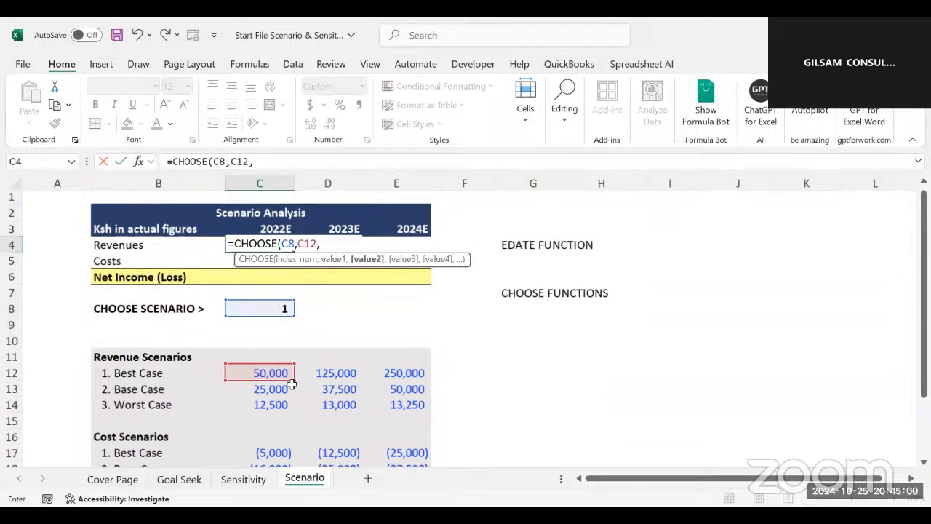
click(264, 389)
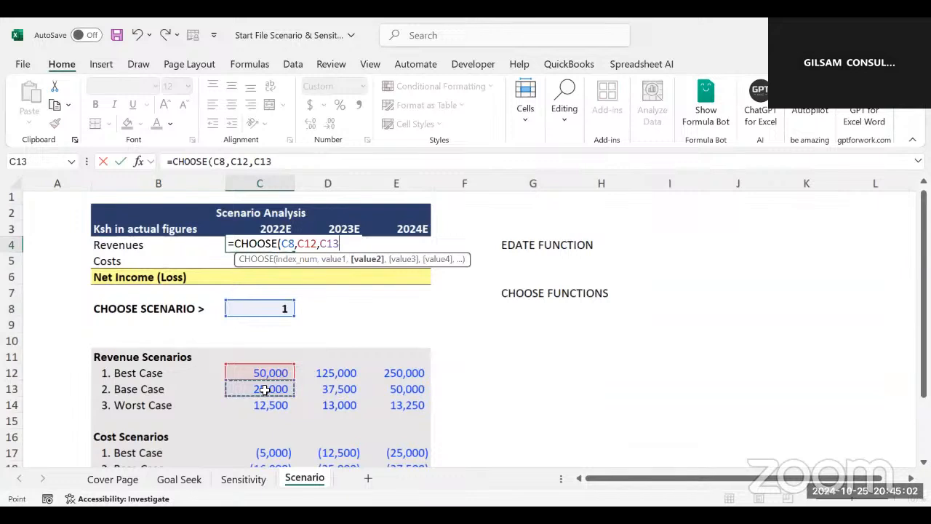
text(,)
click(258, 405)
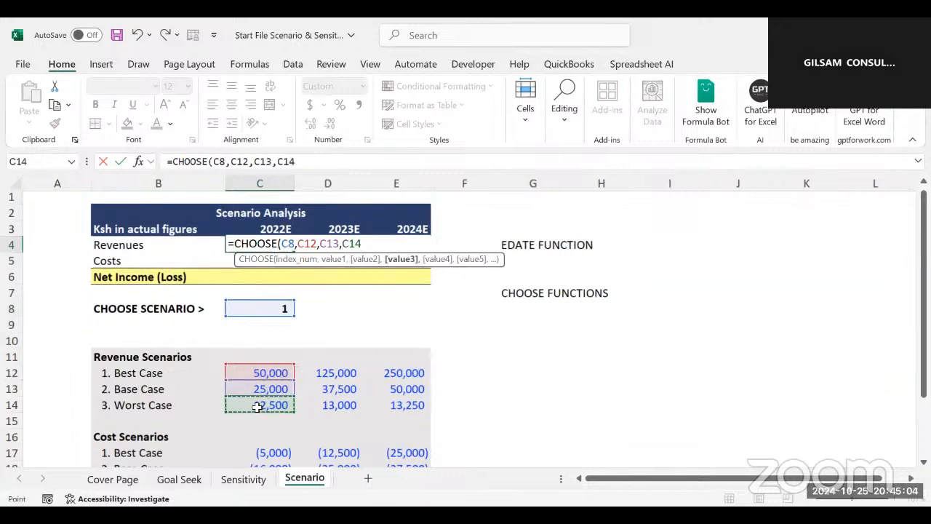
text())
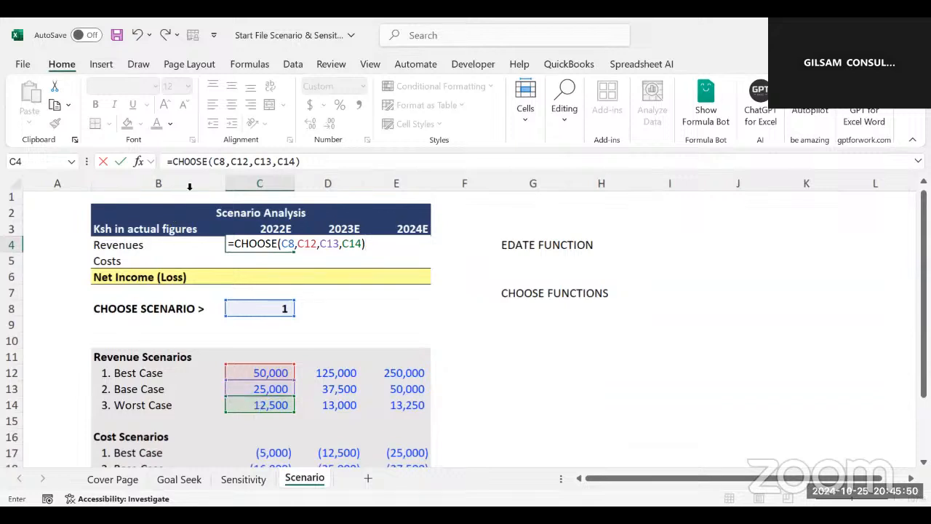
Step: Make the scenario number reference absolute as $C$8 in the C4 formula and commit the formula
click(227, 161)
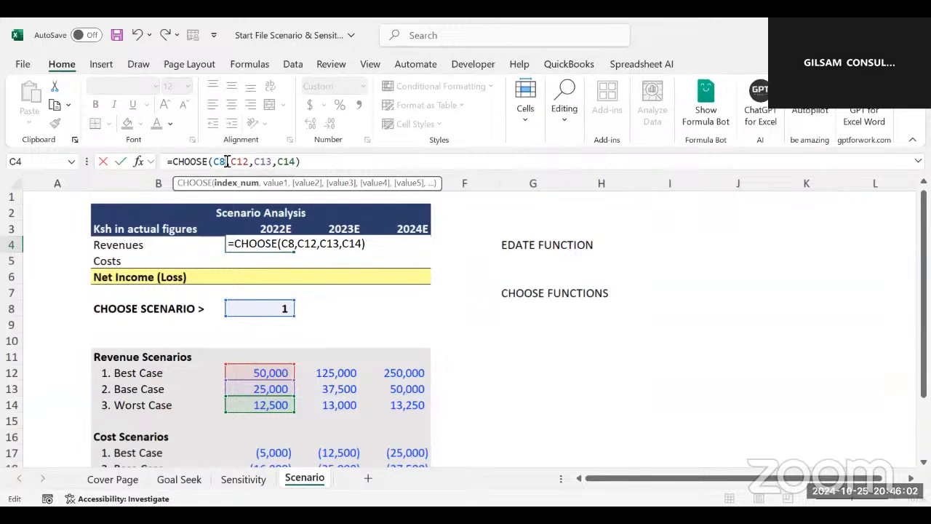
key(F4)
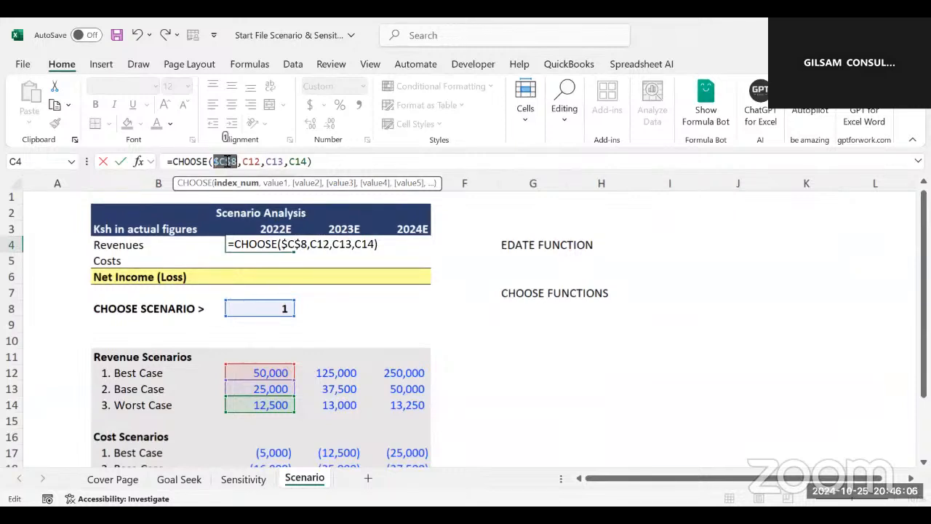
key(Return)
Step: Compare the 2022E revenue in C4 with the scenario number in C8 and the Best Case revenue in C12
click(283, 311)
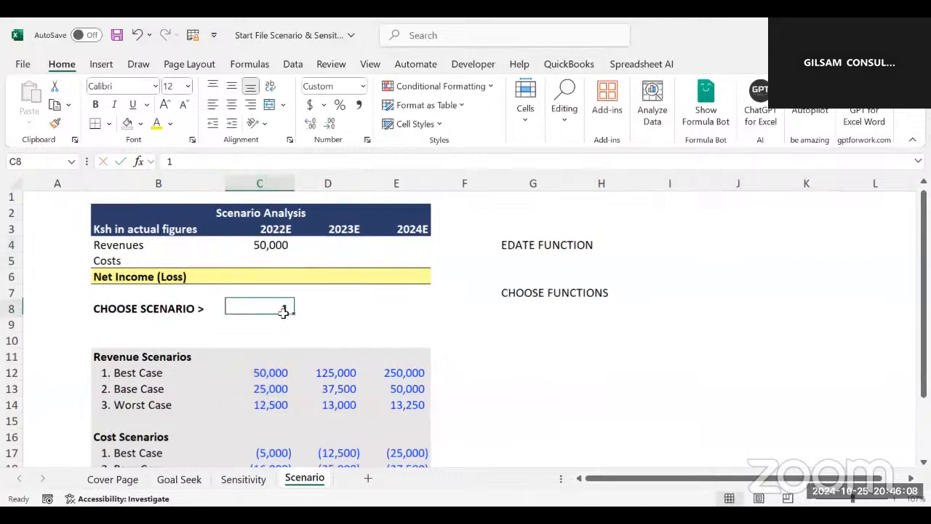
click(270, 247)
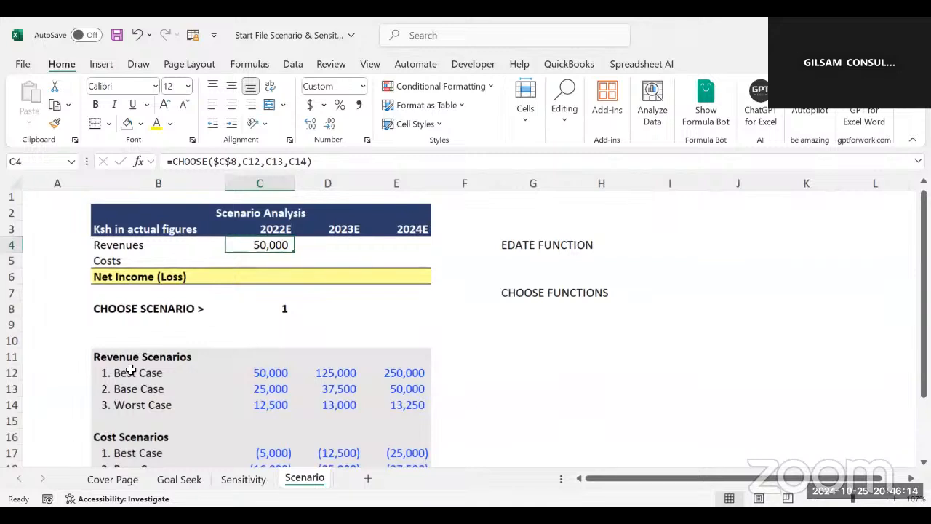
drag(130, 371, 248, 402)
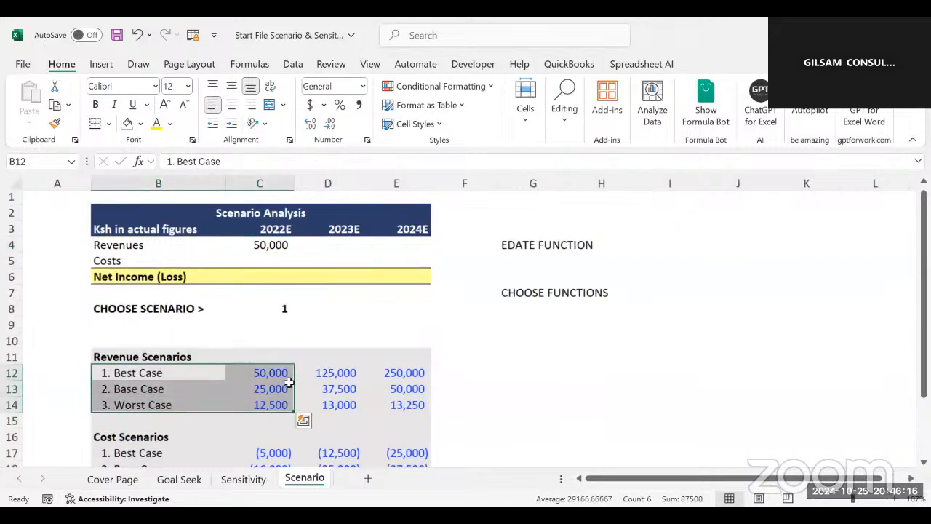
click(263, 373)
click(280, 313)
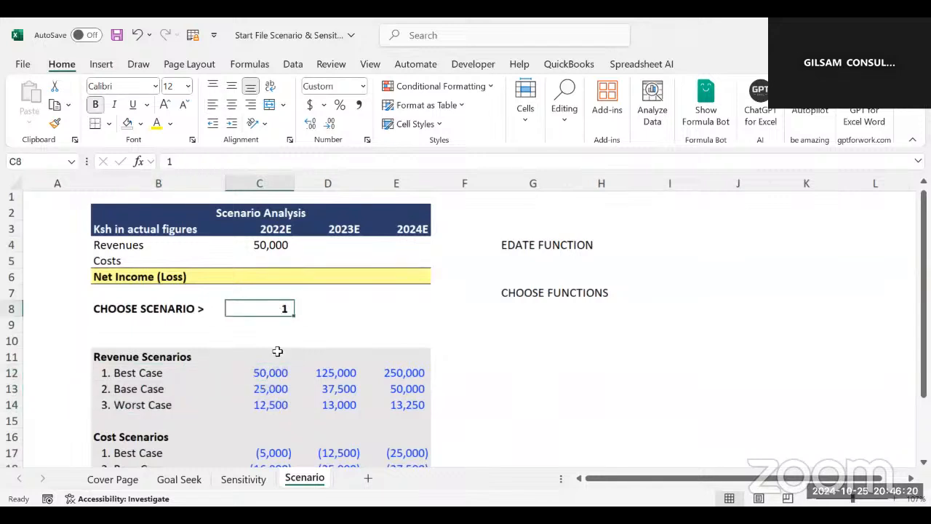
click(258, 371)
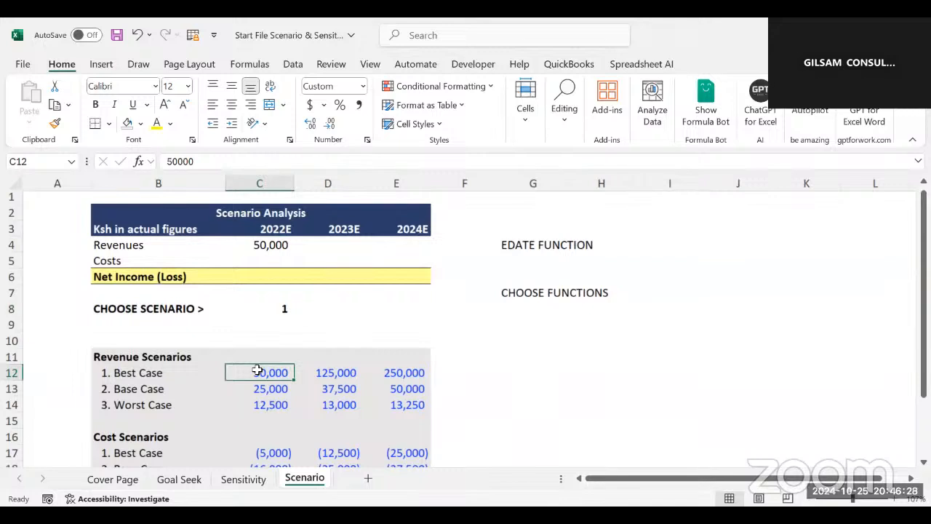
Step: Fill the CHOOSE formula from C4 across to E4 for the 2023E and 2024E revenues and review the row
click(261, 258)
drag(261, 244, 410, 244)
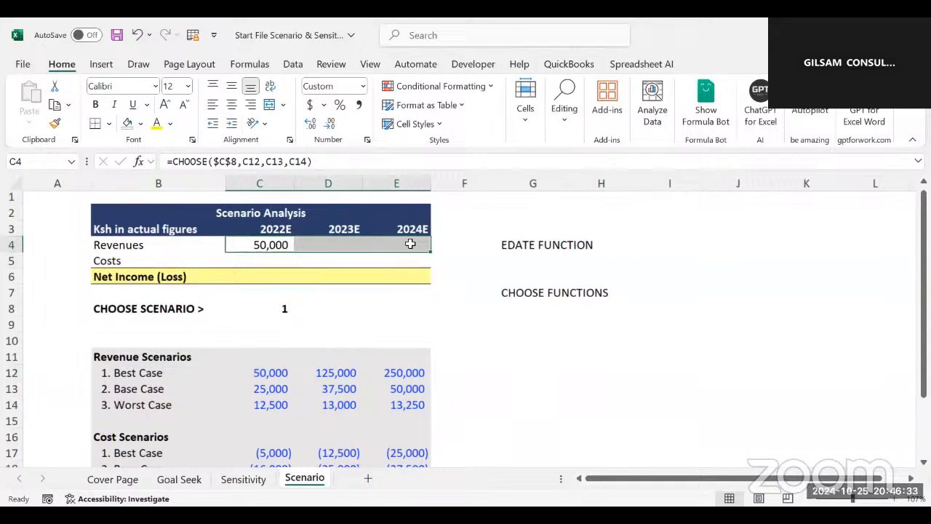
key(ctrl+r)
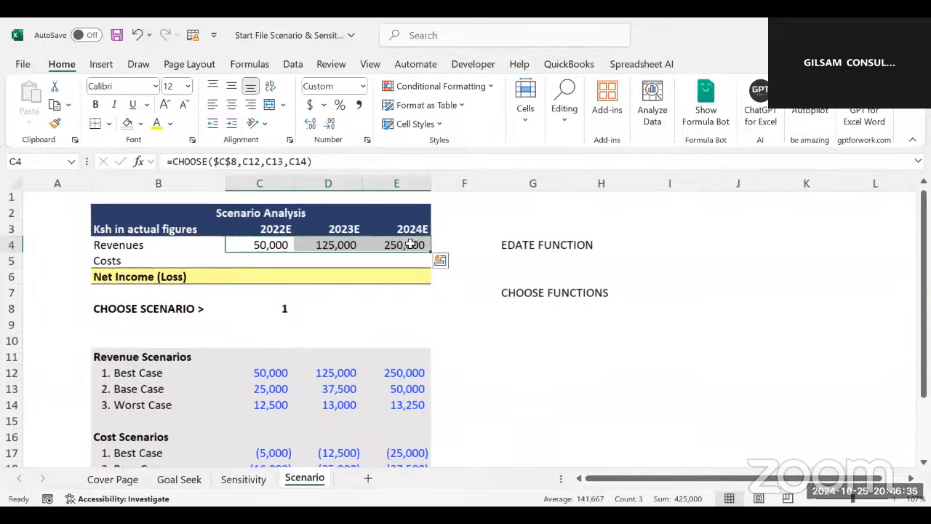
click(401, 274)
click(280, 256)
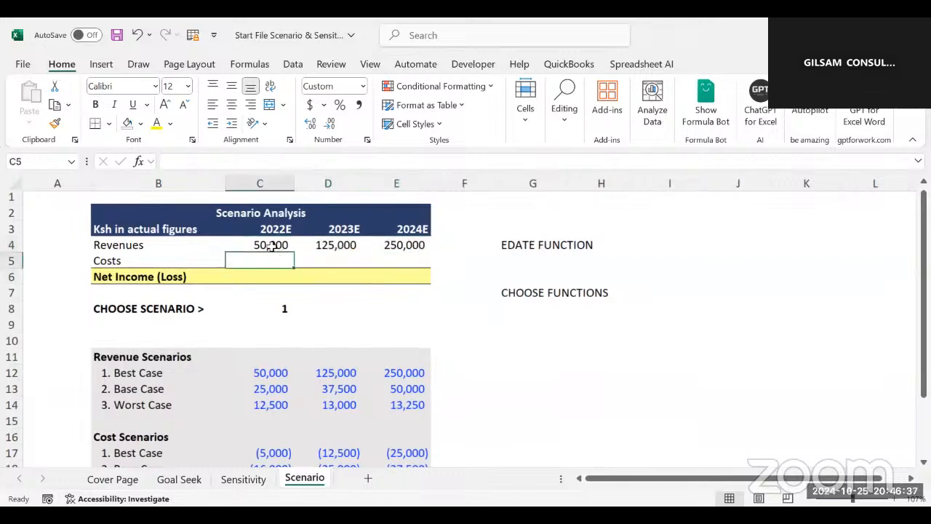
drag(270, 246, 393, 240)
click(409, 322)
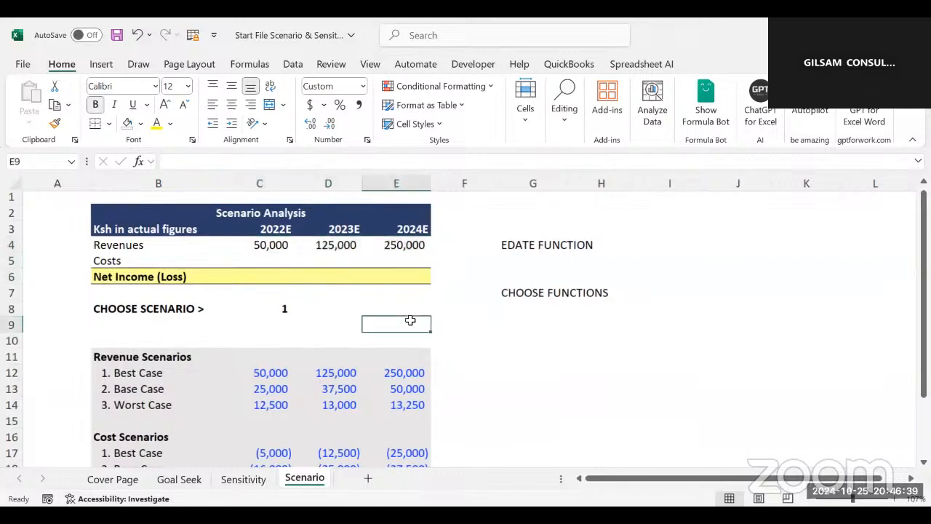
Step: Test the worst case by setting the scenario number in C8 to 3 and check the 2022E revenue formula
click(280, 306)
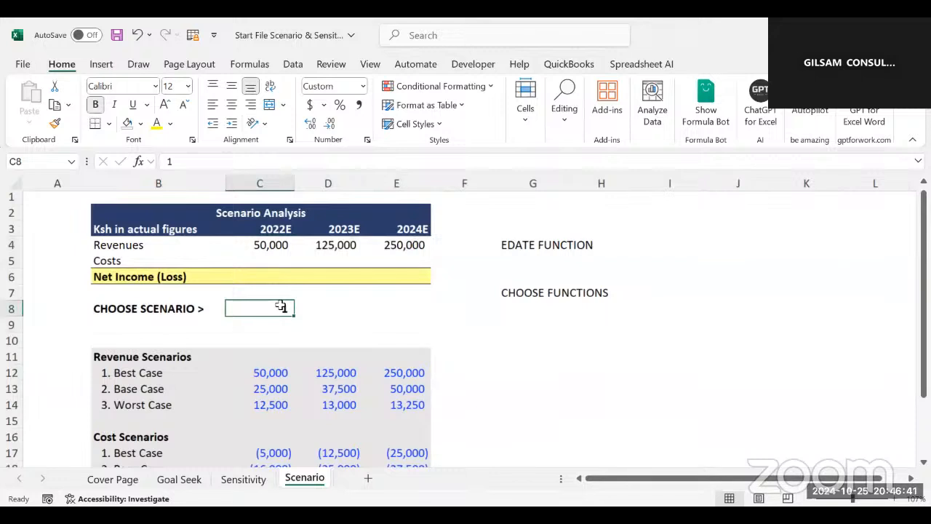
text(3)
key(Return)
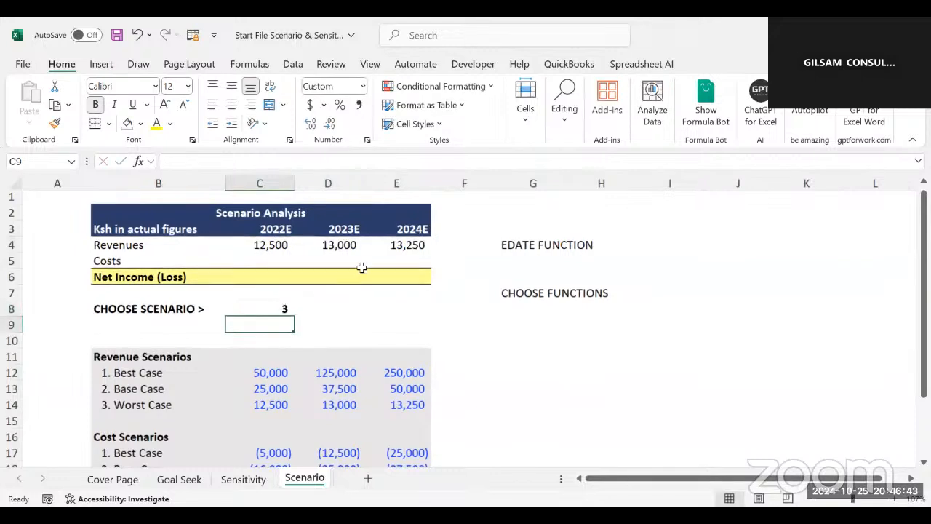
click(258, 241)
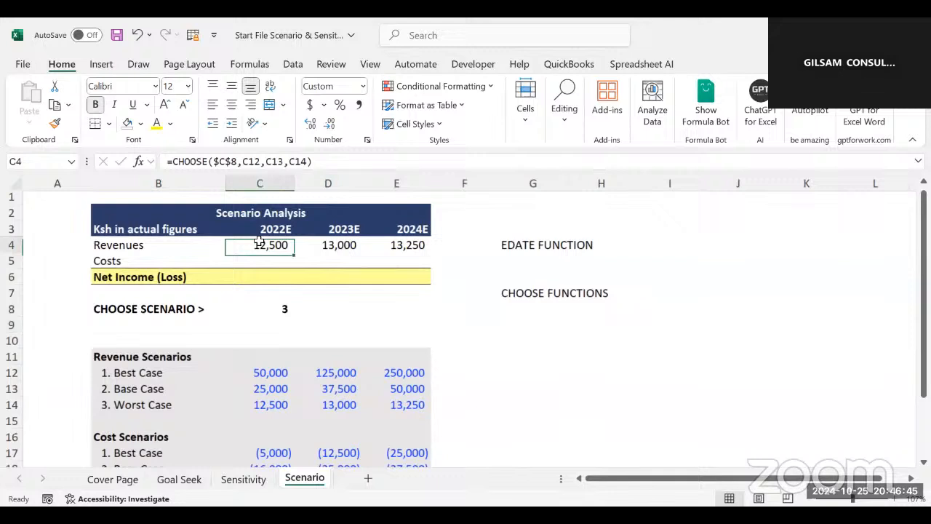
Step: Test an out-of-range scenario by setting C8 to 6, and check the 2022E revenue formula against the scenario blocks
click(273, 307)
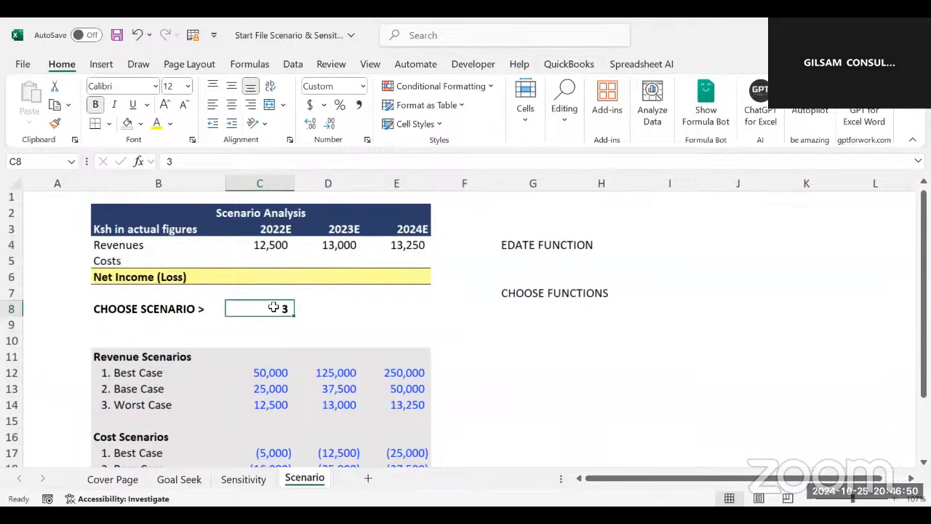
text(6)
key(Return)
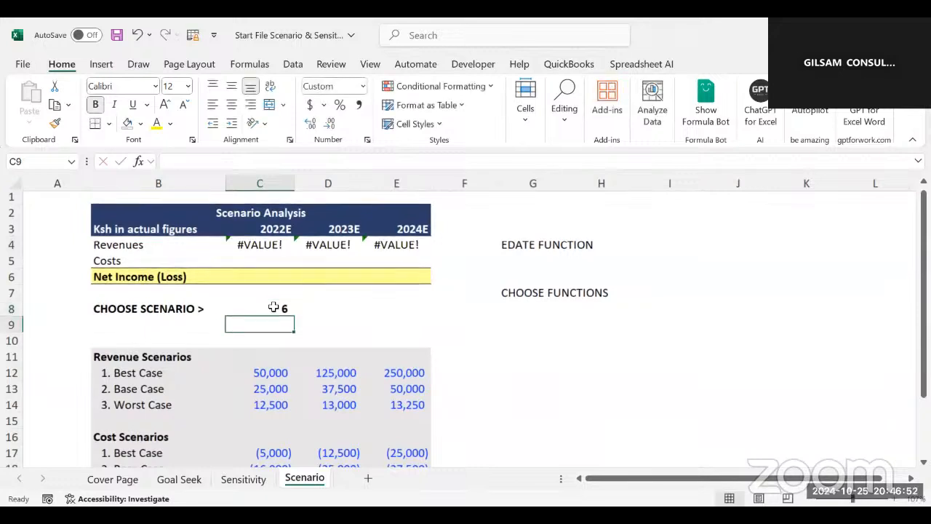
click(256, 243)
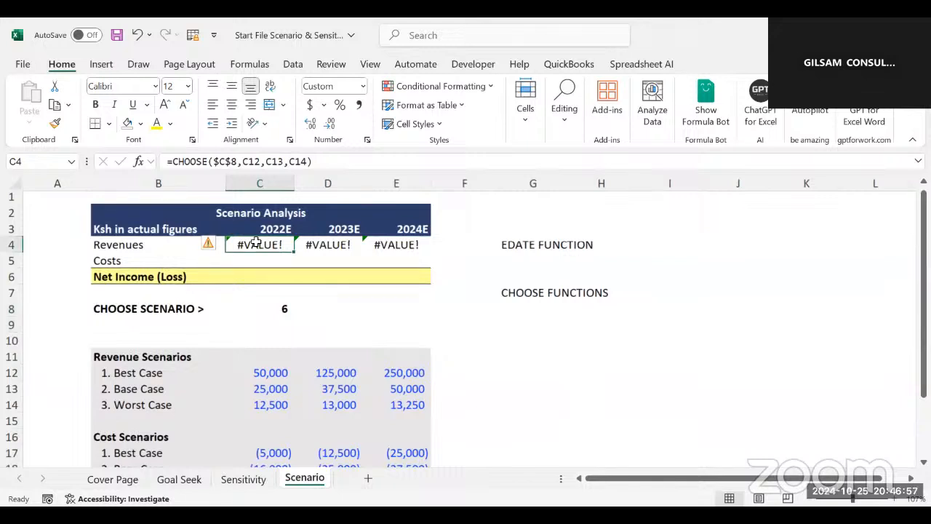
scroll(256, 241, down, 3)
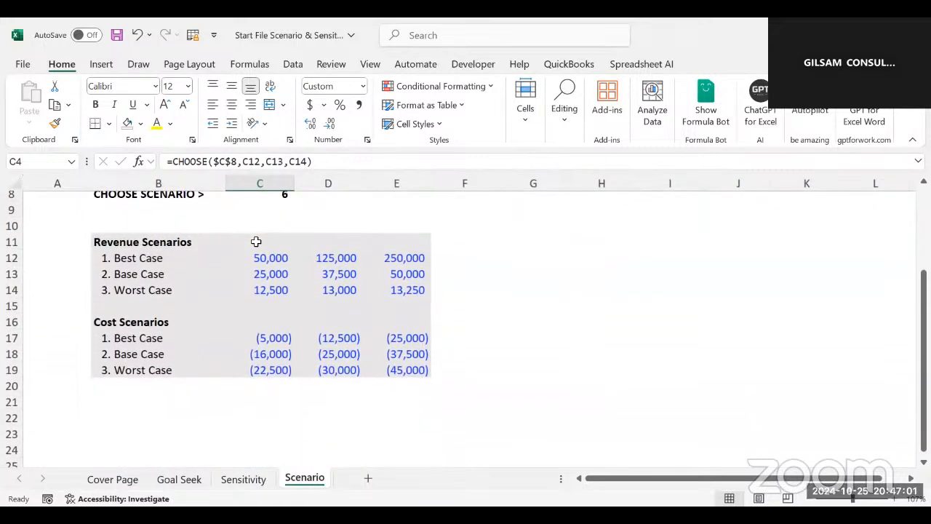
Step: Review the Best, Base and Worst Case labels in B12:B14 against the scenario number and the revenue row
scroll(256, 242, up, 3)
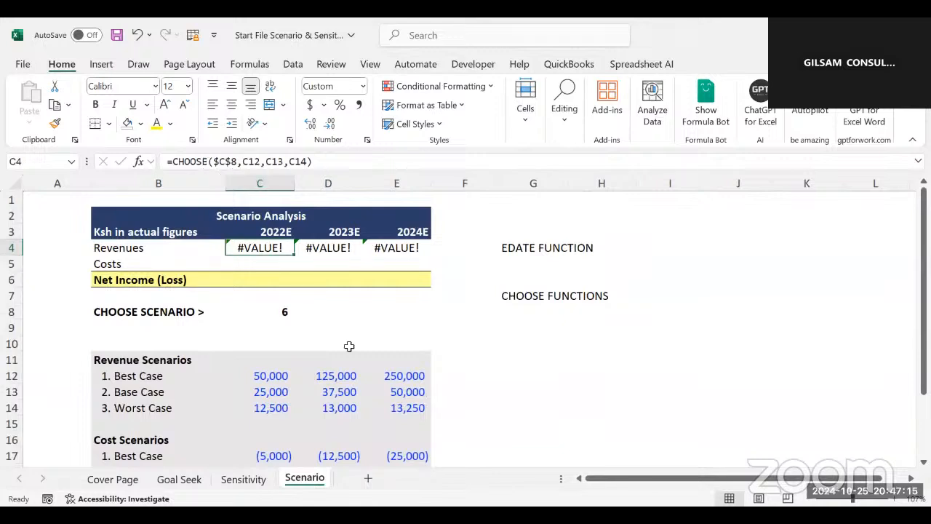
scroll(349, 346, down, 2)
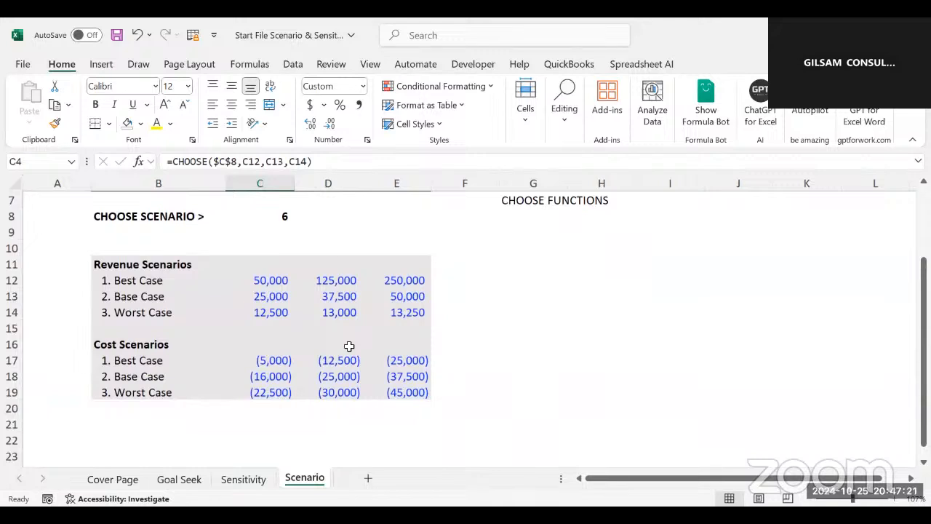
click(153, 280)
click(153, 297)
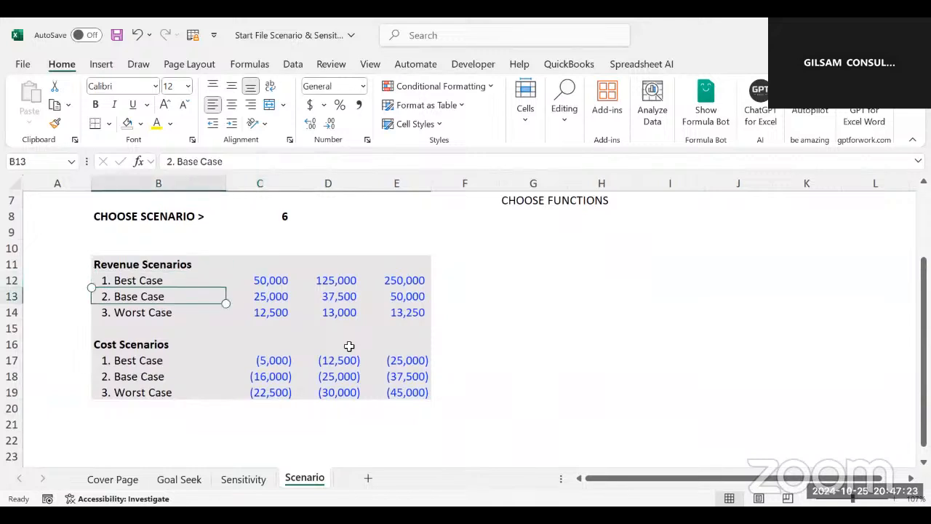
click(152, 313)
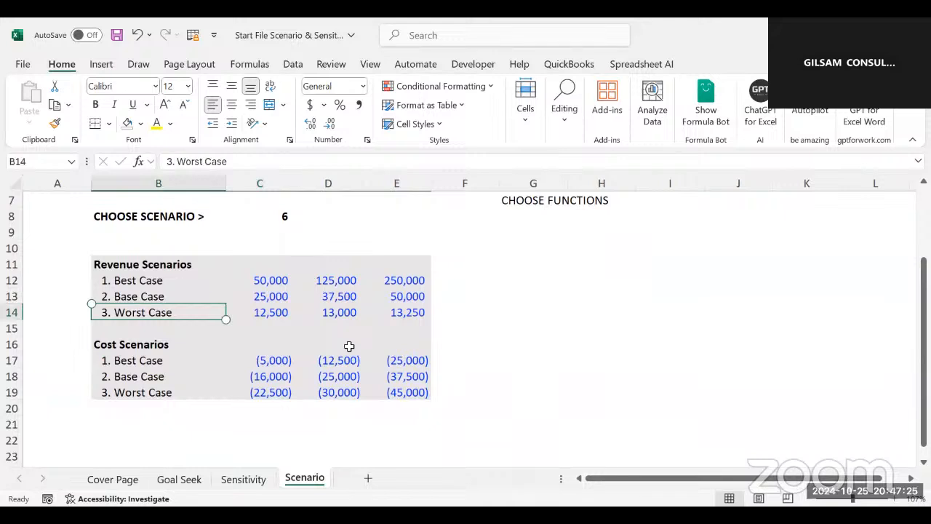
key(Down)
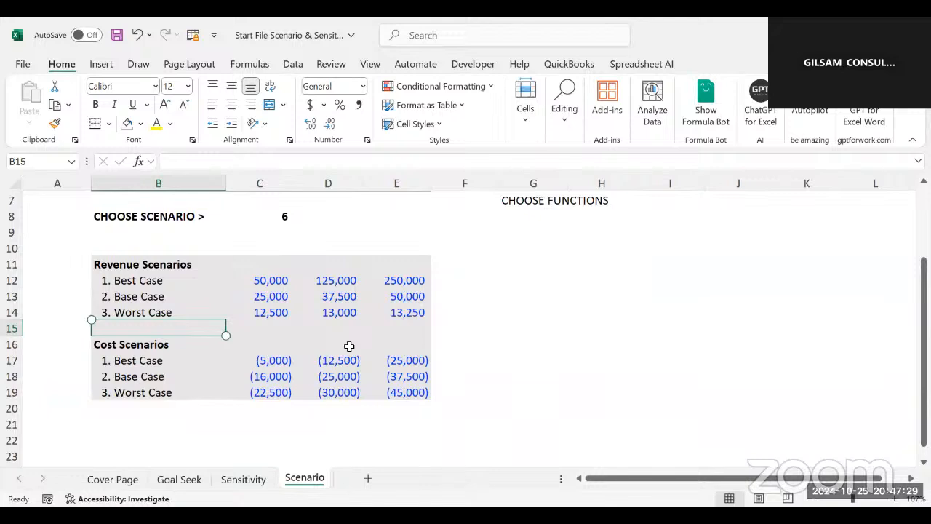
scroll(349, 346, up, 2)
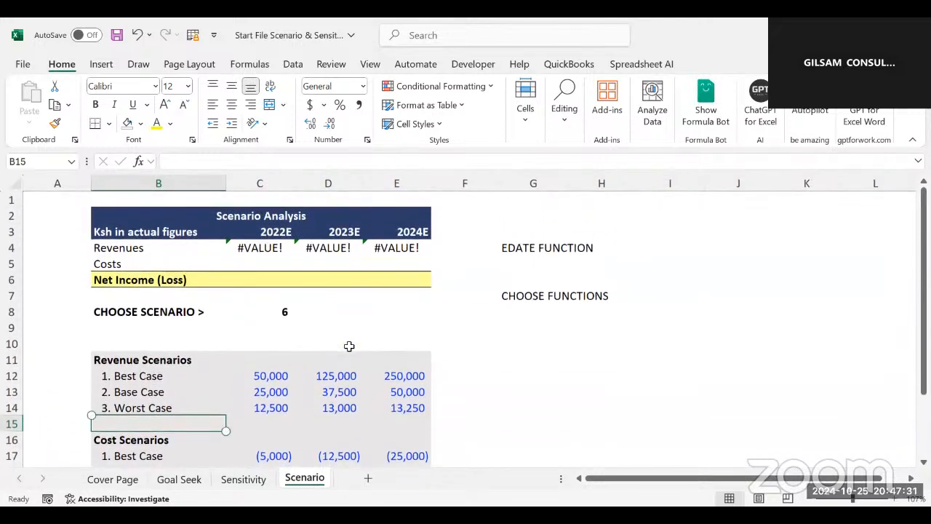
Step: Test another out-of-range scenario by setting C8 to 5, and review the selector label in B8
click(260, 312)
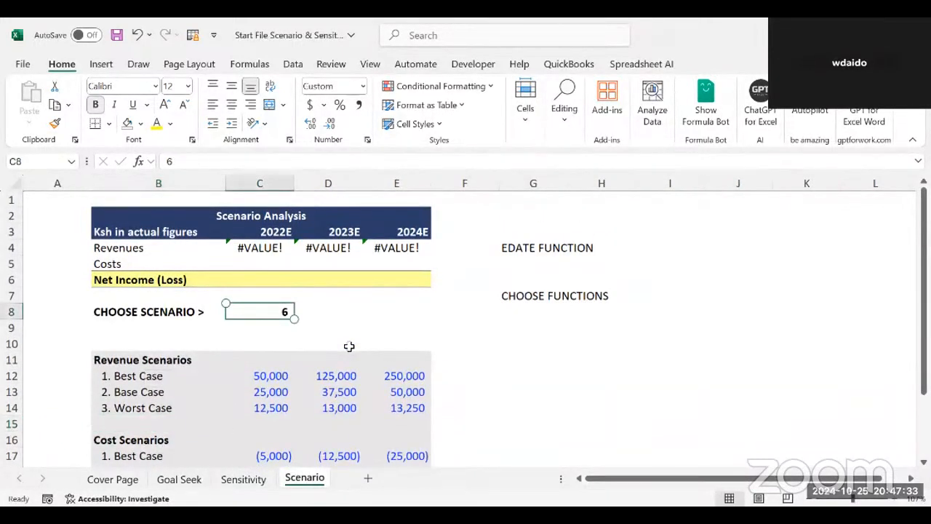
text(5)
key(Return)
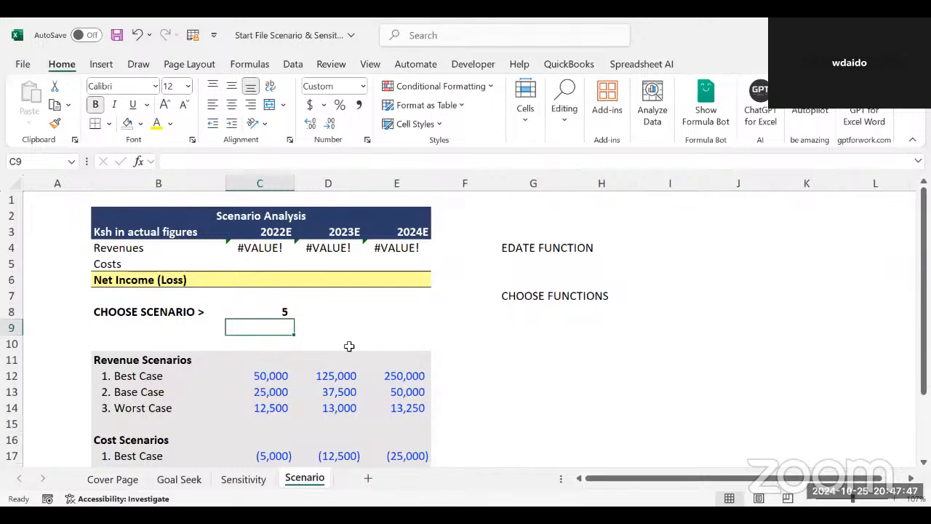
click(184, 313)
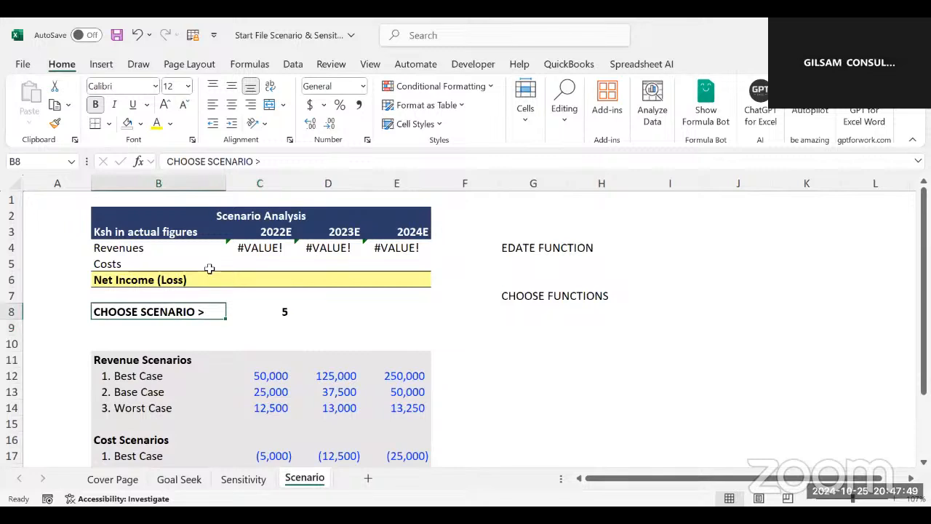
drag(262, 166, 170, 166)
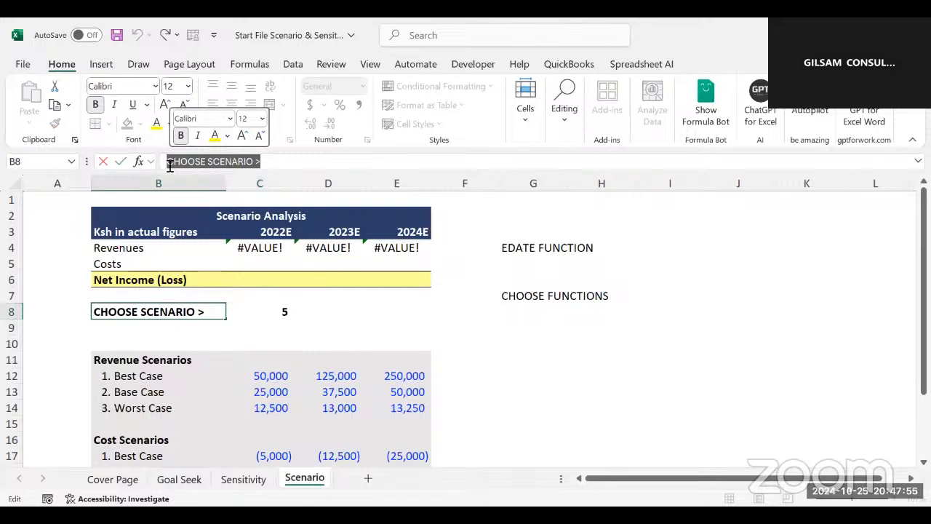
click(277, 327)
Step: Set the scenario number in C8 to 1 for the best case
click(280, 311)
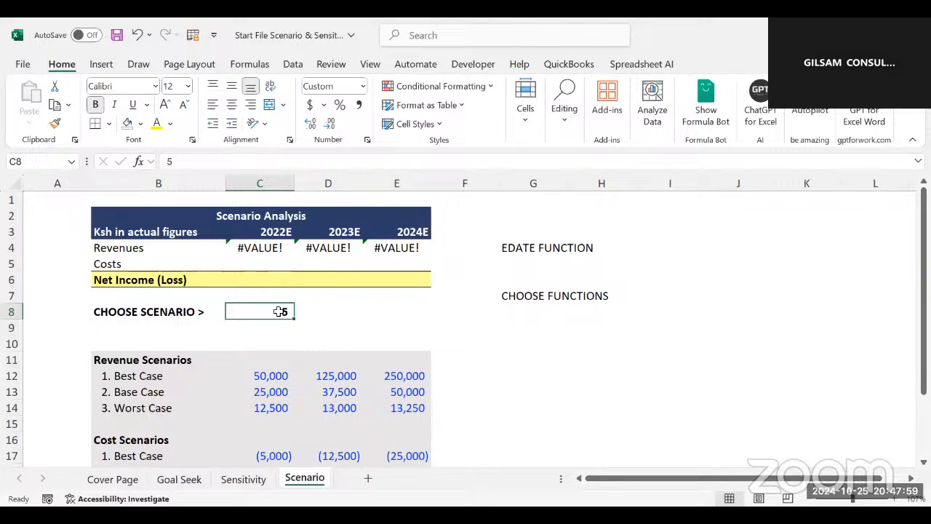
text(1)
key(Return)
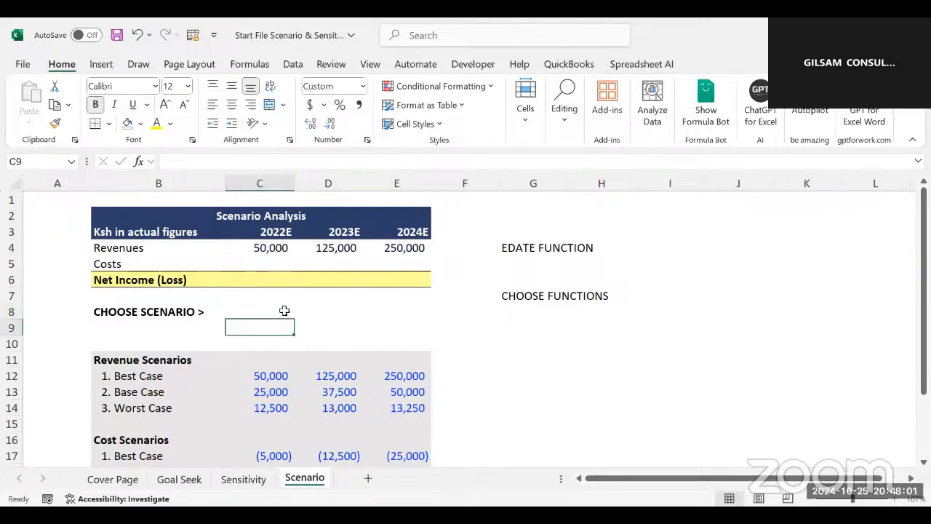
click(284, 310)
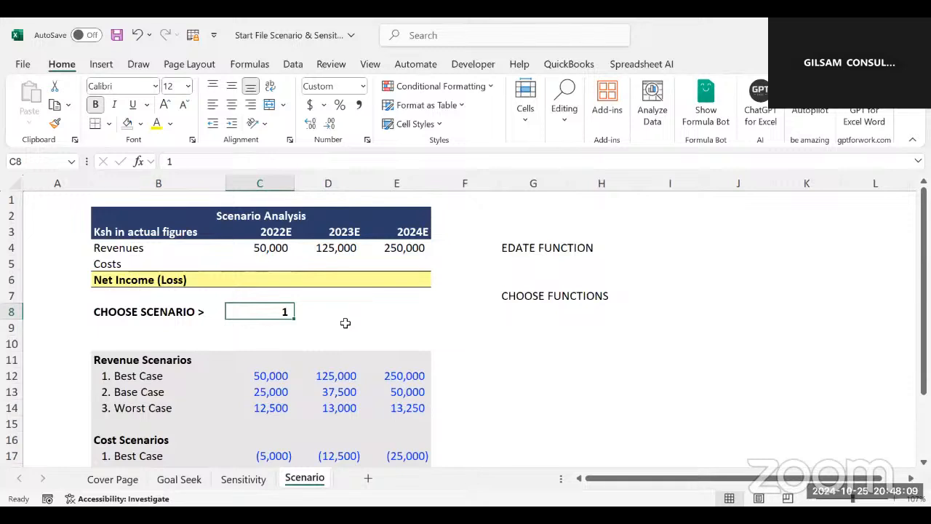
Step: Review the cell references in the CHOOSE formula behind the 2022E revenue in C4
click(270, 247)
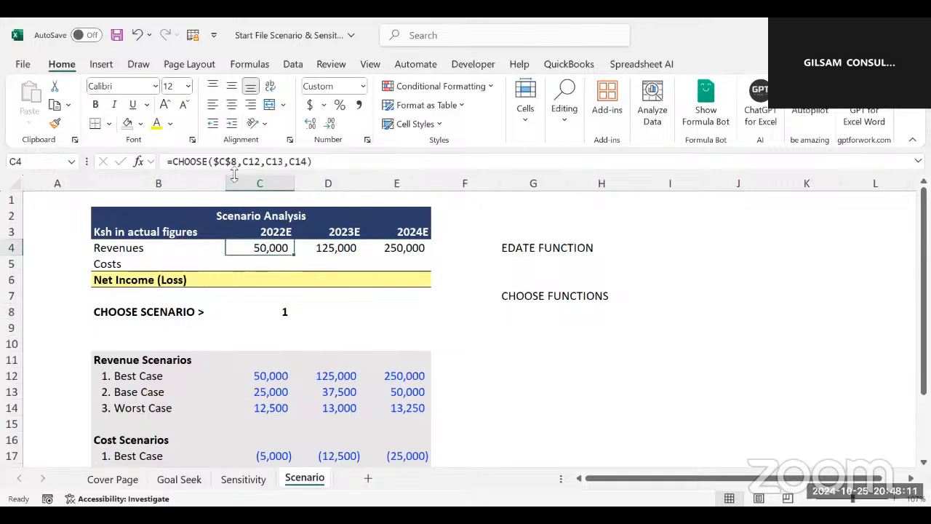
click(323, 157)
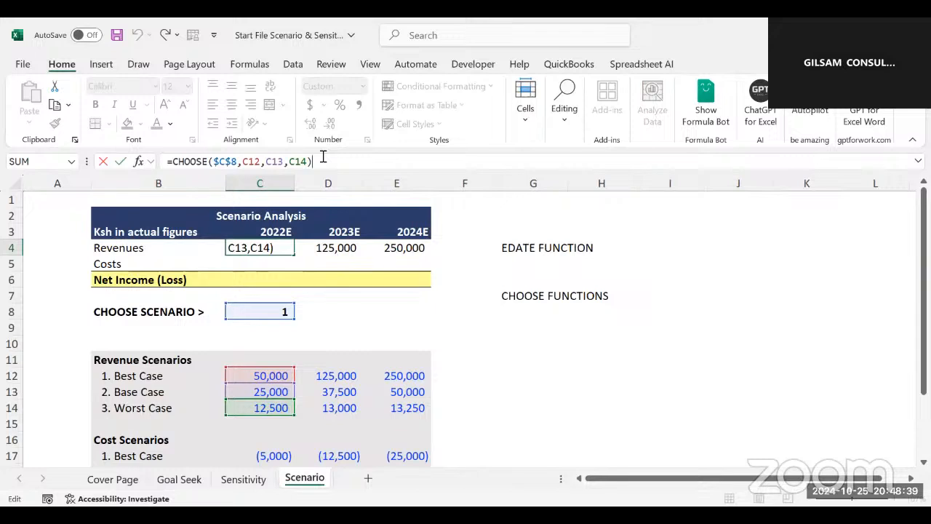
key(Return)
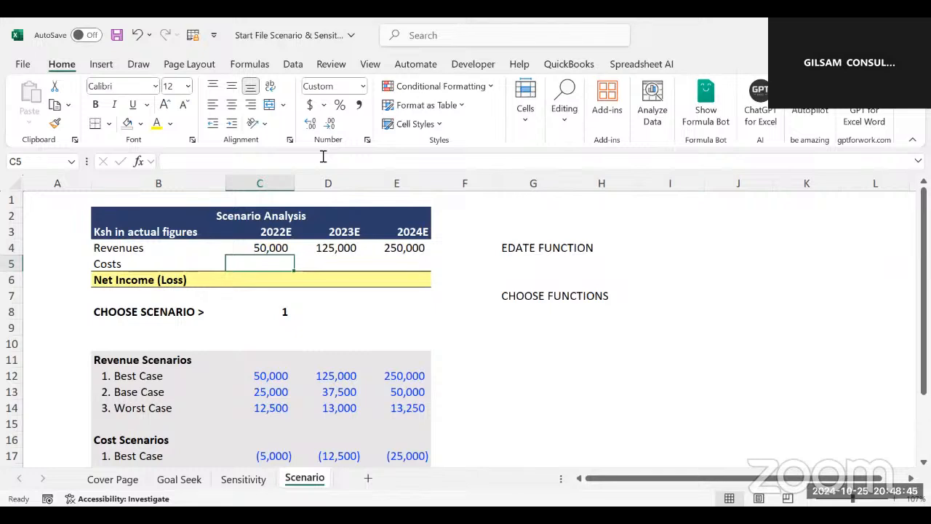
Step: Enter =CHOOSE($C$8,C17,C18,C19) in C5 to pull the 2022E costs from the cost scenarios
text(=)
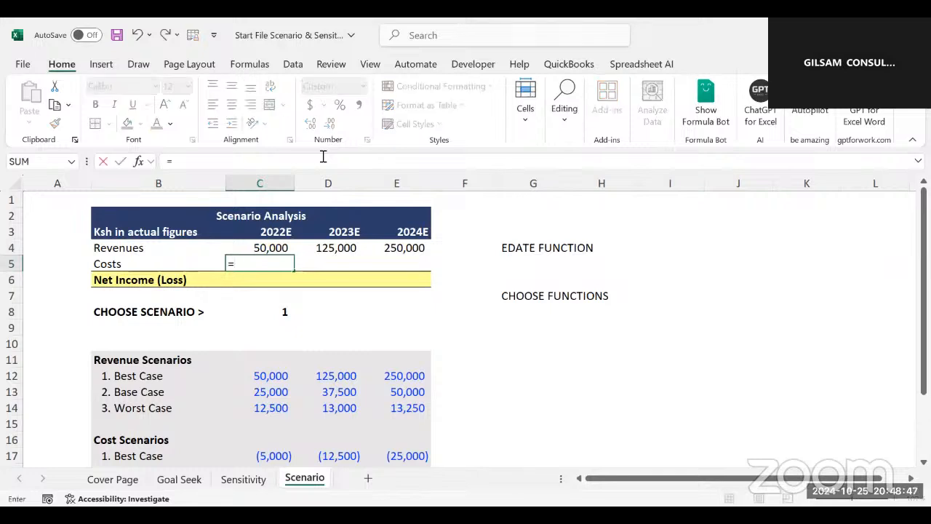
text(CHOO)
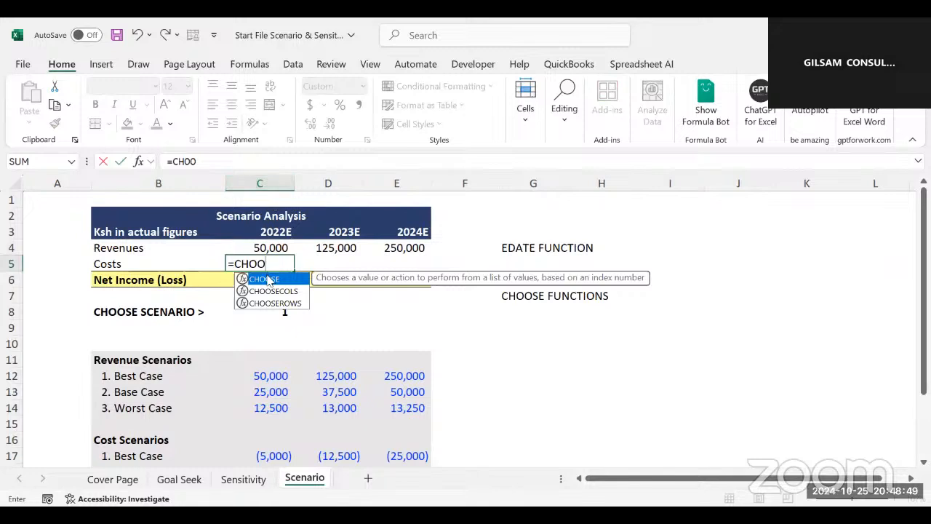
double_click(291, 279)
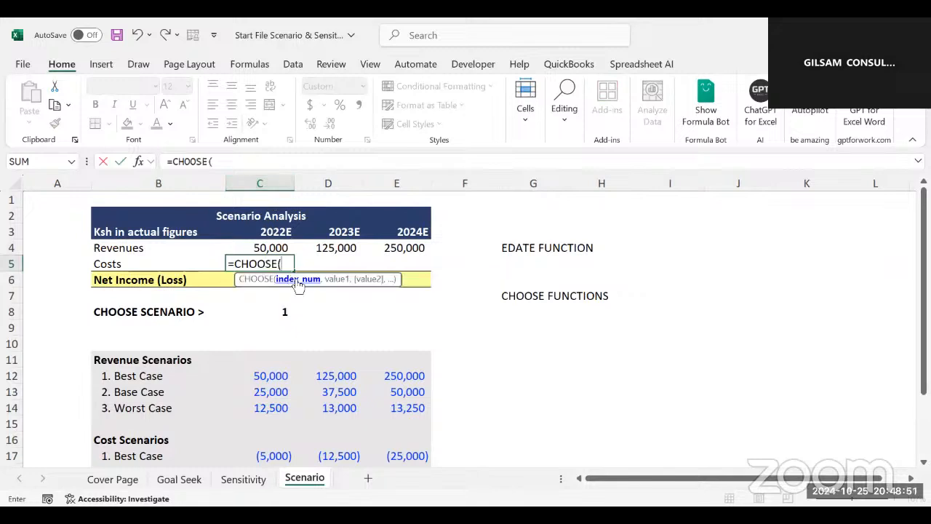
click(278, 312)
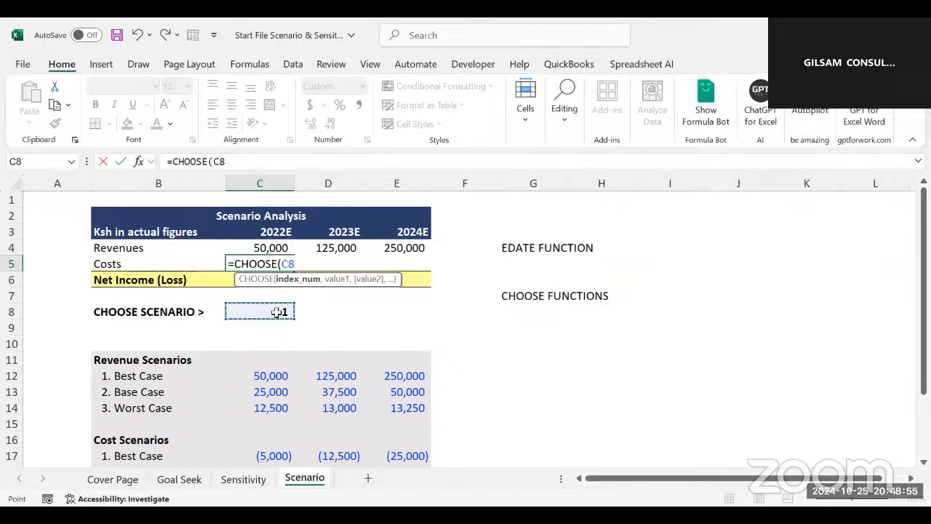
key(F4)
text(,)
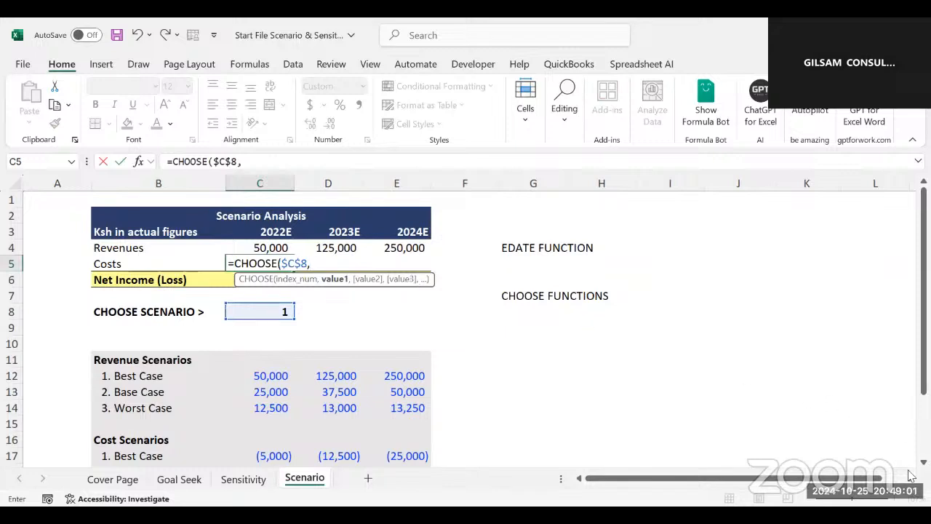
scroll(910, 471, down, 1)
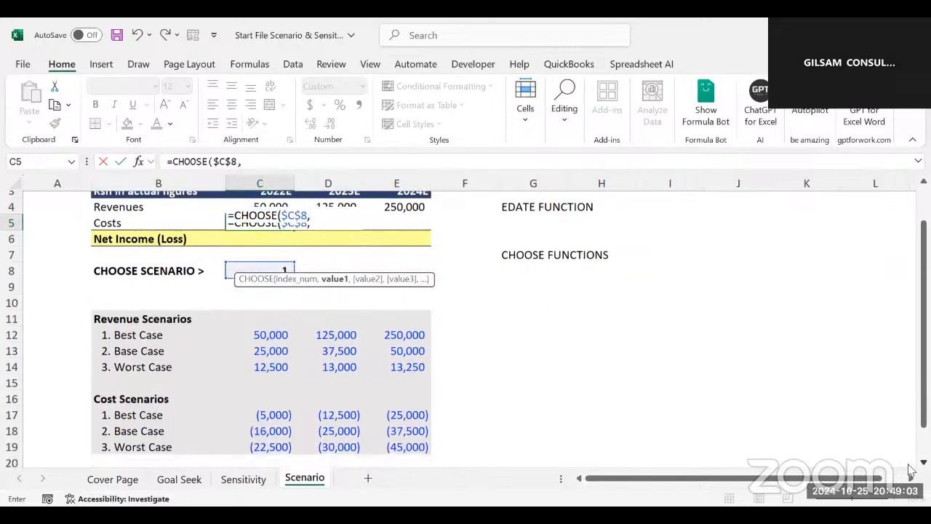
scroll(305, 393, down, 1)
click(268, 390)
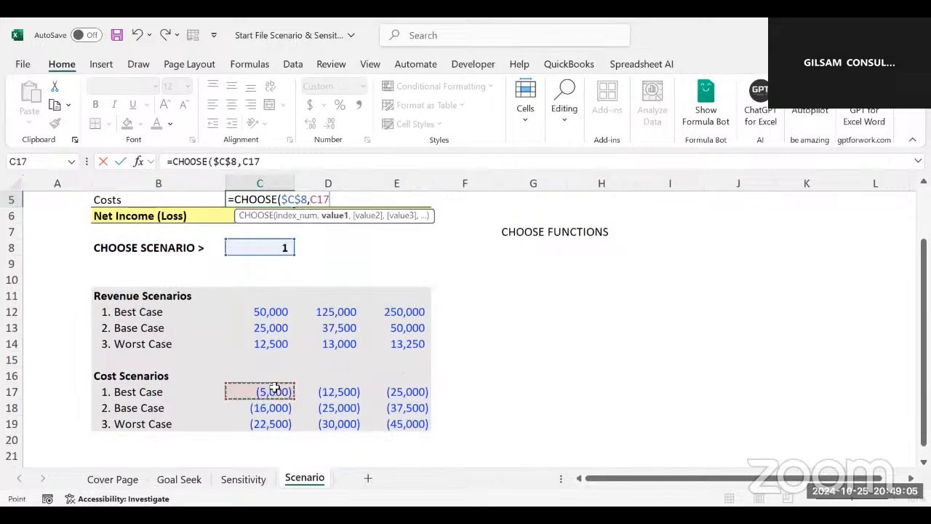
text(,)
click(262, 407)
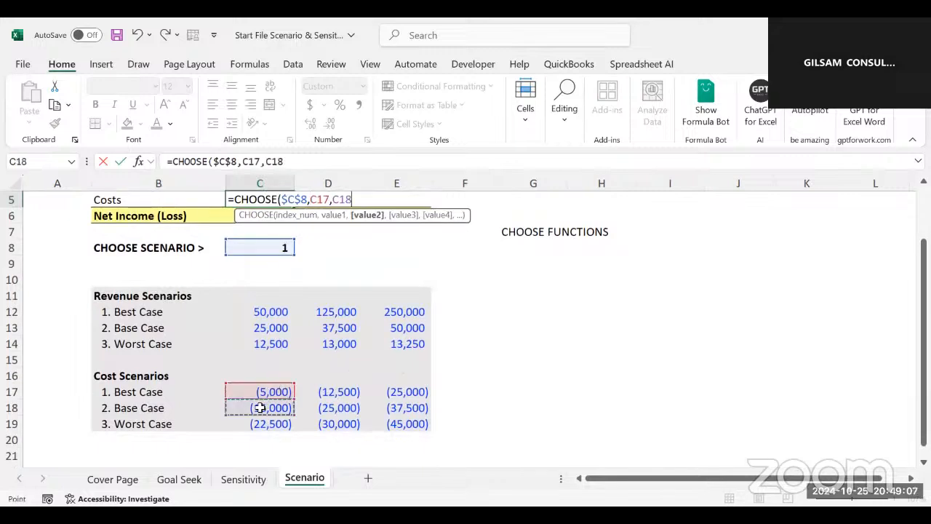
text(,)
click(253, 423)
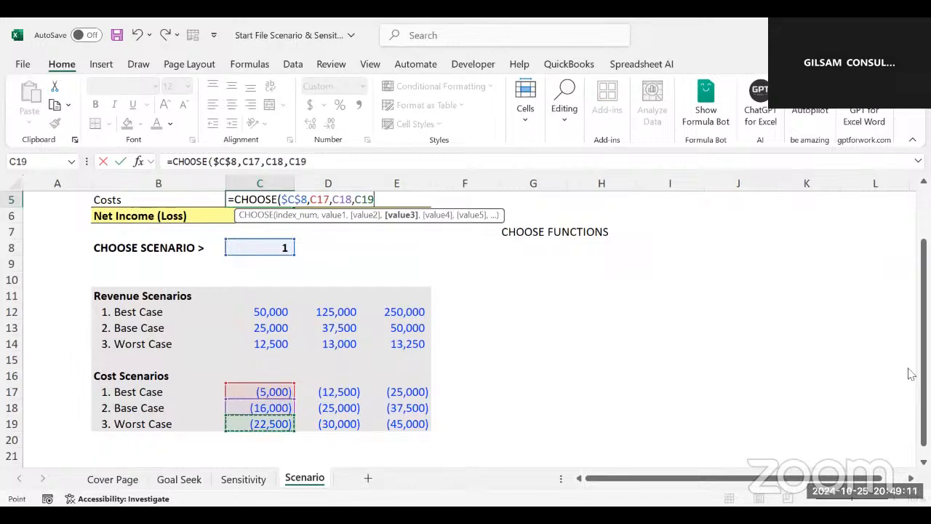
scroll(910, 378, up, 1)
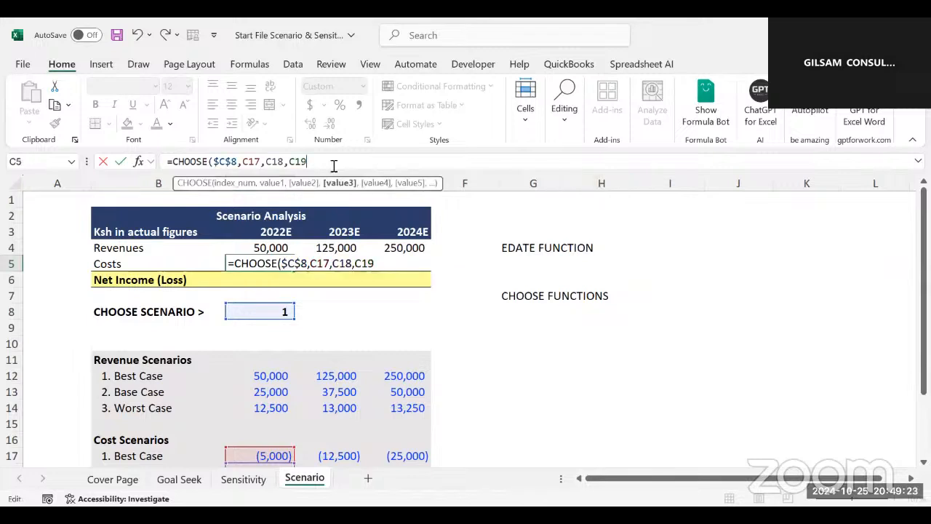
key(Return)
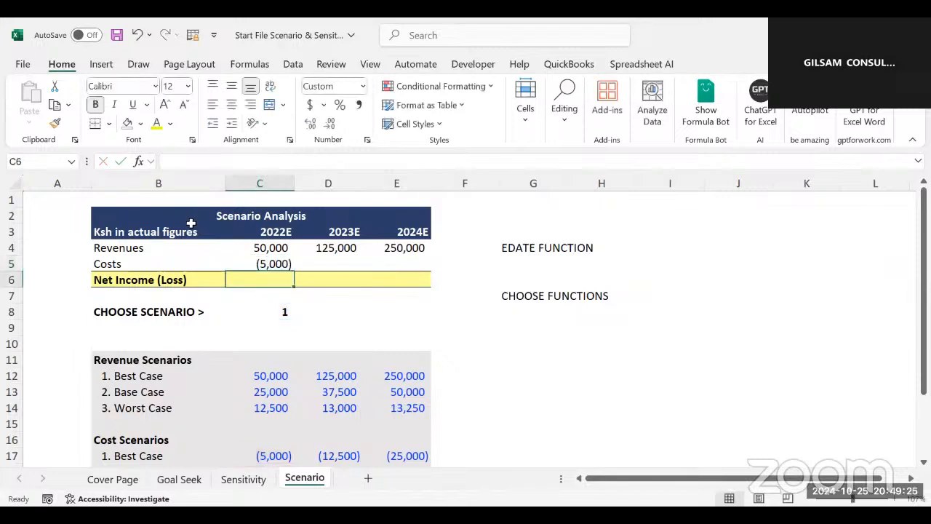
Step: Check the 2022E cost formula in C5 against the Best Case revenue and cost rows
click(268, 265)
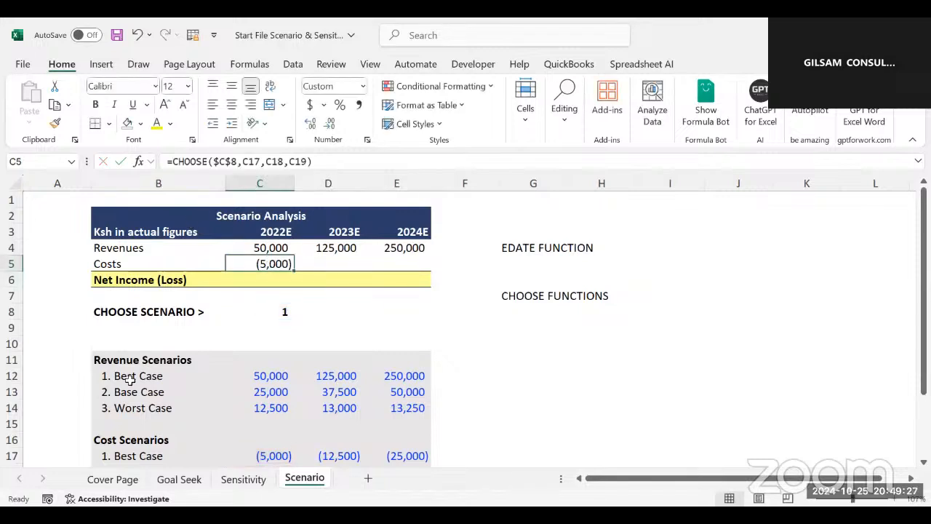
drag(131, 381, 266, 376)
drag(174, 454, 260, 452)
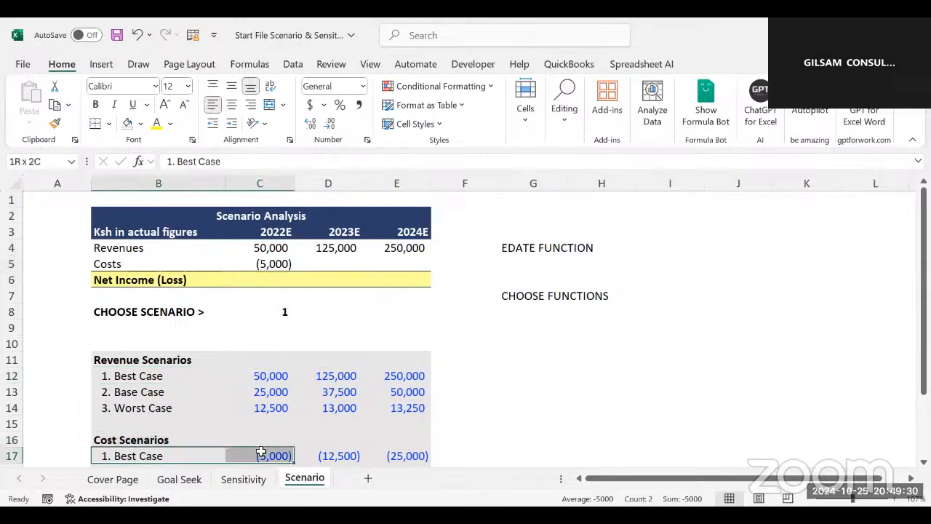
Step: Fill the cost CHOOSE formula from C5 across to E5 for 2023E and 2024E
click(258, 263)
click(335, 258)
drag(279, 264, 401, 265)
key(ctrl+r)
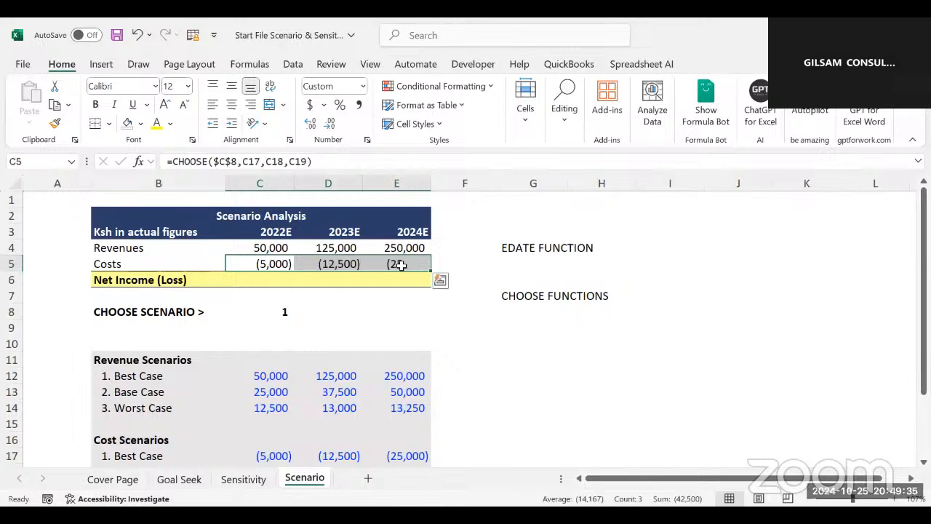
Step: Calculate Net Income (Loss) in C6:E6 by summing the revenues and costs of each year
drag(260, 283, 421, 284)
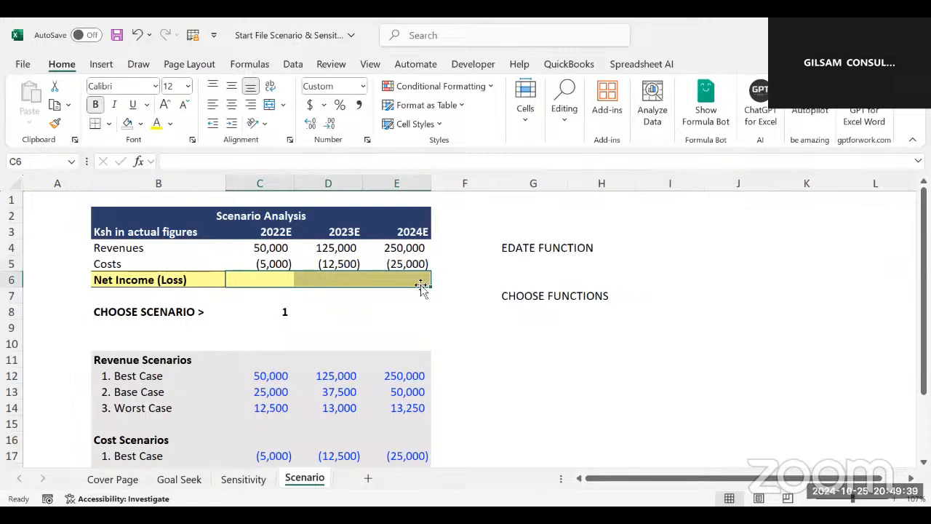
key(alt+equal)
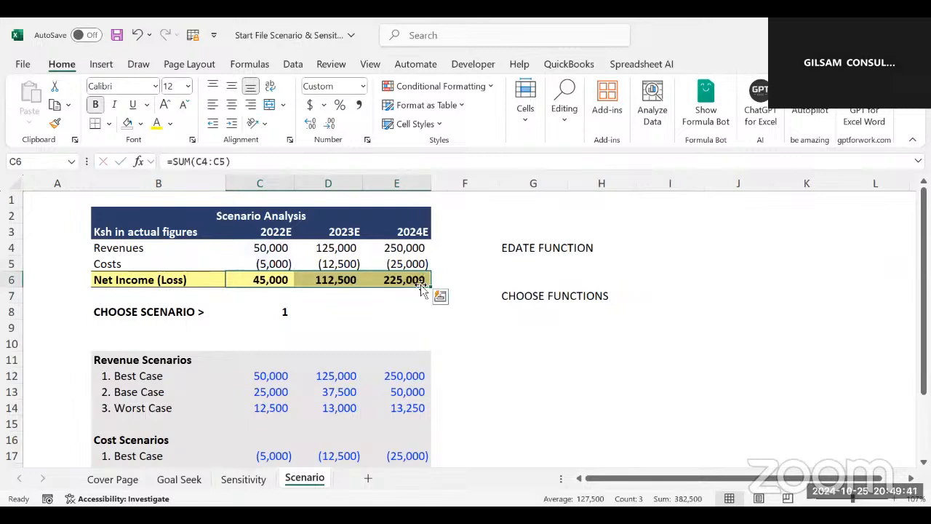
click(354, 309)
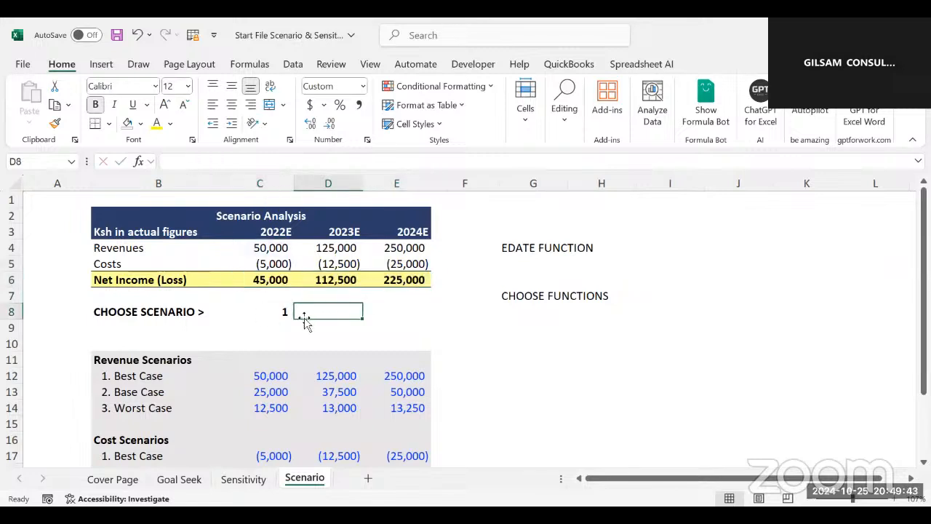
Step: Examine the net income formula in C6 and the Net Income (Loss) row for all three years
click(393, 301)
key(Down)
key(Down)
key(Down)
key(Down)
click(276, 281)
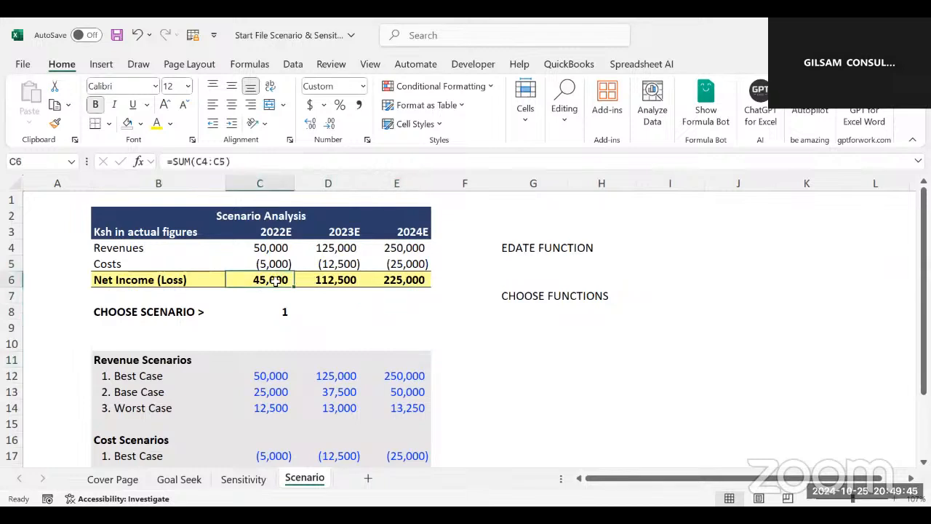
click(369, 307)
click(409, 282)
drag(409, 282, 170, 283)
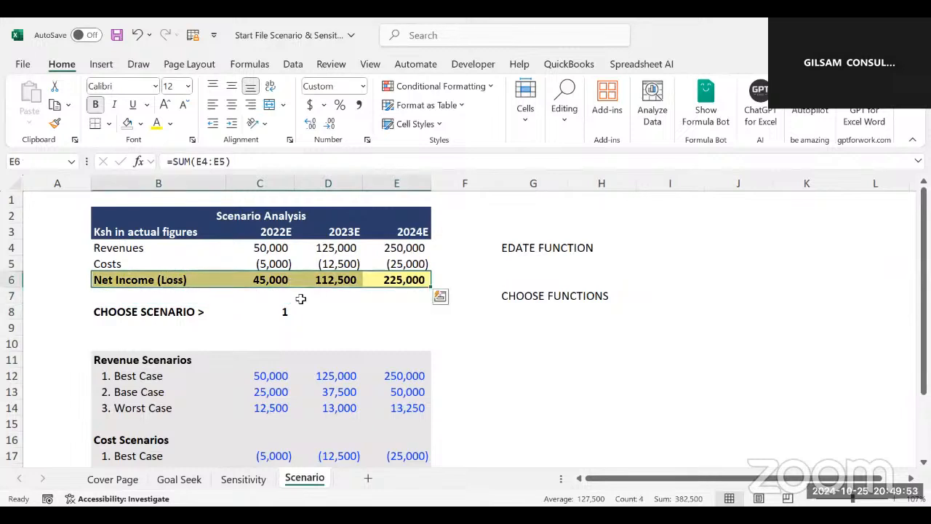
Step: Enter the notes "Date validation" in G9 and "drop list" in G12 beside the scenario table
click(280, 315)
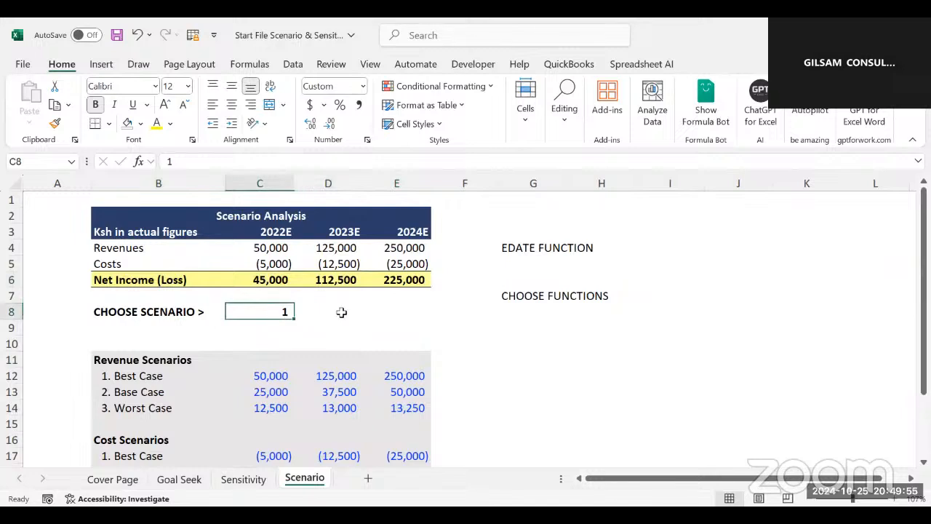
click(375, 328)
click(279, 311)
click(531, 327)
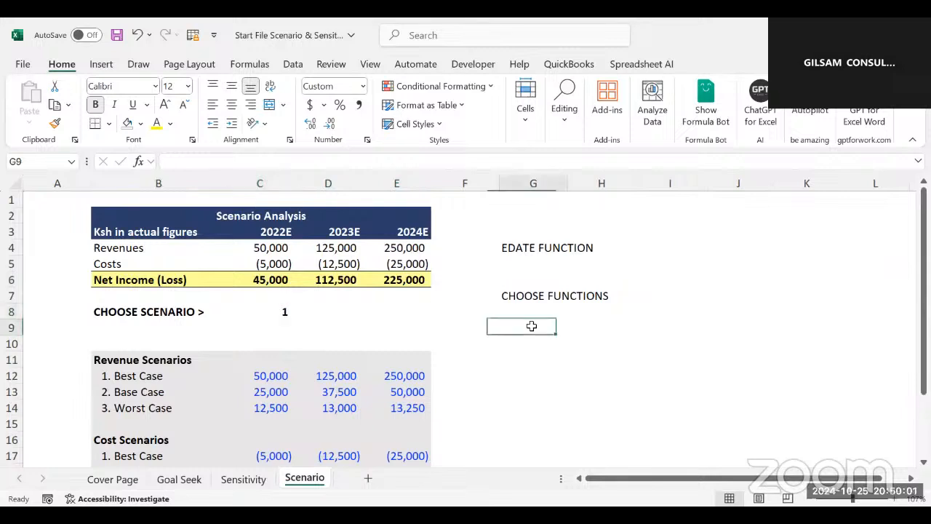
text(D)
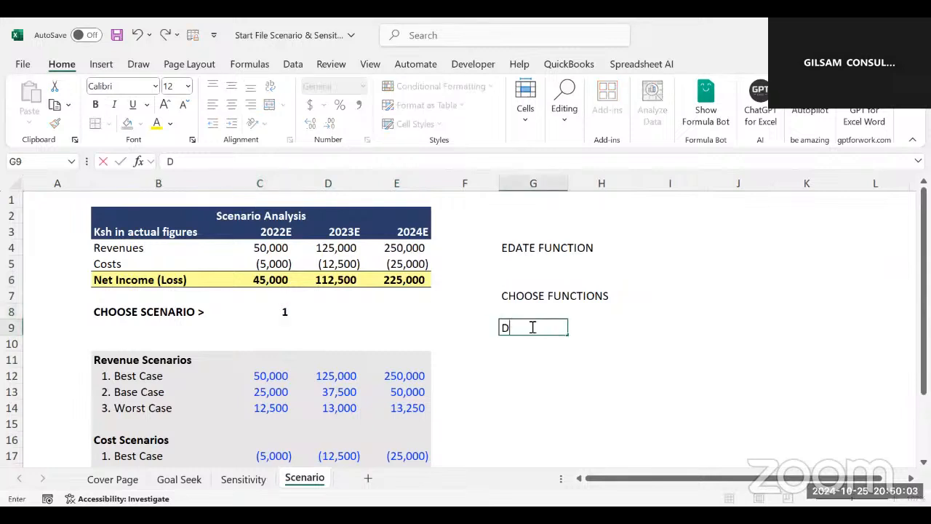
text(ate validation)
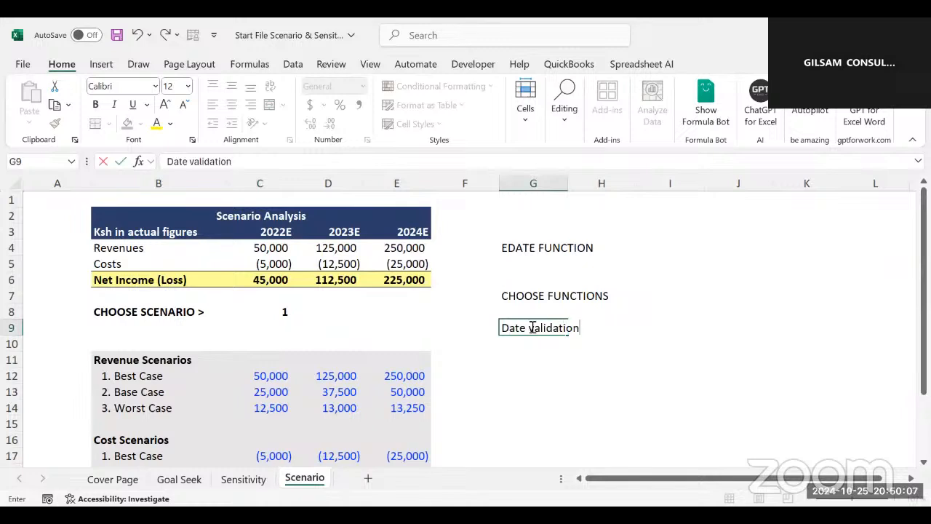
click(506, 397)
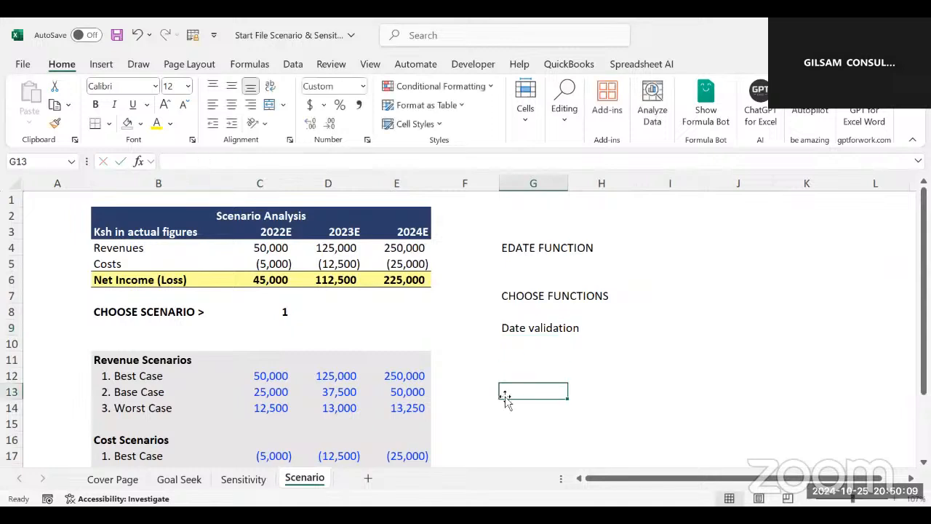
click(521, 371)
text(drop)
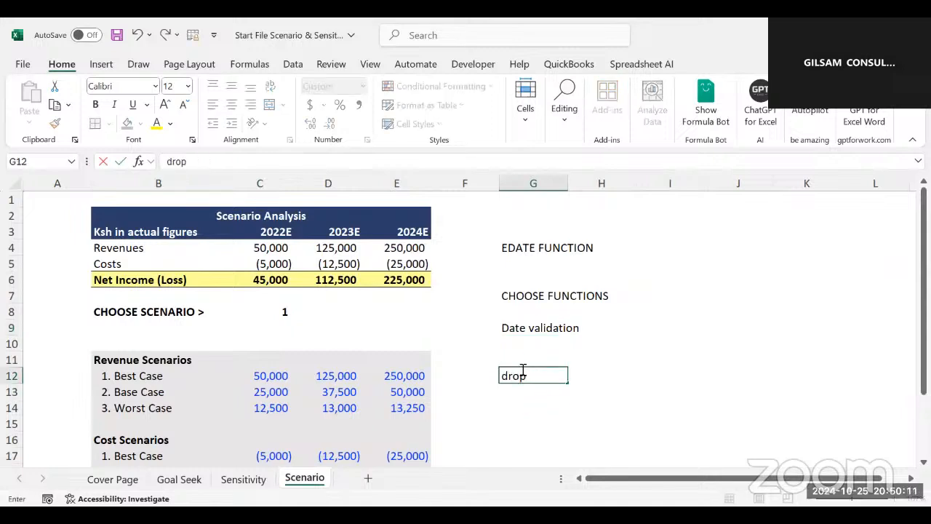
text( list)
Step: Add data validation to the scenario selector C8 that allows a list with the source 1,2,3
click(288, 311)
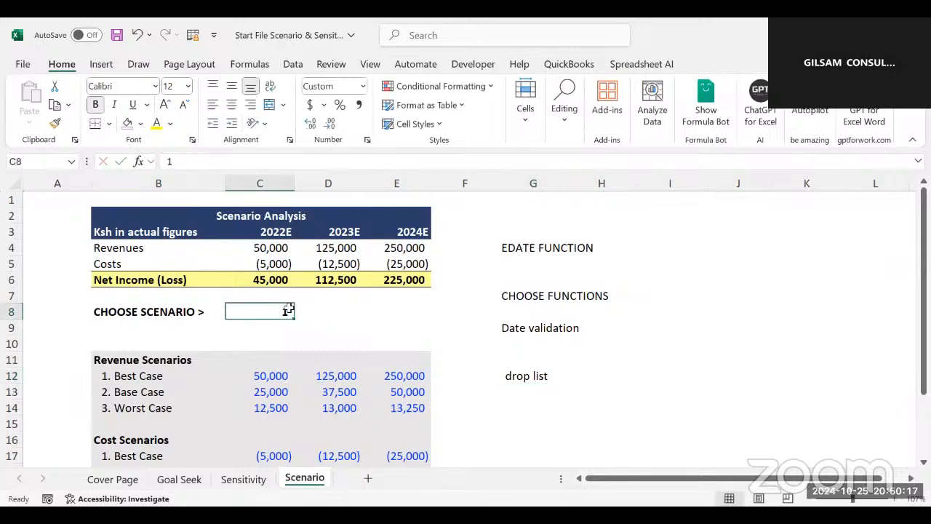
click(293, 64)
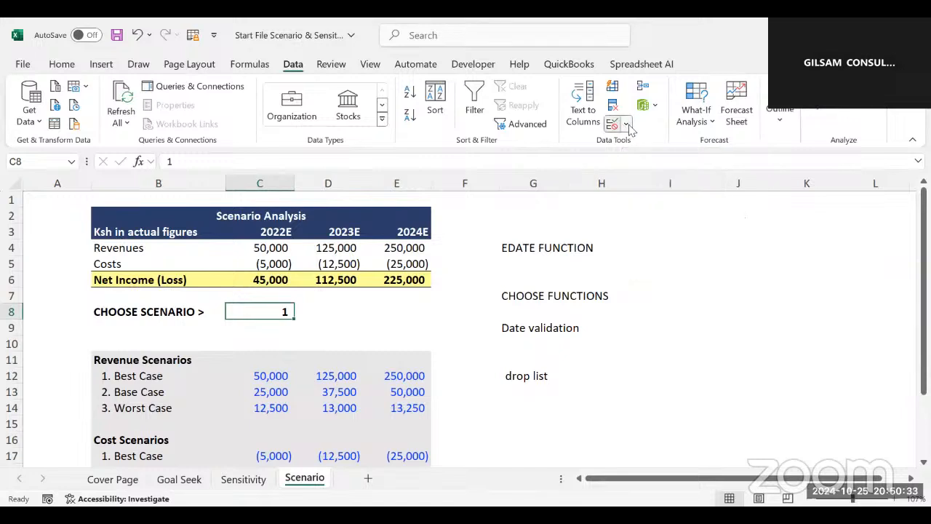
click(627, 126)
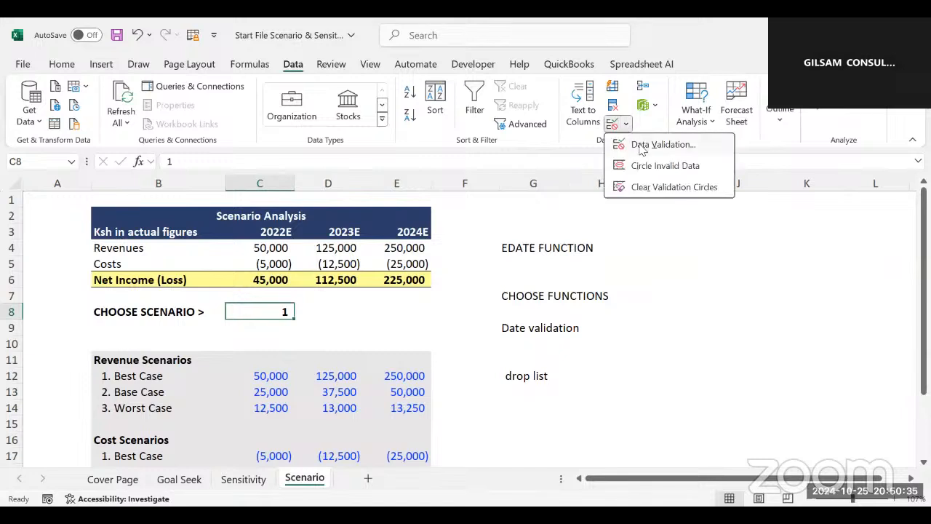
click(642, 145)
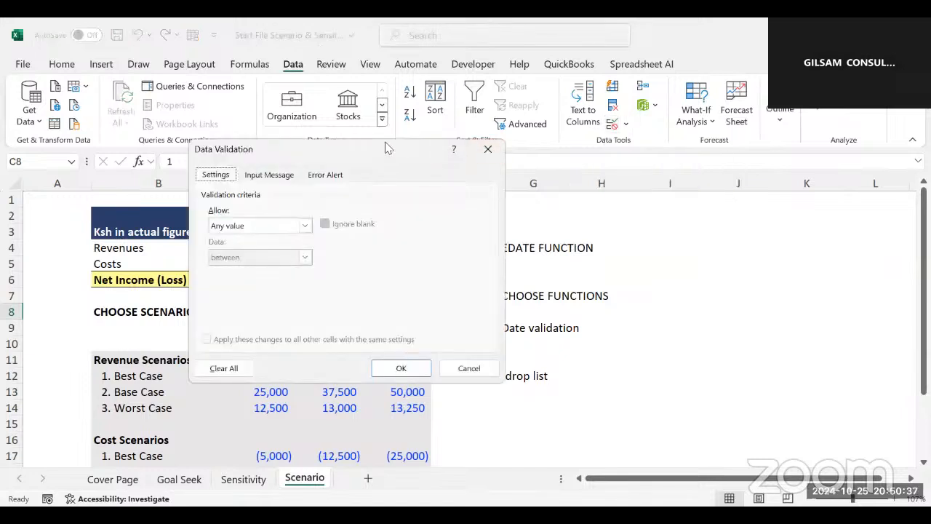
drag(386, 148, 665, 172)
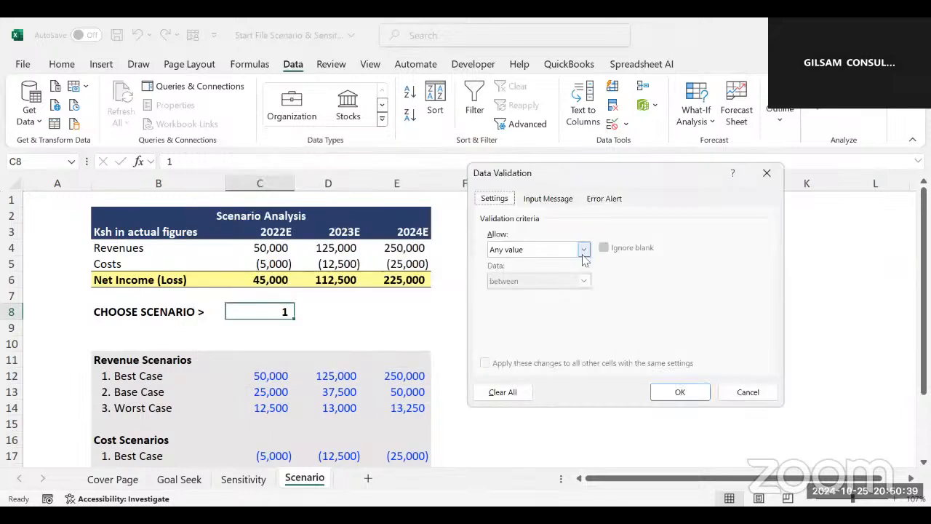
click(583, 255)
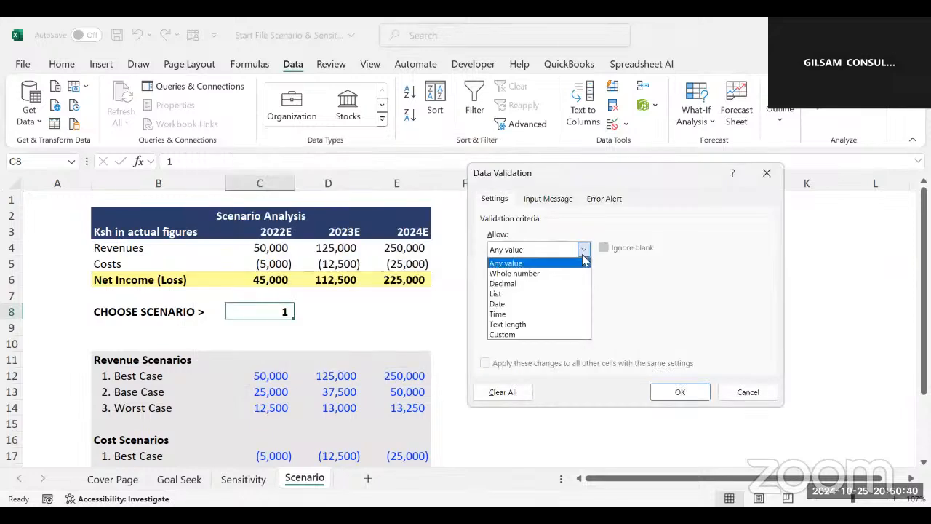
click(502, 294)
click(493, 310)
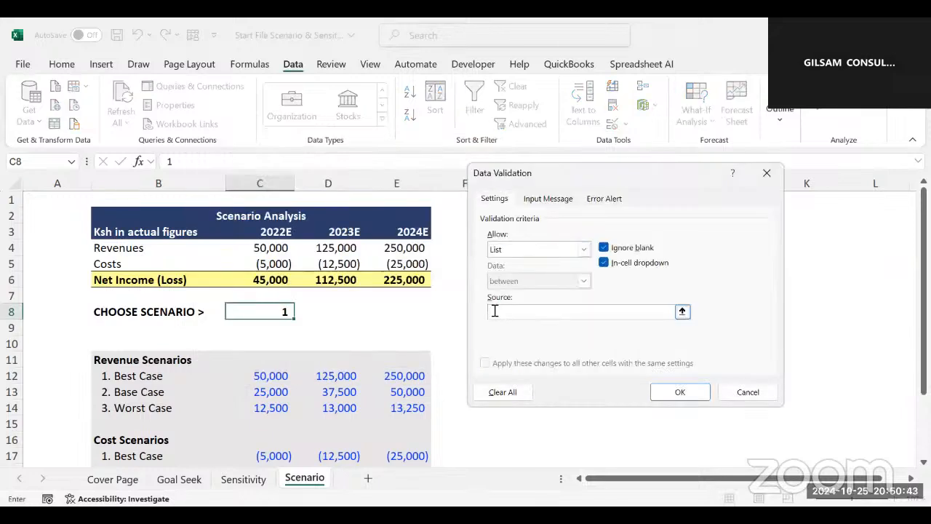
text(1,2,3)
click(675, 392)
click(398, 332)
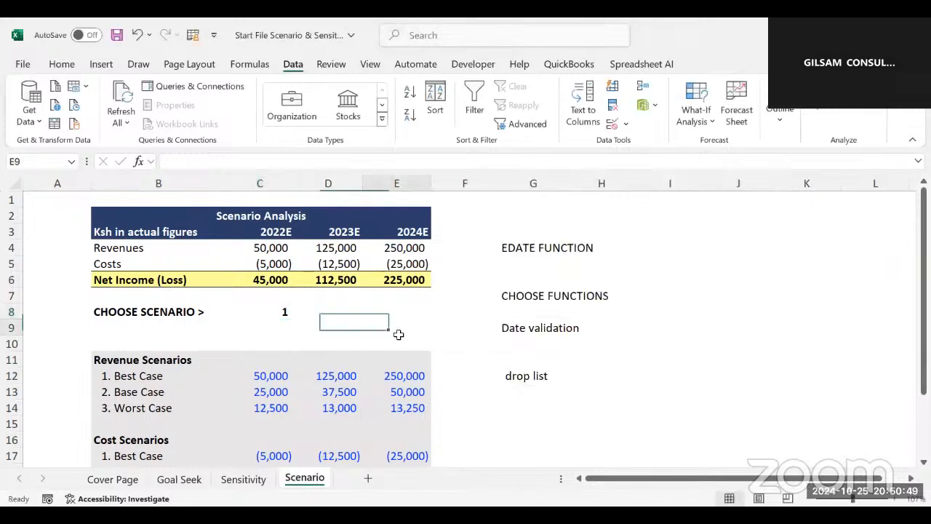
Step: Choose scenario 3 from the drop-down list in C8 and check the Net Income (Loss) row
click(282, 312)
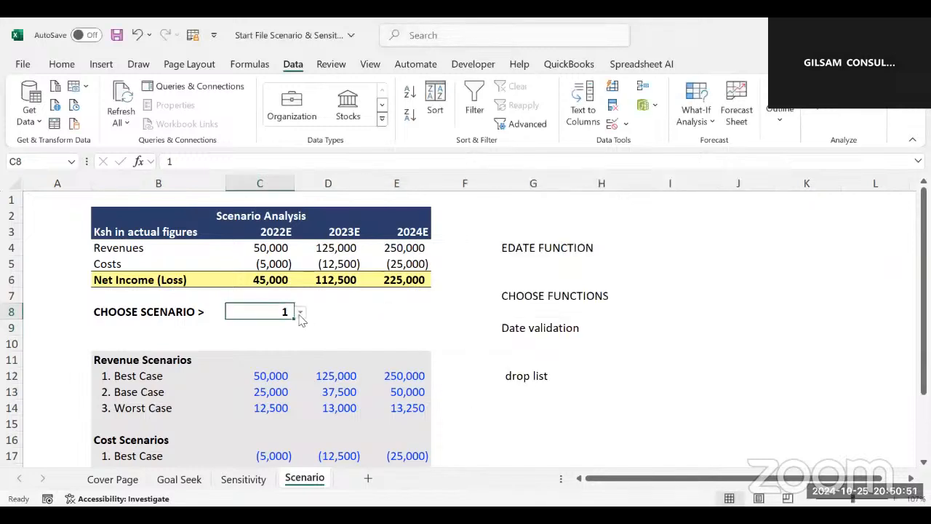
click(299, 312)
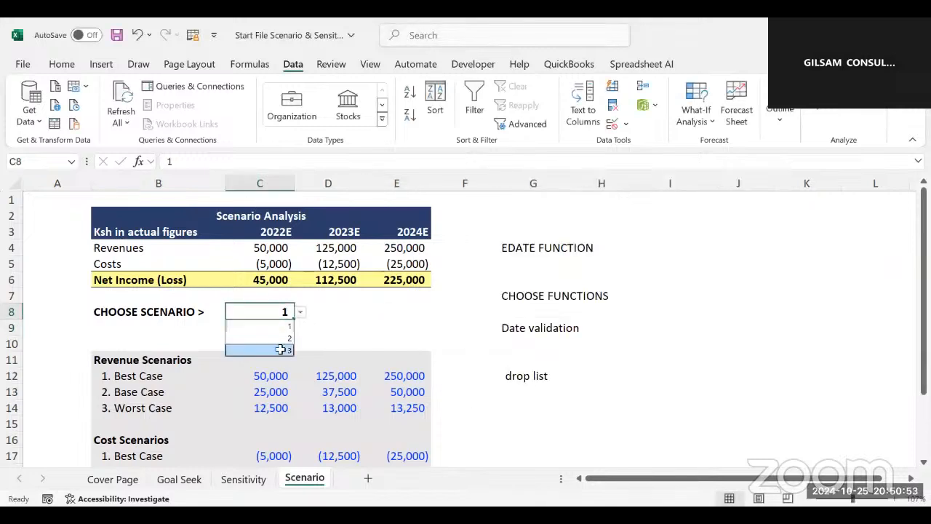
click(280, 350)
click(424, 333)
drag(259, 279, 342, 279)
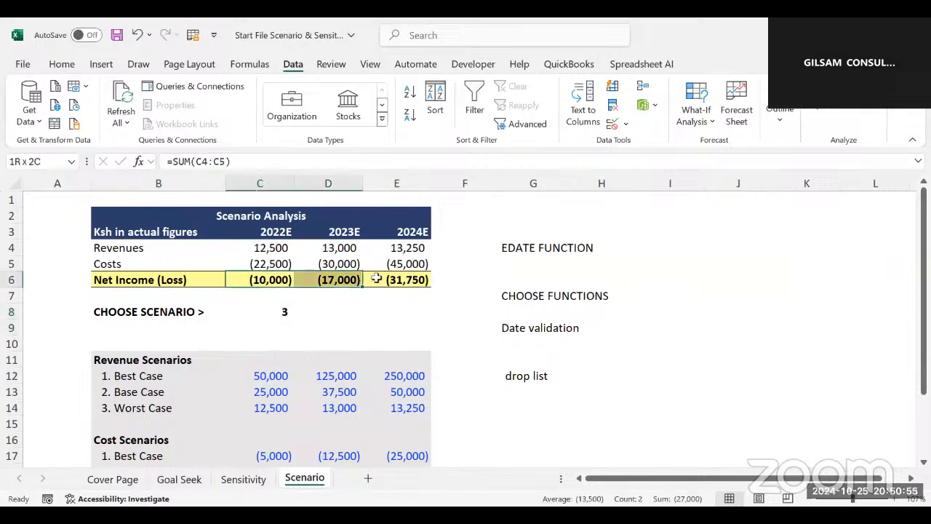
click(399, 326)
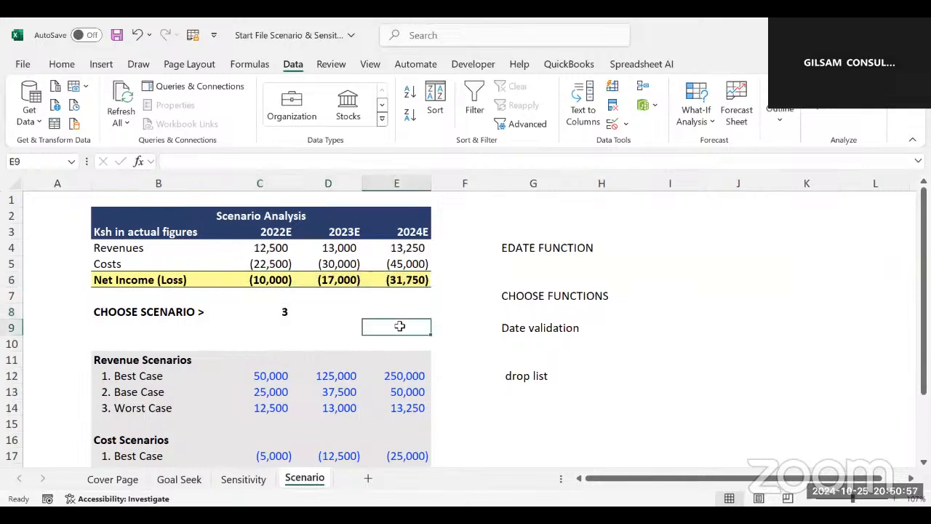
Step: Switch the C8 scenario selector to 2 and check the net income of all three years
click(277, 307)
click(300, 312)
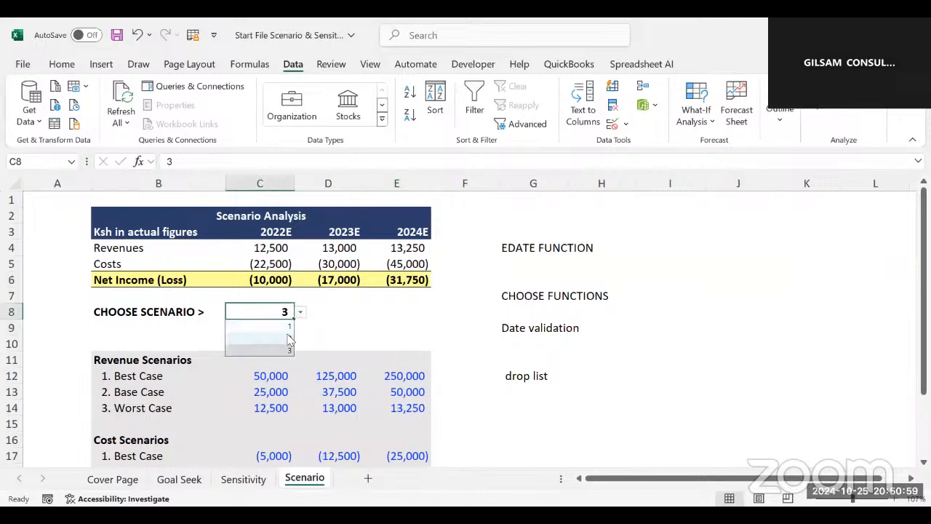
click(285, 335)
click(397, 312)
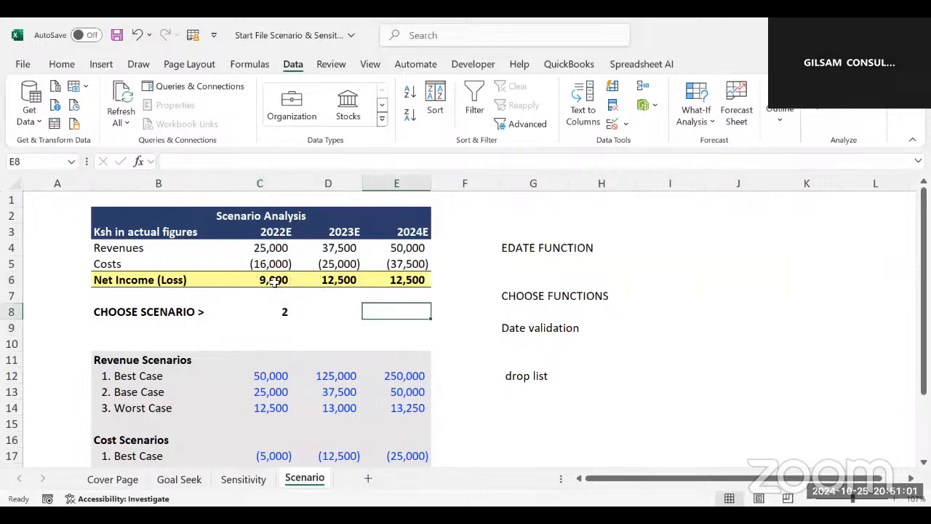
drag(262, 280, 416, 283)
click(395, 306)
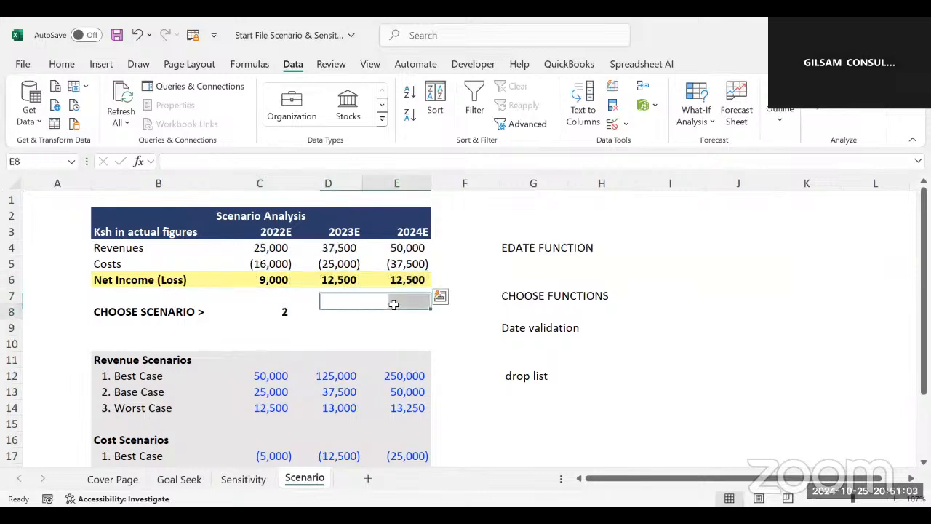
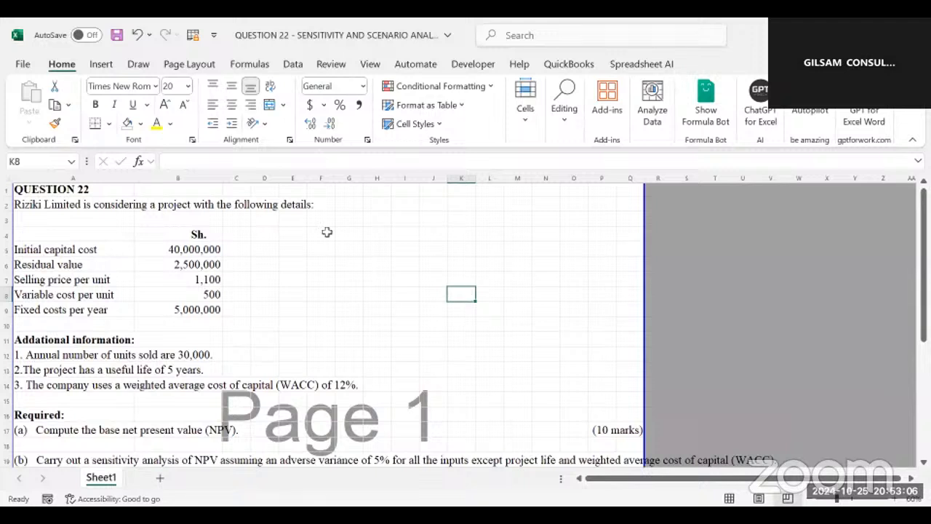
Step: Return to cell A1 of the Question 22 sheet and examine the Riziki Limited project details
click(327, 232)
key(Left)
key(Left)
key(Left)
key(Left)
key(Left)
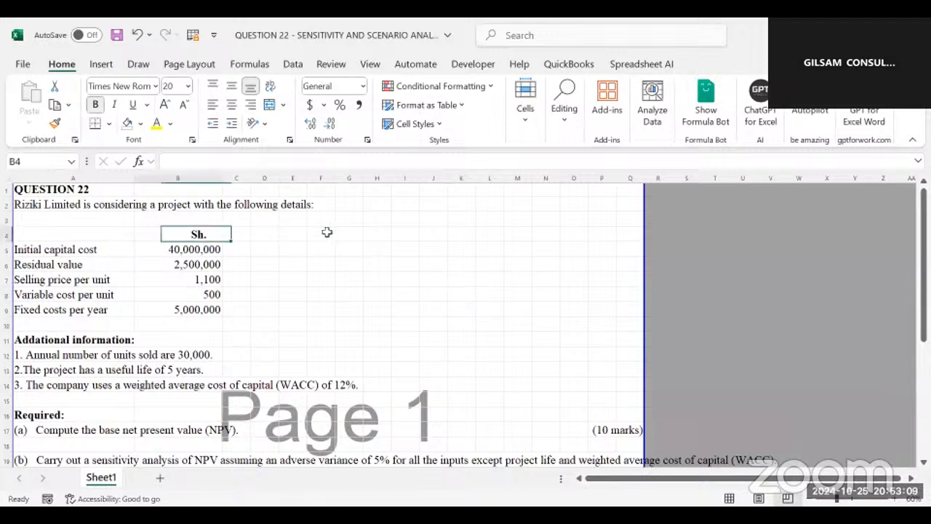
key(Up)
key(Up)
key(Up)
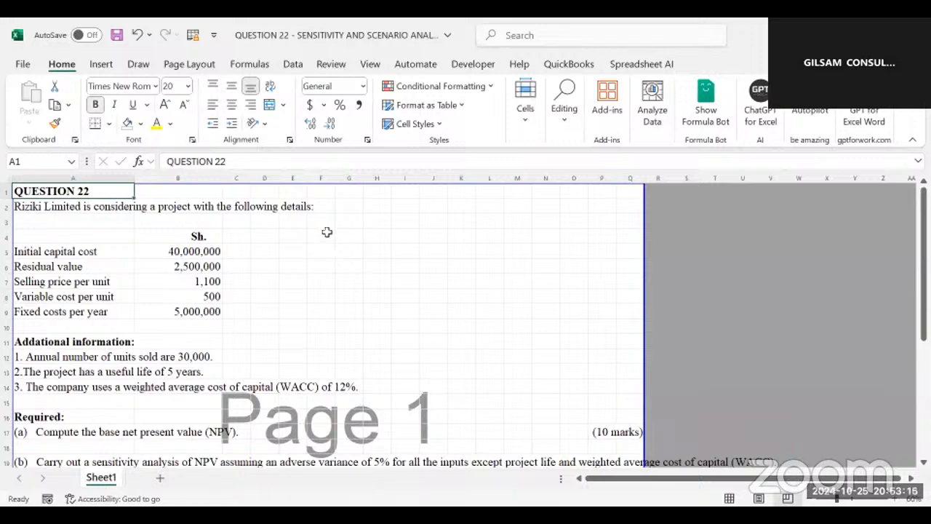
Step: Read through Question 22's additional information, requirements (a) to (c) and the note on adverse variance
scroll(326, 232, down, 2)
scroll(326, 232, up, 2)
scroll(326, 232, down, 10)
scroll(326, 232, up, 6)
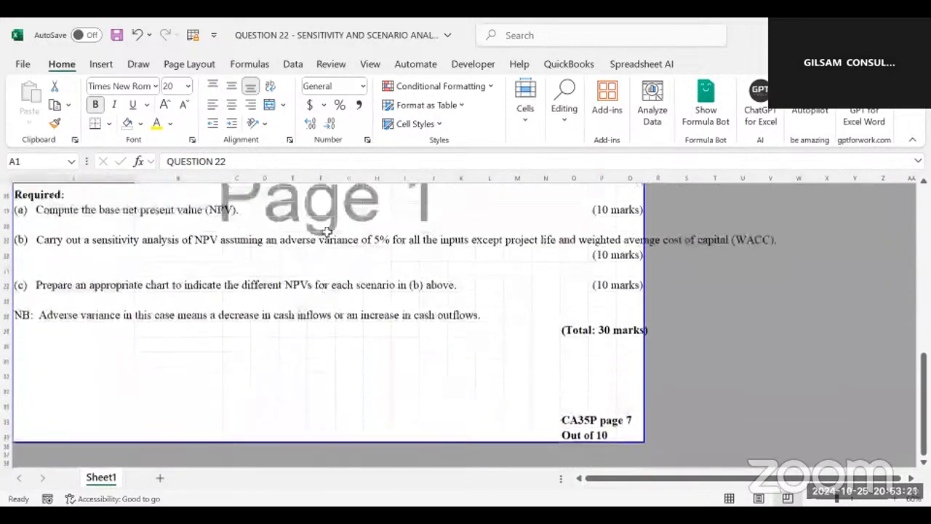
scroll(326, 232, up, 1)
click(72, 347)
scroll(327, 232, up, 1)
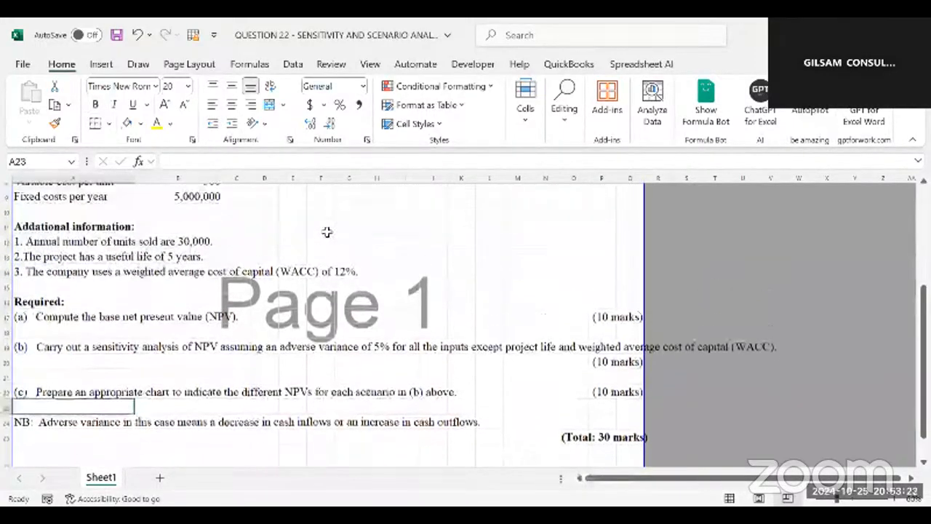
scroll(327, 232, up, 1)
key(Up)
key(Up)
key(Up)
key(Up)
key(Up)
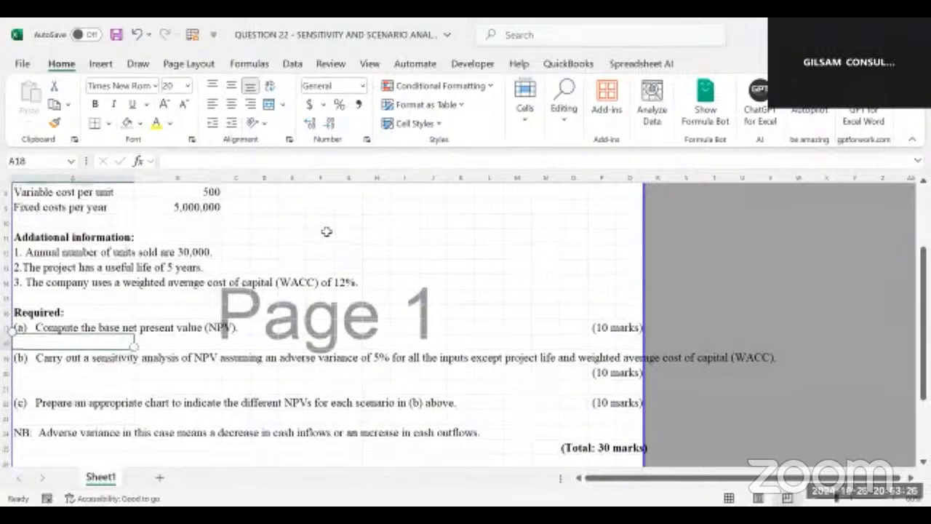
scroll(326, 232, up, 3)
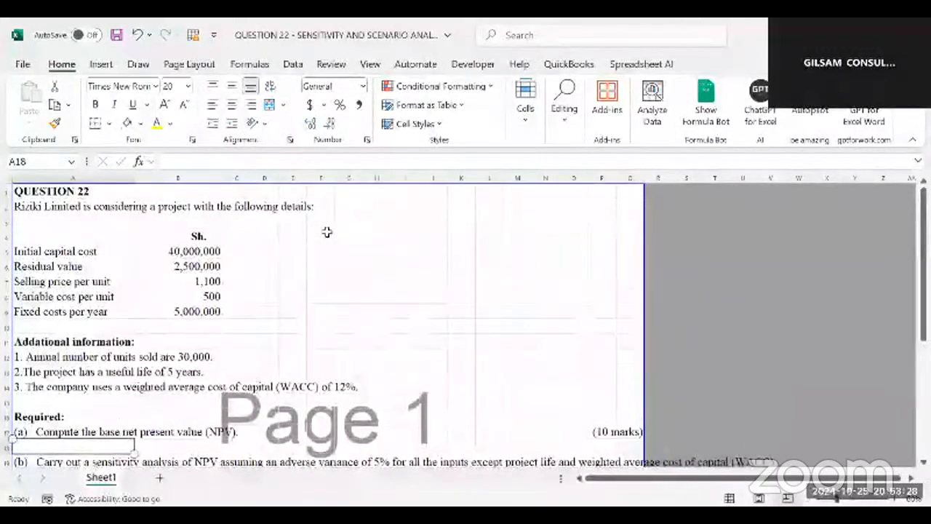
scroll(327, 232, down, 3)
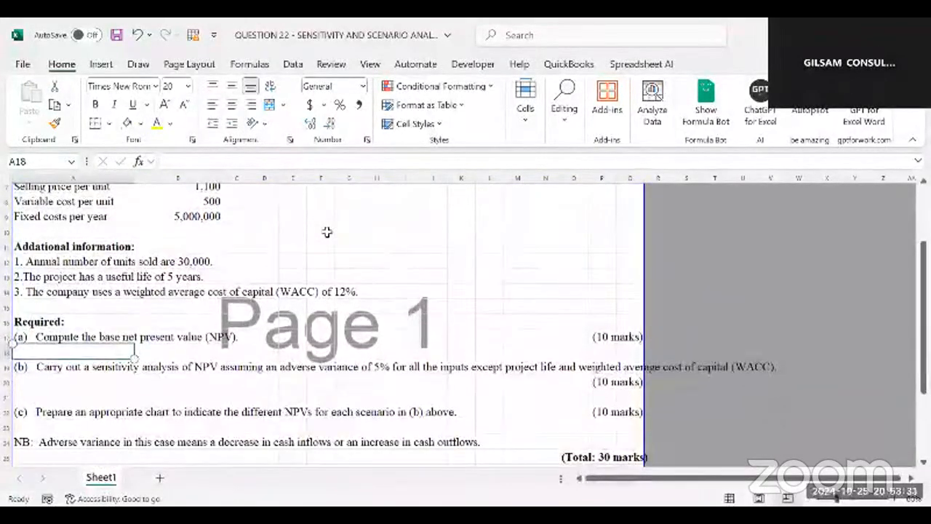
Step: Examine the 5% adverse variance in requirement (b) against the project inputs, including the initial capital cost
click(377, 367)
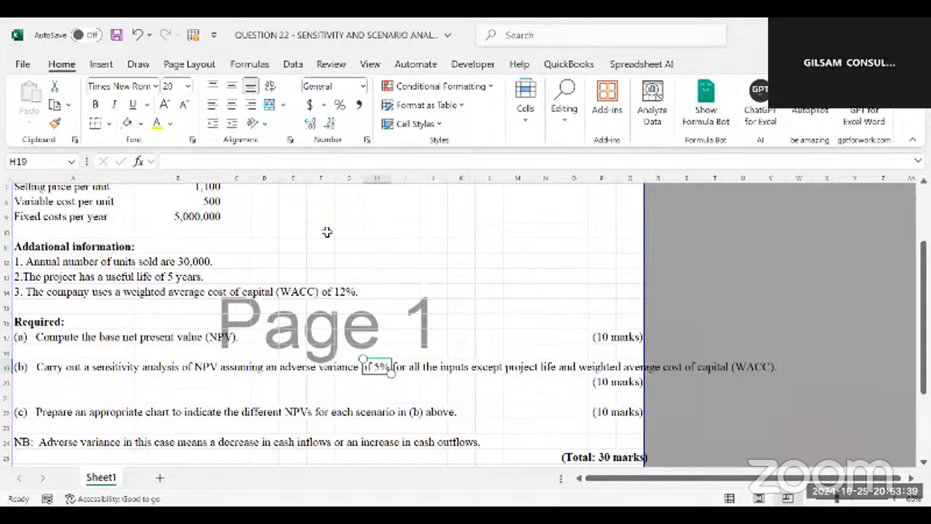
scroll(327, 231, up, 2)
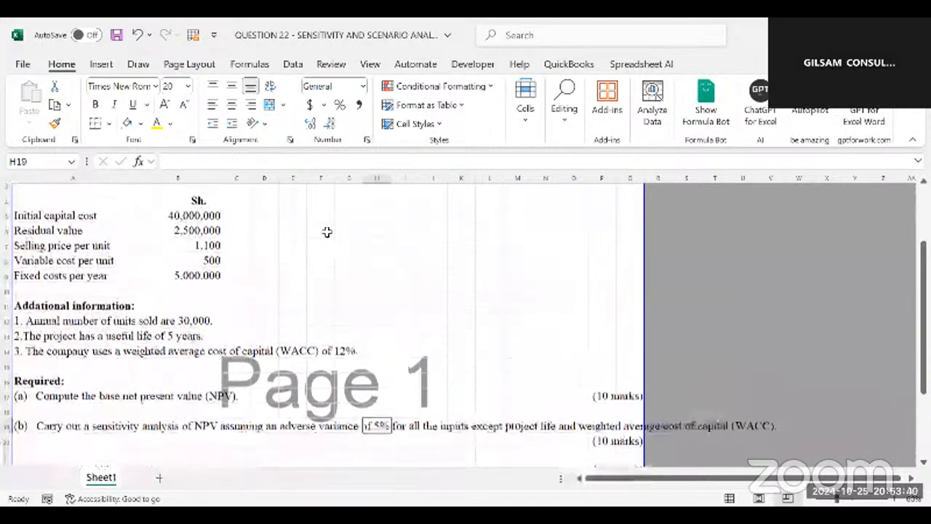
click(66, 252)
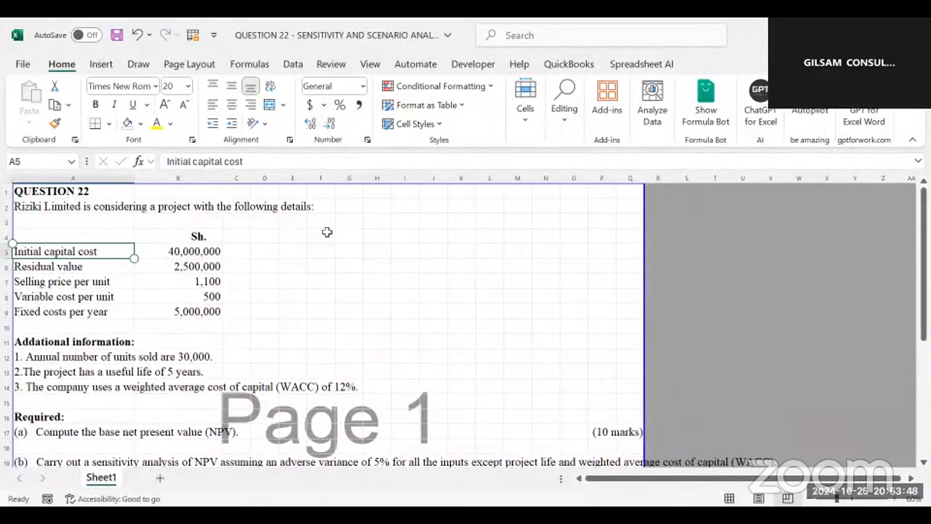
scroll(326, 232, down, 1)
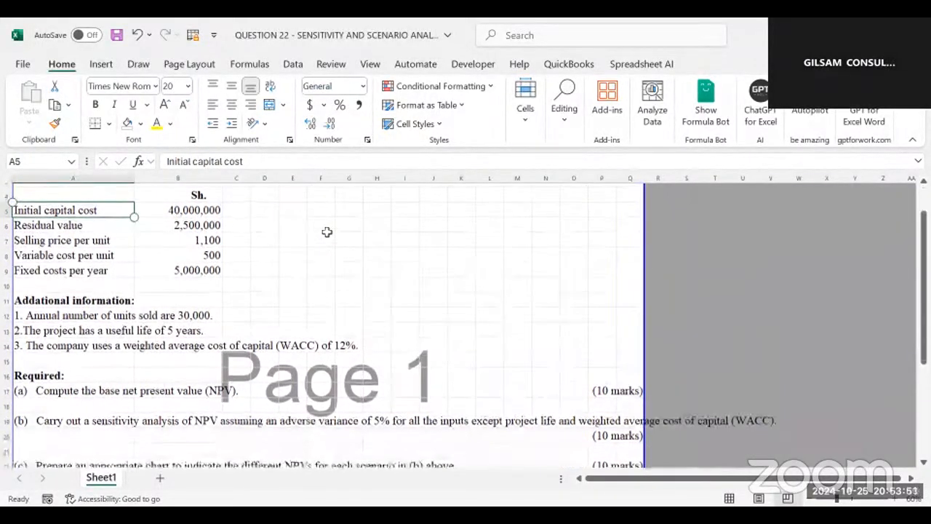
click(377, 435)
click(376, 435)
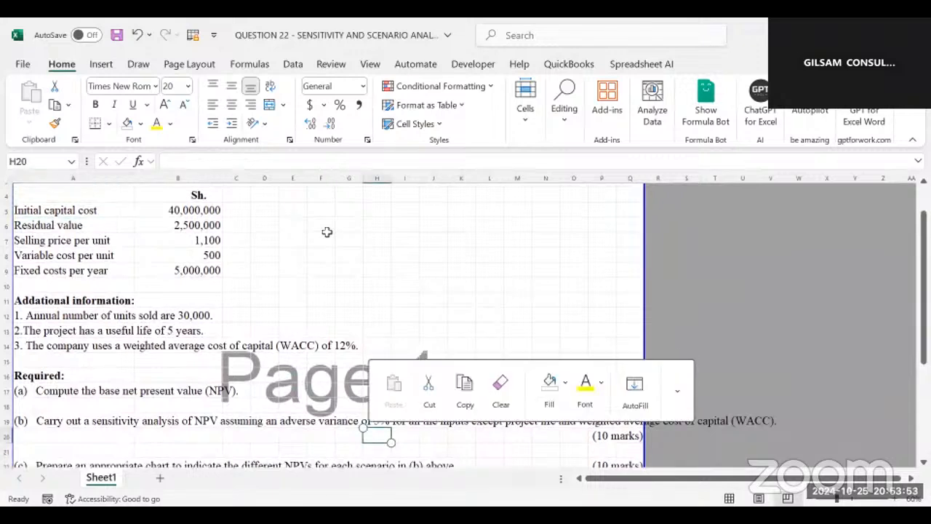
click(376, 435)
click(377, 435)
scroll(327, 232, down, 2)
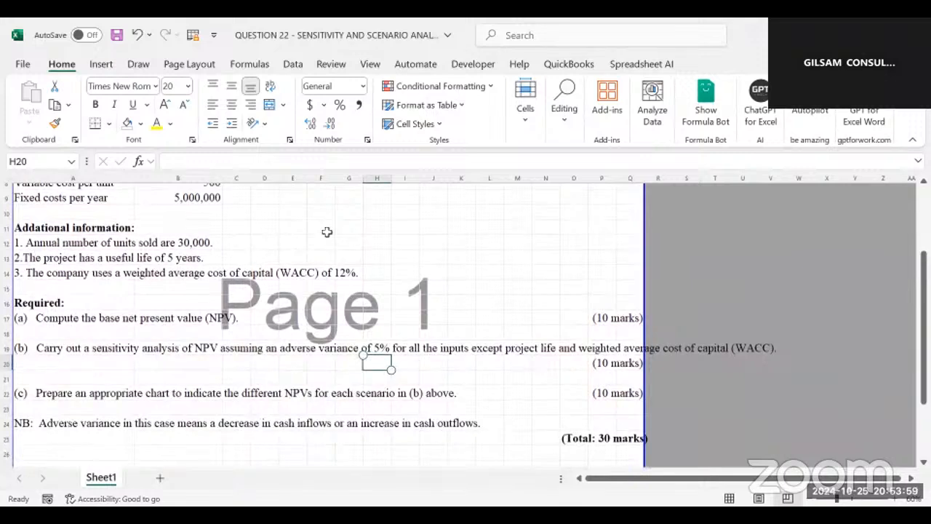
Step: Add a new blank worksheet to the Question 22 workbook
scroll(327, 232, up, 3)
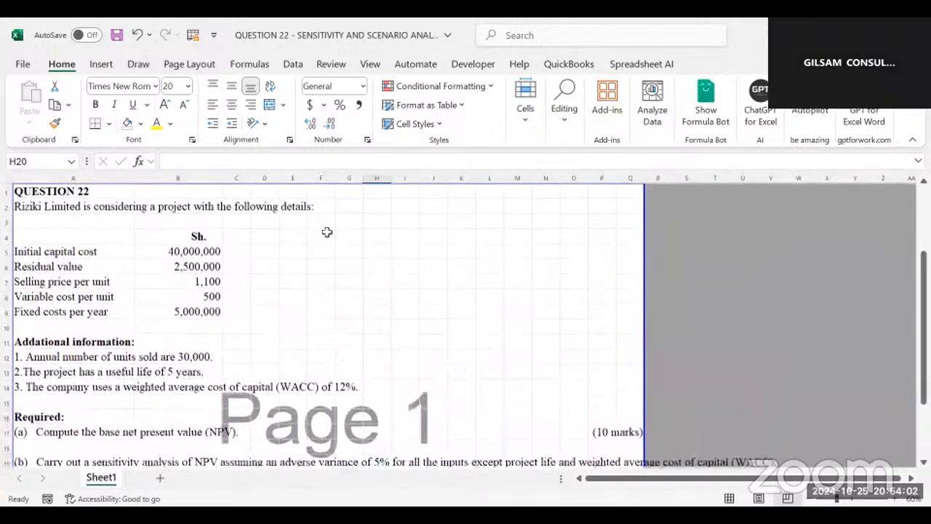
click(160, 477)
click(219, 268)
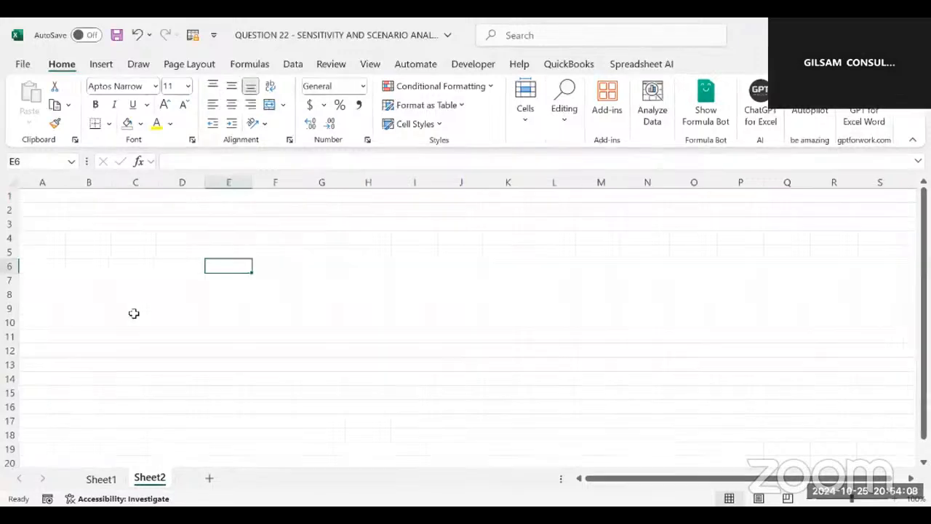
click(161, 277)
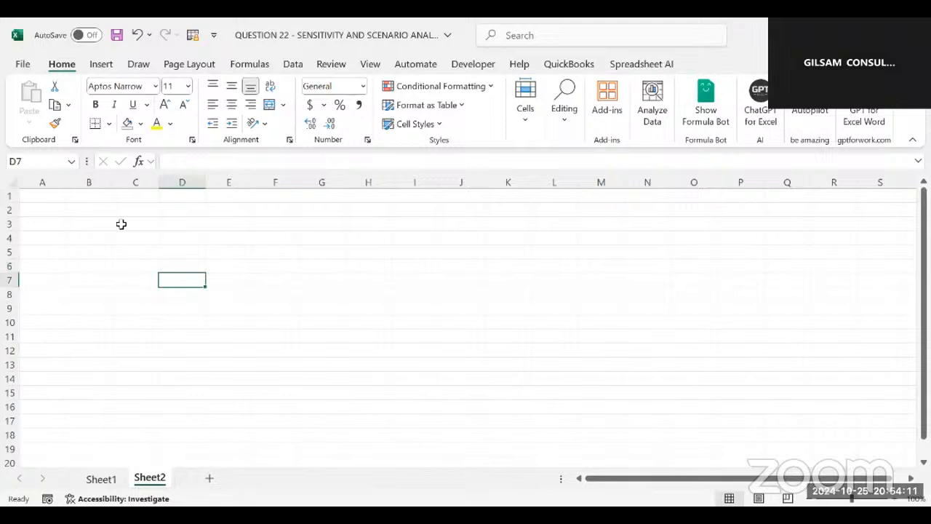
click(29, 182)
drag(126, 205, 538, 366)
click(389, 278)
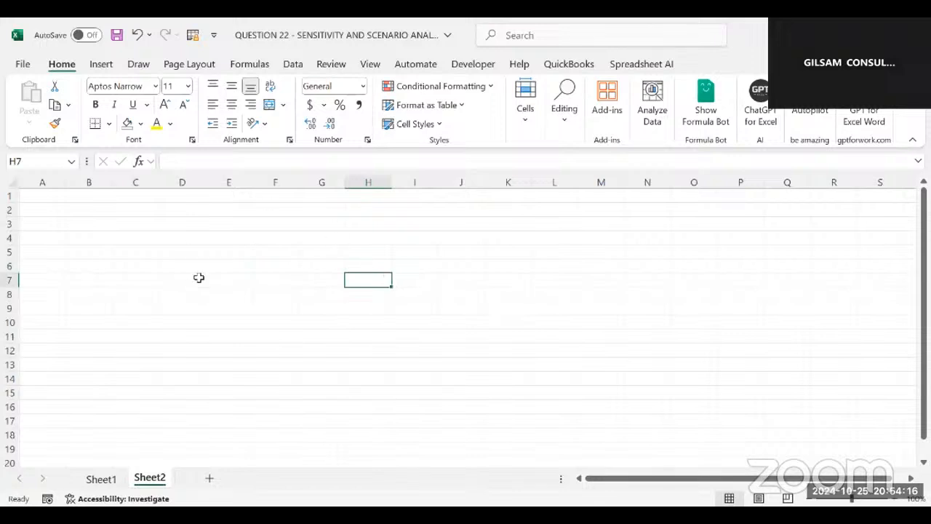
Step: Fill every cell of the new sheet with white
click(11, 182)
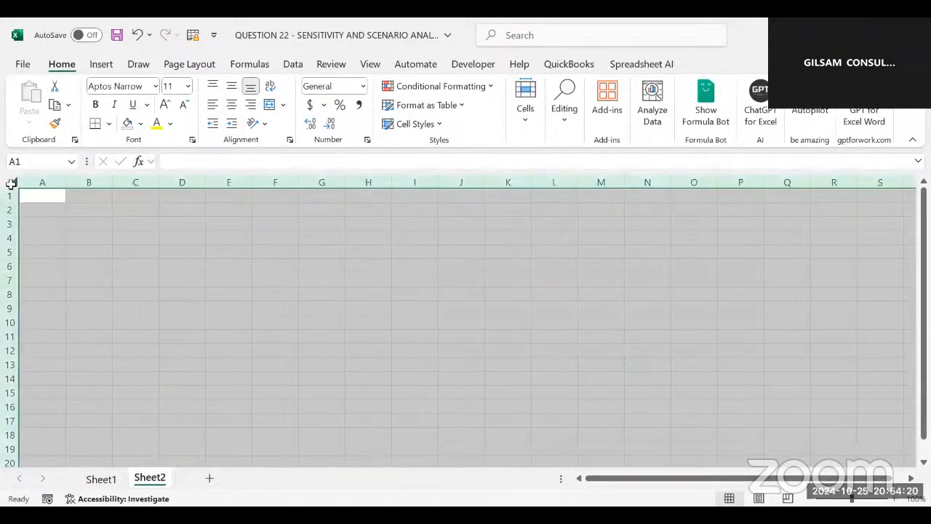
click(141, 124)
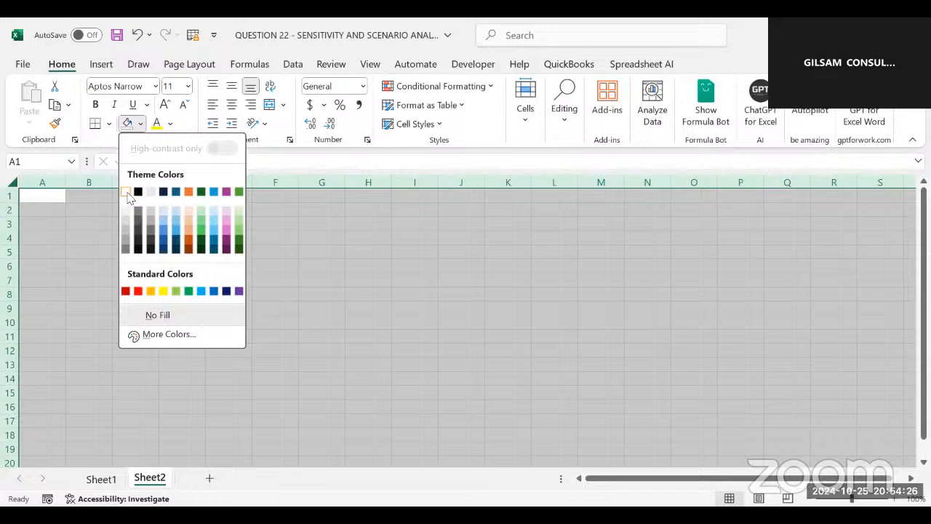
click(126, 192)
click(199, 220)
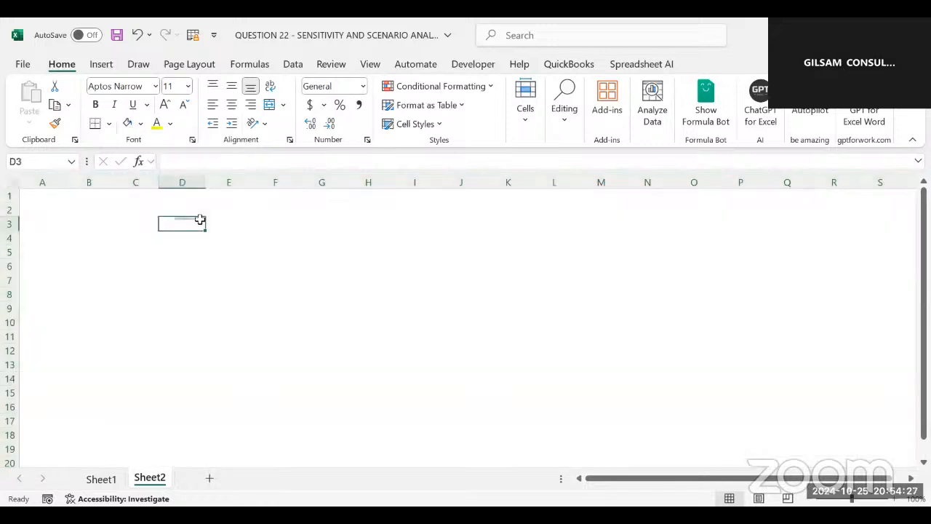
click(357, 250)
click(252, 242)
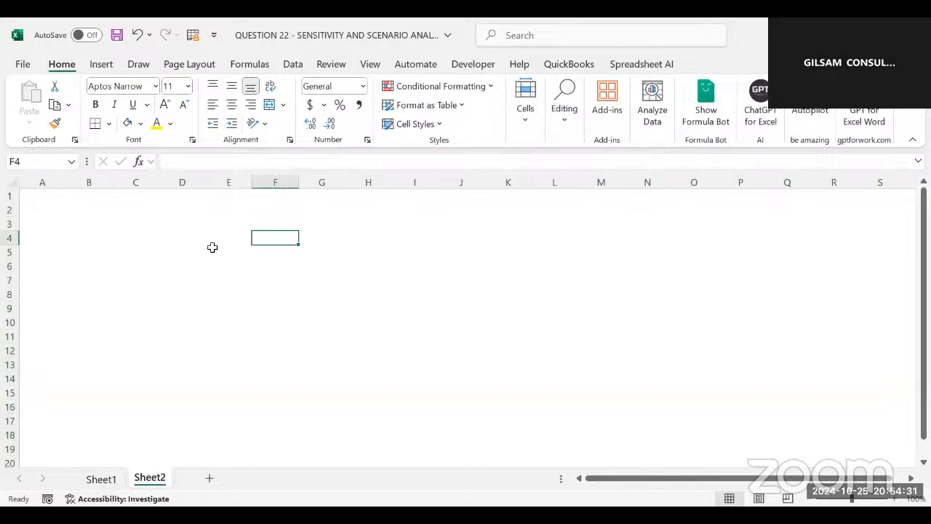
Step: Add a bottom border along cells D4 to K4 of Sheet2
drag(175, 239, 486, 237)
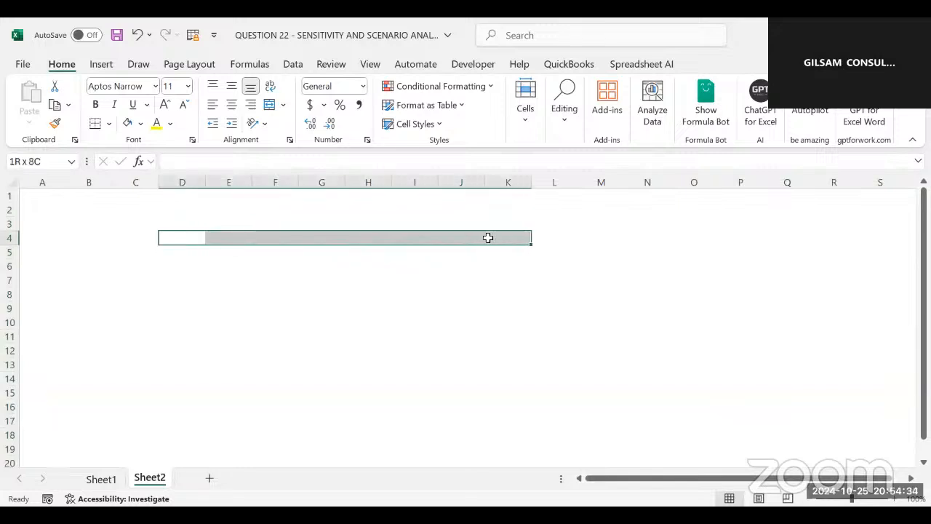
click(95, 125)
click(178, 328)
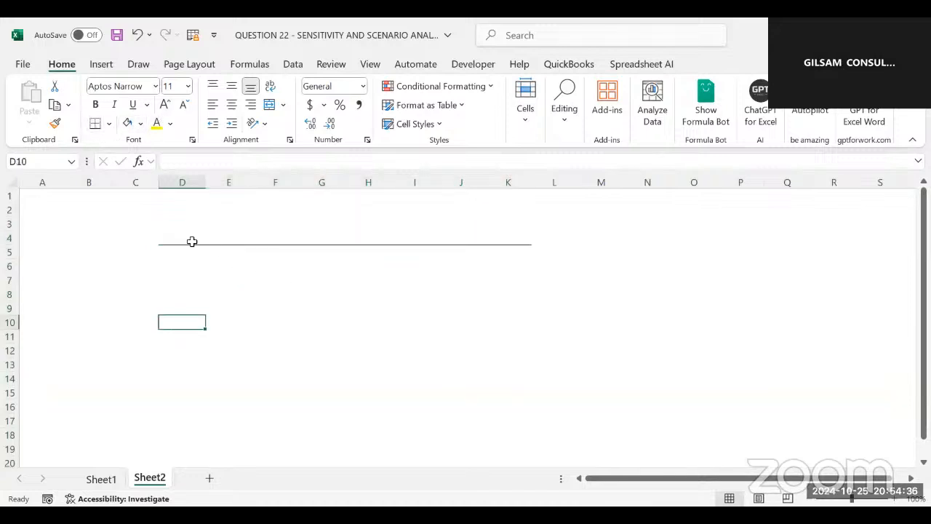
click(192, 243)
Step: Enter the heading CASHFLOW in D3 above the border line and widen column C
click(195, 219)
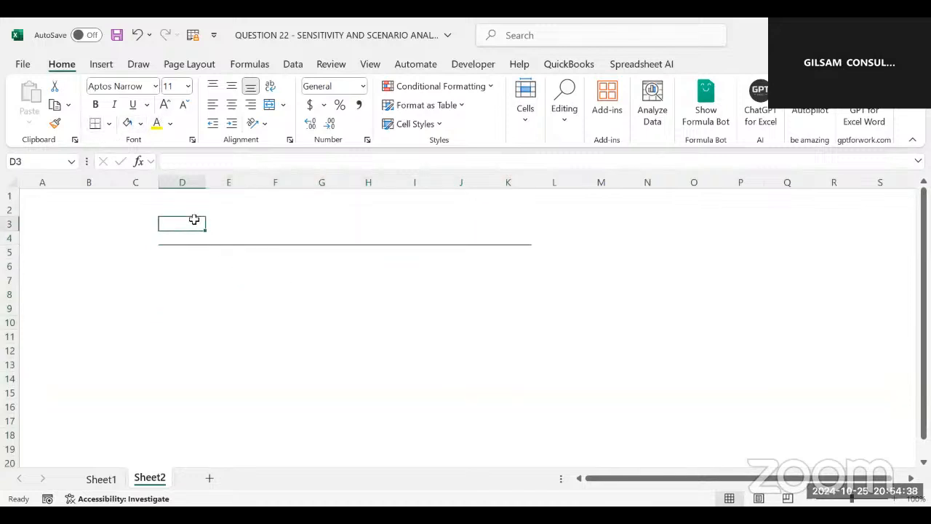
text(CASHF)
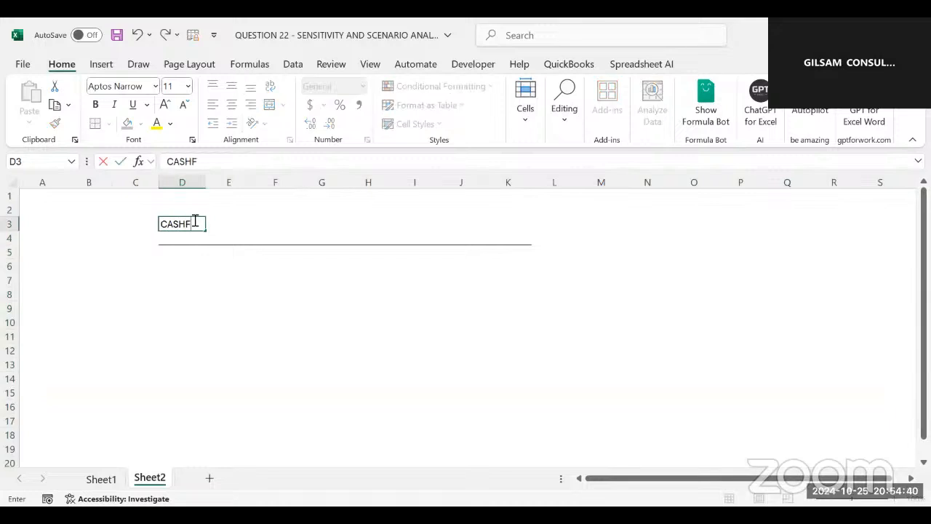
text(LOW)
click(133, 277)
click(111, 348)
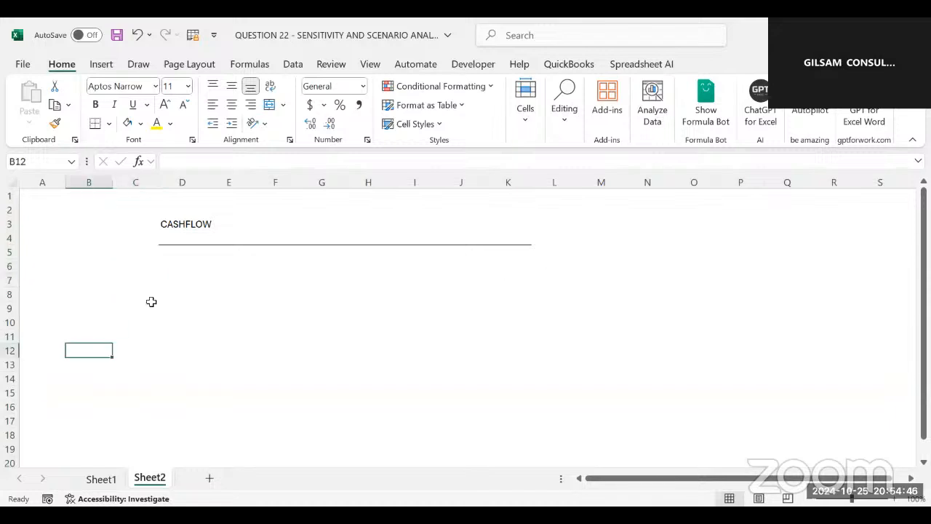
drag(159, 180, 222, 182)
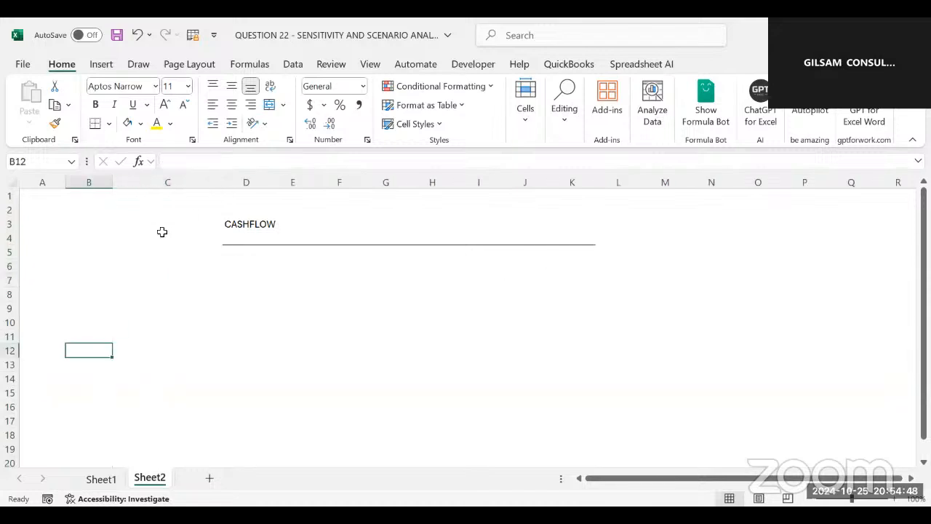
click(75, 270)
click(57, 253)
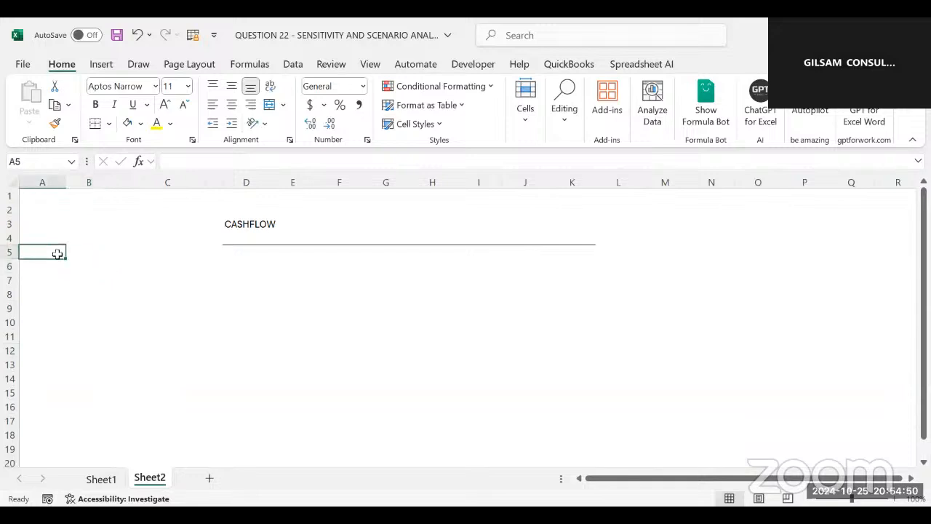
Step: Enter the label Assumptions in cell C18, leaving room below the cash flow heading
click(138, 374)
key(Down)
key(Down)
key(Down)
key(Down)
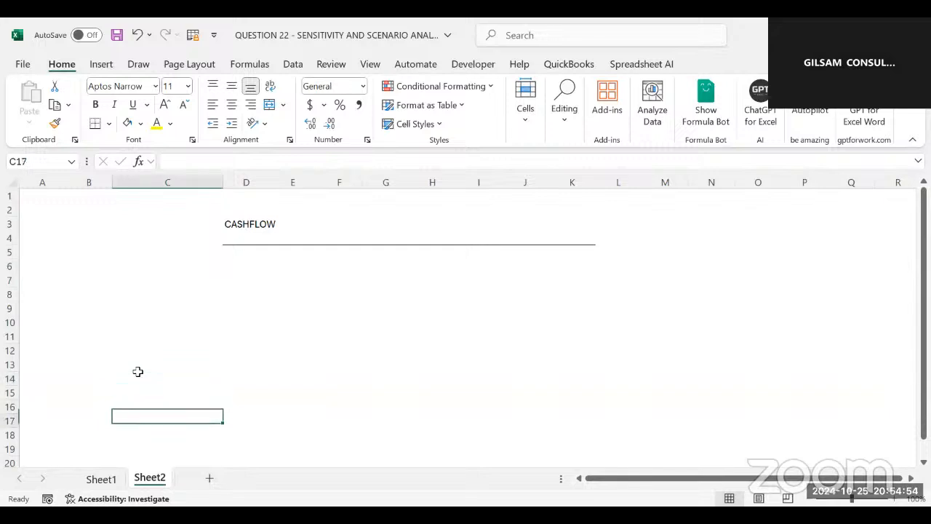
text(A)
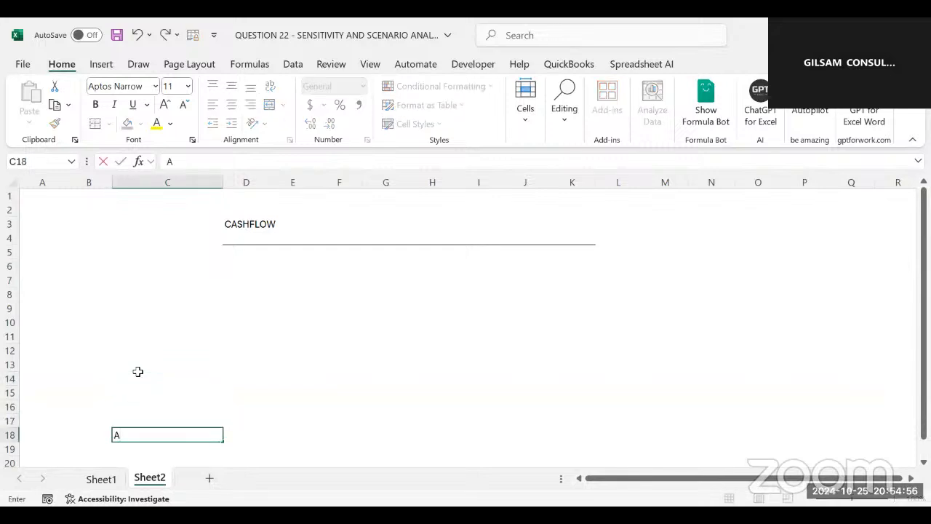
text(ssumo)
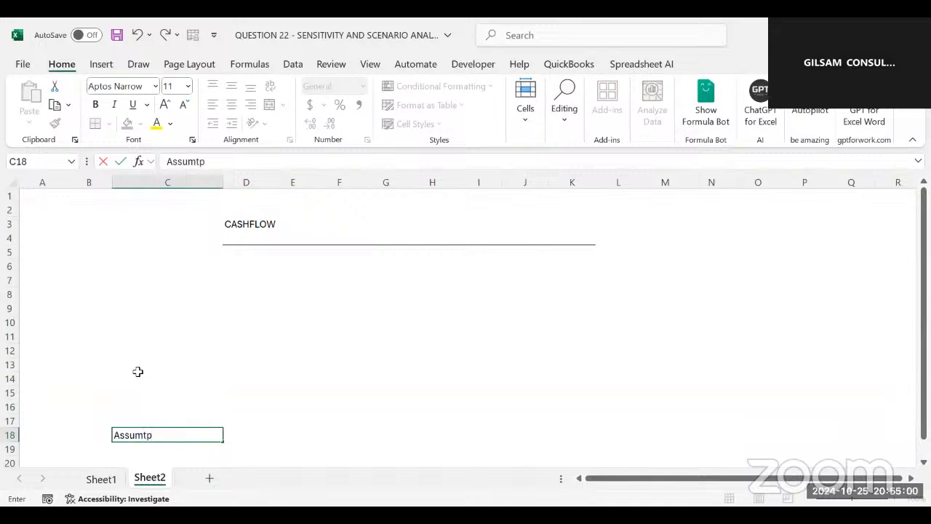
key(BackSpace)
key(BackSpace)
click(128, 382)
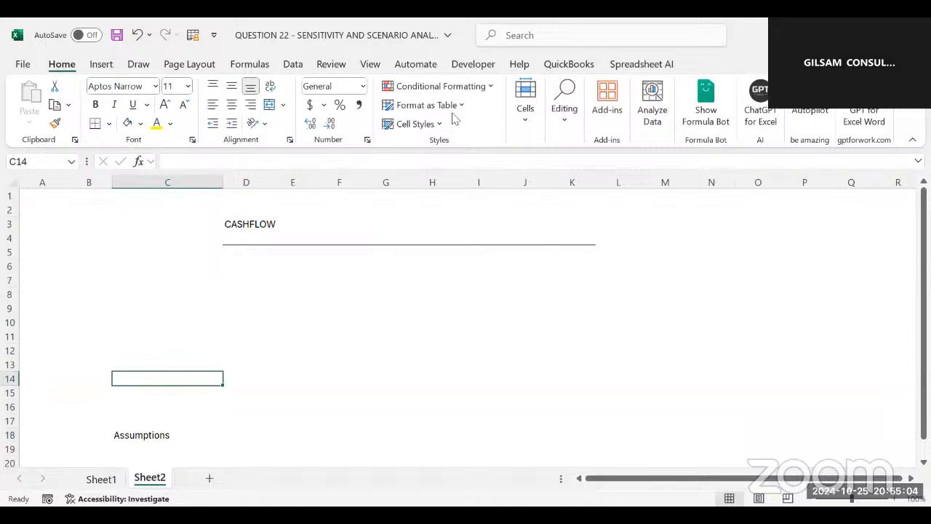
Step: Copy the project details in A5:B9 of Sheet1 and paste them under Assumptions at C19 of Sheet2
click(101, 478)
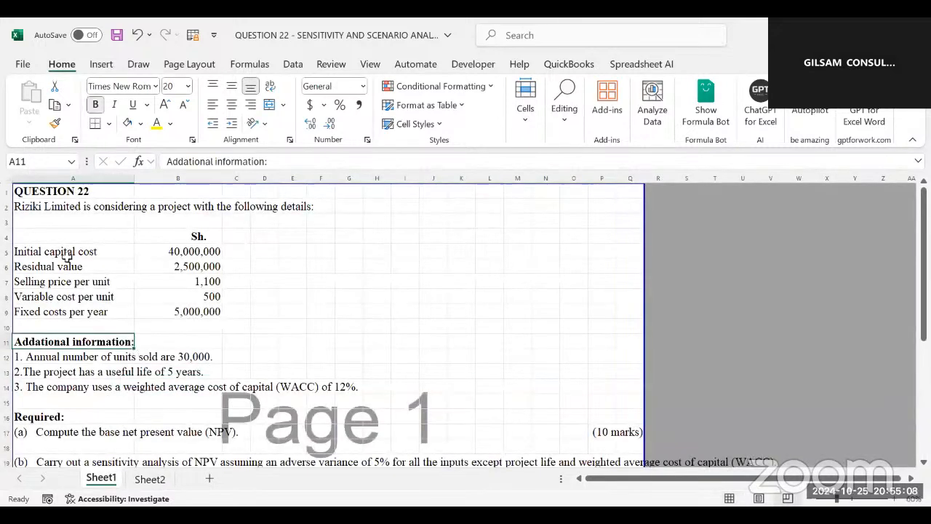
drag(62, 251, 191, 304)
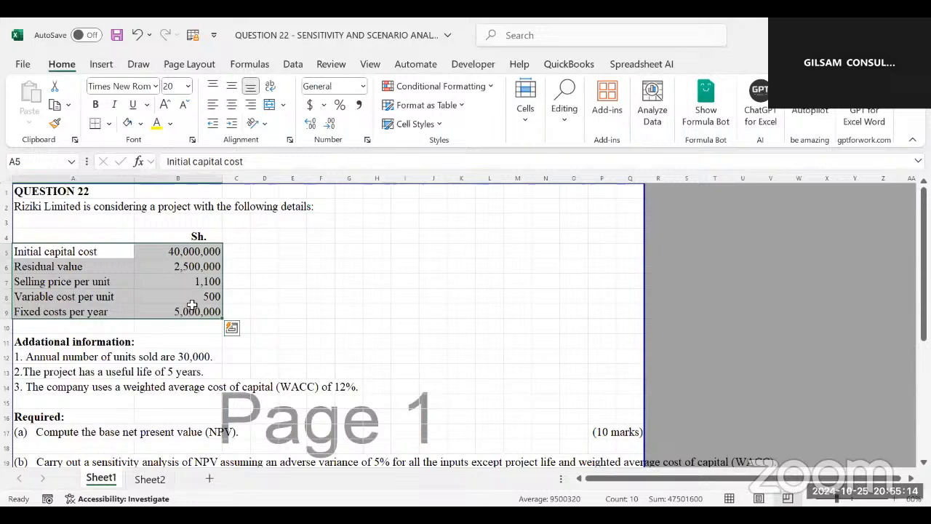
key(ctrl+c)
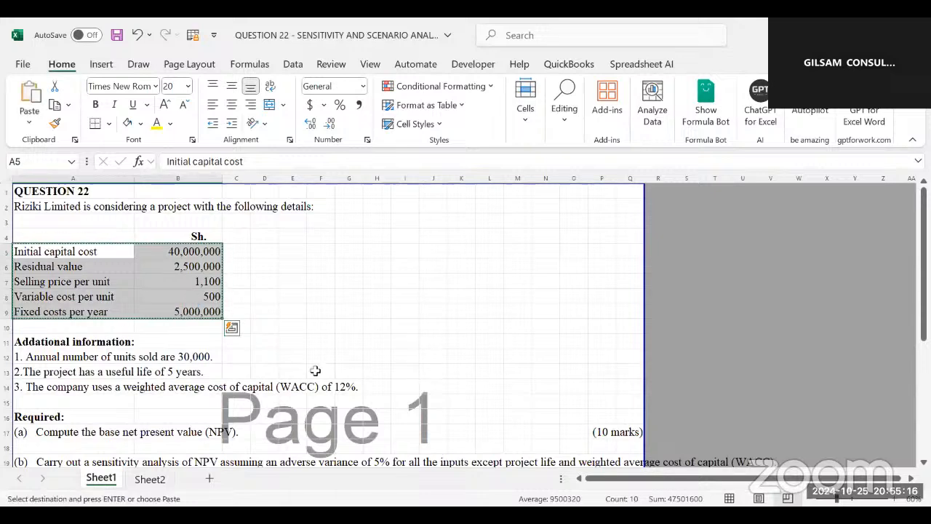
click(150, 478)
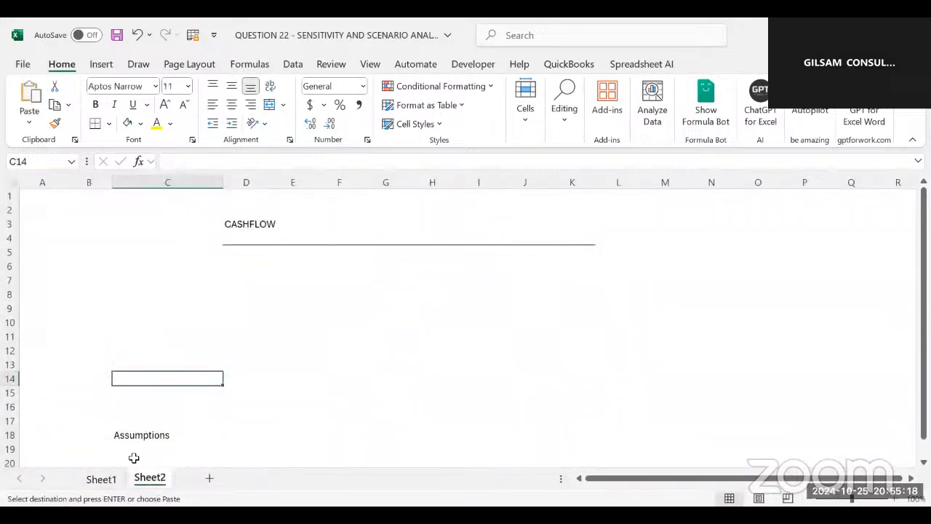
click(134, 458)
click(137, 447)
key(ctrl+v)
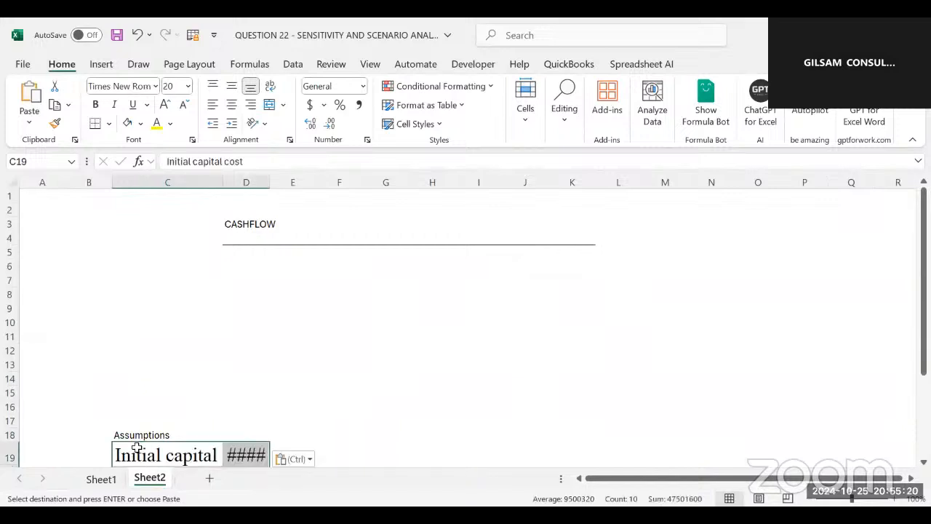
scroll(137, 447, down, 4)
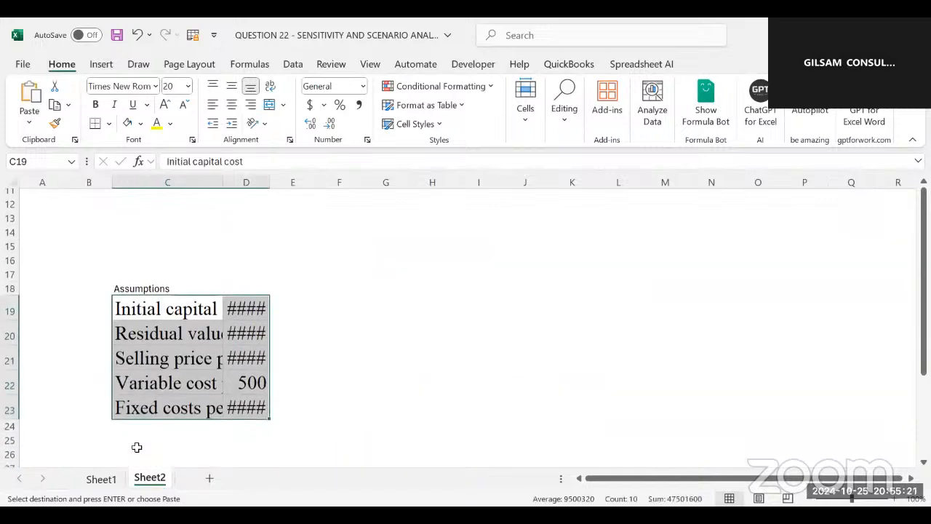
Step: Set the pasted assumptions to font size 12 and widen column C slightly more
click(187, 85)
click(178, 175)
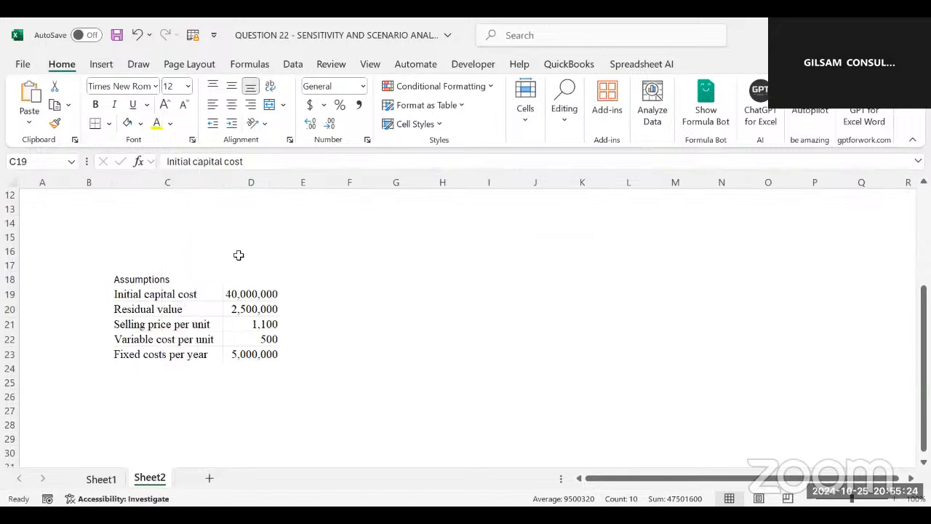
click(240, 311)
drag(223, 181, 238, 182)
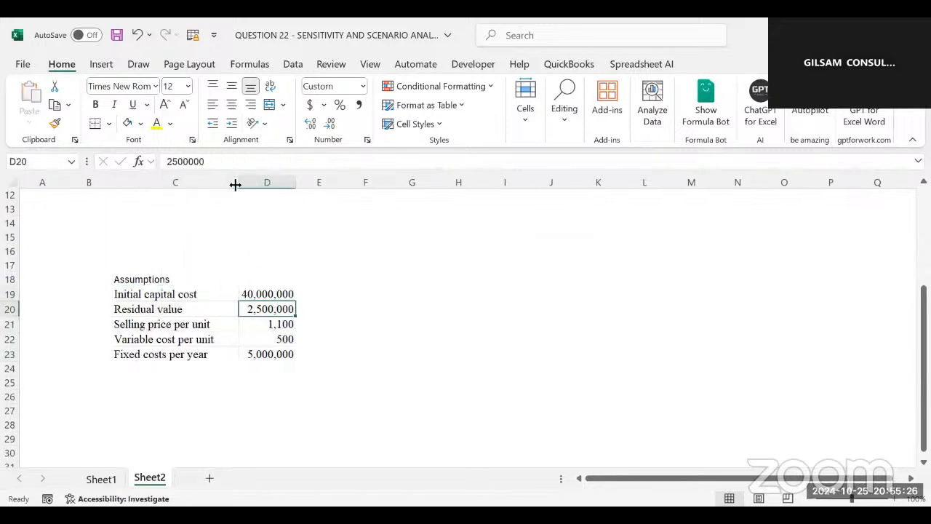
Step: Enter the heading Decrease 5% in E18, on the same row as the Assumptions label
click(263, 294)
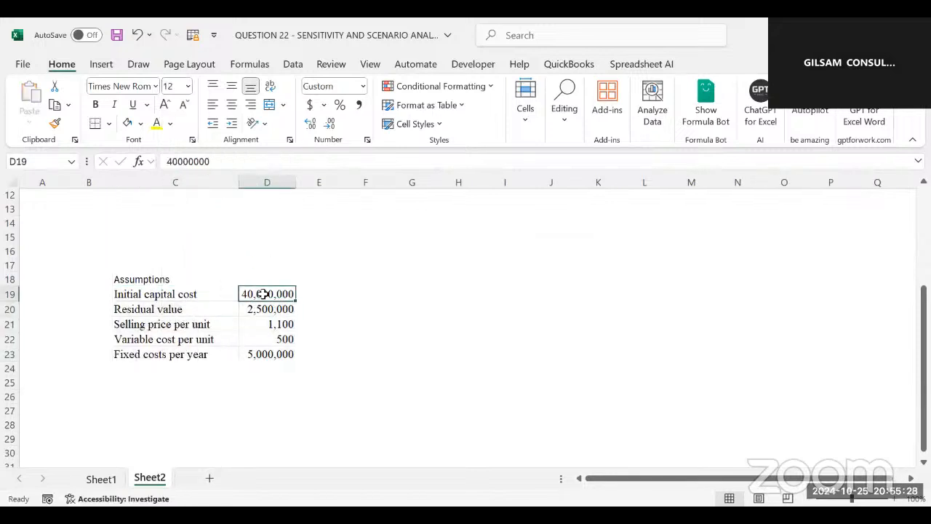
click(134, 280)
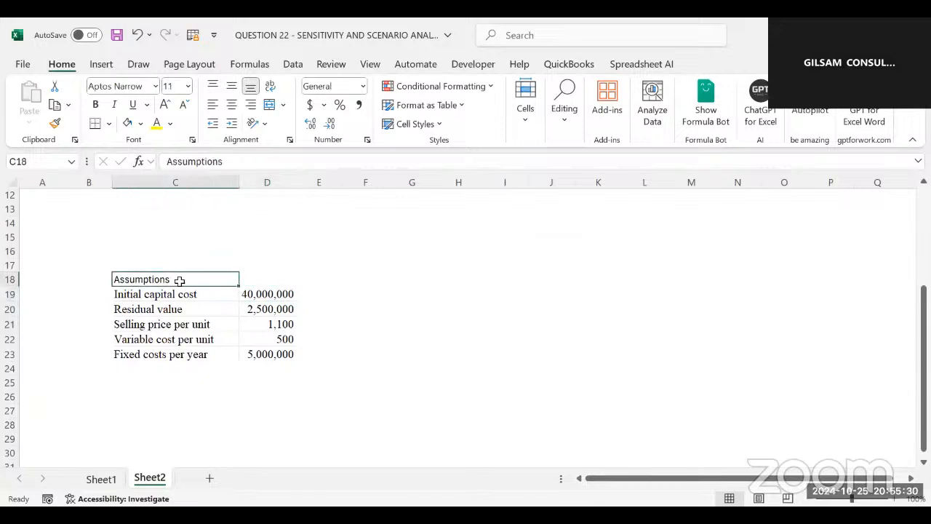
scroll(235, 297, up, 2)
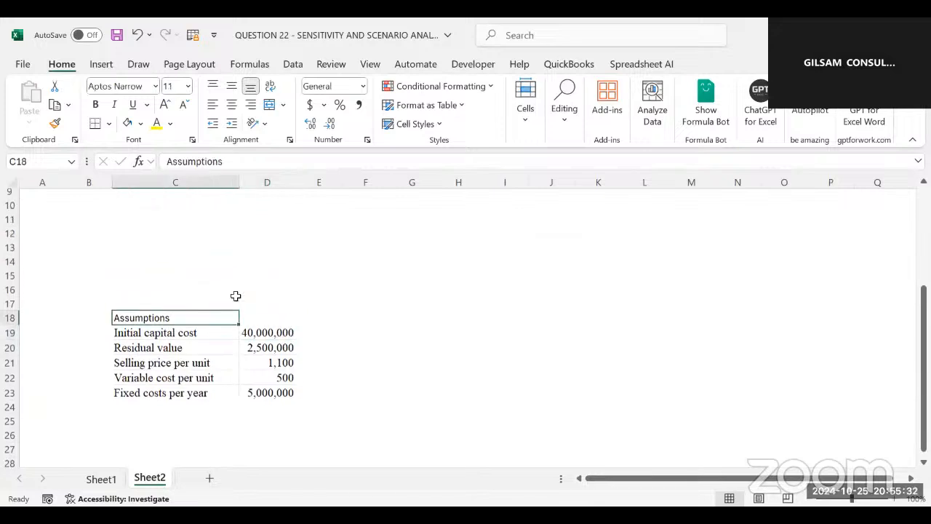
scroll(236, 296, up, 2)
scroll(236, 296, down, 2)
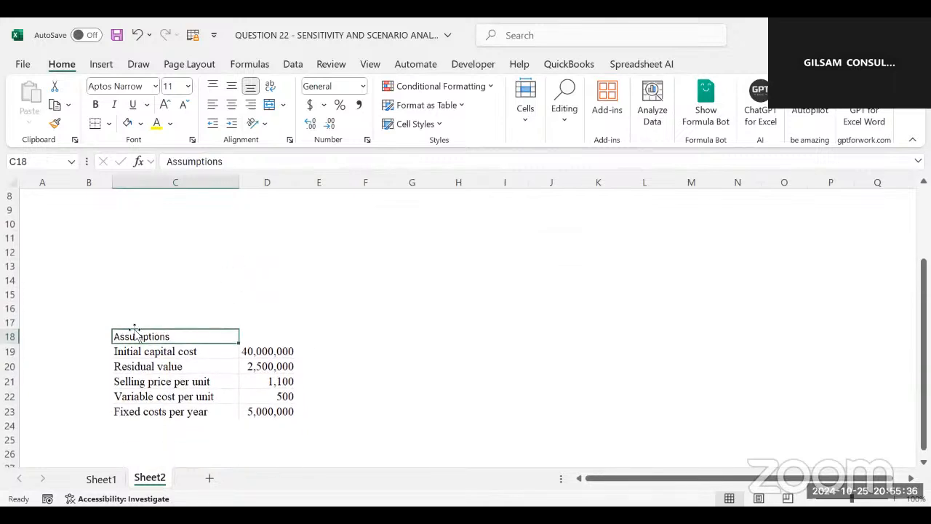
click(313, 346)
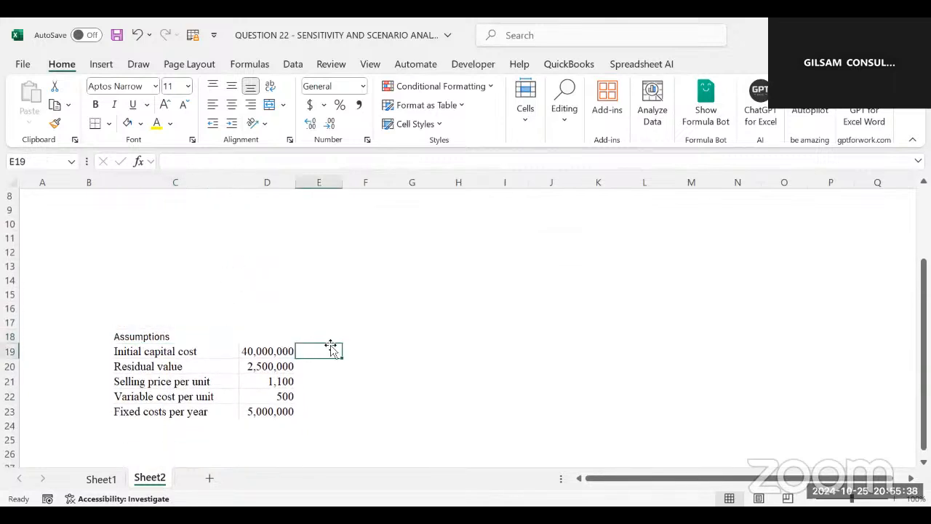
click(345, 336)
click(338, 336)
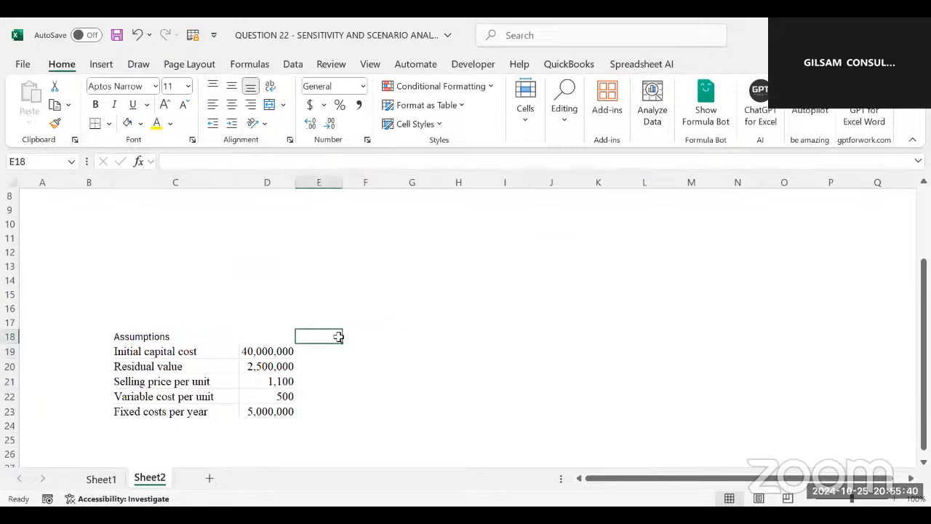
text(Dec)
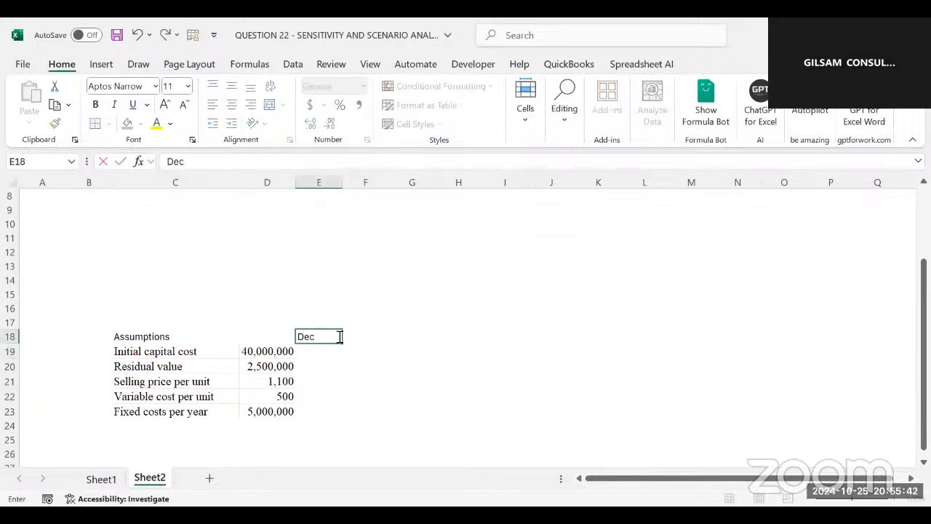
text(rease 5%)
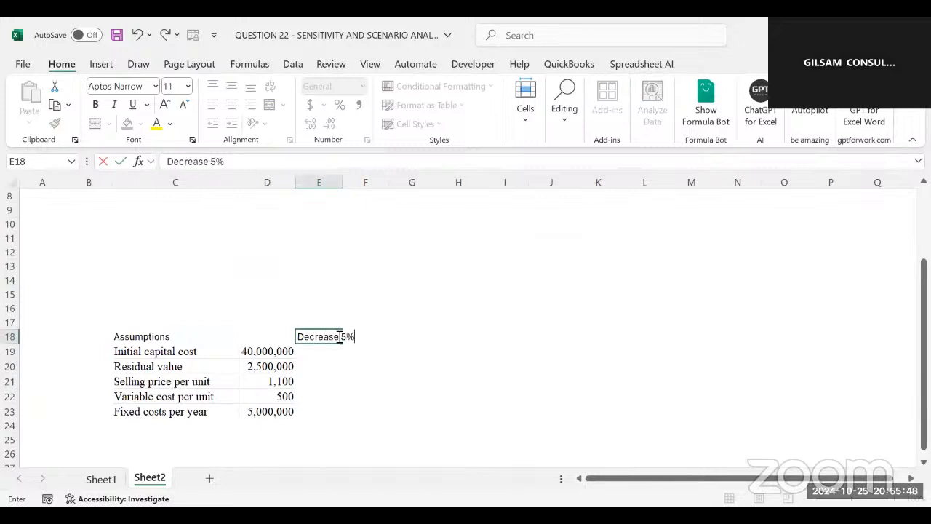
Step: Enter 5% in E19 and copy it down to E20:E23 for the remaining assumptions
click(324, 350)
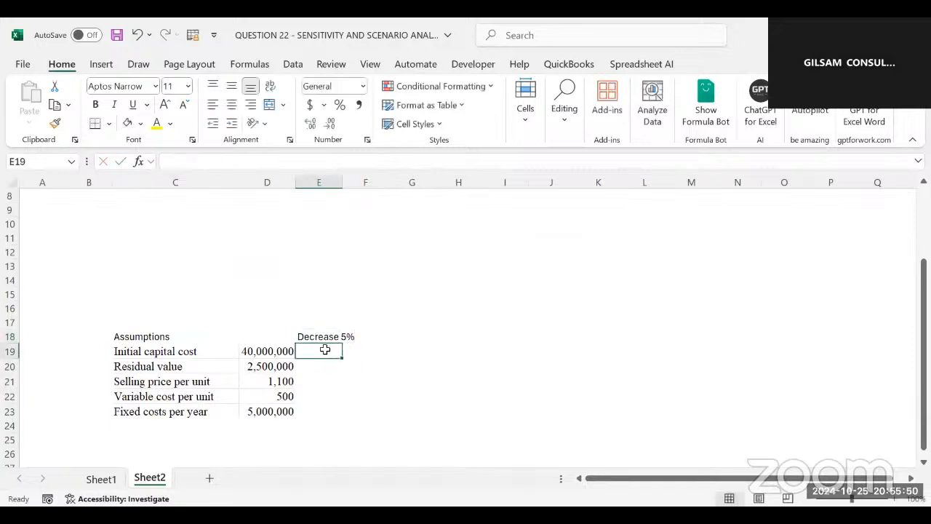
text(5)
key(Return)
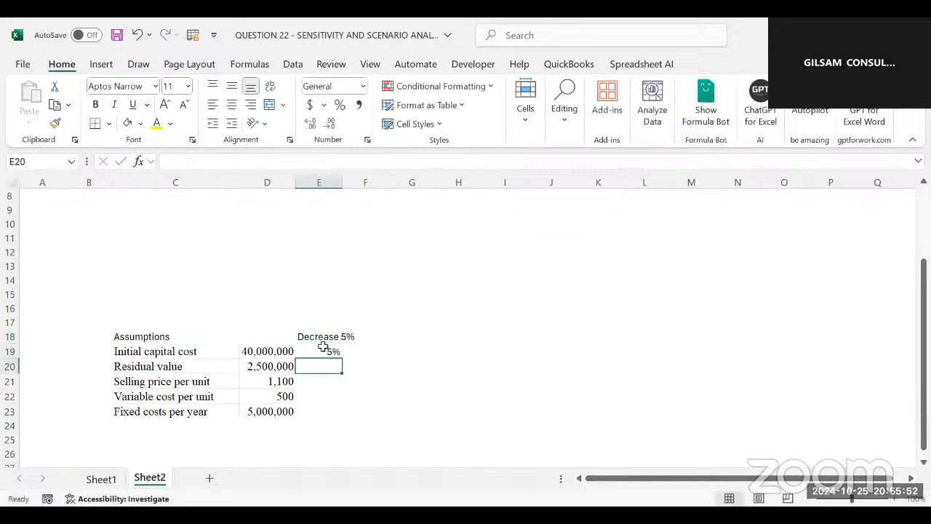
drag(320, 347, 327, 334)
click(326, 335)
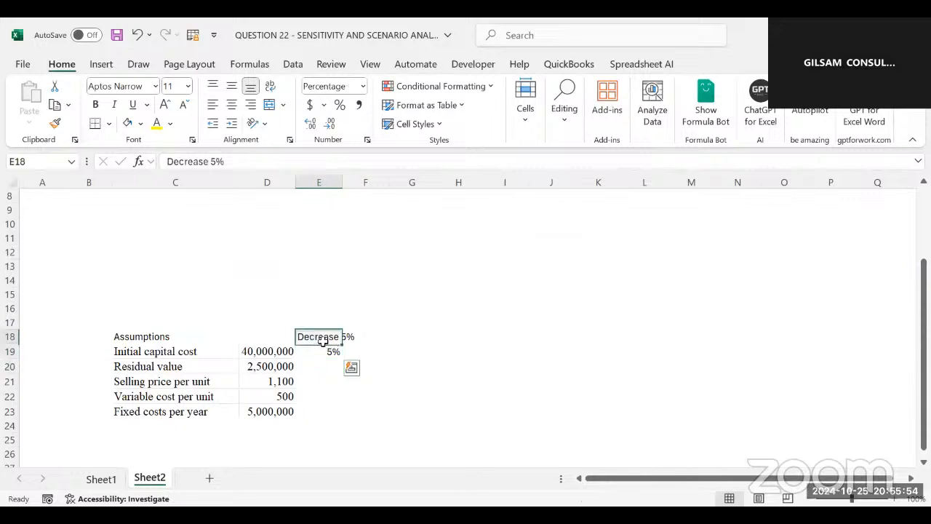
click(320, 349)
key(ctrl+c)
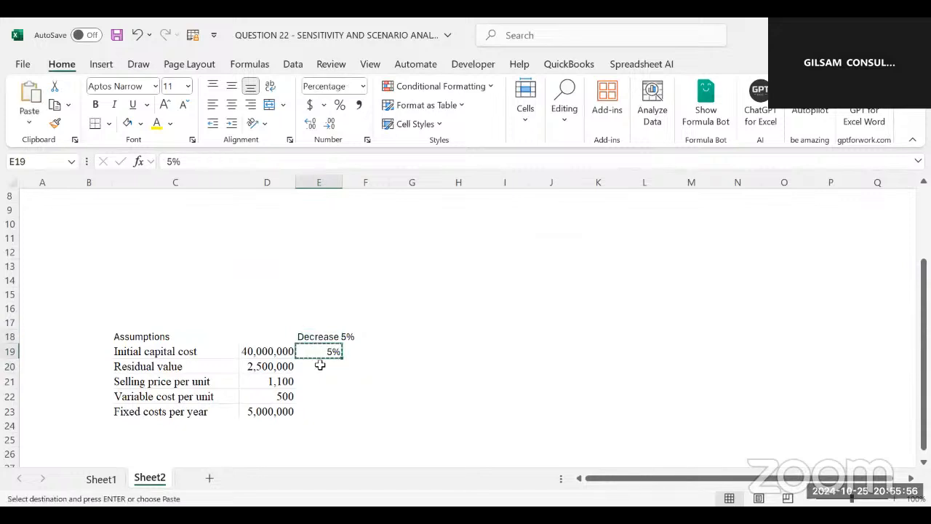
drag(318, 366, 314, 409)
key(ctrl+v)
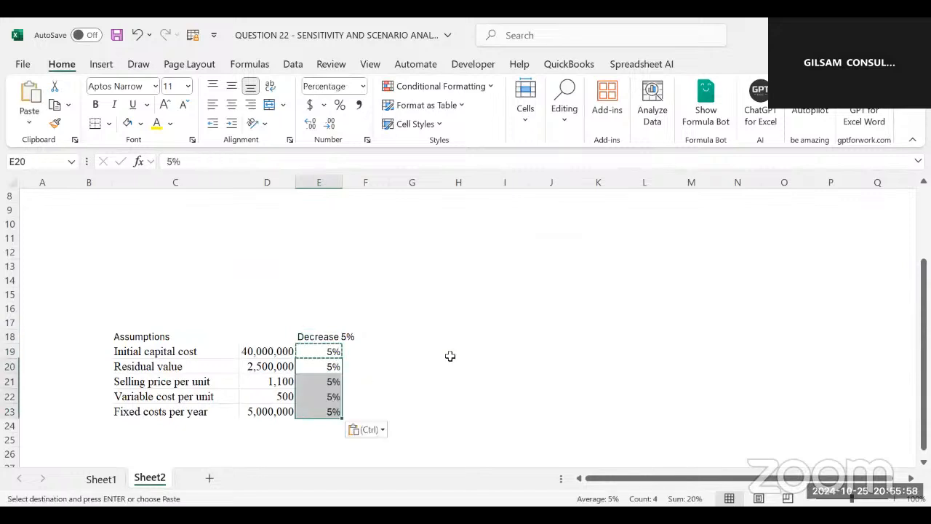
click(449, 353)
Step: Review the project details in A5:B9 and the additional information on units sold, useful life and WACC in Sheet1
click(228, 292)
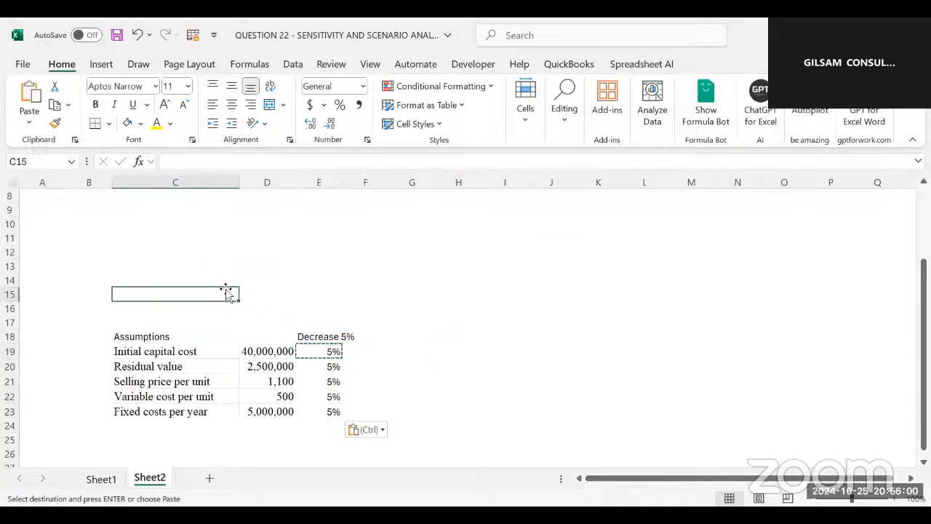
key(Up)
key(Up)
key(Up)
key(Up)
key(Up)
key(Up)
key(Up)
key(Up)
key(Up)
key(Up)
key(Up)
key(Up)
key(Up)
key(Up)
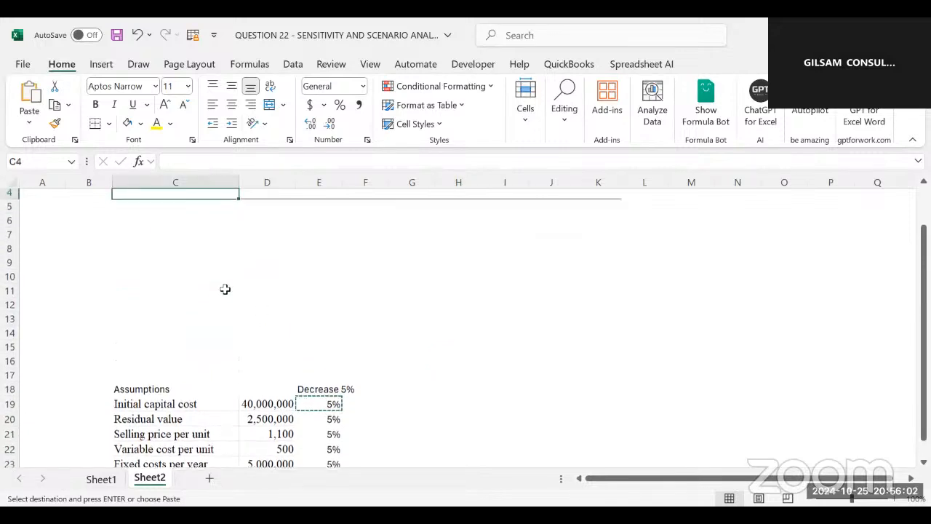
click(101, 478)
shift+click(166, 250)
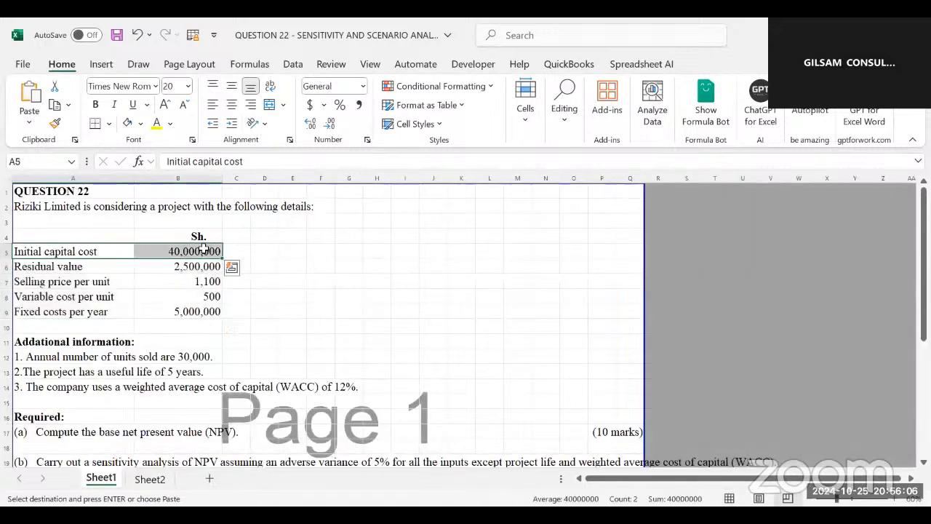
drag(33, 267, 173, 252)
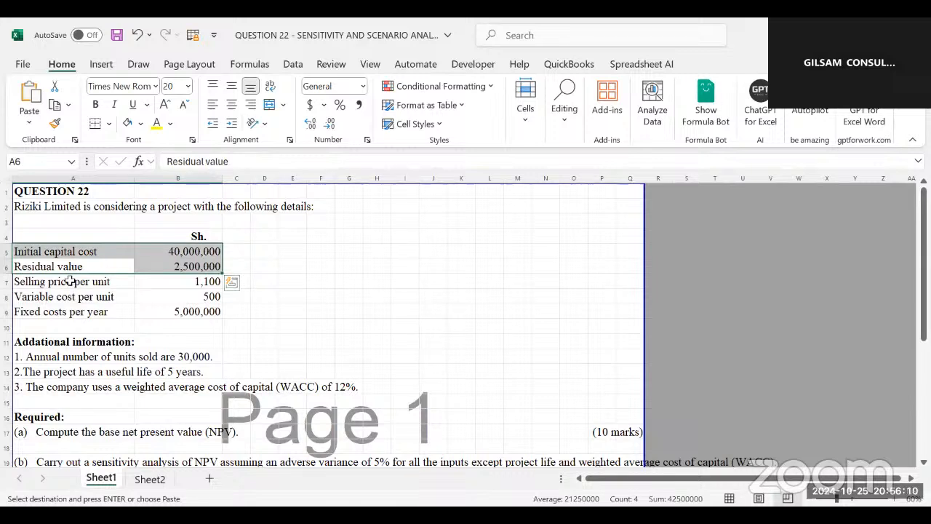
drag(70, 282, 147, 291)
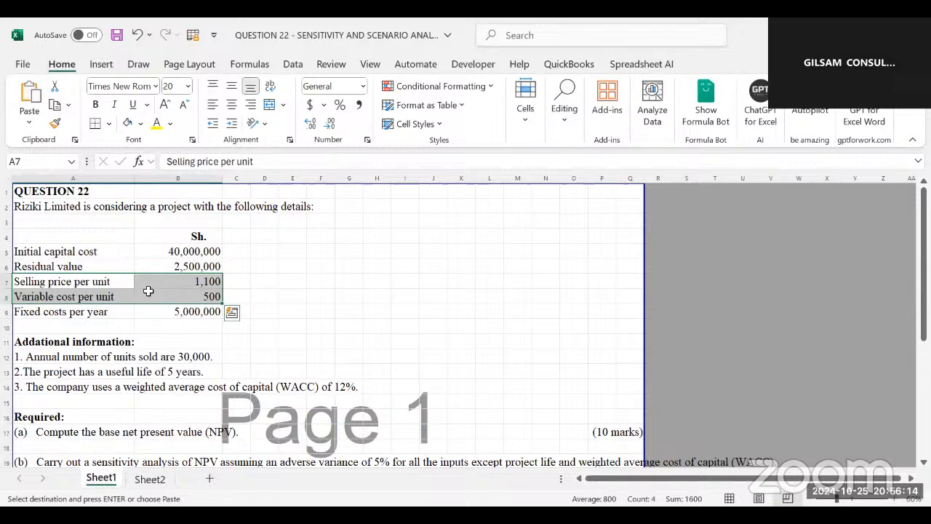
drag(98, 312, 173, 312)
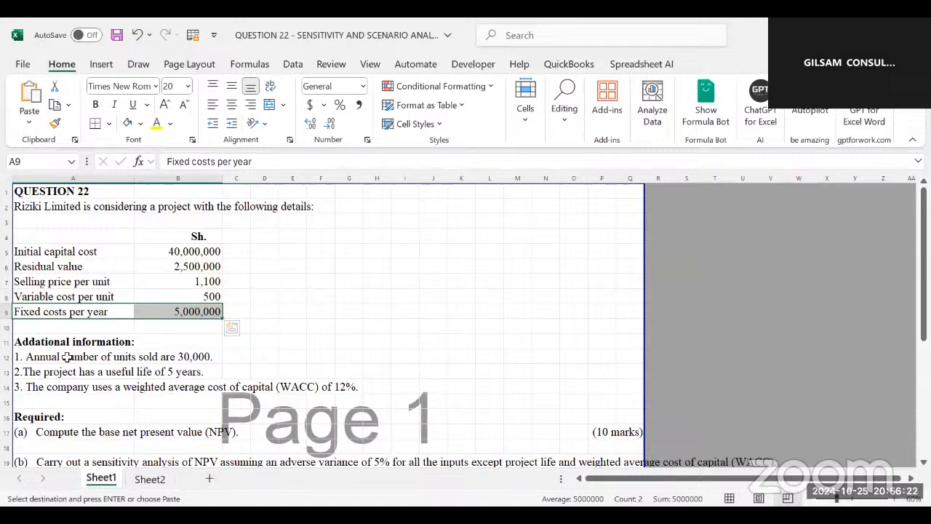
drag(68, 357, 160, 358)
click(177, 357)
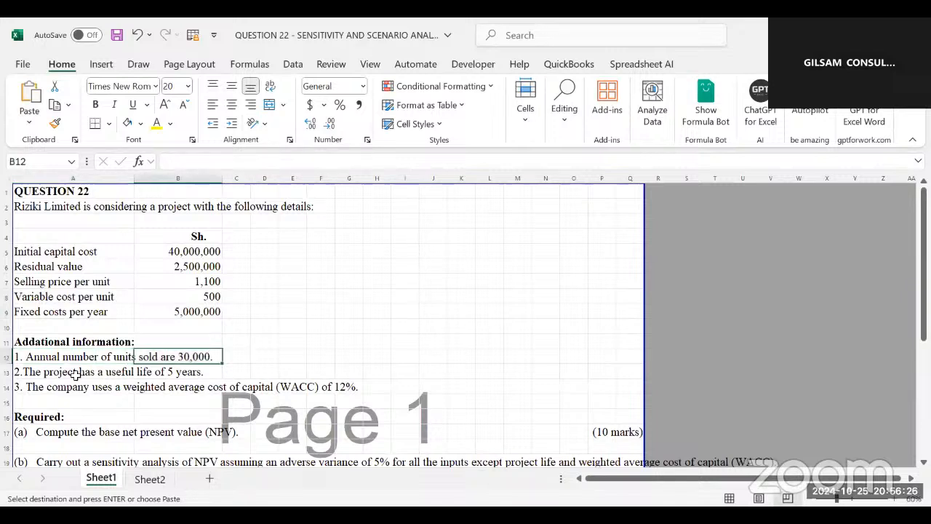
drag(60, 372, 145, 373)
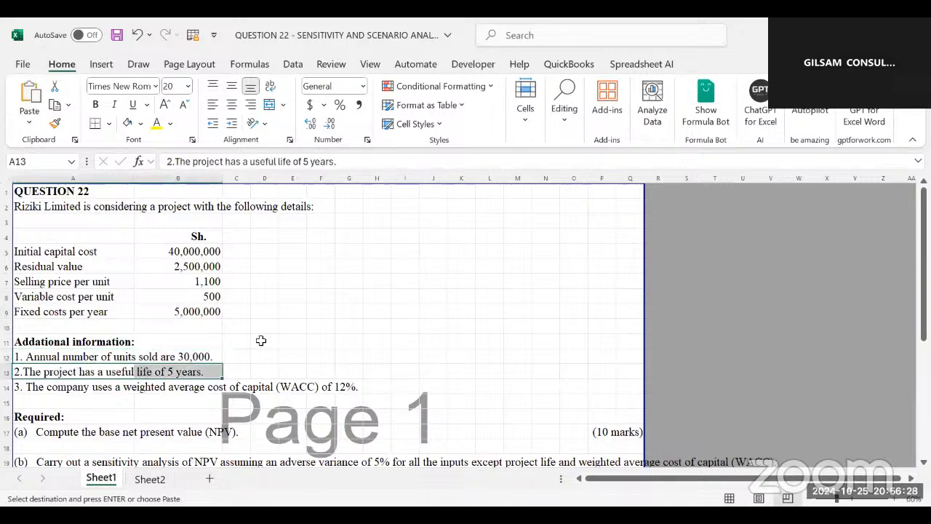
click(261, 340)
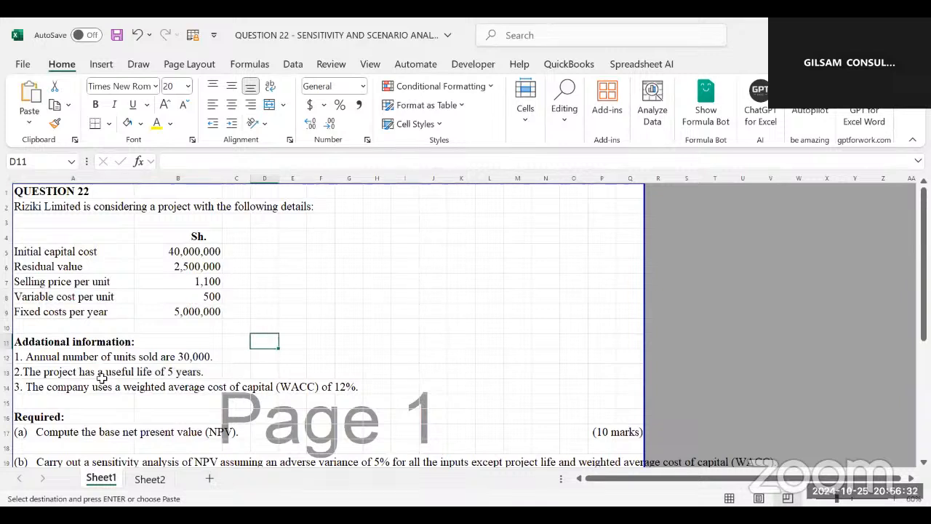
click(206, 383)
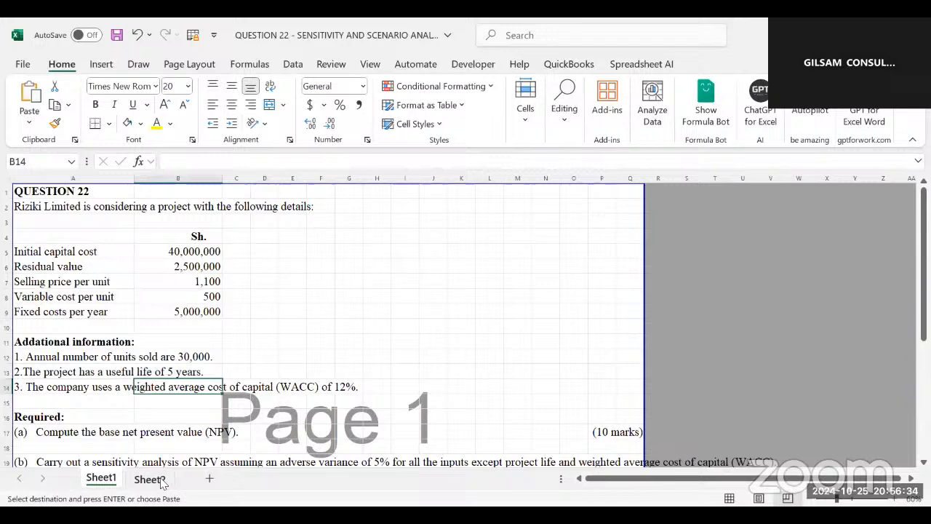
Step: Return to Sheet2, cancel the pending copy, and enter the label YR in D5 below the cash flow border line
click(150, 478)
click(245, 266)
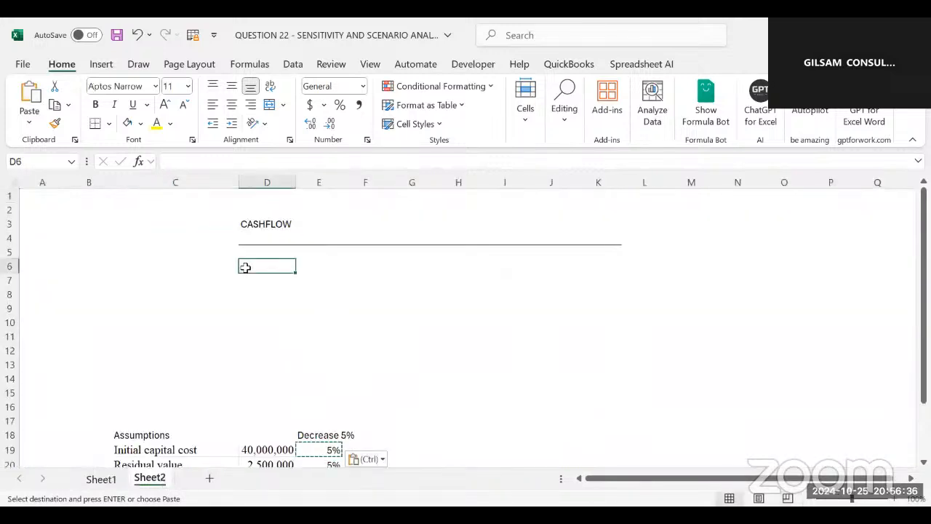
key(Escape)
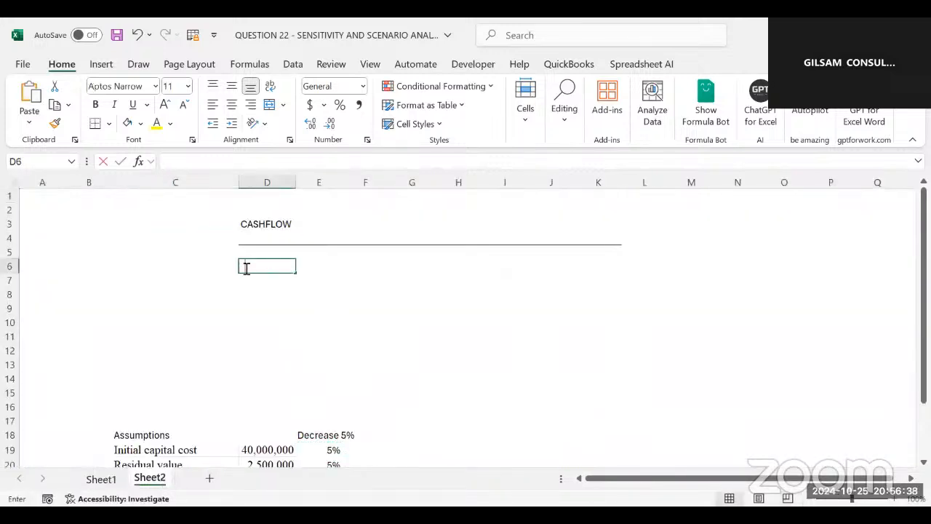
text(y)
key(BackSpace)
key(Up)
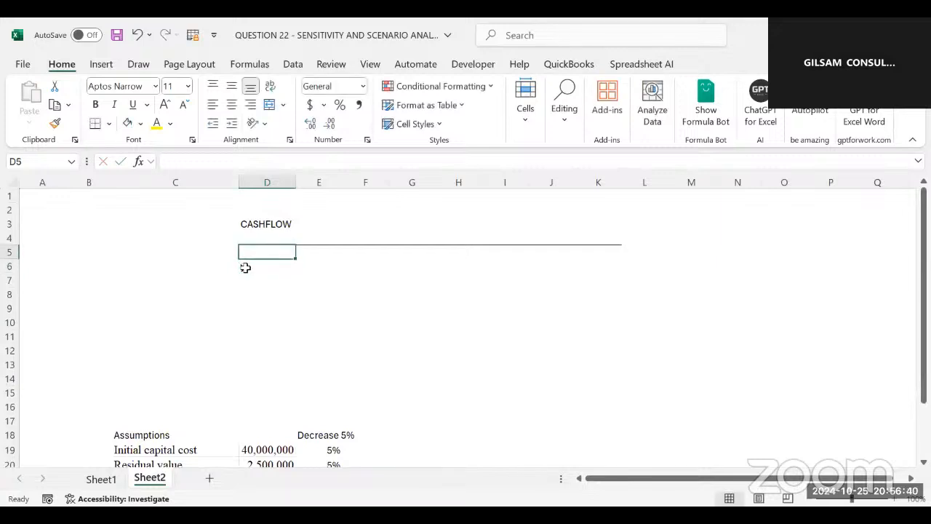
text(YR)
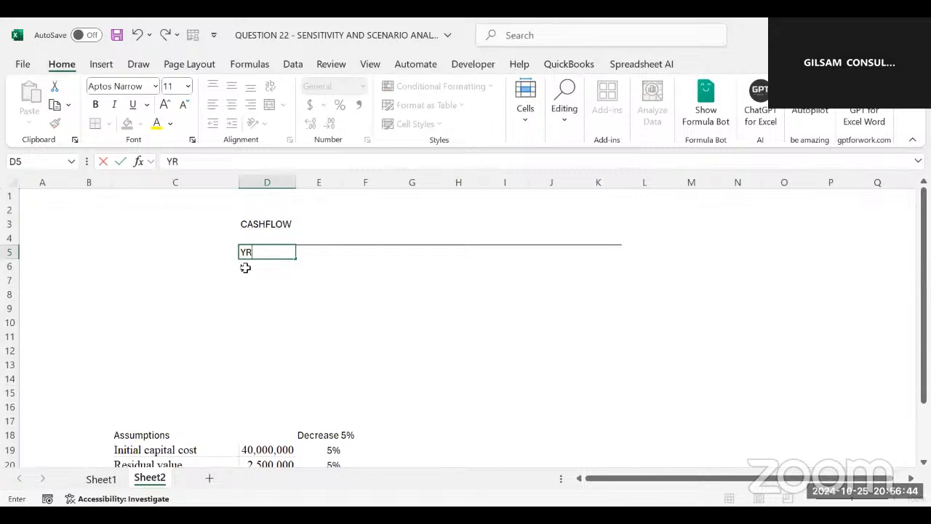
Step: Enter the year numbers 1 to 5 across E5:I5 beside the YR label
key(Tab)
text(1)
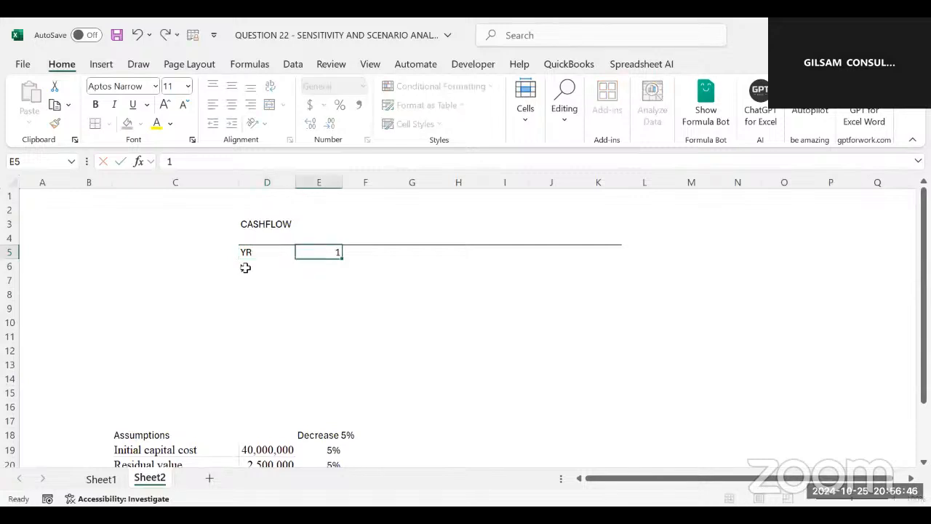
key(Tab)
text(2)
key(Tab)
text(2)
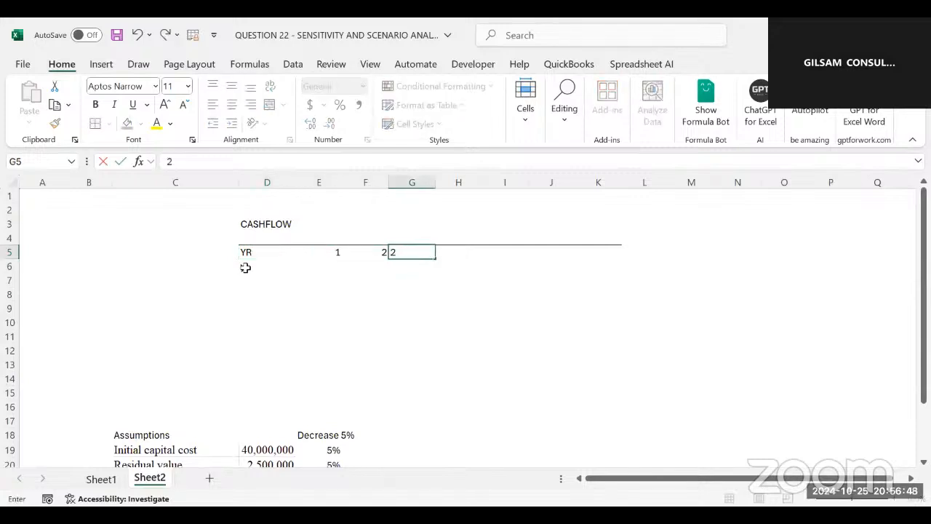
key(BackSpace)
text(3)
key(Tab)
text(4)
key(Tab)
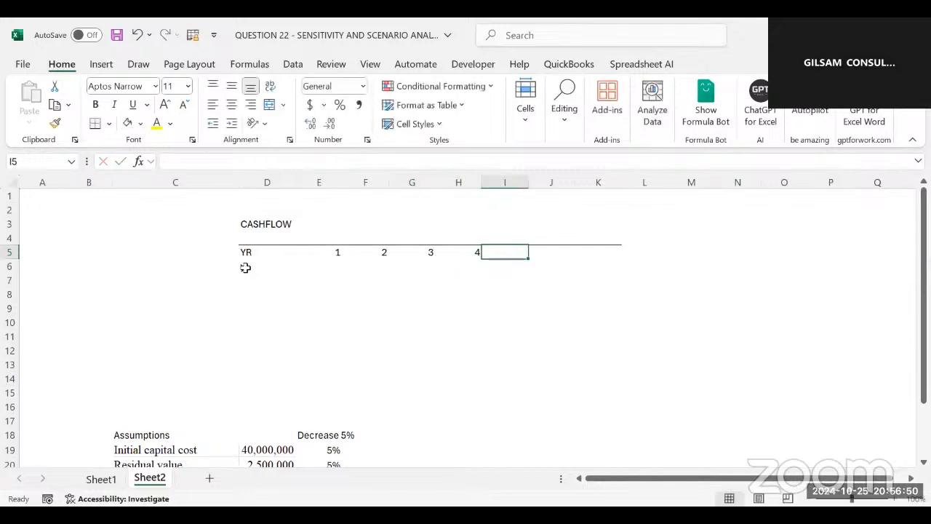
text(5)
key(Tab)
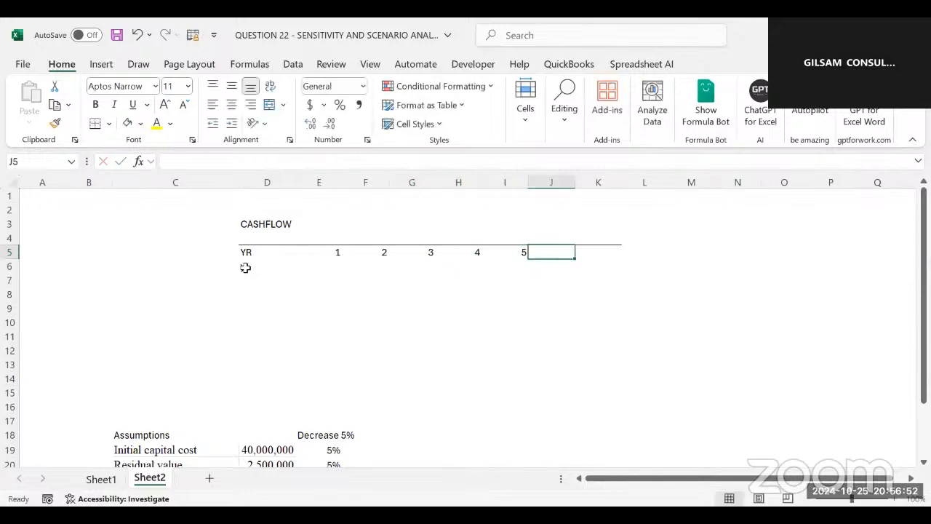
Step: Remove all borders from column K so the cash flow line ends at column J
click(585, 185)
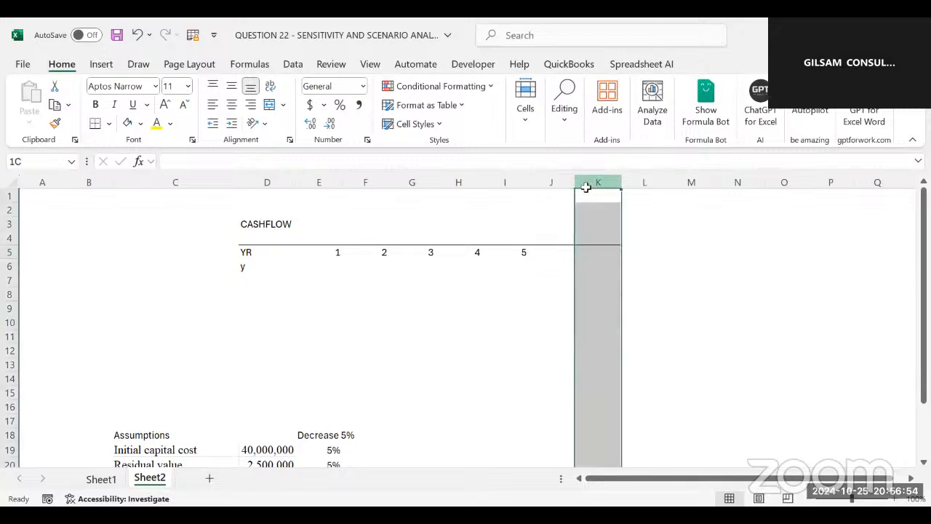
click(108, 124)
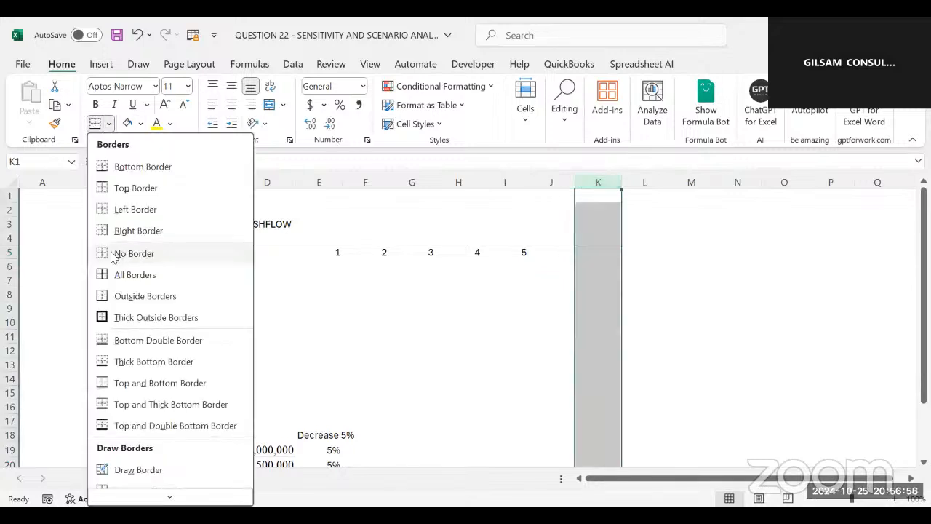
click(113, 255)
click(291, 280)
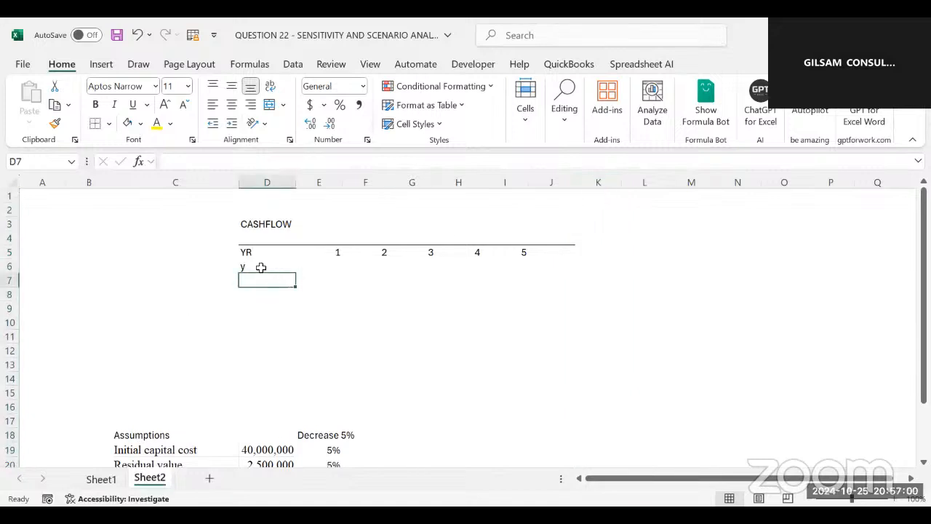
Step: Replace the stray letter in D6 with the row label Revenue
click(260, 267)
key(BackSpace)
text(rE)
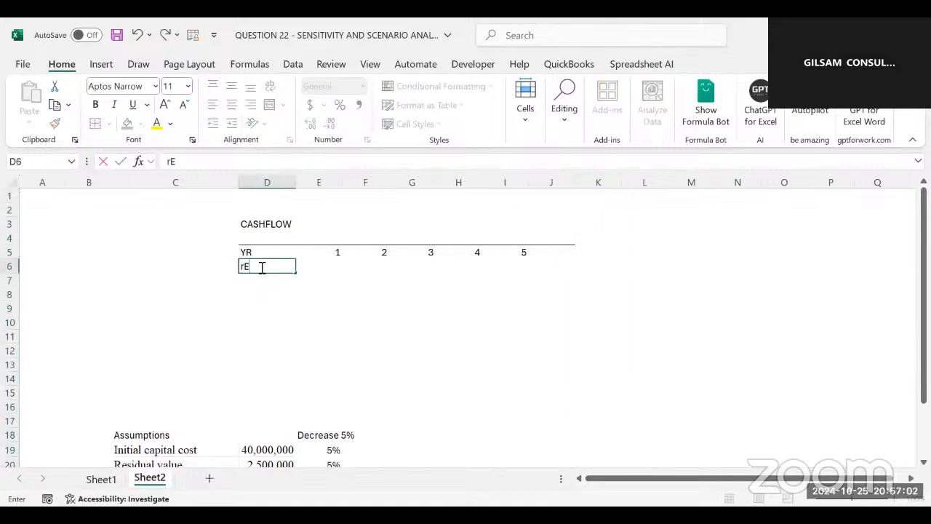
text(evenue)
key(Tab)
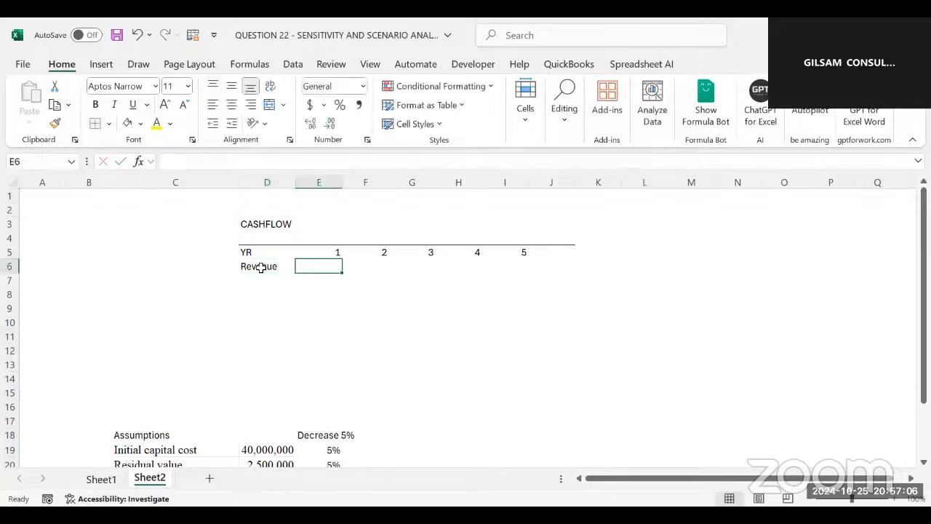
text(=)
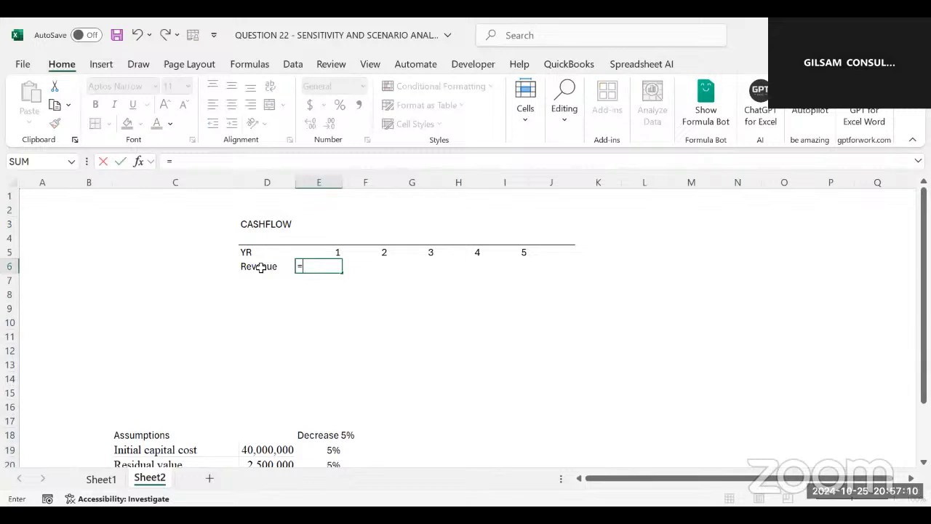
scroll(261, 268, down, 3)
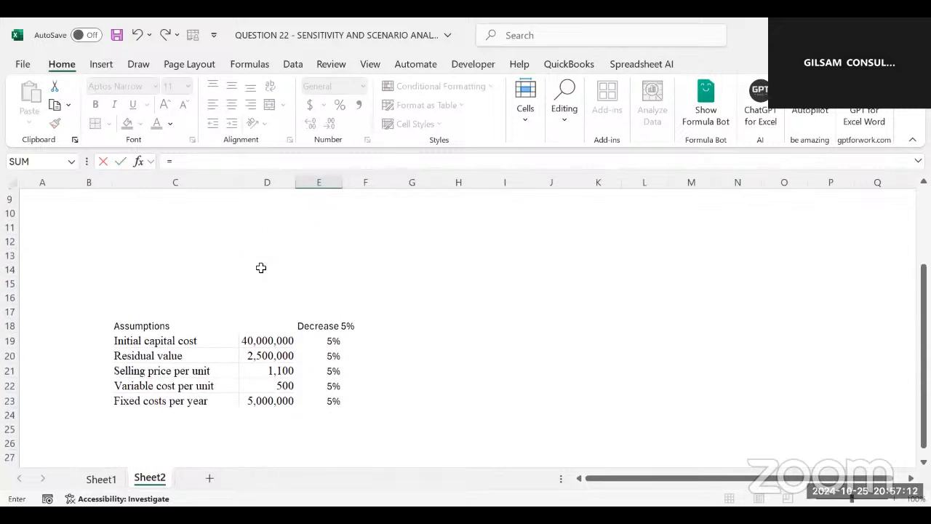
key(BackSpace)
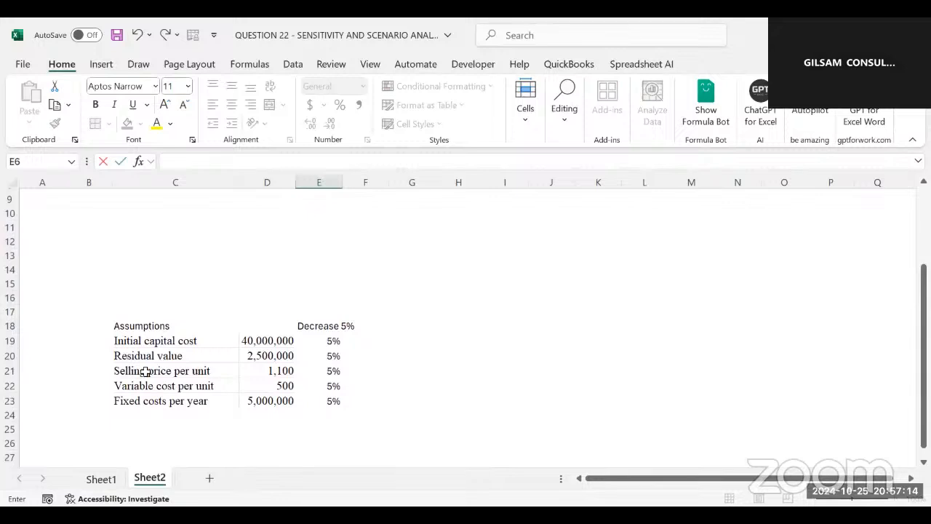
Step: Copy the text "Annual number of units sold are 30,000." from A12 of Sheet1 into C24 of Sheet2, below the assumptions
click(101, 480)
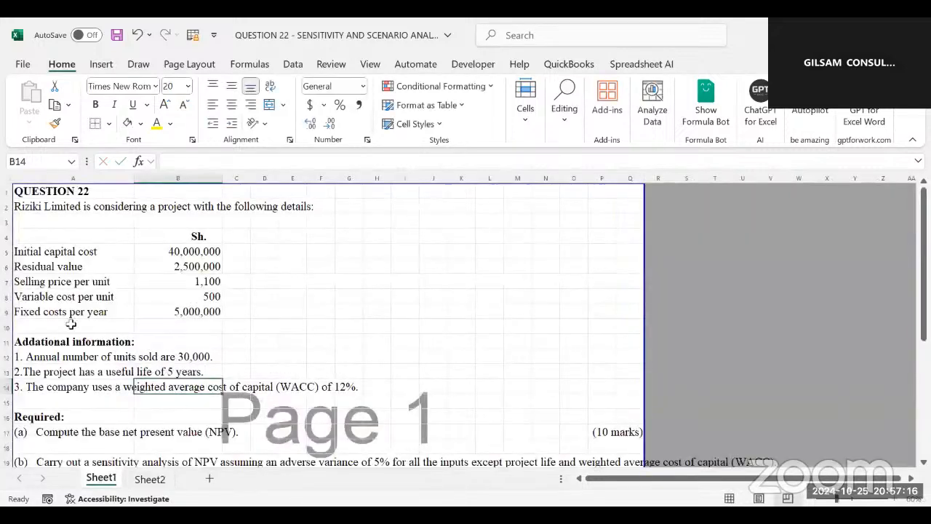
click(82, 363)
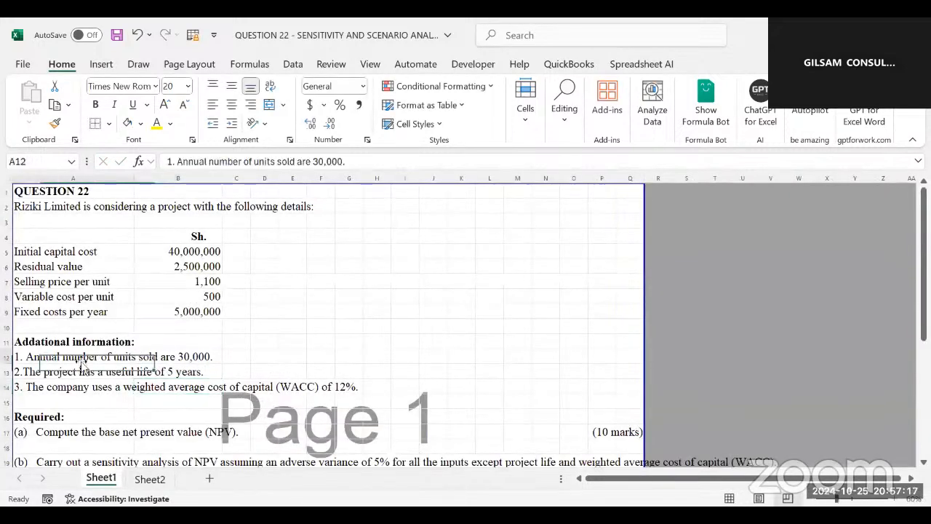
click(164, 162)
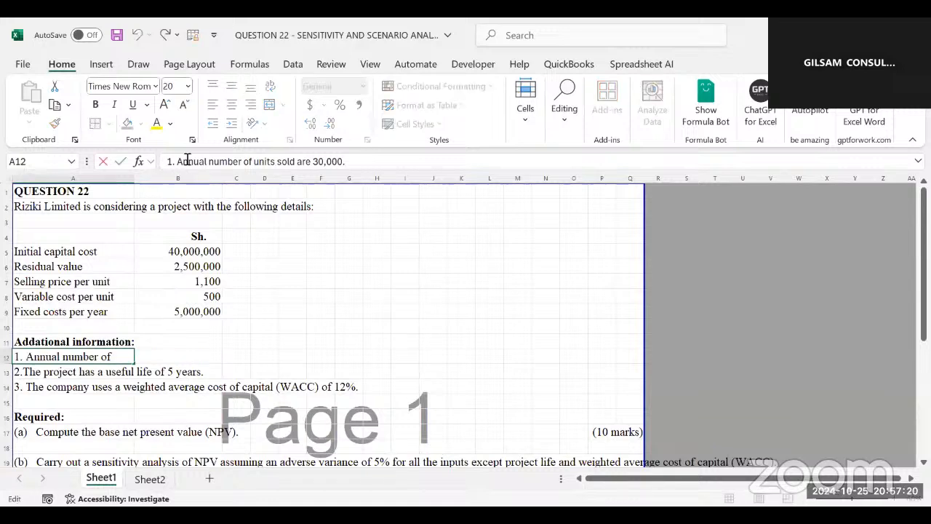
drag(178, 161, 386, 158)
key(ctrl+c)
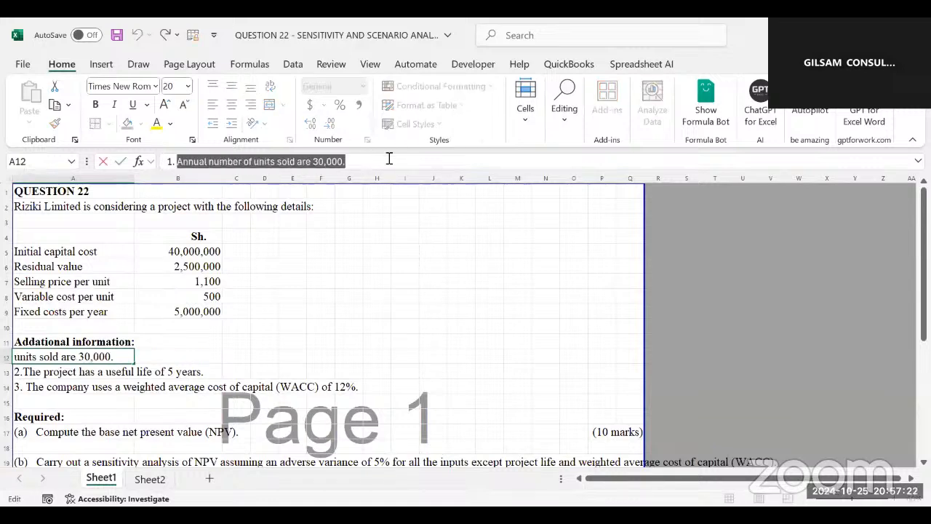
click(150, 479)
click(124, 421)
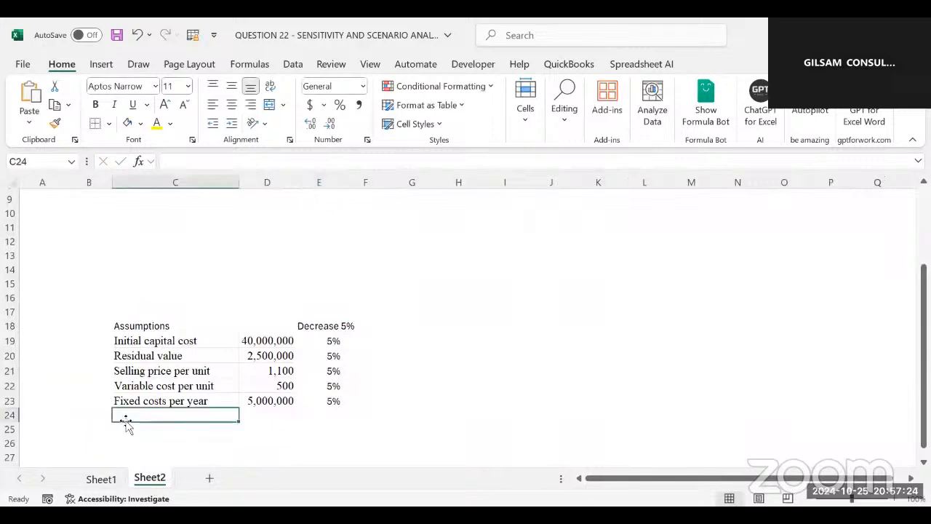
key(ctrl+v)
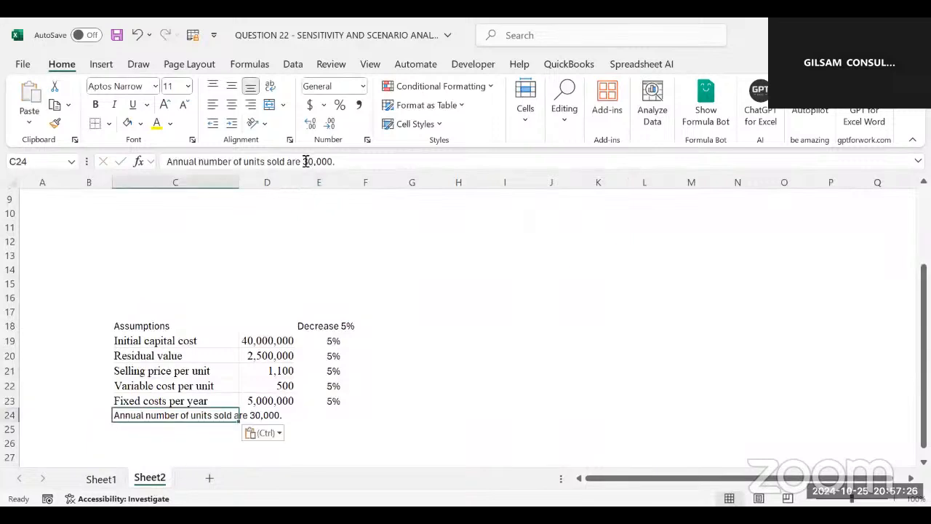
Step: Remove the number from the units sold label in C24 and enter 30,000.00 in D24 instead
drag(305, 162, 402, 157)
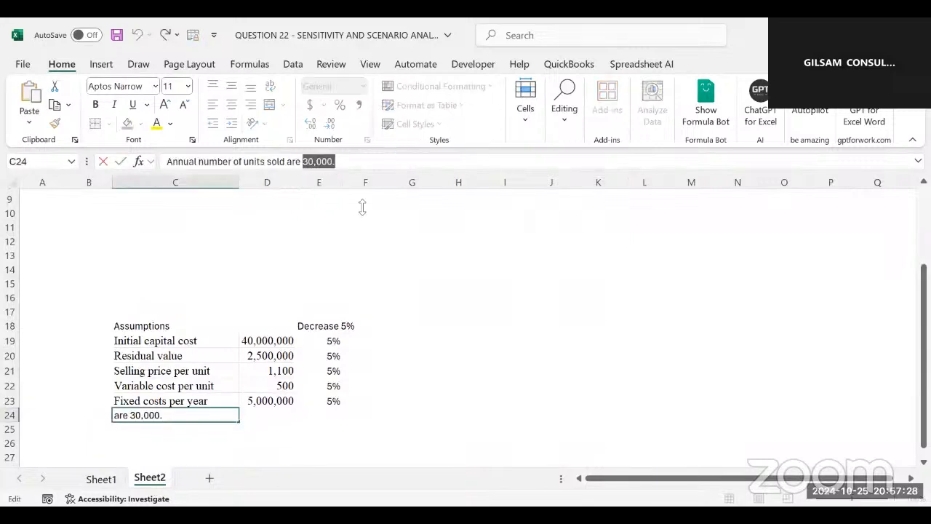
key(BackSpace)
click(262, 421)
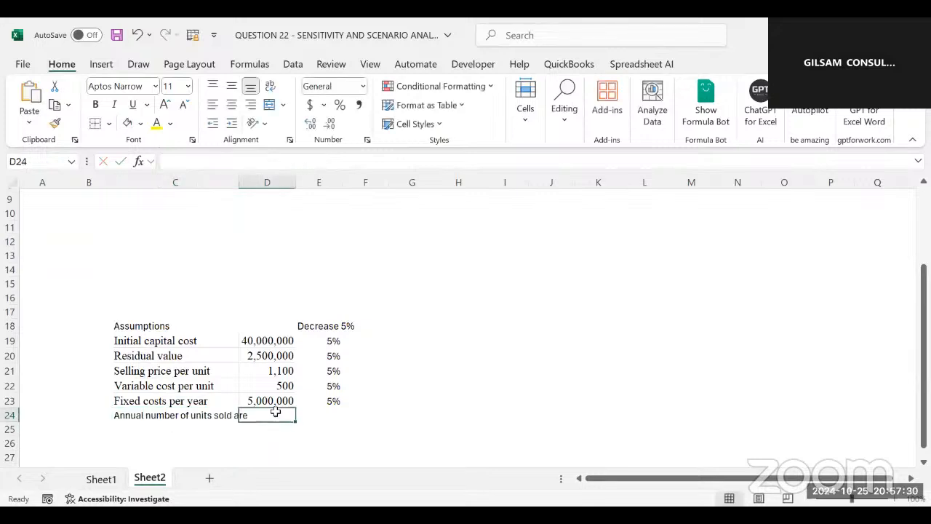
text(30,000.00)
click(471, 374)
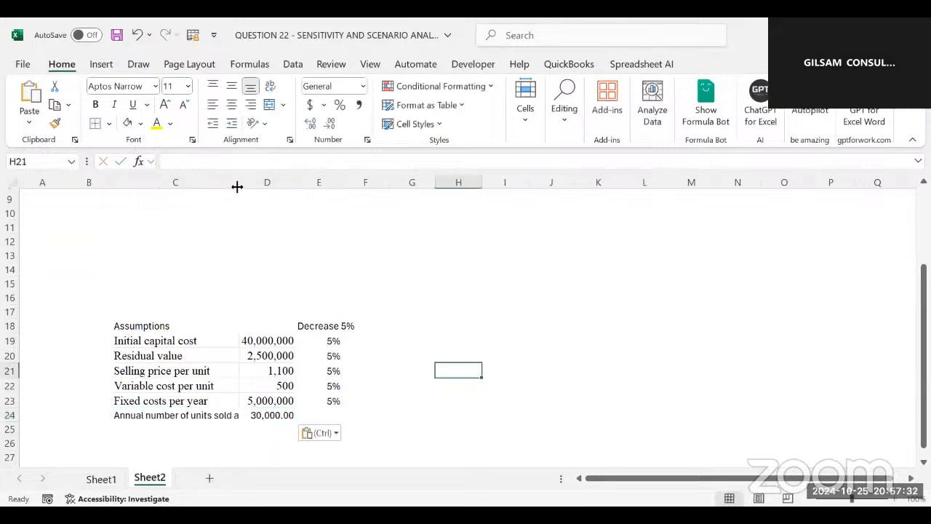
Step: Put a thick outside border around the assumptions table C18:E24 and widen columns C and E to fit their text
drag(237, 186, 270, 186)
drag(142, 326, 352, 411)
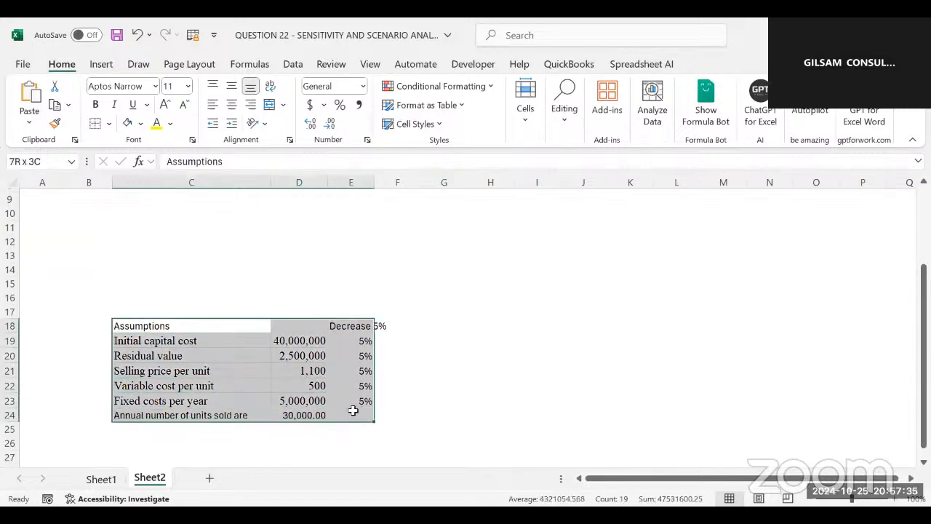
click(109, 124)
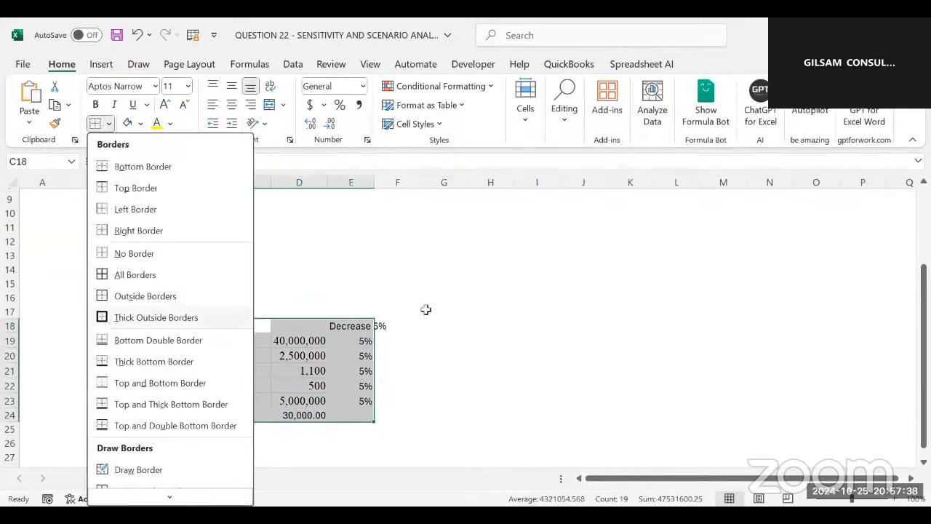
click(156, 317)
click(425, 309)
drag(375, 183, 406, 183)
Step: Start the year 1 revenue formula in E6, bringing the assumptions table into view for its references
click(347, 255)
scroll(349, 255, up, 3)
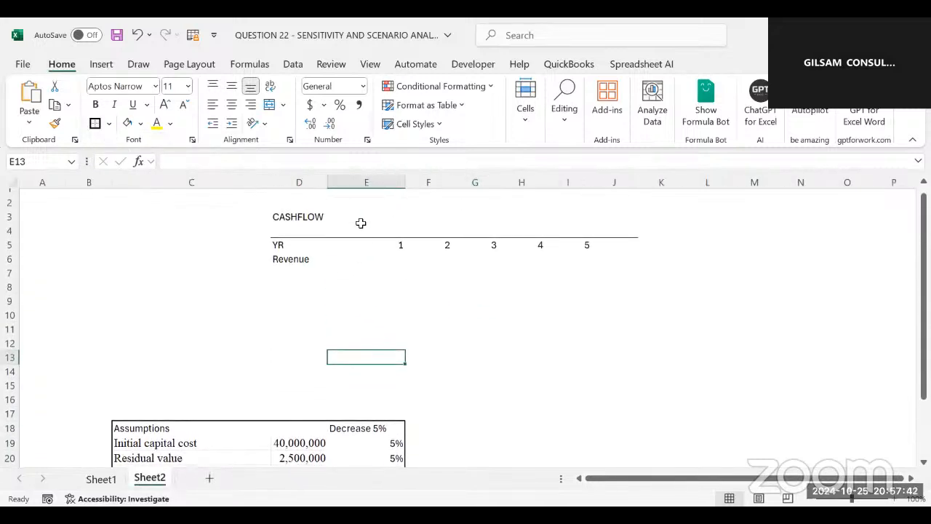
click(395, 254)
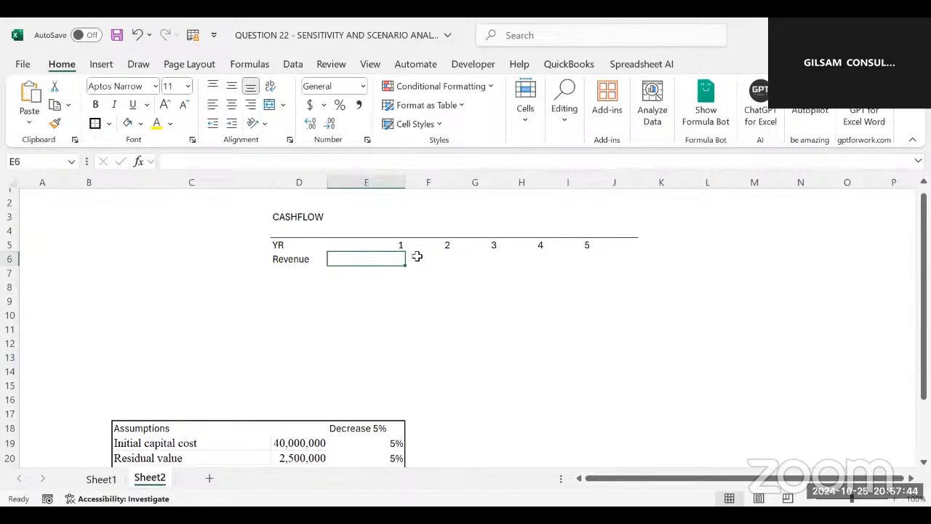
text(=)
scroll(417, 256, down, 2)
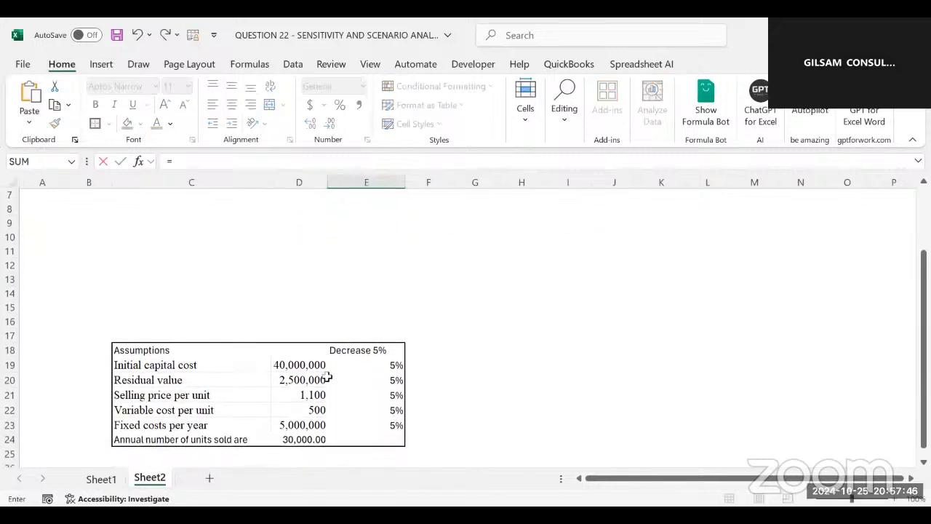
Step: Enter the year 1 revenue formula =$D$24*$D$21 in E6, multiplying annual units sold by the selling price with absolute references
click(295, 439)
click(209, 156)
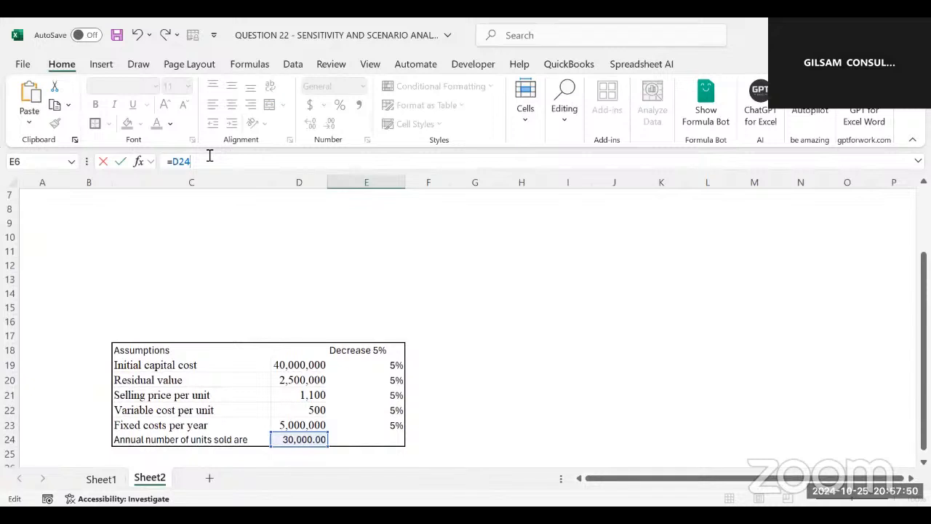
key(F4)
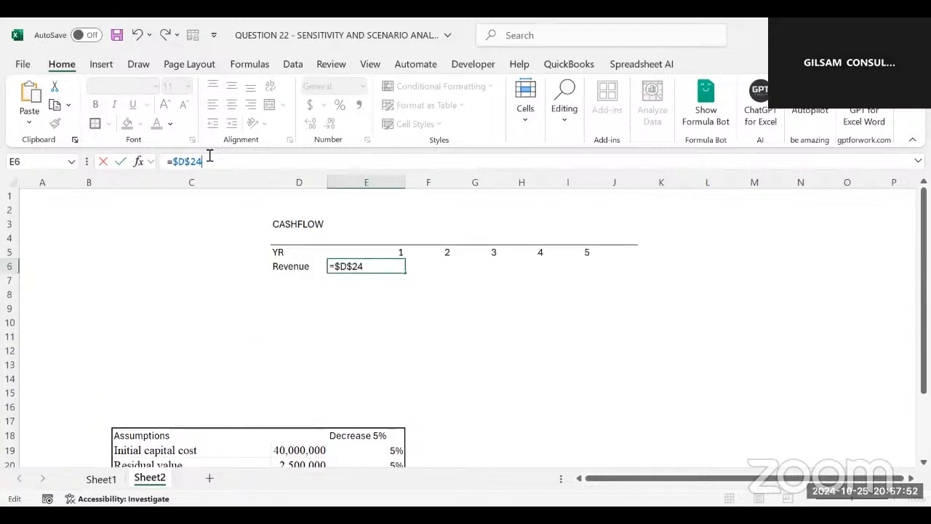
scroll(297, 247, down, 2)
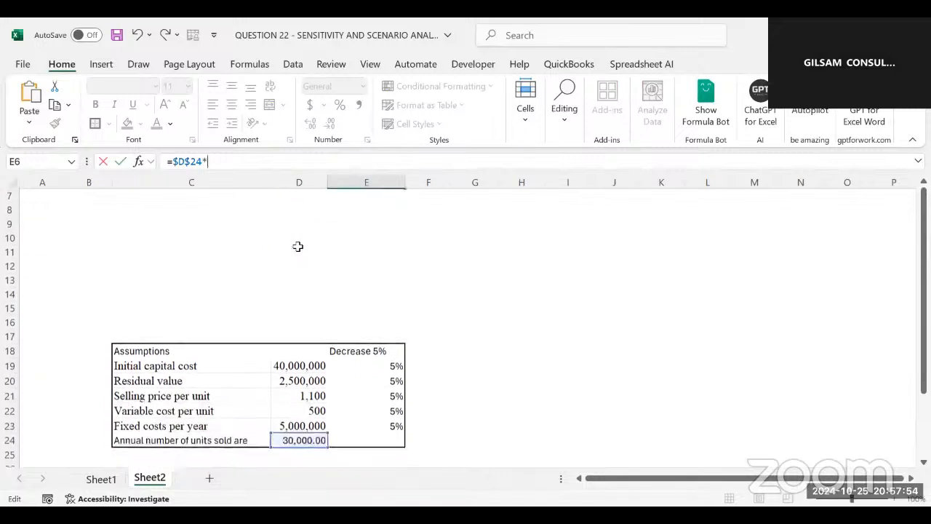
click(306, 378)
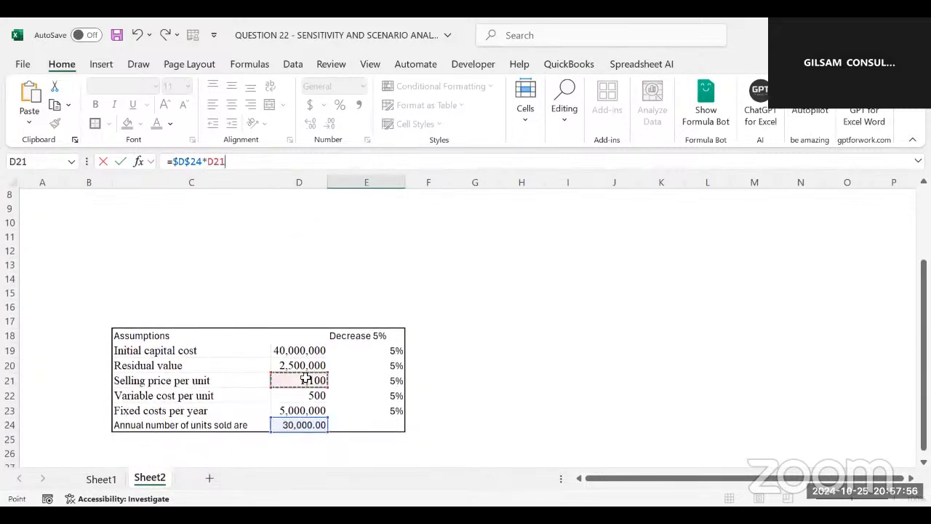
key(F4)
scroll(305, 378, up, 3)
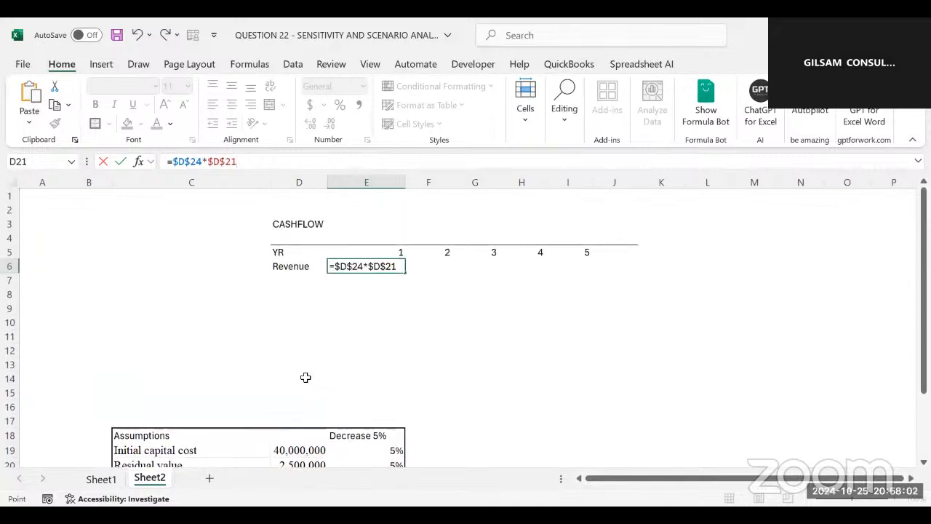
key(Return)
Step: Apply the comma number style to the revenue cells E6:I6
drag(366, 268, 579, 266)
click(358, 105)
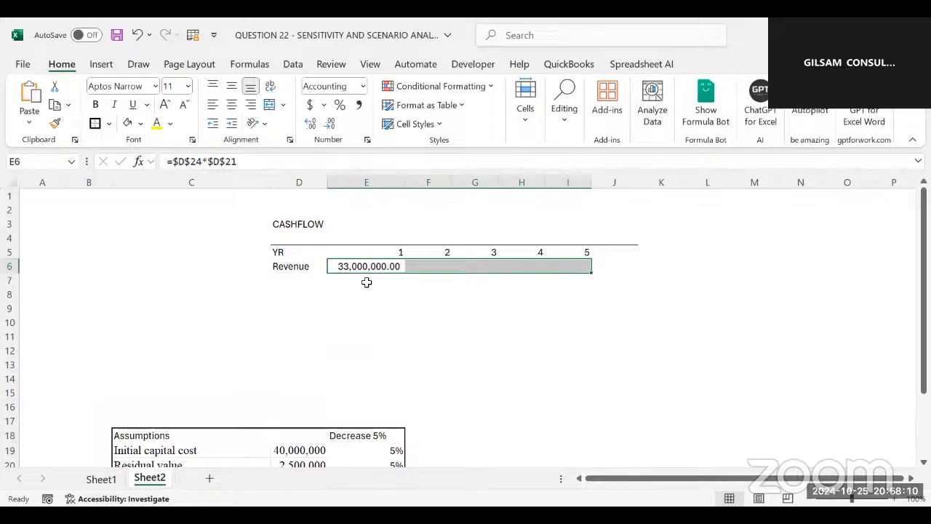
click(324, 320)
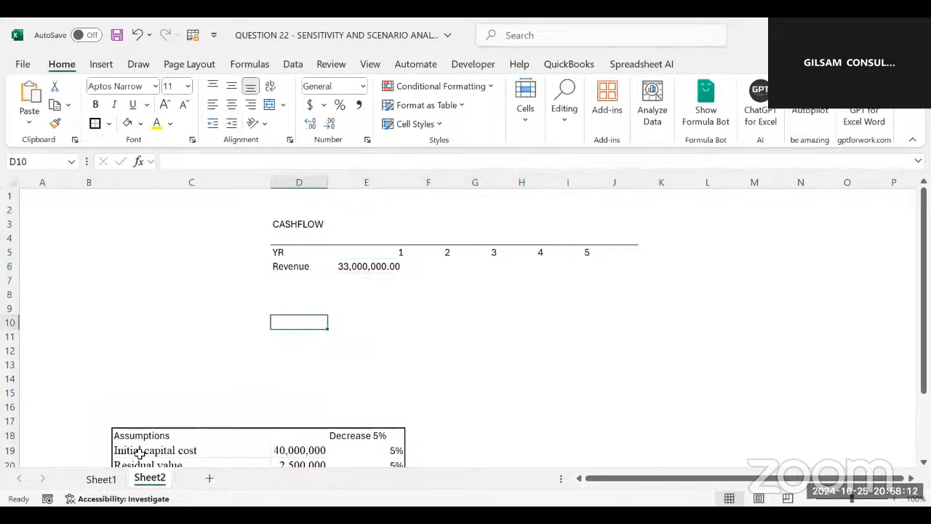
Step: Review the additional information and the required tasks of Question 22 on Sheet1, and return to Sheet2
click(101, 478)
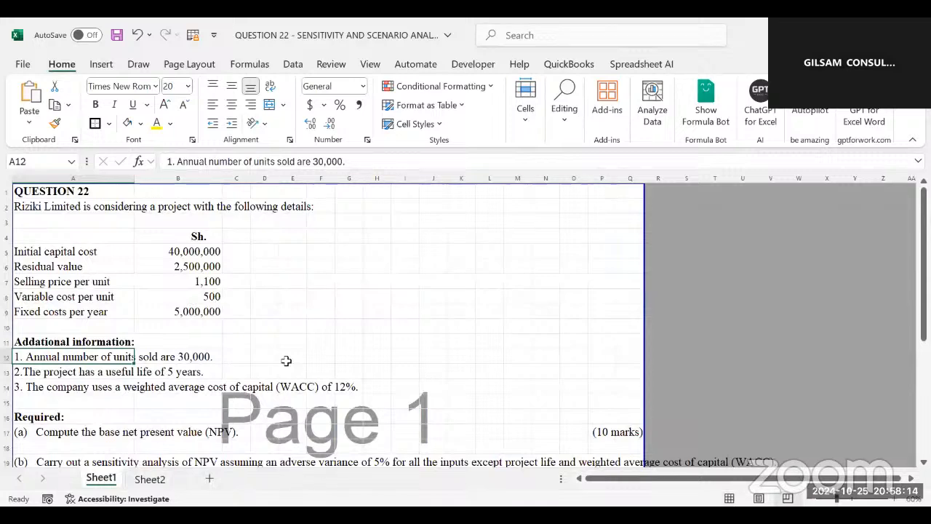
scroll(286, 361, down, 2)
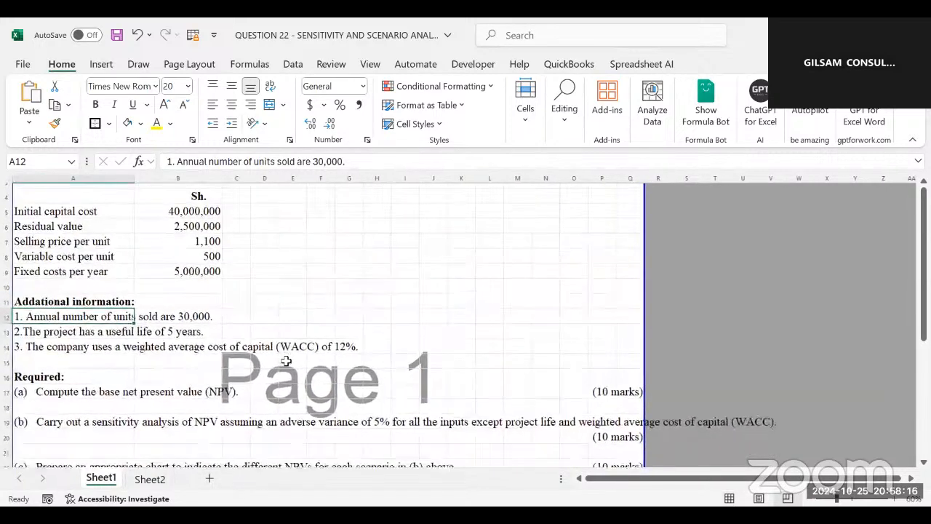
scroll(286, 360, down, 1)
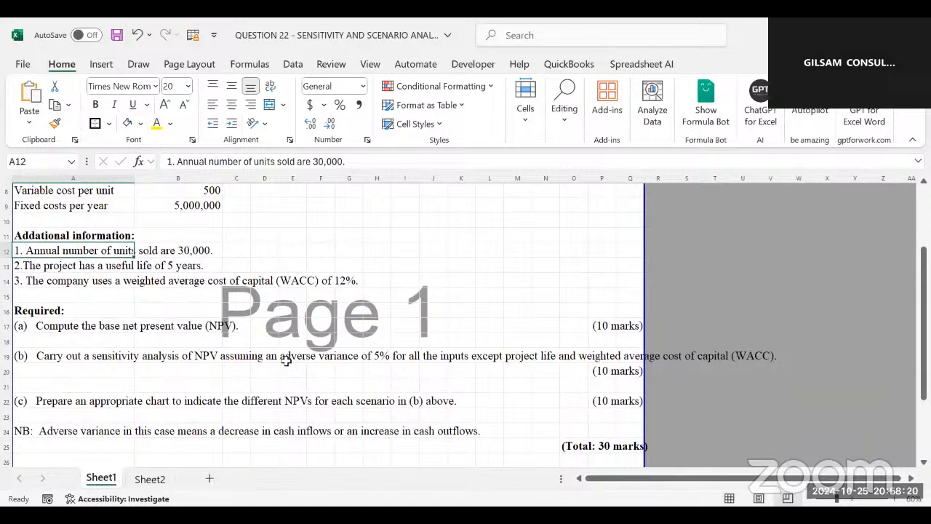
click(121, 325)
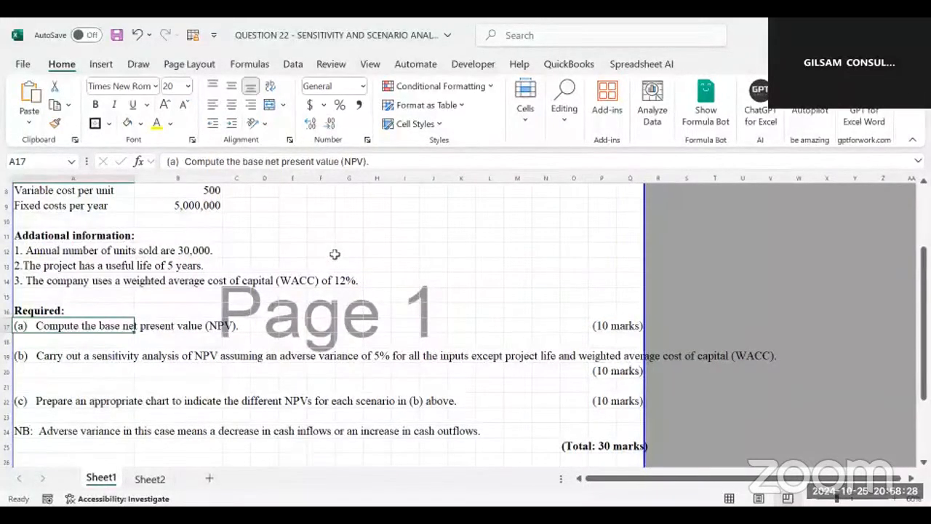
click(157, 484)
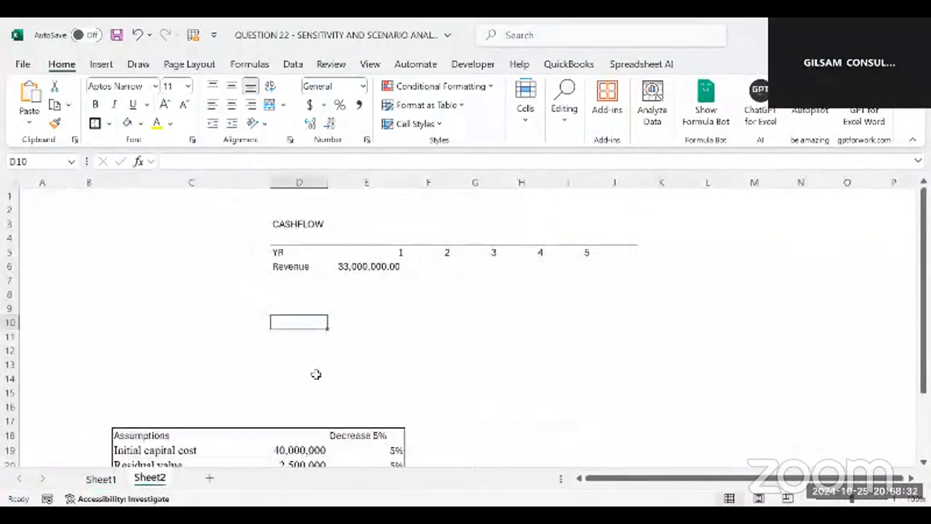
Step: Copy the year 1 revenue formula from E6 into F6:I6 for years 2 to 5
click(362, 268)
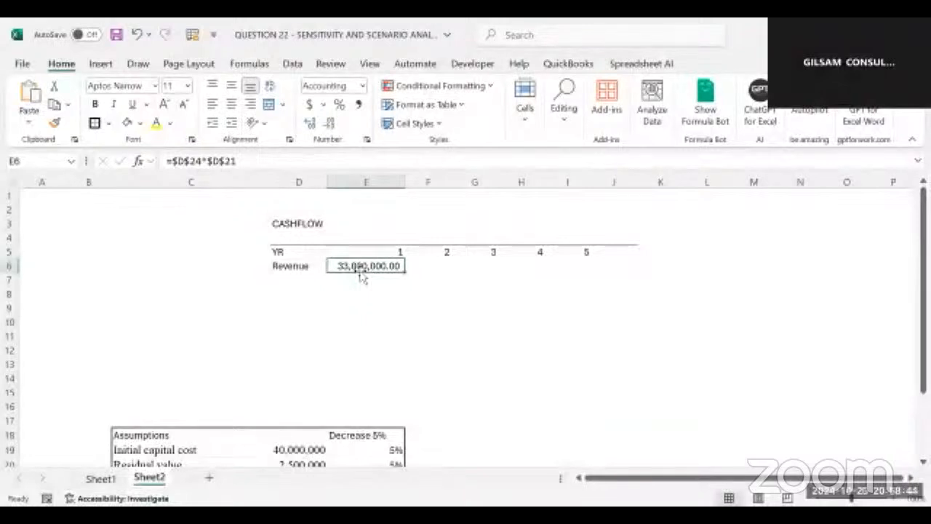
click(431, 306)
click(366, 265)
key(ctrl+c)
drag(412, 265, 584, 271)
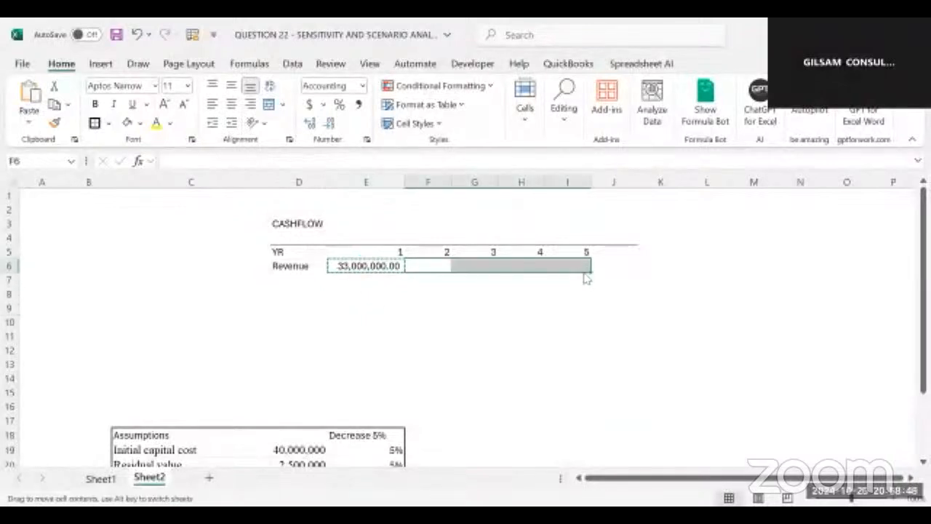
click(474, 293)
drag(429, 266, 576, 264)
key(ctrl+v)
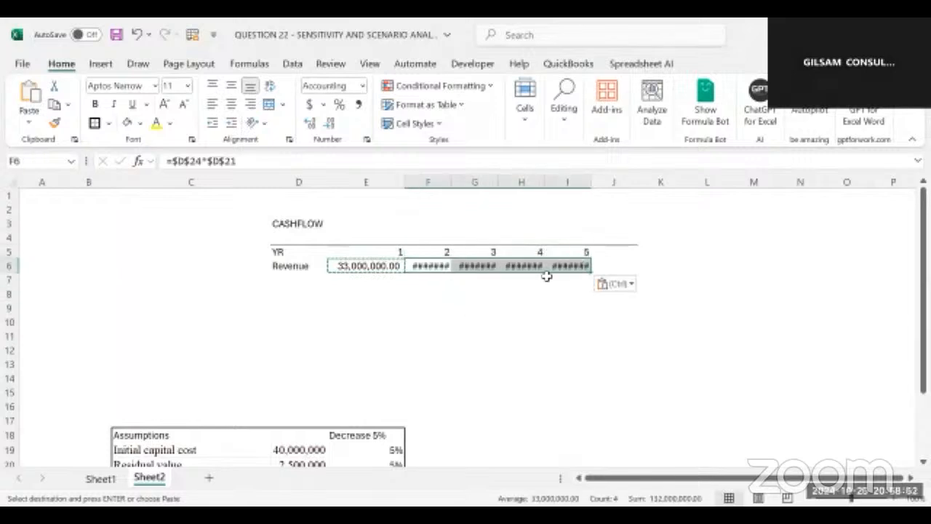
Step: Auto-fit columns F, G, H and I to the width of their revenue figures
double_click(451, 179)
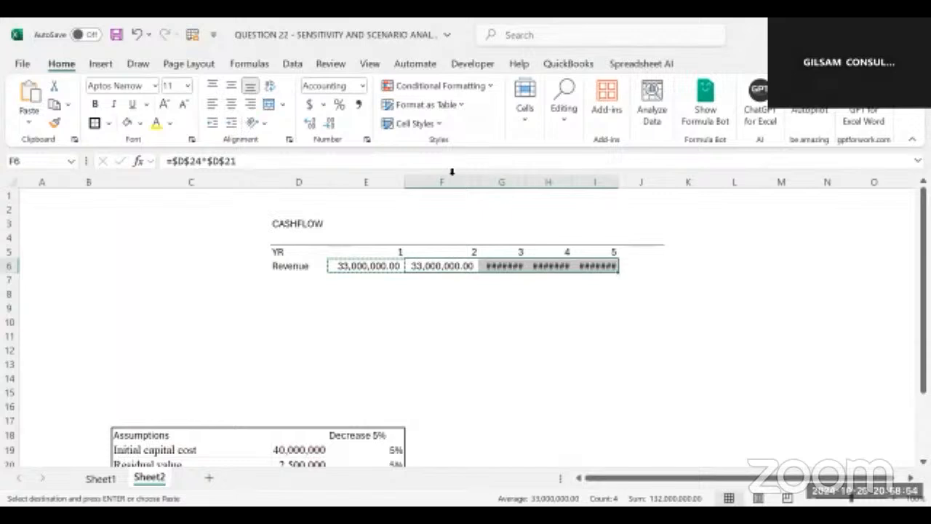
double_click(525, 181)
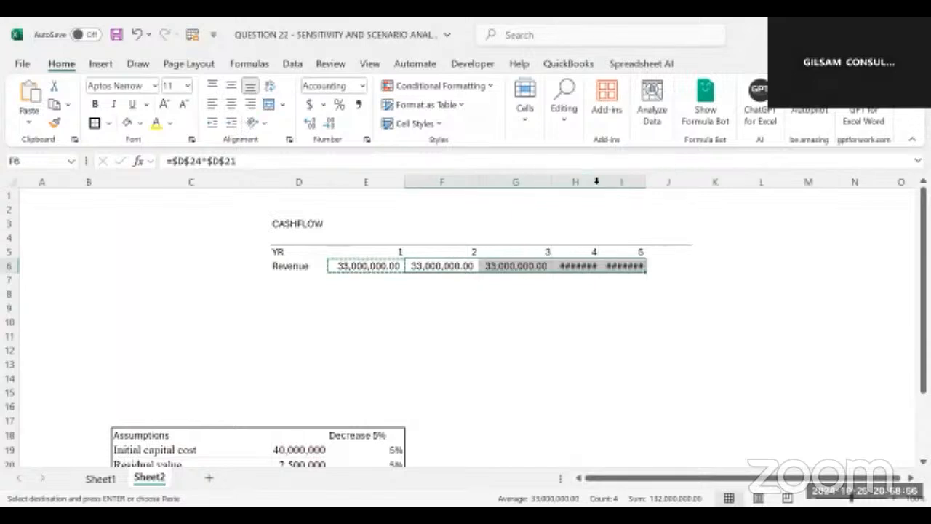
double_click(598, 181)
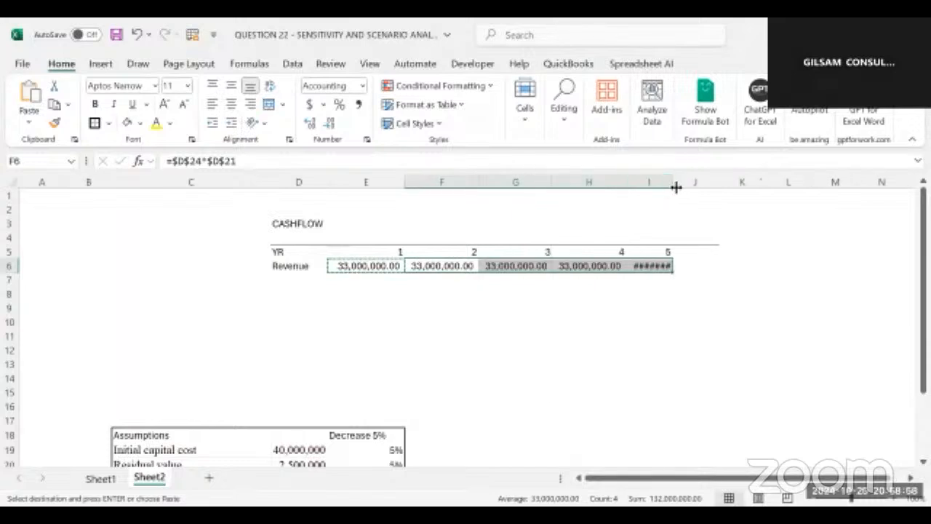
double_click(674, 181)
Step: Add the row label COGS in D7, directly below Revenue
click(290, 283)
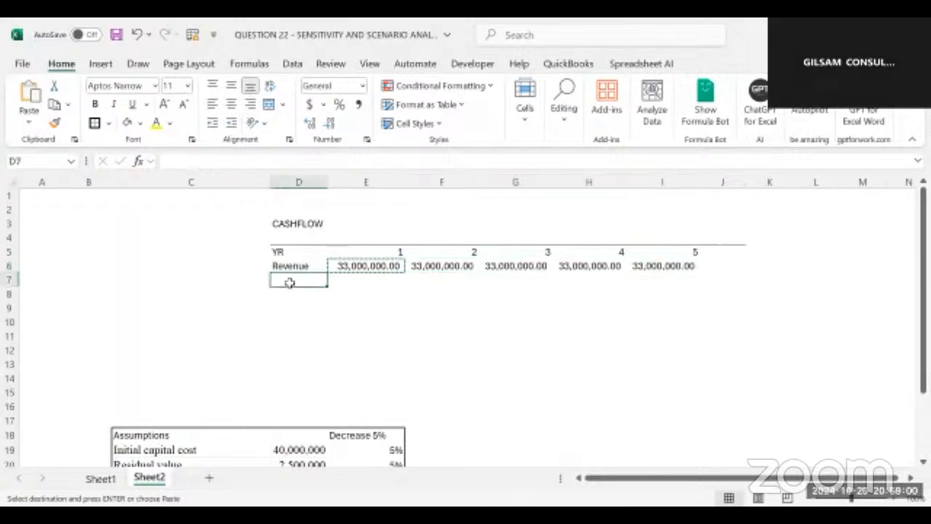
text(co)
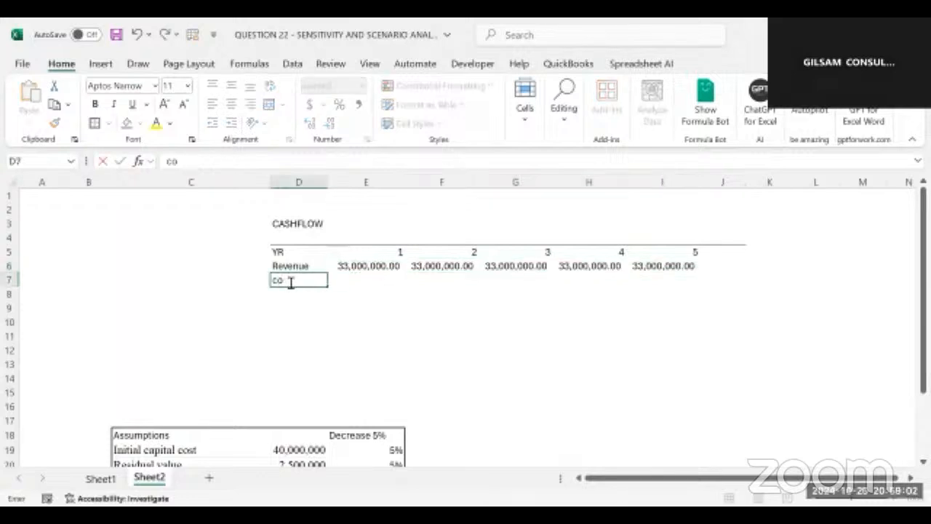
text(sOGS)
Step: Enter the year 1 COGS formula =D24*-D22 in E7, multiplying units sold by the negative variable cost per unit
click(331, 286)
text(=)
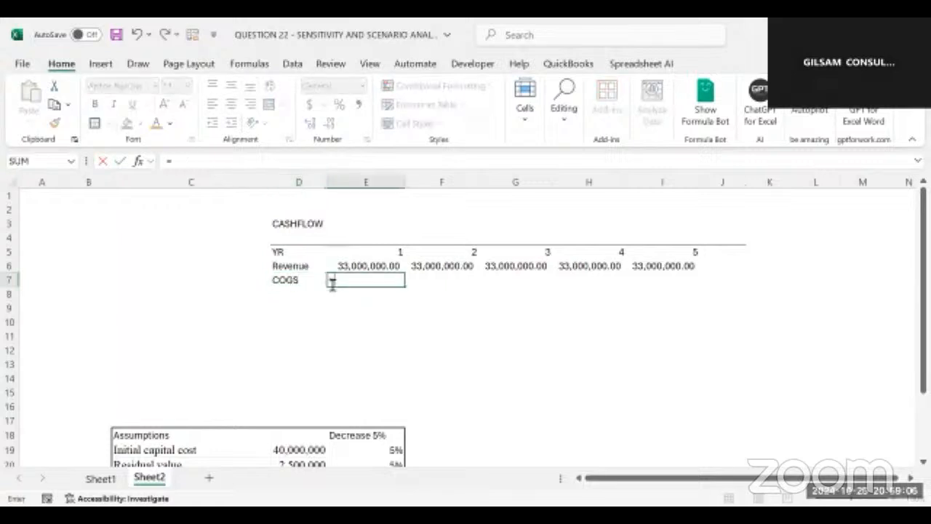
scroll(403, 327, down, 3)
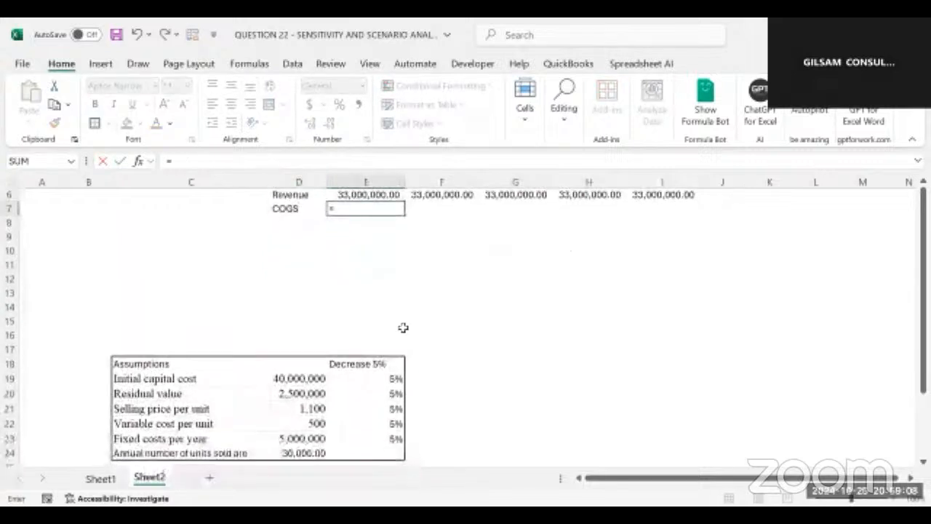
click(298, 380)
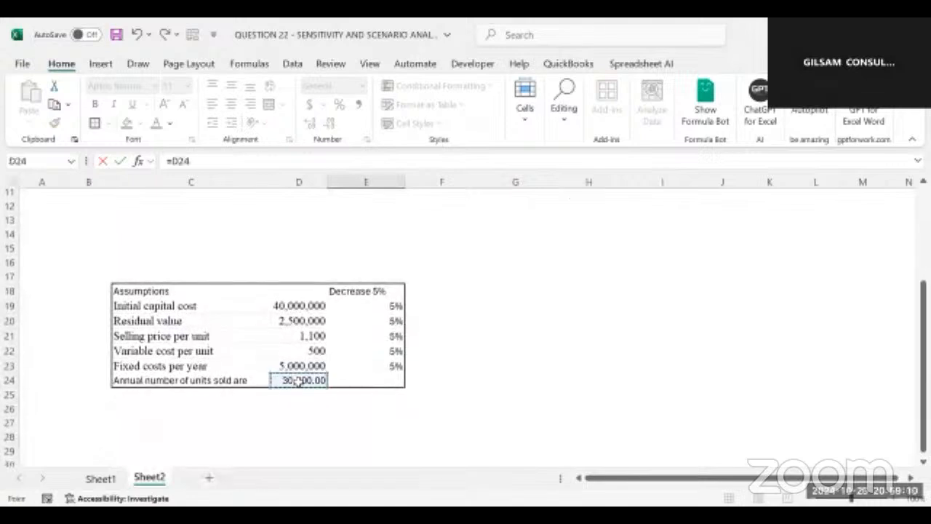
text(*)
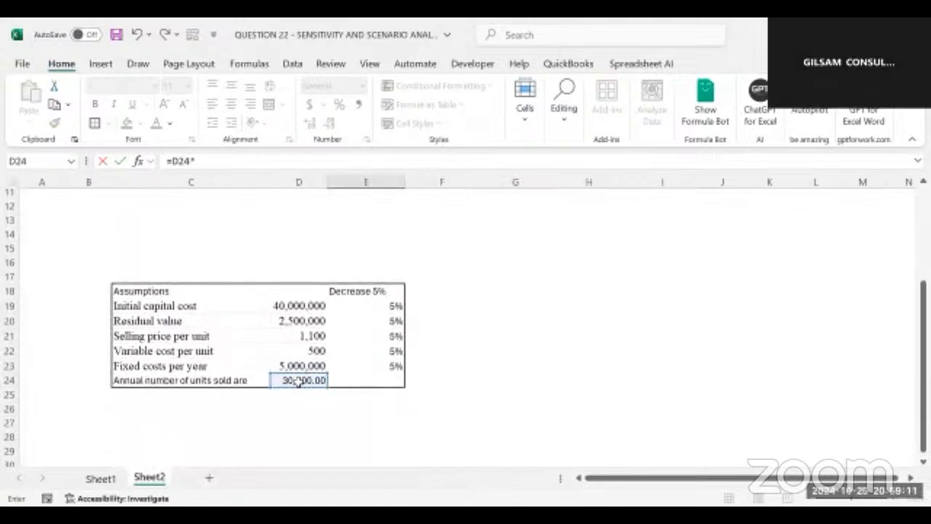
click(304, 350)
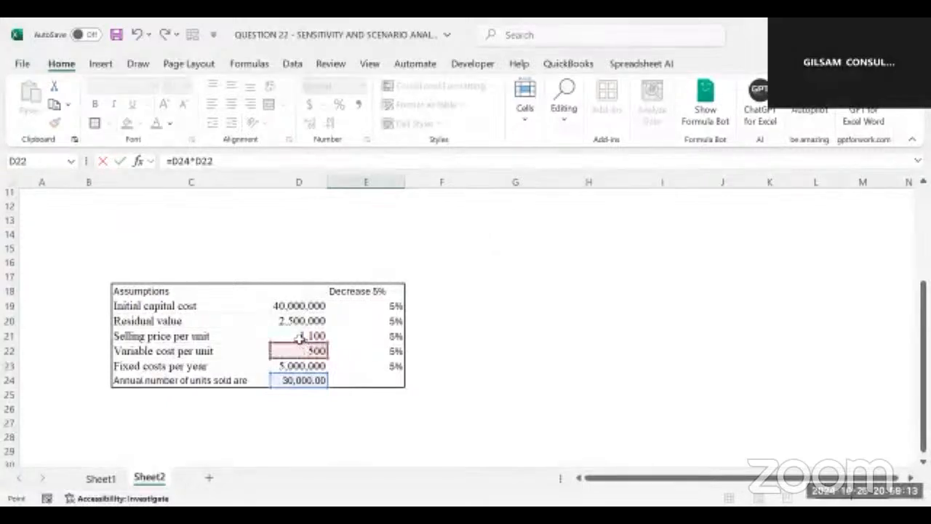
click(196, 162)
text(()
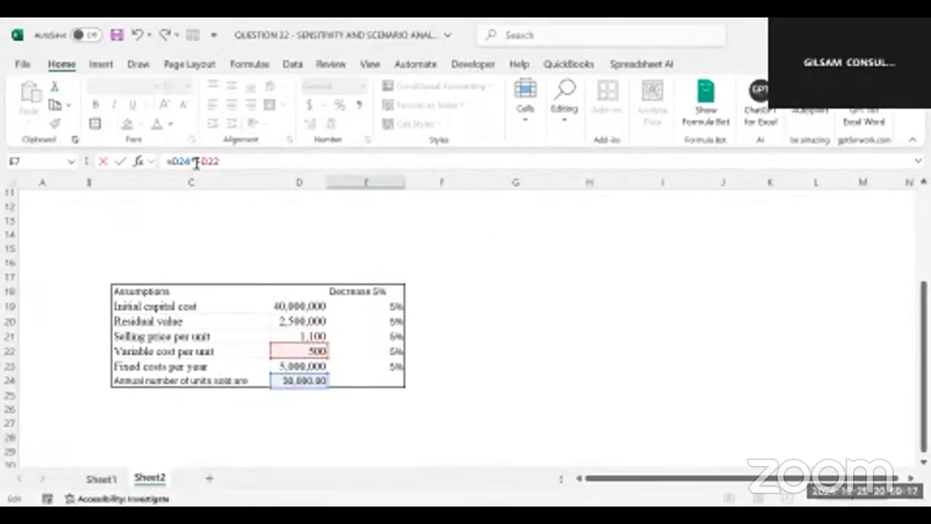
key(Return)
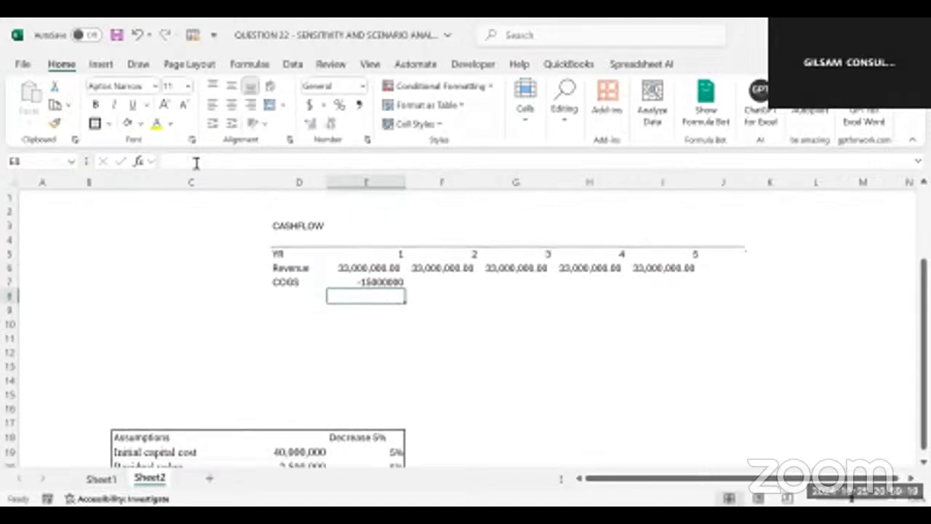
click(372, 279)
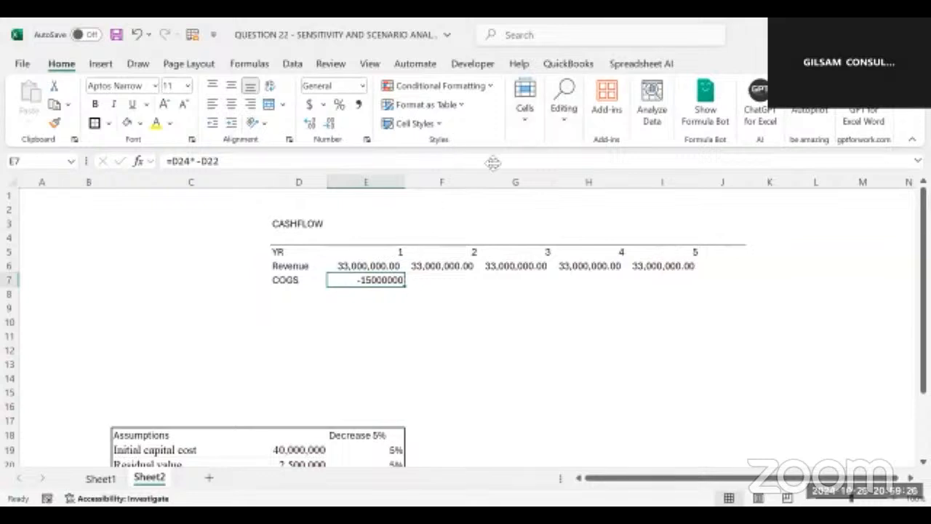
drag(493, 163, 495, 162)
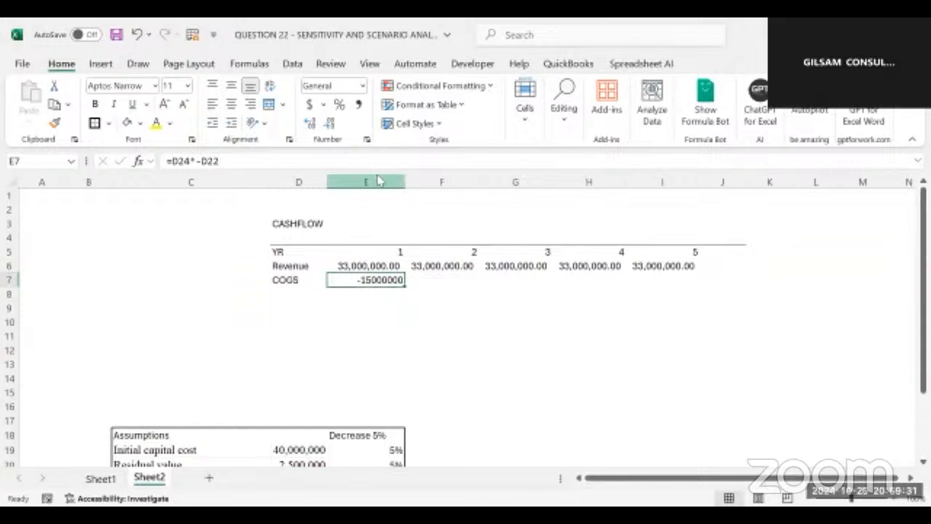
key(ctrl+minus)
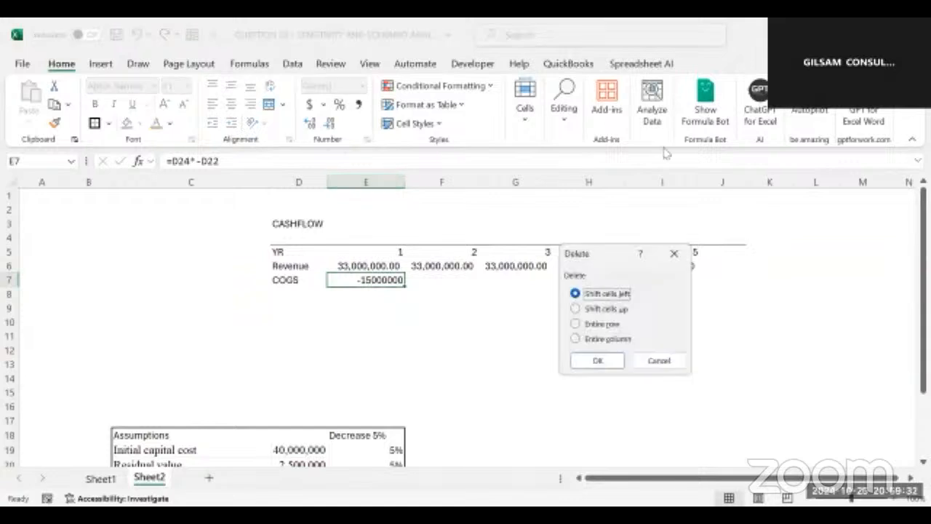
click(662, 251)
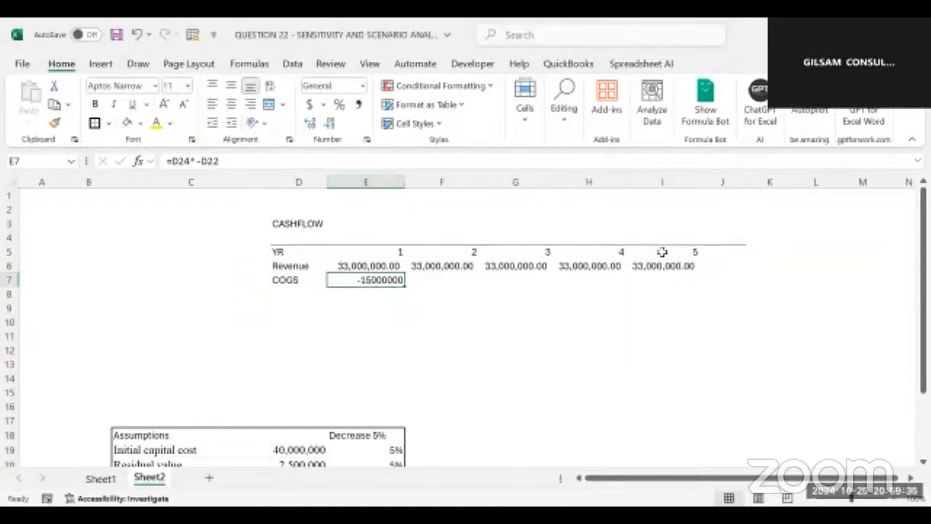
Step: Format the COGS value in E7 as Number with 2 decimal places and negatives in black parentheses, (1234.10)
key(ctrl+1)
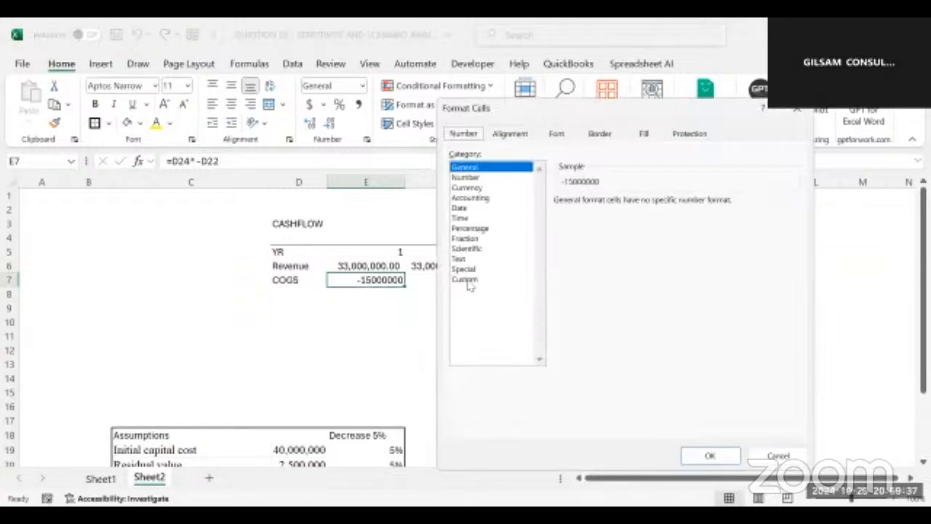
click(471, 177)
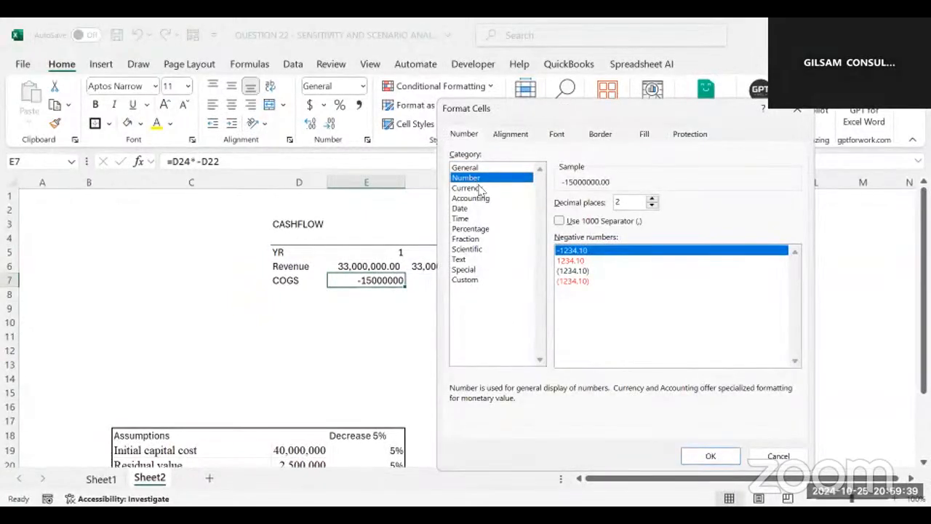
click(566, 272)
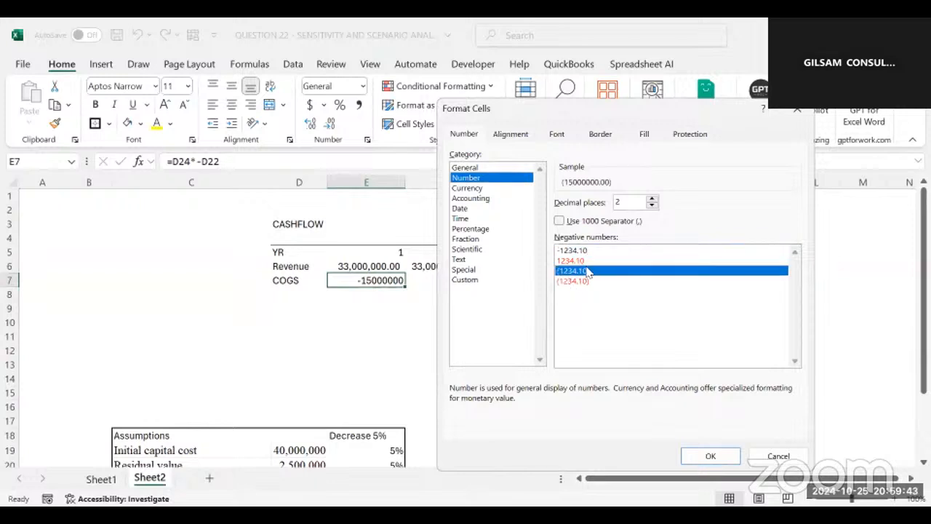
click(708, 455)
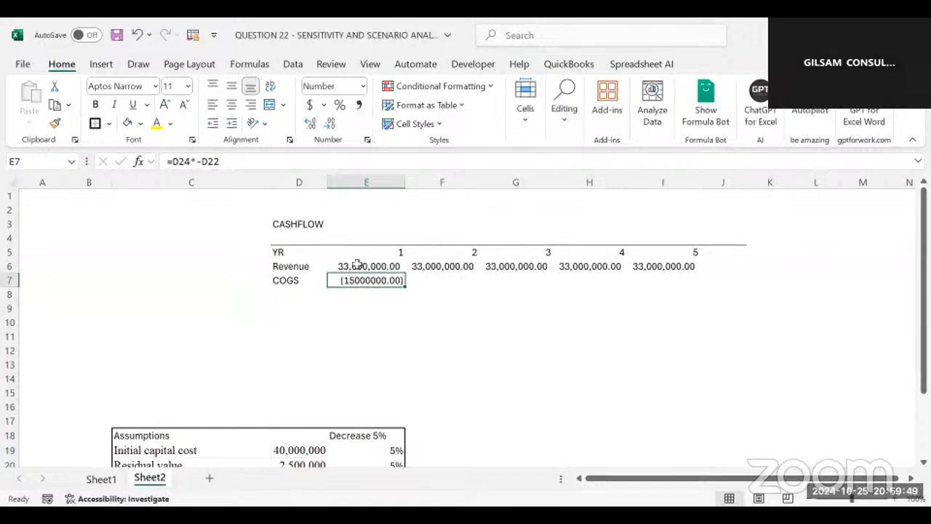
Step: Add the 1000 separator to the number format of the year 1 COGS value in E7
key(ctrl+1)
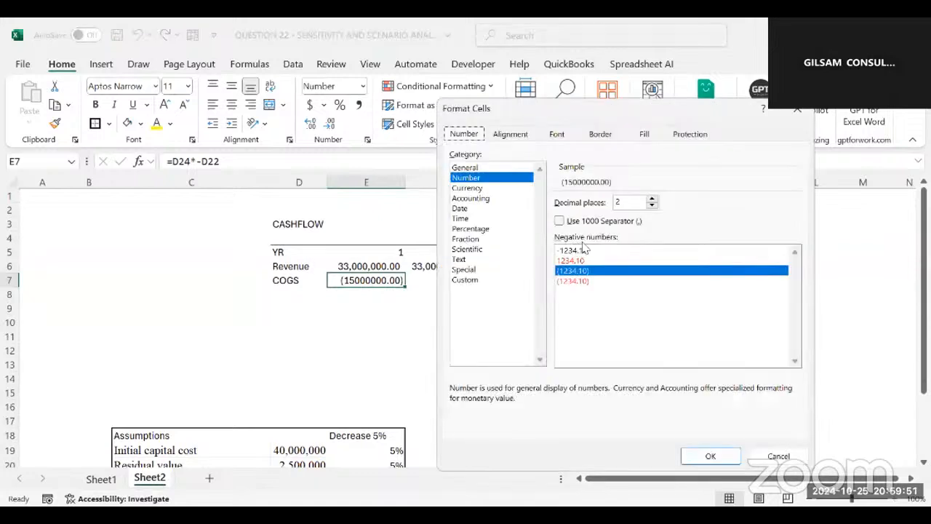
click(559, 220)
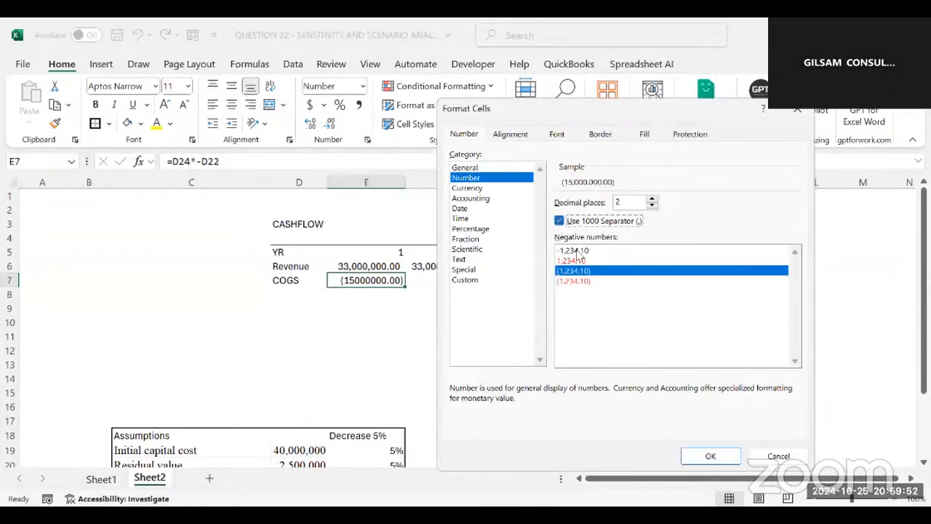
click(694, 450)
click(503, 334)
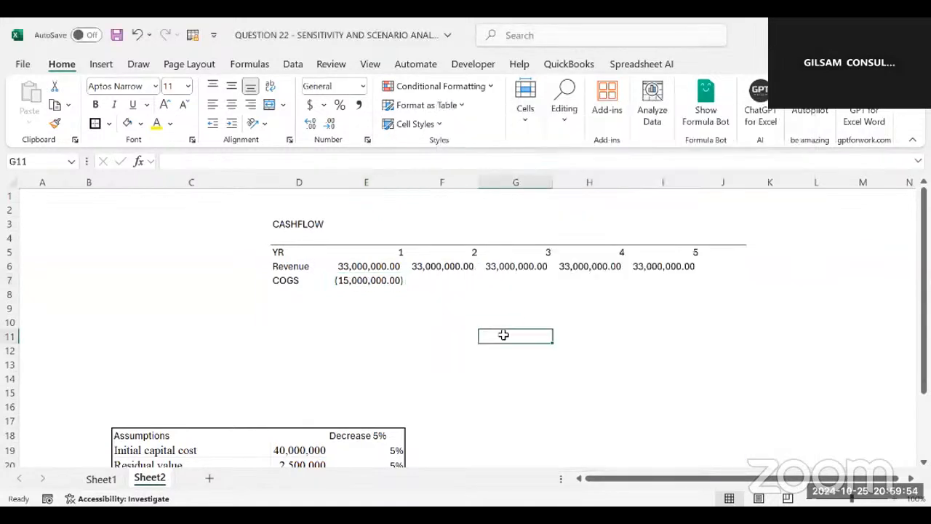
click(369, 282)
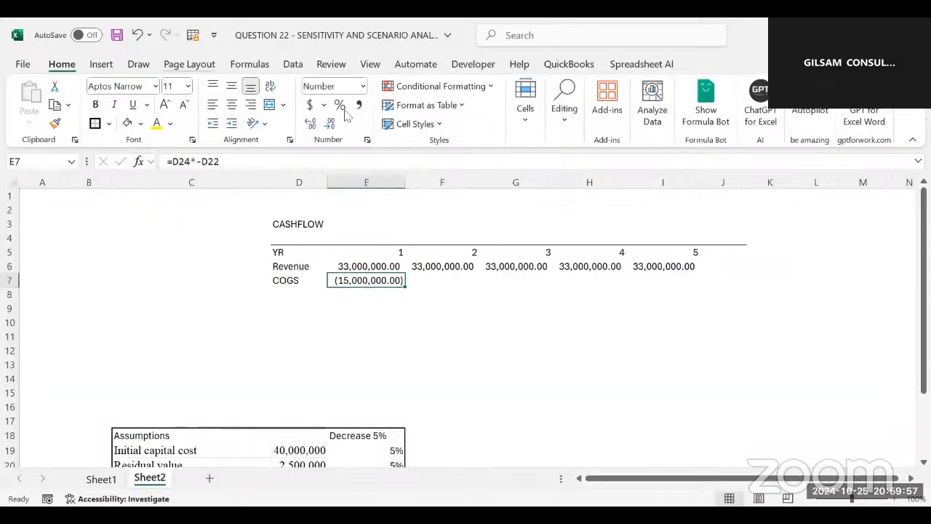
click(409, 331)
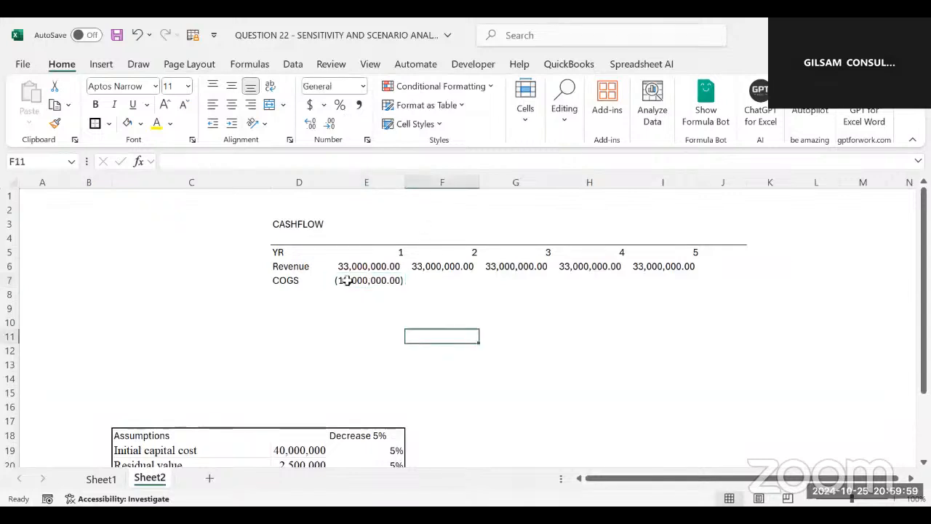
Step: Make the variable cost reference absolute in the year 1 COGS formula in E7, giving =D24*-$D$22
click(347, 281)
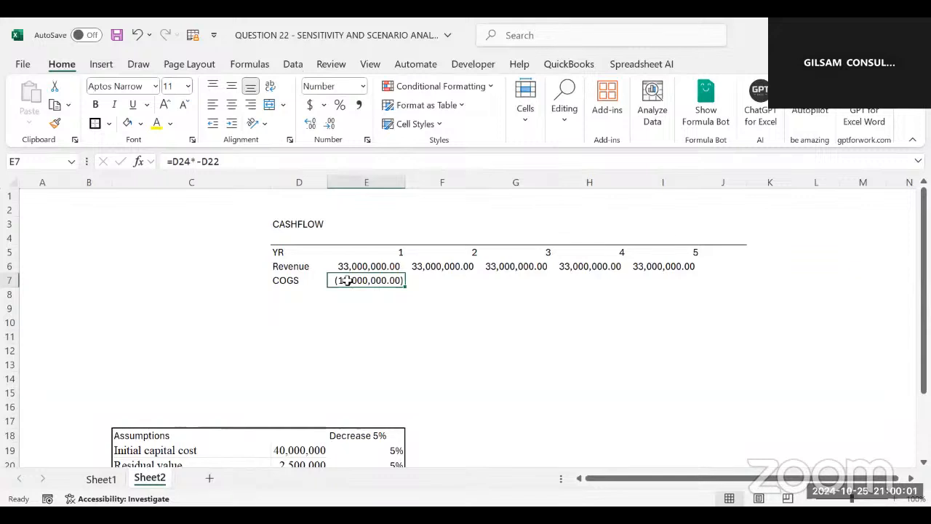
click(228, 163)
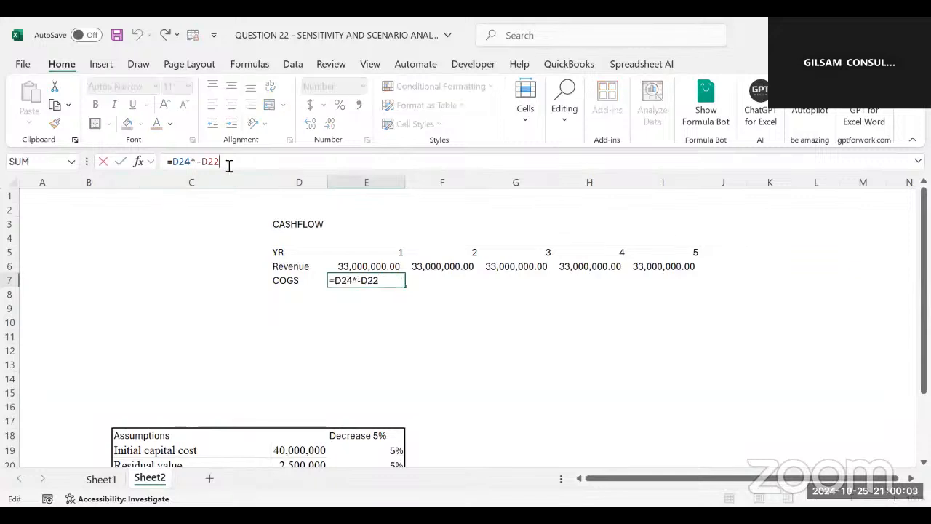
key(F4)
key(Return)
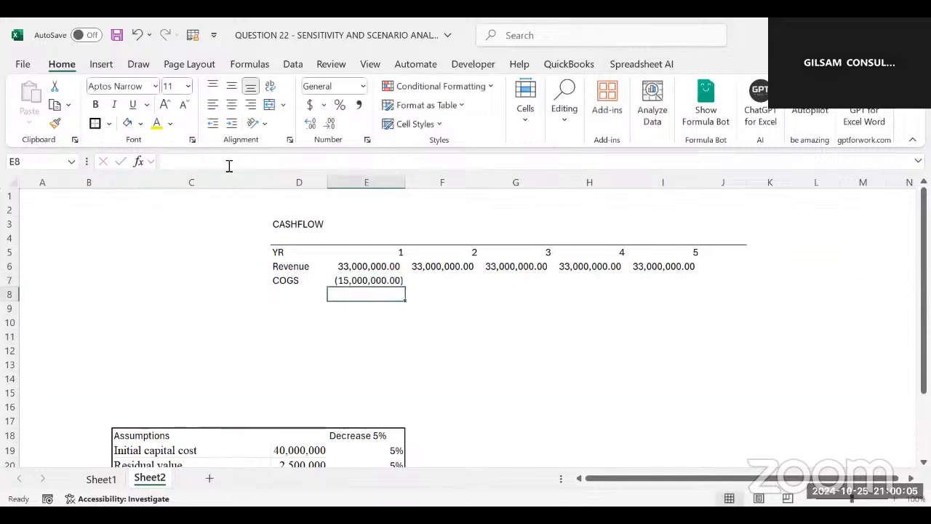
Step: Try to copy the year 1 COGS formula across years 2 to 5 in F7:I7 and inspect the year 2 formula
click(339, 277)
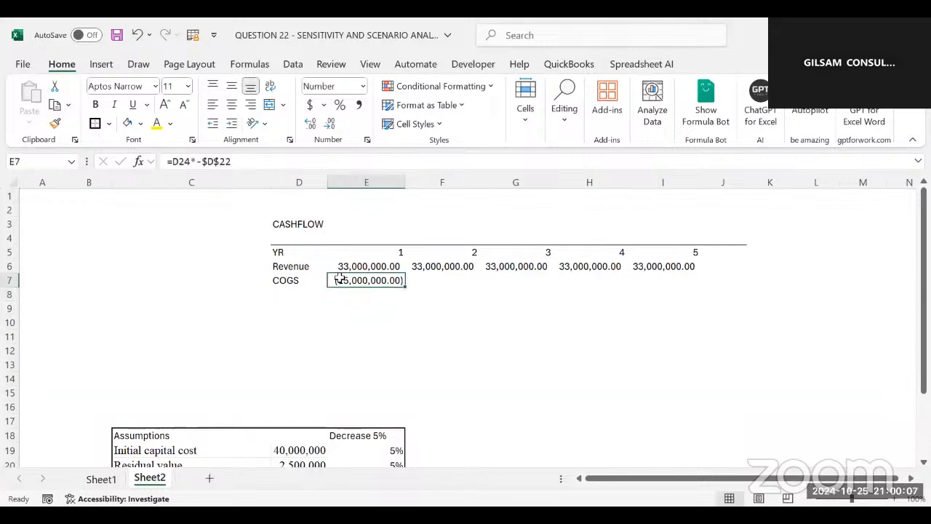
key(ctrl+c)
drag(420, 281, 667, 280)
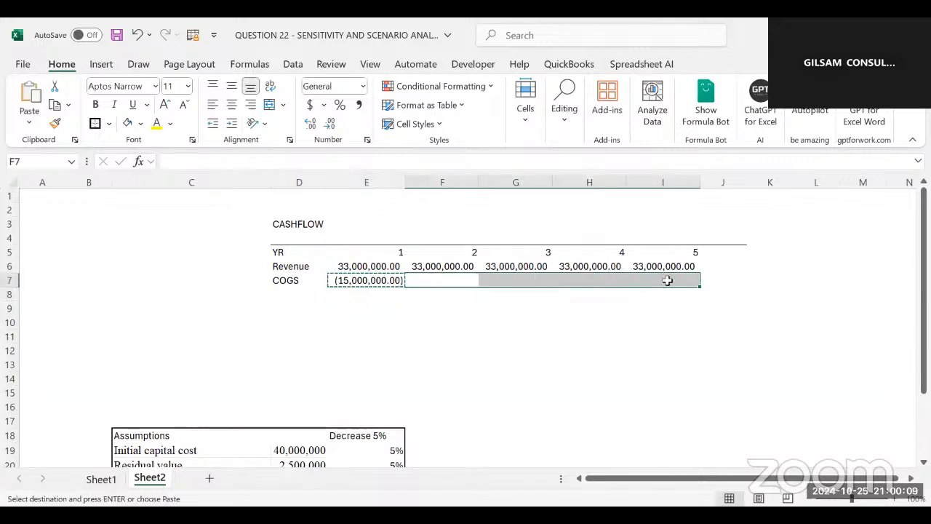
key(ctrl+v)
click(511, 320)
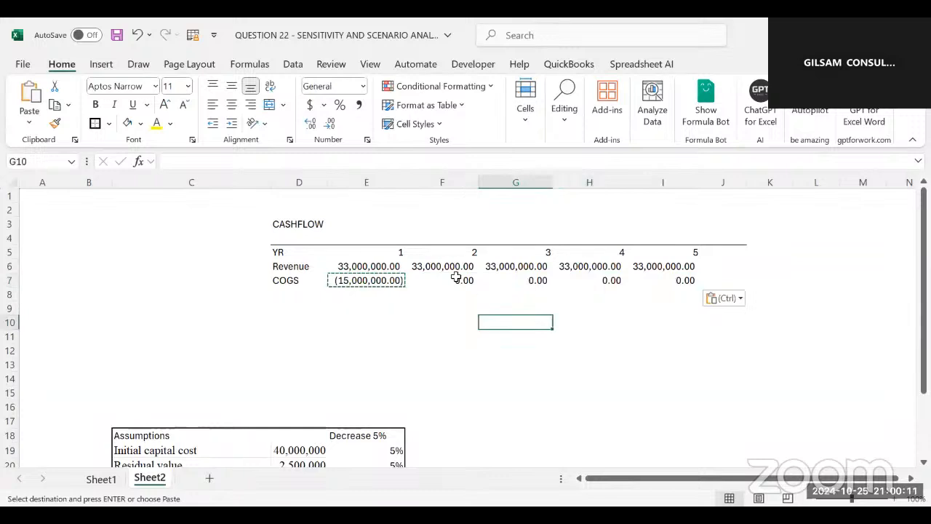
click(456, 277)
click(289, 164)
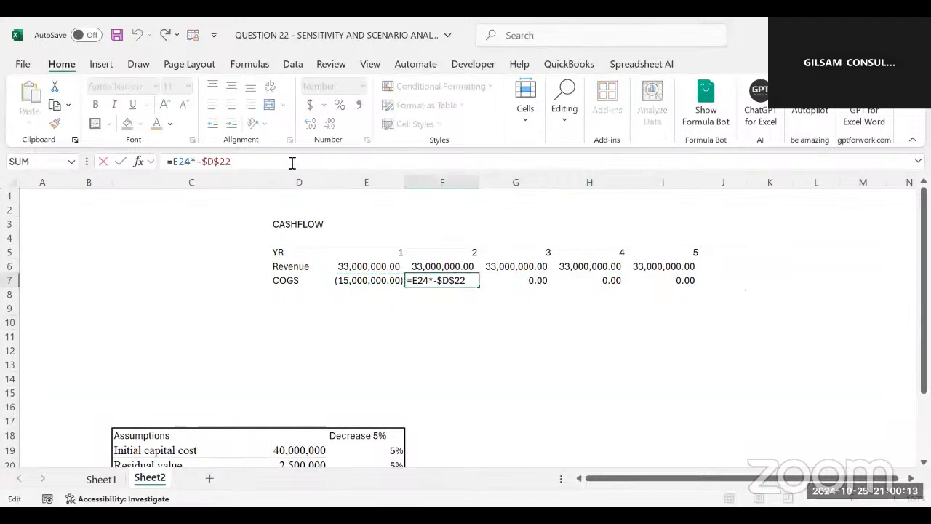
Step: Make the units sold reference absolute as well in the year 1 COGS formula in E7, giving =$D$24*-$D$22
click(358, 280)
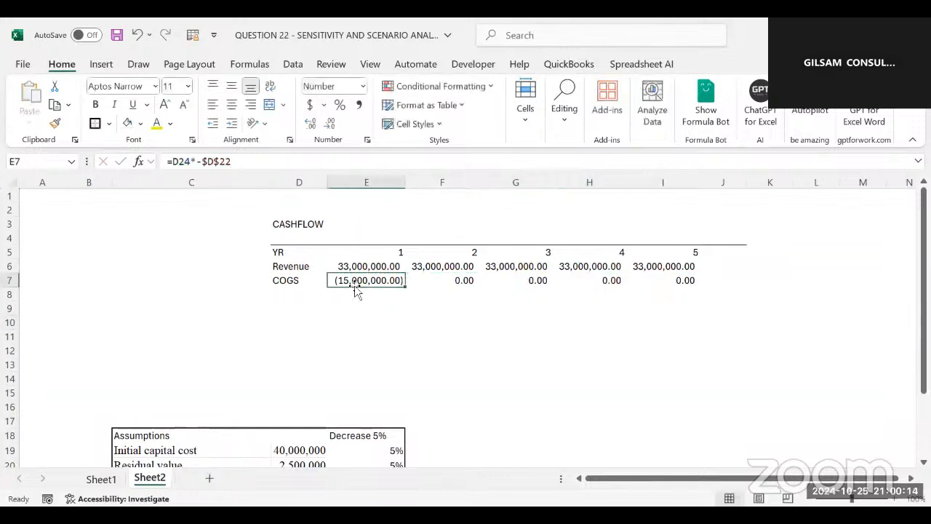
click(190, 161)
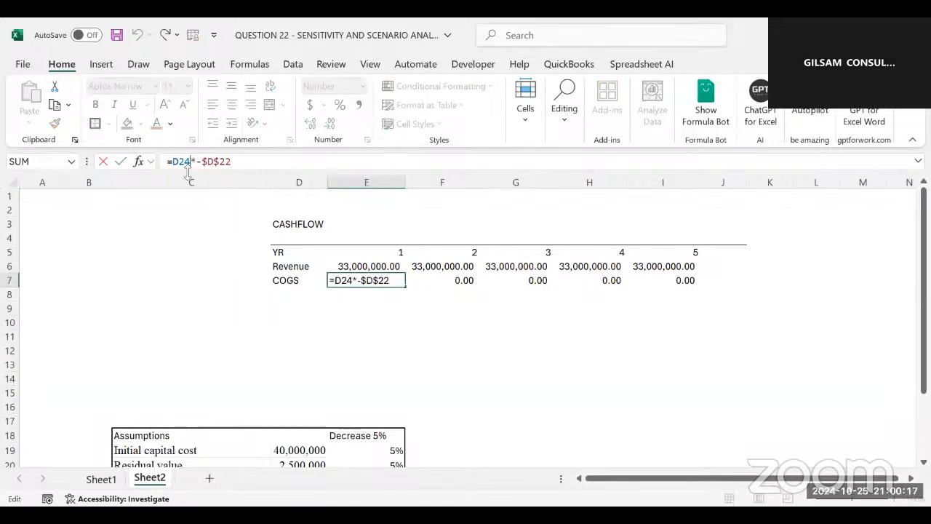
key(F4)
key(Return)
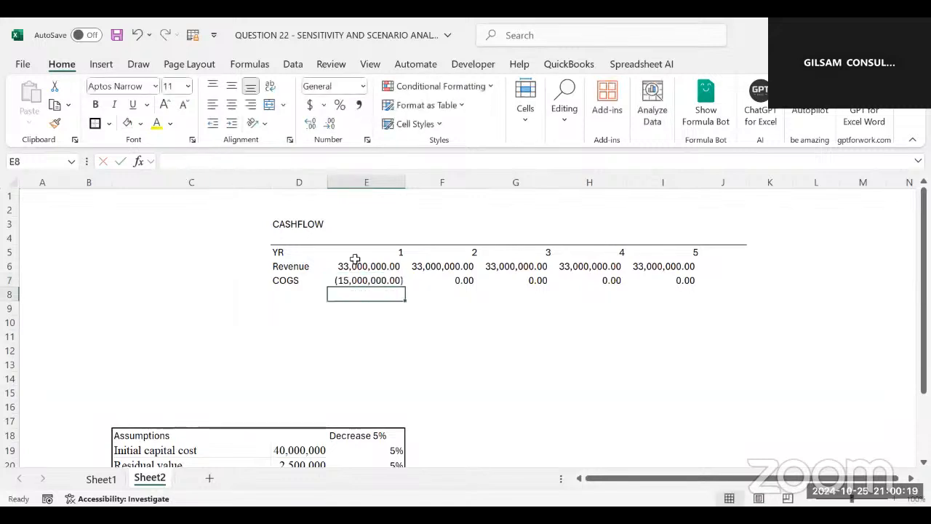
Step: Copy the fully absolute COGS formula from E7 to years 2 to 5 in F7:I7
mouse_move(386, 280)
mouse_down()
mouse_move(430, 279)
mouse_move(393, 289)
mouse_up()
key(Scroll_Lock)
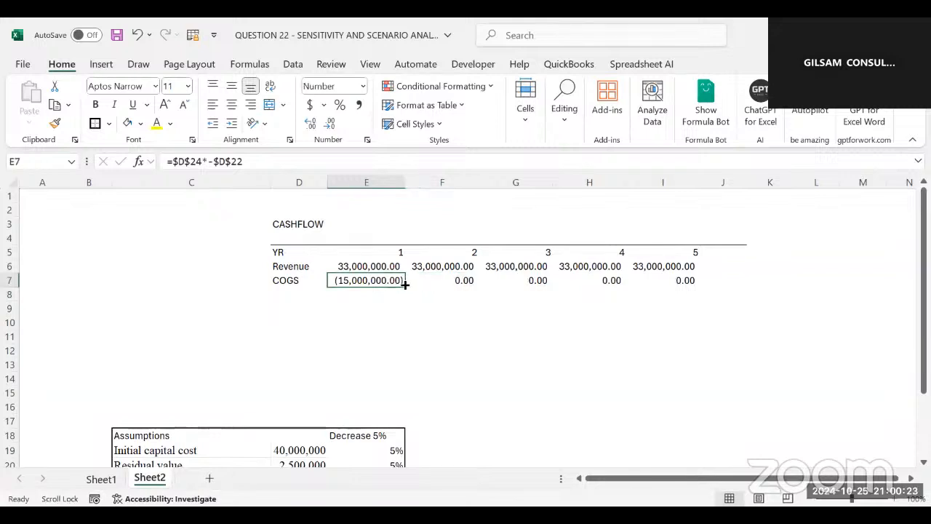
key(ctrl+c)
drag(430, 279, 650, 279)
key(ctrl+v)
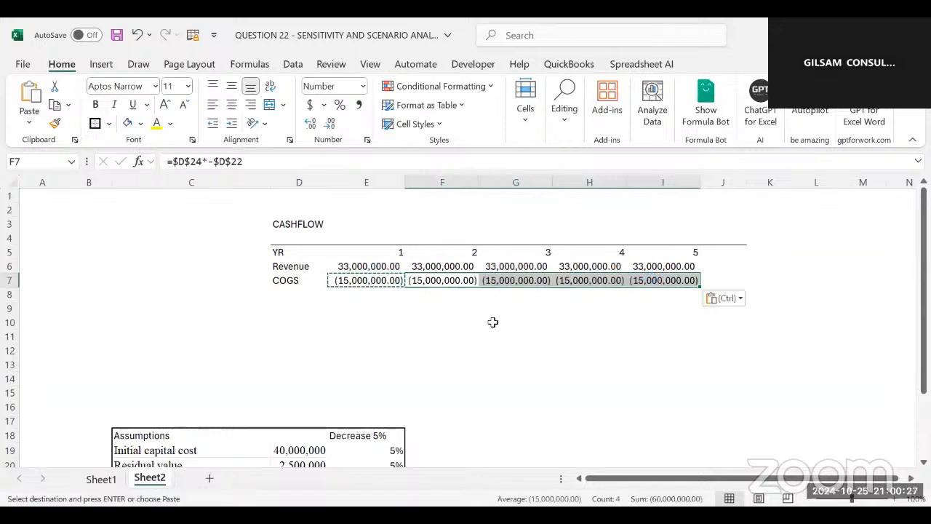
click(492, 322)
Step: Enter the AutoSum formula =SUM(E5:E7) in E8, below the year 1 COGS
click(357, 296)
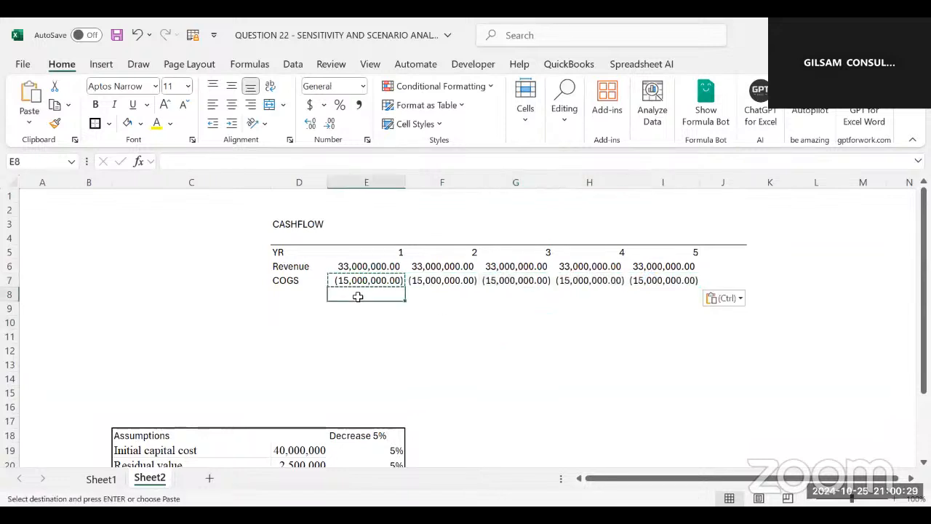
key(Escape)
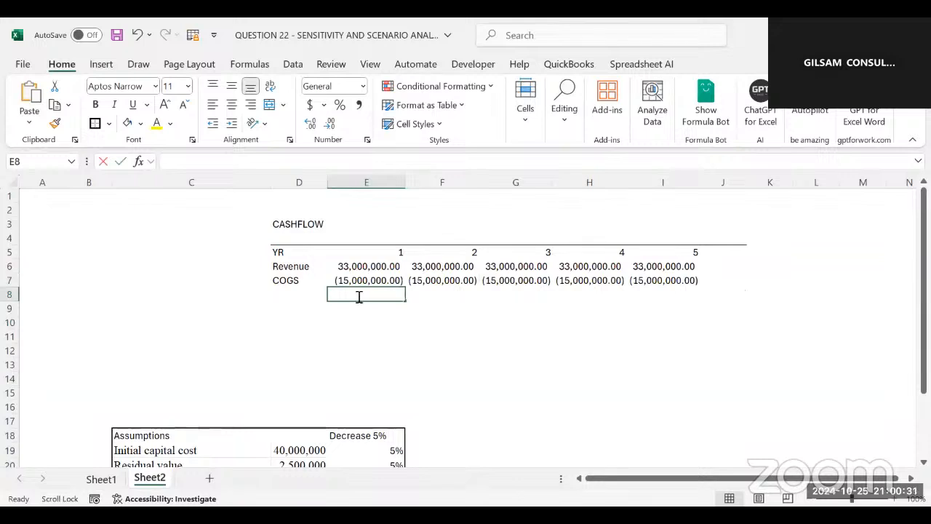
key(alt+equal)
key(Return)
Step: Apply the comma number style to E8:I8 and fill the year 1 sum formula across to year 5
drag(366, 294, 655, 293)
click(358, 104)
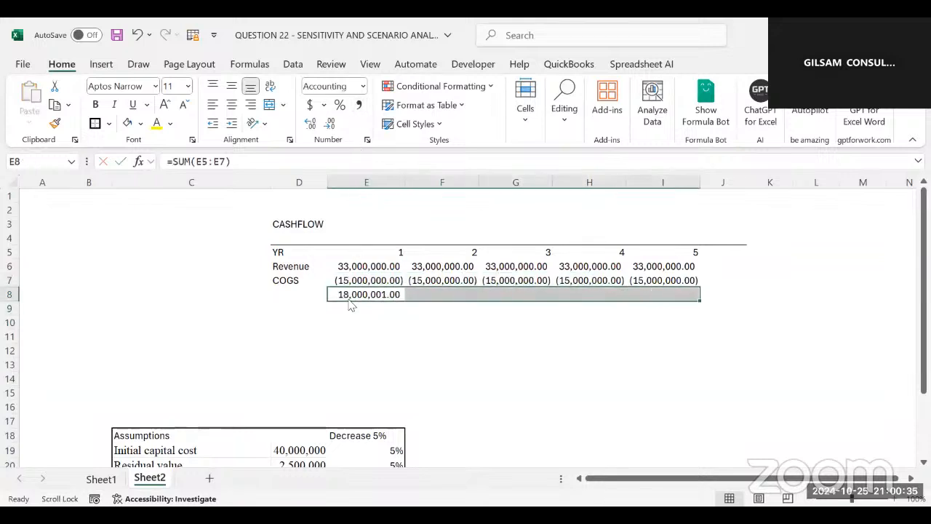
click(367, 335)
drag(375, 288, 661, 292)
key(ctrl+r)
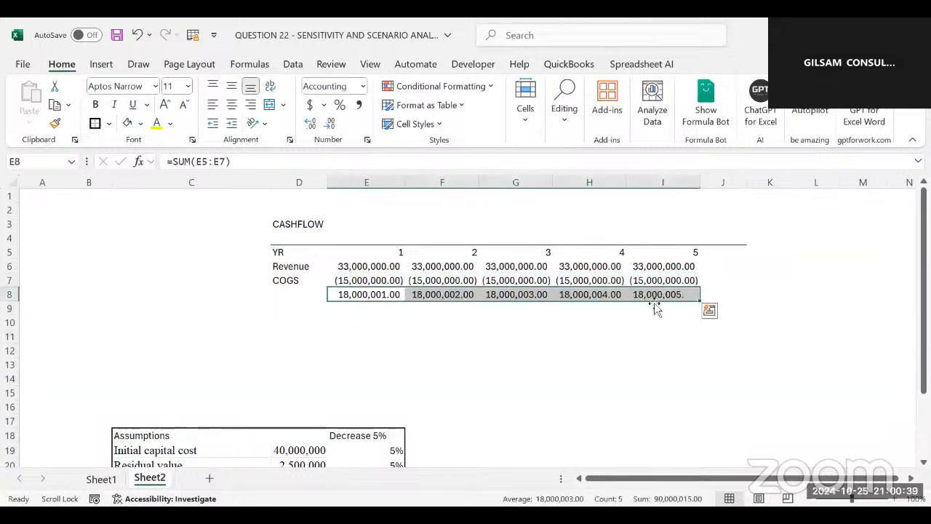
Step: Add the row label GP in D8, directly below COGS
click(280, 296)
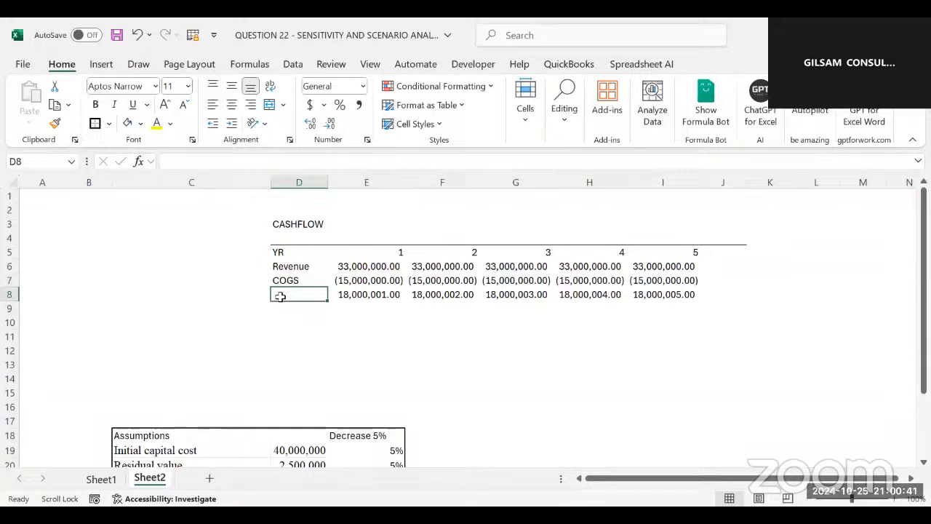
text(c)
key(BackSpace)
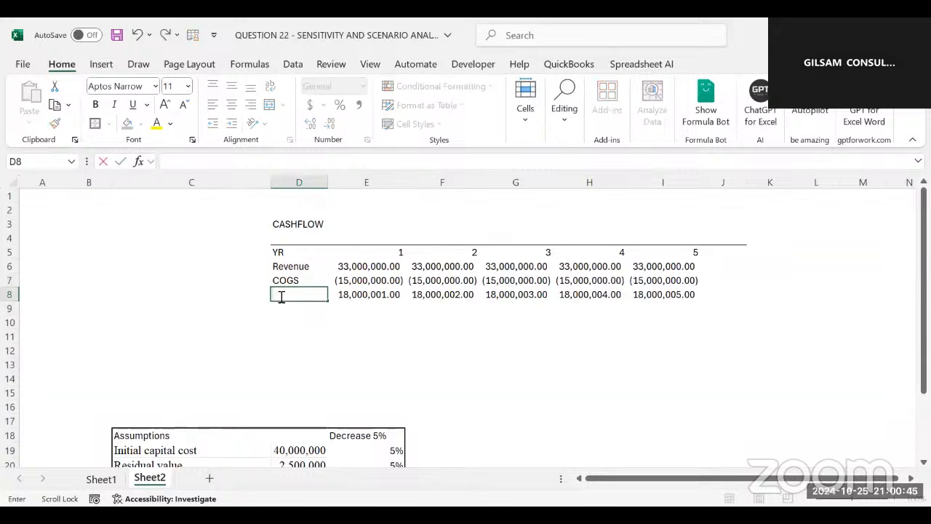
text(GR)
click(323, 319)
drag(297, 294, 663, 294)
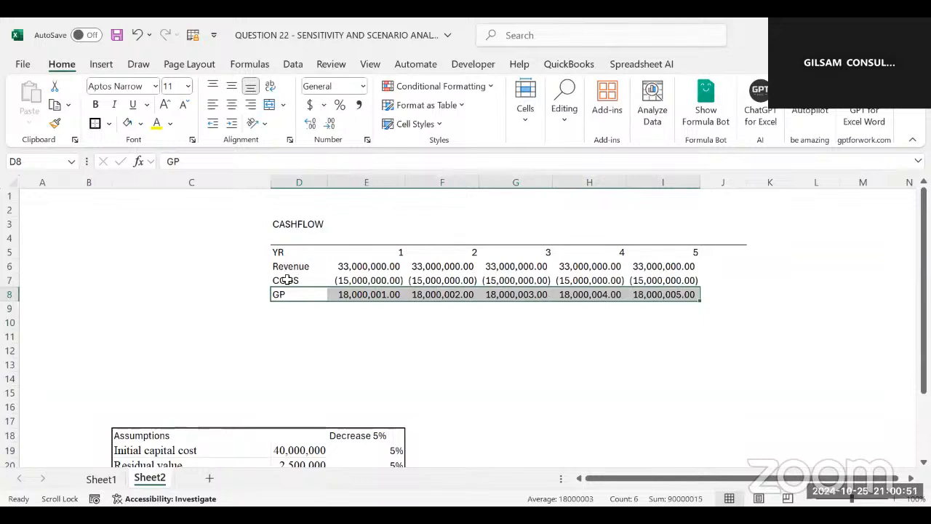
drag(284, 280, 658, 280)
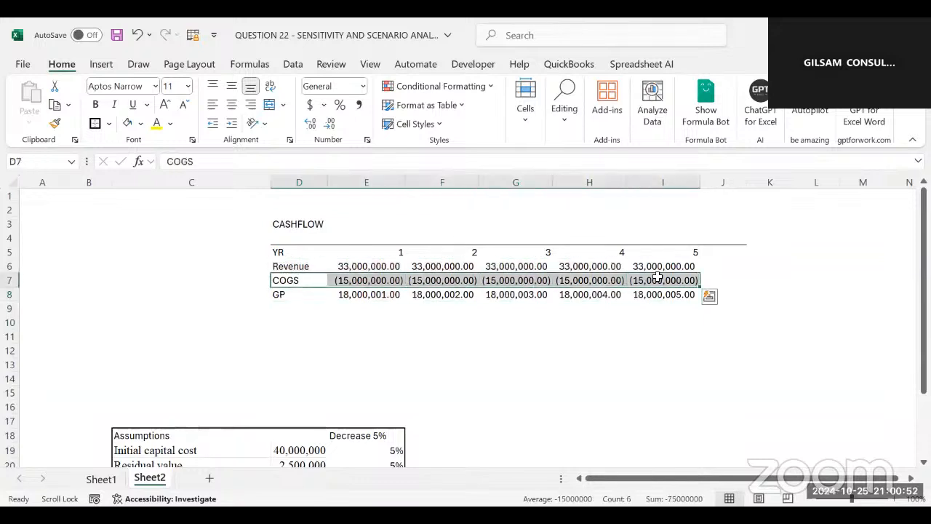
click(372, 306)
Step: Add the row label FC in D10, leaving one blank row below GP
click(282, 327)
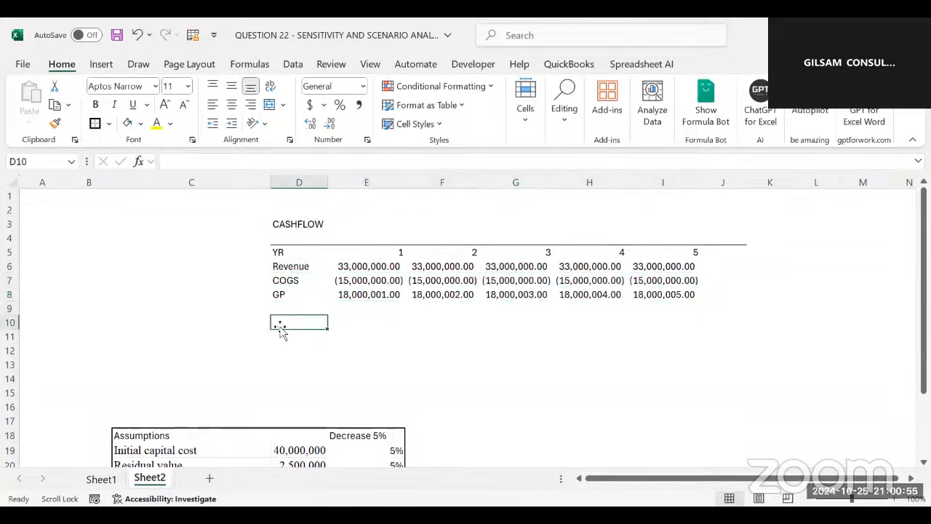
scroll(282, 329, down, 2)
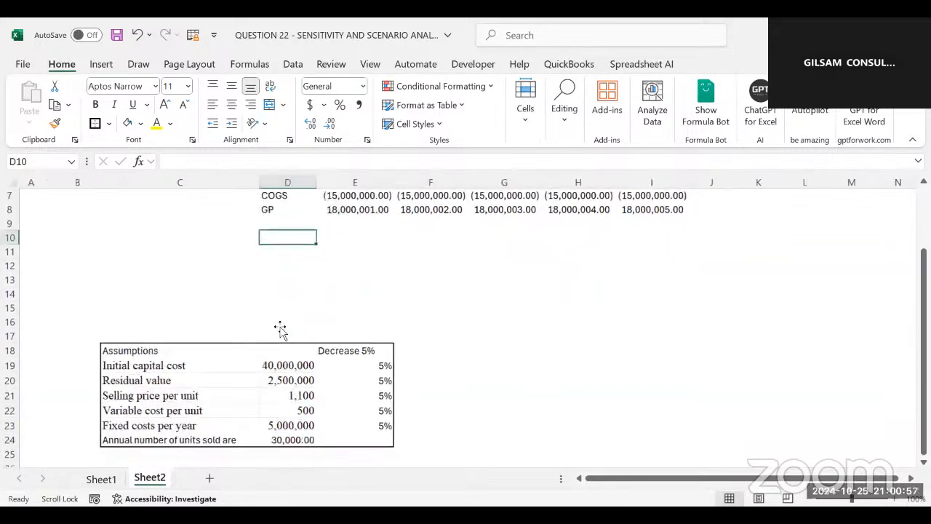
scroll(281, 328, up, 1)
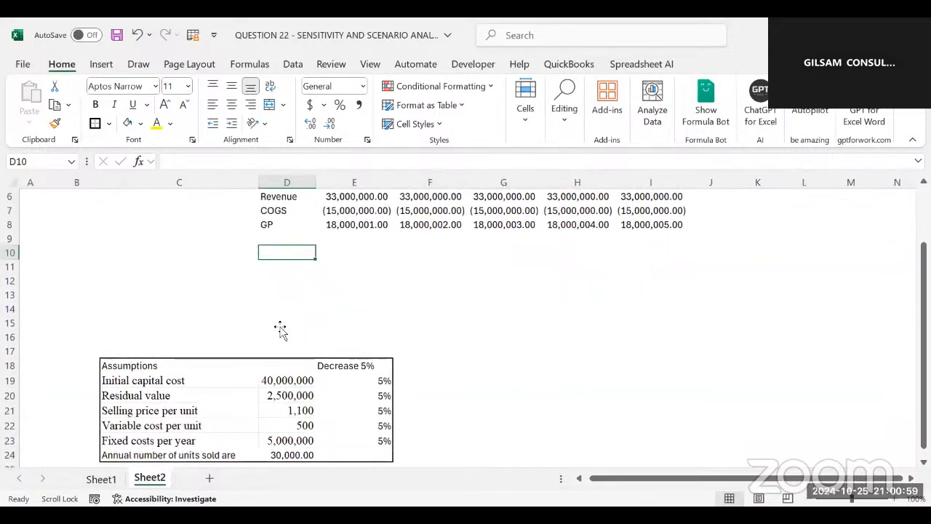
text(FC)
Step: Link the year 1 FC value in E10 to the fixed costs per year assumption with =D23
click(355, 251)
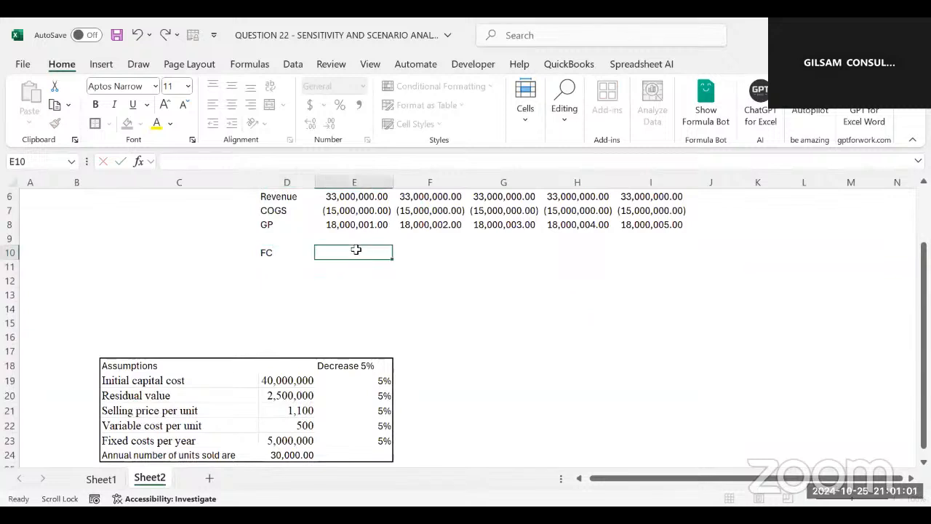
text(=)
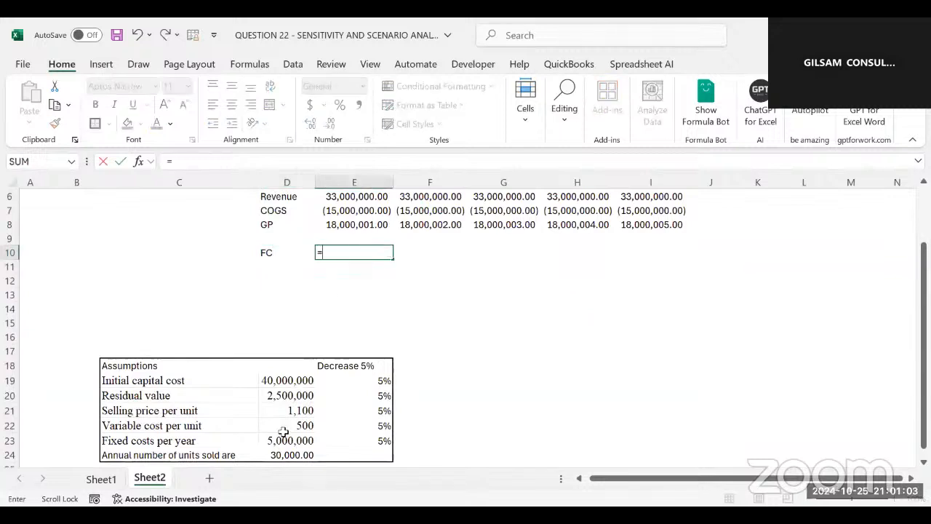
click(283, 433)
key(Return)
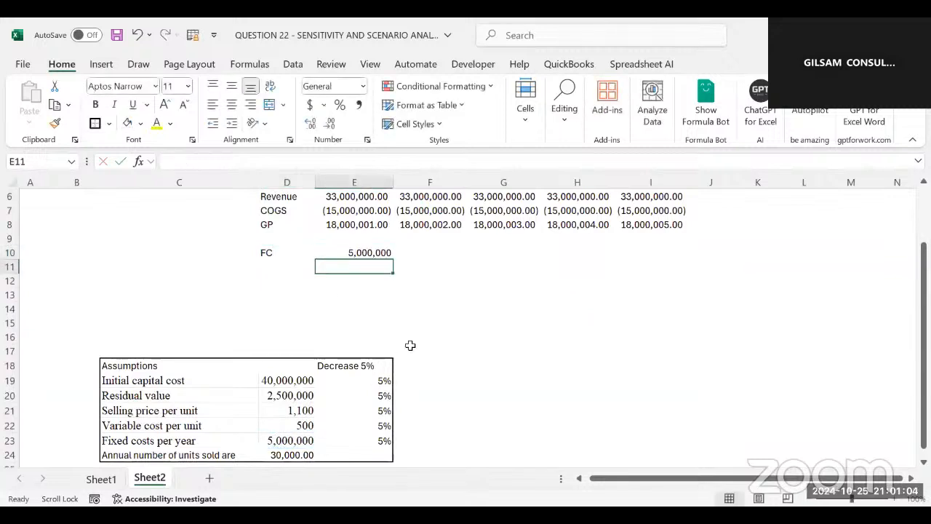
Step: Copy the year 1 FC formula from E10 to years 2 to 5 in F10:I10
click(349, 251)
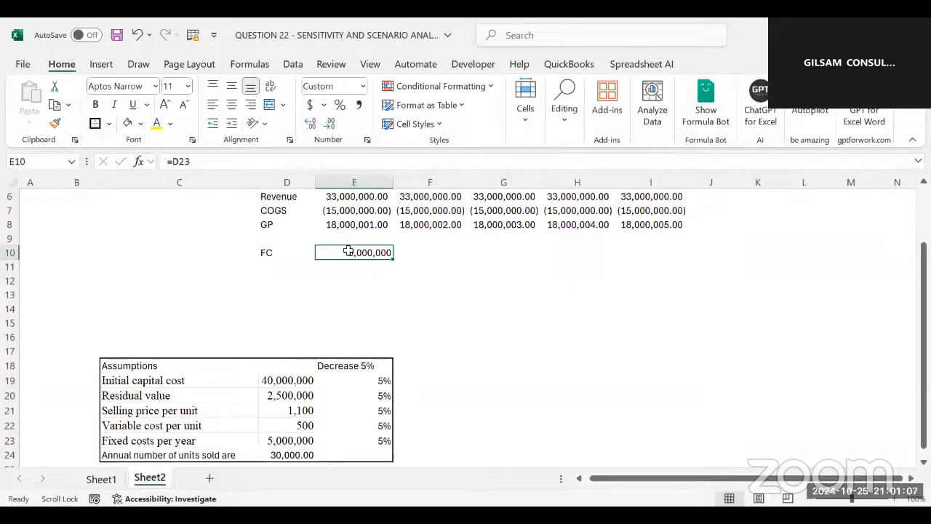
key(ctrl+c)
drag(397, 252, 666, 250)
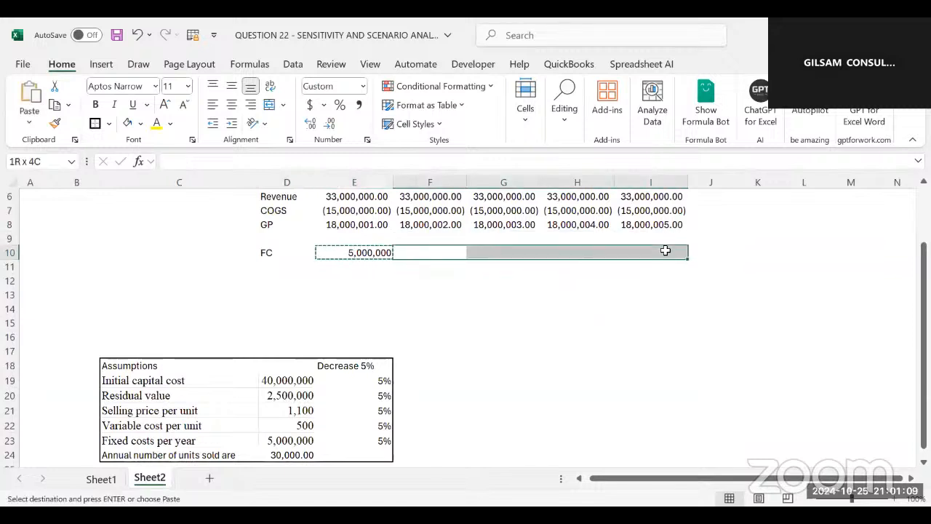
key(ctrl+v)
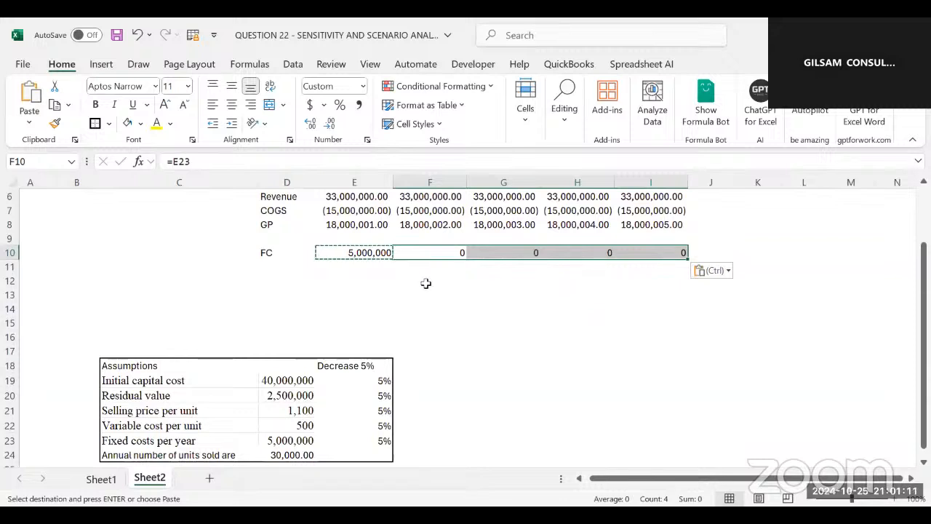
Step: Make the fixed costs reference in the year 1 FC formula in E10 absolute, so it reads =$D$23
click(360, 253)
click(194, 160)
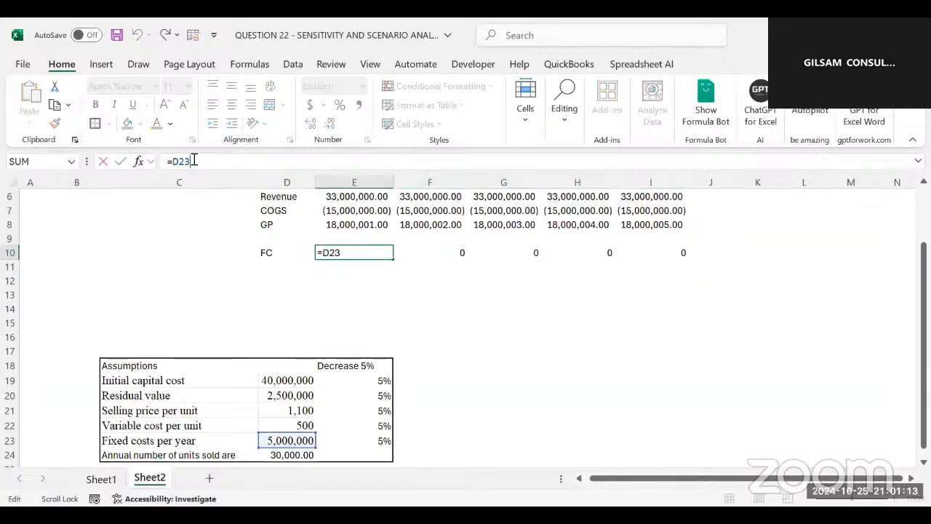
key(Return)
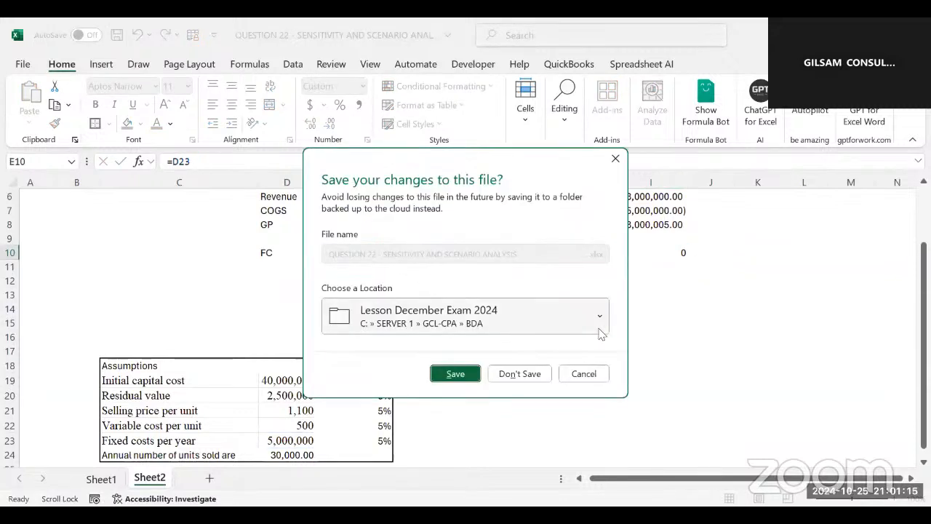
click(585, 374)
click(207, 167)
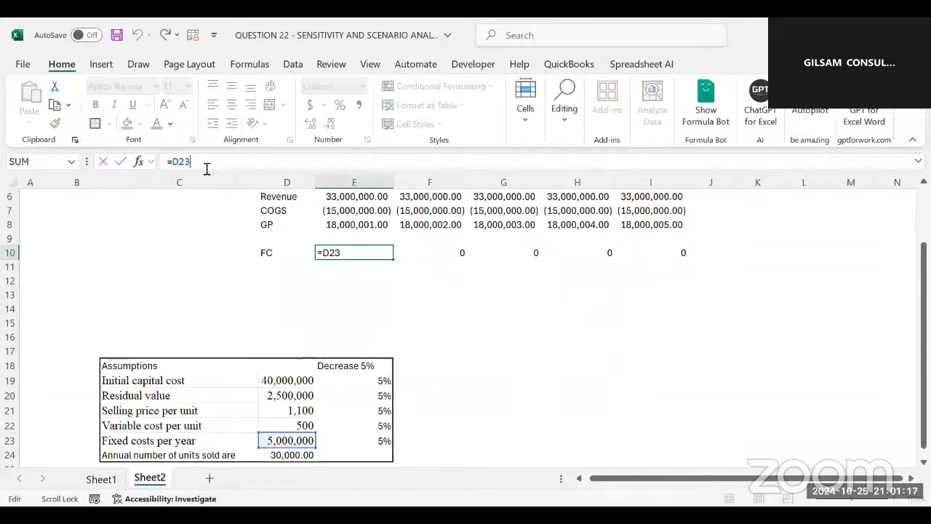
key(F4)
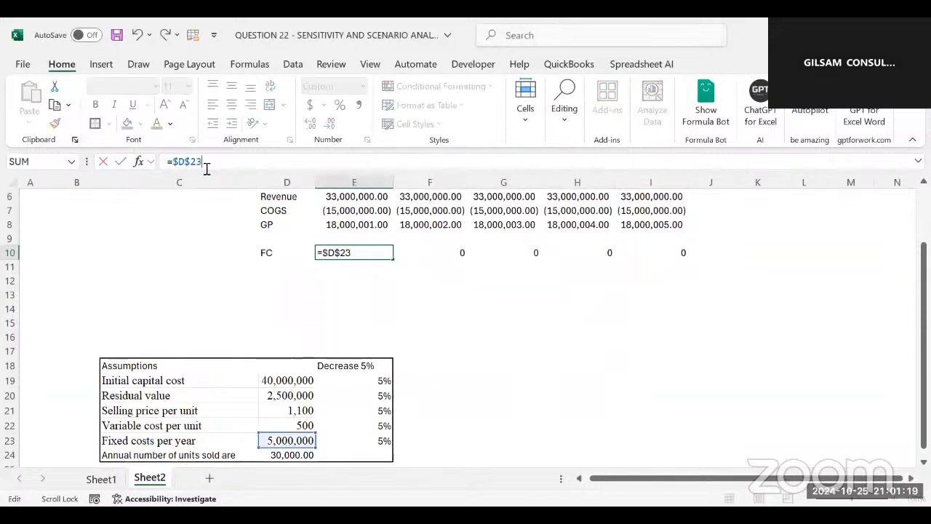
key(Return)
Step: Copy the absolute FC formula =$D$23 from E10 across years 2 to 5 in F10:I10
click(344, 250)
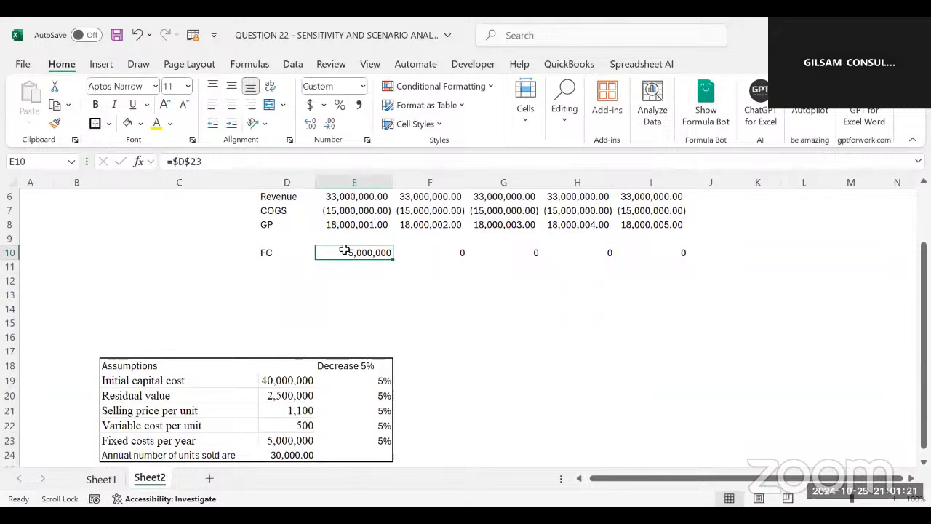
key(ctrl+c)
drag(420, 256, 665, 249)
key(ctrl+v)
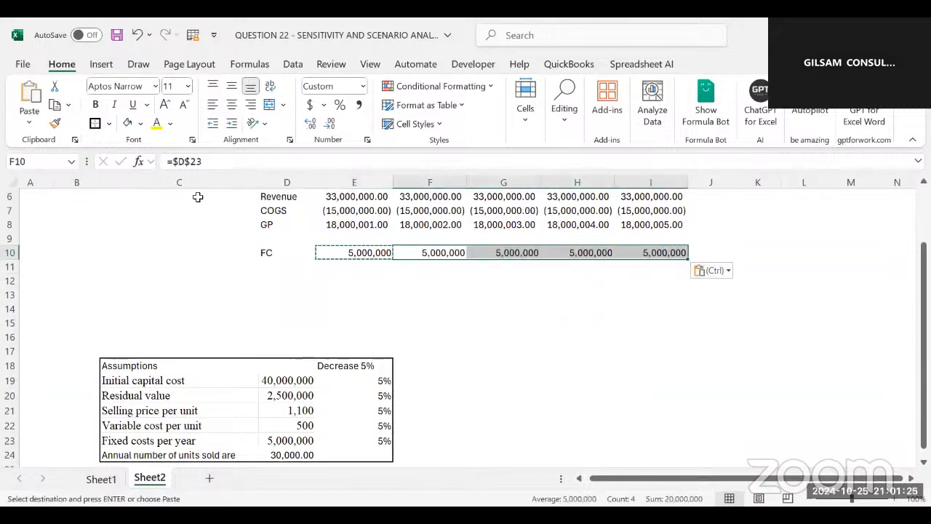
Step: Turn the year 1 FC in E10 into a cash outflow by changing its formula to =-$D$23
click(339, 254)
click(172, 161)
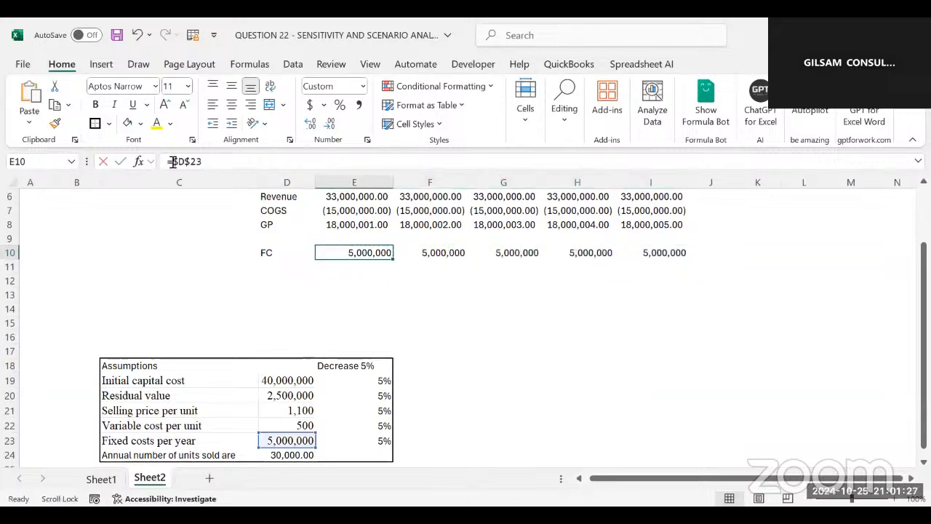
text(-)
key(Return)
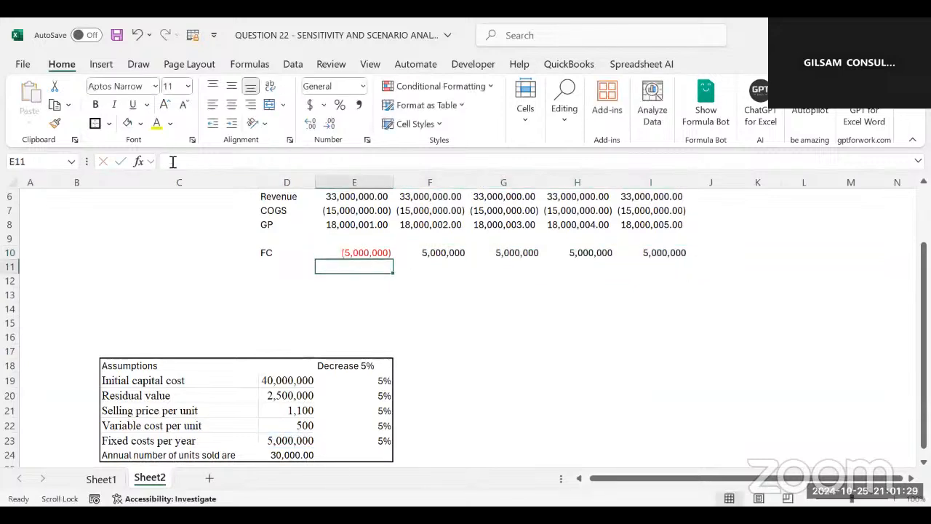
Step: Copy the negative FC formula =-$D$23 from E10 over years 2 to 5 in F10:I10
click(344, 253)
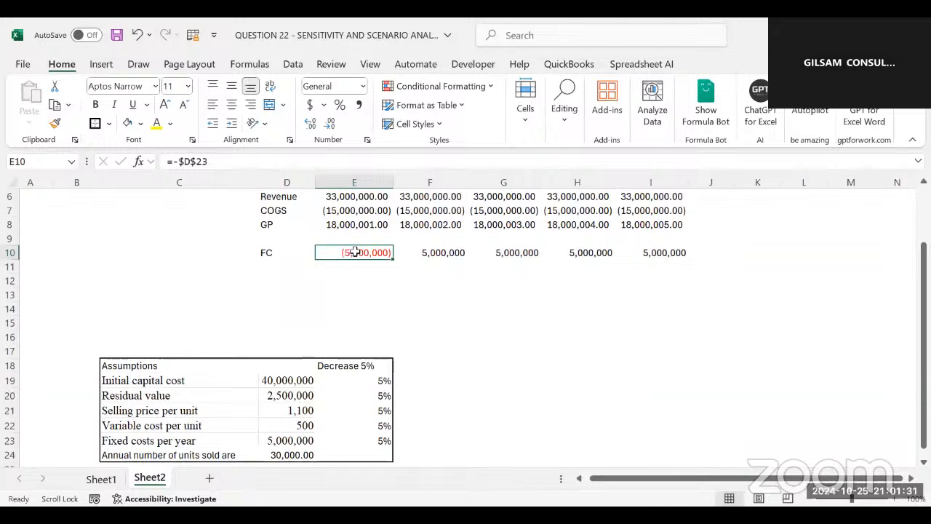
key(ctrl+c)
key(Right)
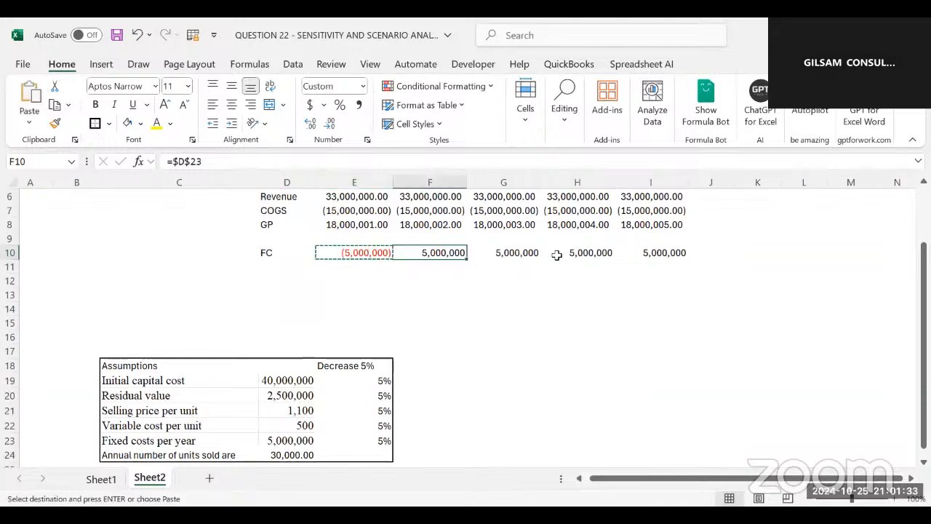
shift+click(635, 251)
click(428, 251)
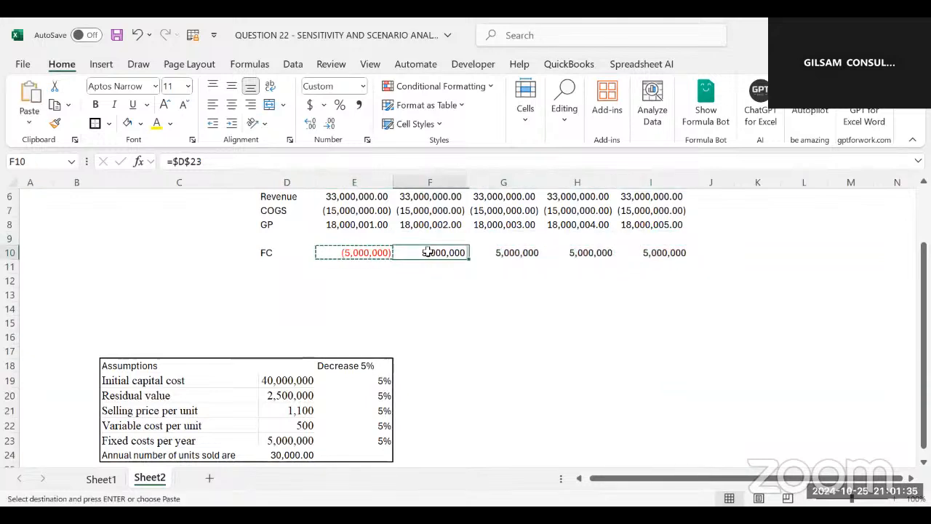
drag(428, 252, 635, 251)
key(ctrl+v)
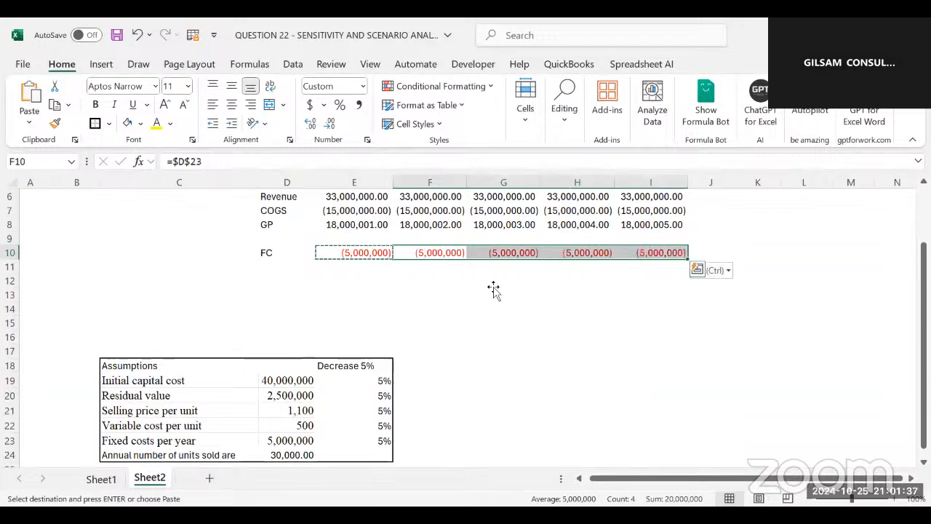
Step: Add the row label NET CF in D12, leaving one blank row below FC
click(494, 284)
click(341, 278)
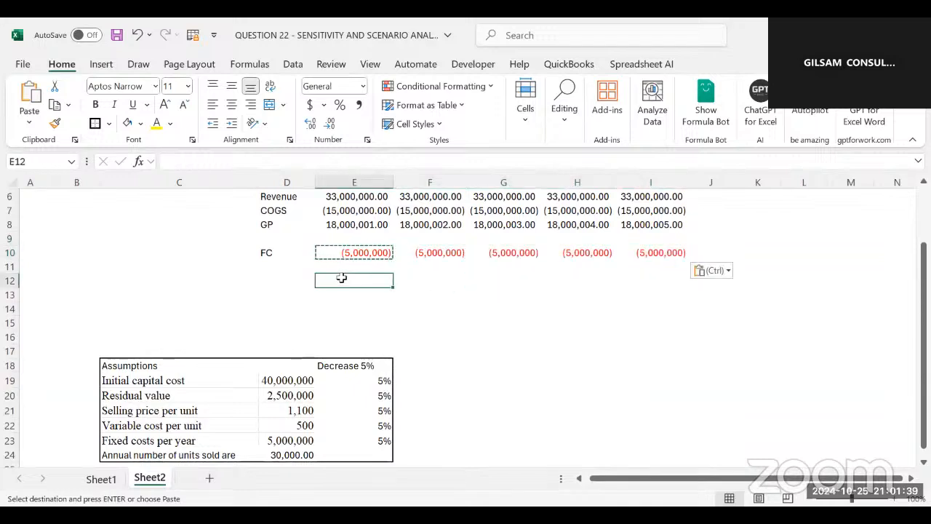
scroll(341, 278, down, 1)
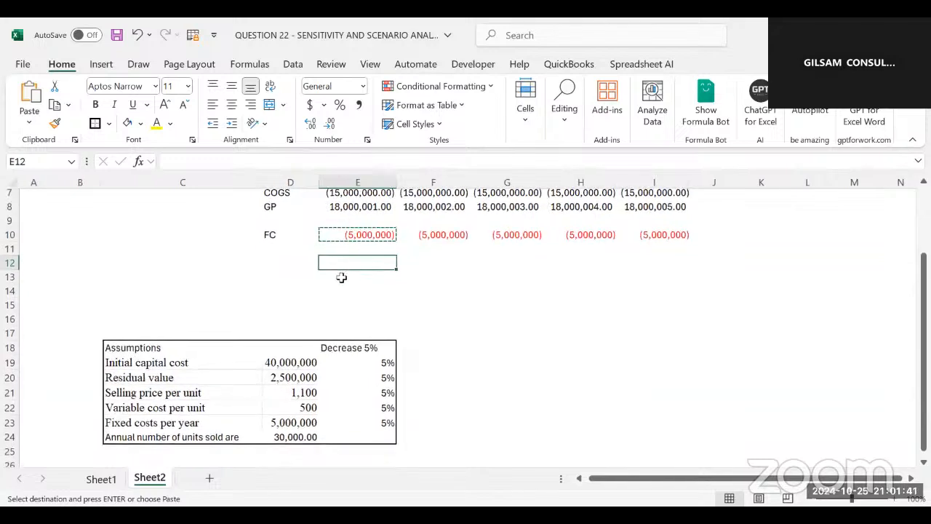
click(281, 261)
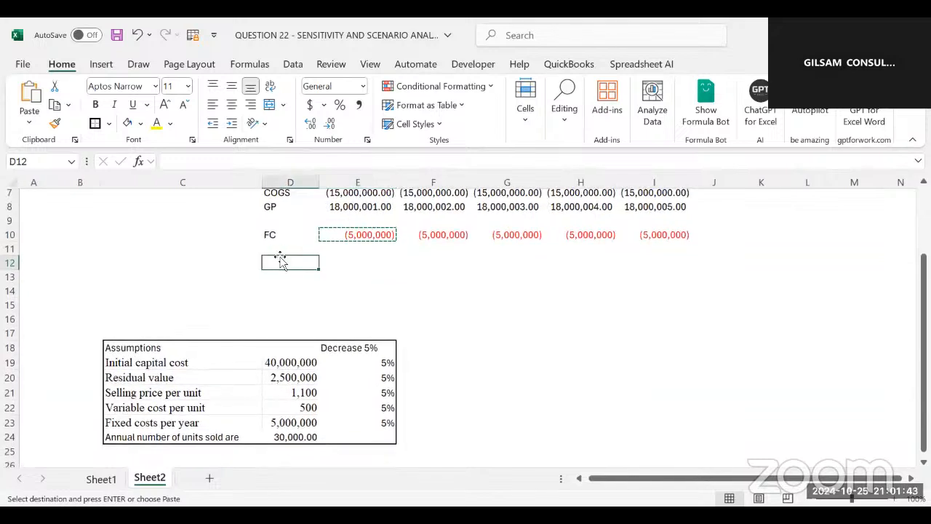
text(NET CF)
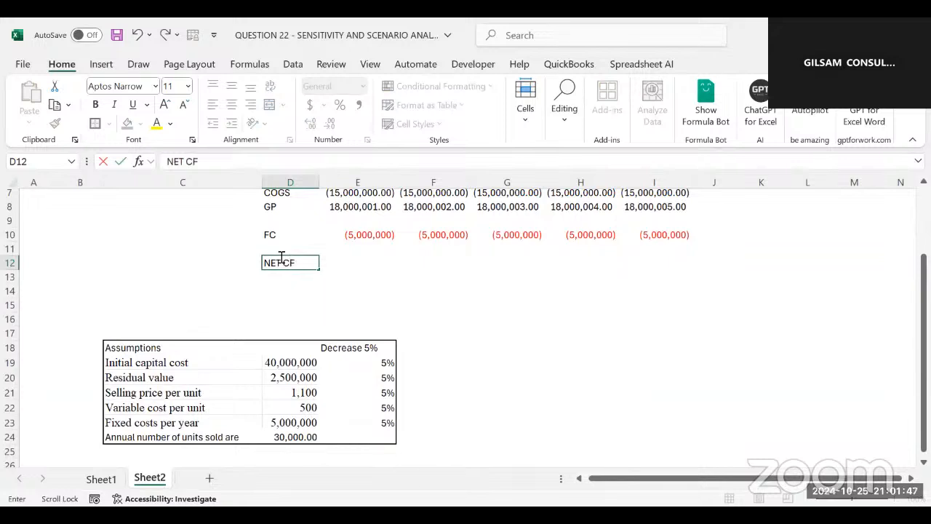
scroll(281, 258, right, 1)
Step: Calculate the year 1 net cash flow in E12 as gross profit plus fixed costs with =E8+E10
click(282, 260)
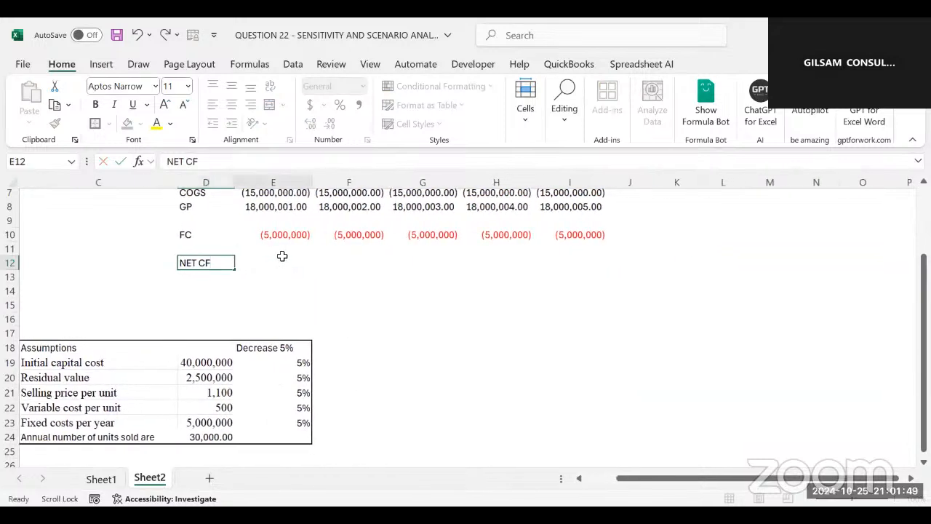
text(=)
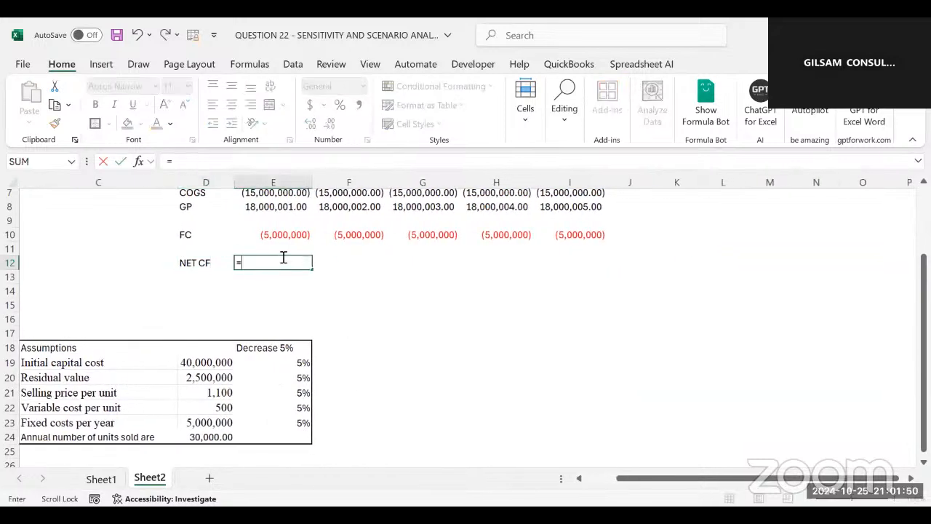
click(262, 208)
text(+)
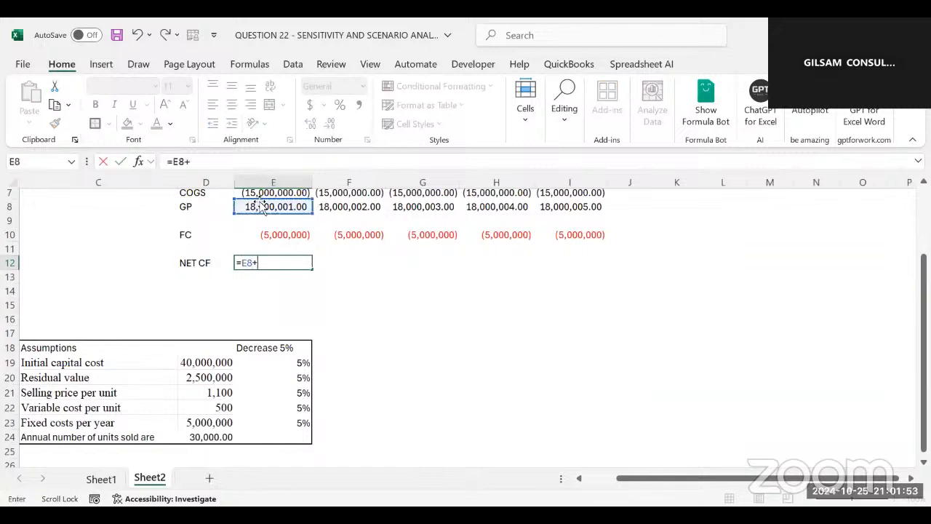
click(267, 225)
click(269, 232)
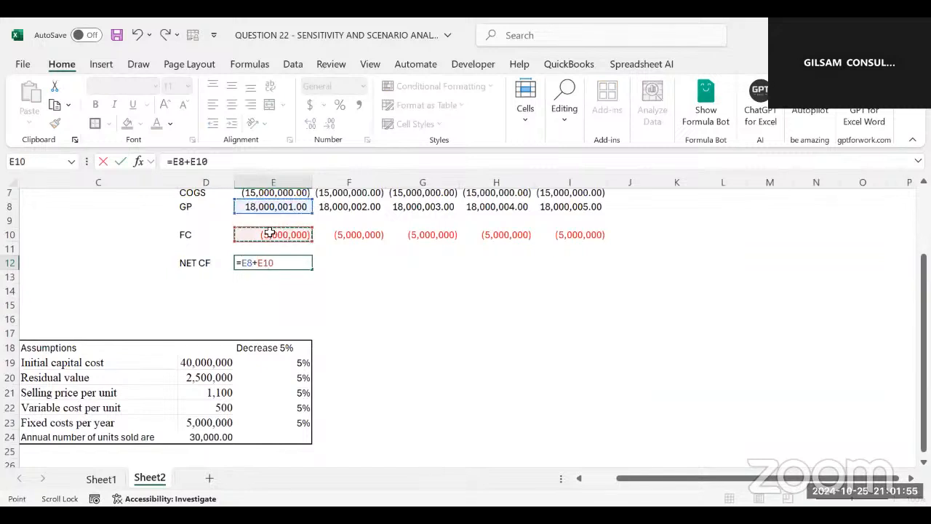
key(Return)
Step: Fill the year 1 NET CF formula from E12 across years 2 to 5 in F12:I12
click(259, 257)
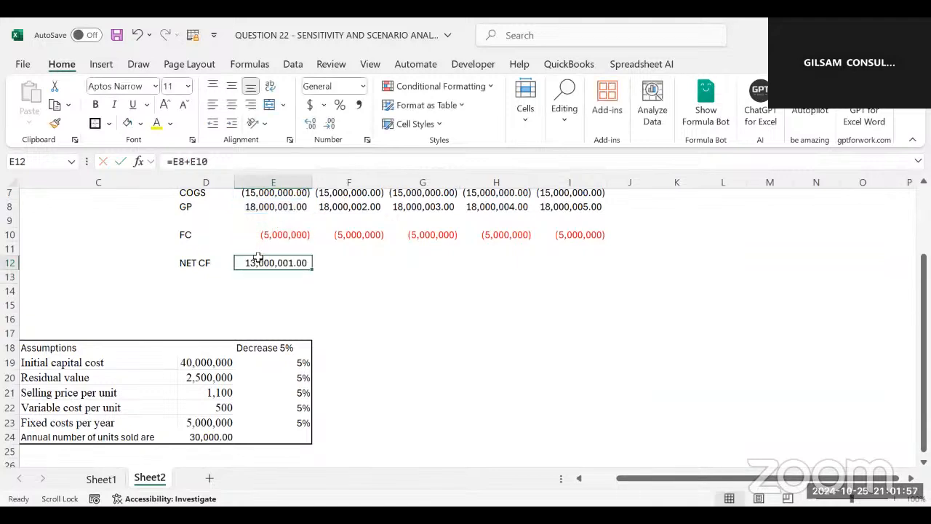
drag(259, 257, 571, 261)
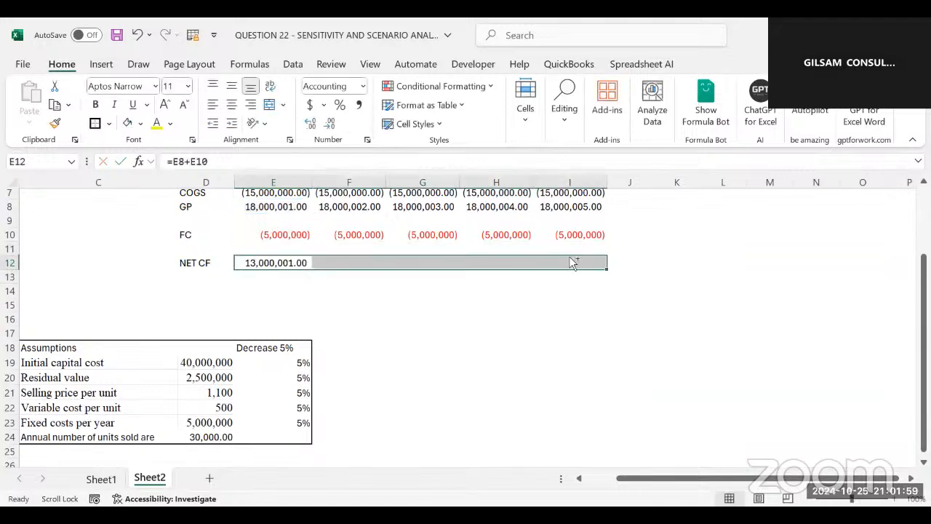
key(ctrl+r)
click(496, 304)
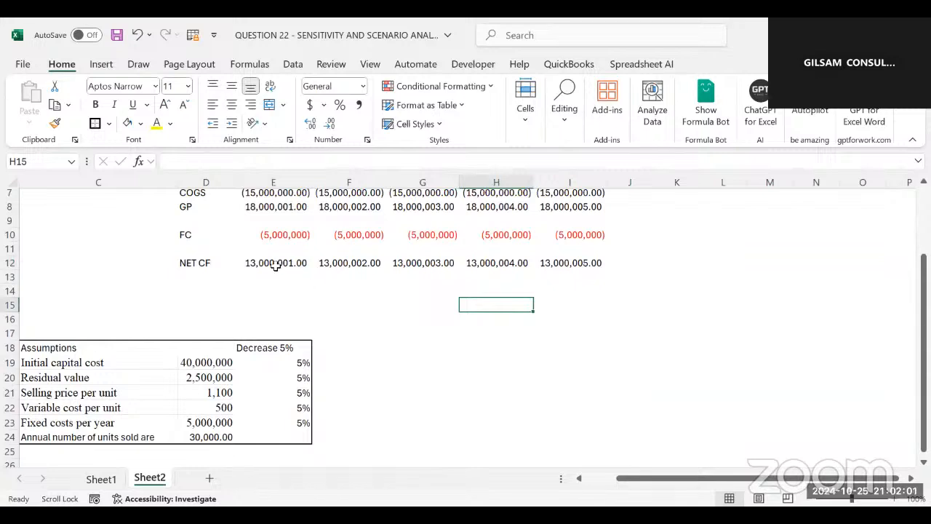
drag(275, 266, 594, 257)
click(457, 291)
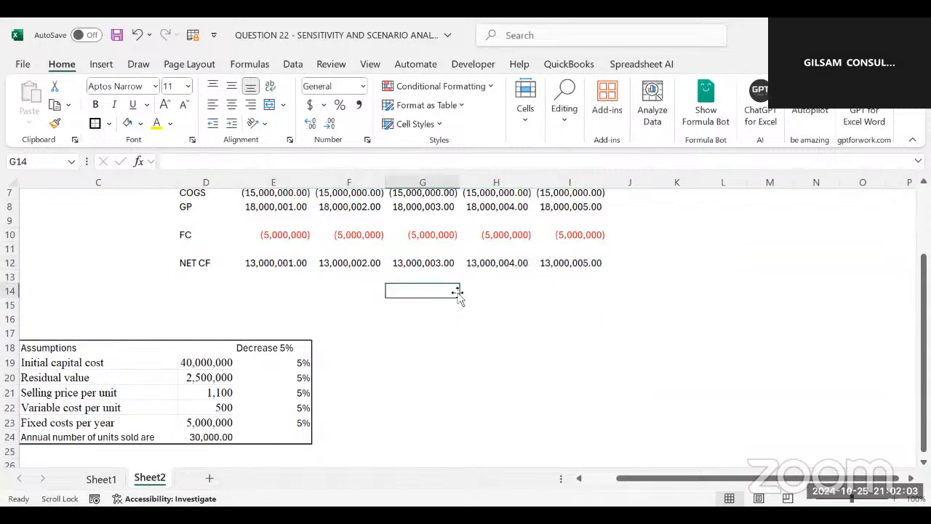
Step: Review the NET CF row on Sheet2 against the project data, additional information and requirements on Sheet1
scroll(457, 291, up, 1)
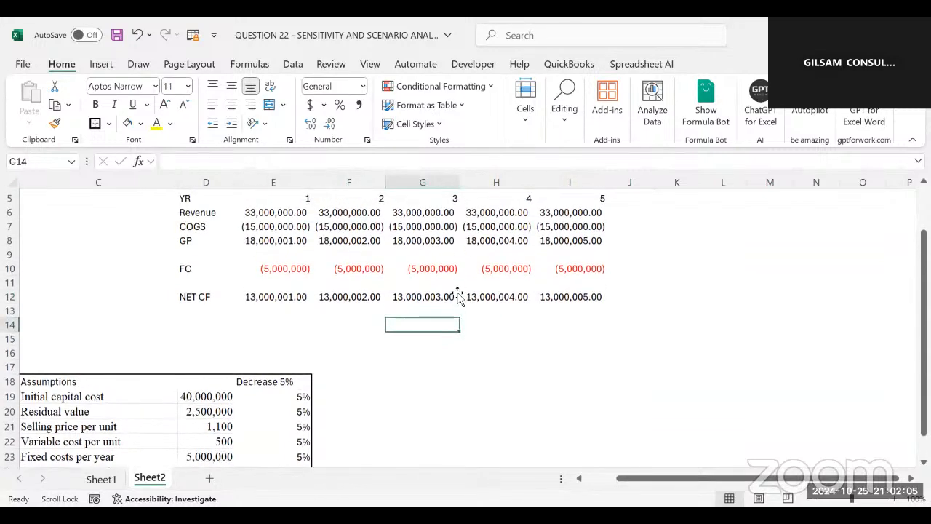
click(205, 297)
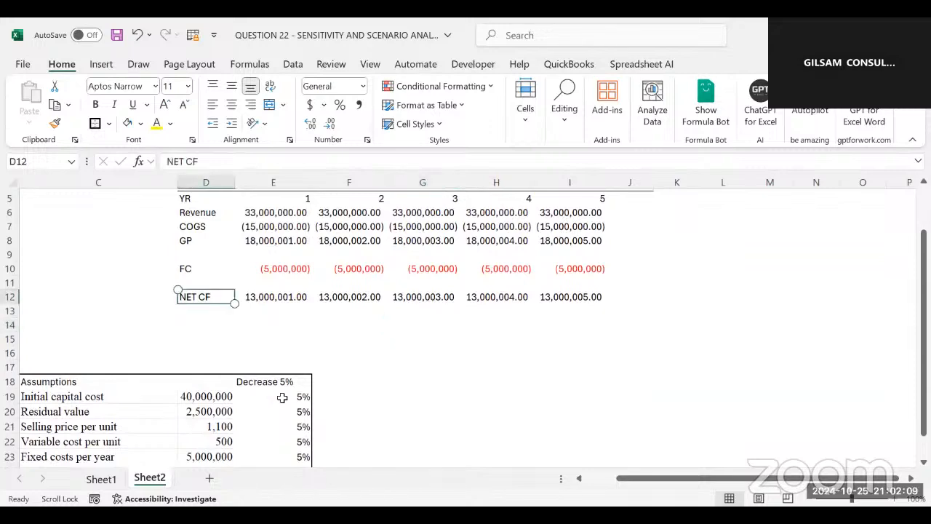
scroll(282, 397, down, 1)
click(102, 479)
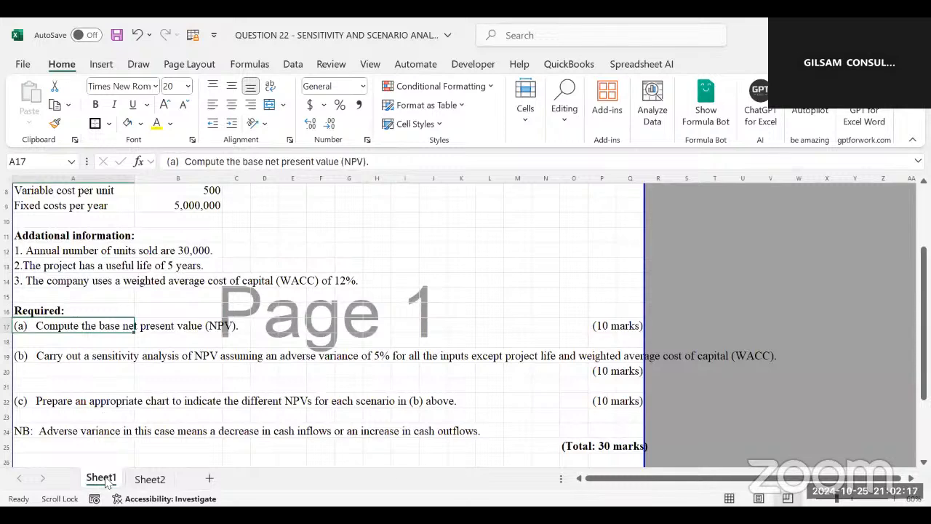
scroll(108, 480, up, 1)
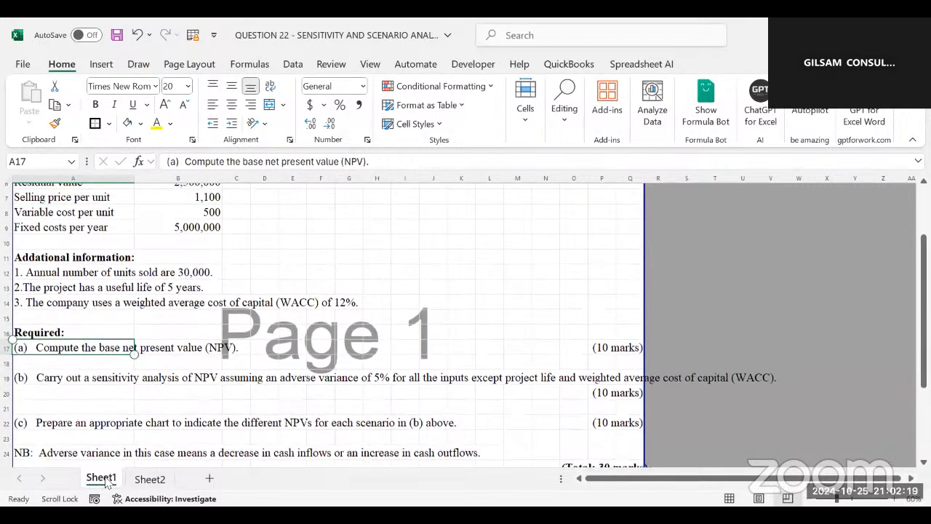
click(150, 479)
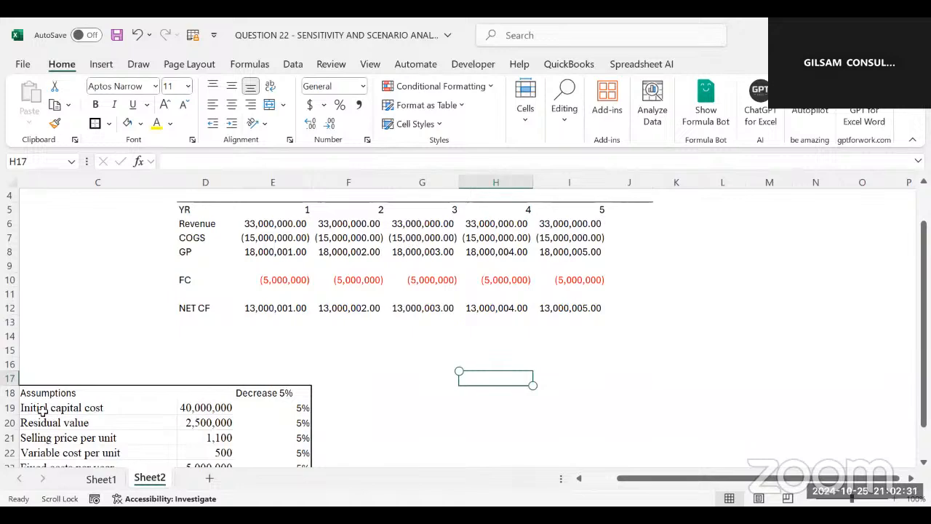
click(392, 353)
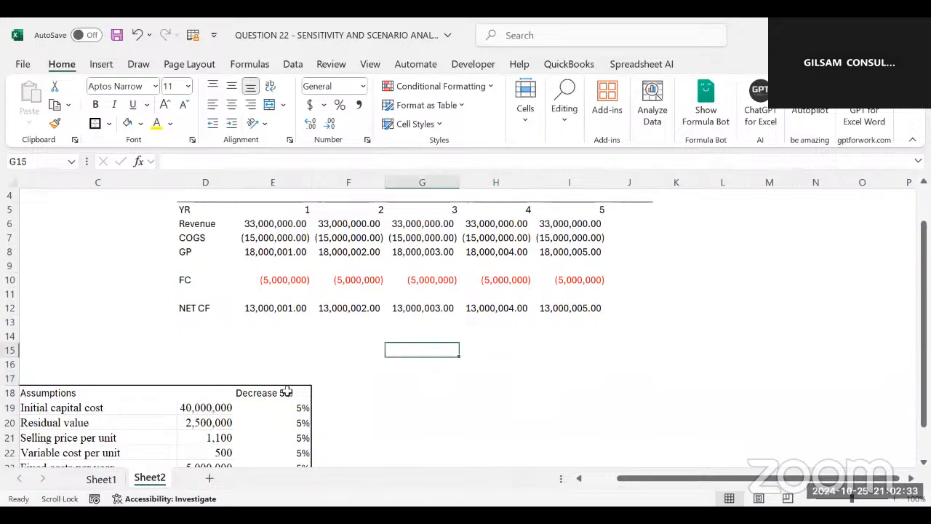
click(101, 479)
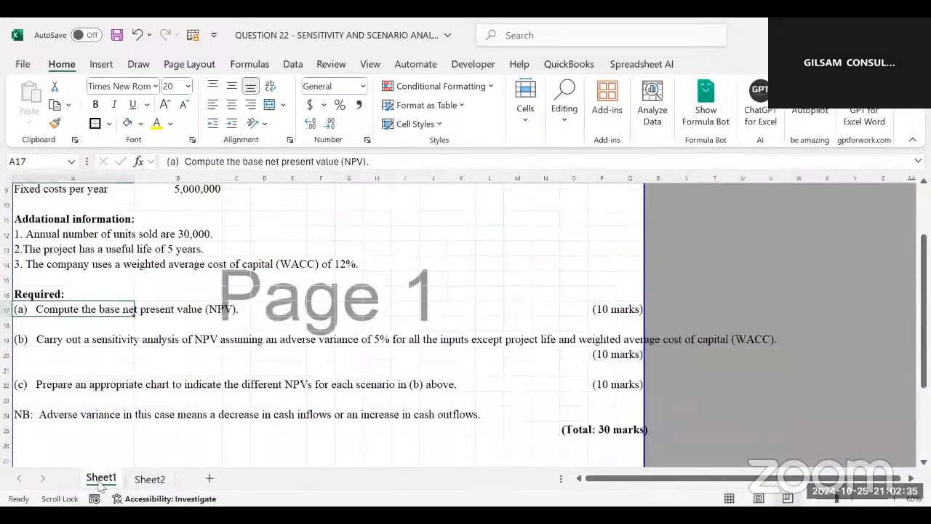
scroll(102, 486, down, 1)
scroll(101, 485, up, 3)
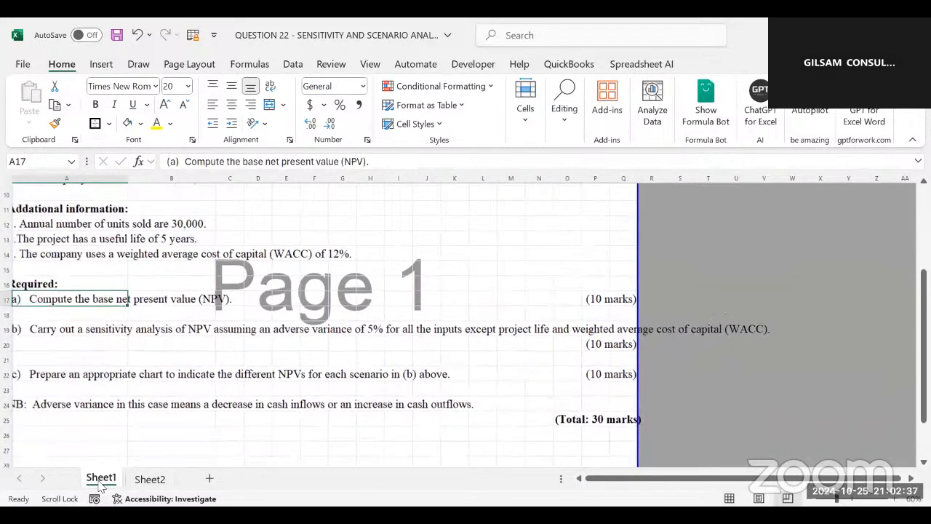
scroll(101, 486, up, 1)
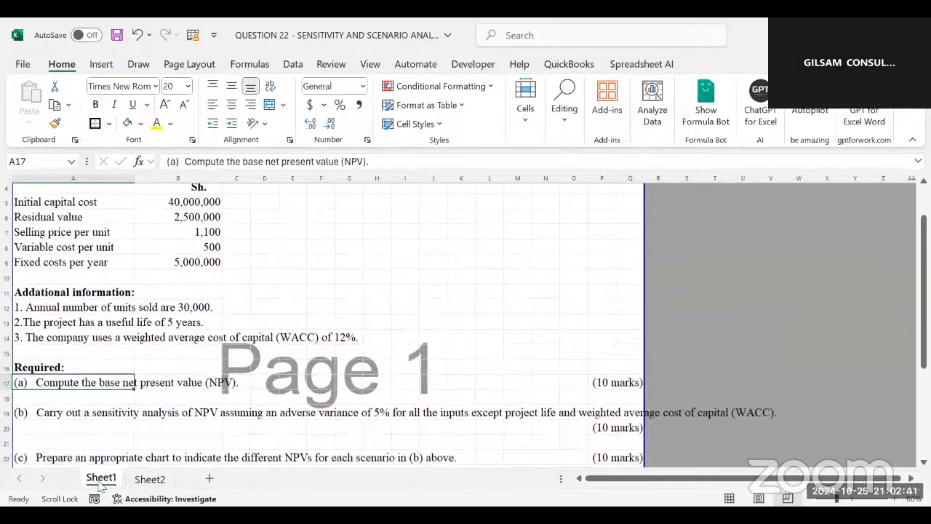
click(155, 483)
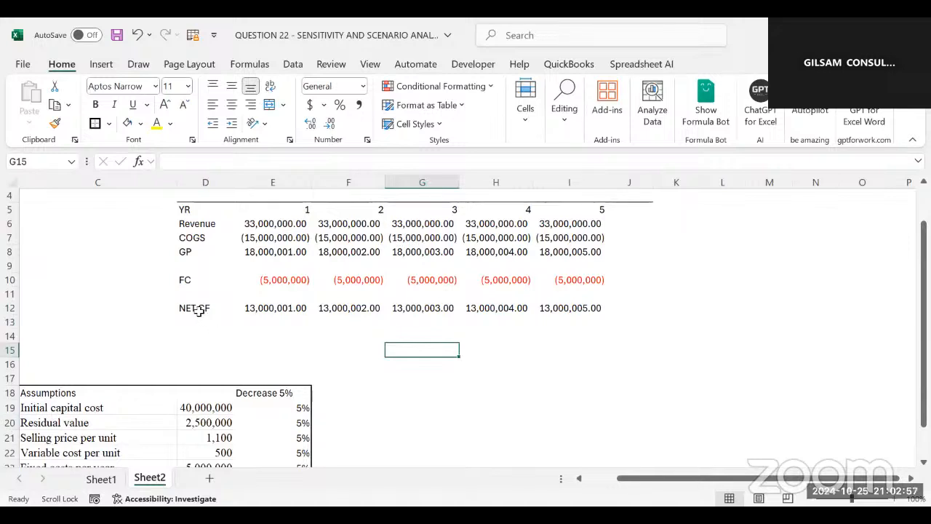
drag(199, 308, 554, 306)
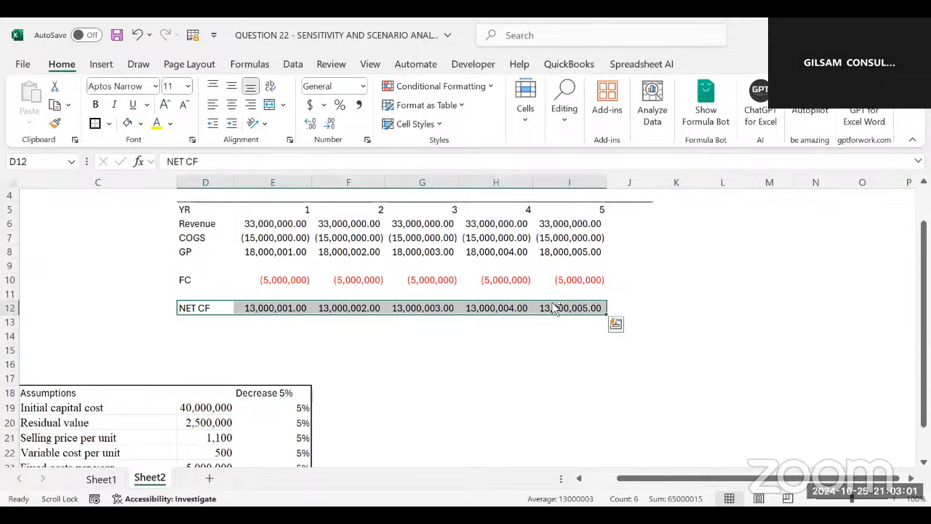
key(ctrl+c)
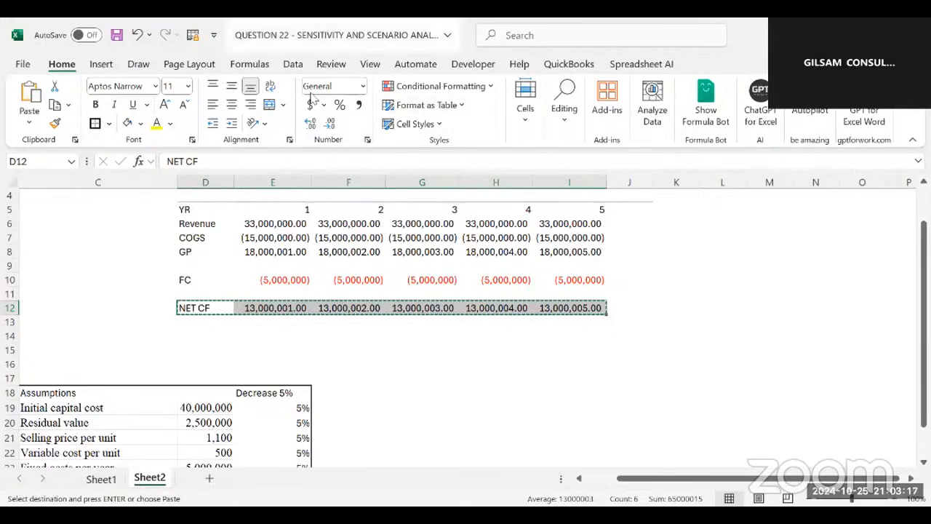
click(378, 364)
click(555, 376)
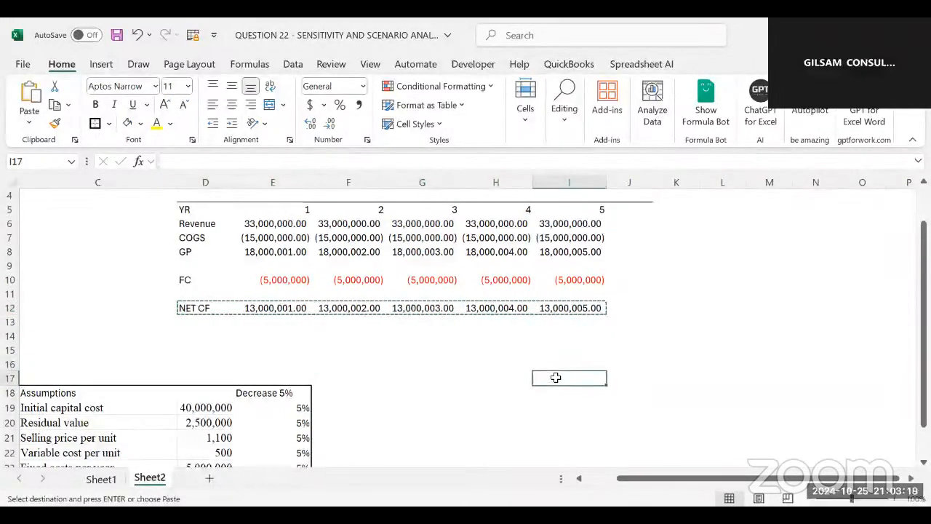
scroll(555, 377, right, 4)
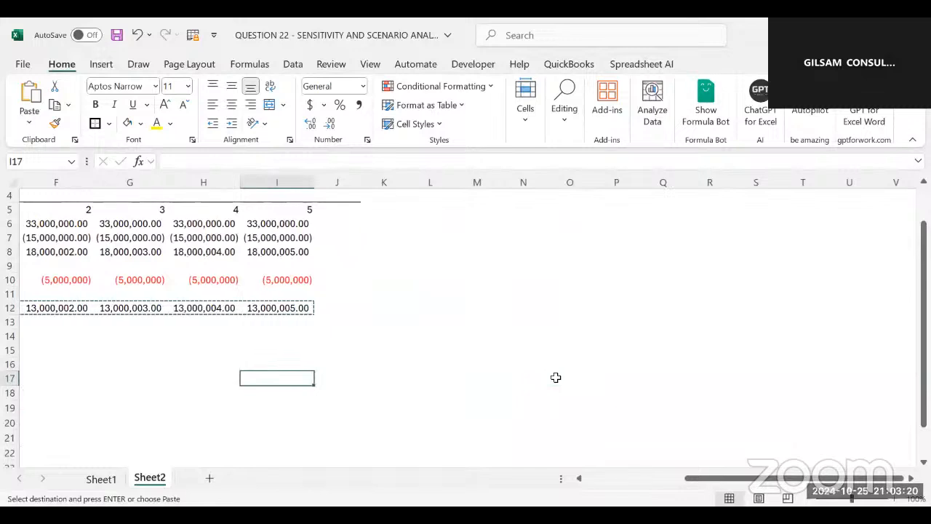
scroll(555, 377, left, 2)
scroll(555, 377, left, 2)
click(480, 352)
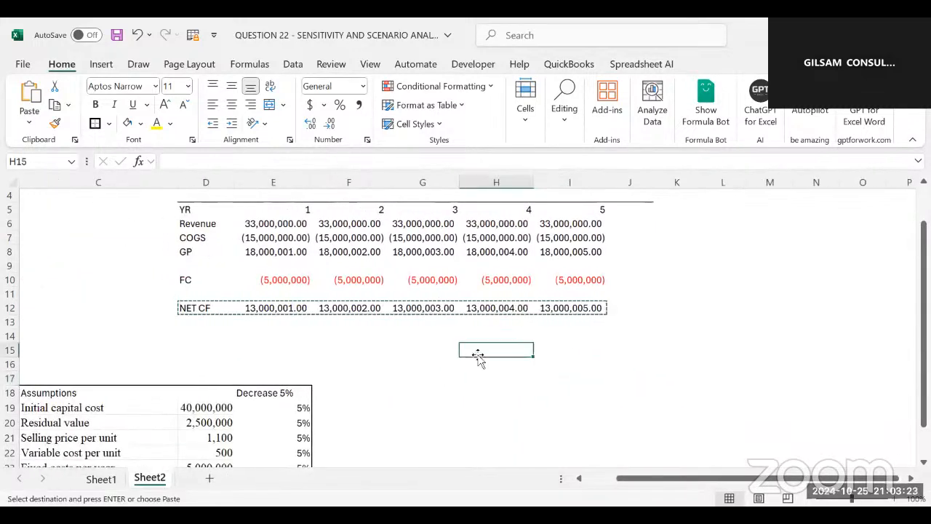
Step: Copy the year row D5:I5 and paste it transposed as a vertical list starting in L5
drag(190, 209, 590, 209)
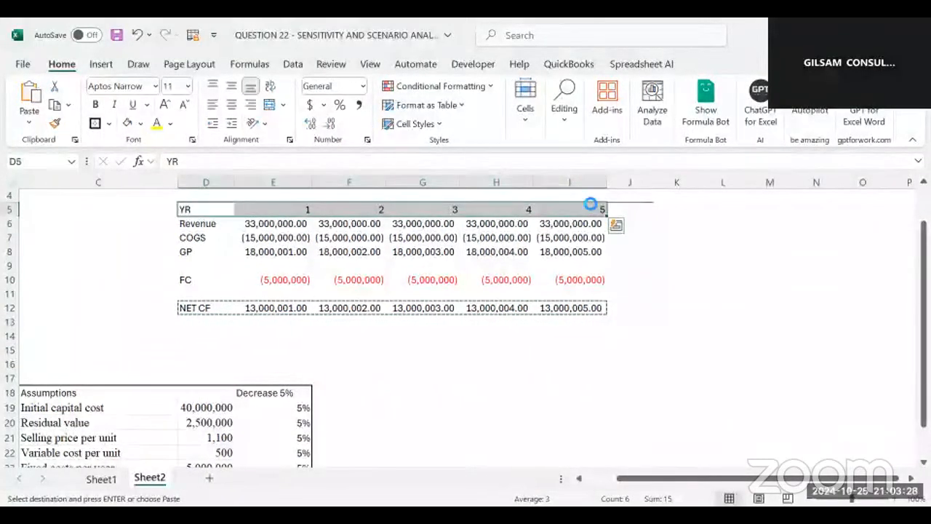
key(ctrl+c)
click(718, 209)
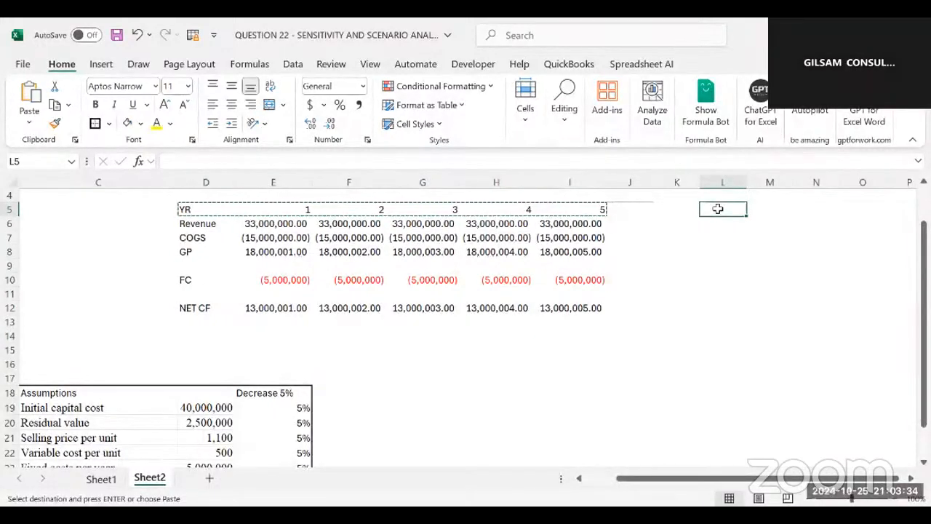
key(ctrl+alt+v)
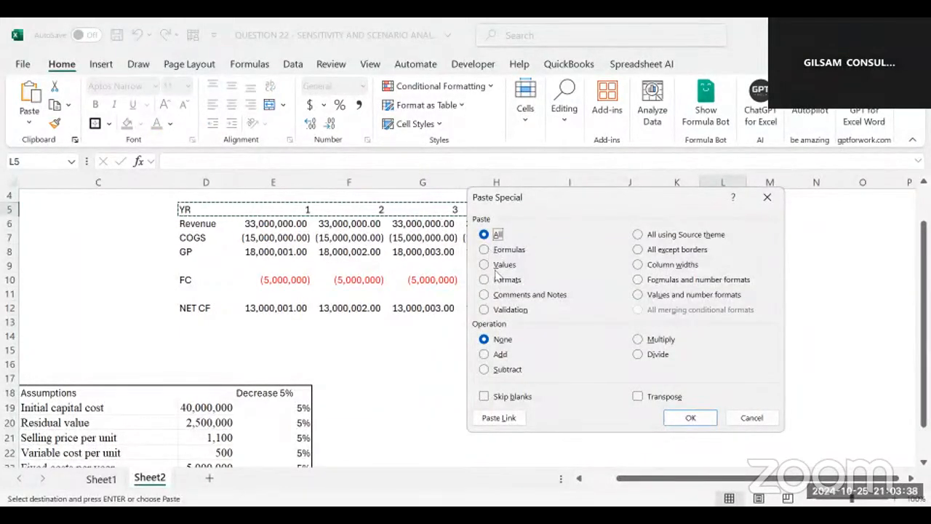
click(638, 397)
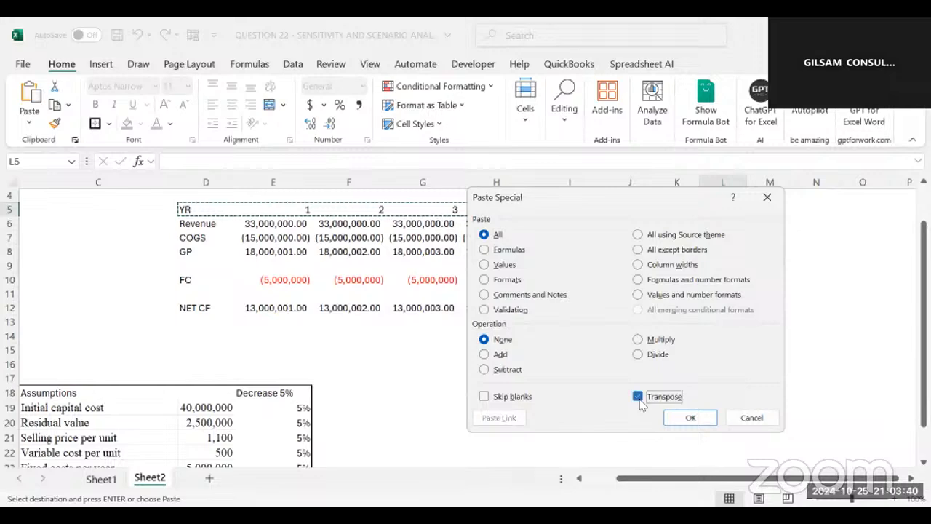
click(688, 417)
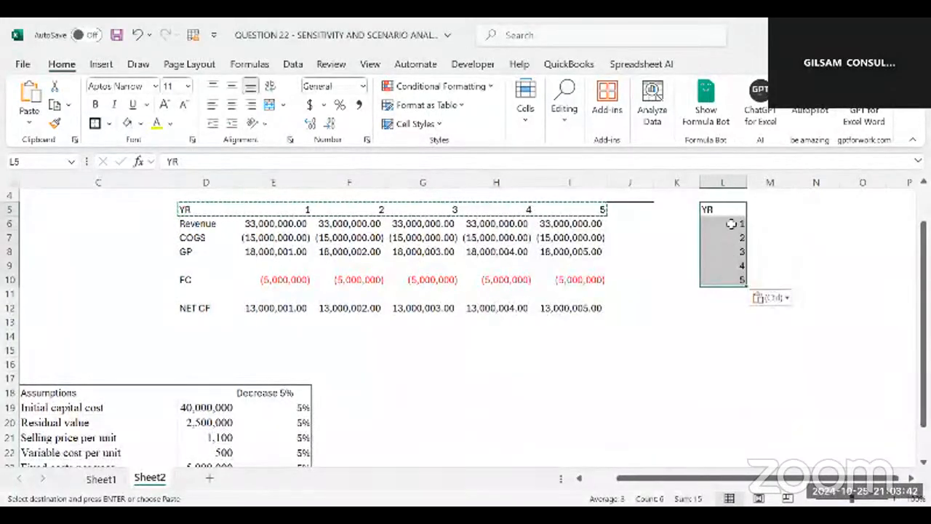
Step: Centre the YR heading in L5 and add the column heading CF in M5
click(731, 223)
drag(731, 223, 724, 281)
click(718, 209)
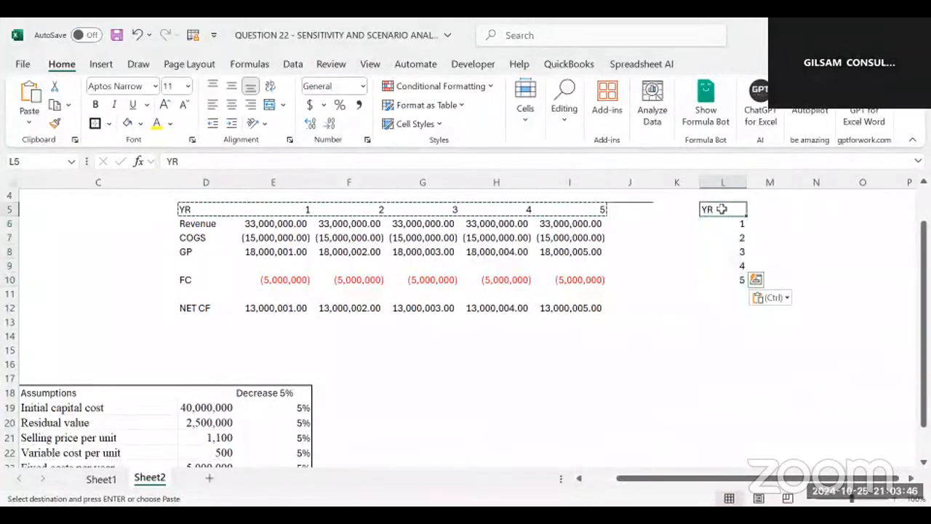
click(232, 104)
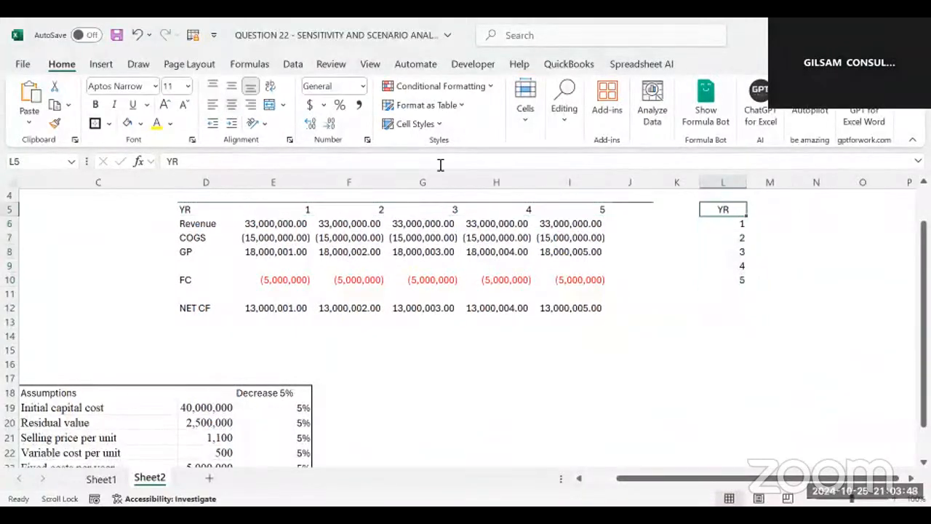
click(771, 209)
text(CF)
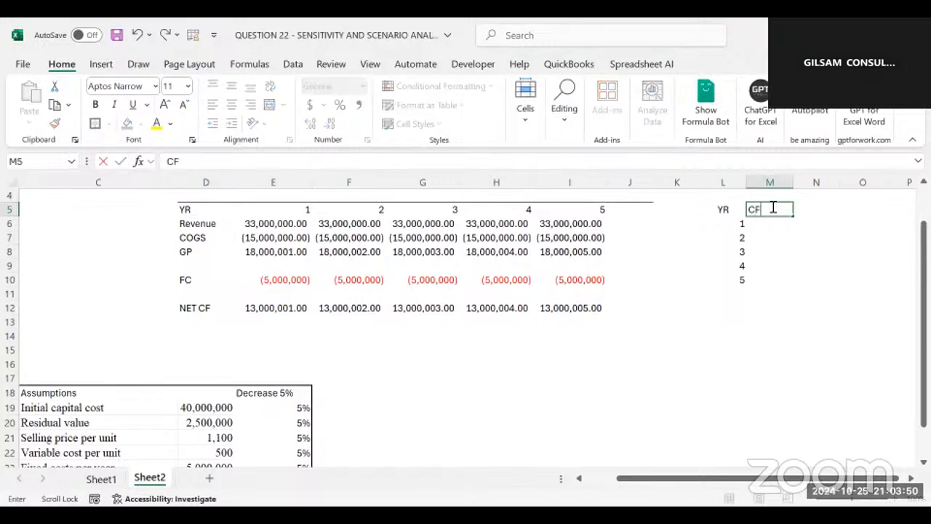
click(661, 263)
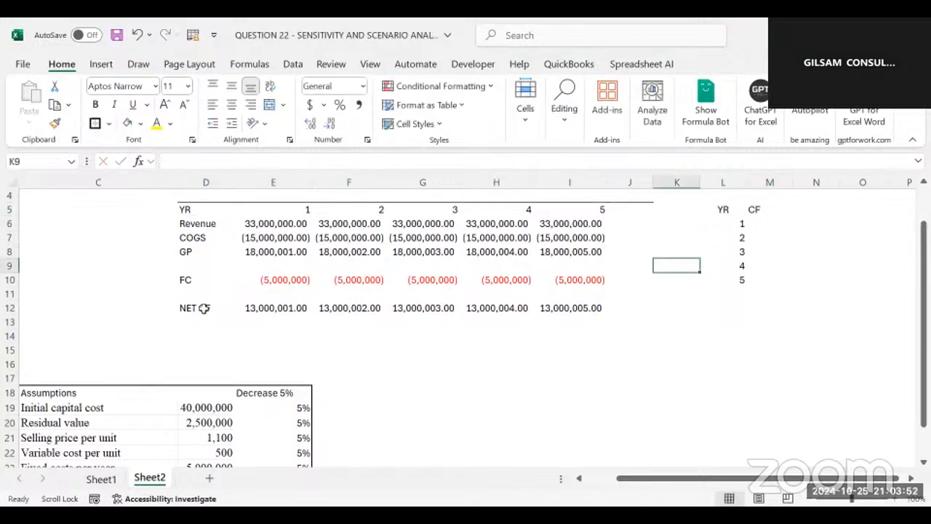
drag(239, 309, 578, 315)
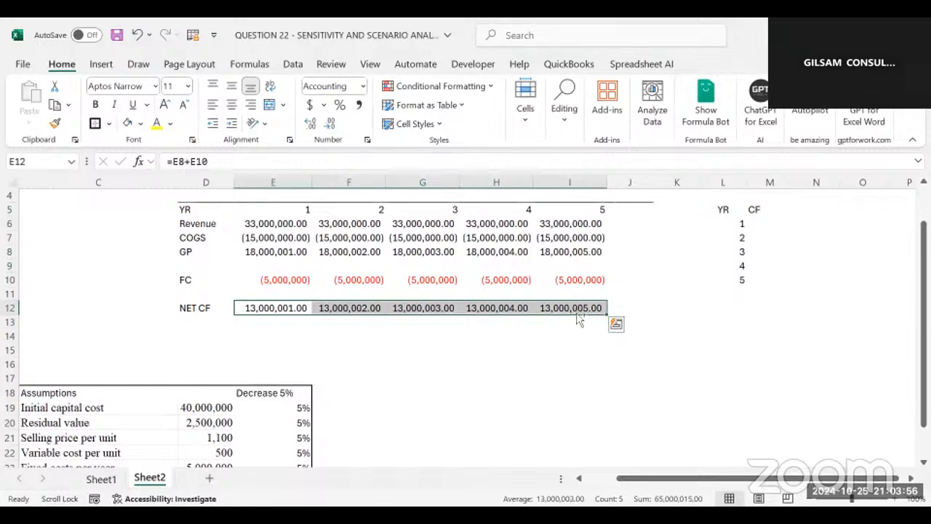
key(ctrl+q)
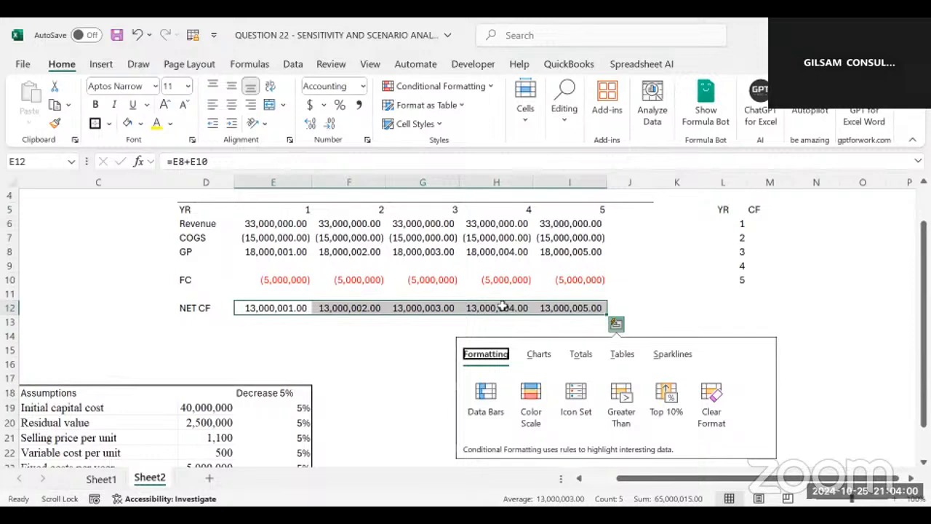
click(571, 308)
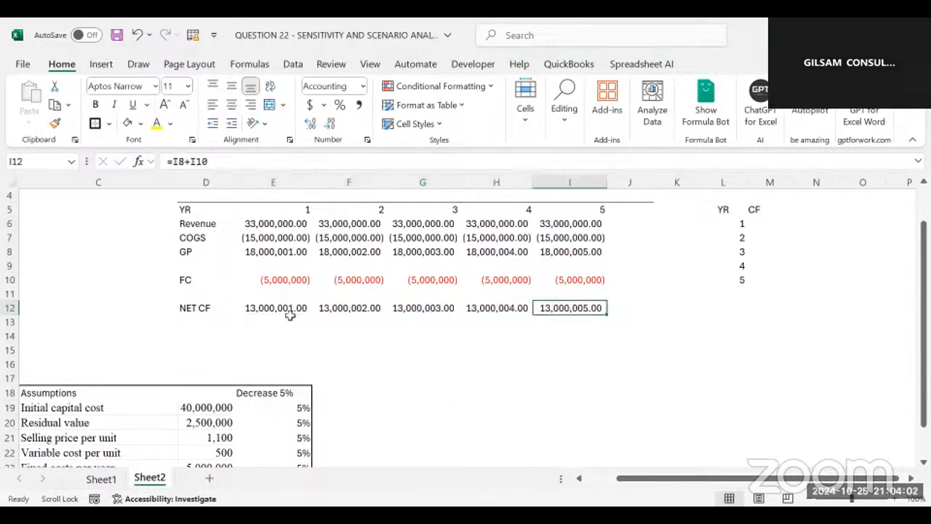
Step: Paste the NET CF figures E12:I12 as transposed values into M6:M10 and format them with the comma style
drag(266, 307, 592, 309)
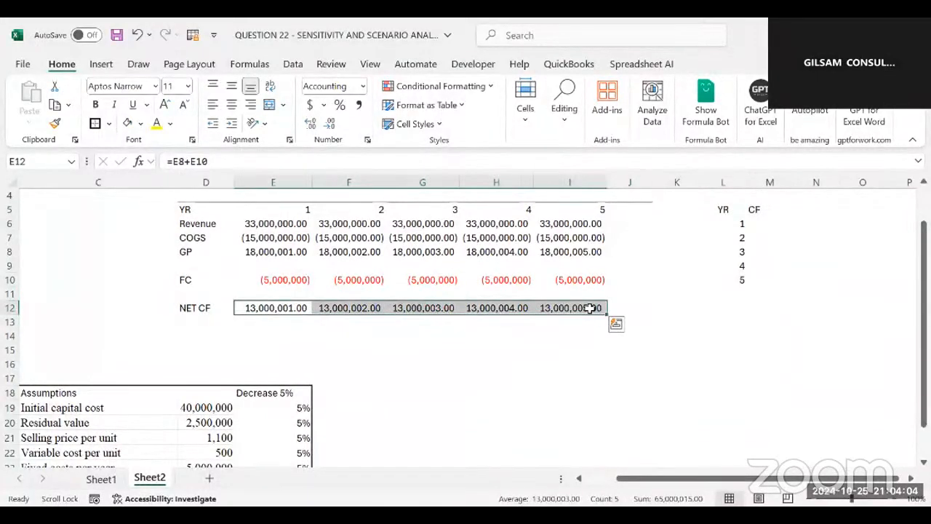
key(ctrl+c)
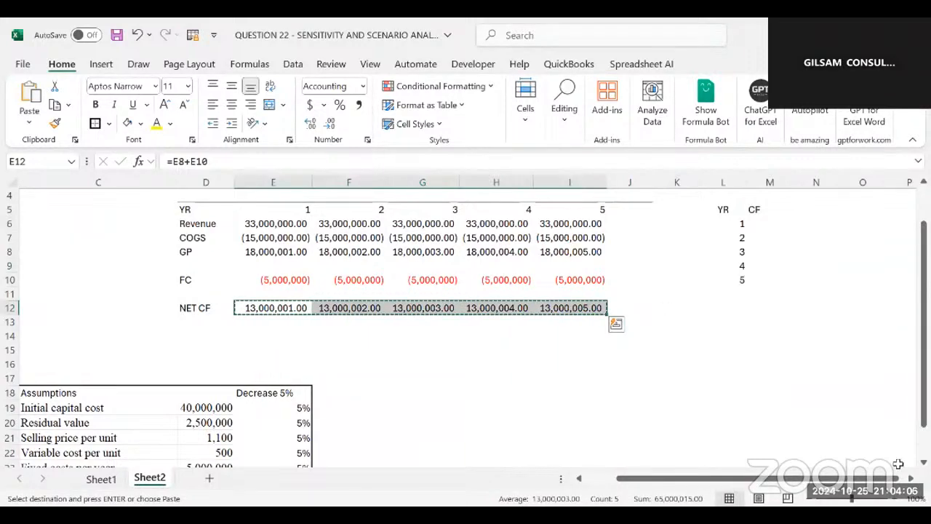
scroll(744, 279, right, 2)
scroll(591, 252, right, 1)
click(547, 224)
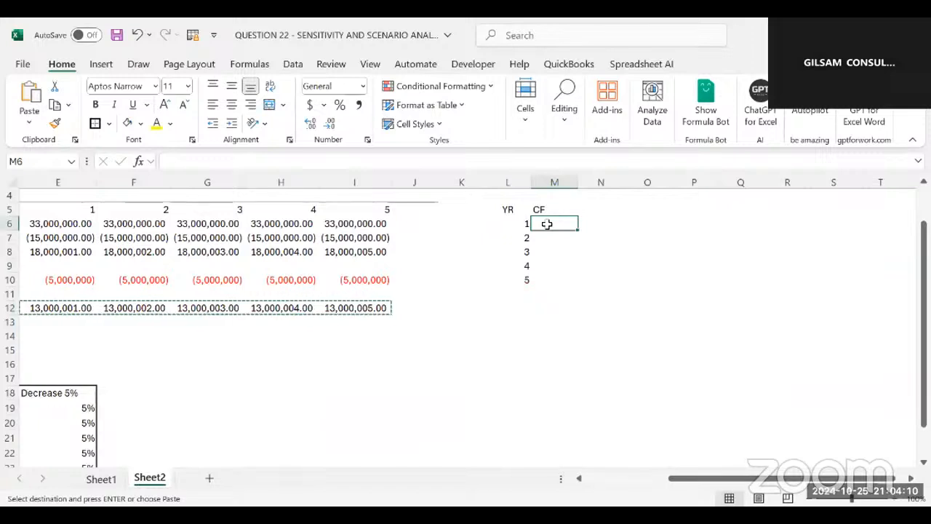
key(ctrl+alt+v)
click(485, 264)
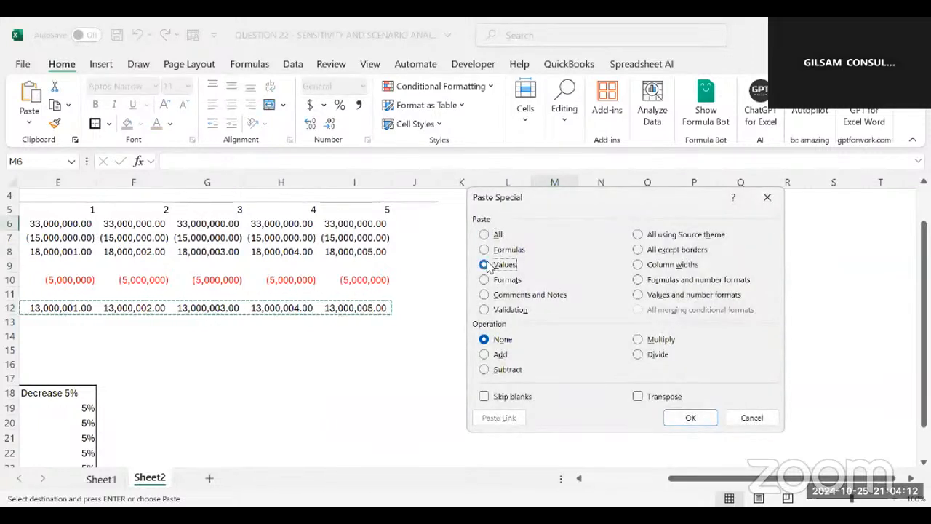
click(639, 398)
click(689, 418)
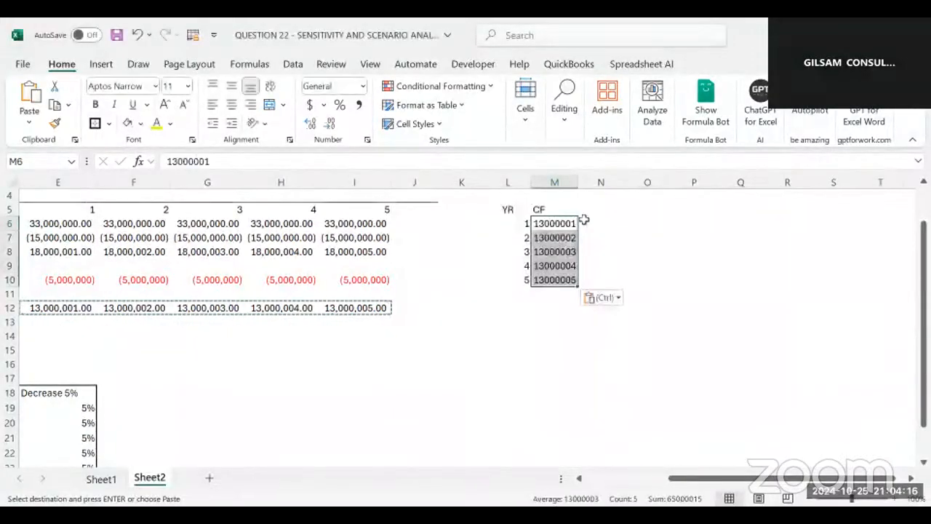
click(360, 107)
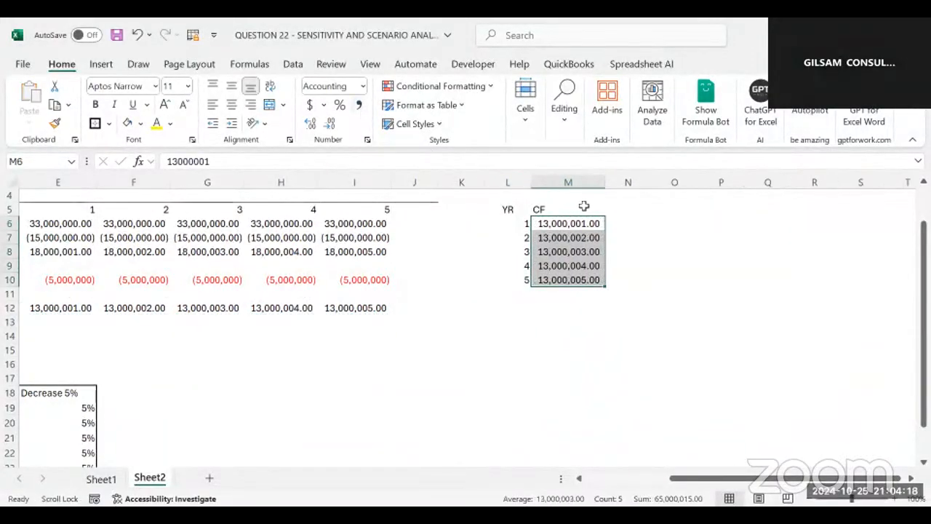
drag(605, 185, 605, 185)
Step: Add the column heading PVIF in N5, beside CF
click(625, 208)
text(PV)
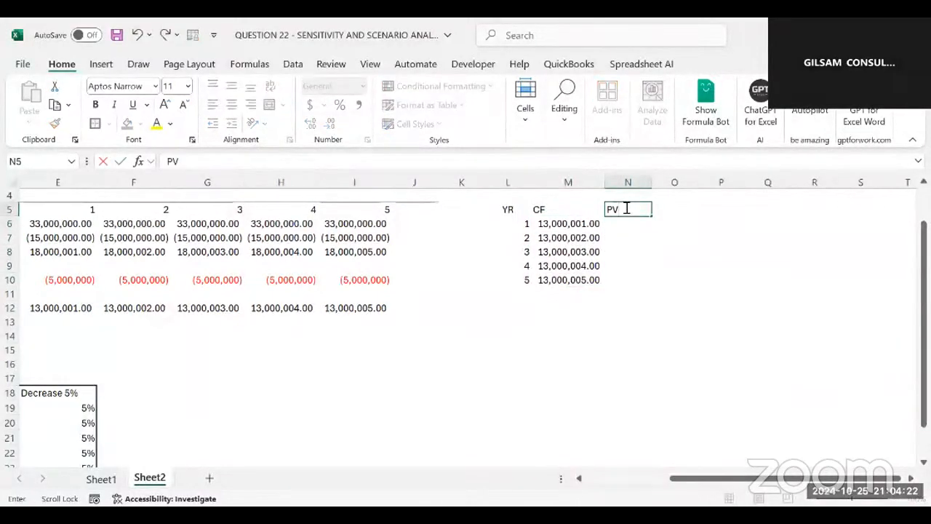
text(IF)
click(598, 223)
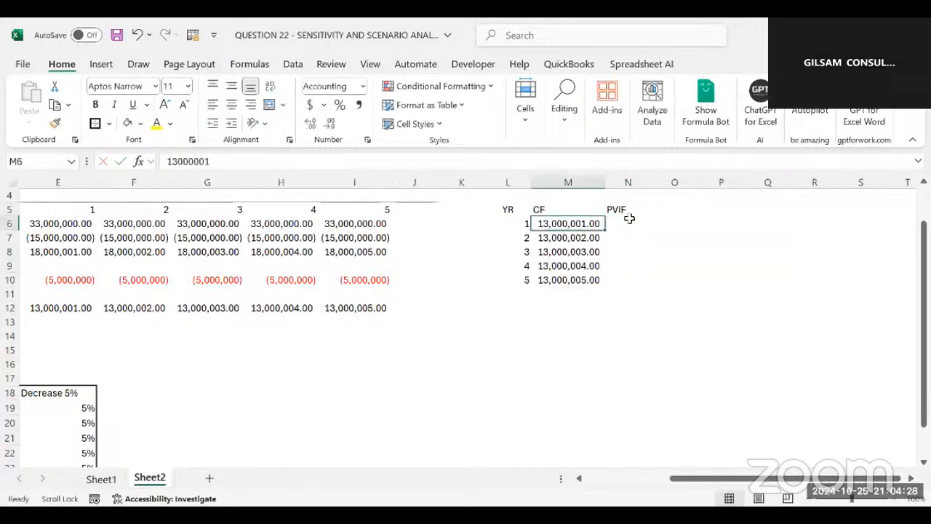
click(626, 219)
click(628, 209)
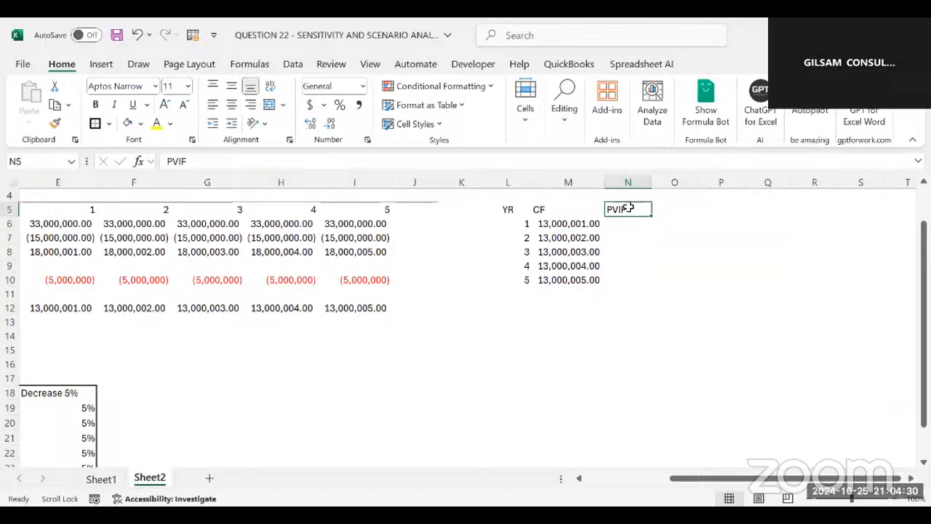
Step: Check the WACC on Sheet1 and extend the N5 heading on Sheet2 to PVIF 12%
click(106, 483)
click(331, 335)
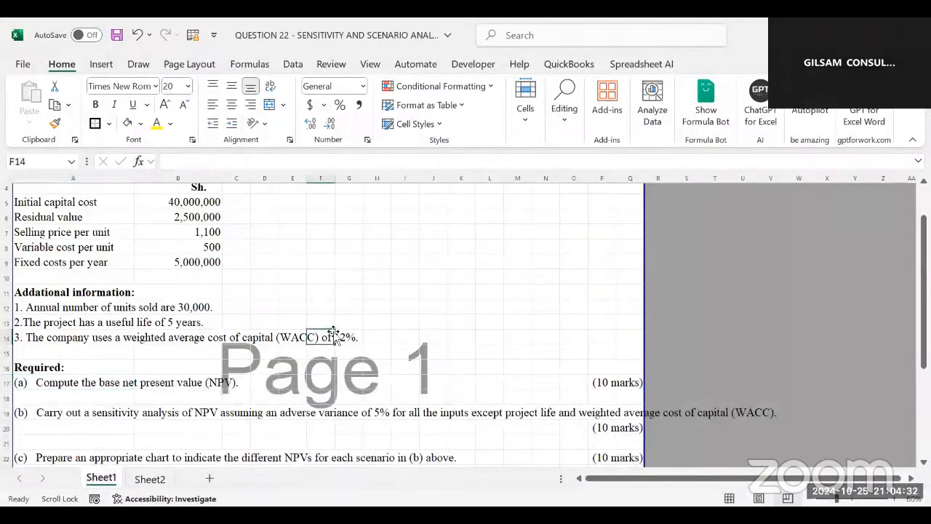
click(150, 478)
click(216, 161)
text(1)
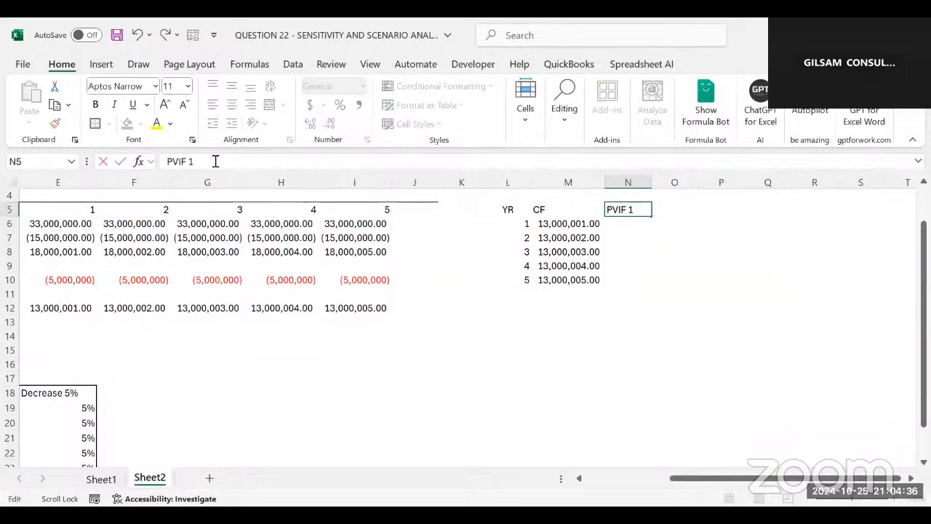
text(2%)
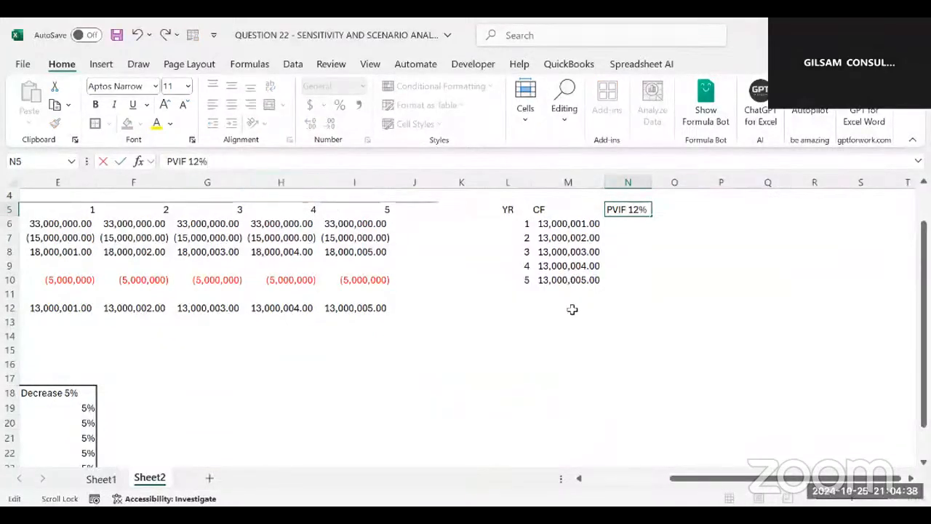
click(628, 322)
Step: Append the discount factor formula to the heading in N5 so that it reads PVIF 12% (1+R)-N
click(625, 227)
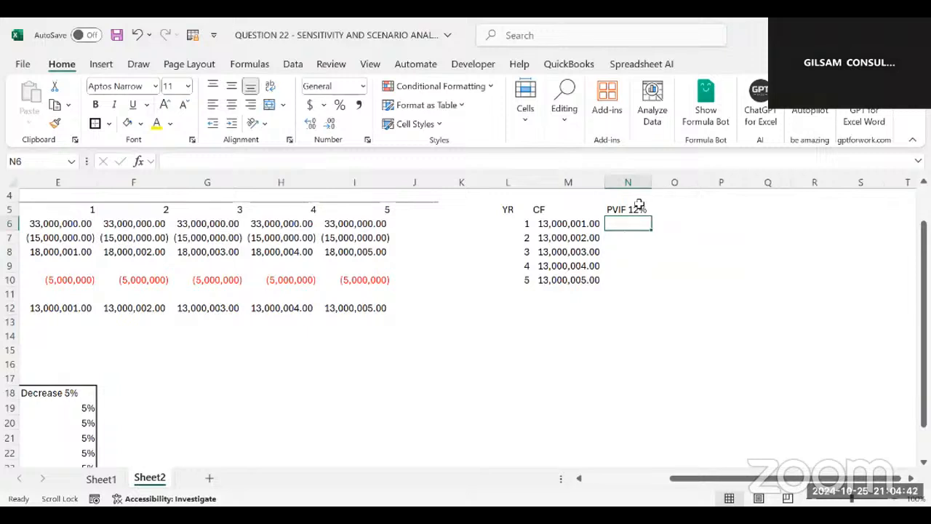
click(640, 205)
click(274, 154)
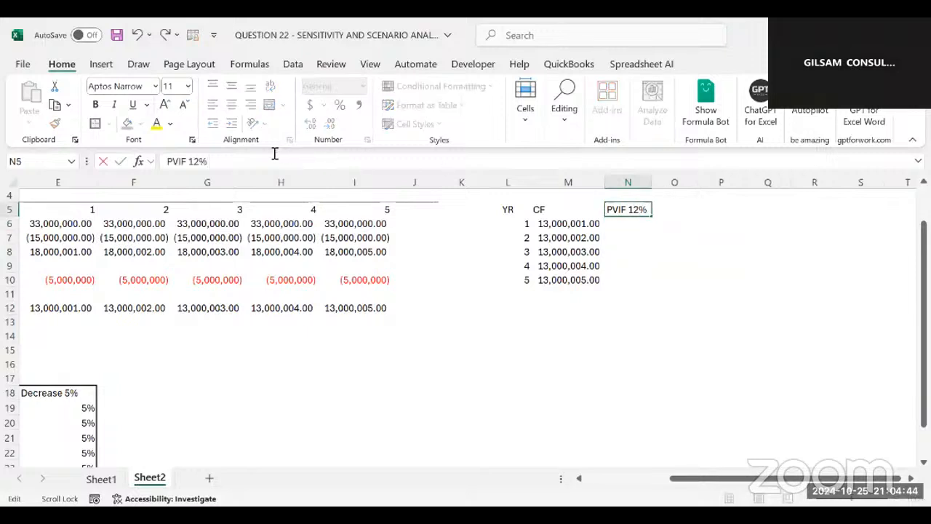
text(()
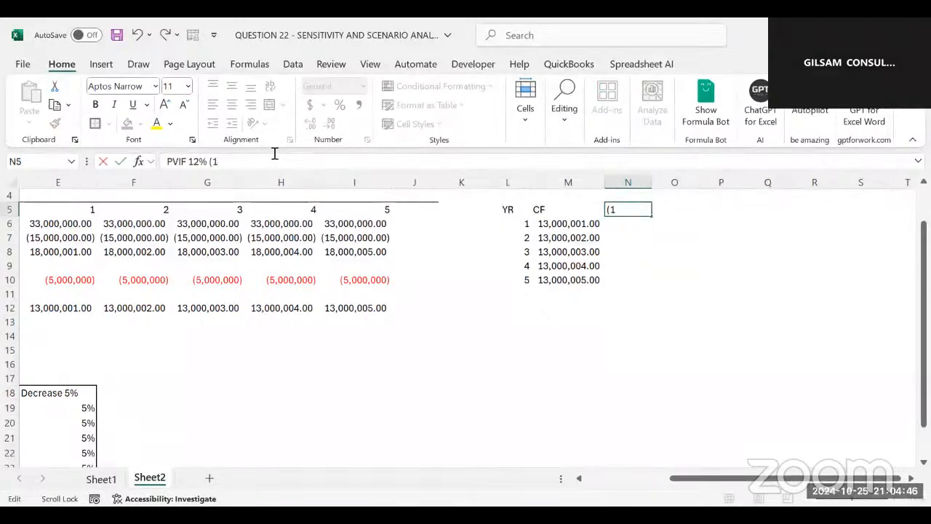
text(1+R)-n)
key(BackSpace)
text(N)
click(643, 318)
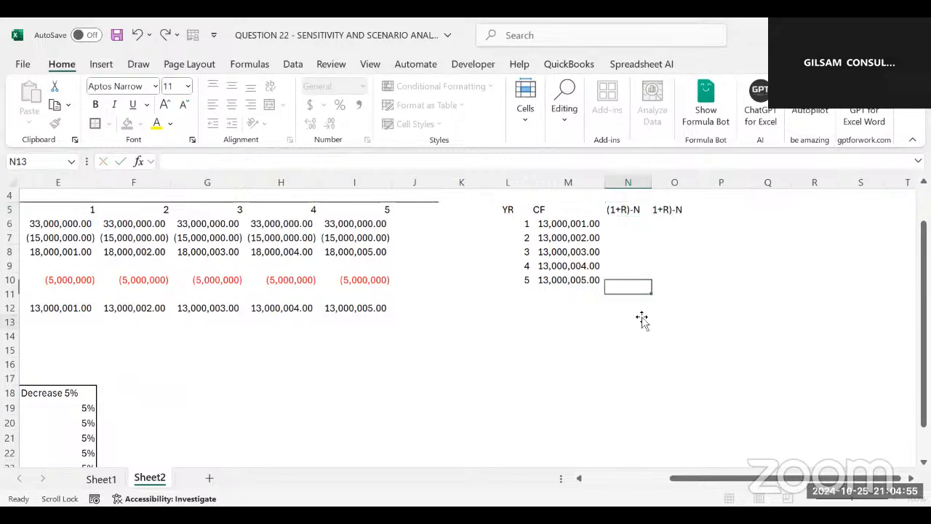
click(624, 211)
Step: Enter the year 1 discount factor formula =(1.12)^-1 in N6
click(621, 221)
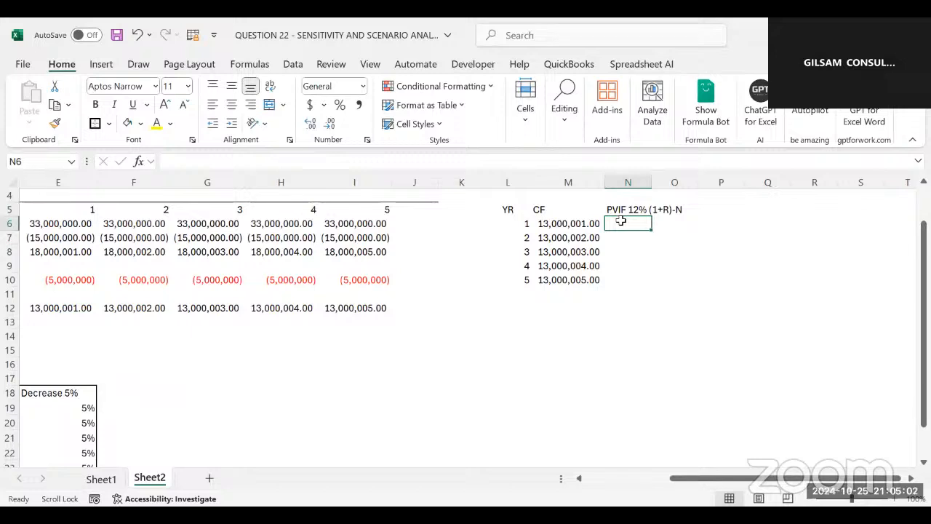
click(531, 224)
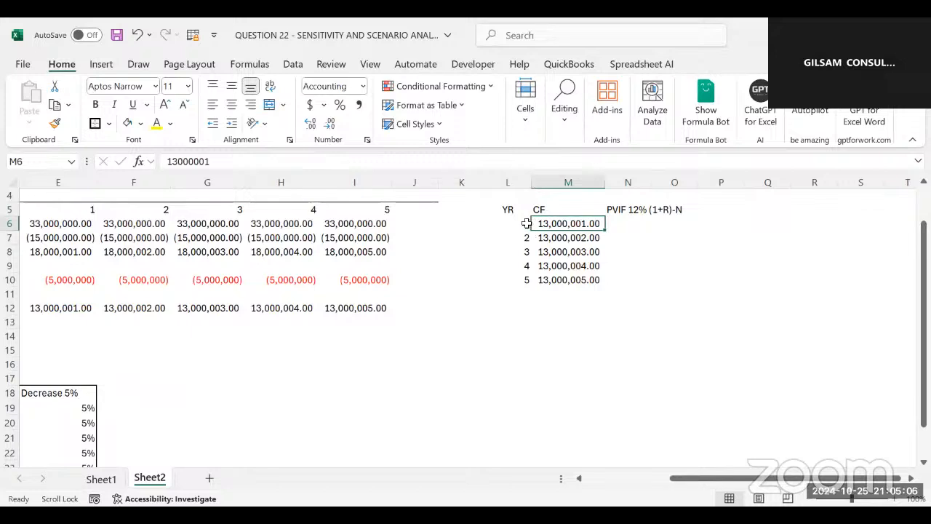
click(617, 228)
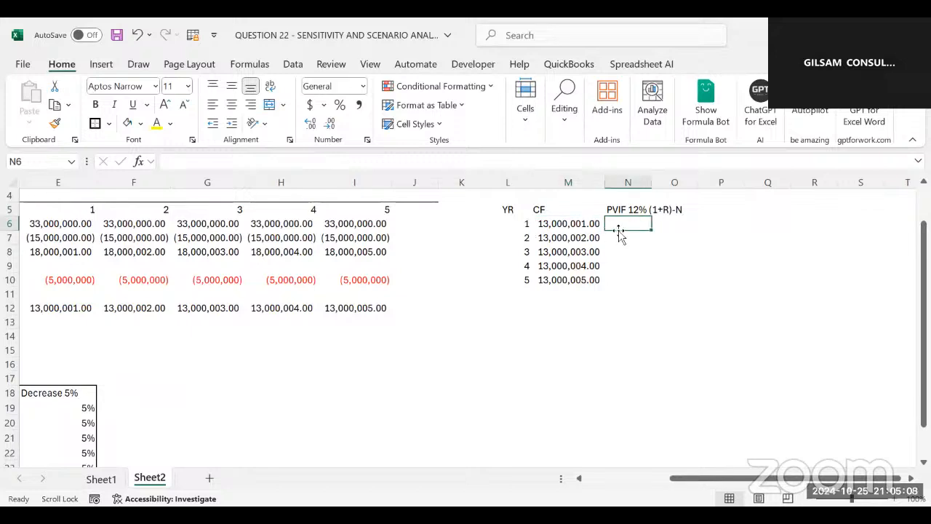
text(=)
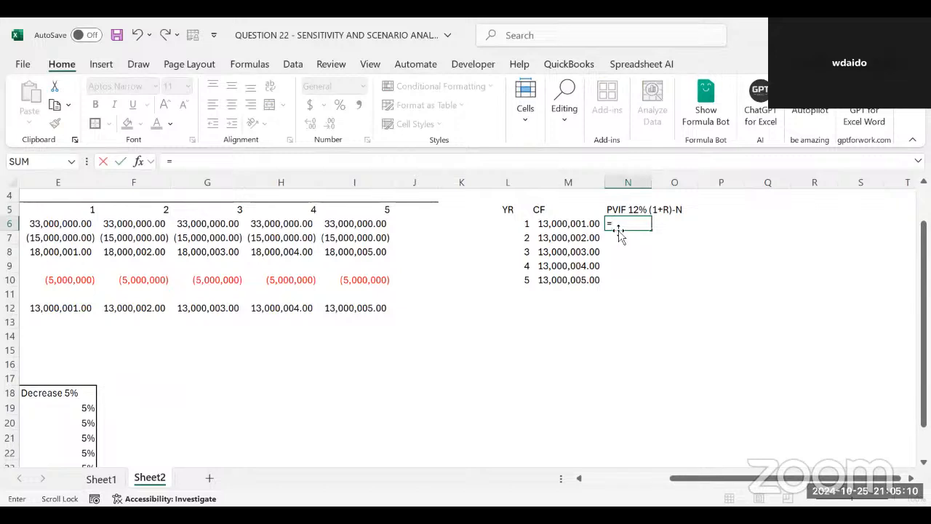
text(PV)
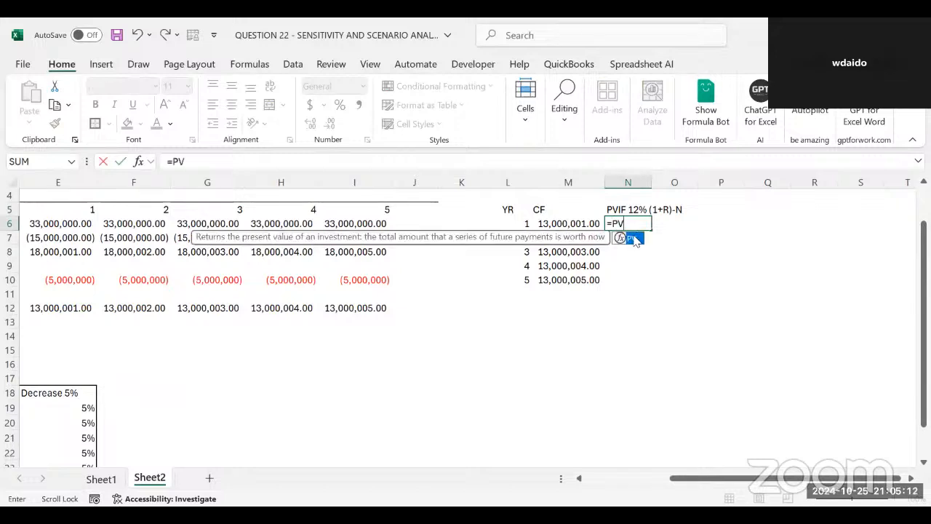
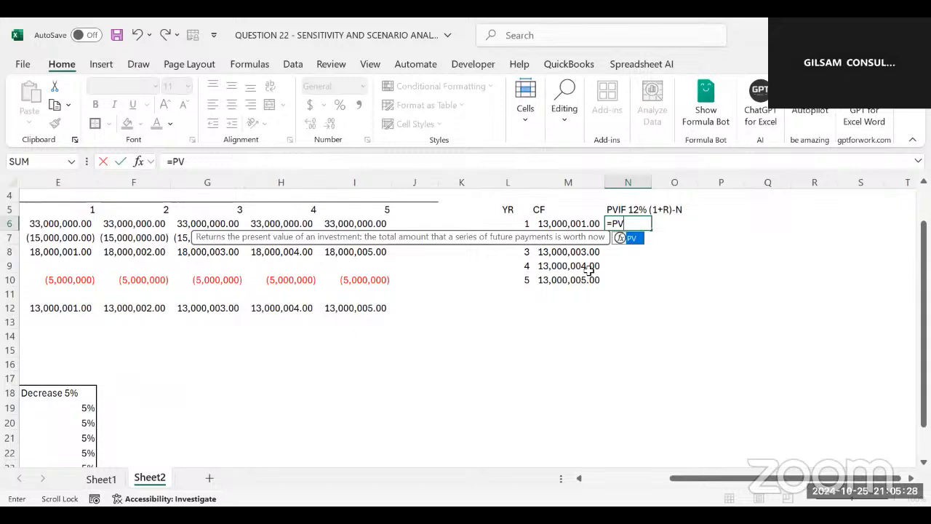
key(BackSpace)
key(BackSpace)
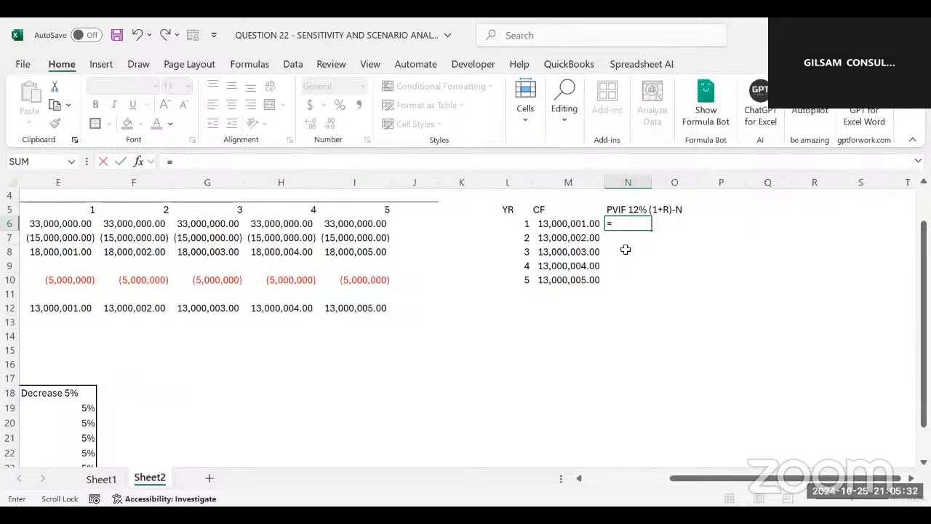
text((1.12)^-)
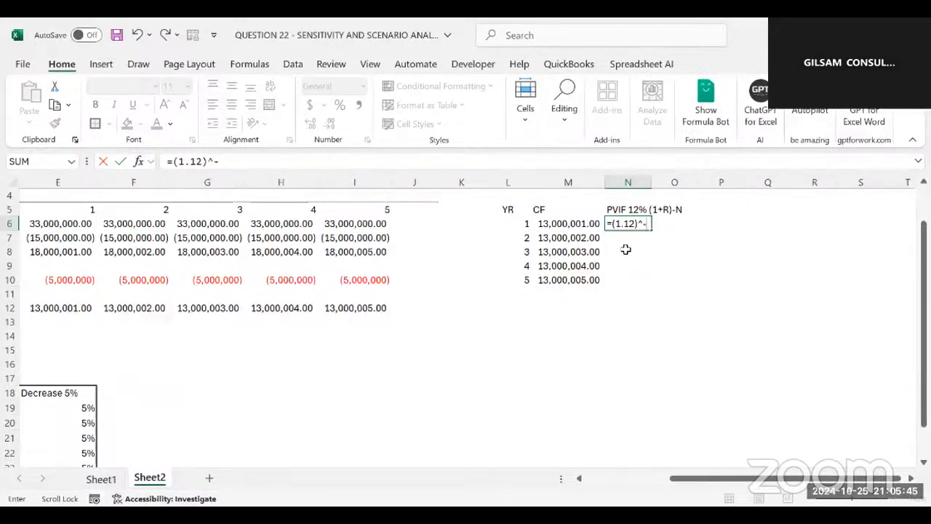
text(1)
key(Return)
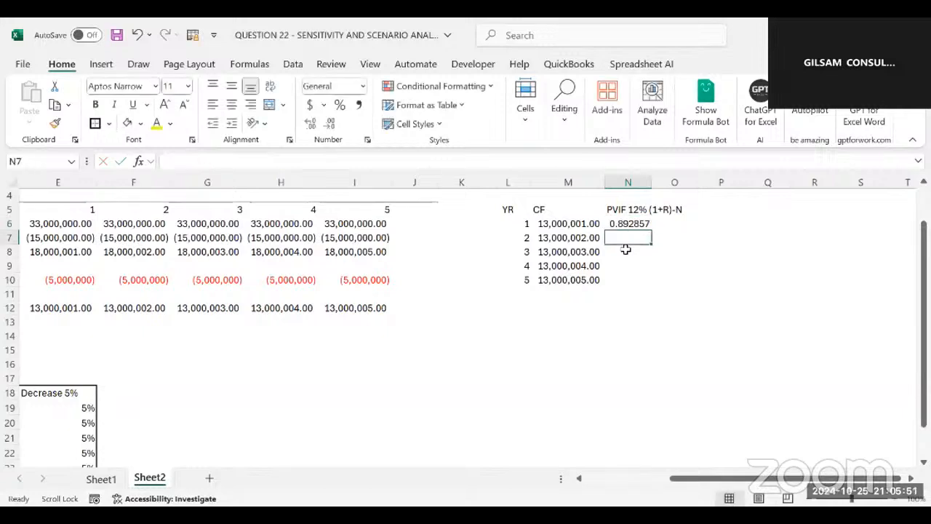
Step: Widen column M and copy the discount factor formula from N6 down to N10
click(625, 222)
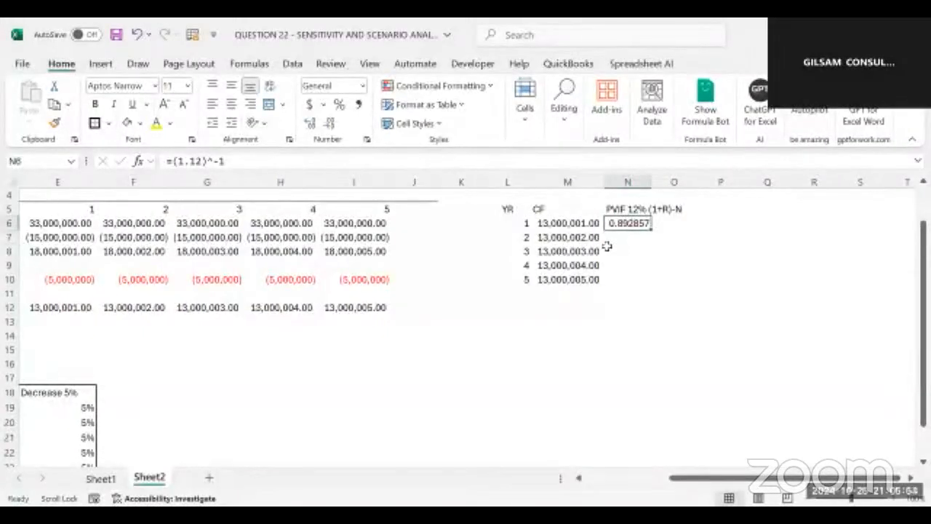
drag(605, 183, 646, 186)
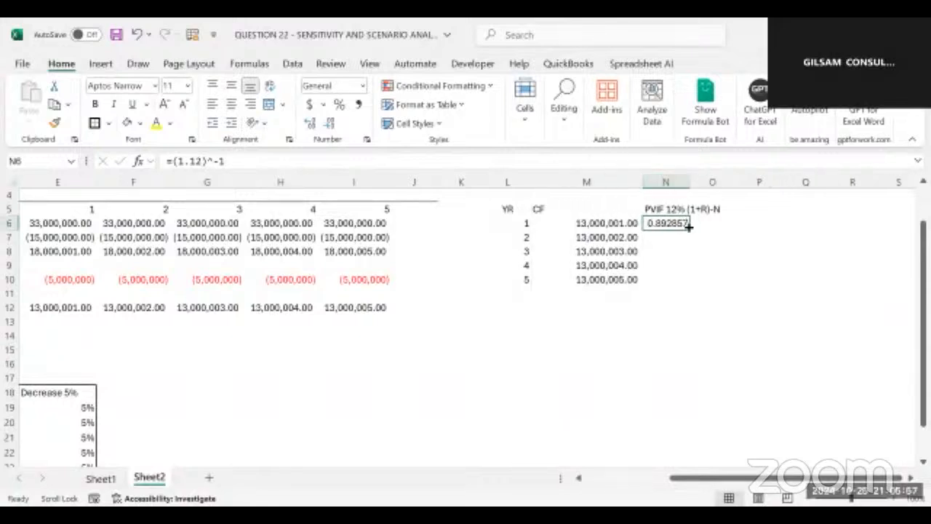
drag(688, 227, 683, 283)
Step: Change the exponent in the year 2 and year 3 factor formulas, N7 and N8, to -2 and -3
click(667, 237)
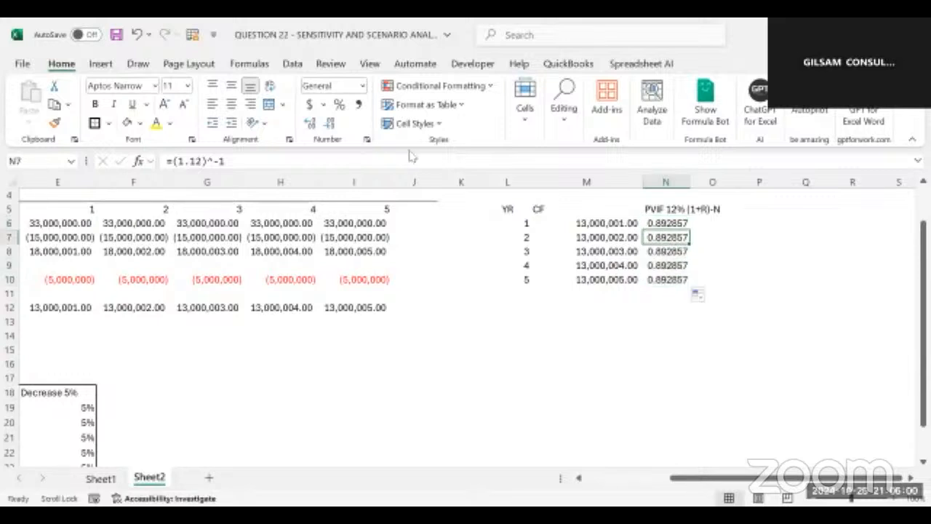
click(258, 163)
click(671, 349)
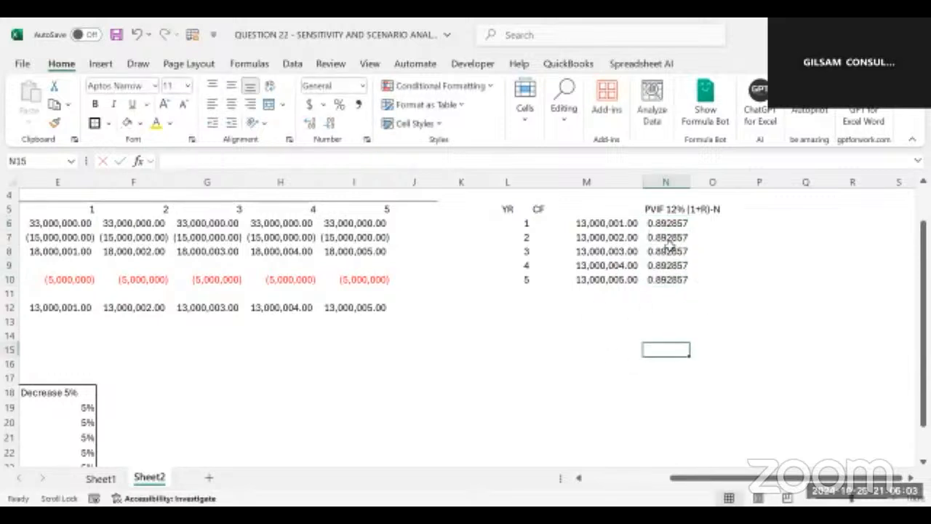
click(662, 237)
click(235, 161)
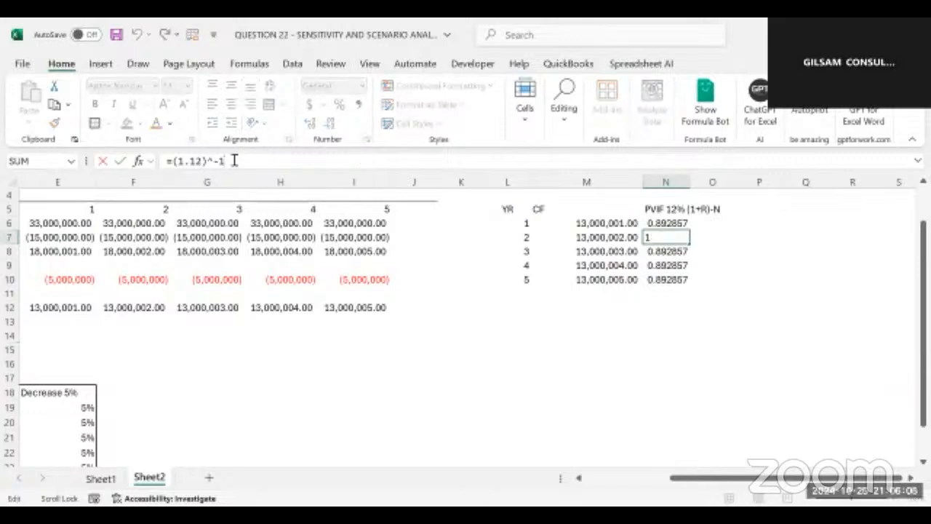
key(BackSpace)
text(2)
key(Return)
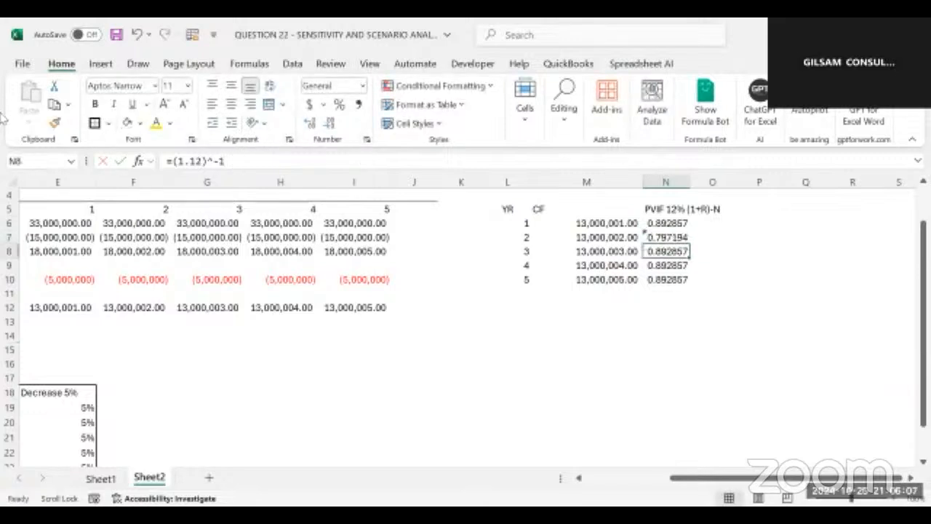
click(233, 161)
key(BackSpace)
text(3)
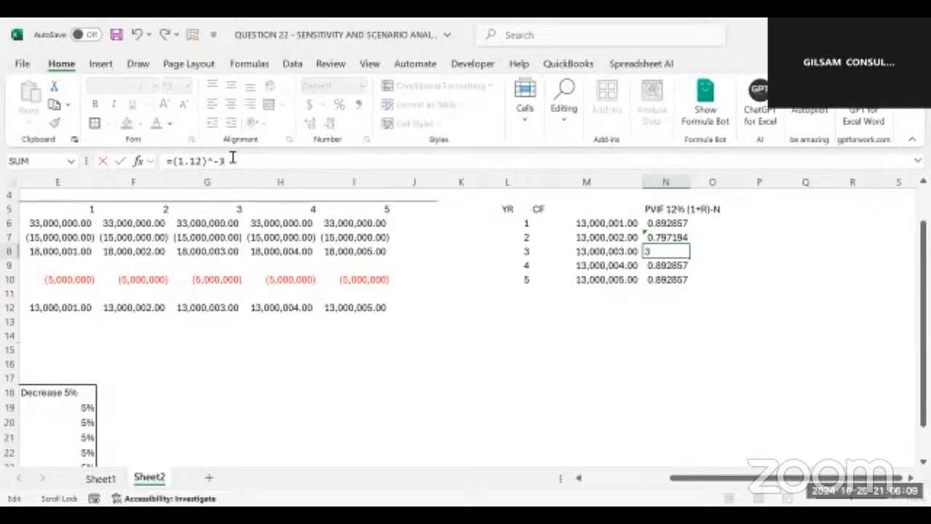
key(Return)
Step: Change the exponent in the year 4 and year 5 factor formulas, N9 and N10, to -4 and -5
click(227, 161)
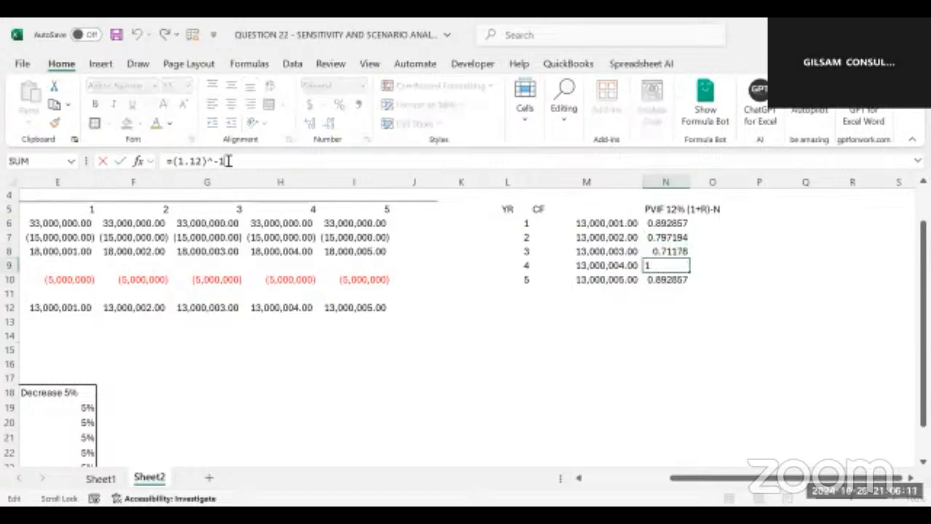
key(BackSpace)
text(4)
key(Return)
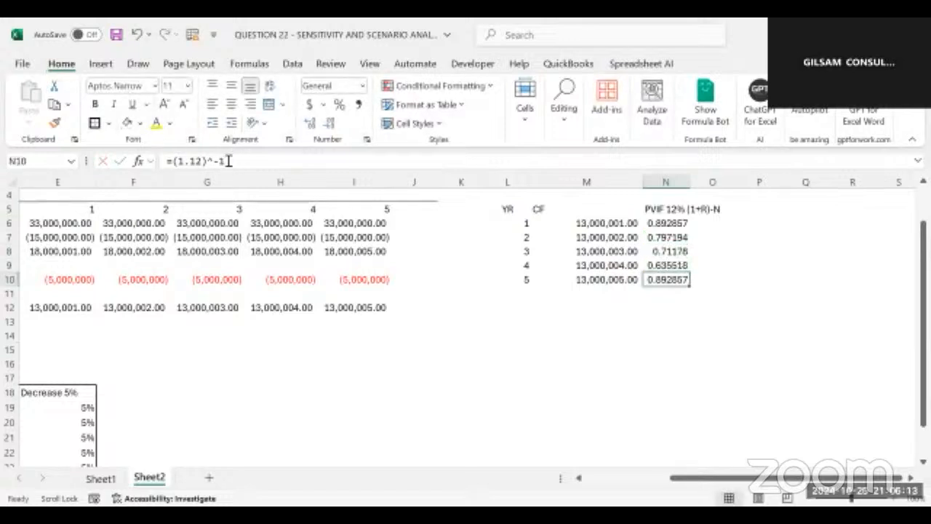
click(229, 160)
key(BackSpace)
text(5)
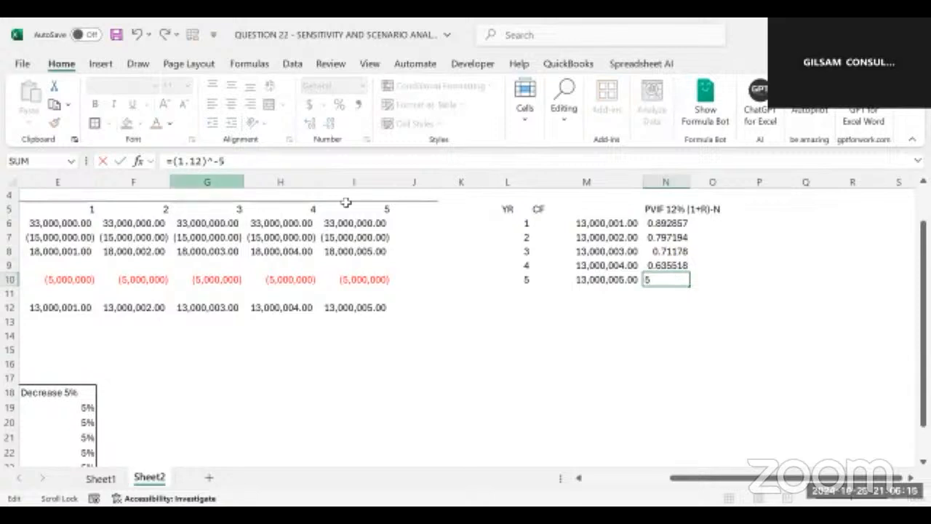
click(696, 223)
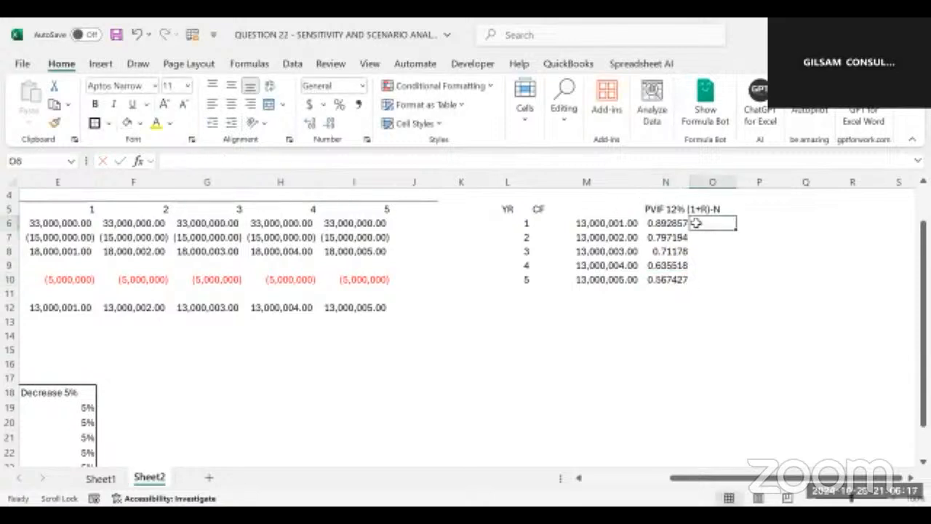
Step: Add the column heading PV in P5
scroll(696, 223, right, 1)
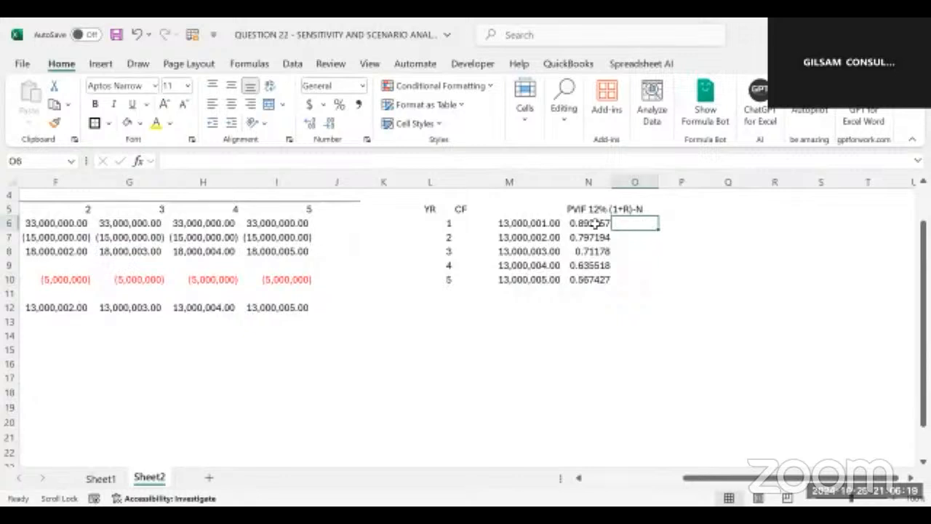
click(666, 211)
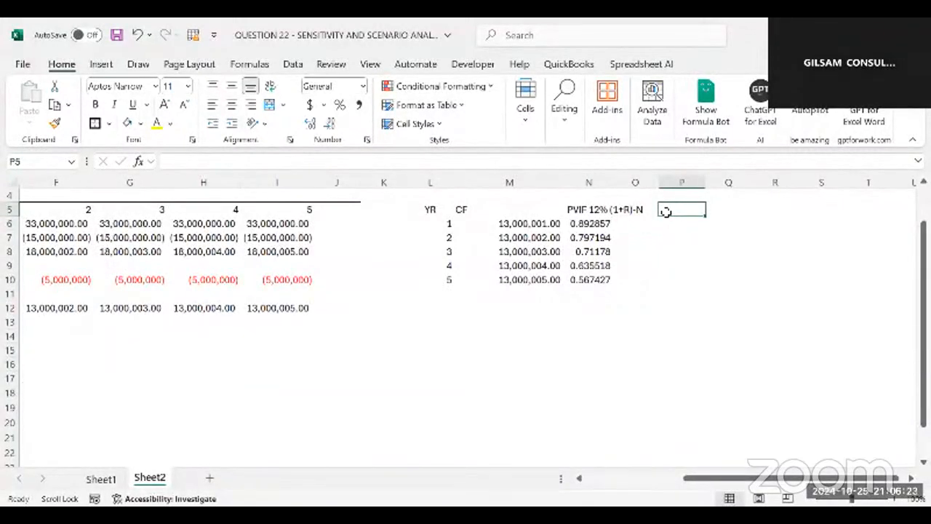
text(PV)
scroll(666, 212, down, 1)
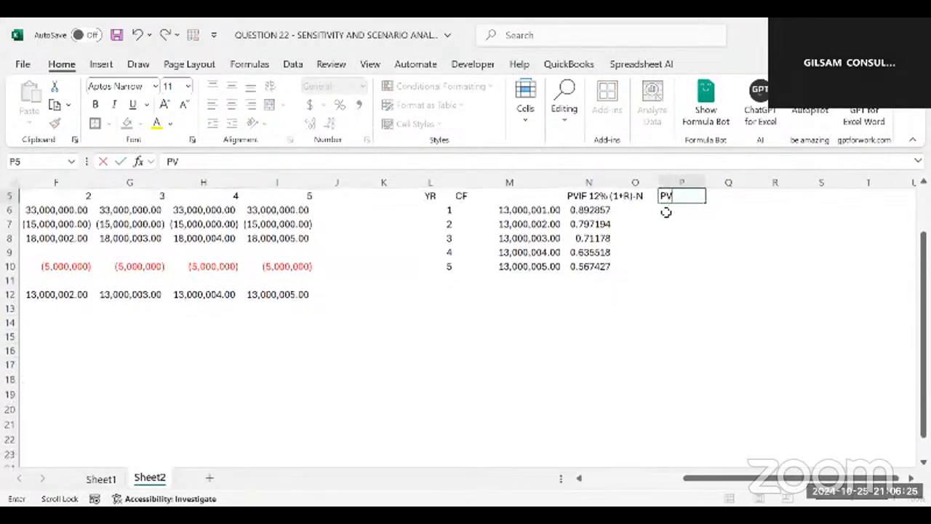
click(666, 211)
scroll(668, 210, up, 2)
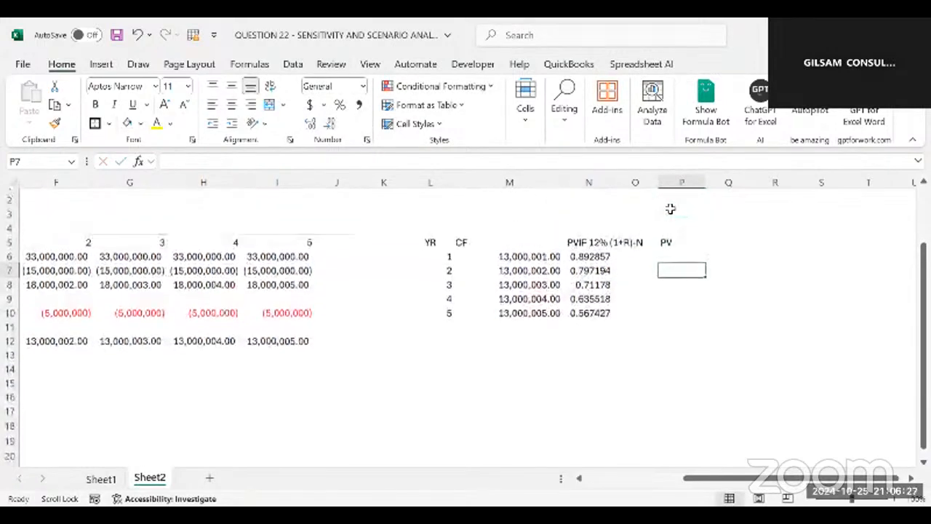
Step: Calculate the year 1 present value in P6 as =M6*N6 and copy the formula down to P10
key(Up)
text(=)
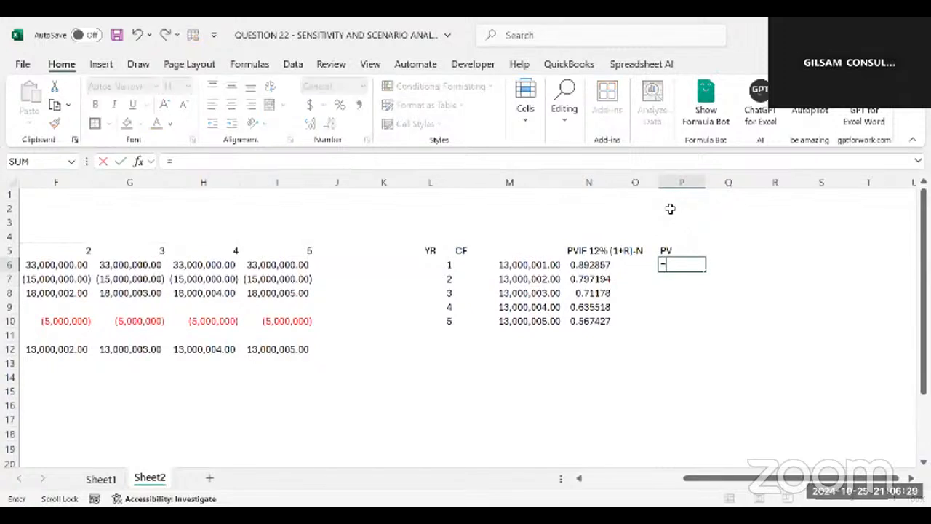
click(513, 264)
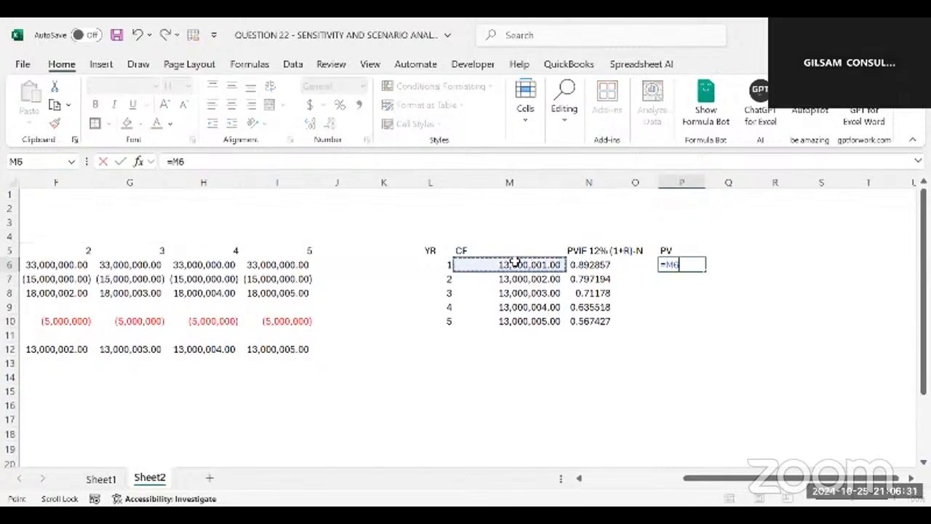
text(*)
click(591, 265)
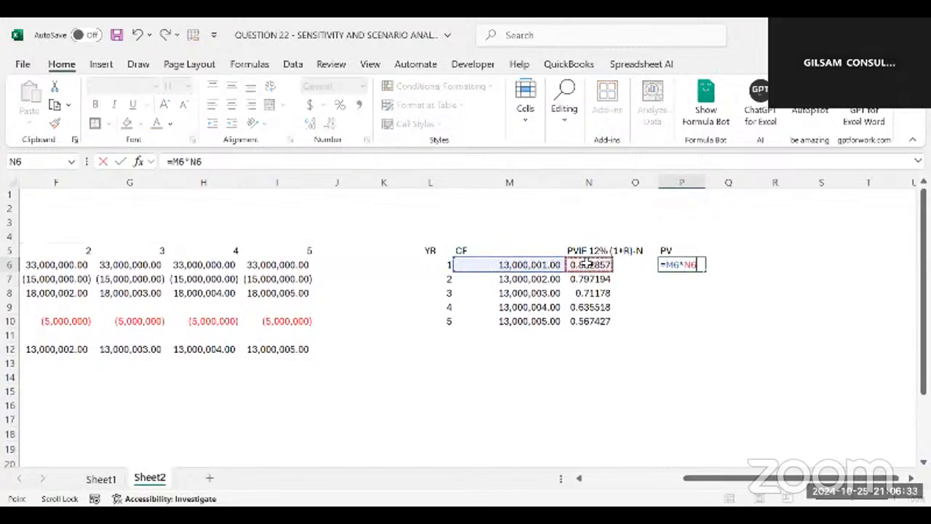
key(Return)
click(715, 266)
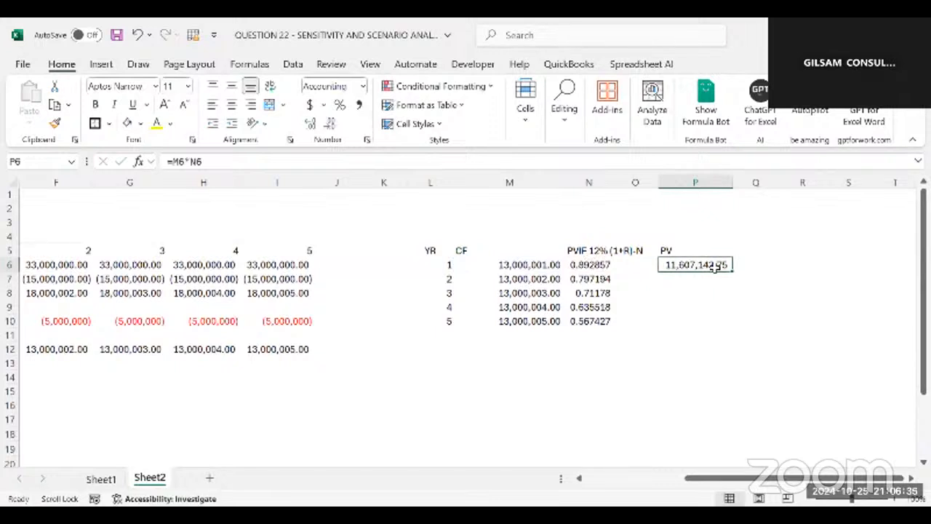
drag(733, 271, 713, 326)
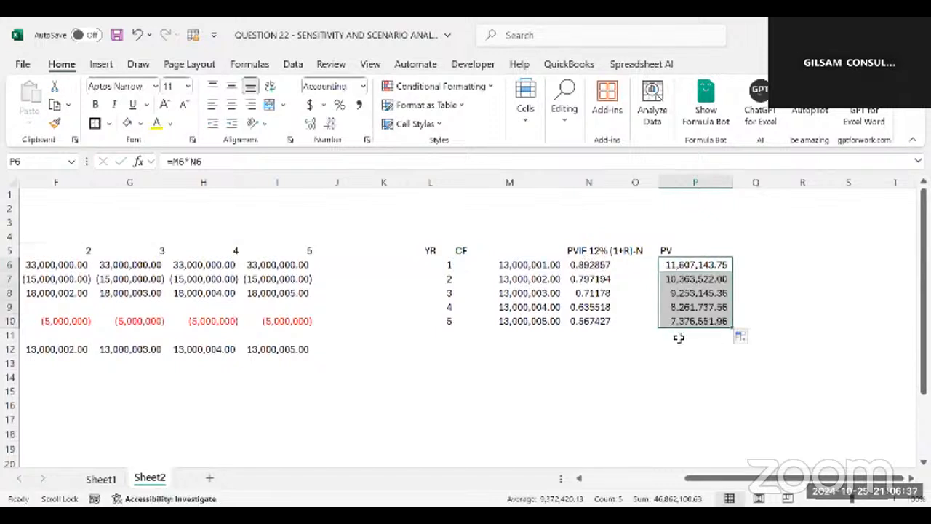
click(679, 337)
Step: Move the block L6:P10 down one row so it starts at L7, and enter year 0 in L6
drag(441, 264, 697, 314)
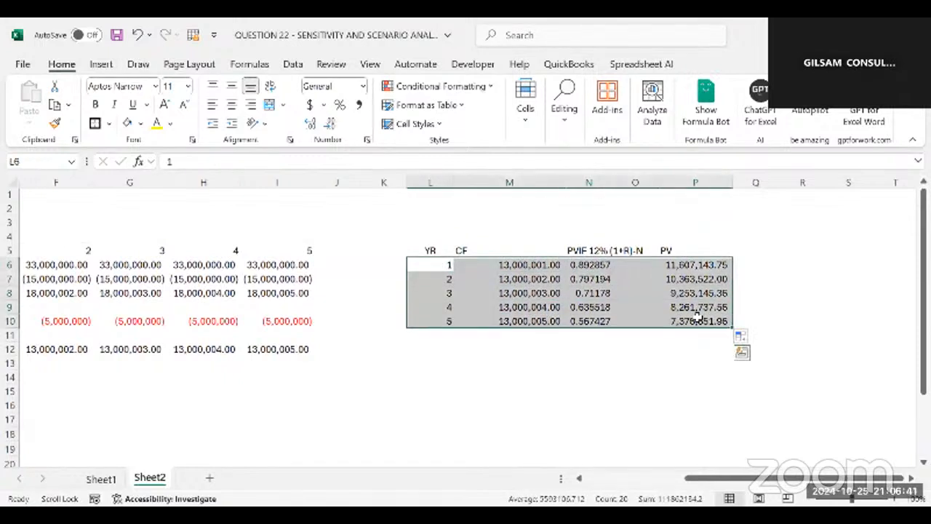
key(ctrl+c)
click(445, 277)
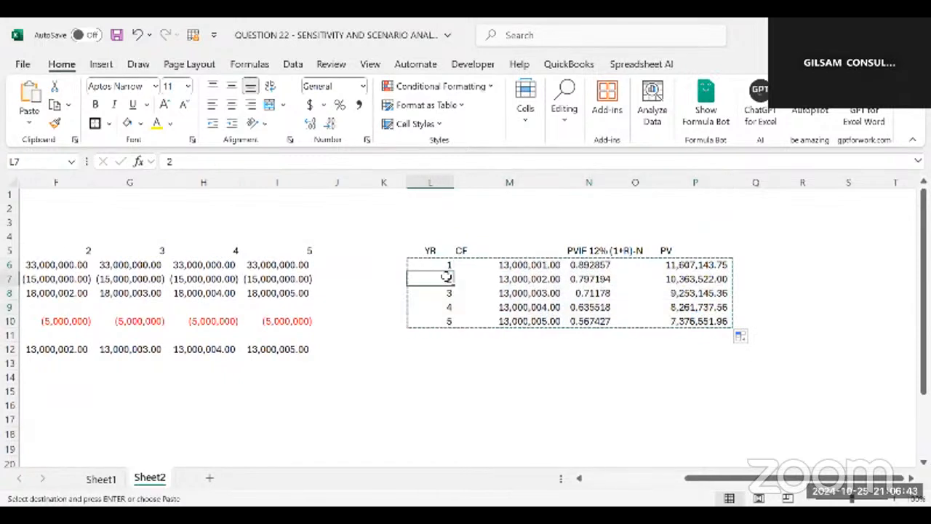
key(Return)
click(442, 268)
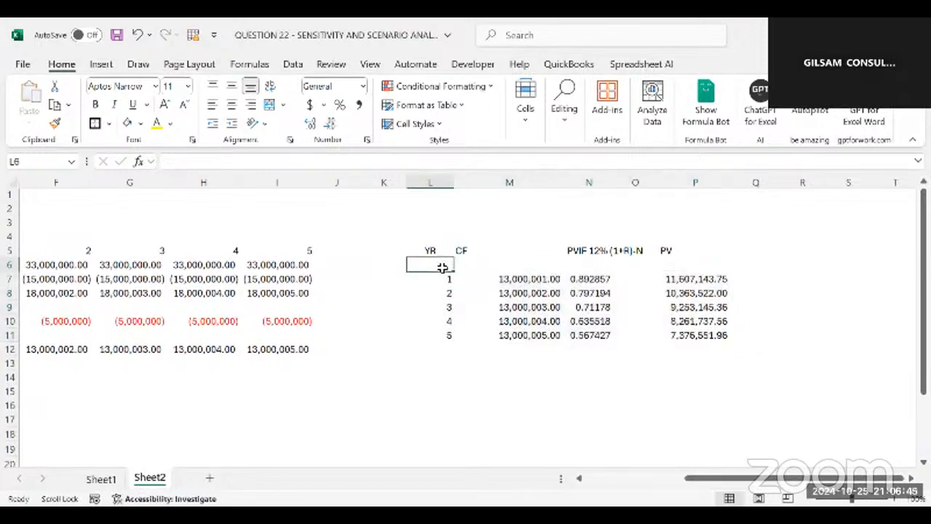
text(0)
Step: Enter the year 0 cash flow in M6 as a link to the initial capital cost in D19
click(514, 266)
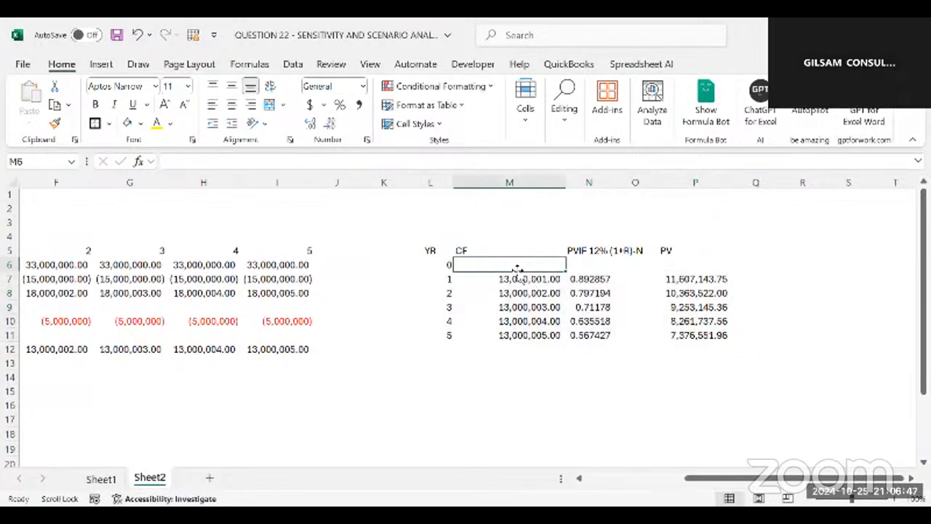
text(=)
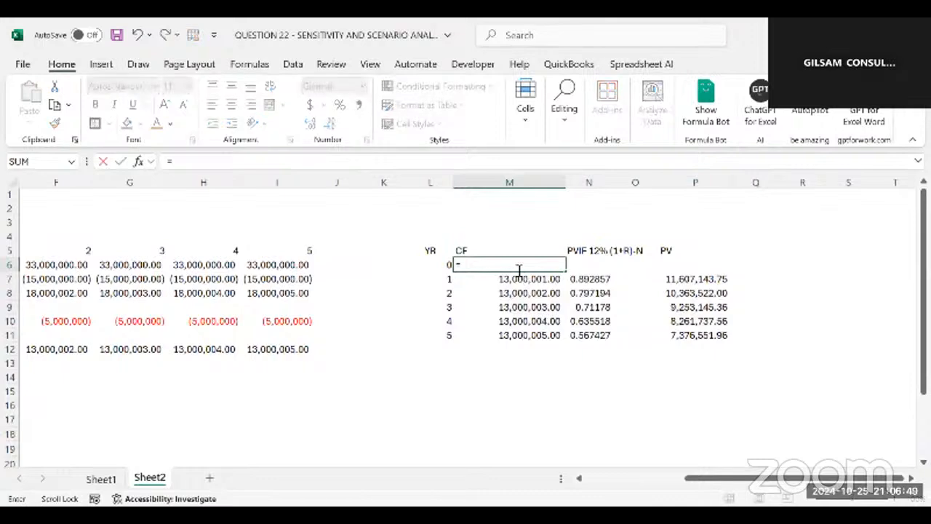
scroll(516, 271, left, 3)
scroll(518, 271, left, 2)
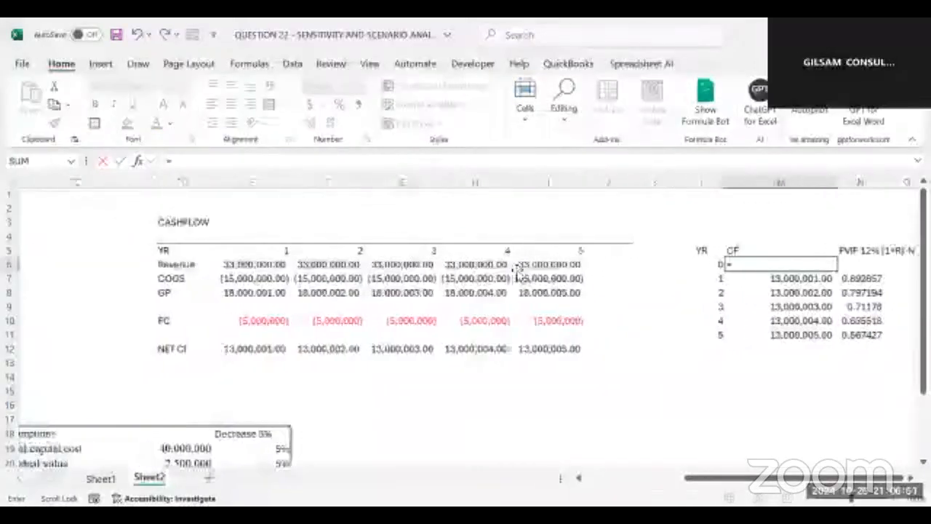
scroll(518, 271, down, 1)
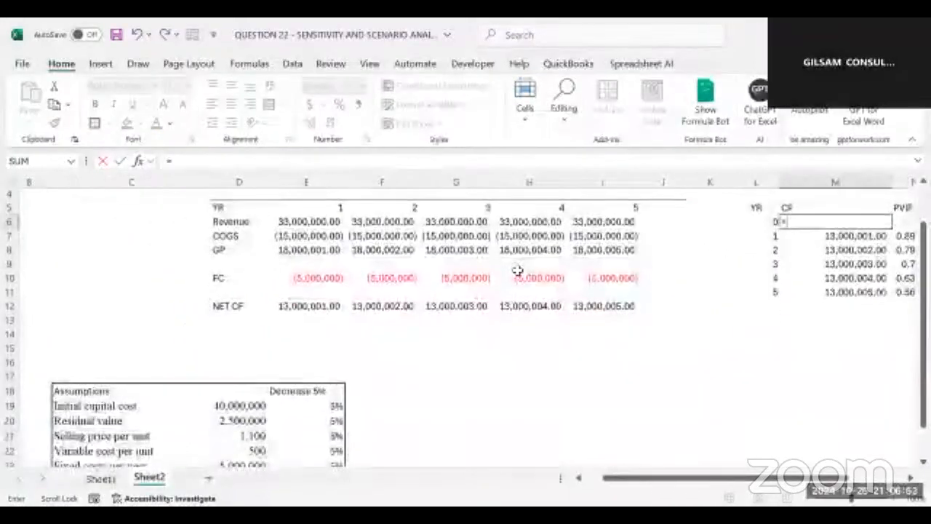
click(240, 407)
key(Return)
scroll(517, 271, right, 5)
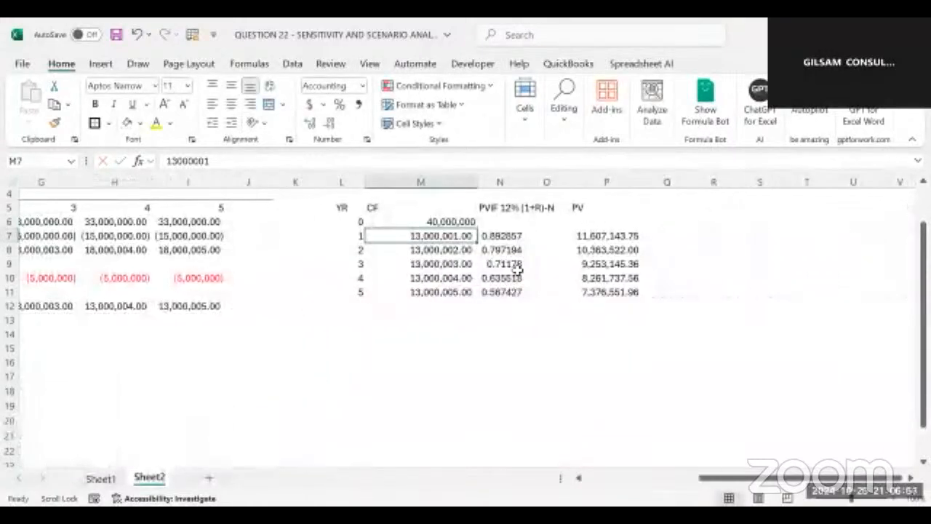
Step: Make the year 0 cash flow in M6 negative by changing its formula to =-D19
click(453, 222)
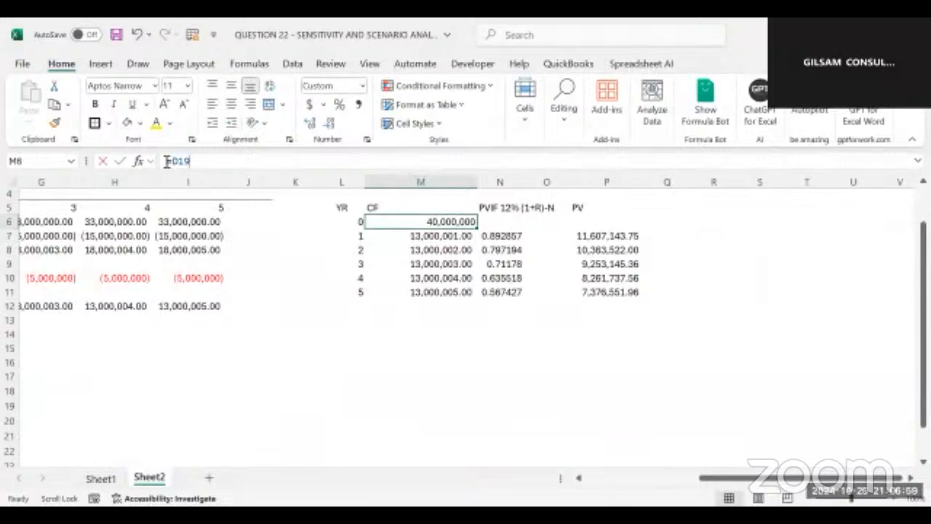
click(176, 163)
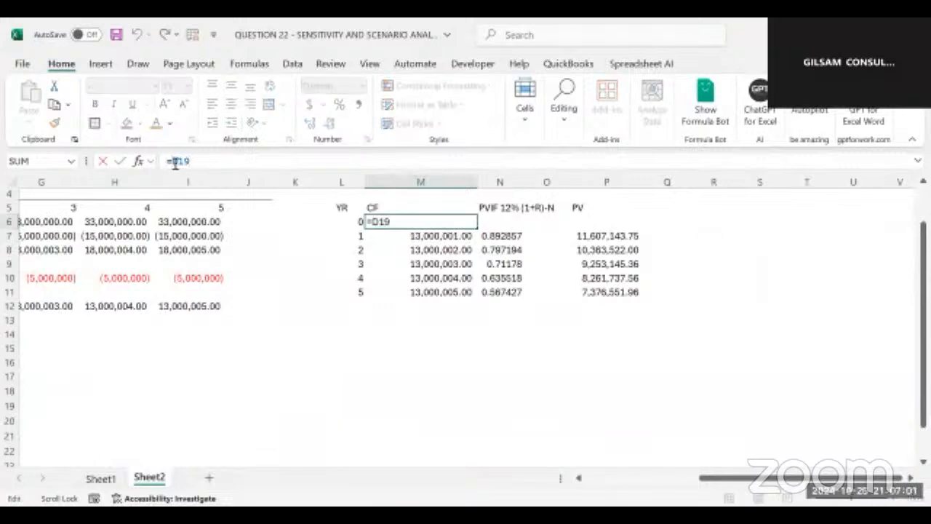
text(-)
key(Return)
Step: Enter 1 as the year 0 present value factor in N6
key(Right)
key(Up)
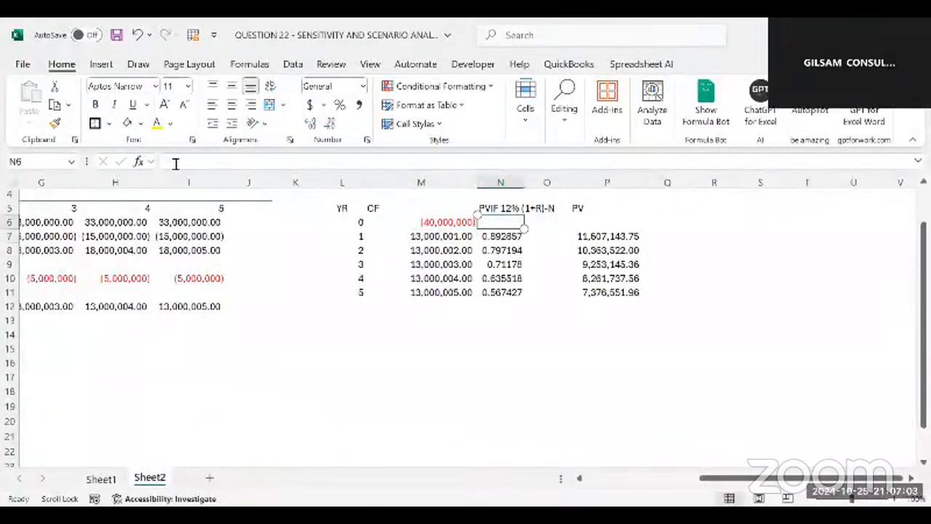
text(1)
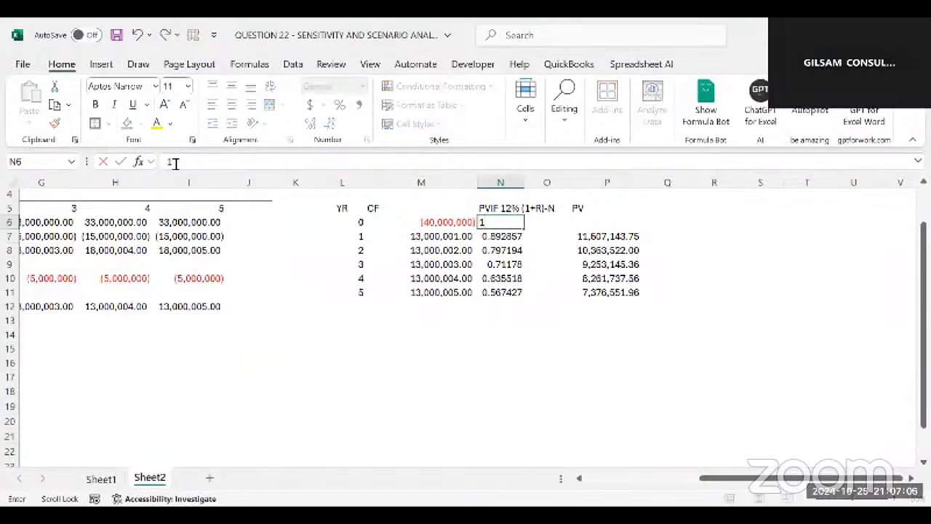
scroll(175, 163, right, 3)
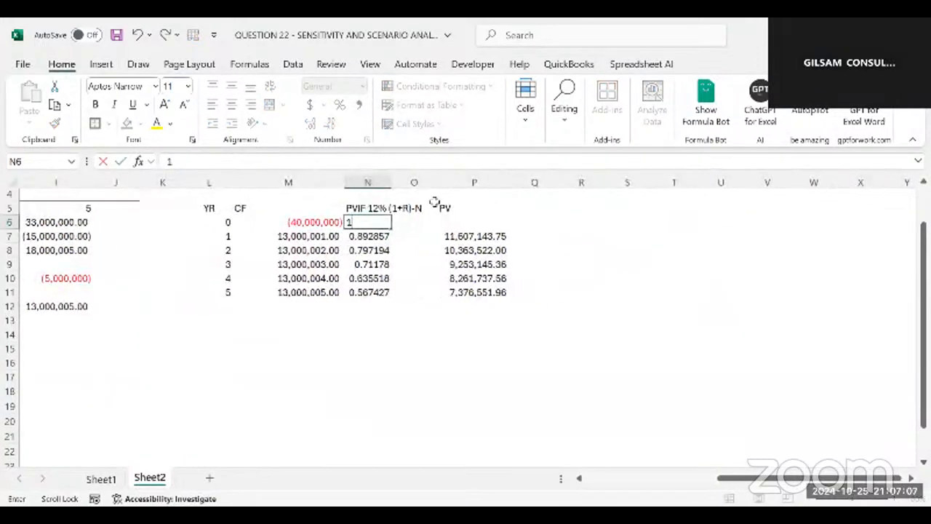
Step: Calculate the year 0 present value in P6 as =M6*N6
click(452, 219)
text(=)
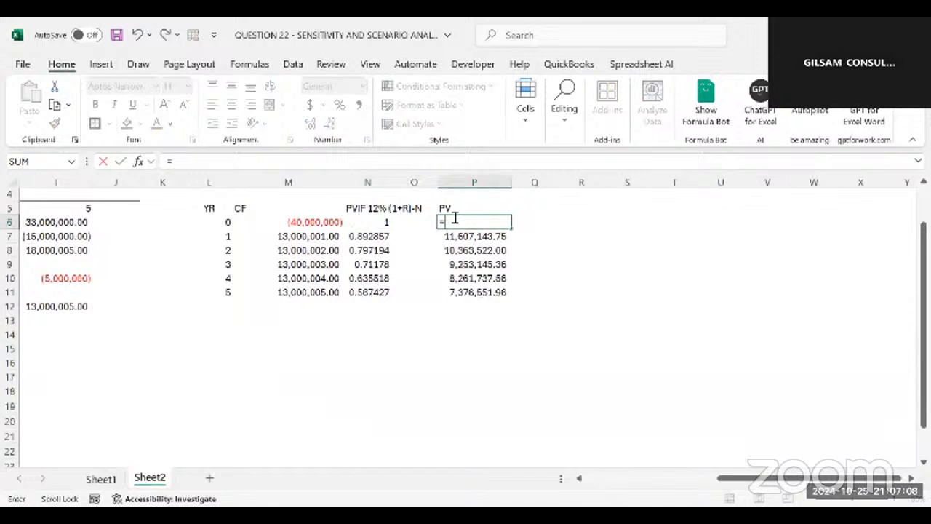
click(321, 219)
text(*)
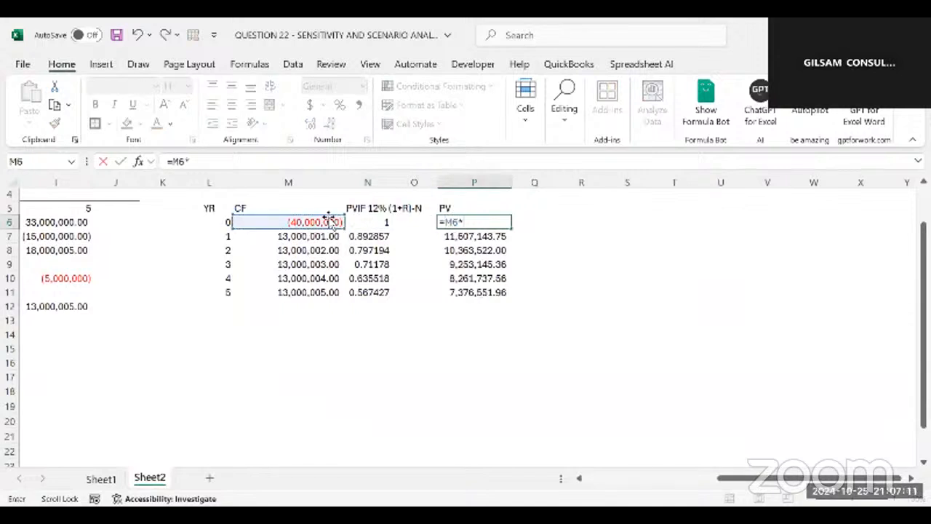
click(381, 224)
key(Return)
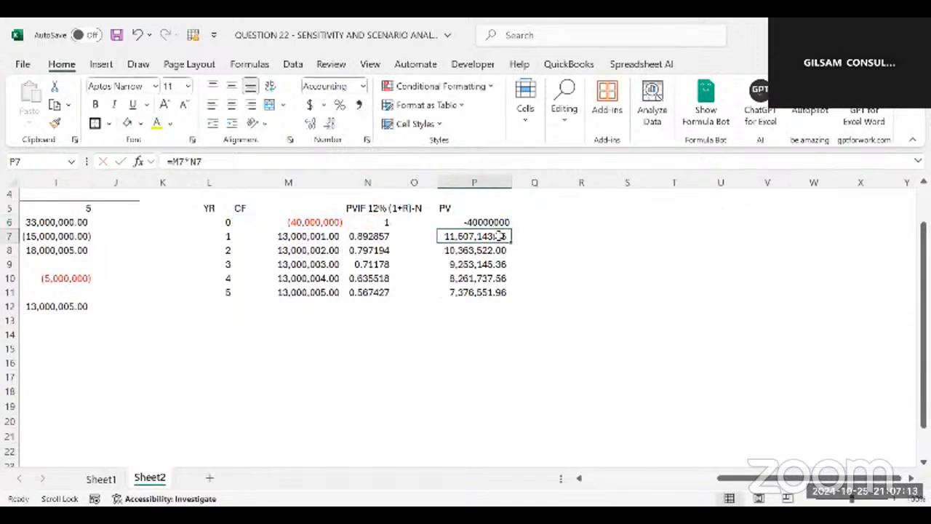
Step: Copy only the number format of the year 0 cash flow in M6 to the present value in P6
click(474, 222)
click(326, 220)
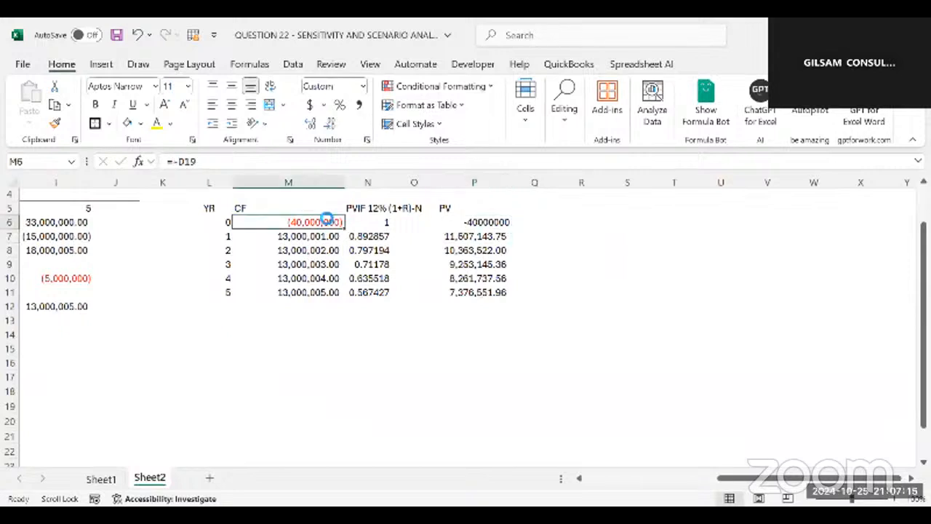
key(ctrl+c)
click(469, 222)
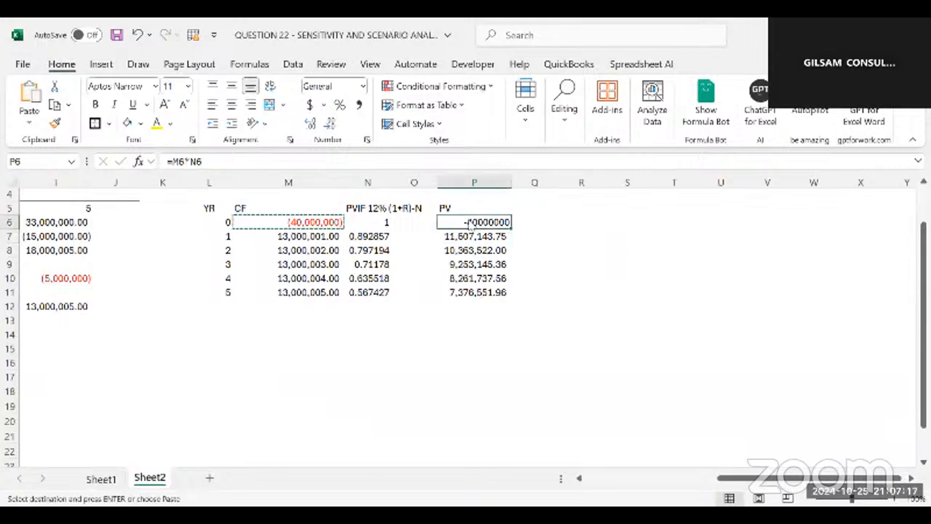
key(ctrl+alt+v)
click(485, 280)
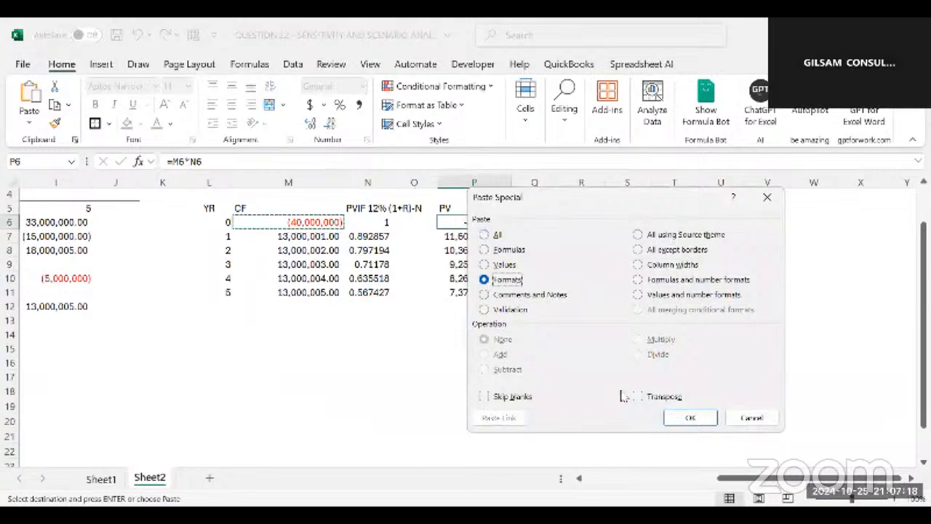
click(690, 417)
Step: Total the present values in P12 with =SUM(P6:P11)
click(478, 318)
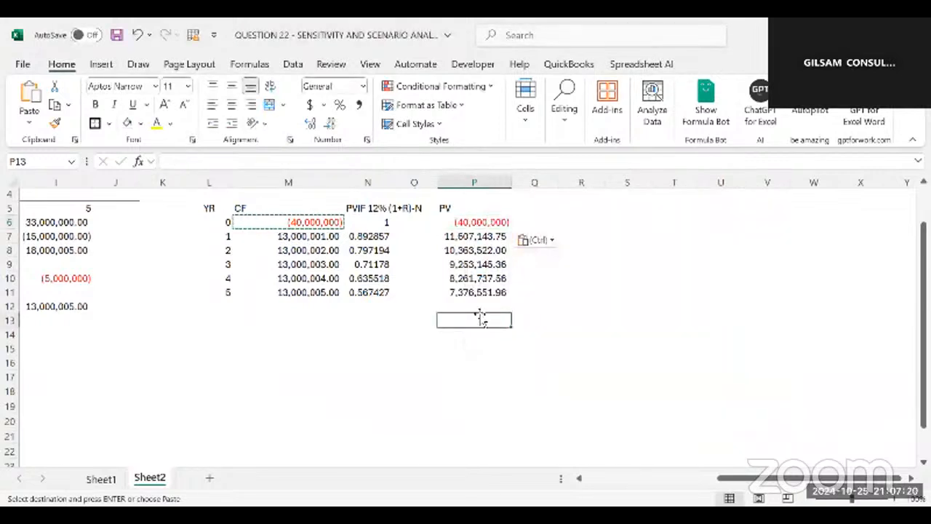
click(459, 302)
key(Escape)
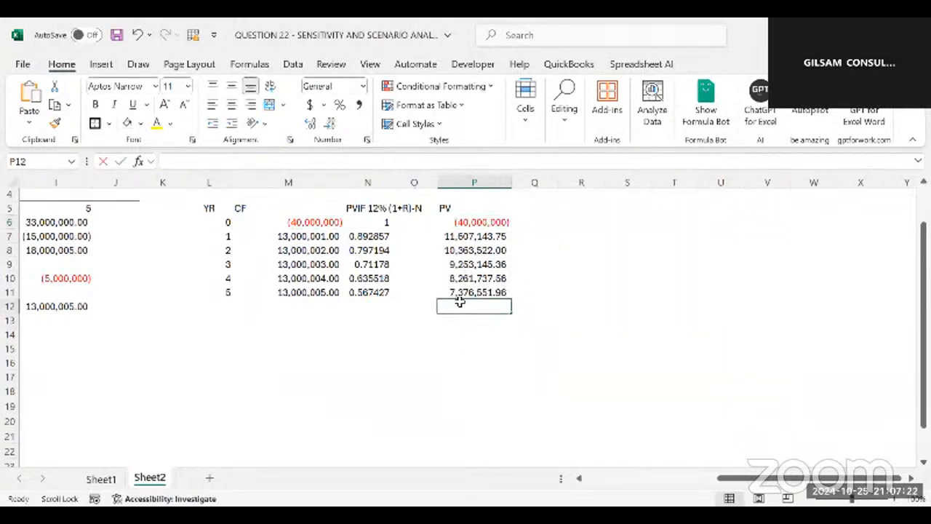
key(alt+=)
key(alt+=)
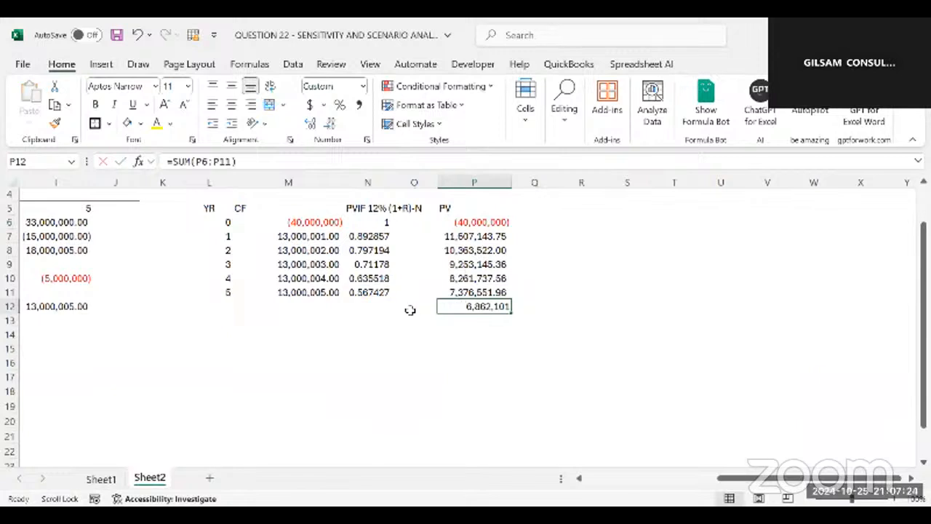
Step: Label the present value total NPV in O12 and make O12:P12 bold
click(411, 309)
text(NP)
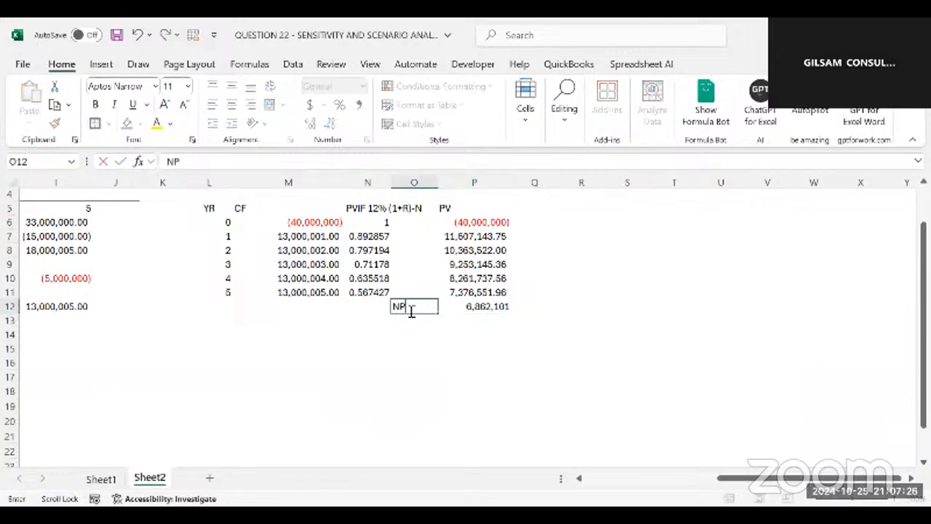
text(V)
click(416, 346)
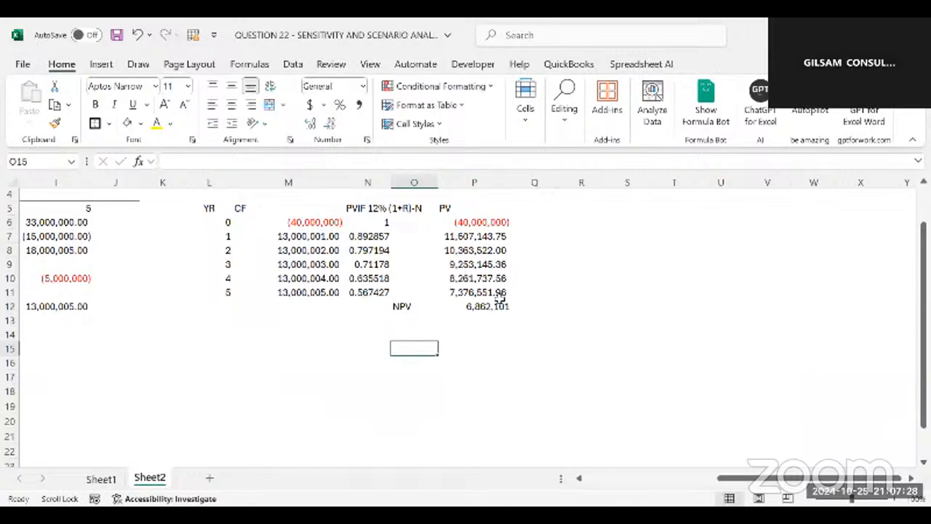
drag(499, 306, 415, 304)
key(ctrl+b)
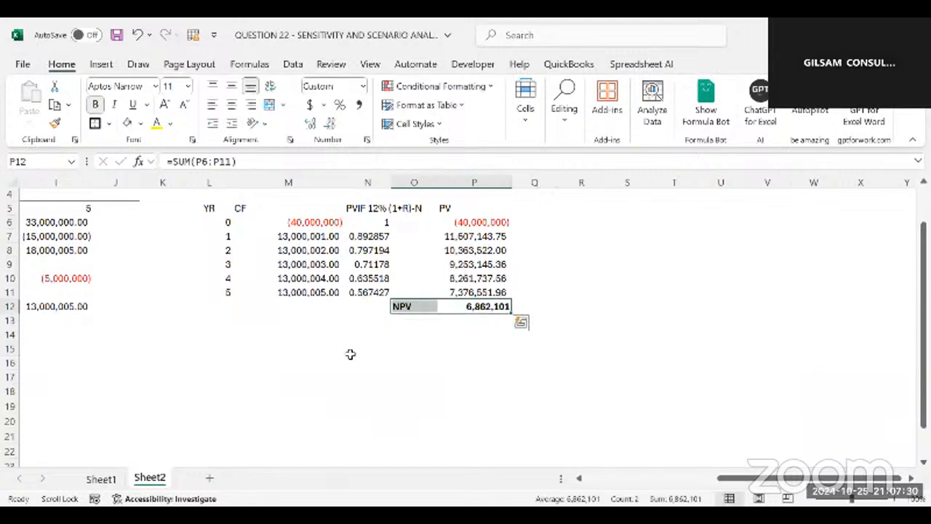
click(351, 353)
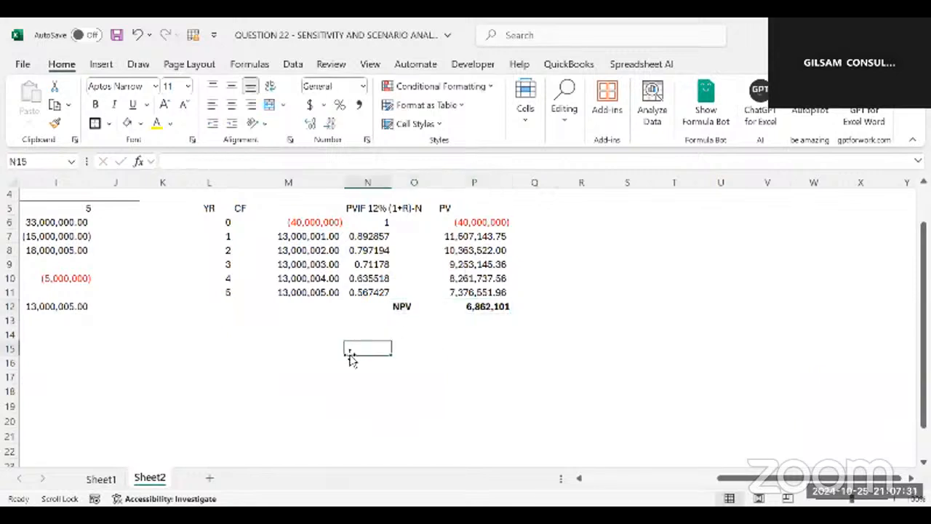
Step: Clear the NPV label and total from the range O12:P13
click(396, 317)
drag(395, 306, 485, 311)
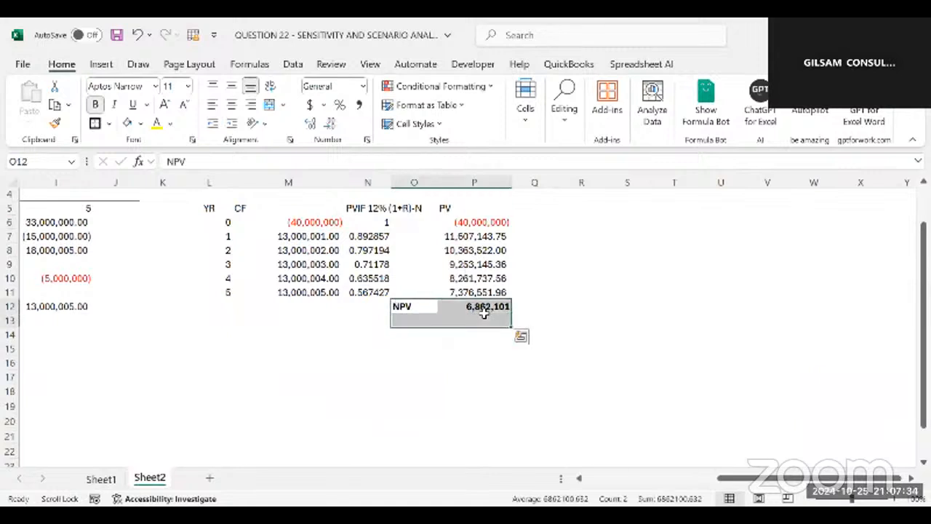
key(Delete)
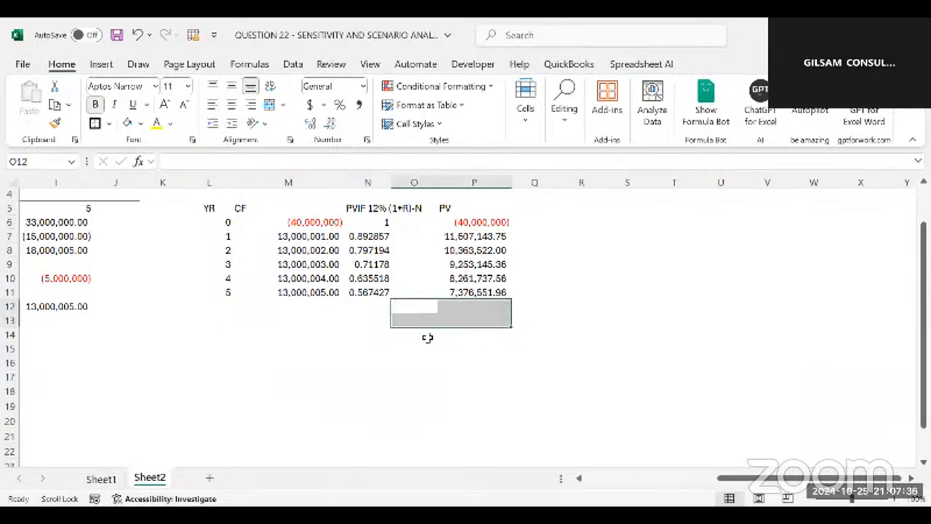
Step: Add a second year 5 row to the discounting table by entering 5 in L12
click(235, 296)
click(221, 303)
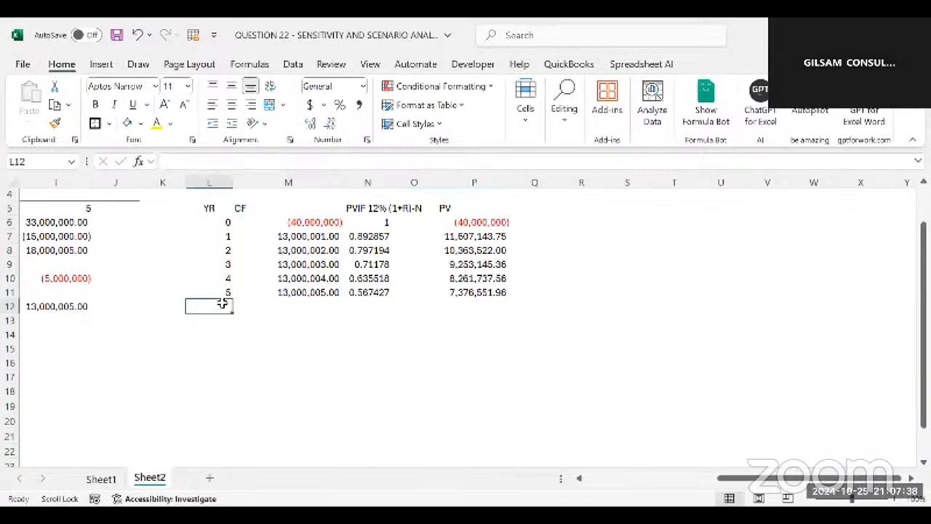
text(5)
click(298, 338)
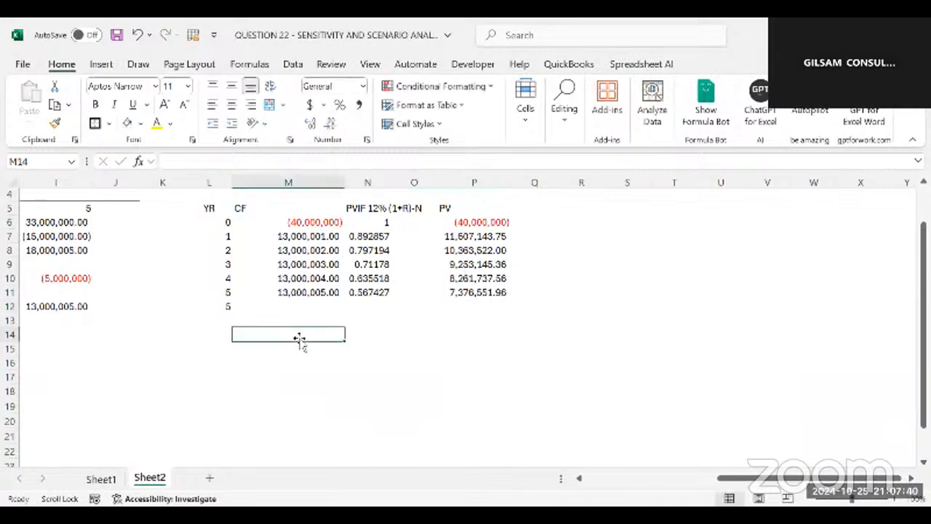
Step: Review the residual value in the assumptions table and the year 5 rows of the discounting table
scroll(300, 311, left, 5)
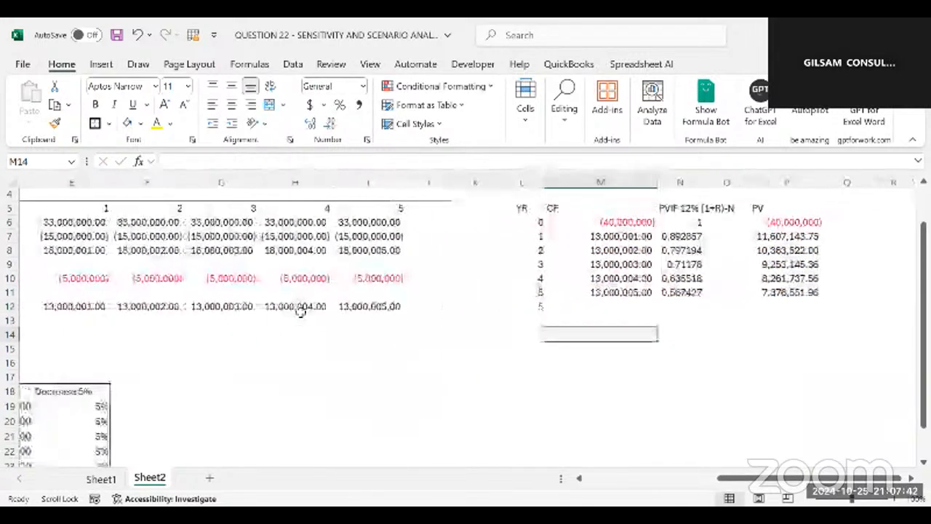
scroll(301, 311, down, 2)
scroll(301, 312, left, 2)
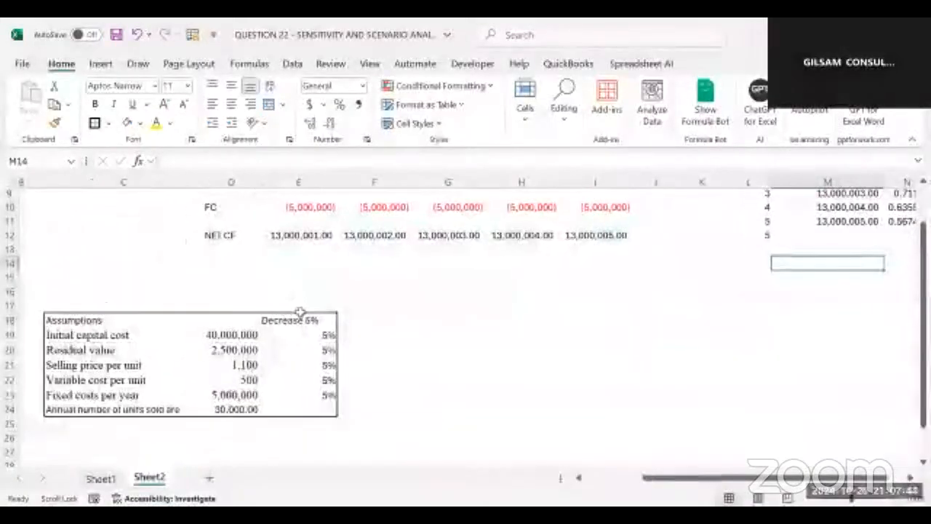
scroll(301, 311, right, 4)
scroll(300, 312, up, 1)
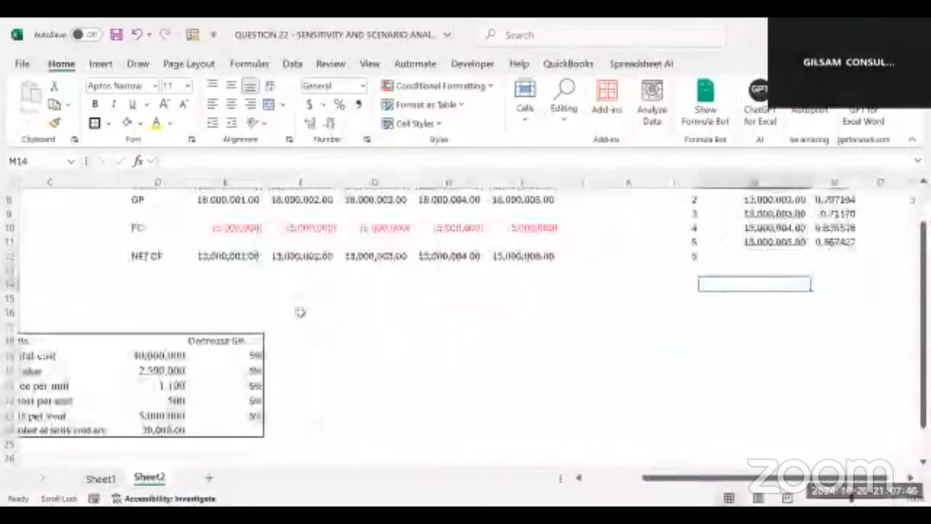
click(319, 274)
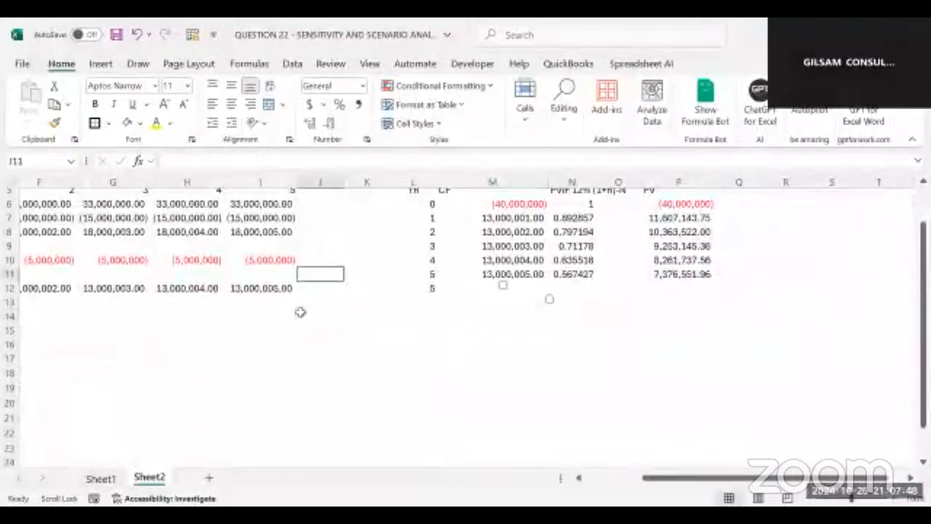
click(318, 275)
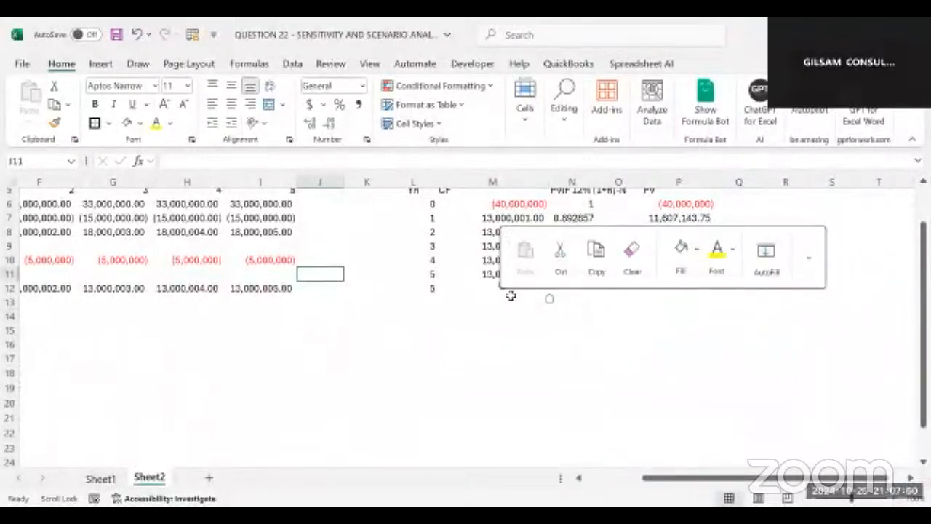
key(Left)
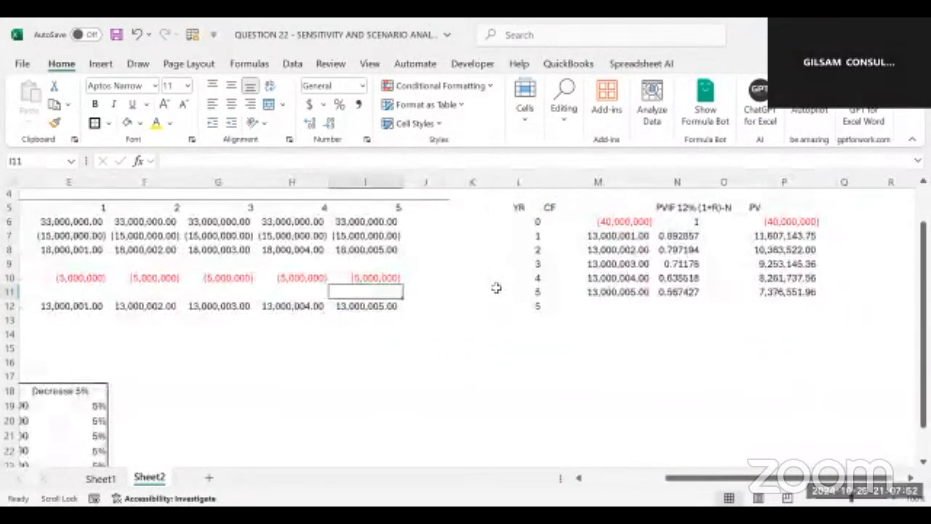
click(618, 295)
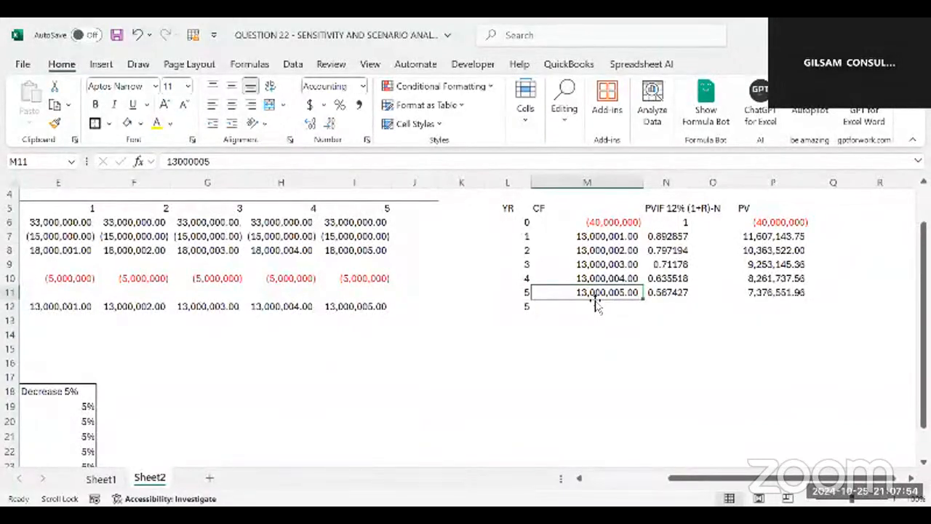
scroll(595, 304, down, 1)
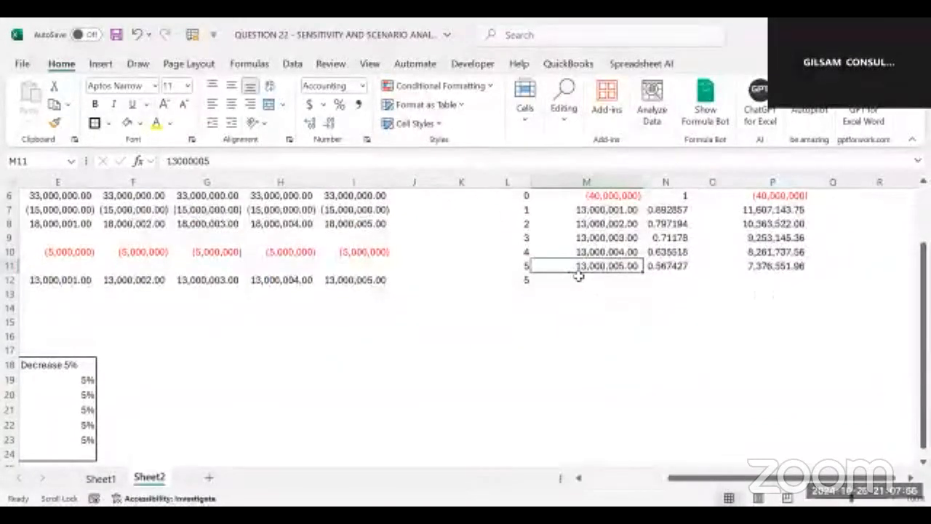
Step: Link M12 in the second year 5 row to the residual value in D20 of the assumptions table
click(574, 280)
text(=)
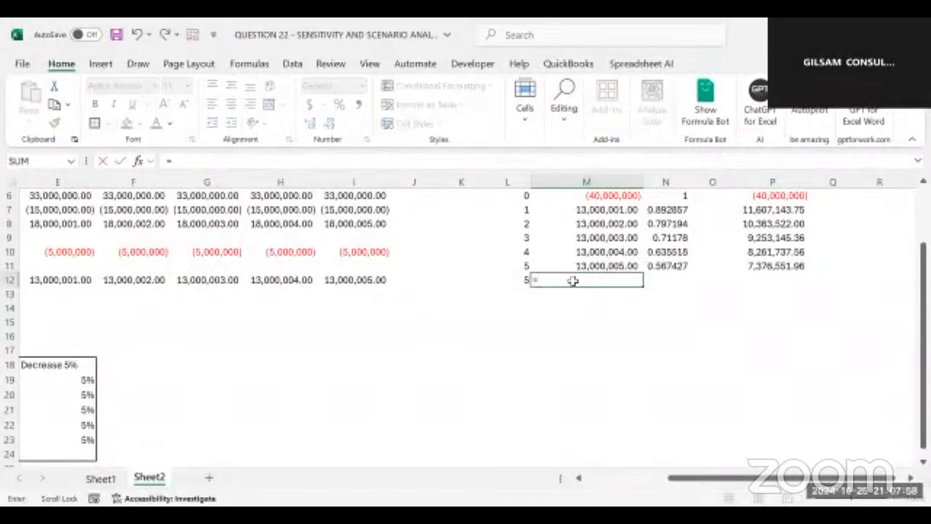
scroll(573, 280, left, 3)
click(180, 394)
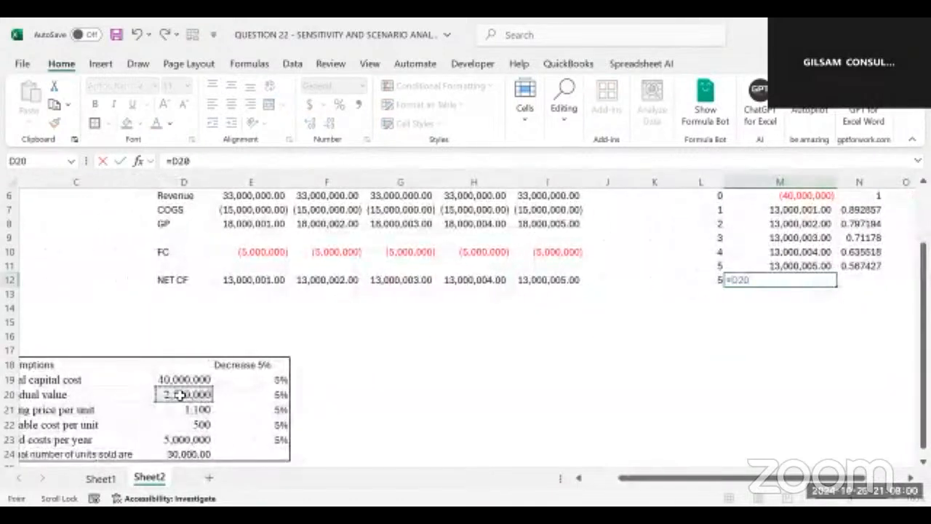
key(Return)
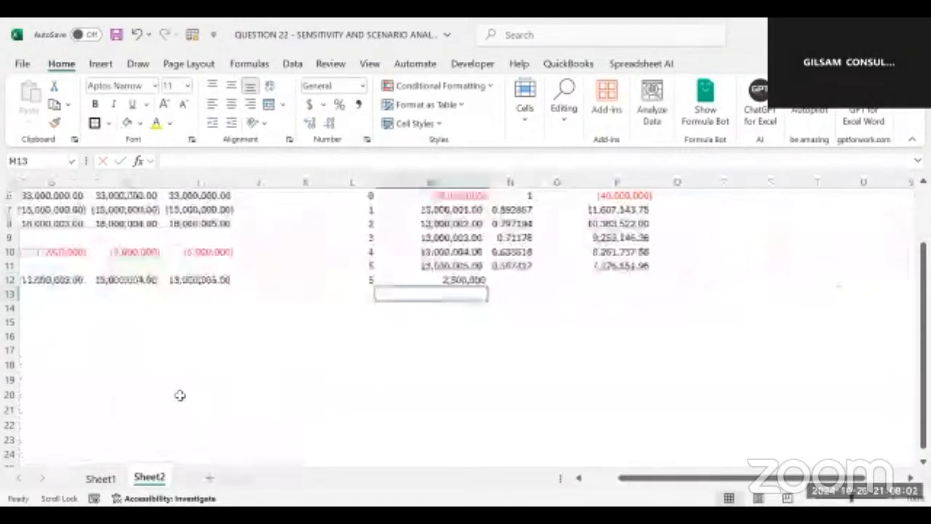
Step: Apply the number format of the year 5 cash flow in M11 to the residual value in M12
click(424, 265)
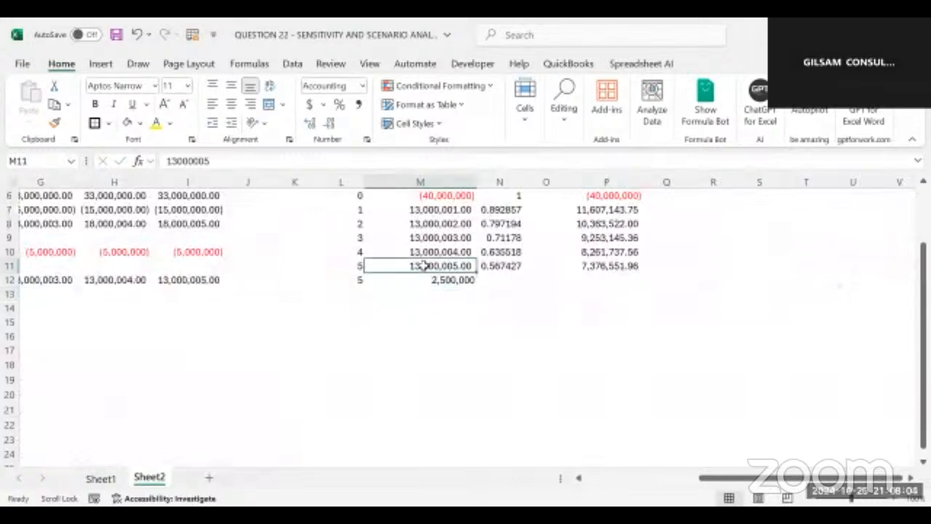
key(ctrl+c)
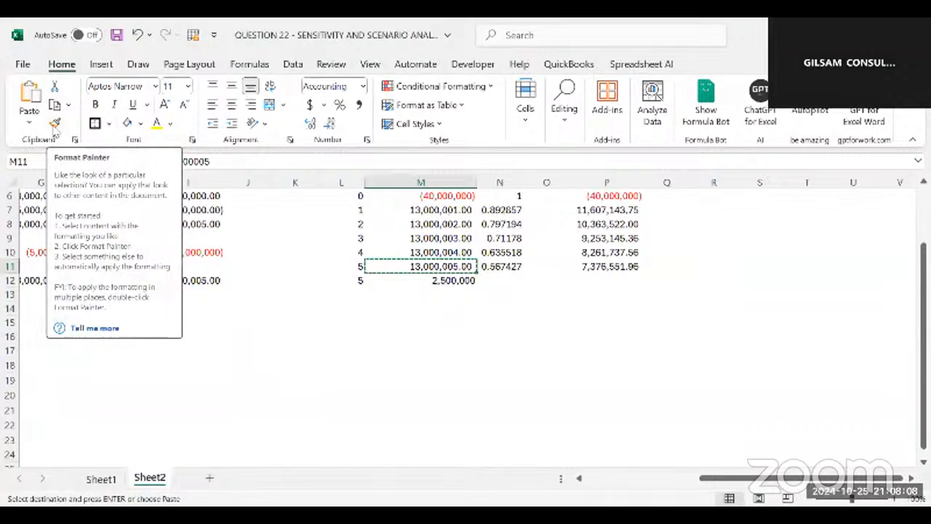
click(56, 125)
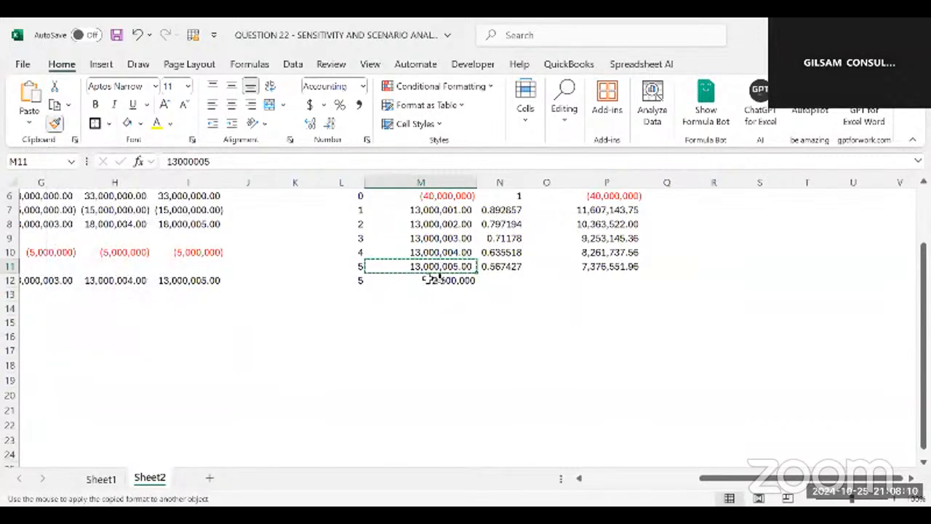
click(436, 280)
click(542, 280)
click(418, 283)
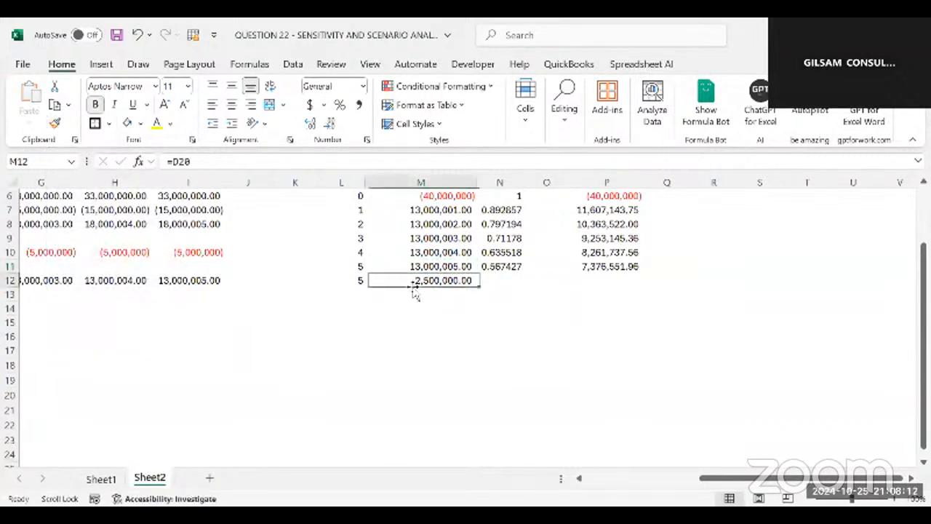
Step: Copy the year 5 discount factor from N11 to N12 and extend the present value formula from P11 to P12
click(512, 280)
click(510, 267)
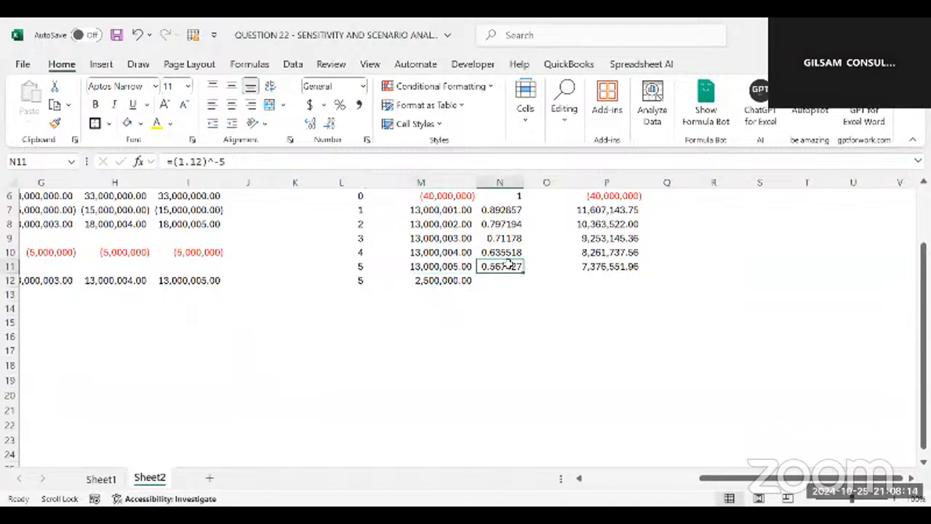
key(ctrl+c)
click(499, 280)
key(ctrl+v)
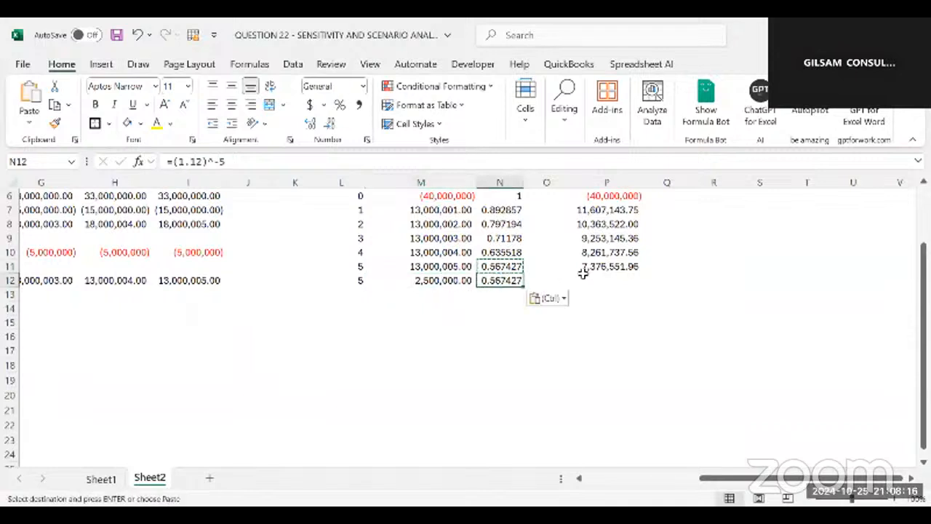
click(587, 268)
drag(645, 273, 640, 285)
Step: Total the present values in P13 with the formula =SUM(P6:P12)
click(611, 292)
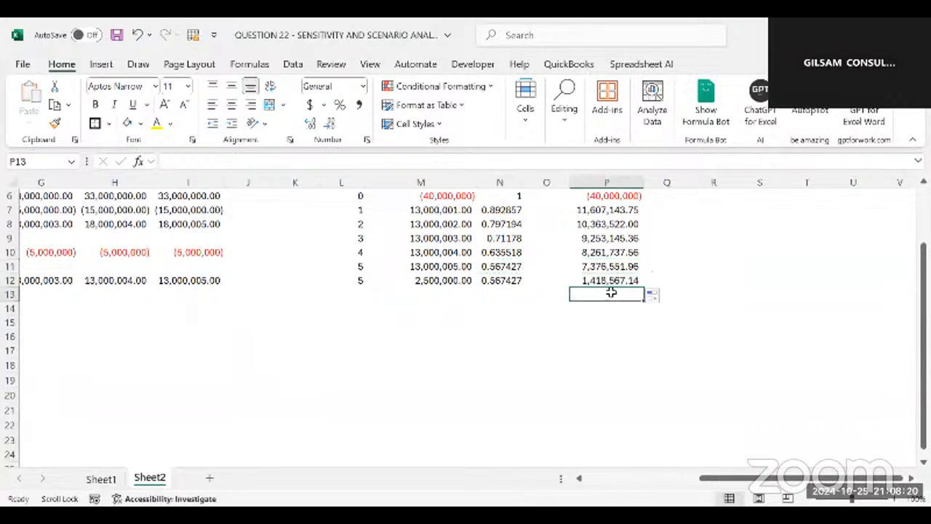
key(alt)
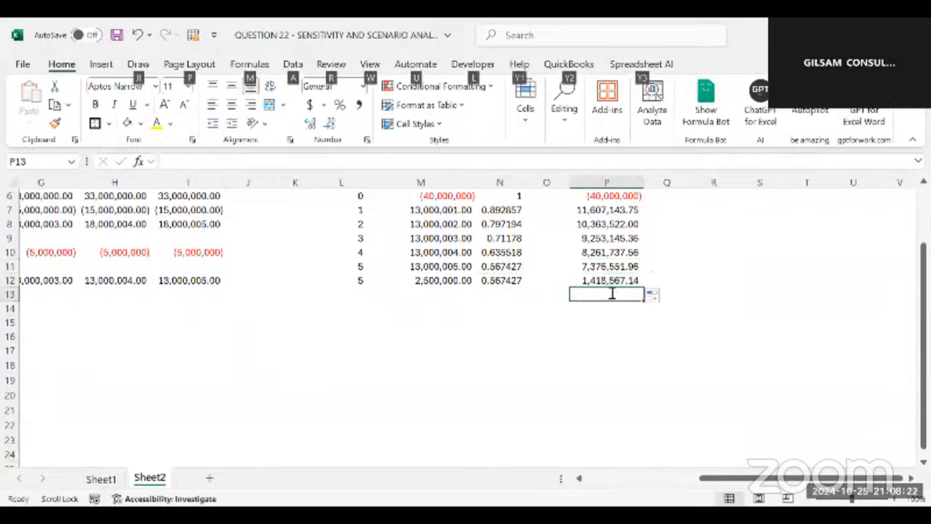
key(alt+=)
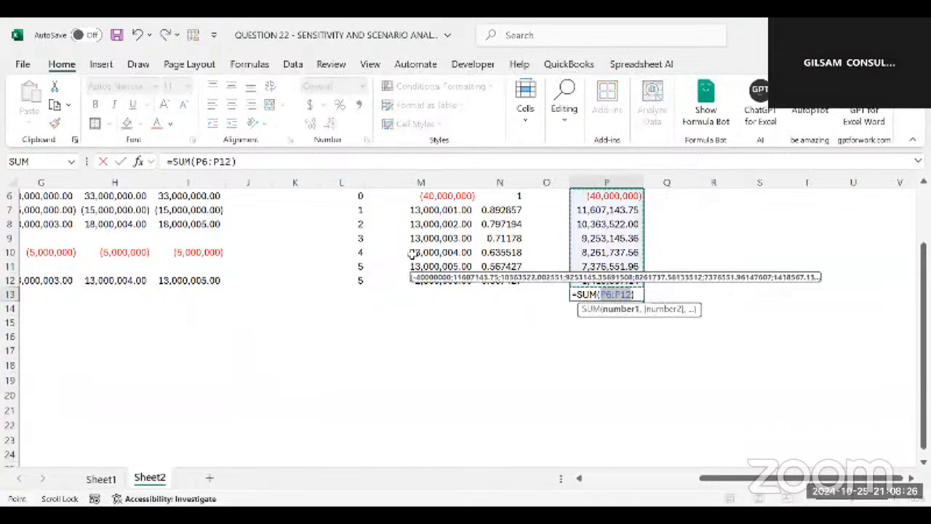
key(Return)
Step: Label the present value total NPV in O13 and make O13:P13 bold
click(554, 304)
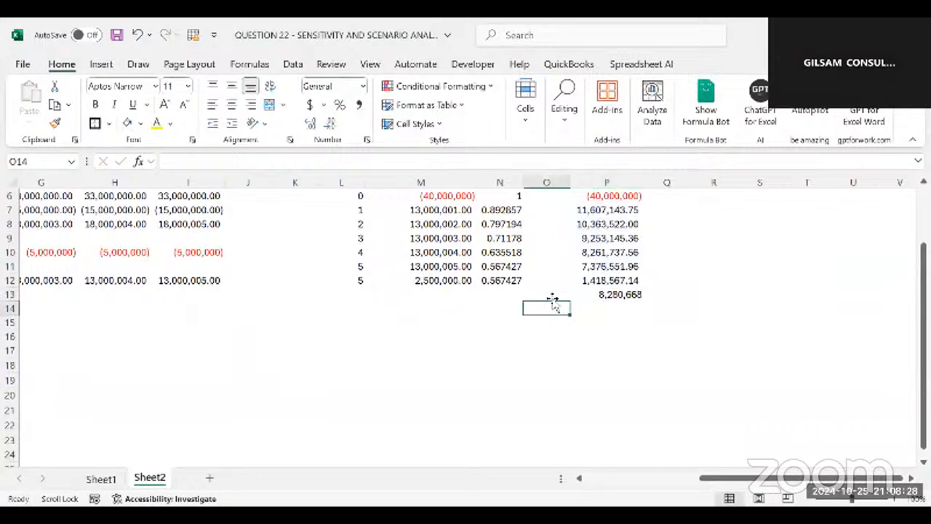
click(550, 291)
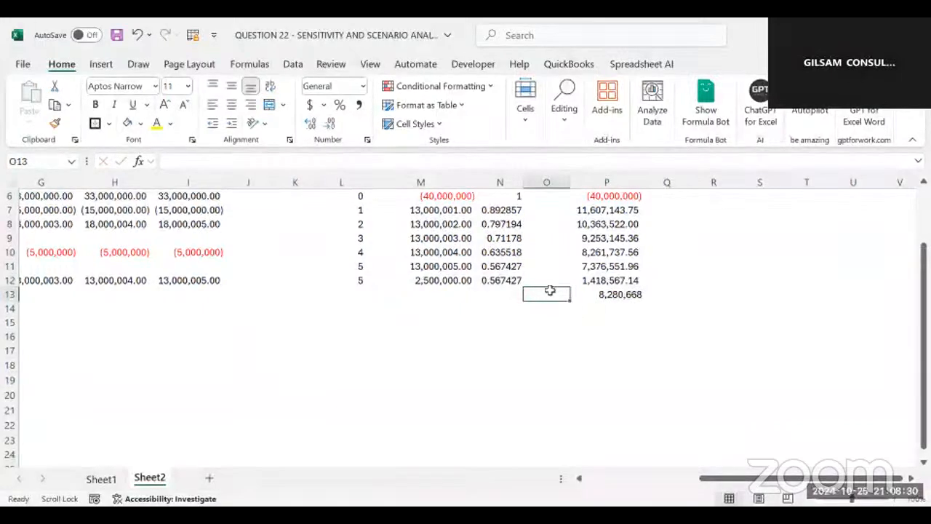
text(n)
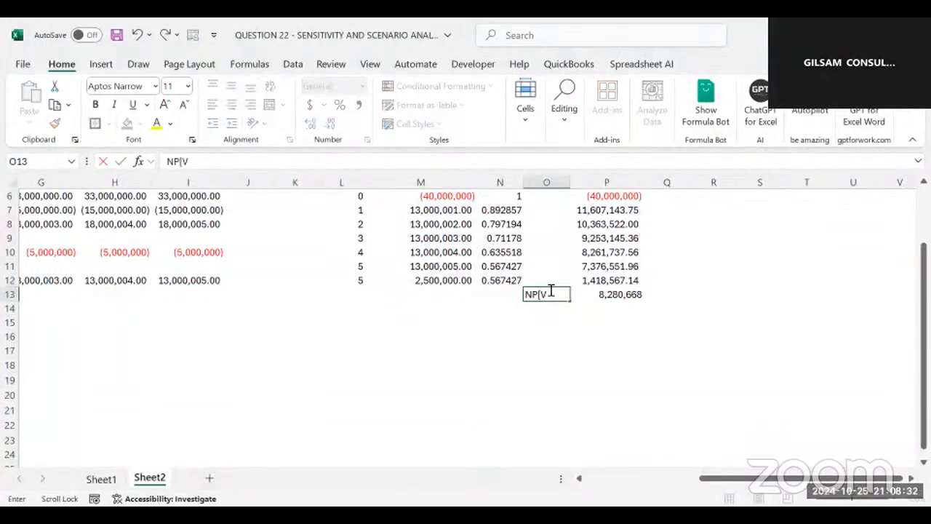
click(547, 336)
drag(630, 298, 534, 293)
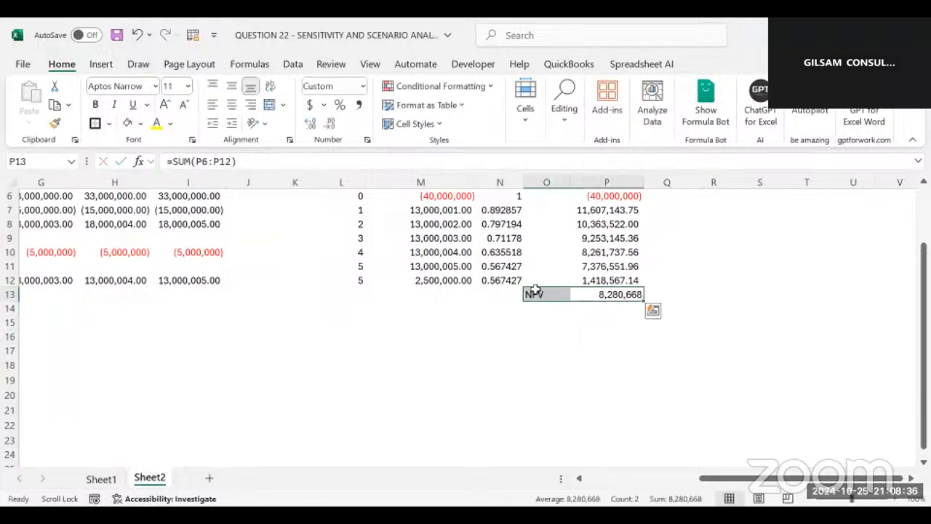
key(ctrl+b)
click(496, 310)
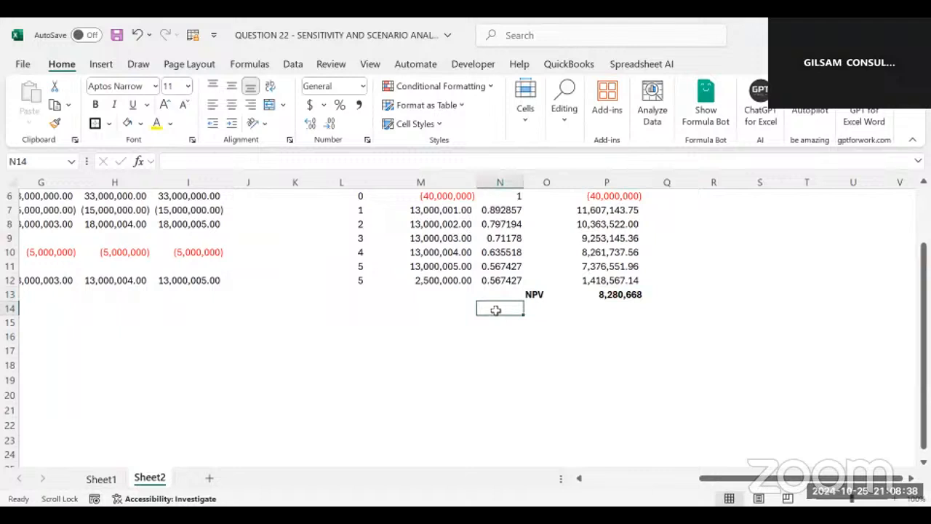
Step: Add the bold label BASE CASE in M13 on the NPV row
click(441, 305)
scroll(440, 304, up, 1)
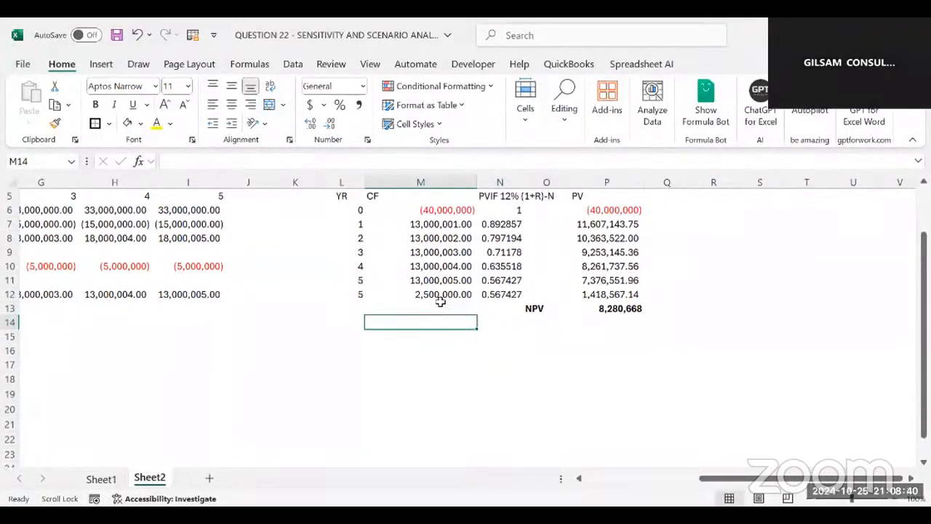
text(BASE CASE)
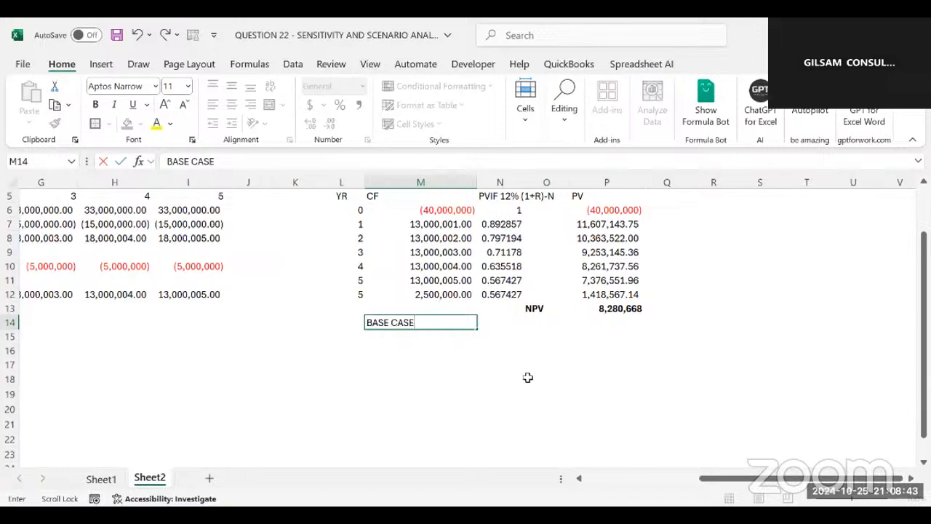
click(488, 384)
click(418, 329)
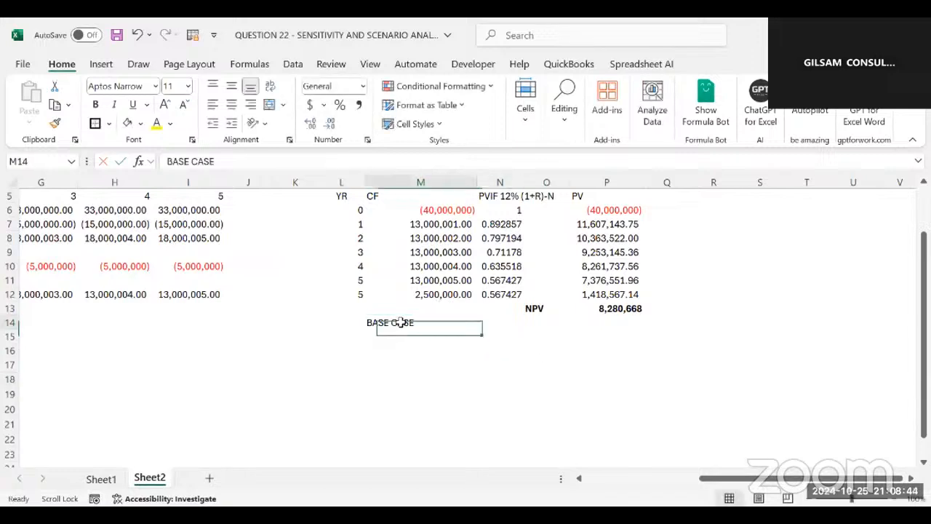
key(ctrl+c)
drag(442, 320, 437, 309)
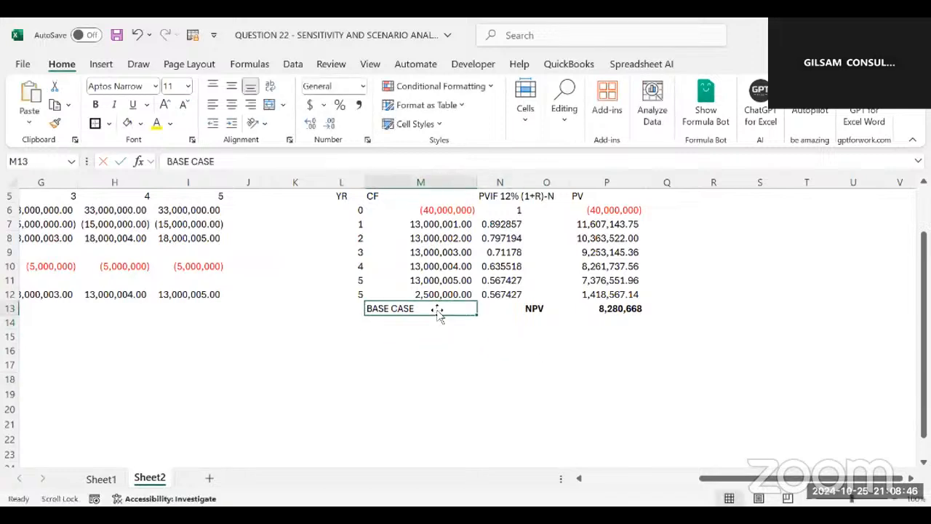
key(ctrl+b)
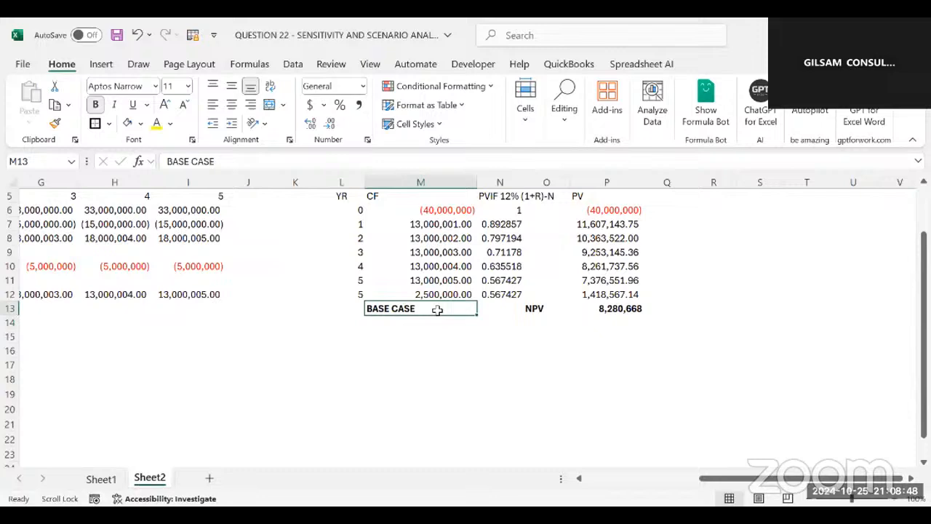
click(442, 346)
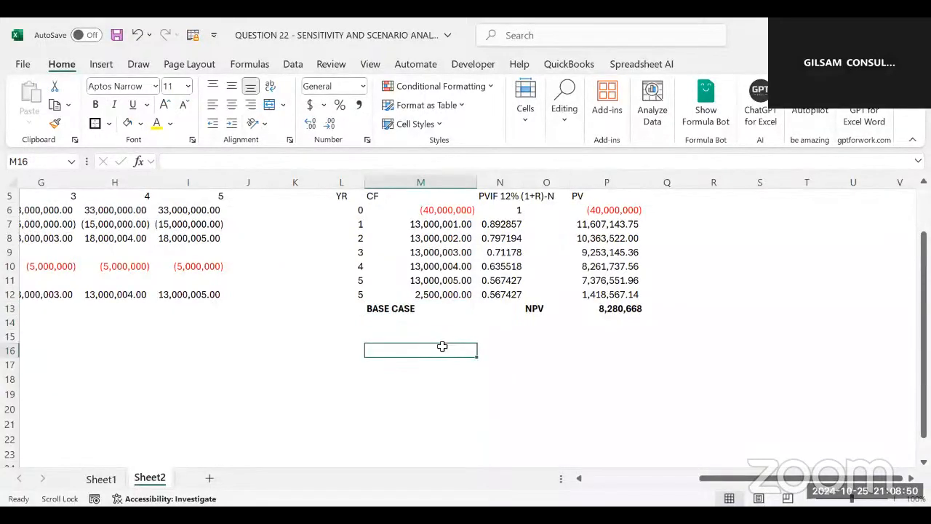
Step: Examine the assumptions table with its 5% decreases alongside the cash flow and base case NPV tables
scroll(442, 346, left, 3)
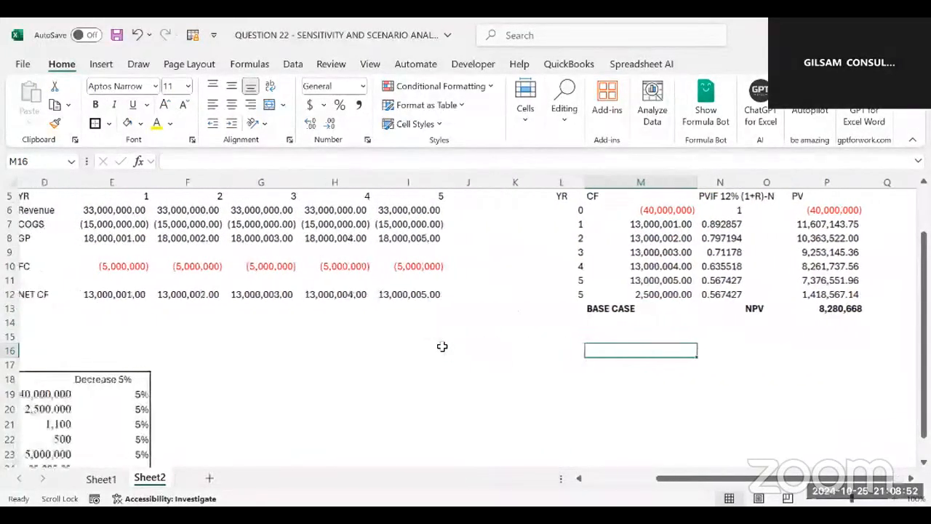
scroll(442, 346, left, 3)
scroll(443, 346, down, 2)
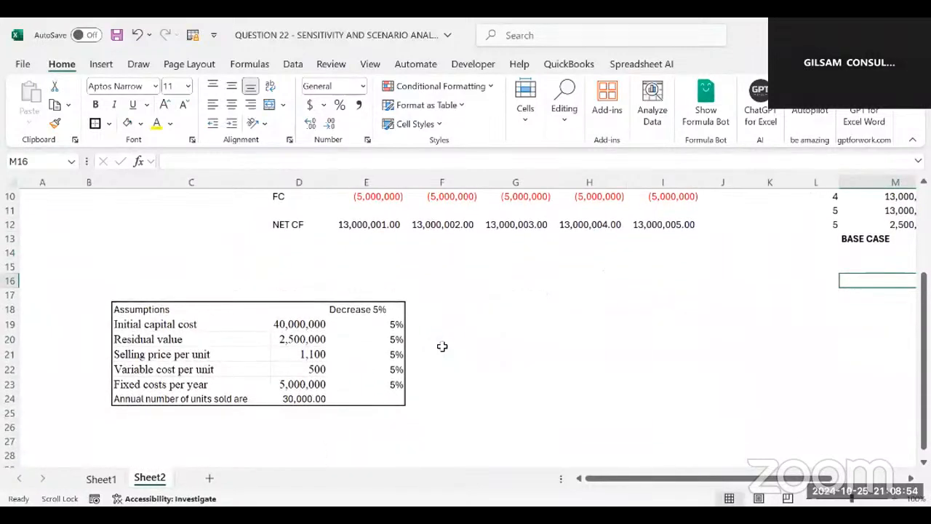
click(366, 324)
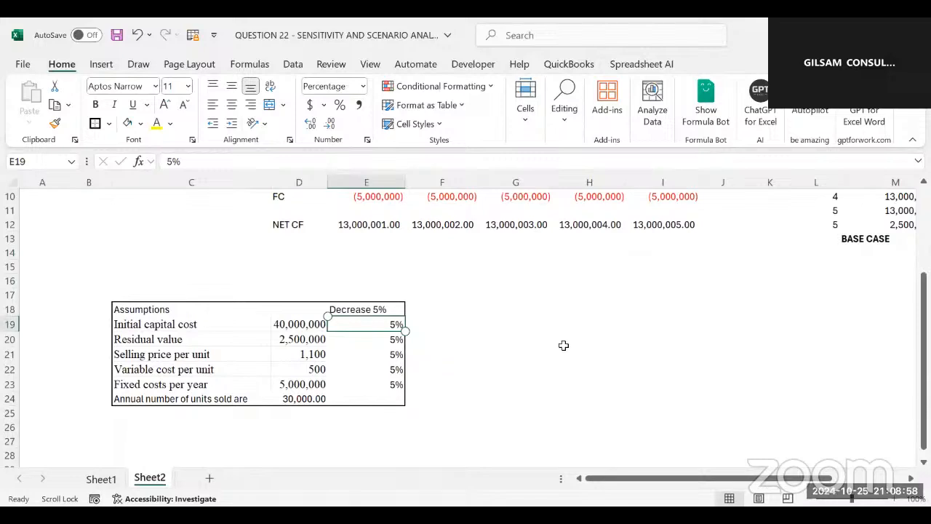
click(462, 321)
click(304, 327)
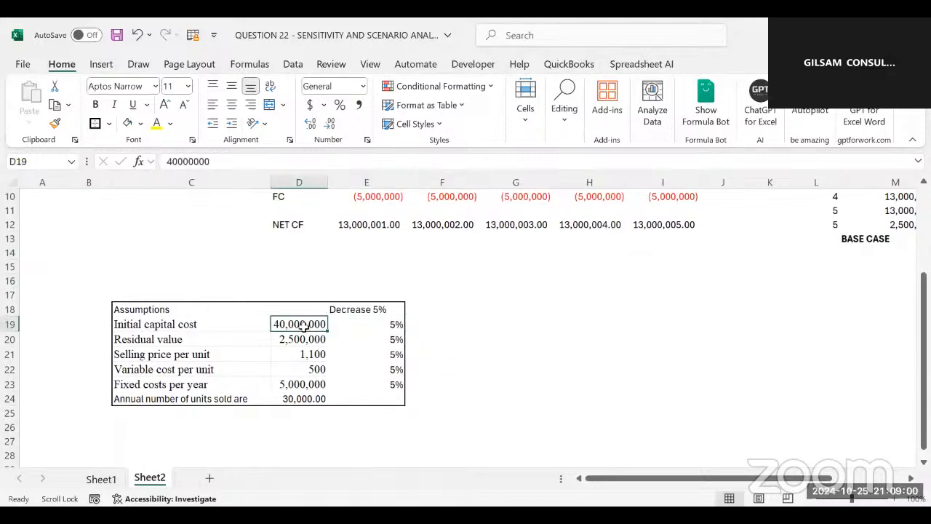
scroll(491, 323, up, 3)
scroll(491, 323, right, 1)
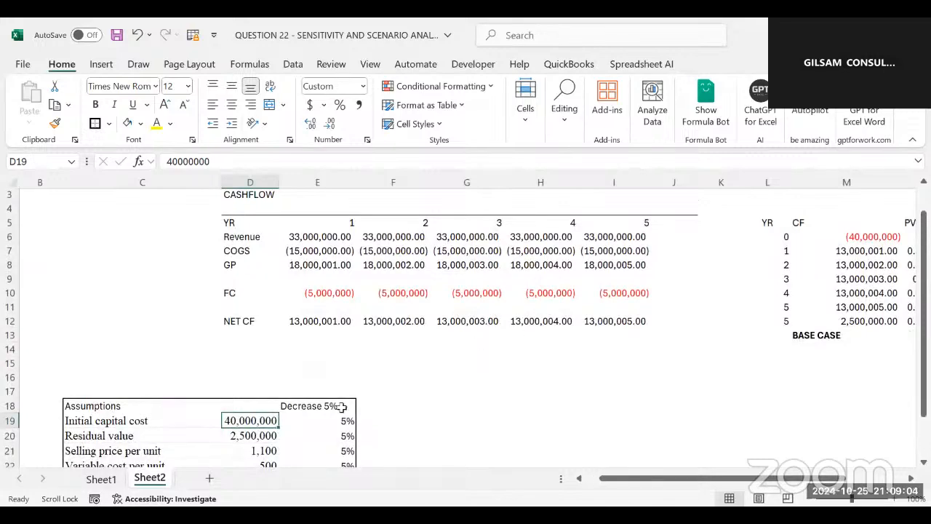
drag(330, 420, 330, 465)
drag(249, 365, 249, 429)
click(457, 383)
scroll(457, 383, right, 6)
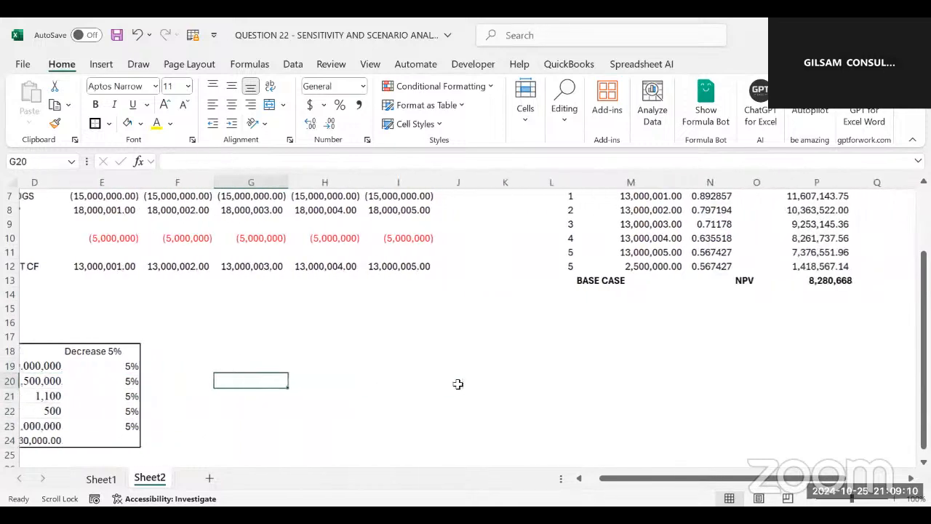
scroll(457, 383, down, 2)
scroll(457, 384, left, 3)
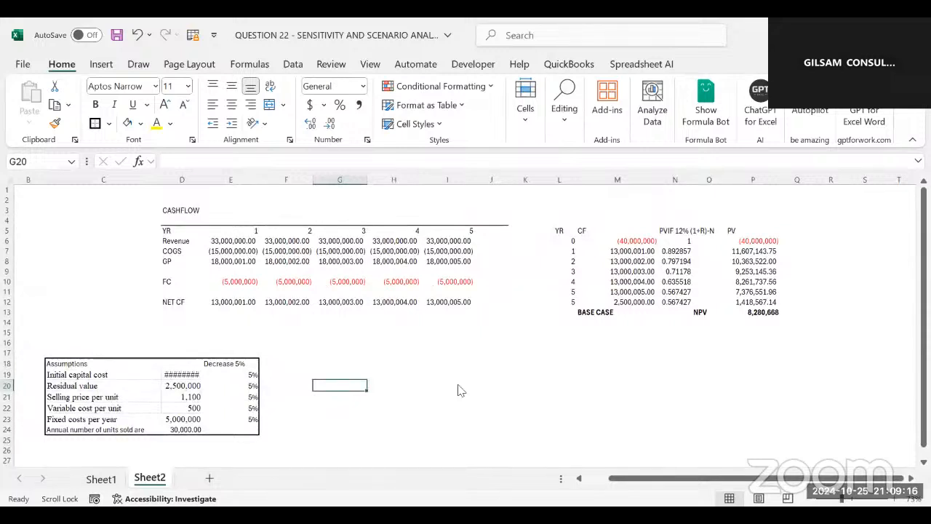
Step: Try to widen column D so the initial capital cost in D19 displays in full
click(205, 179)
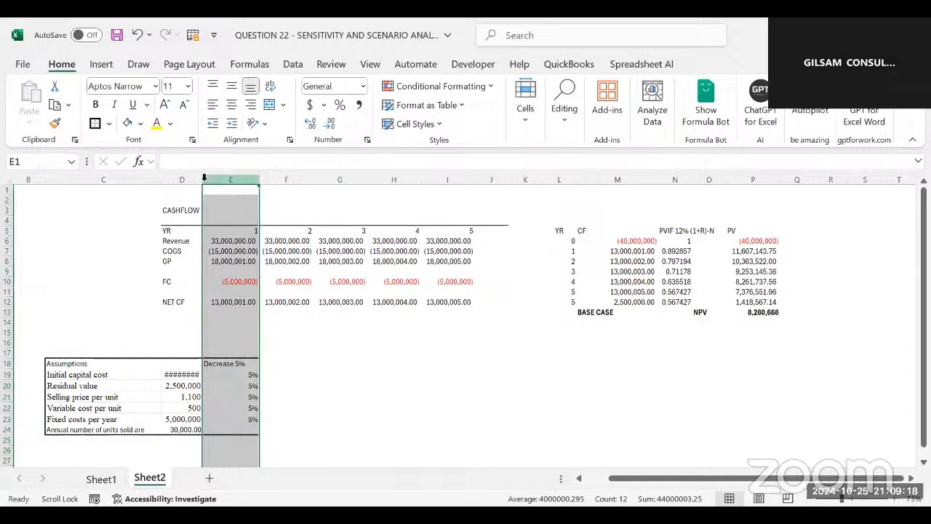
click(296, 302)
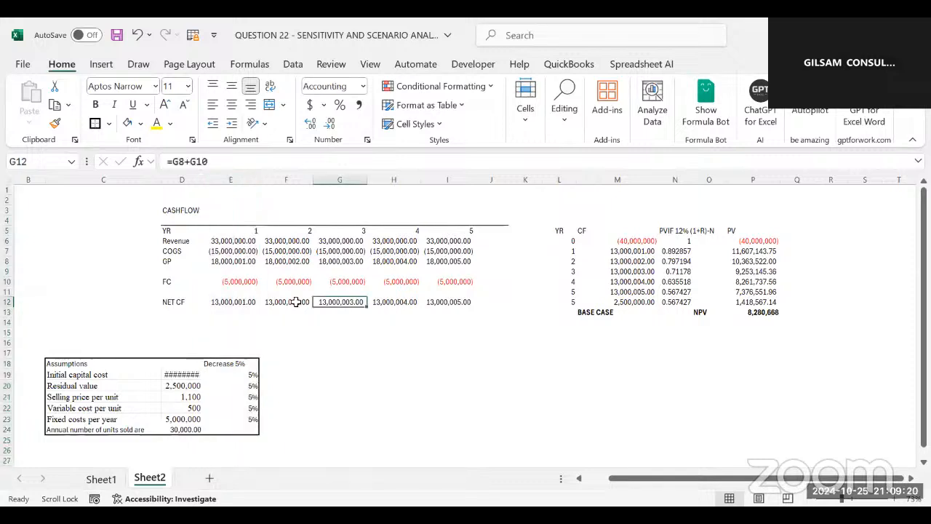
click(201, 179)
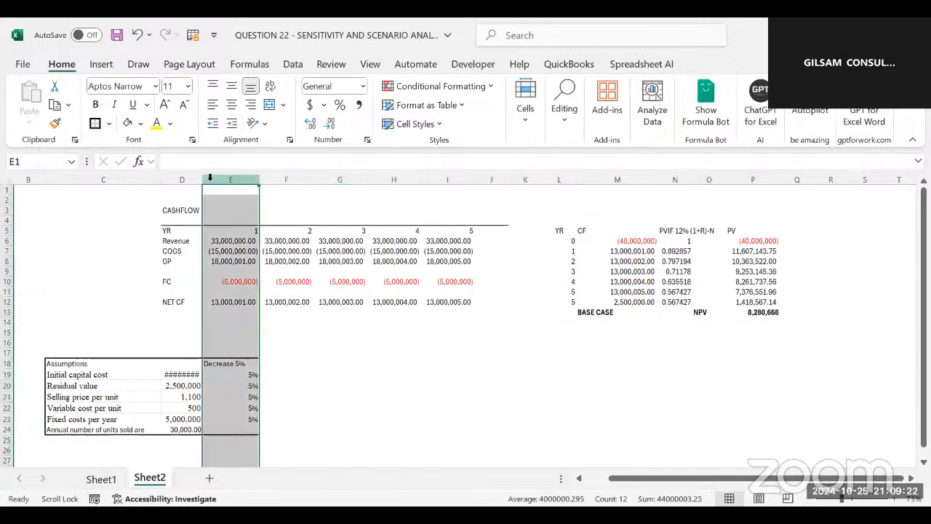
click(317, 351)
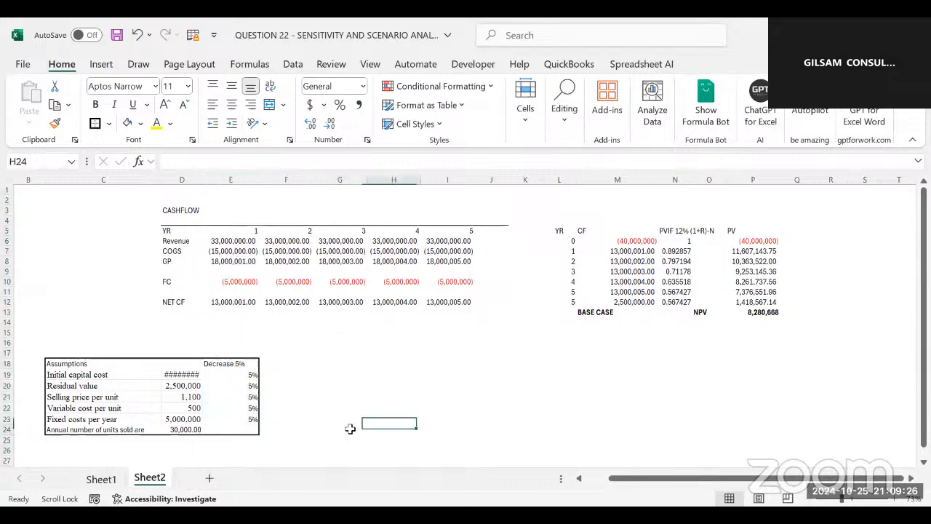
Step: Open Sheet1 to review the Question 22 requirements on base NPV and sensitivity analysis
click(102, 478)
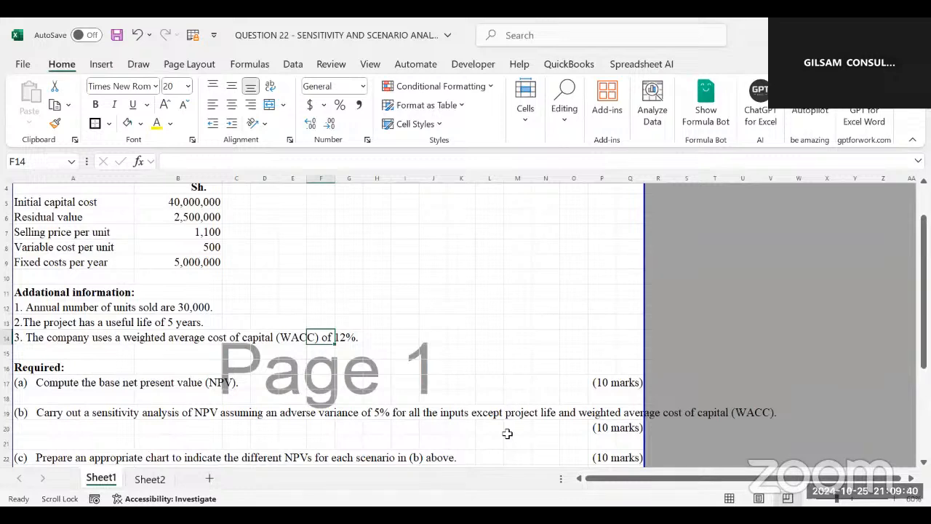
Step: Return to Sheet2 and enter the heading BASE CASE SCENARIO in M3 above the NPV table
click(160, 480)
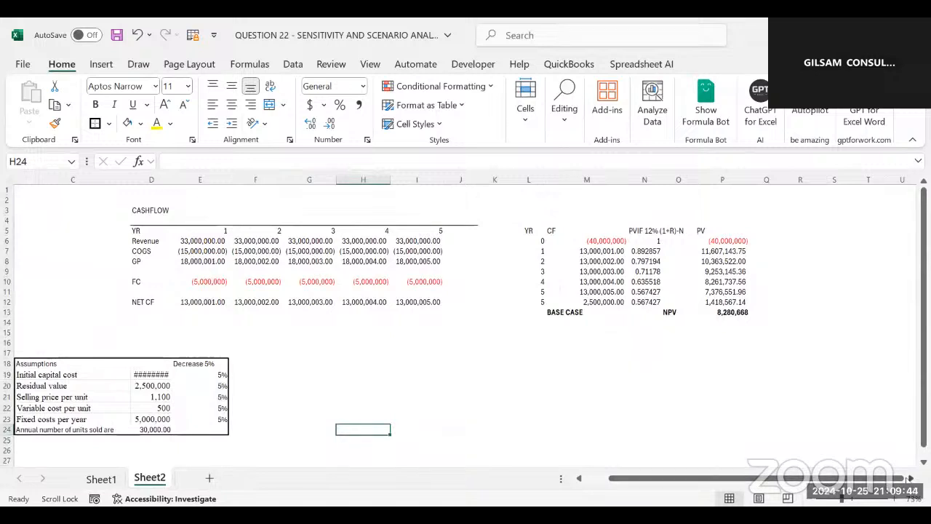
click(908, 478)
click(660, 373)
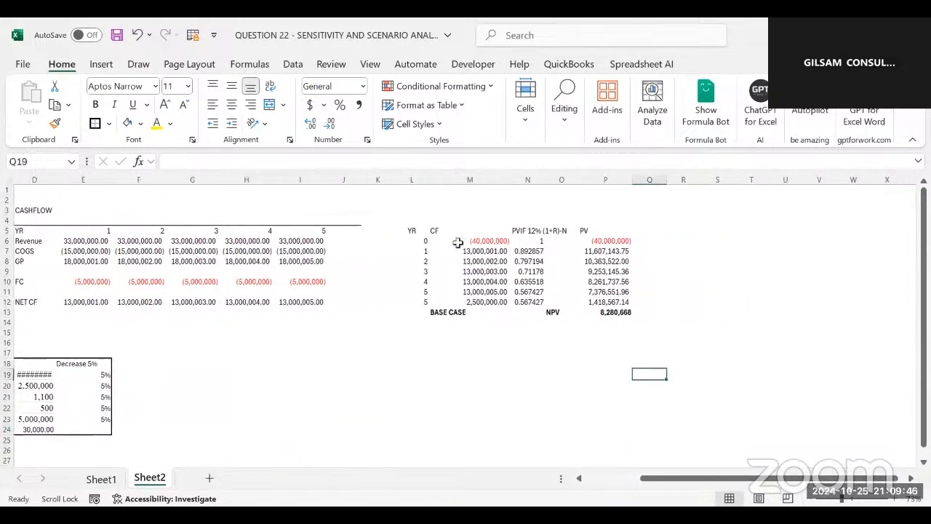
click(441, 207)
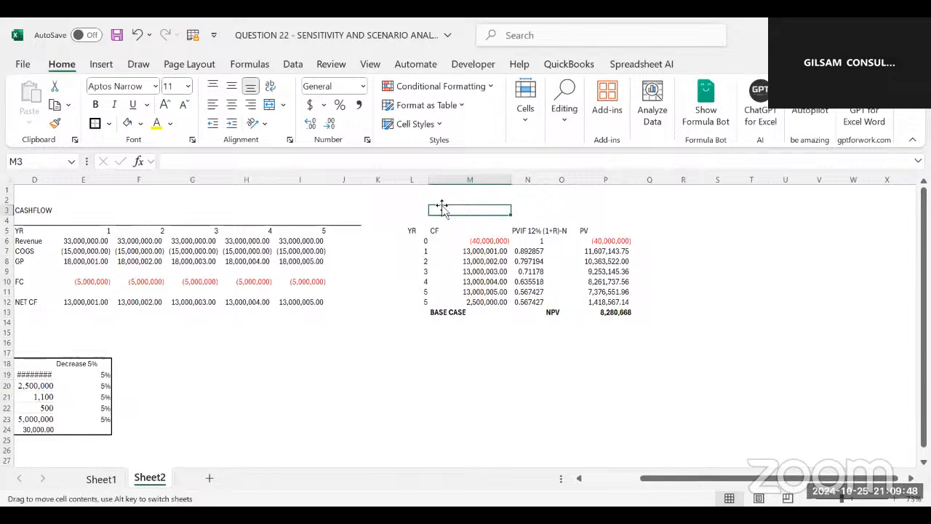
text(BASE)
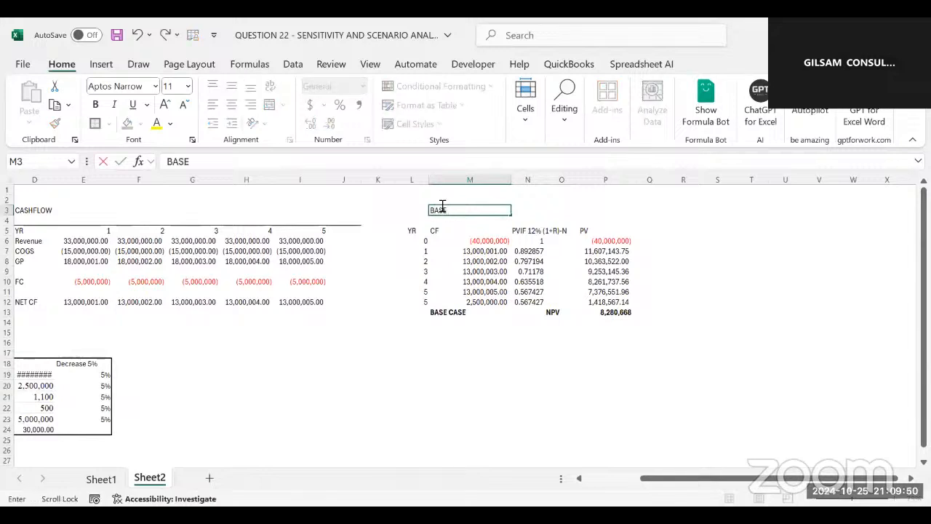
text( CASE CE)
key(BackSpace)
key(BackSpace)
key(BackSpace)
text(SCENA)
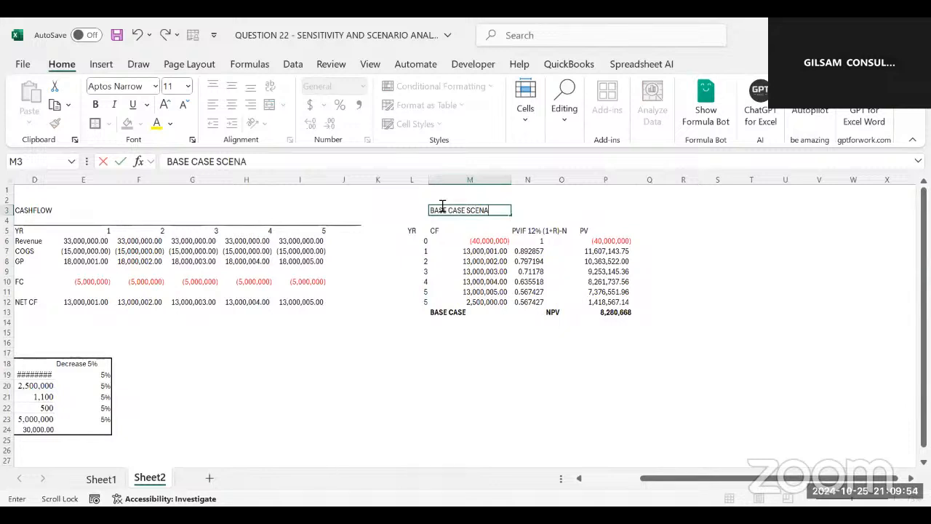
text(RIO)
click(493, 364)
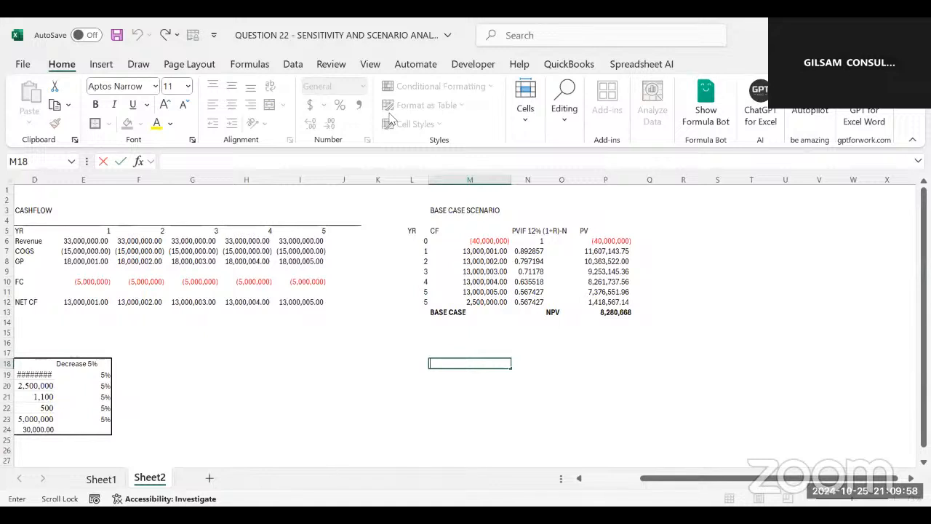
Step: Delete the BASE CASE label in M13 from the NPV row
drag(416, 220, 627, 302)
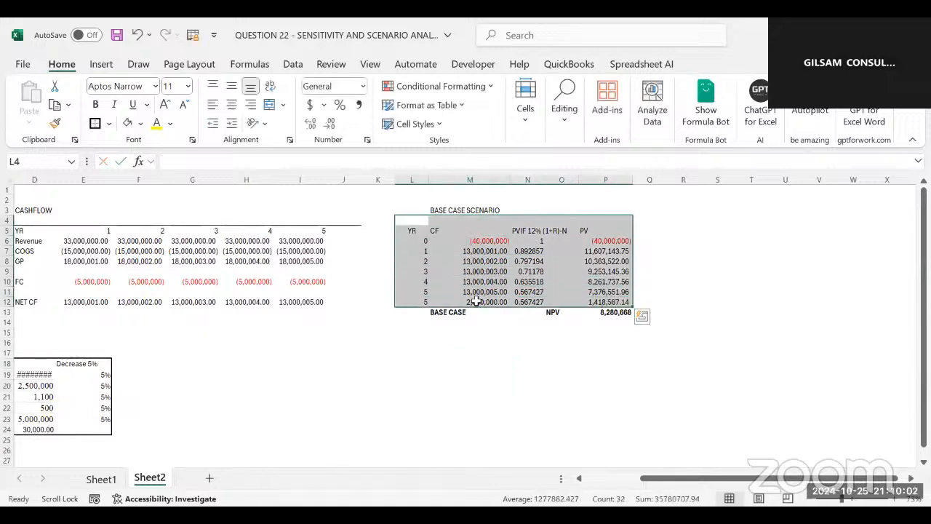
click(447, 310)
key(Delete)
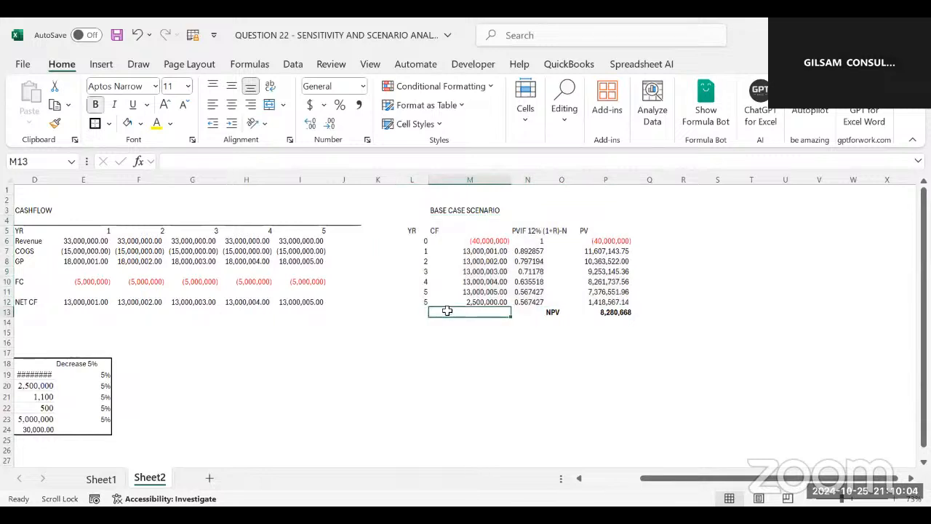
click(483, 362)
Step: Insert a waterfall chart from the base case table L3:P13 and place it directly below the table
drag(416, 240, 579, 239)
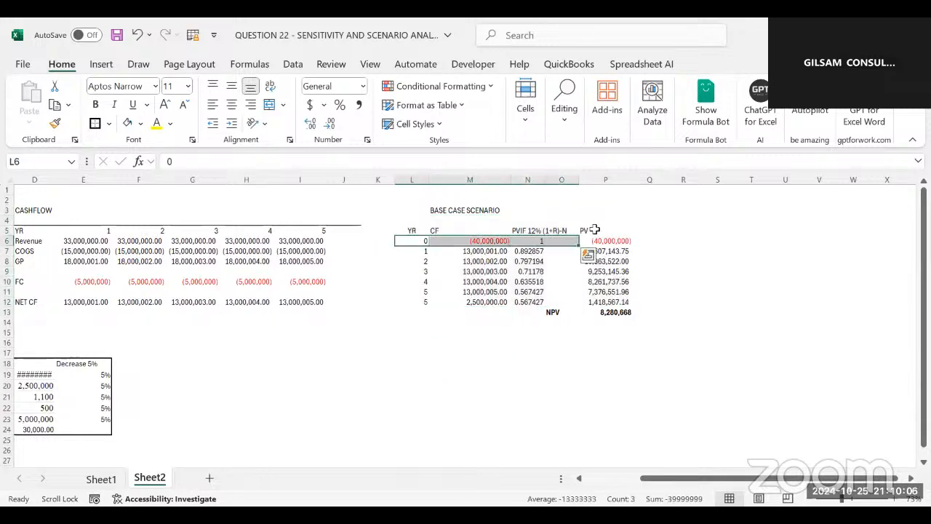
drag(430, 210, 641, 285)
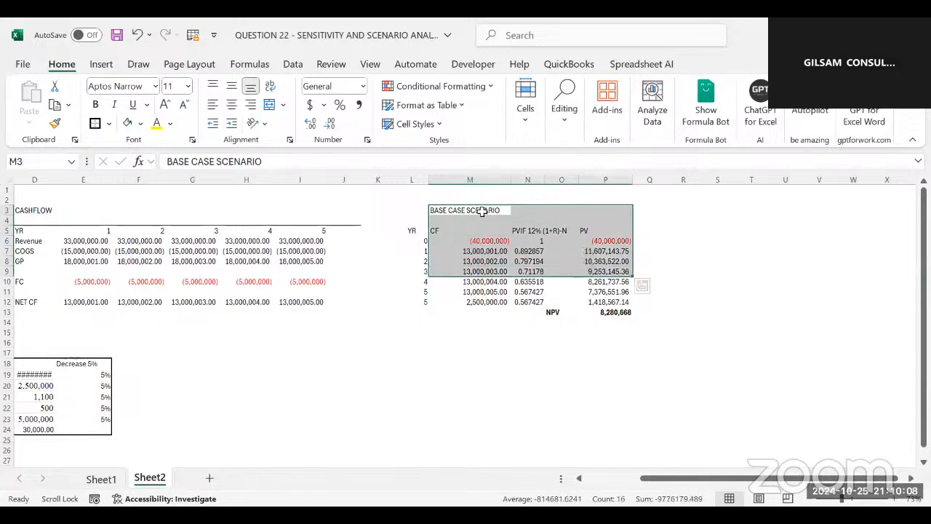
drag(420, 210, 617, 309)
click(101, 64)
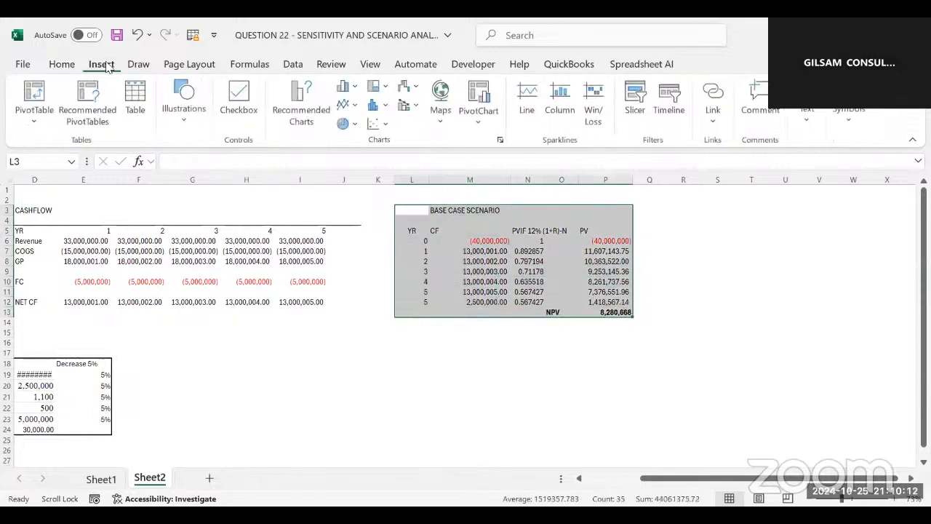
click(303, 124)
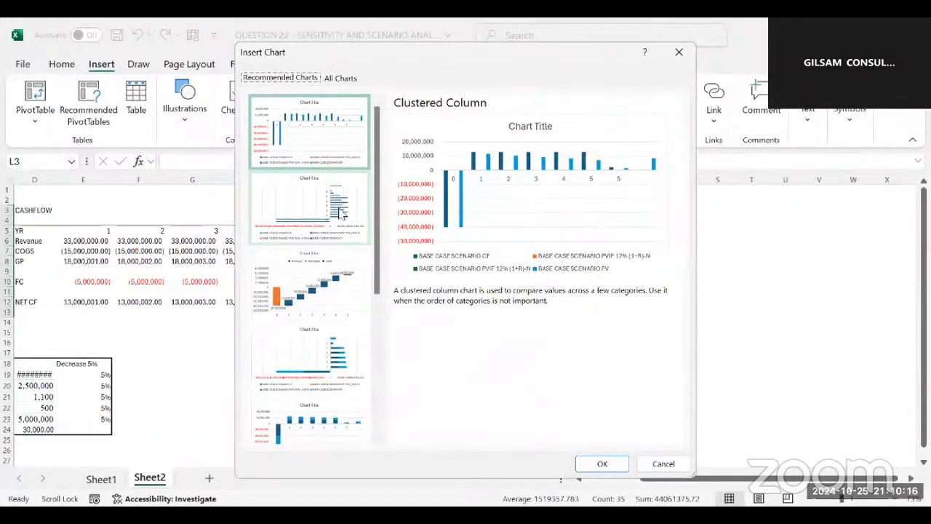
click(314, 282)
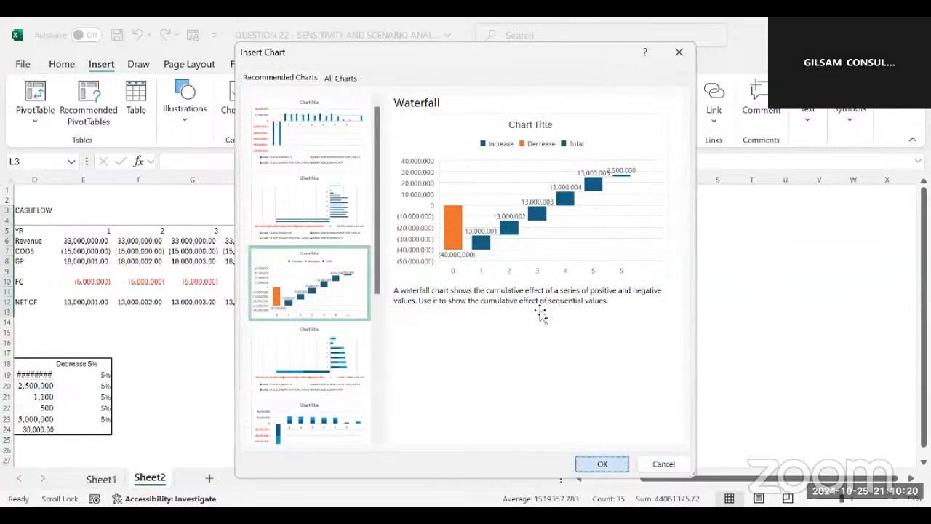
key(Return)
drag(553, 266, 591, 336)
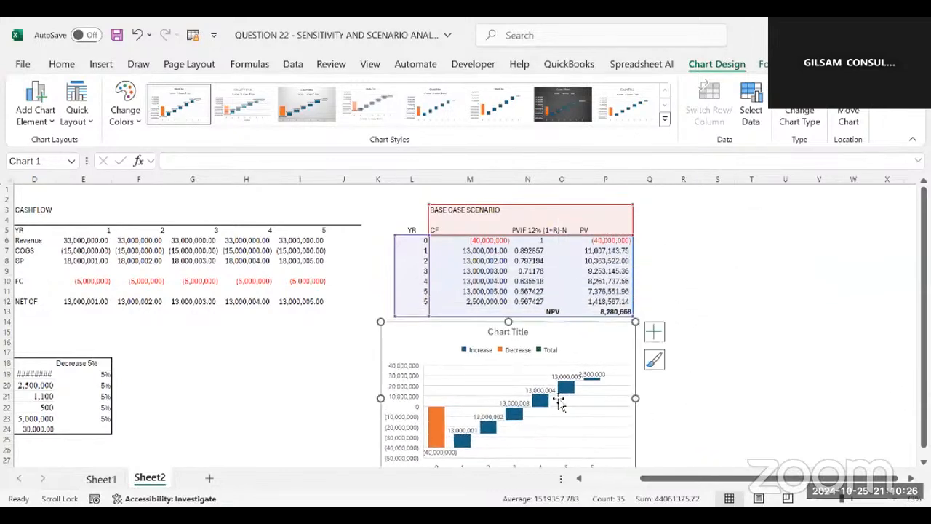
Step: Check the waterfall chart's axis, data labels and bars against the NPV in P13, and delete the chart
click(405, 424)
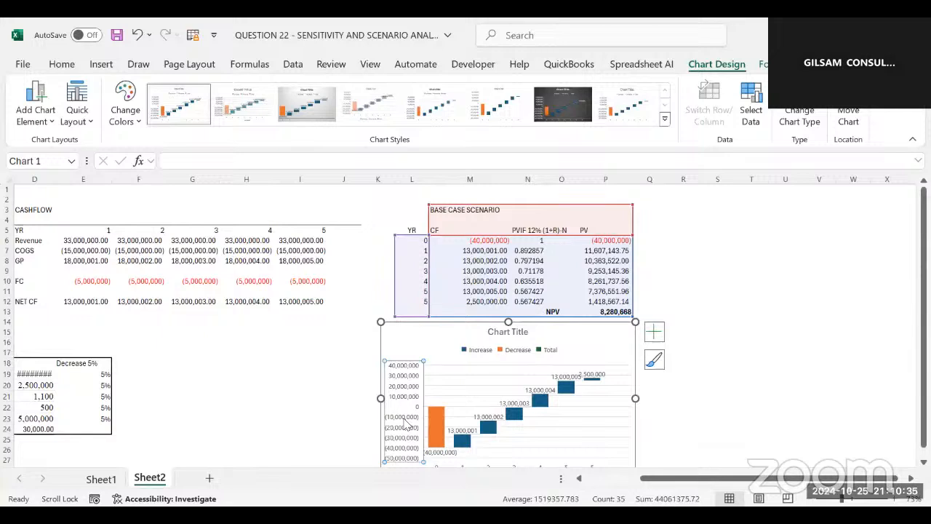
click(465, 430)
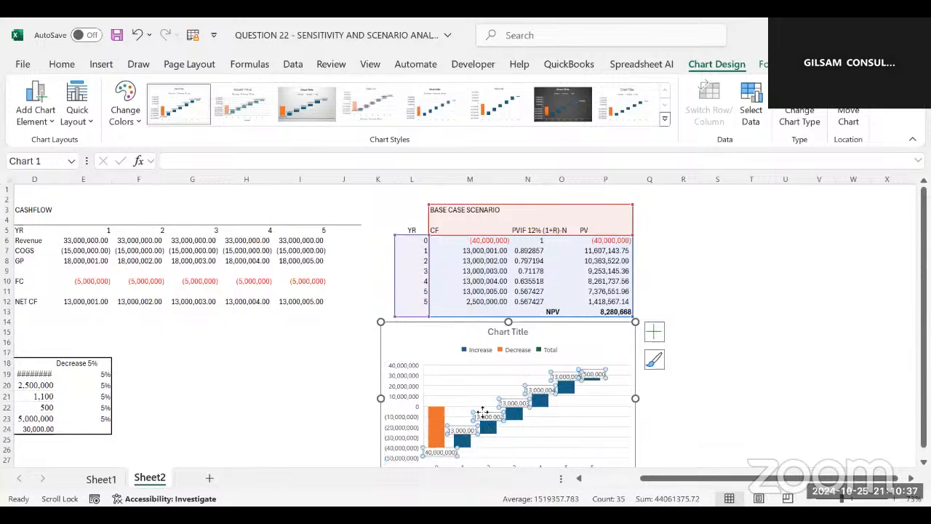
click(444, 431)
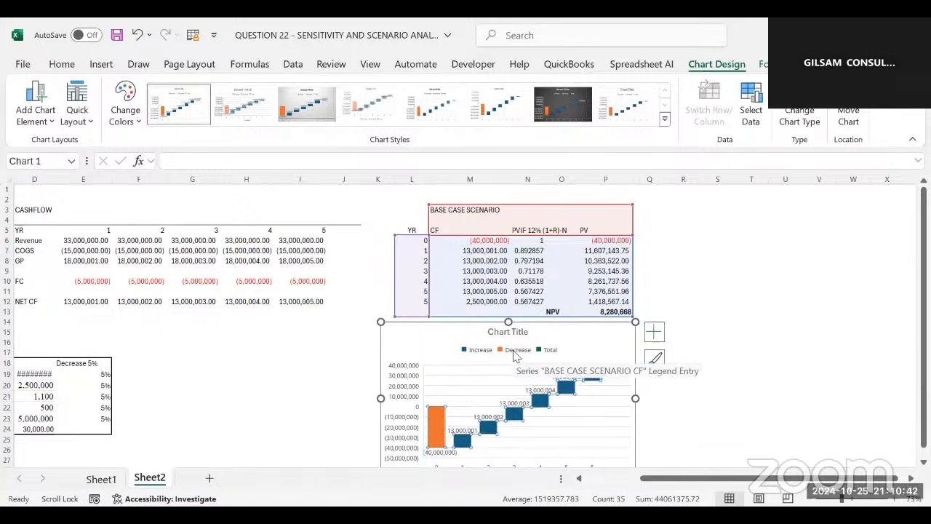
click(750, 405)
click(587, 333)
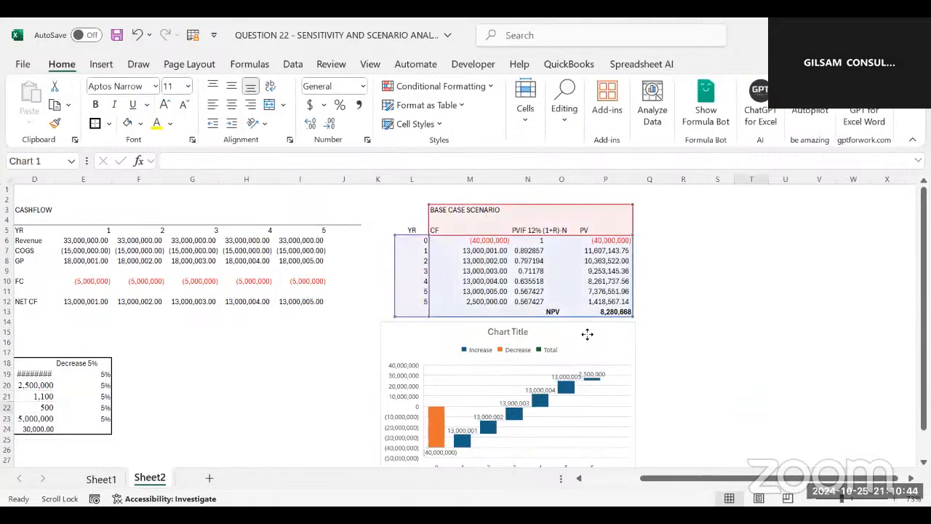
mouse_move(587, 333)
mouse_down()
mouse_move(636, 341)
mouse_move(595, 337)
mouse_up()
click(611, 312)
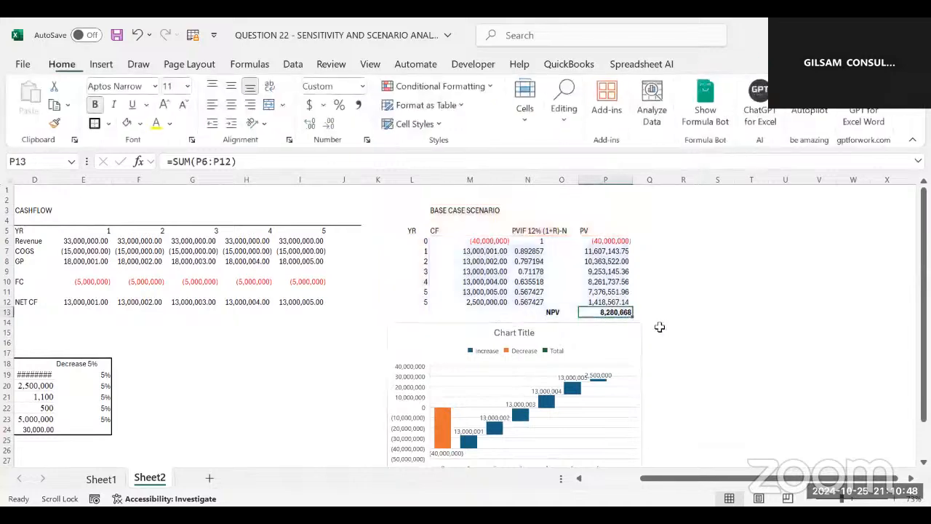
click(596, 353)
key(Delete)
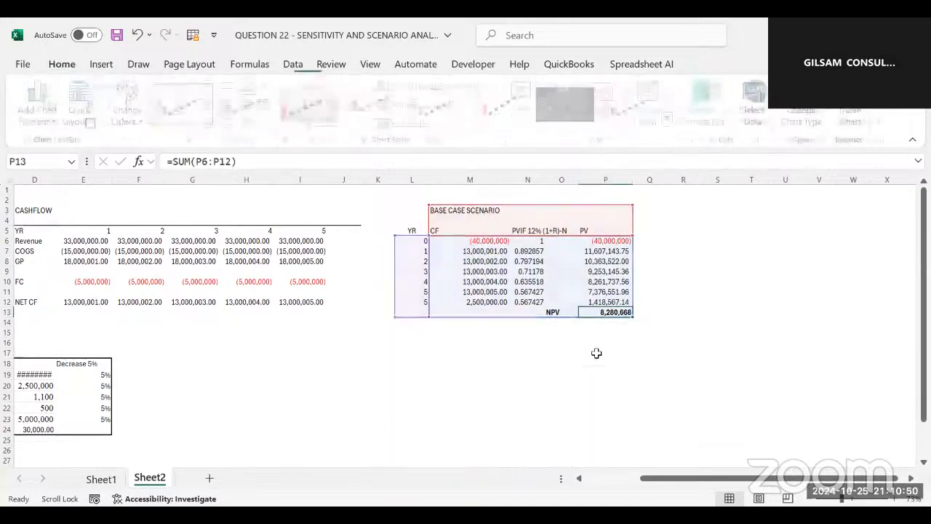
click(611, 367)
Step: Insert a clustered bar chart of the NPV label and value in O13:P13 and widen it to the right
drag(622, 311, 562, 317)
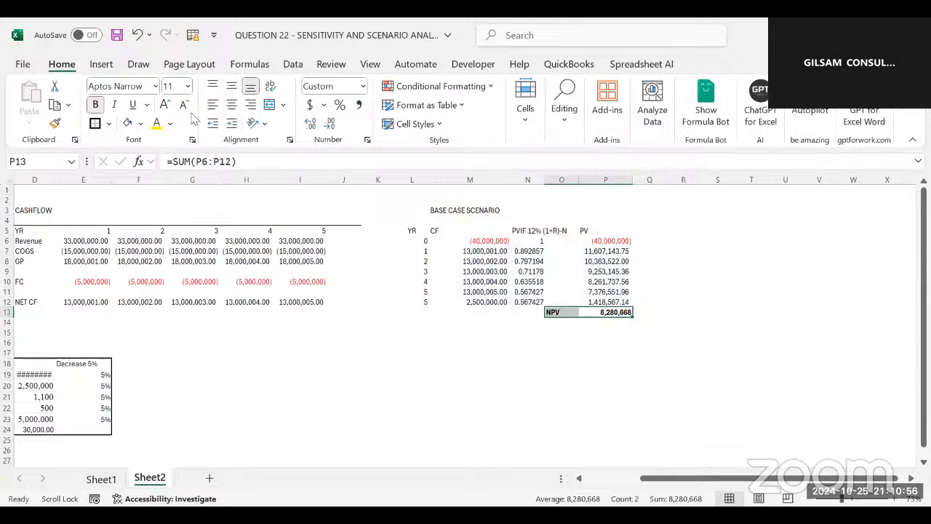
click(101, 64)
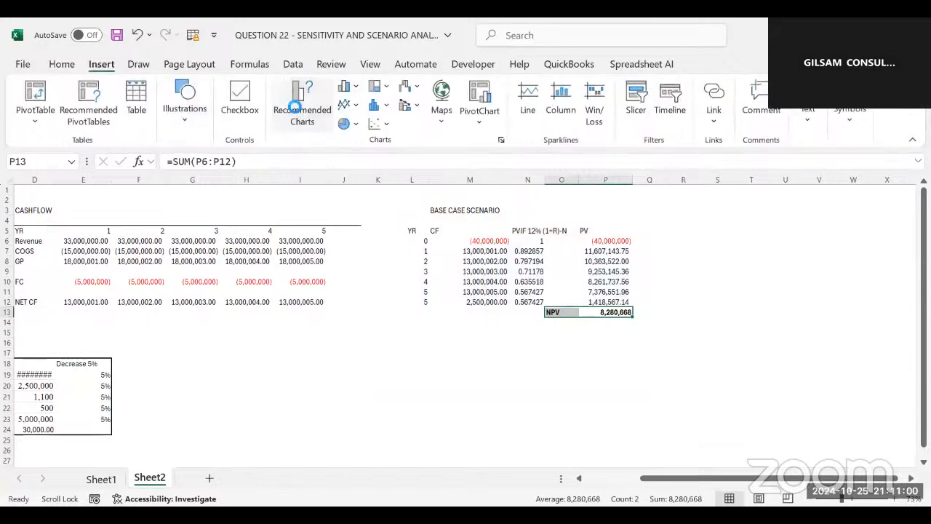
click(302, 109)
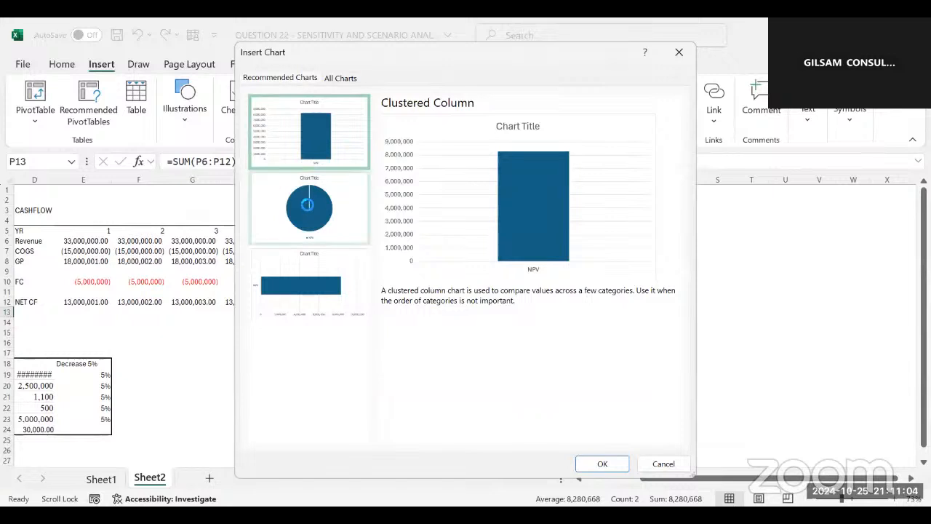
click(300, 283)
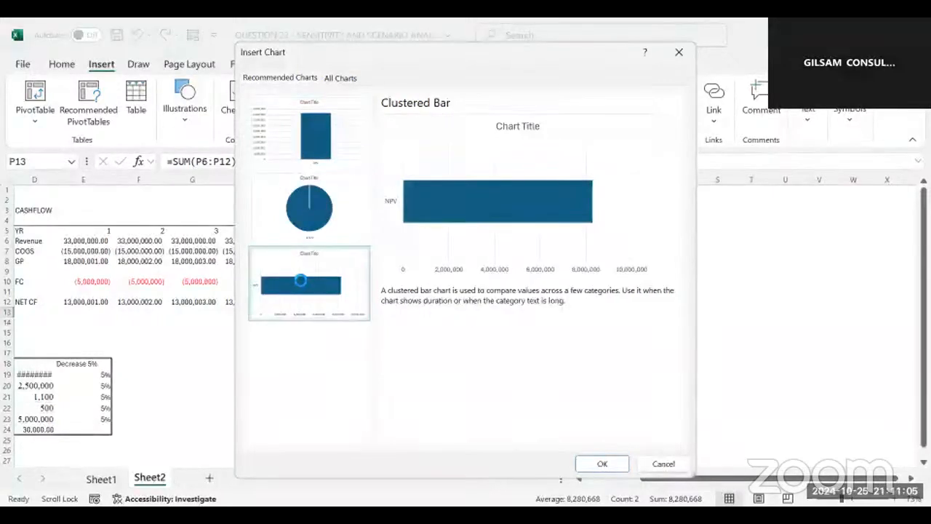
click(603, 465)
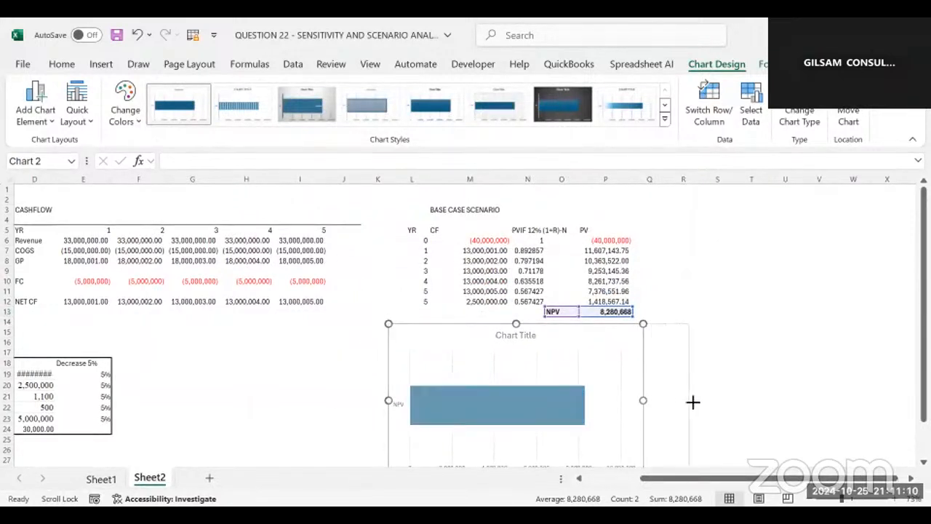
click(601, 363)
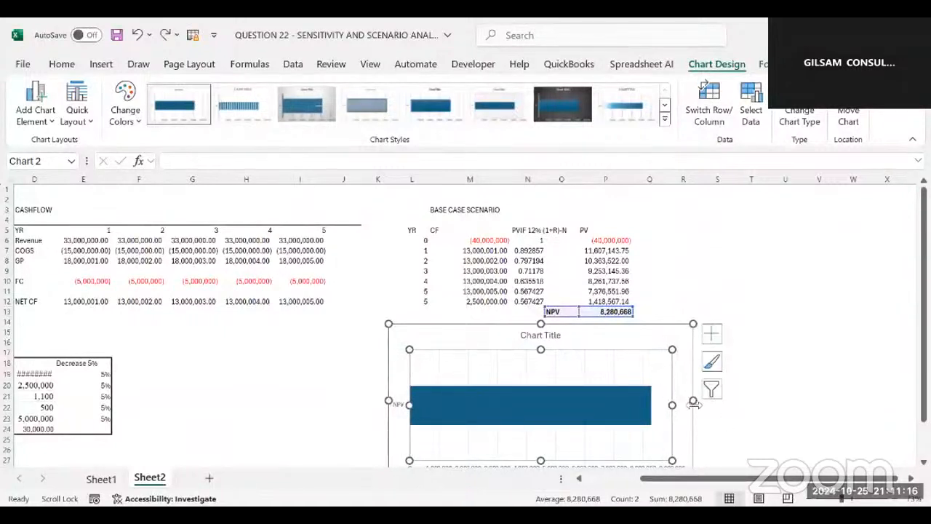
click(749, 406)
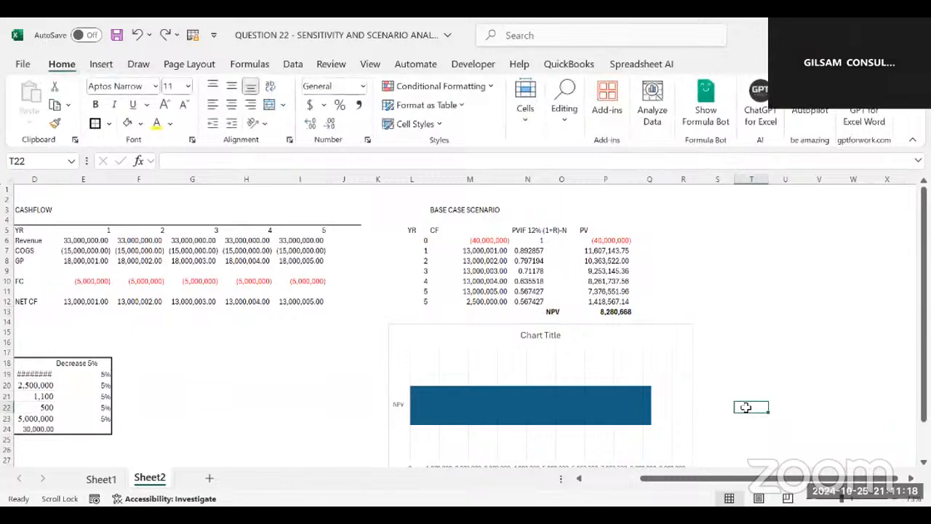
Step: Change the title of the NPV bar chart to BASE CASE
scroll(746, 408, down, 2)
click(697, 280)
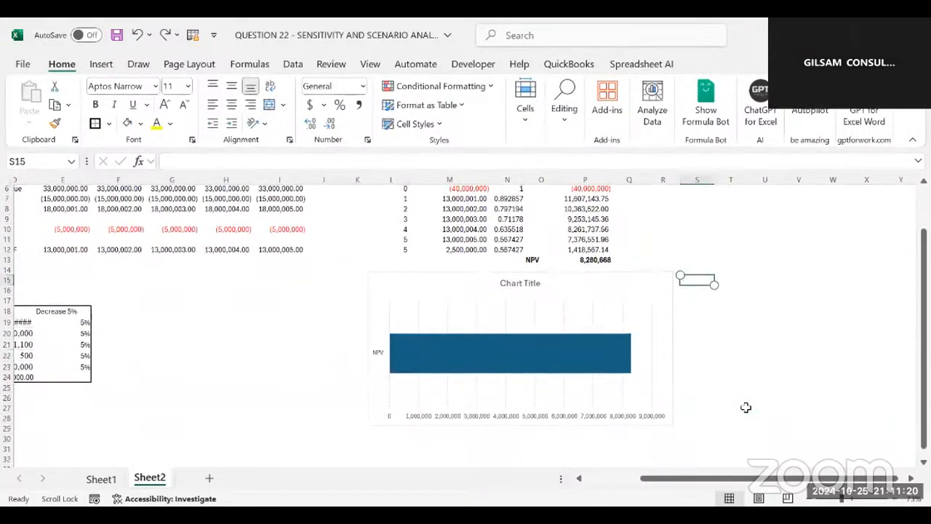
click(524, 285)
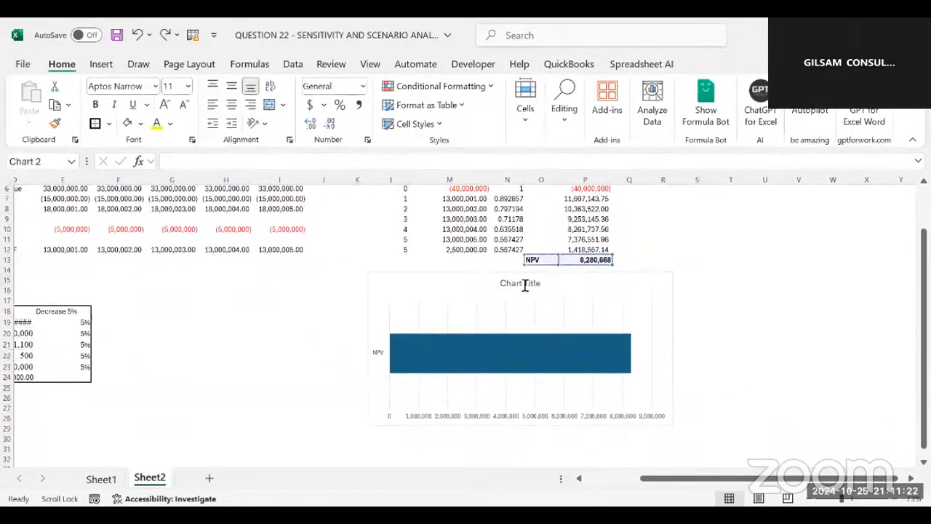
double_click(524, 285)
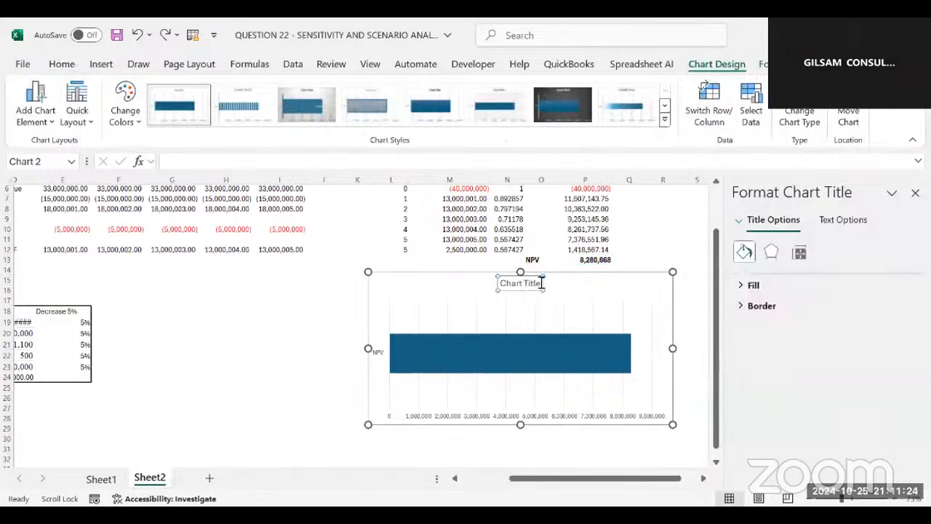
drag(542, 284, 482, 287)
text(BASE)
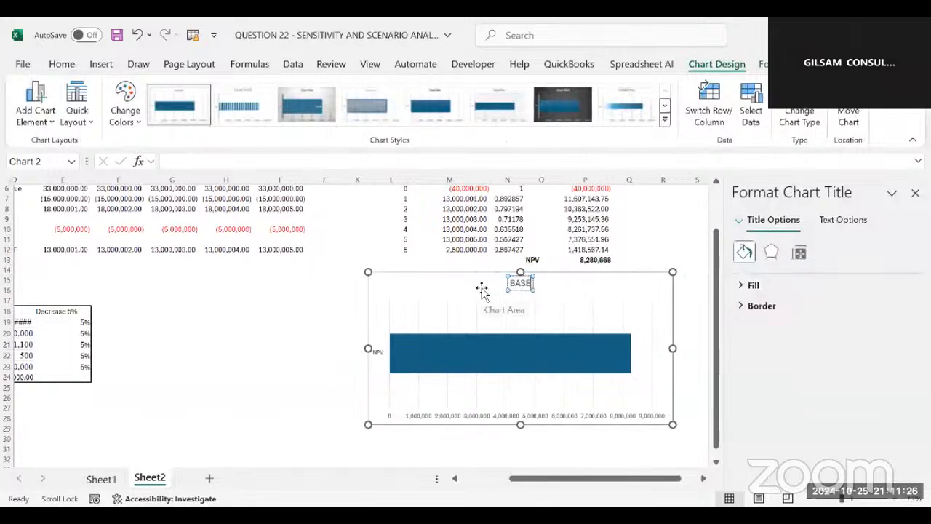
text( CASE)
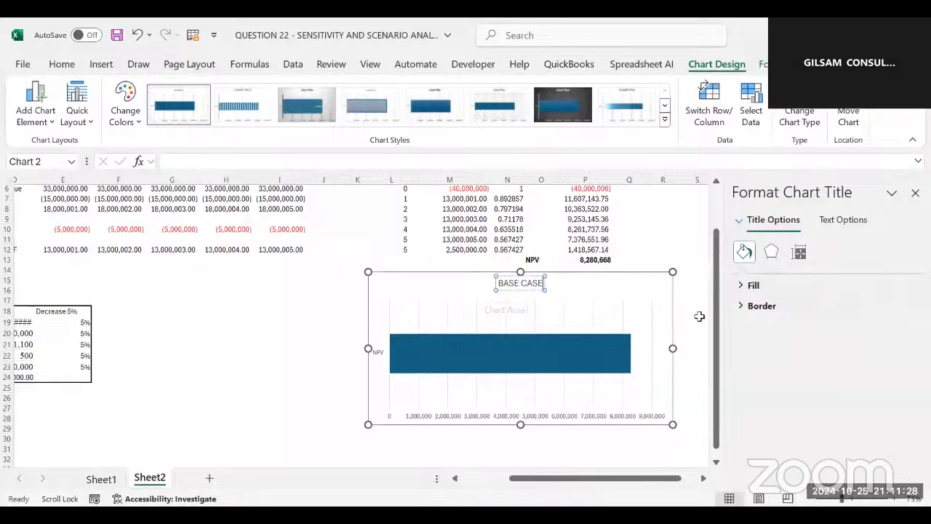
click(693, 356)
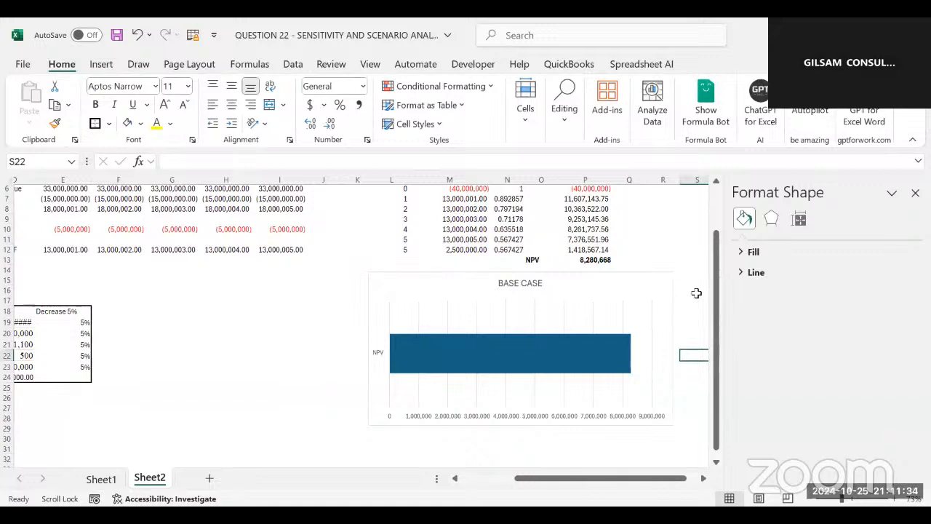
Step: Remove the gridlines from the BASE CASE bar chart on Sheet2, keeping its axes and title
click(629, 299)
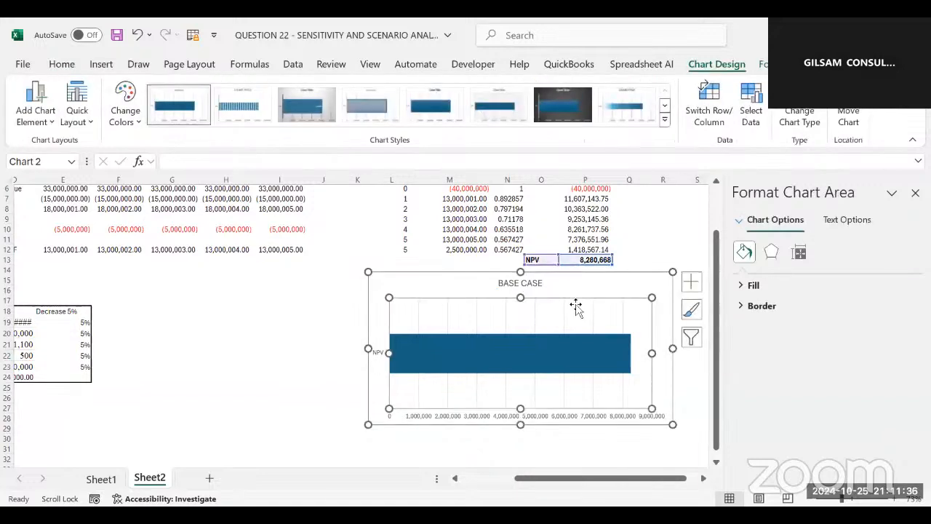
click(691, 282)
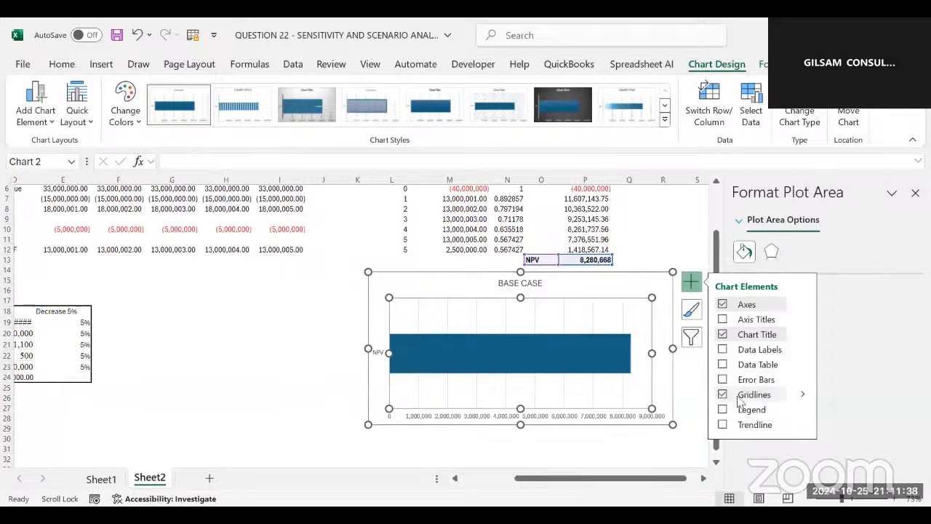
click(684, 386)
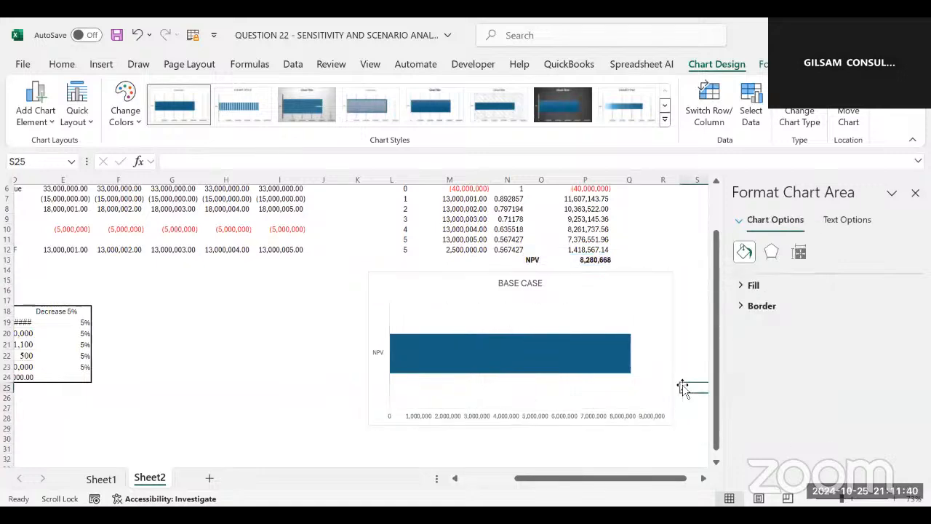
click(549, 363)
click(547, 362)
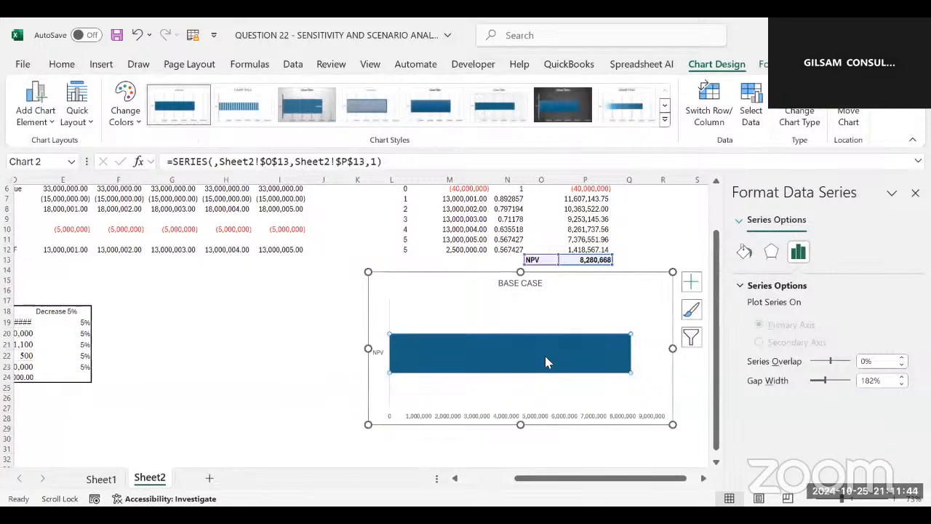
click(249, 349)
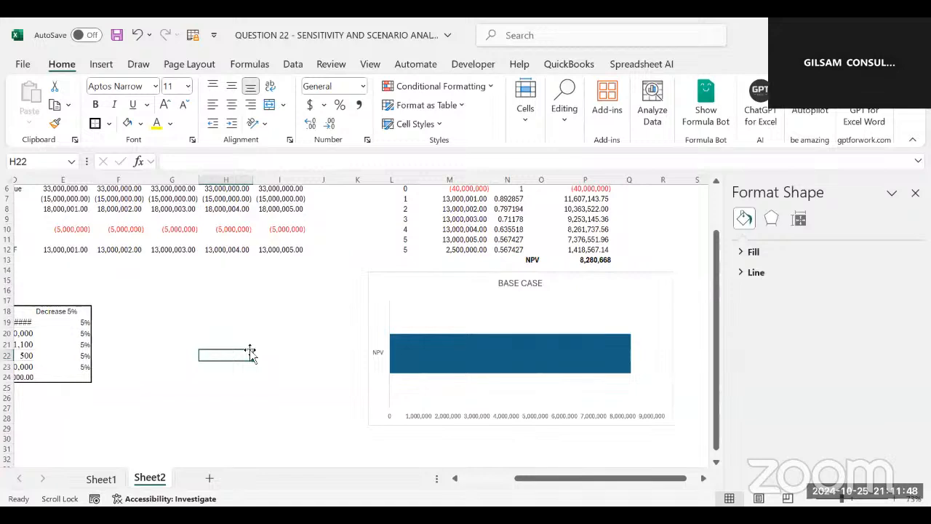
Step: Review requirements (b) and (c) on Sheet1 and the NB note defining an adverse variance
scroll(250, 349, up, 2)
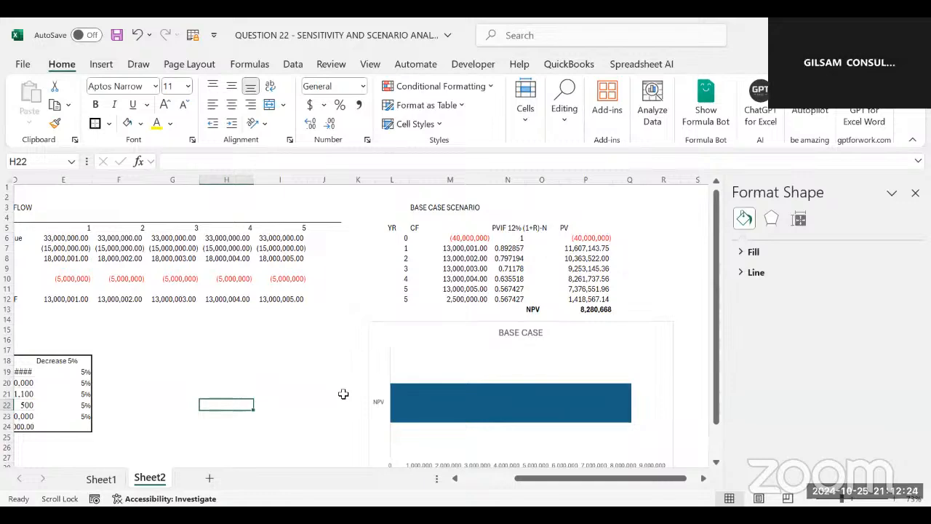
click(96, 478)
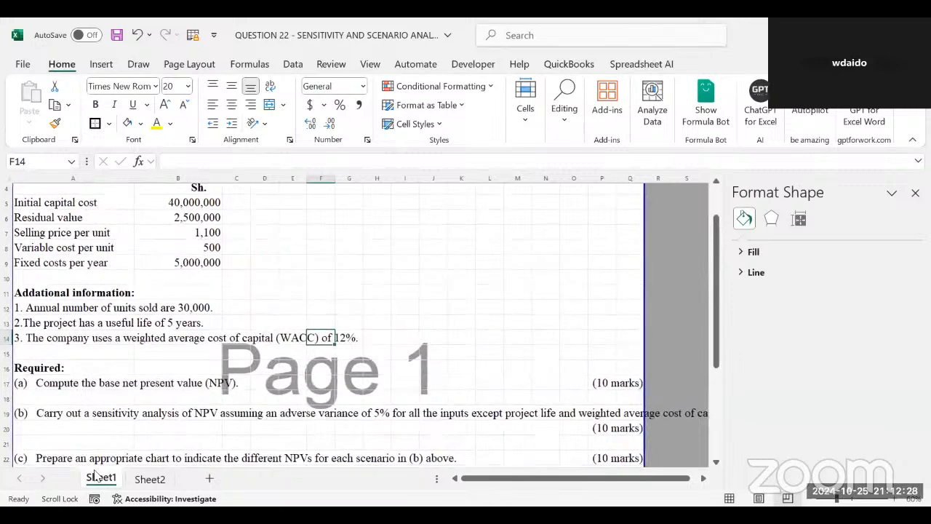
key(Down)
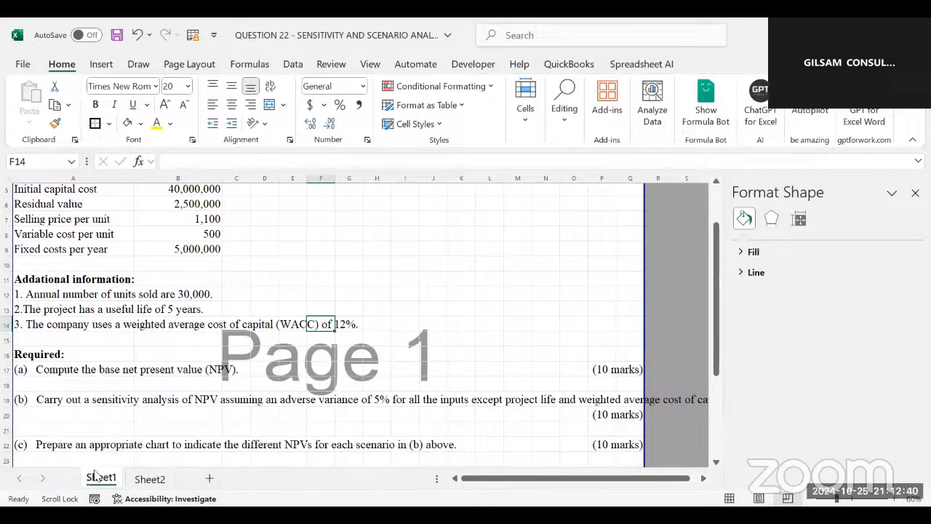
scroll(95, 474, down, 2)
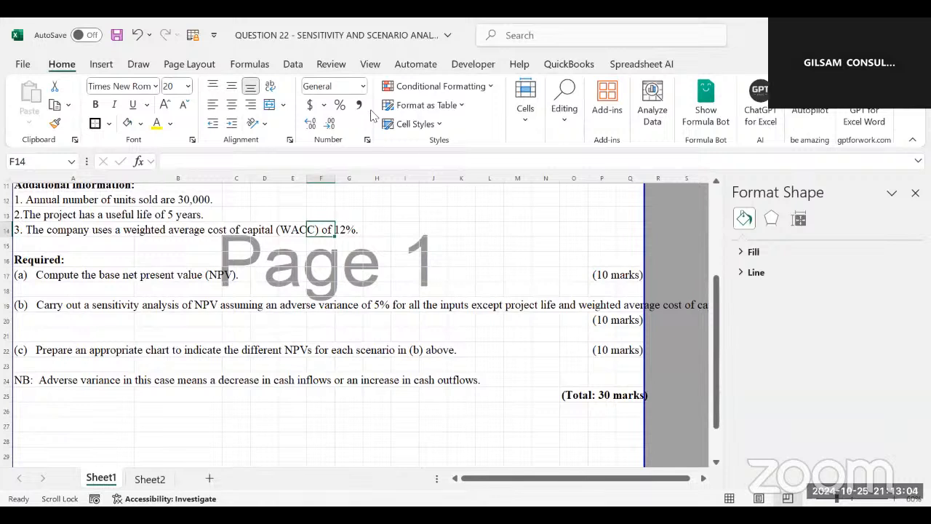
click(431, 319)
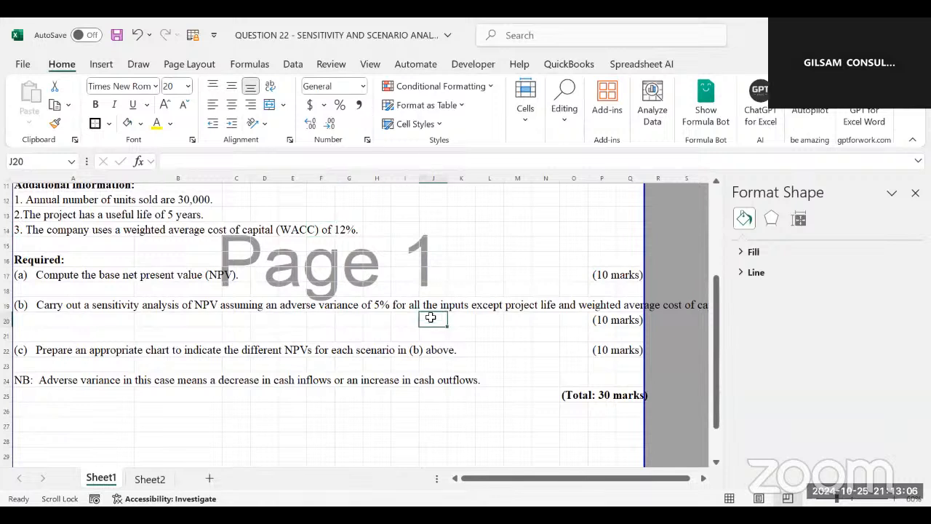
click(449, 254)
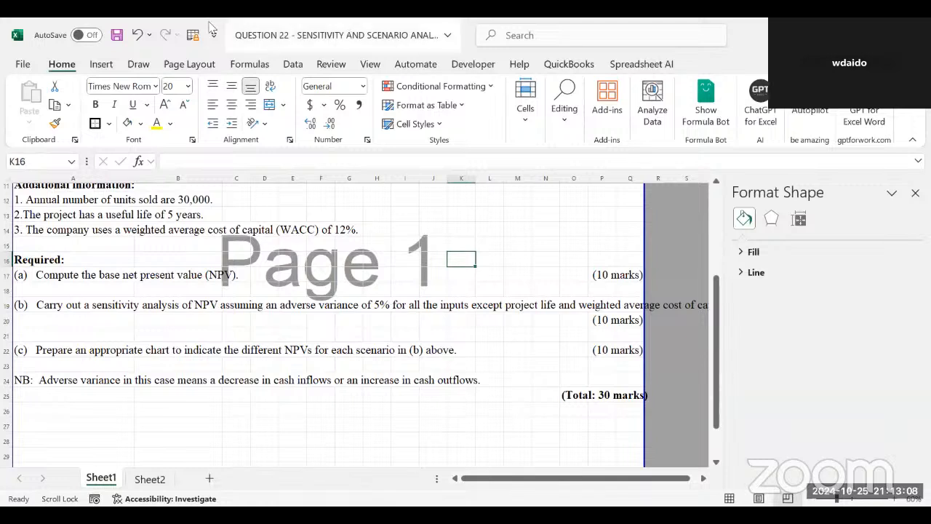
click(275, 299)
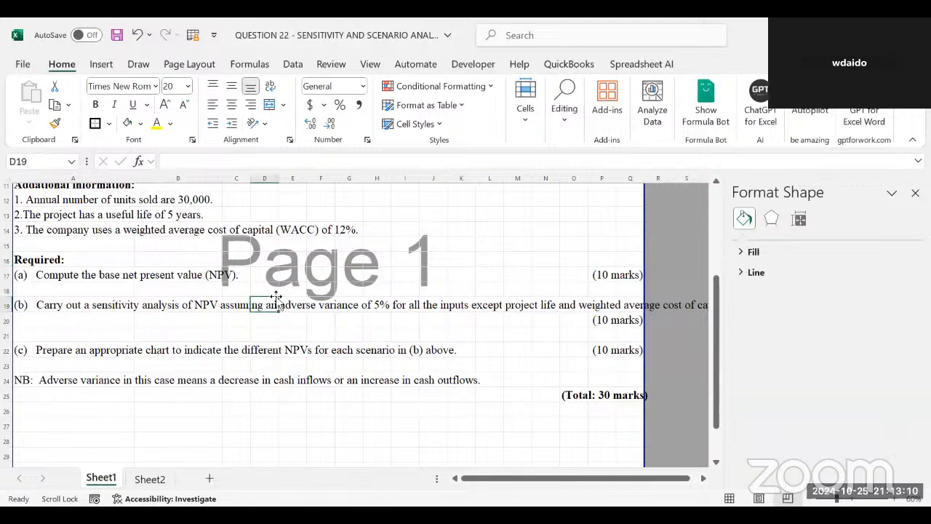
click(364, 384)
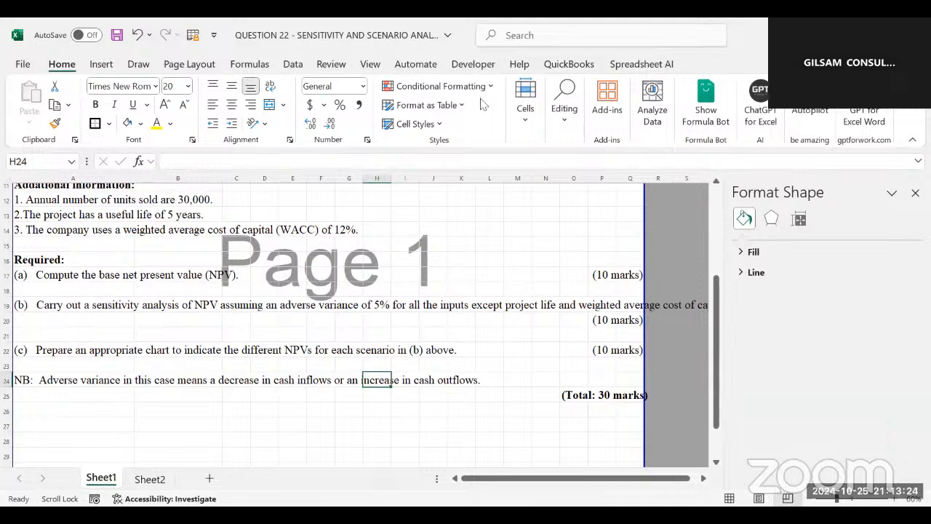
click(531, 27)
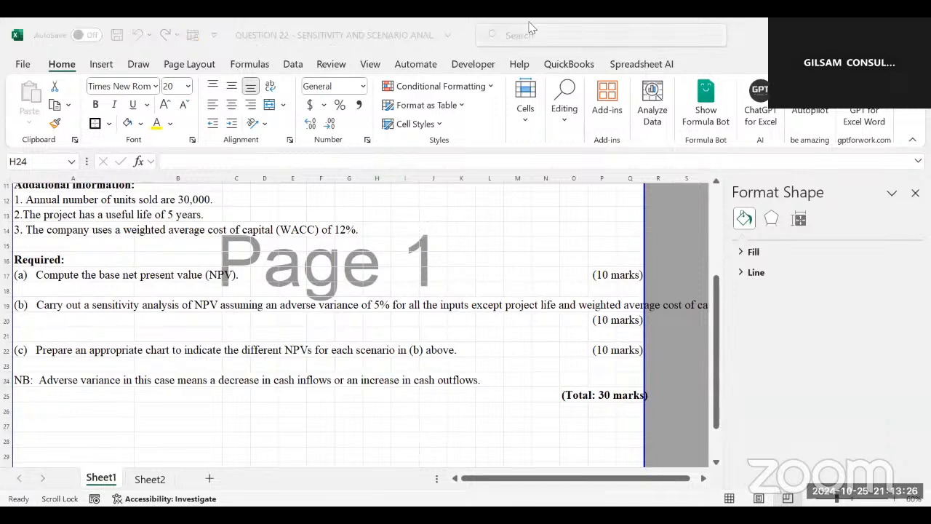